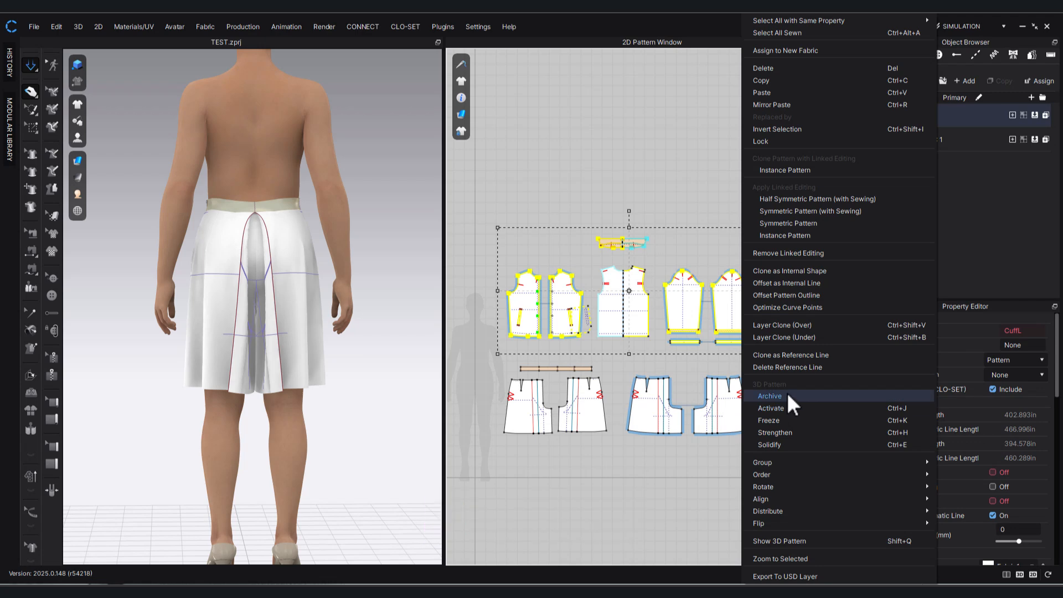
# Activate the selected jacket pattern pieces and show them on the avatar in the 3D window.
pyautogui.click(787, 407)
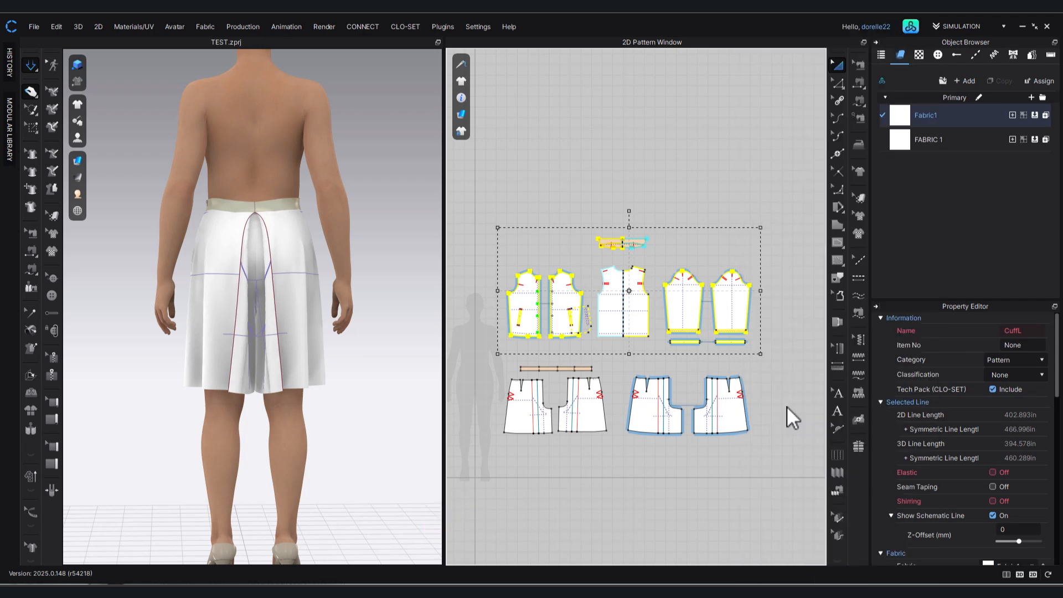
pyautogui.moveTo(383, 235); pyautogui.dragTo(386, 237, button='right')
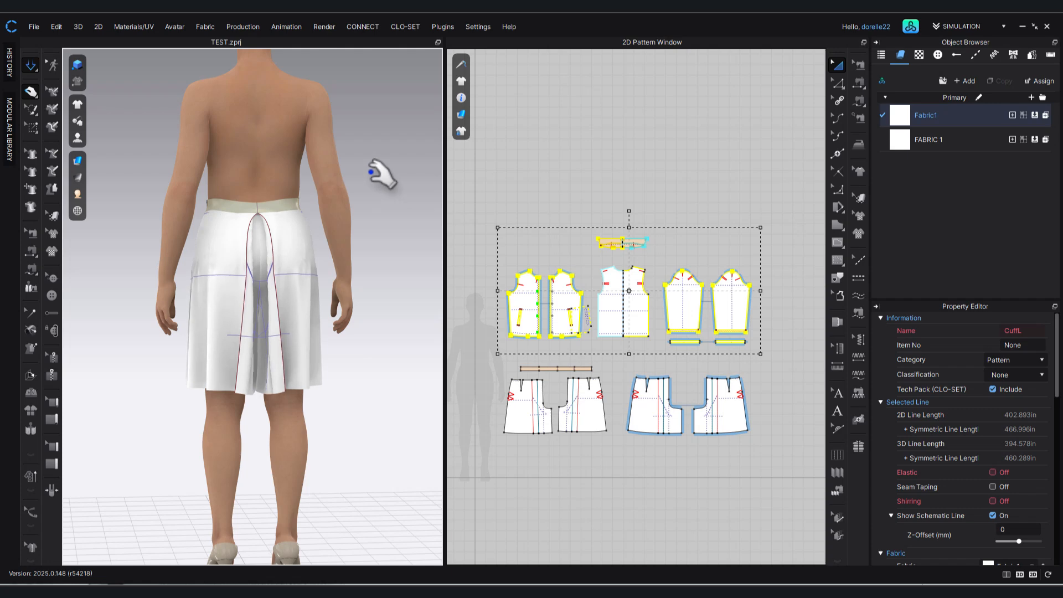
pyautogui.press('w')
pyautogui.press('q')
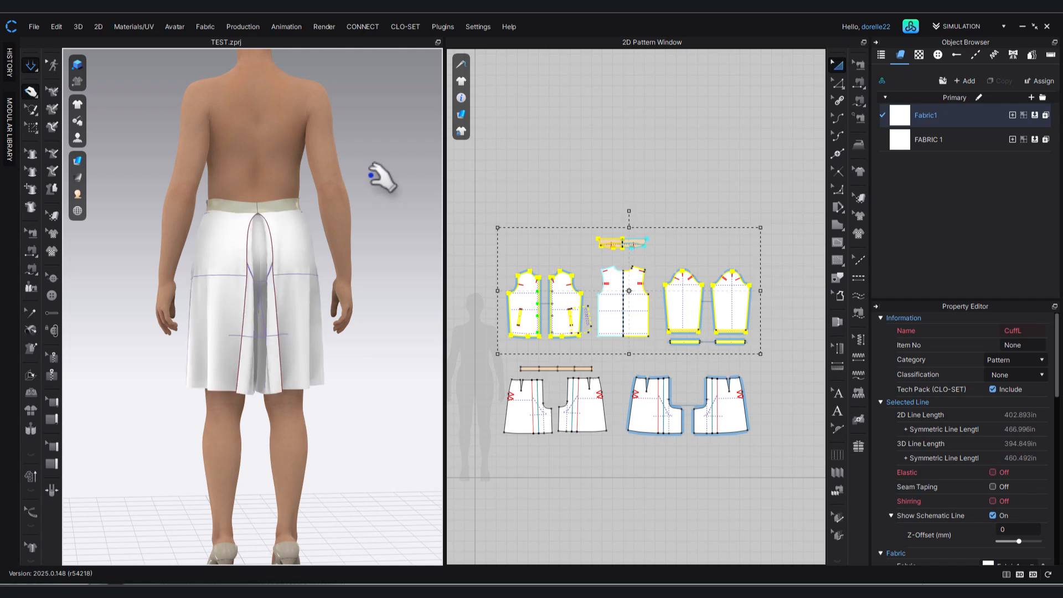
pyautogui.moveTo(384, 240); pyautogui.dragTo(625, 241, button='right')
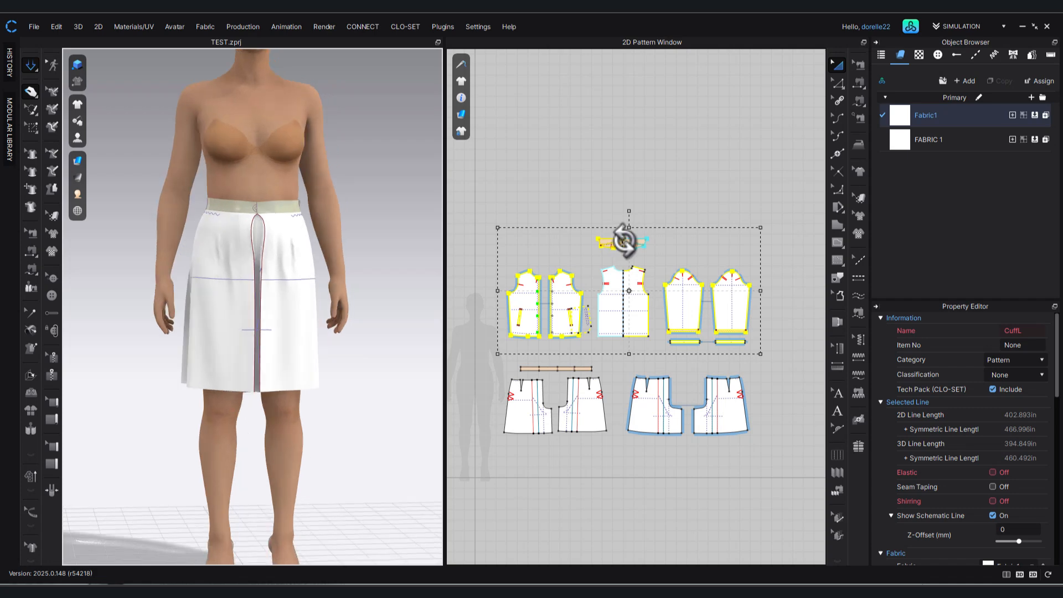
pyautogui.rightClick(619, 277)
pyautogui.click(664, 541)
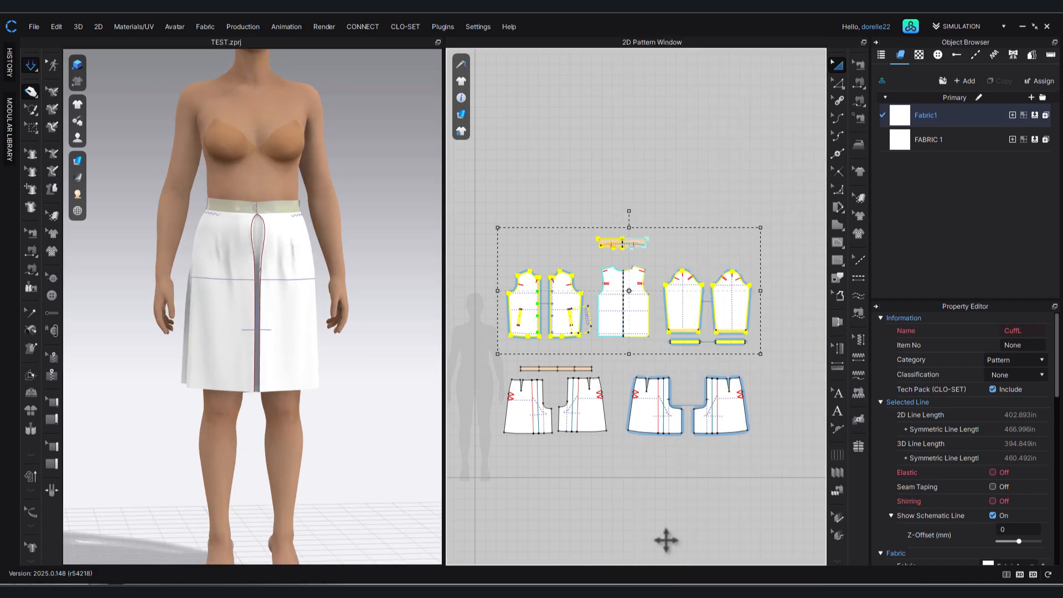
pyautogui.click(586, 509)
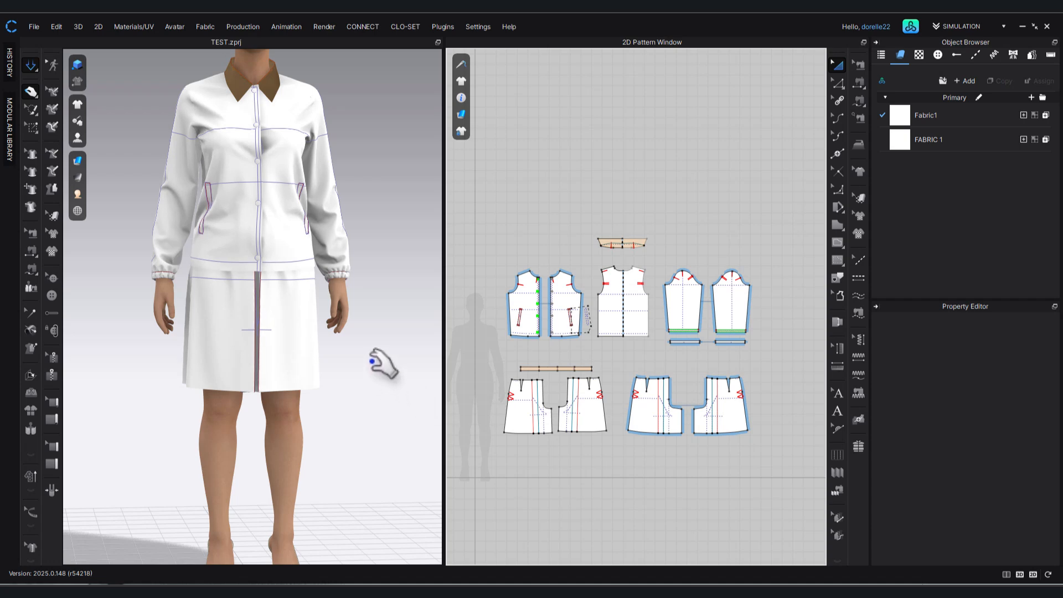
# Tug the left skirt back panel toward the centre vent on the simulated garment.
pyautogui.scroll(-3, 382, 362)
pyautogui.moveTo(344, 373); pyautogui.dragTo(118, 365, button='right')
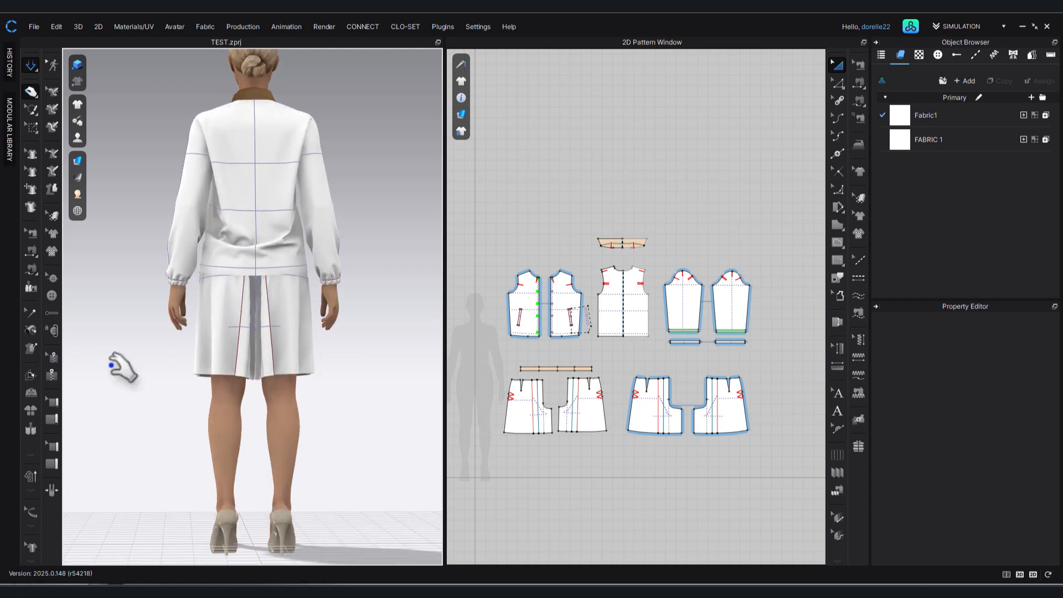
pyautogui.click(248, 368)
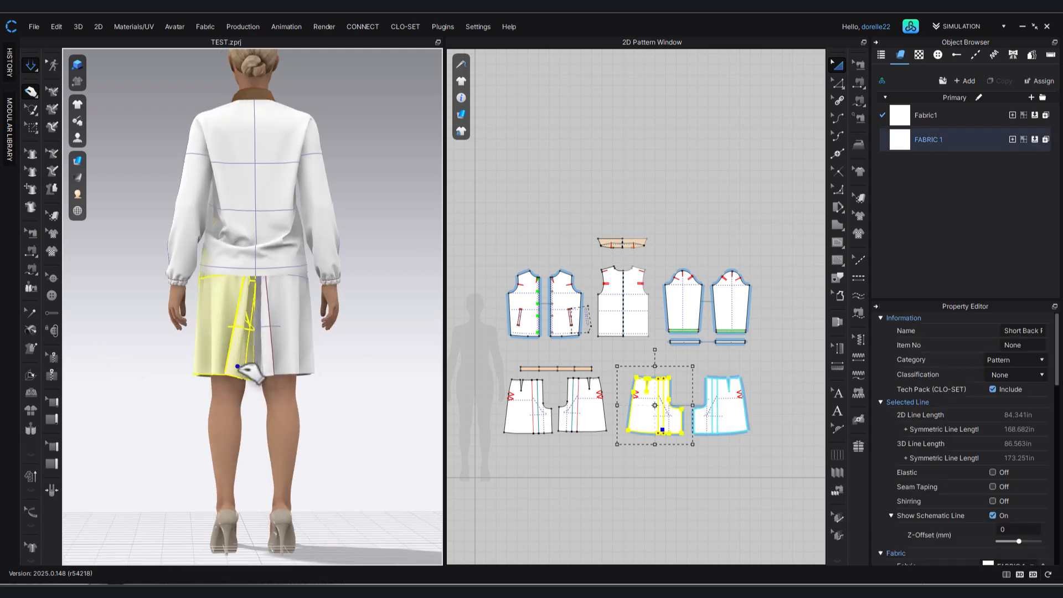
pyautogui.moveTo(238, 367)
pyautogui.mouseDown()
pyautogui.moveTo(250, 383)
pyautogui.moveTo(247, 370)
pyautogui.mouseUp()
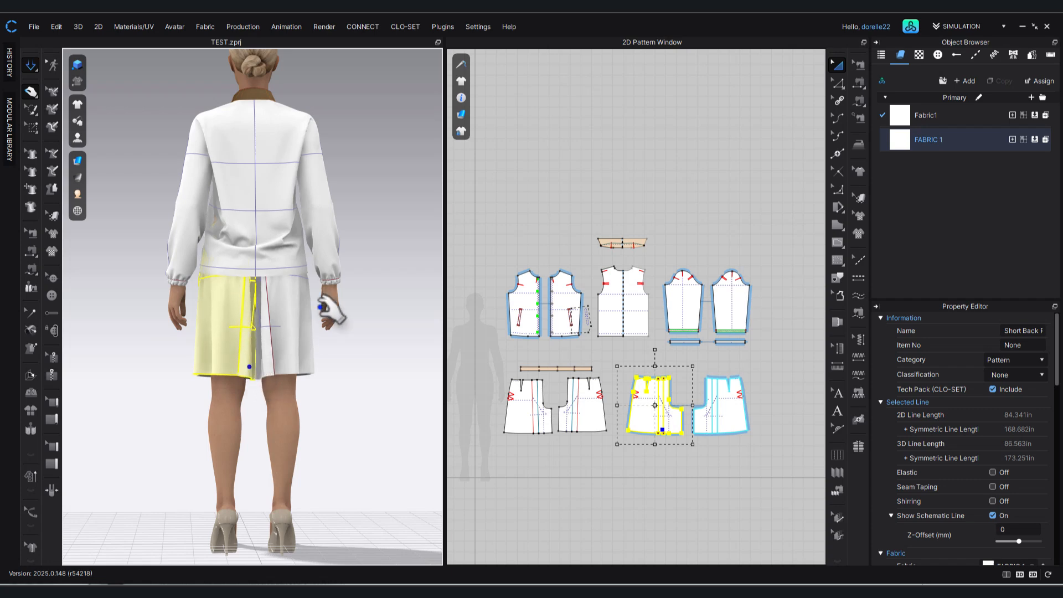
pyautogui.click(389, 269)
pyautogui.moveTo(388, 269); pyautogui.dragTo(629, 276, button='right')
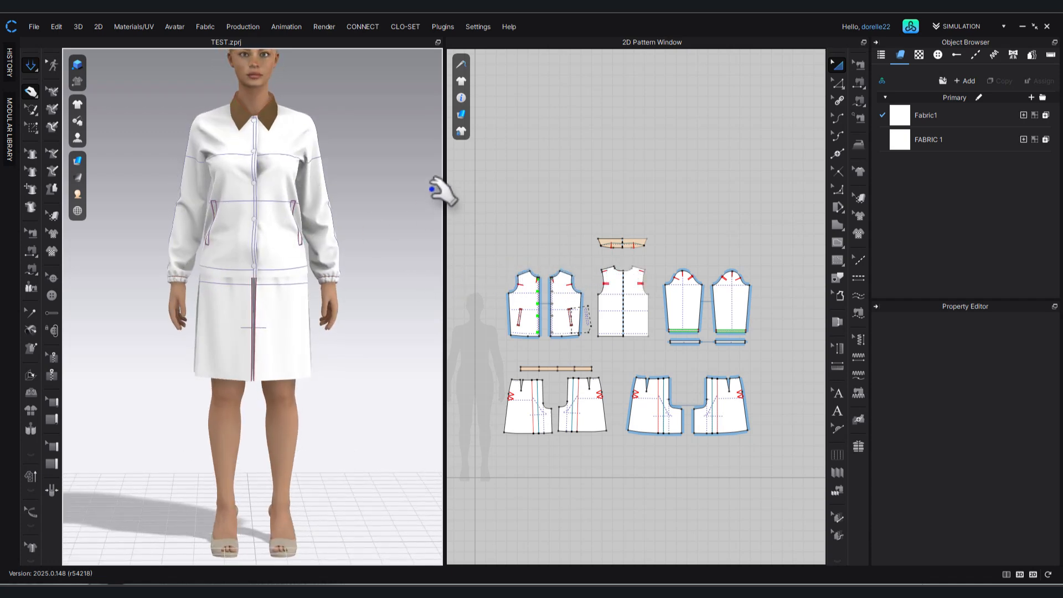
# Move the jacket's back pattern piece over the front piece so the two overlap for comparison.
pyautogui.scroll(3, 522, 305)
pyautogui.scroll(3, 525, 305)
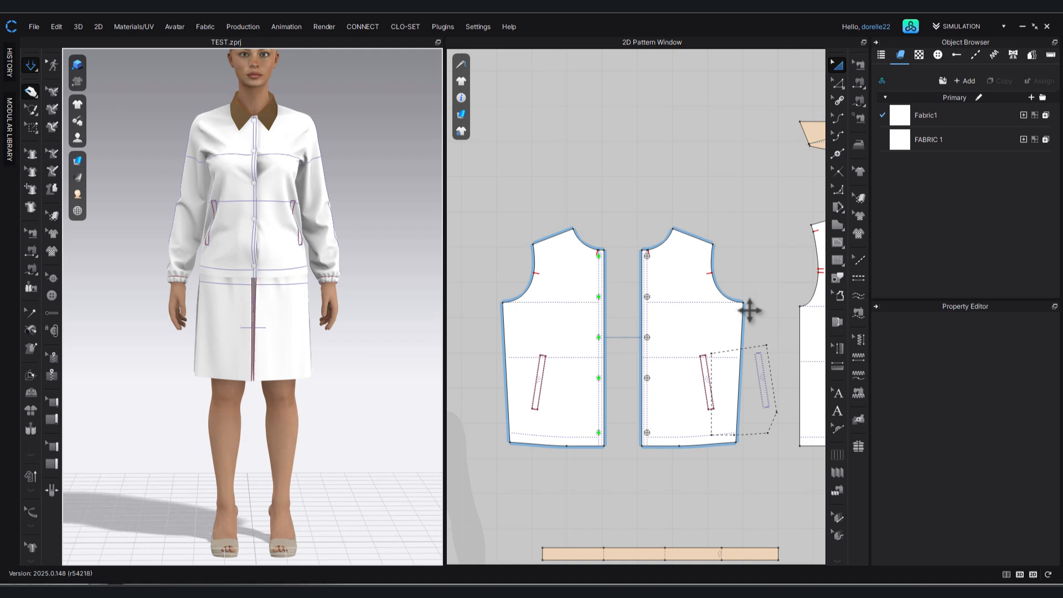
pyautogui.moveTo(749, 311); pyautogui.dragTo(658, 297, button='middle')
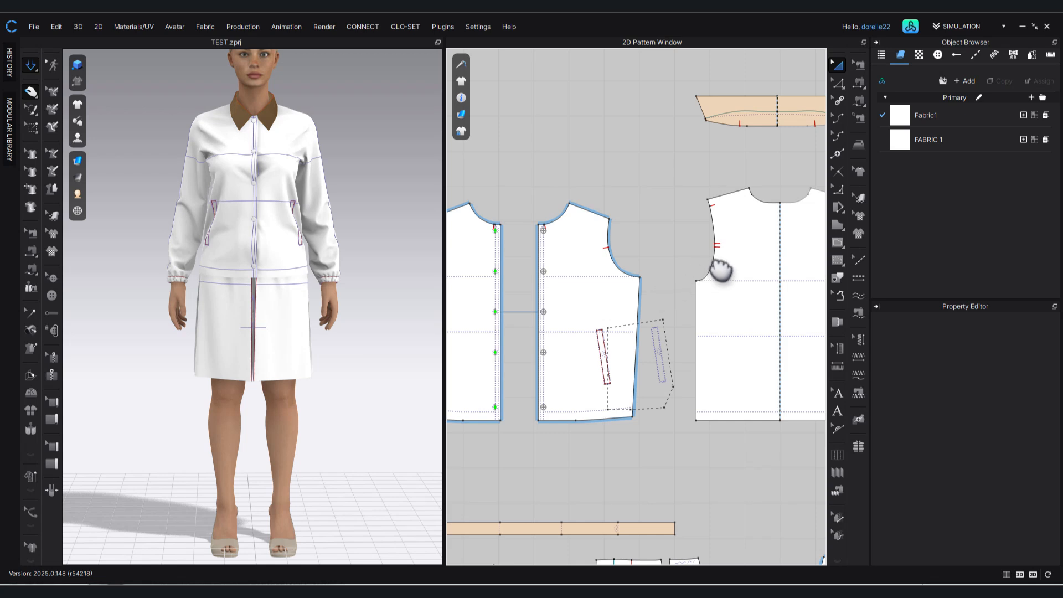
pyautogui.moveTo(748, 247); pyautogui.dragTo(553, 240)
pyautogui.scroll(5, 562, 254)
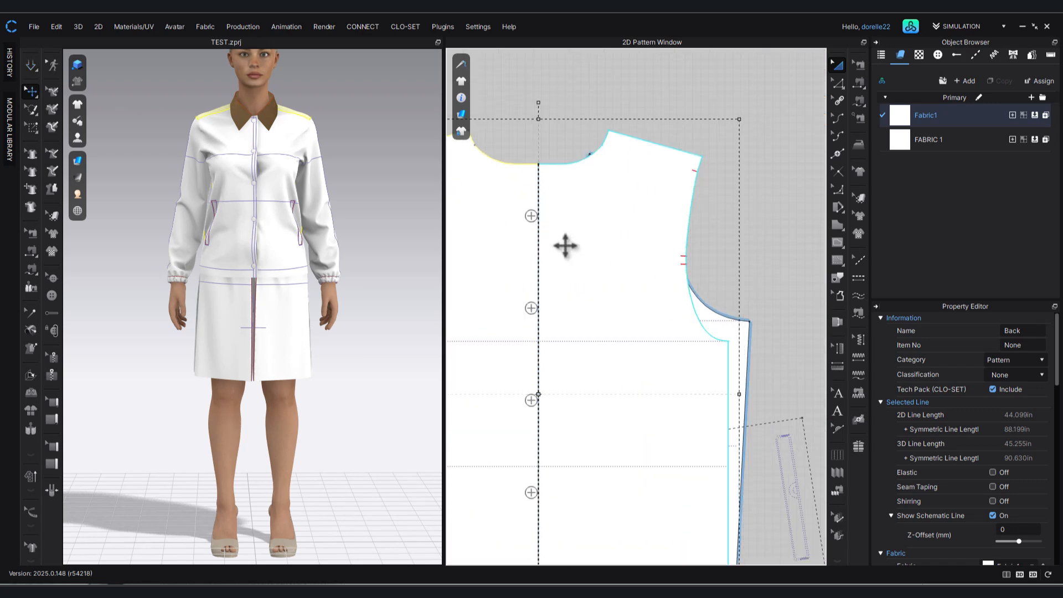
# Set the 2D garment rendering style to Translucent Surface.
pyautogui.scroll(-4, 594, 250)
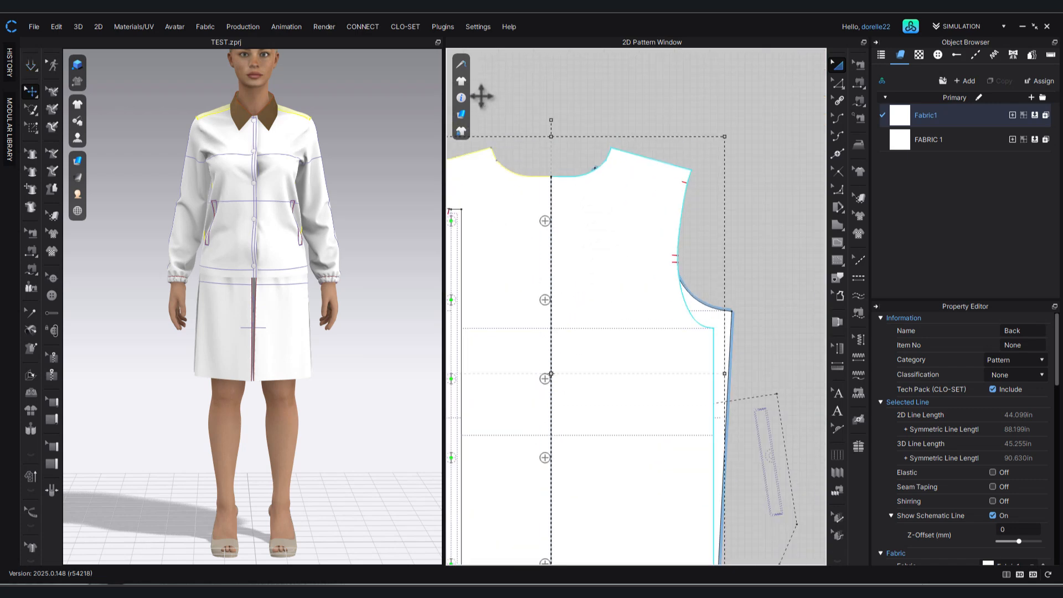
pyautogui.moveTo(461, 81)
pyautogui.moveTo(458, 112)
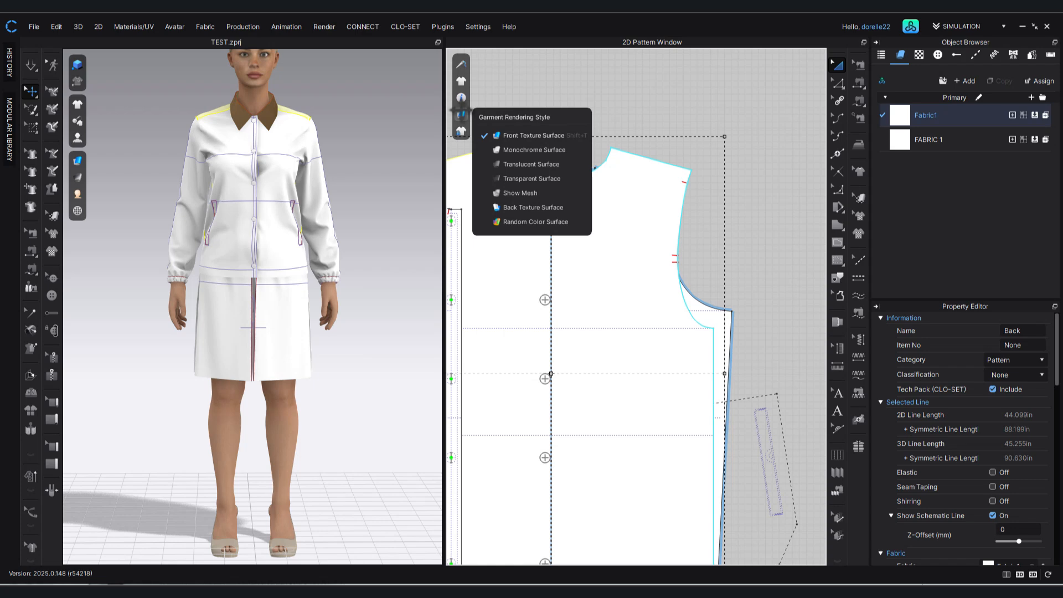
pyautogui.click(527, 164)
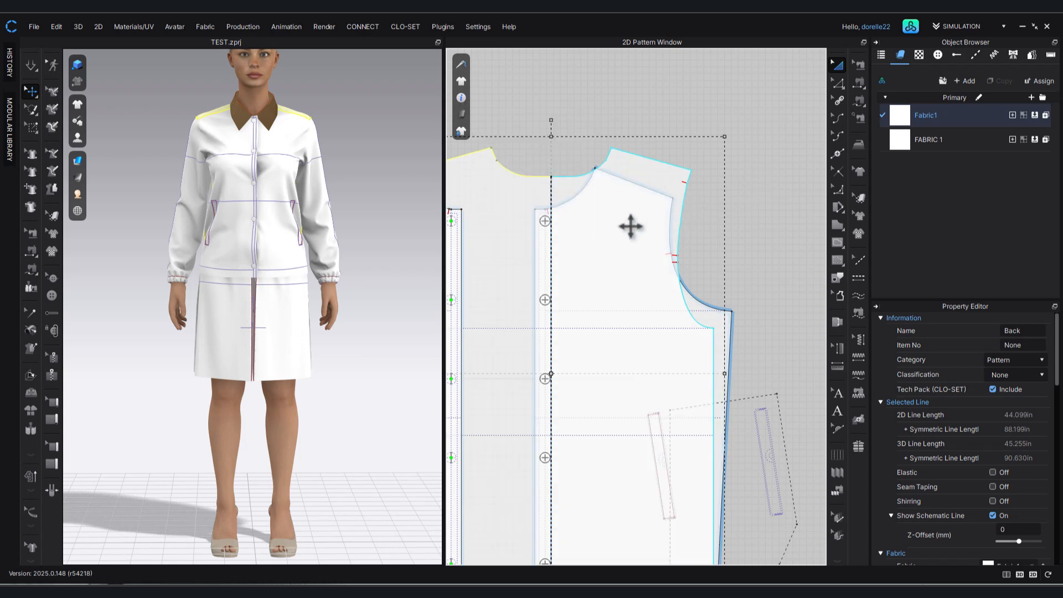
# Align the jacket back's centre line with the front's button line, with the shoulder neck points level, to compare the pieces.
pyautogui.scroll(3, 623, 229)
pyautogui.moveTo(622, 229); pyautogui.dragTo(643, 244)
pyautogui.scroll(-2, 745, 252)
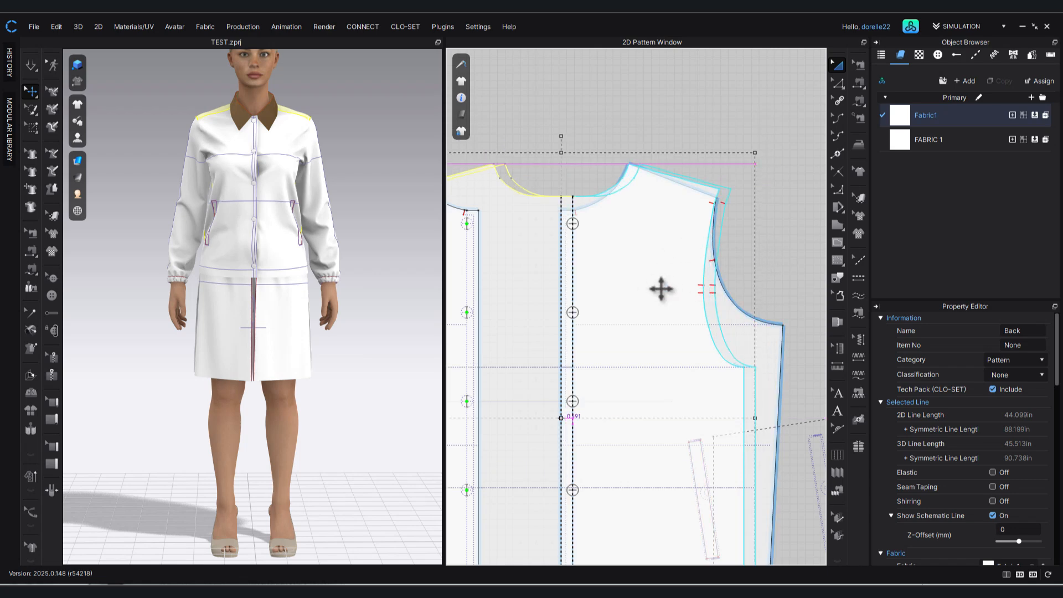
pyautogui.moveTo(661, 288); pyautogui.dragTo(661, 288)
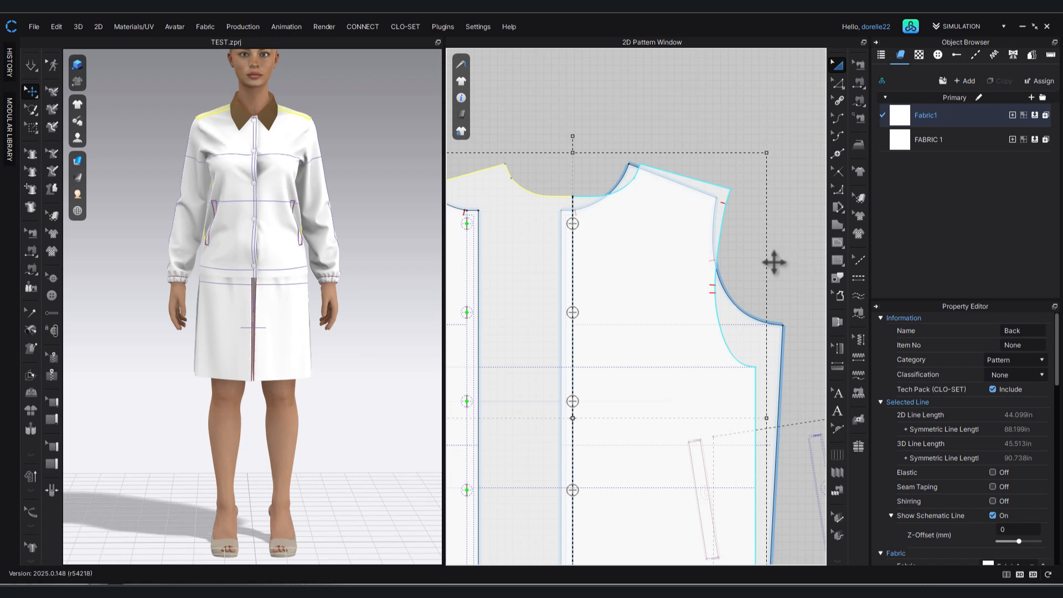
# Compare the armholes by matching the back's underarm corner to the front's, and again by matching the shoulder neck points.
pyautogui.moveTo(771, 260); pyautogui.dragTo(763, 166, button='right')
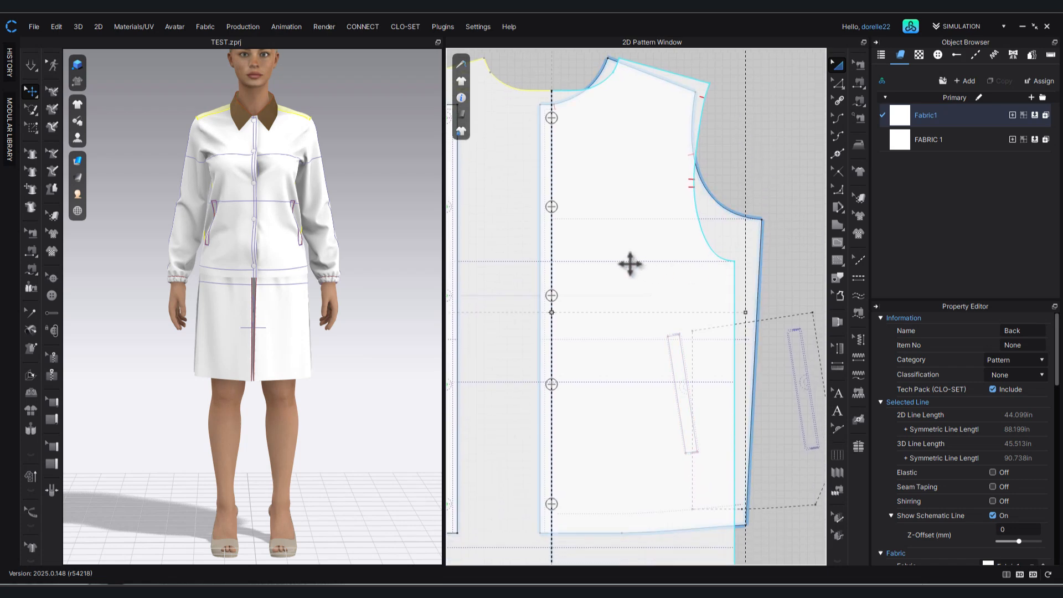
pyautogui.moveTo(704, 268); pyautogui.dragTo(733, 228)
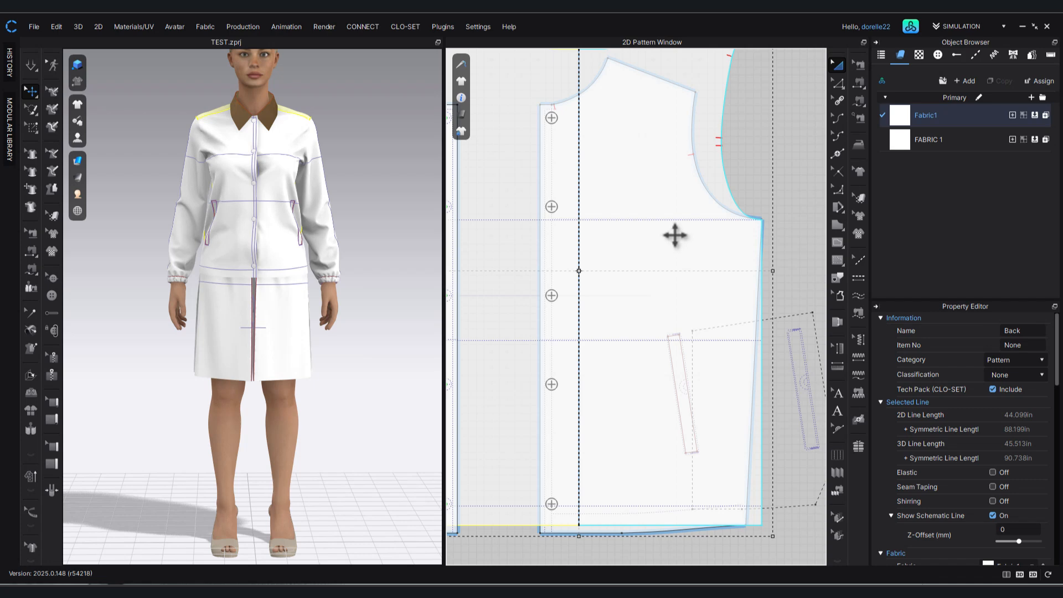
pyautogui.moveTo(674, 235); pyautogui.dragTo(633, 275)
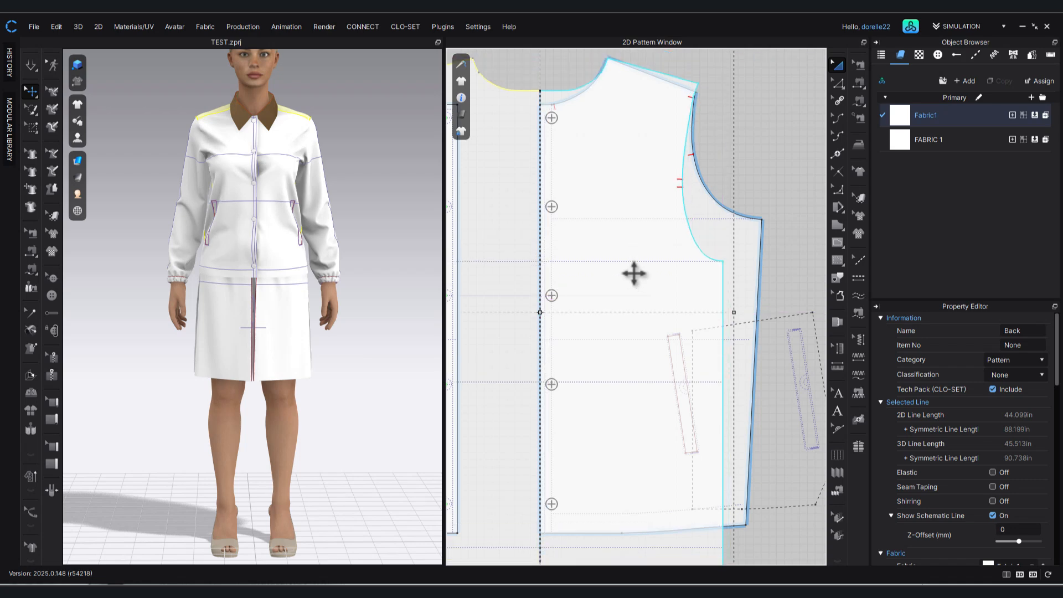
pyautogui.moveTo(757, 130); pyautogui.dragTo(802, 225, button='middle')
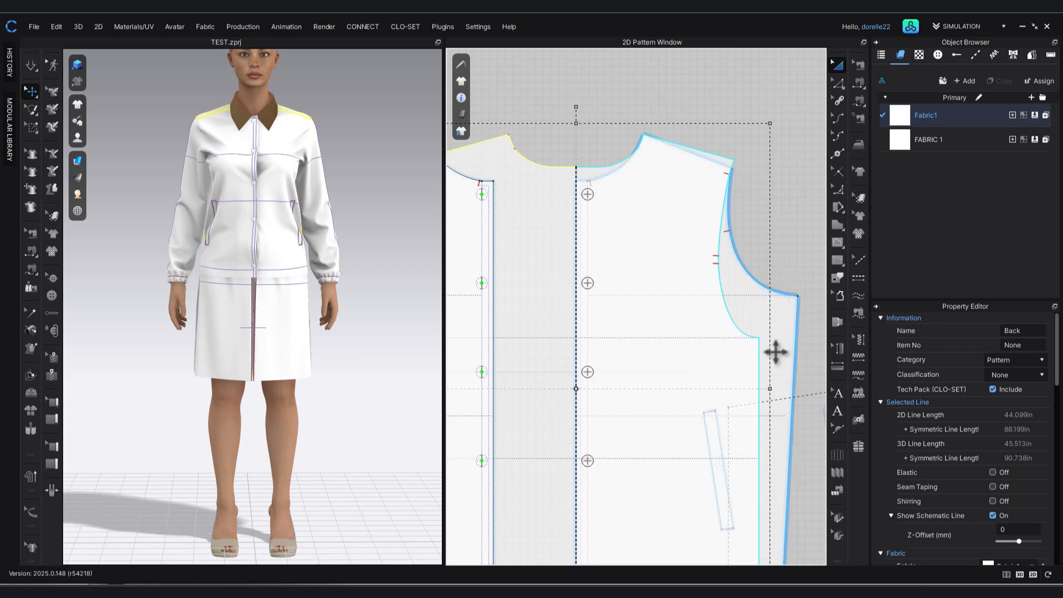
# Measure the horizontal gap between the back's underarm corner and the front's side seam.
pyautogui.click(838, 84)
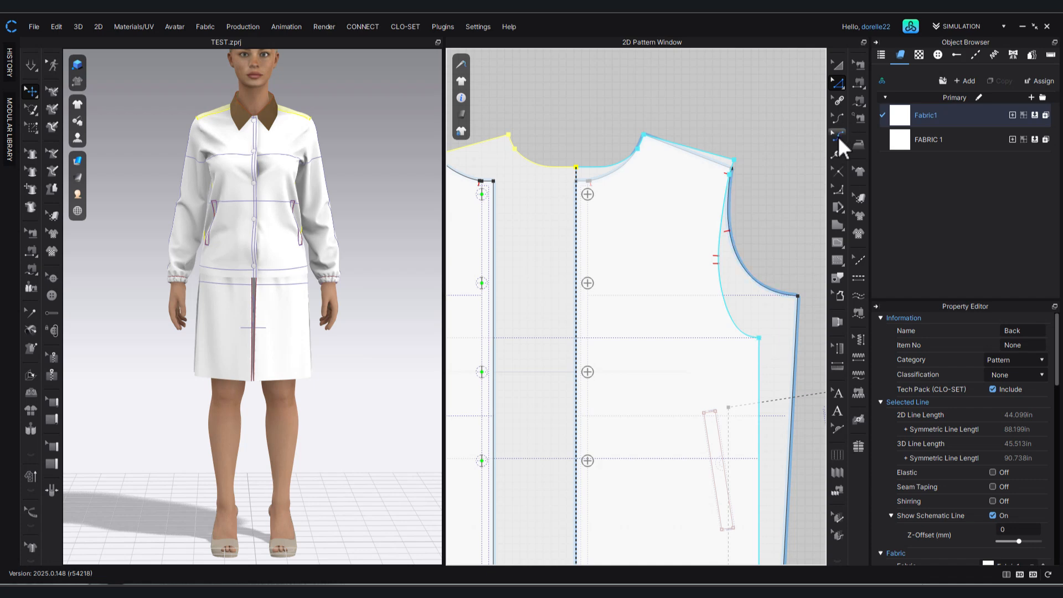
pyautogui.click(838, 241)
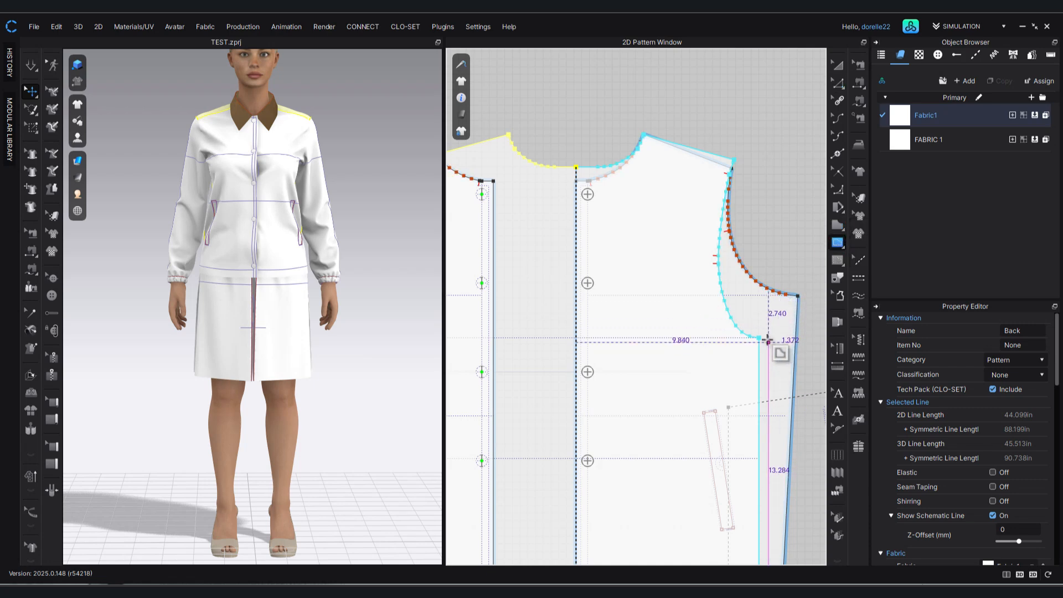
pyautogui.click(760, 337)
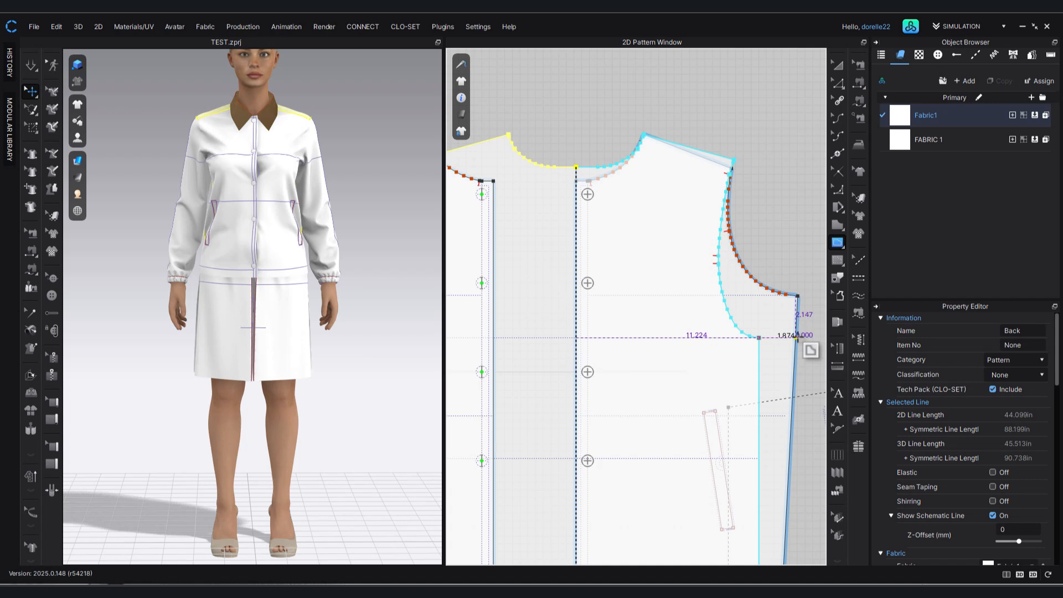
pyautogui.click(797, 336)
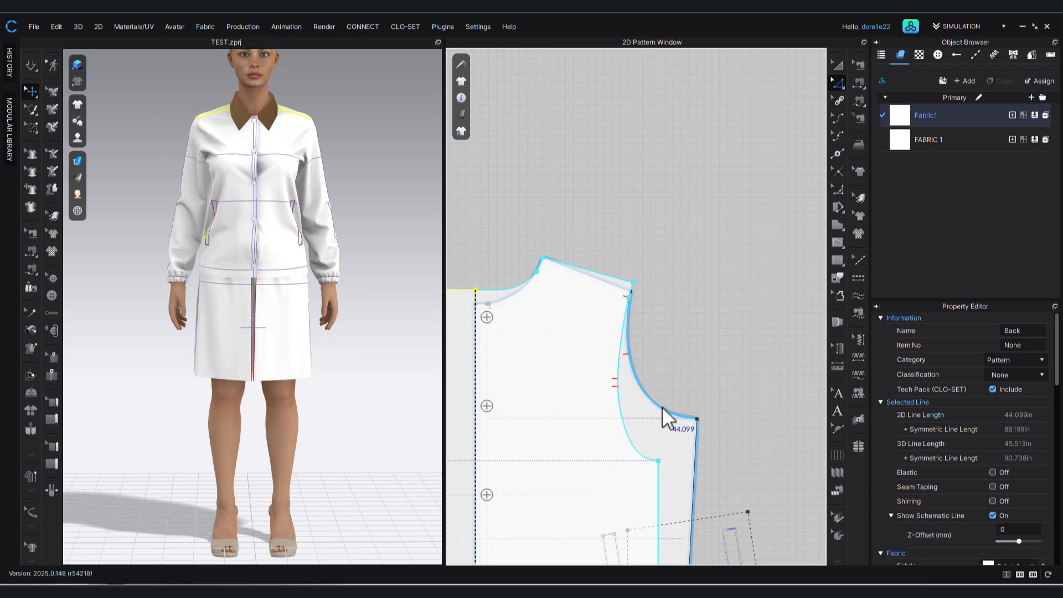
pyautogui.moveTo(680, 451); pyautogui.dragTo(697, 360, button='right')
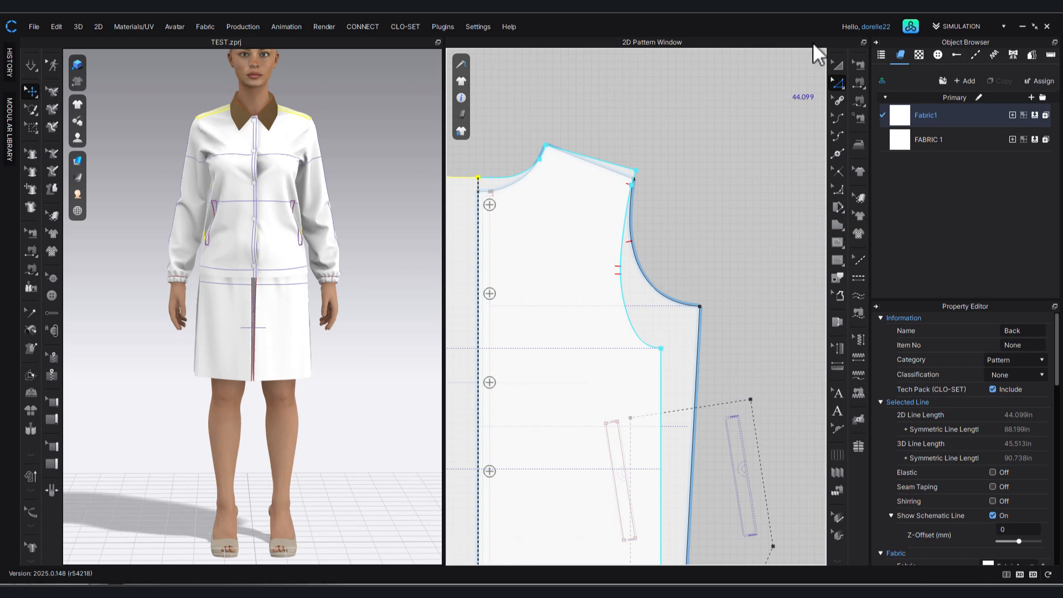
# Move the back pattern piece off the front so it sits beside it, and clear the selection.
pyautogui.click(838, 65)
pyautogui.click(627, 249)
pyautogui.scroll(-3, 626, 252)
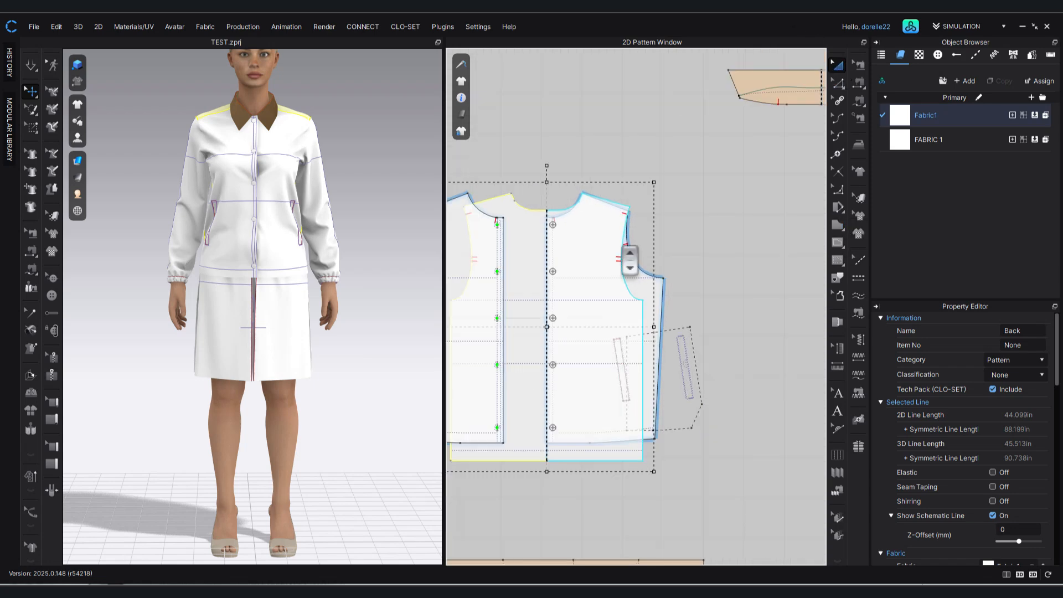
pyautogui.moveTo(592, 281); pyautogui.dragTo(785, 277)
pyautogui.click(613, 161)
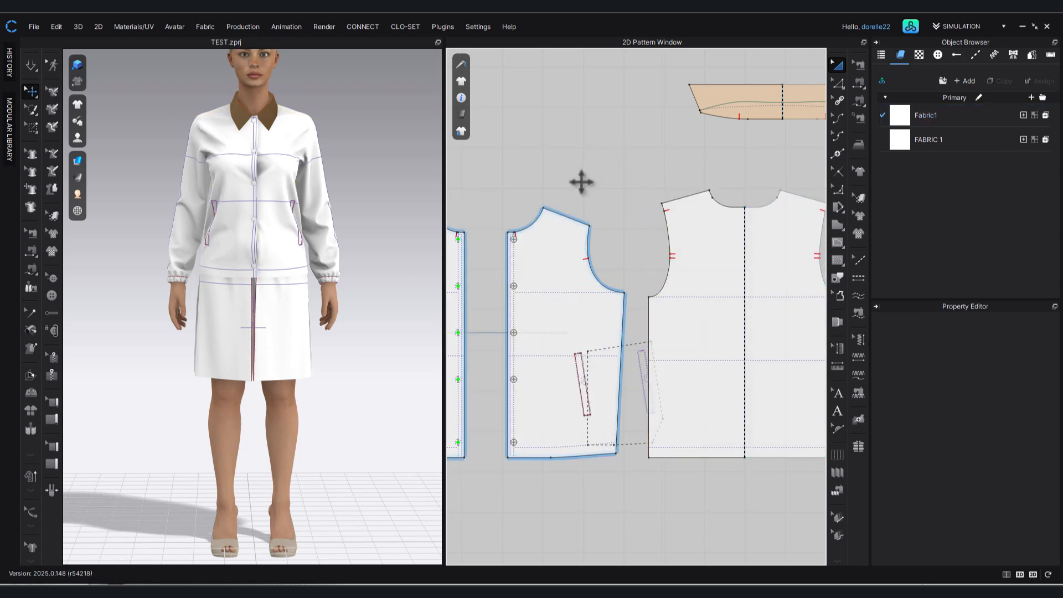
# Add a point on the jacket front's side seam where the waist guideline meets it.
pyautogui.scroll(4, 607, 193)
pyautogui.moveTo(606, 192); pyautogui.dragTo(697, 83, button='middle')
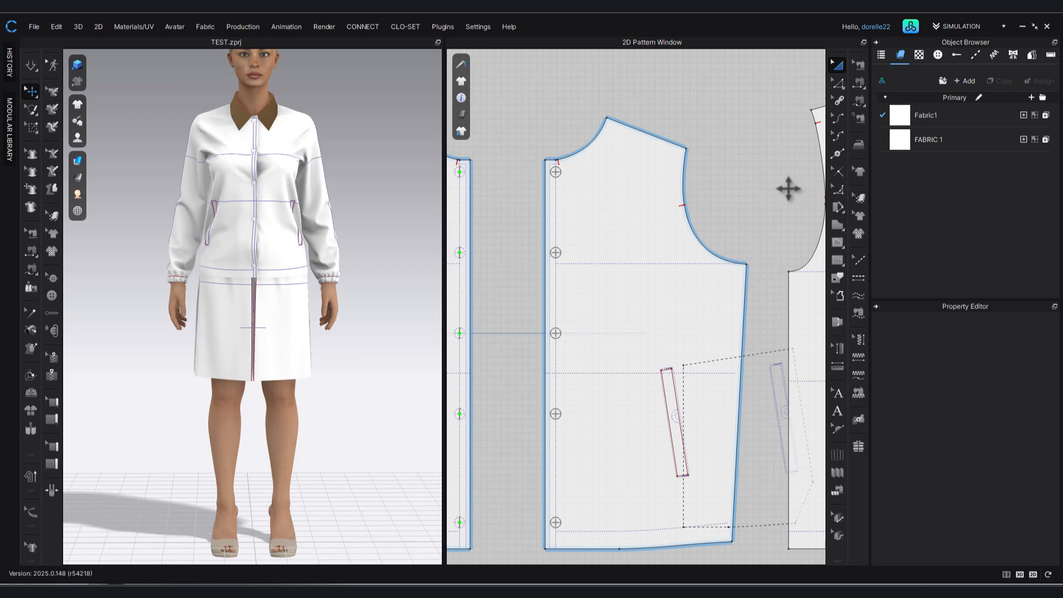
pyautogui.moveTo(759, 233); pyautogui.dragTo(689, 183, button='middle')
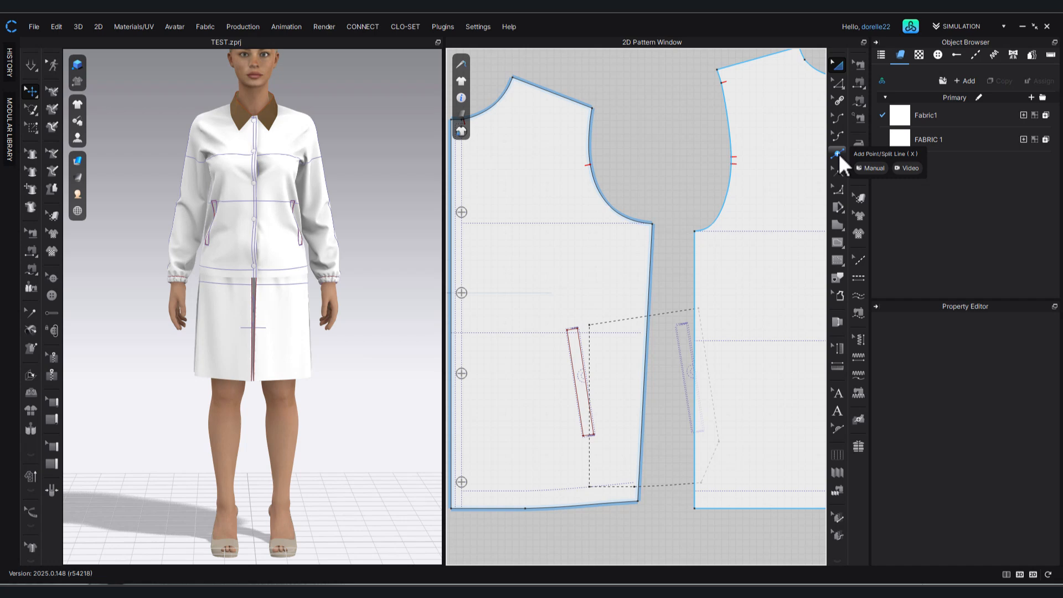
pyautogui.click(838, 153)
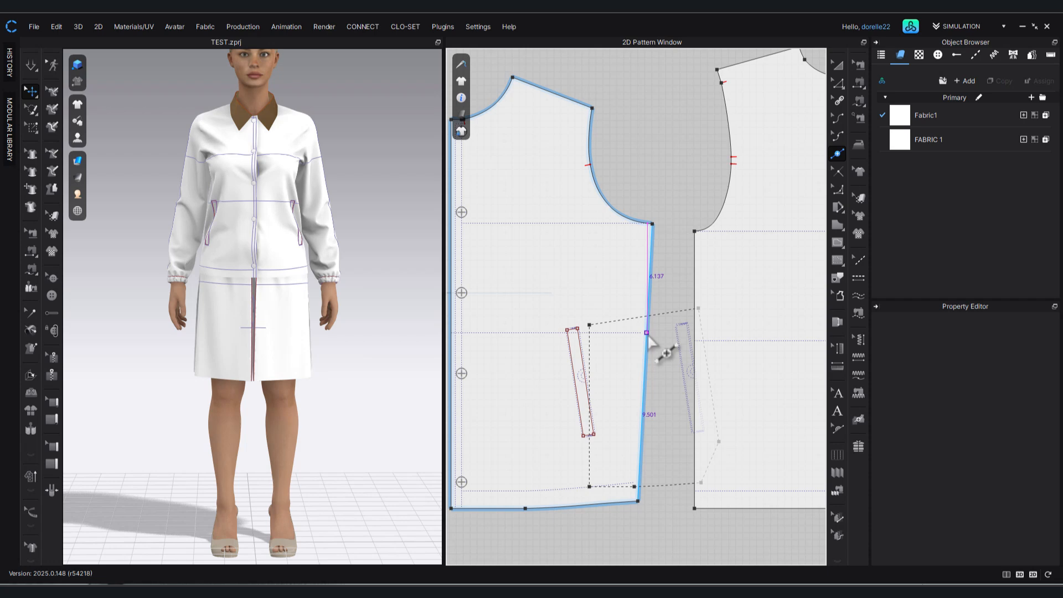
pyautogui.click(647, 334)
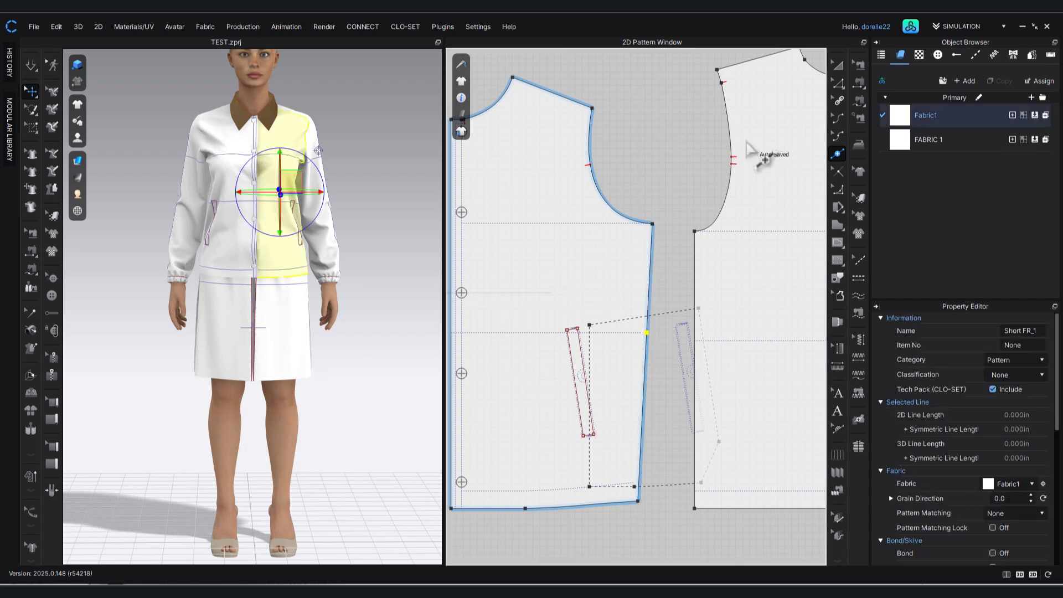
# Move the jacket front's underarm point horizontally outward by 0.875 in.
pyautogui.click(838, 82)
pyautogui.moveTo(655, 226); pyautogui.dragTo(662, 225)
pyautogui.press('Return')
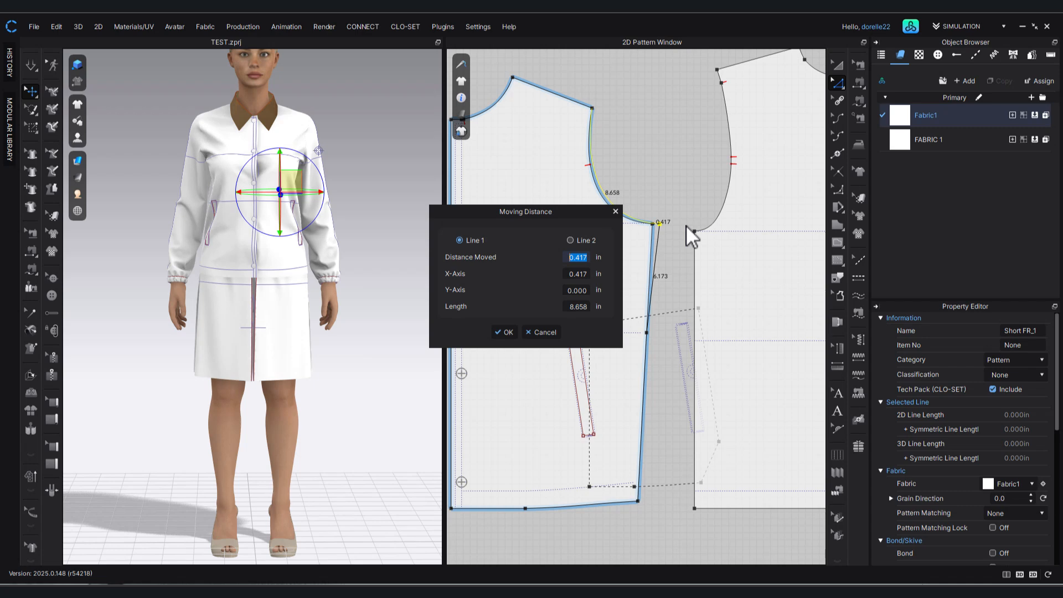
pyautogui.write('.875')
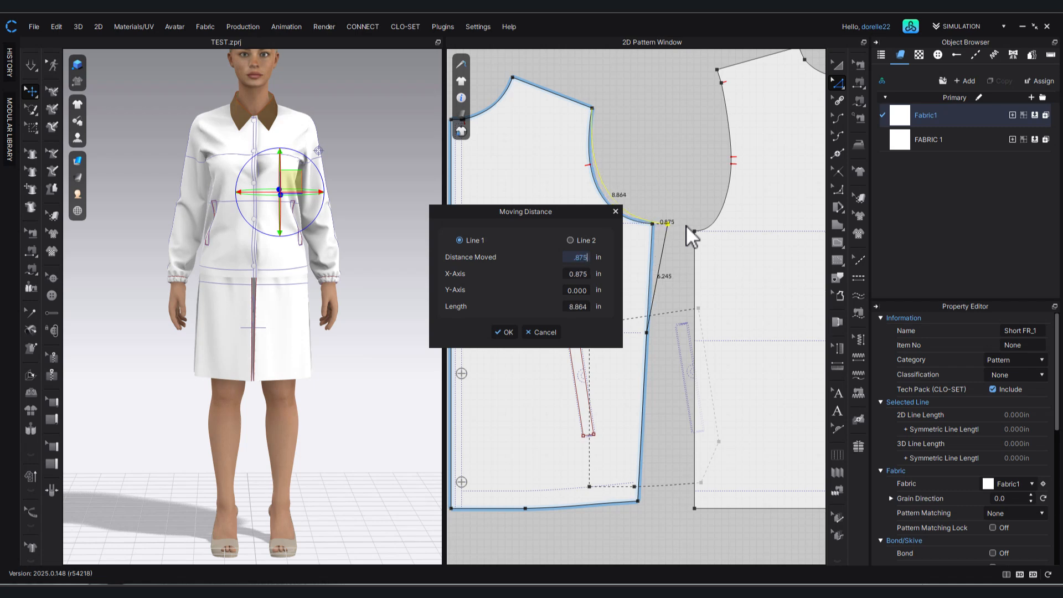
pyautogui.press('Return')
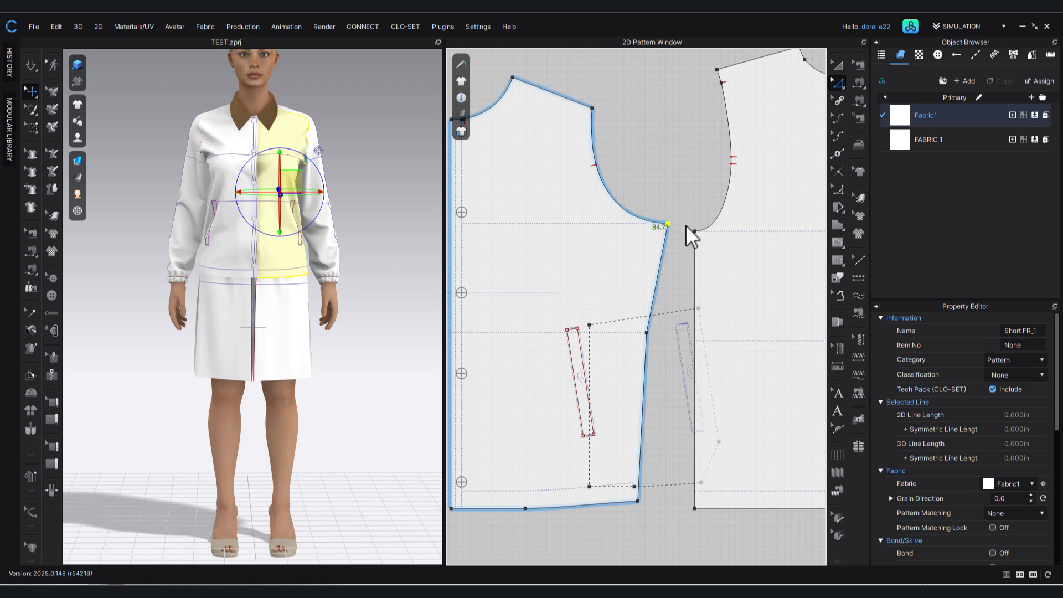
# Shift the front's side seam point at the waist slightly outward along the waist guideline.
pyautogui.click(647, 331)
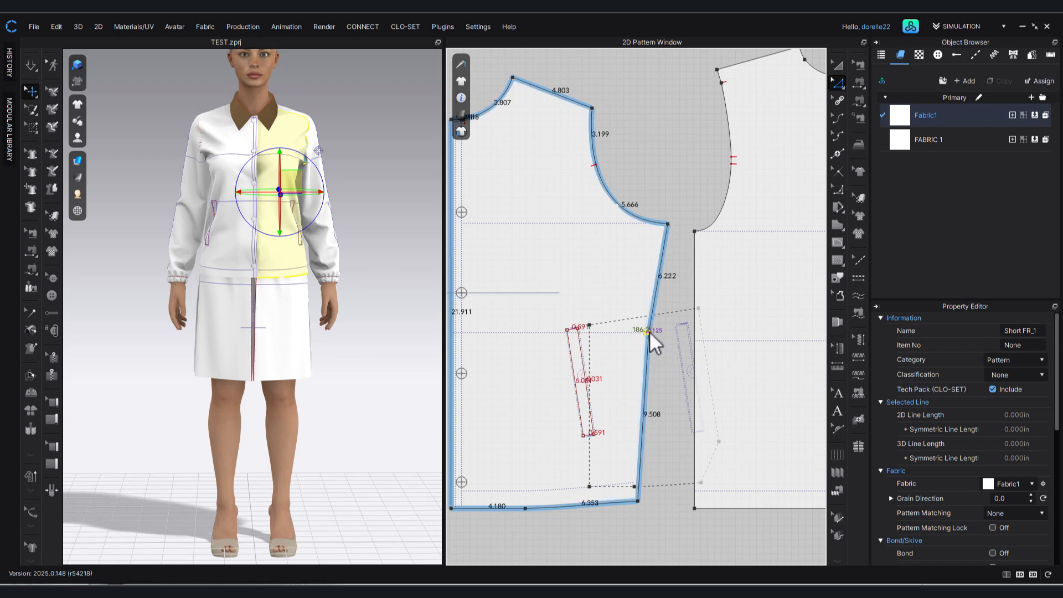
pyautogui.moveTo(651, 331); pyautogui.dragTo(654, 331)
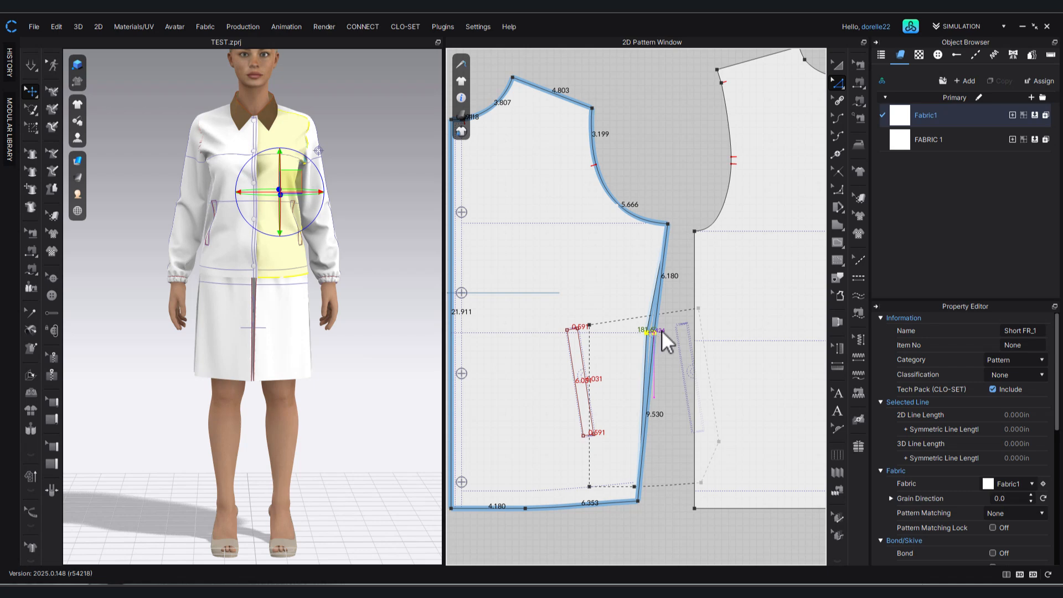
pyautogui.click(676, 280)
# Delete the waist point from the jacket front's side seam so it runs straight from underarm to hem.
pyautogui.scroll(-3, 666, 314)
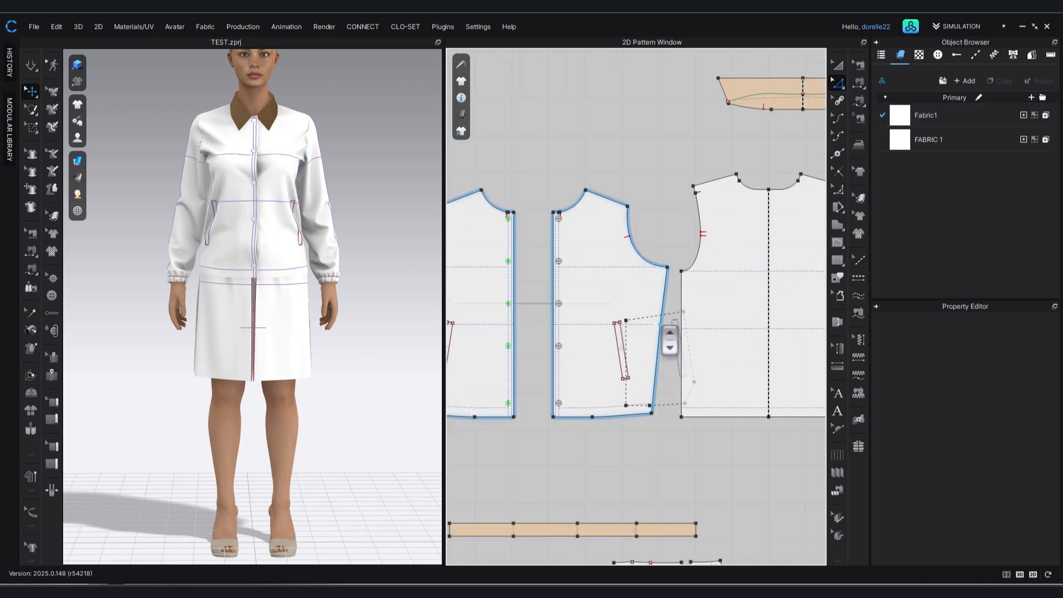
pyautogui.click(660, 325)
pyautogui.rightClick(660, 325)
pyautogui.click(696, 332)
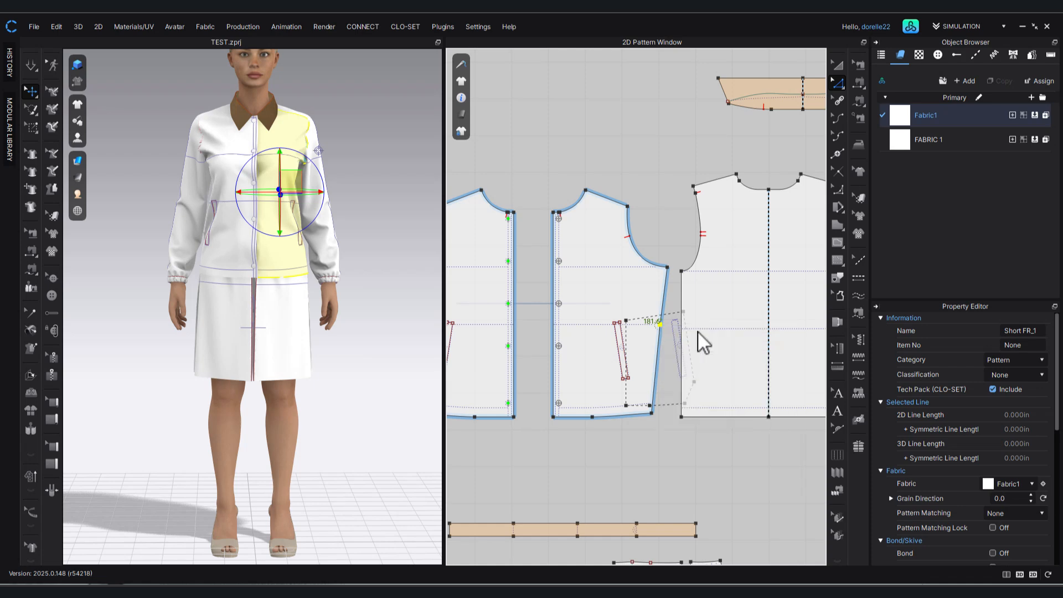
# Change the front side seam's length to 15.617 in with direction End, matching the back's side seam, and clear the selection.
pyautogui.click(659, 357)
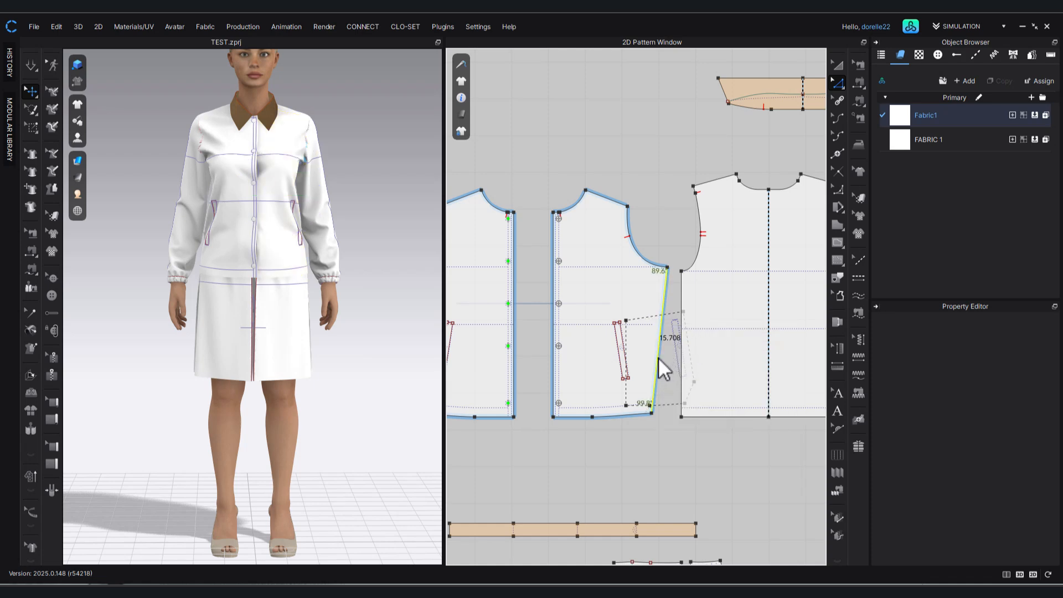
pyautogui.click(681, 378)
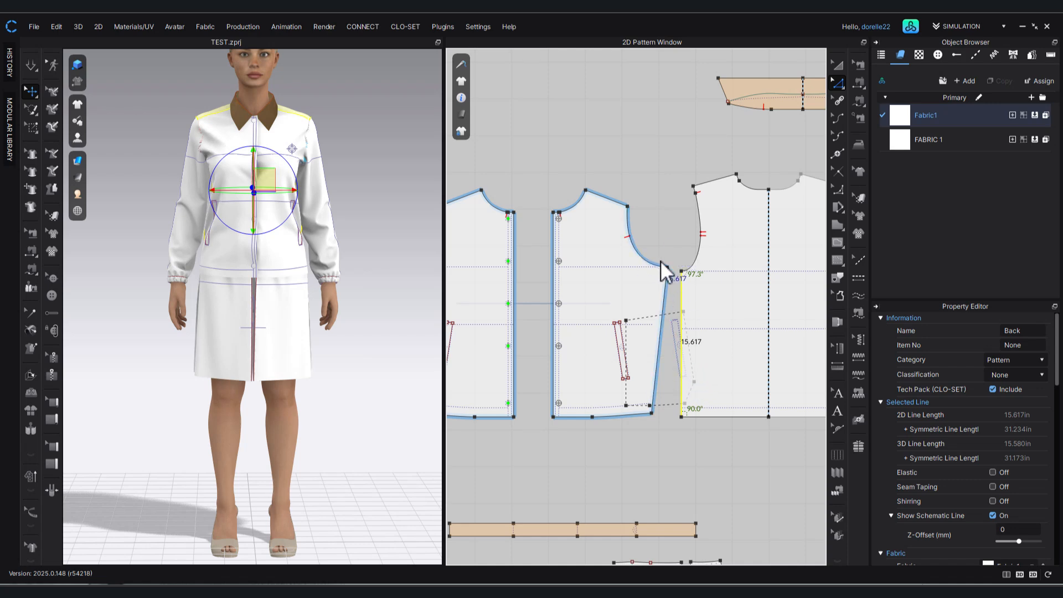
pyautogui.rightClick(667, 280)
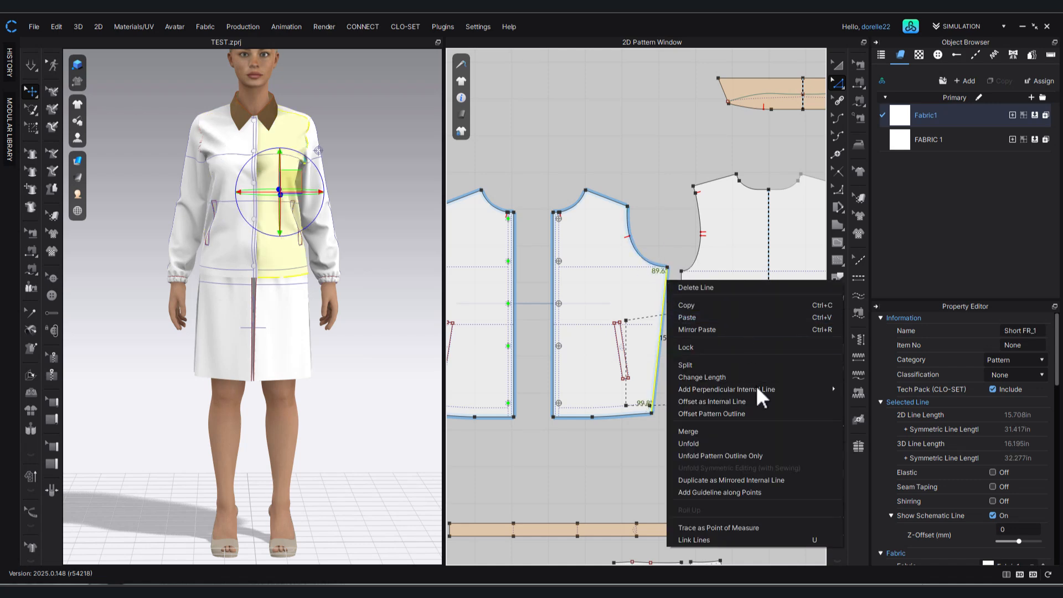
pyautogui.click(723, 376)
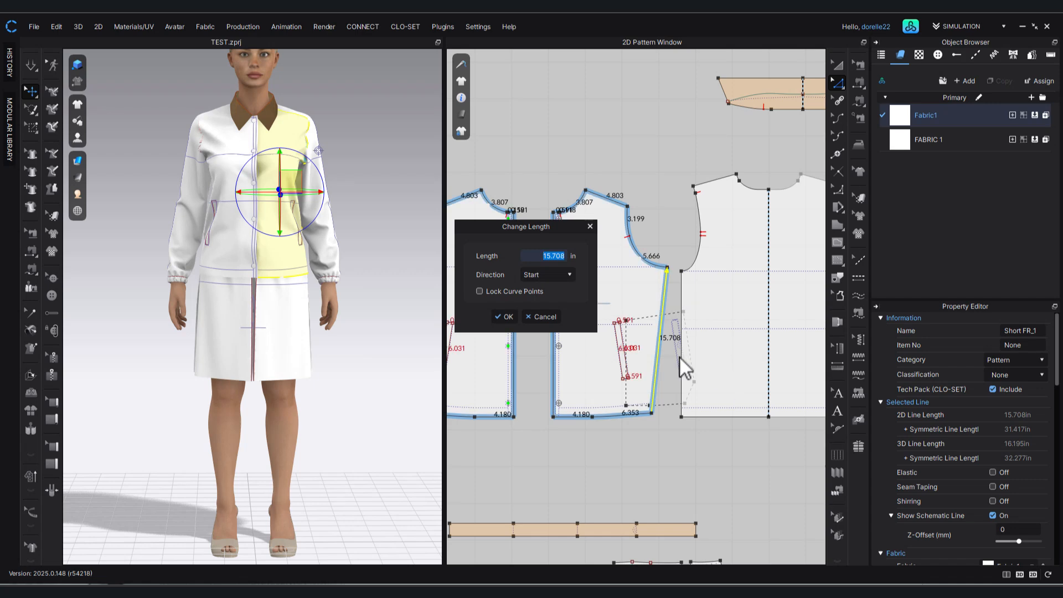
pyautogui.click(529, 274)
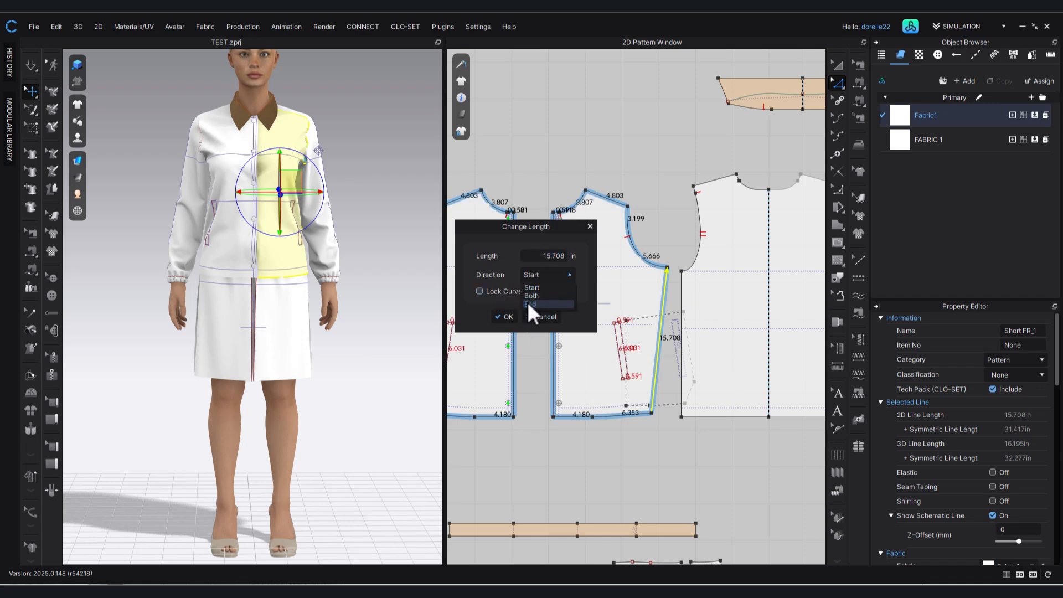
pyautogui.click(527, 301)
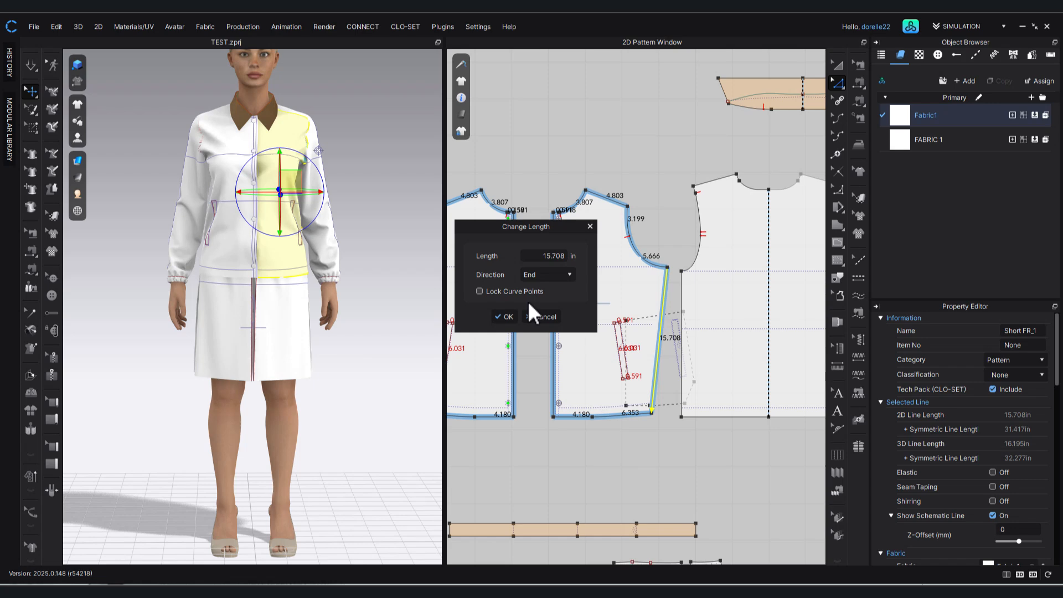
pyautogui.click(559, 256)
pyautogui.moveTo(566, 256); pyautogui.dragTo(554, 255)
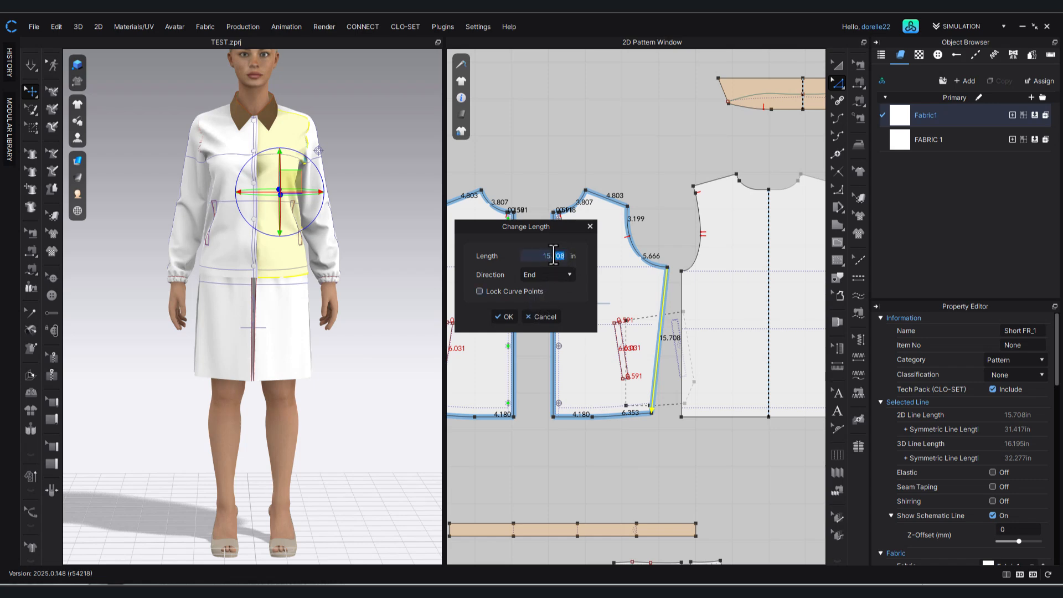
pyautogui.write('61')
pyautogui.press('Return')
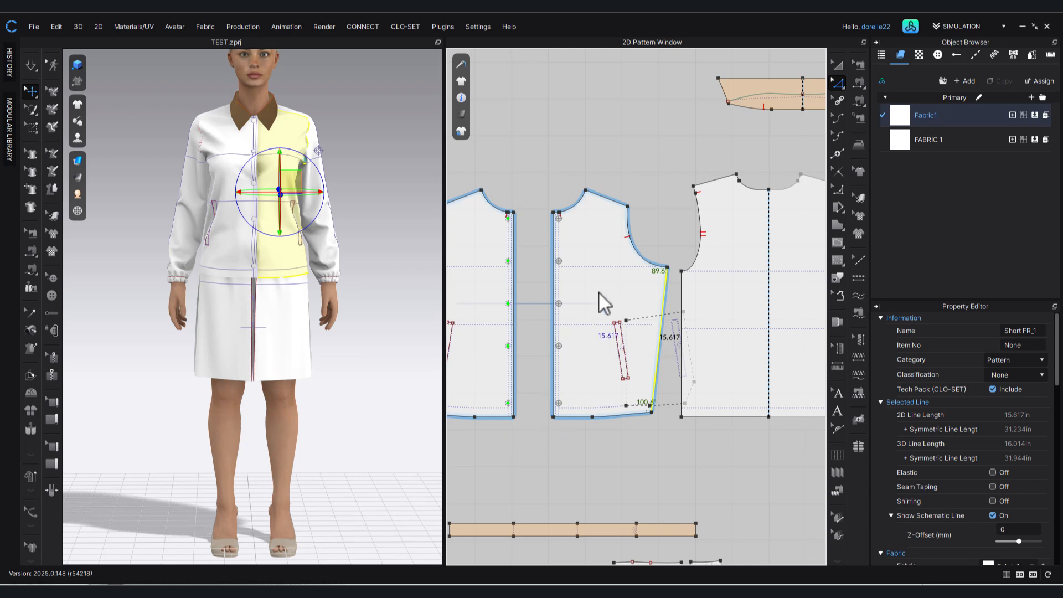
pyautogui.click(650, 223)
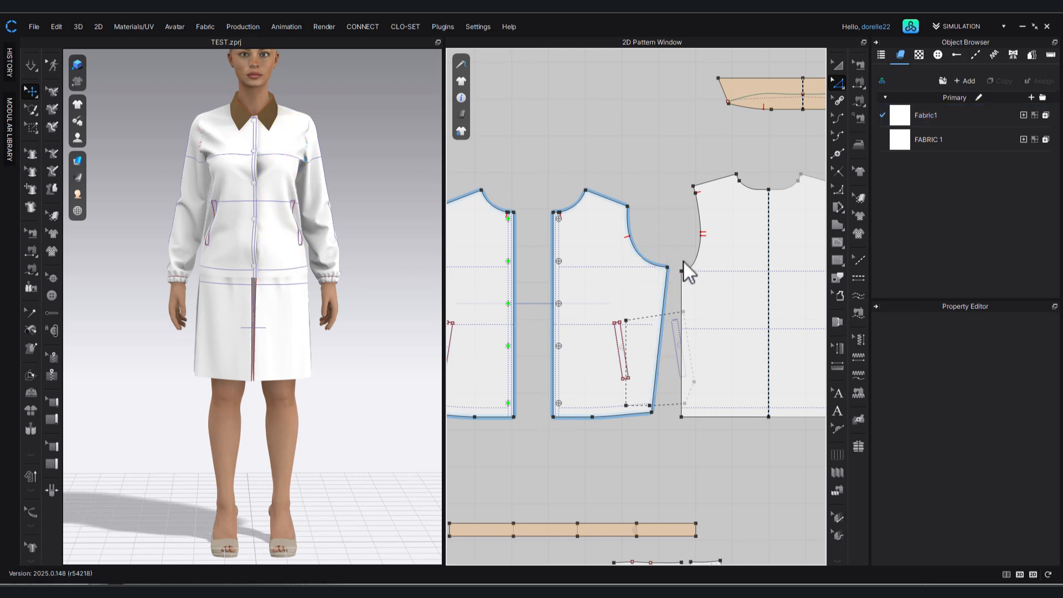
# Check the front's corrected side seam in the pattern and on the avatar, and start the simulation.
pyautogui.scroll(5, 683, 260)
pyautogui.scroll(-2, 663, 321)
pyautogui.moveTo(662, 332); pyautogui.dragTo(618, 219, button='middle')
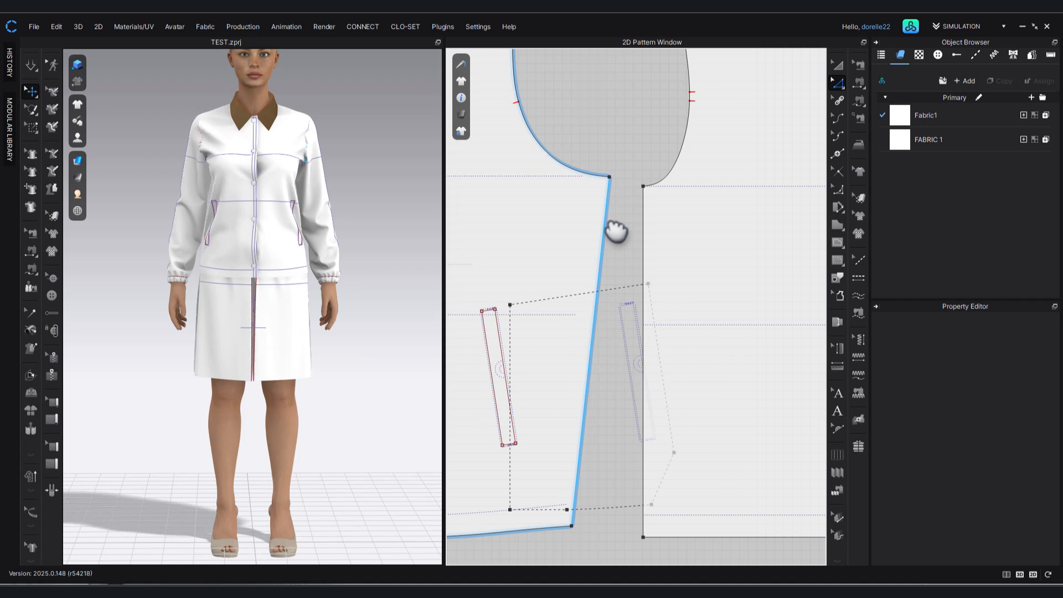
pyautogui.click(609, 231)
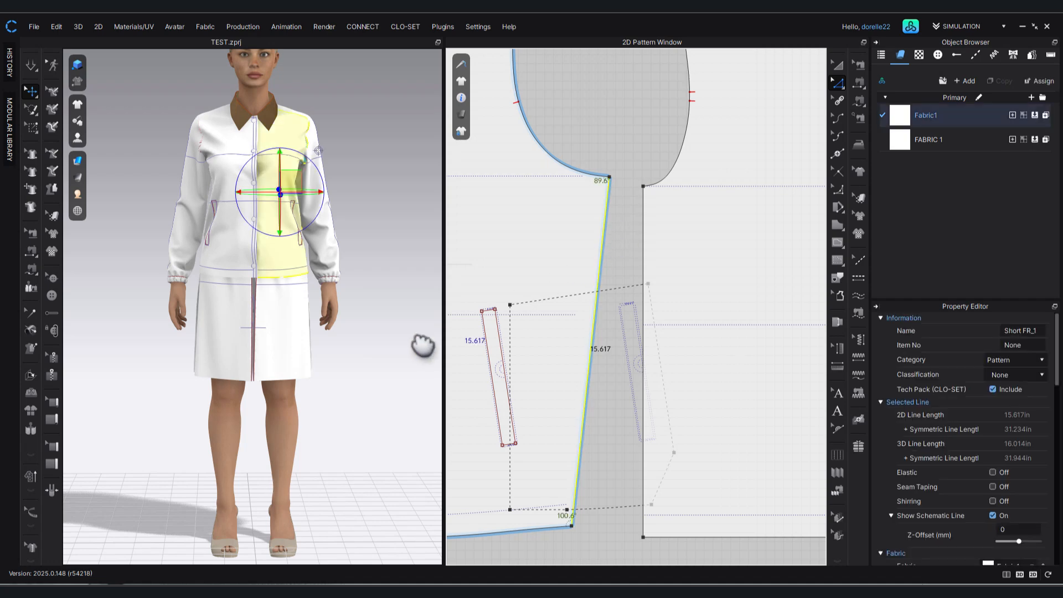
pyautogui.moveTo(292, 343); pyautogui.dragTo(213, 324, button='right')
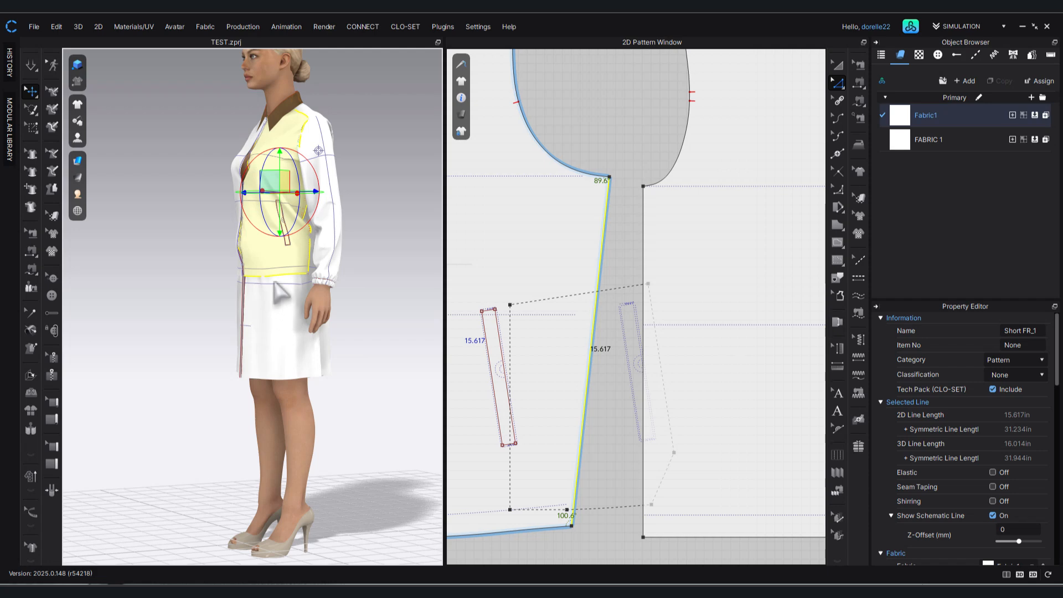
pyautogui.click(590, 538)
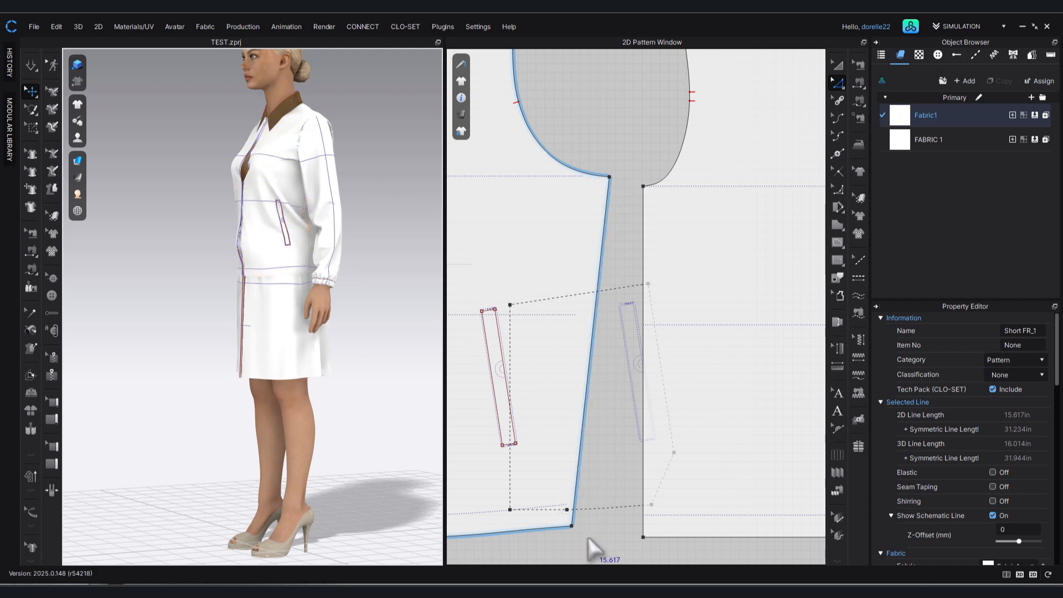
pyautogui.press('space')
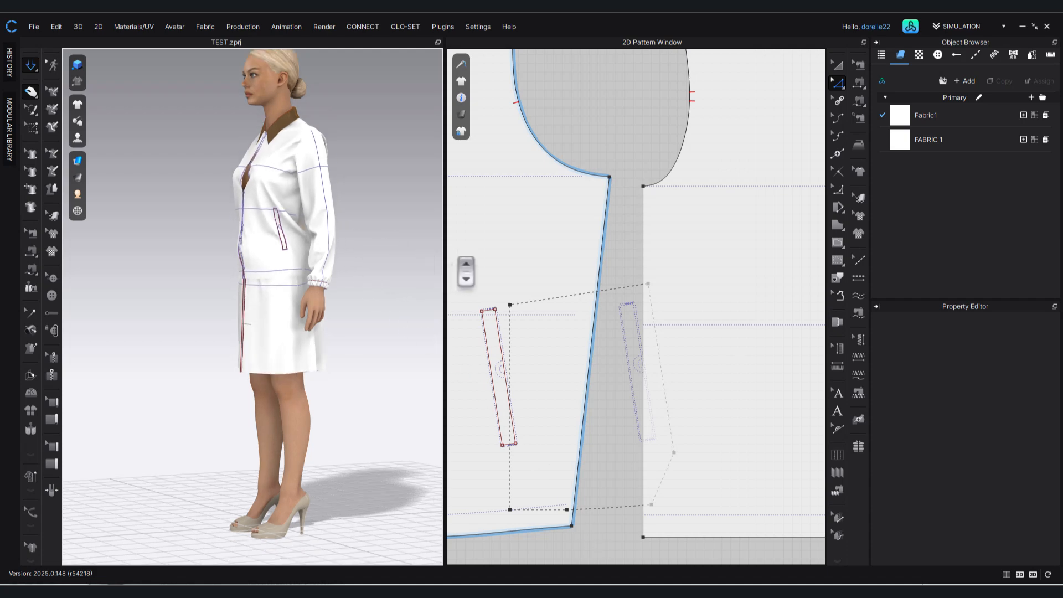
# Tug the jacket's two fronts at the chest on the avatar while the simulation runs to settle them.
pyautogui.moveTo(476, 266); pyautogui.dragTo(402, 268, button='right')
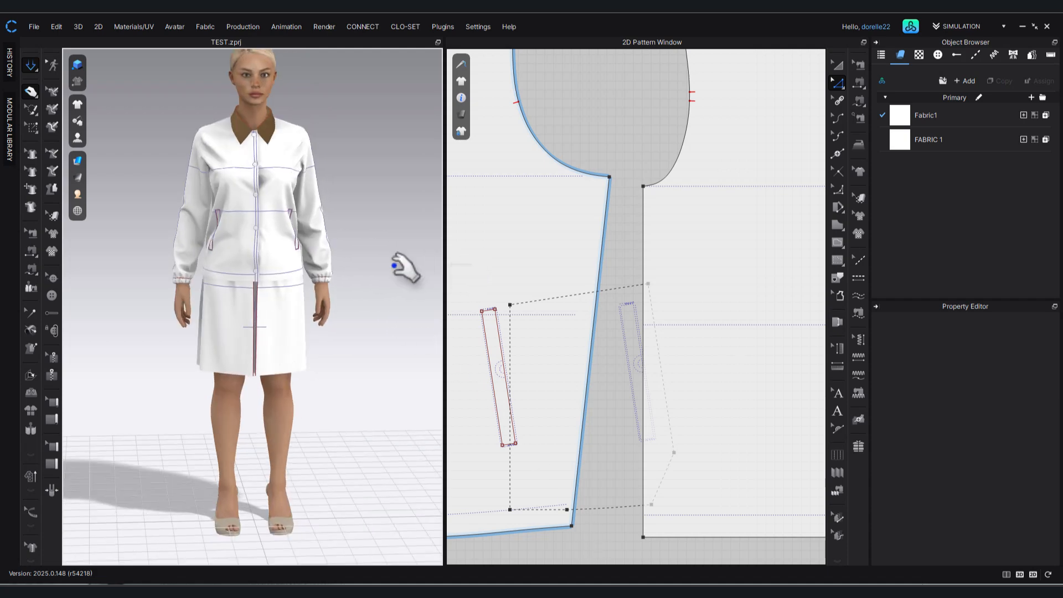
pyautogui.click(280, 178)
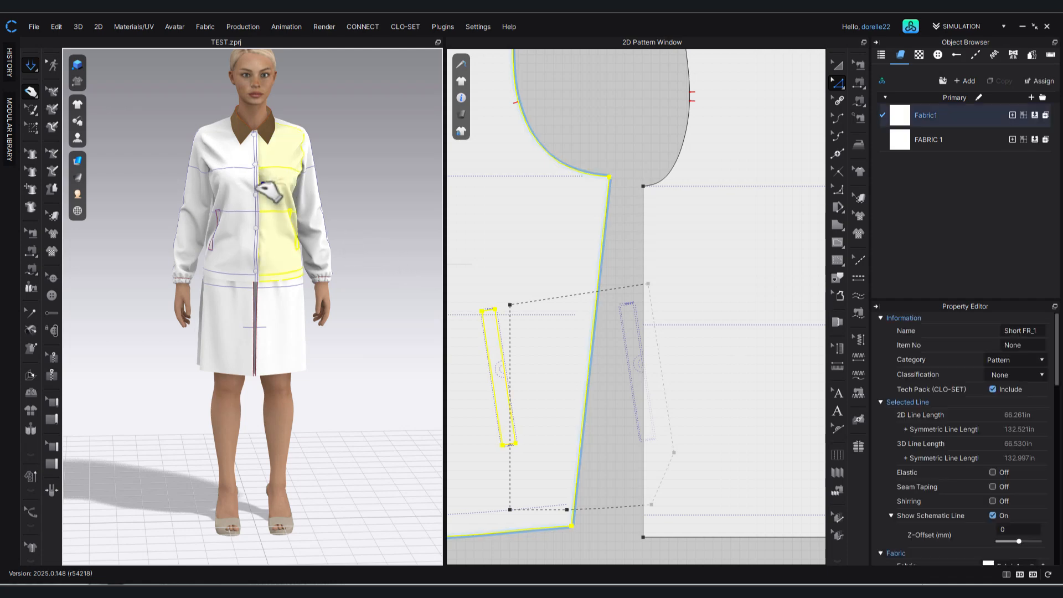
pyautogui.moveTo(252, 185); pyautogui.dragTo(261, 180)
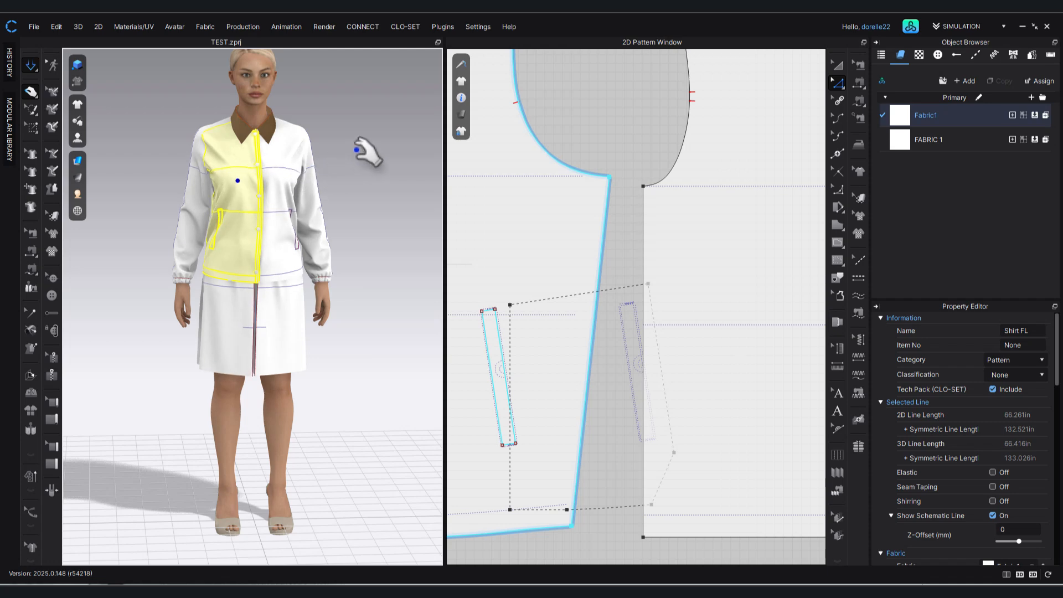
pyautogui.click(357, 200)
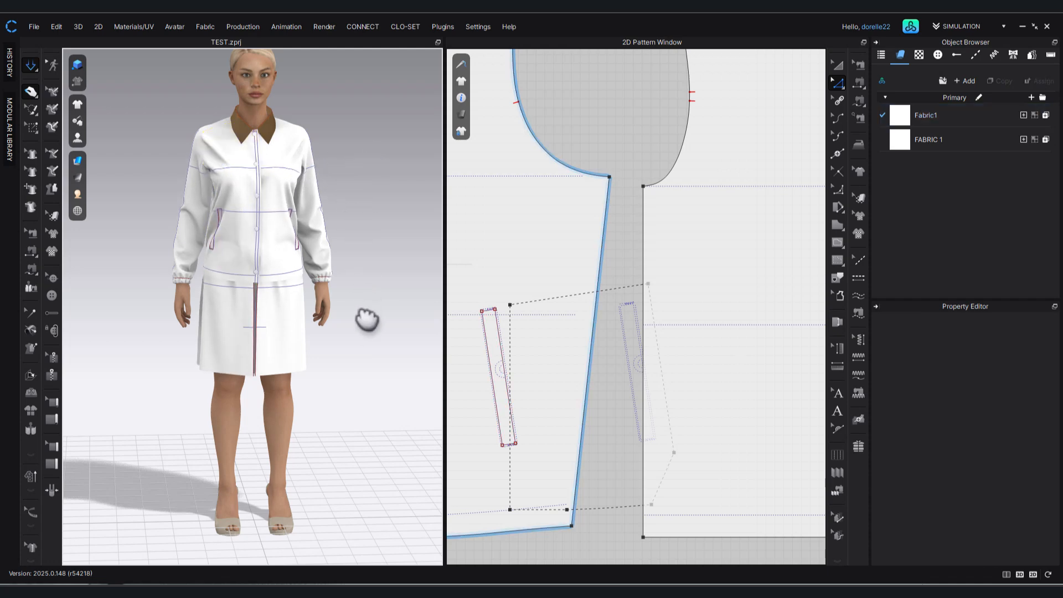
# Adjust the simulated jacket by tugging the back near the shoulder and pulling the front's hem downward.
pyautogui.scroll(2, 373, 318)
pyautogui.moveTo(372, 326); pyautogui.dragTo(334, 308, button='right')
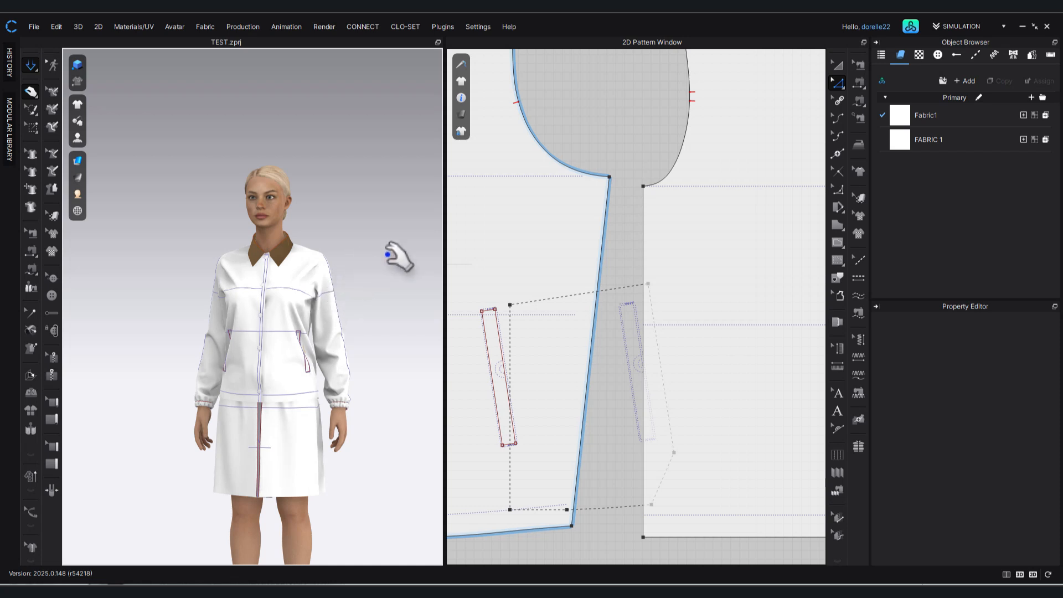
pyautogui.moveTo(349, 263); pyautogui.dragTo(358, 299, button='right')
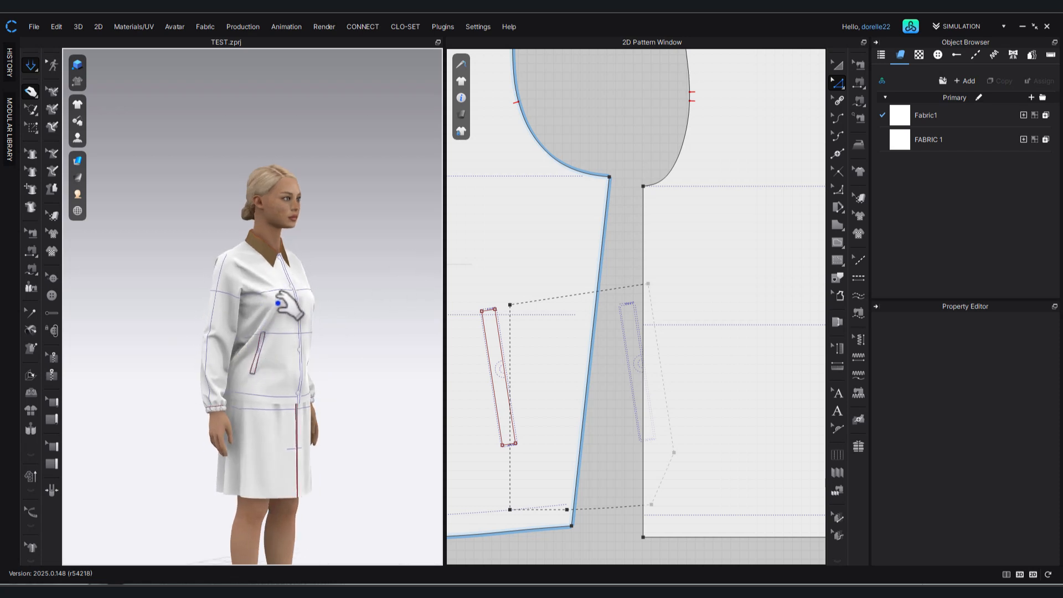
pyautogui.click(235, 254)
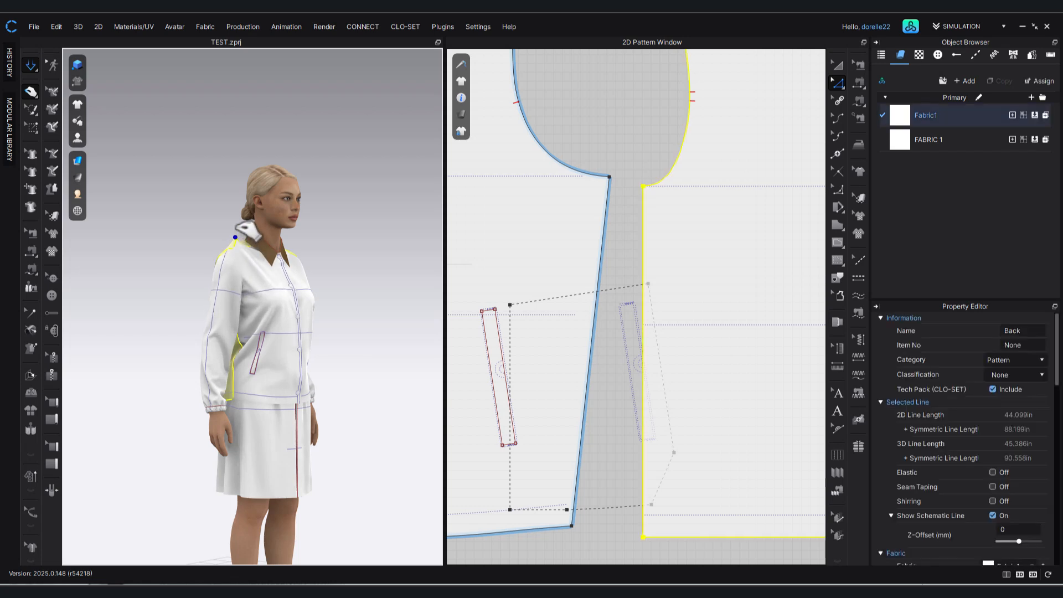
pyautogui.click(250, 394)
pyautogui.moveTo(260, 414)
pyautogui.mouseDown()
pyautogui.moveTo(259, 441)
pyautogui.moveTo(259, 424)
pyautogui.mouseUp()
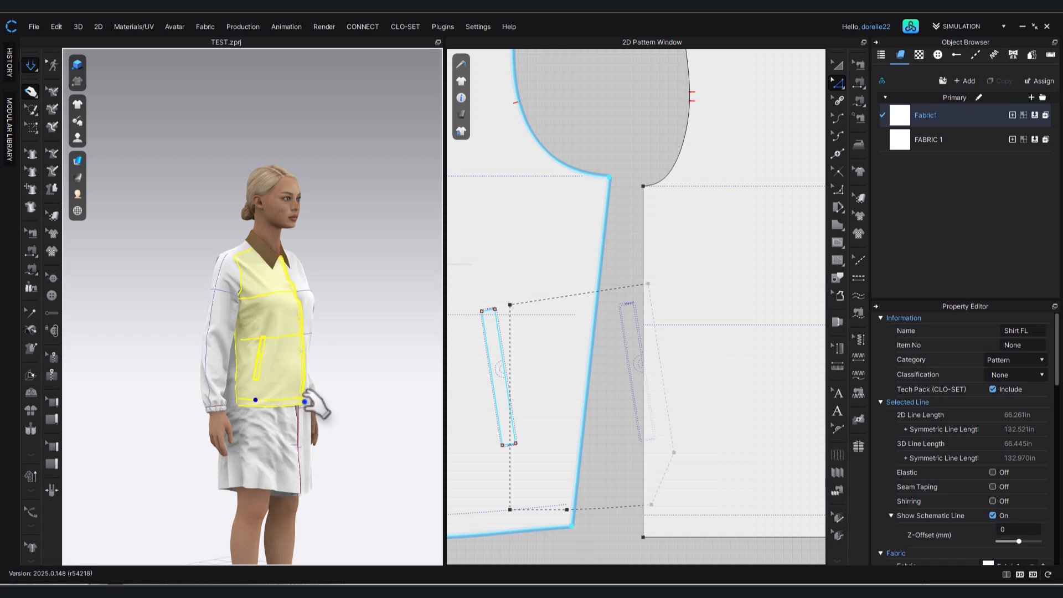
pyautogui.click(336, 387)
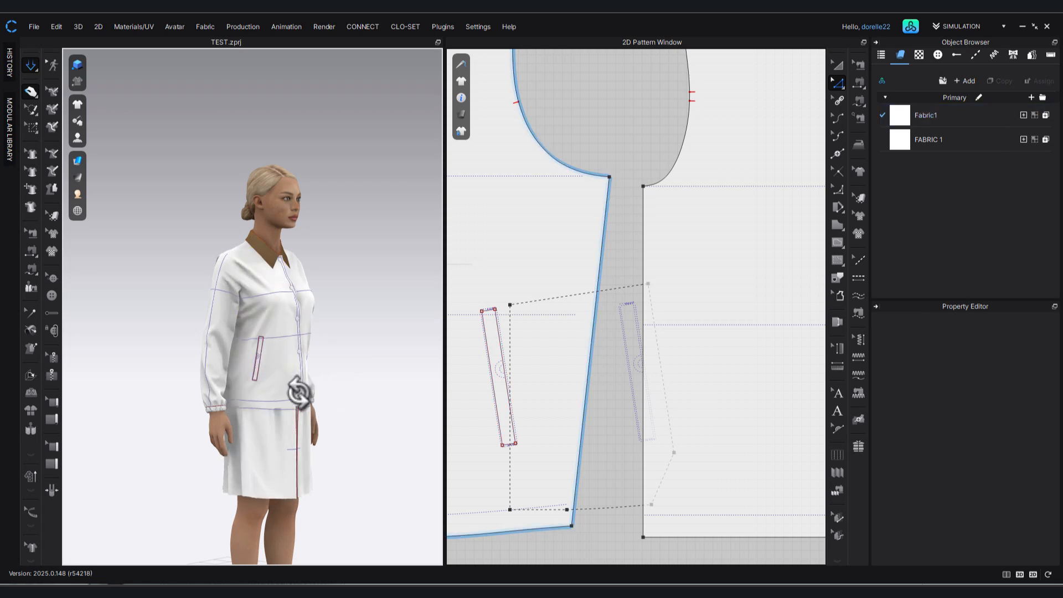
# Pull the jacket's front opening edge at the hem into place and review the fit from both sides.
pyautogui.moveTo(299, 382); pyautogui.dragTo(222, 383, button='right')
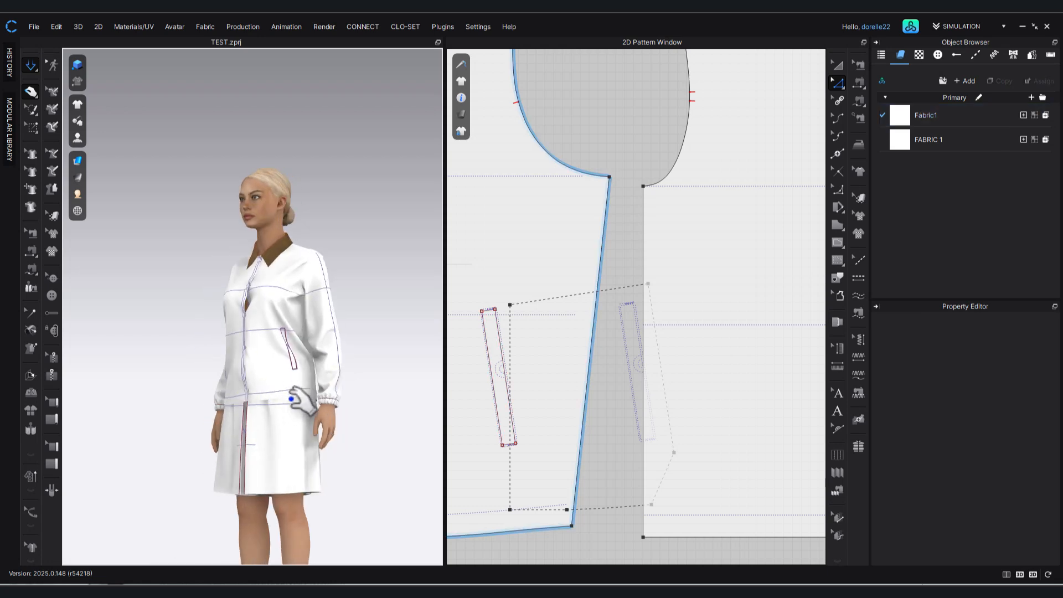
pyautogui.moveTo(292, 396); pyautogui.dragTo(248, 400)
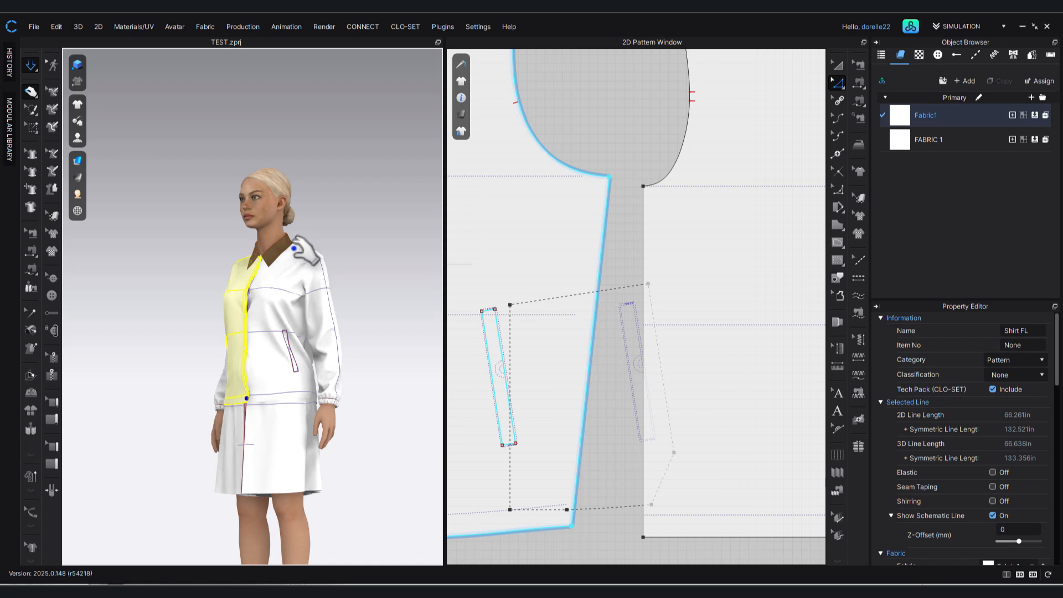
pyautogui.click(345, 238)
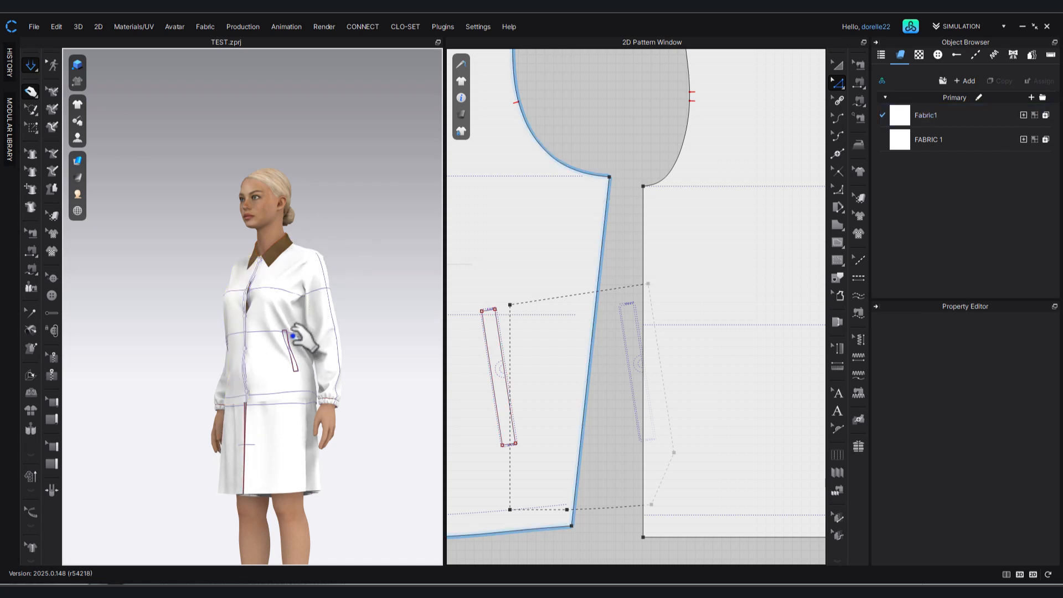
pyautogui.moveTo(359, 226); pyautogui.dragTo(471, 203, button='right')
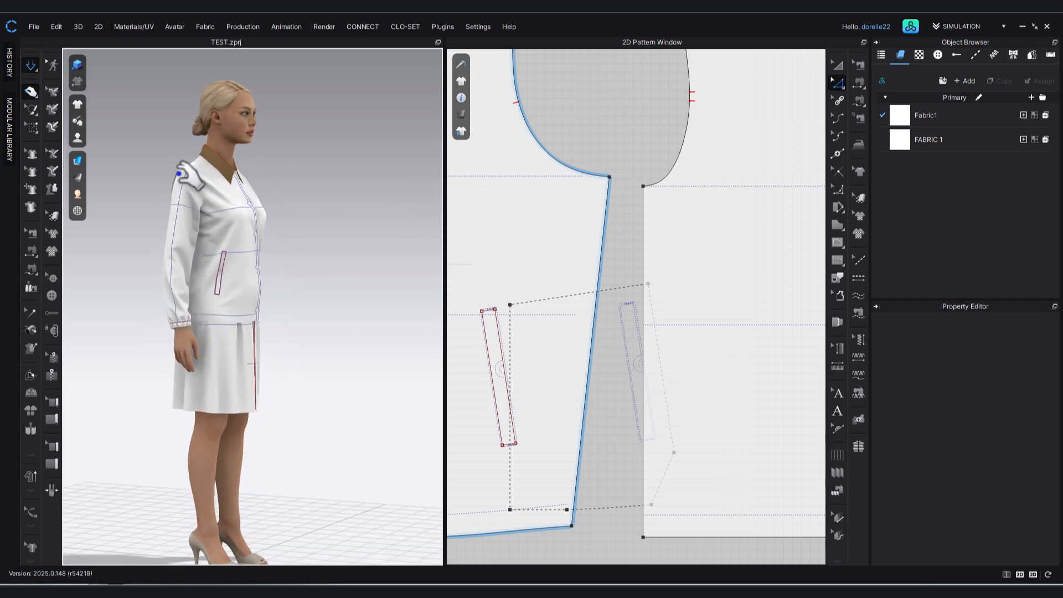
pyautogui.scroll(-2, 592, 180)
pyautogui.scroll(-3, 592, 181)
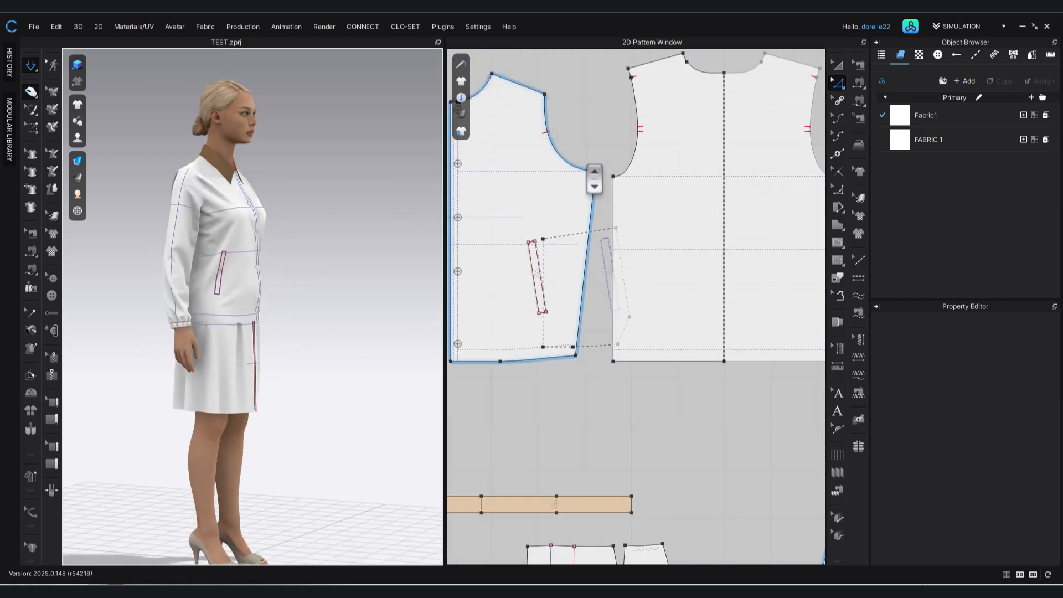
# Move the front pattern's underarm point 0.375 in inward along the horizontal chest line.
pyautogui.moveTo(600, 194); pyautogui.dragTo(621, 294, button='middle')
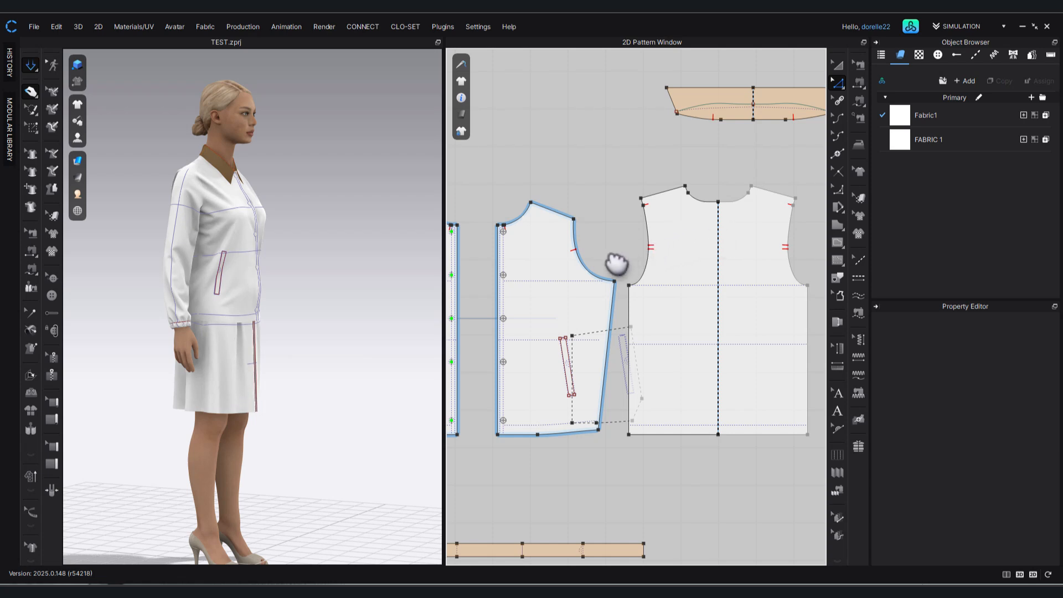
pyautogui.moveTo(605, 278); pyautogui.dragTo(617, 284)
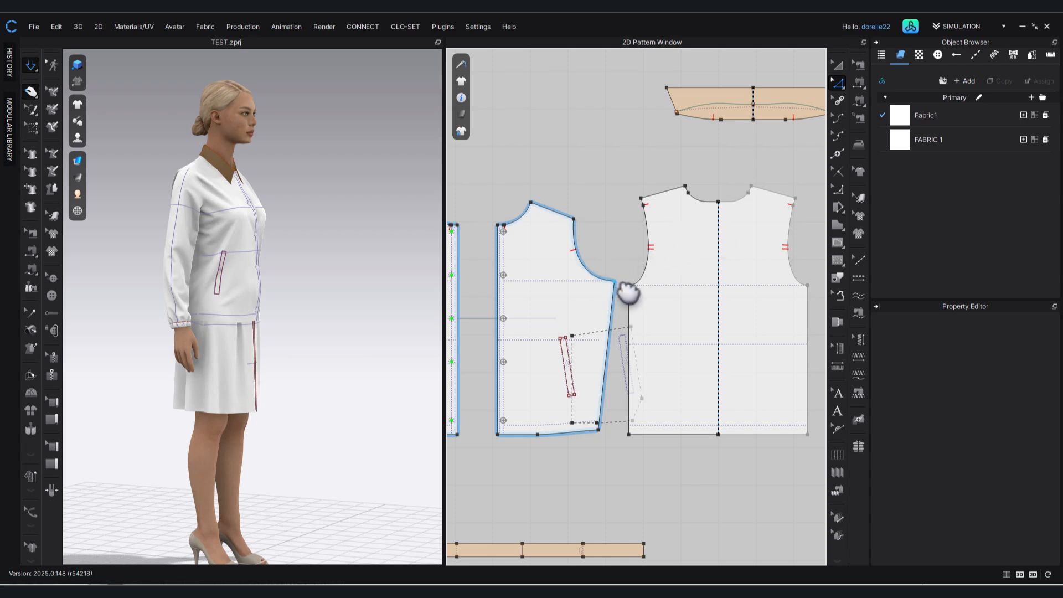
pyautogui.click(617, 283)
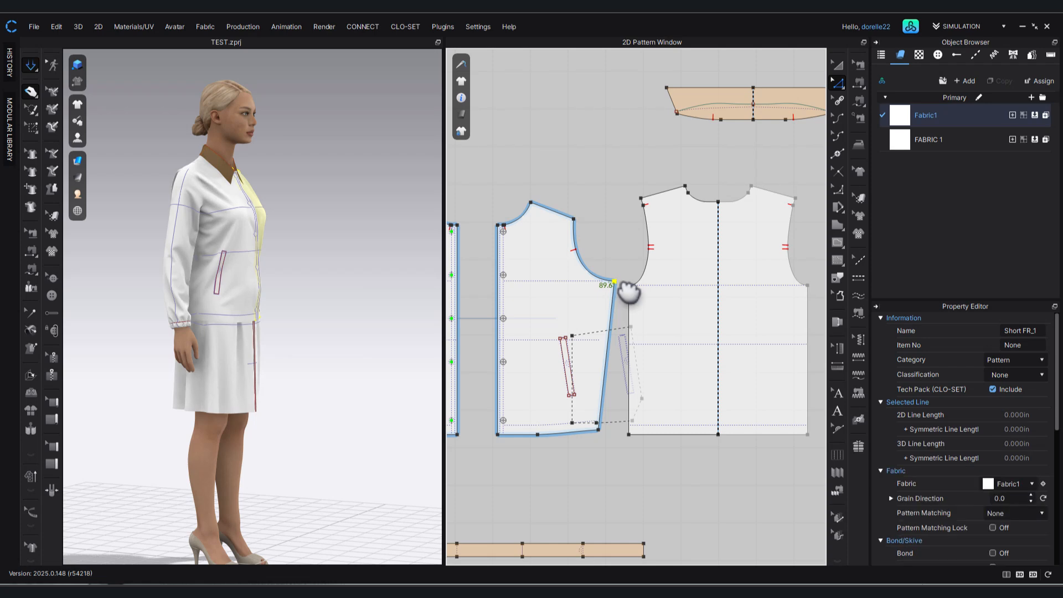
pyautogui.scroll(3, 626, 291)
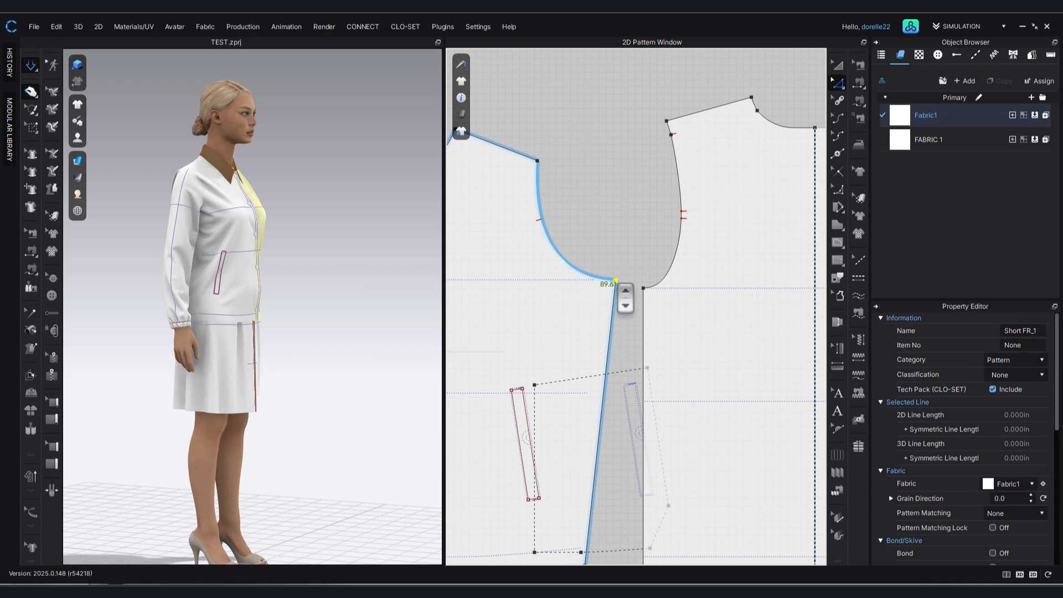
pyautogui.moveTo(616, 281); pyautogui.dragTo(612, 280)
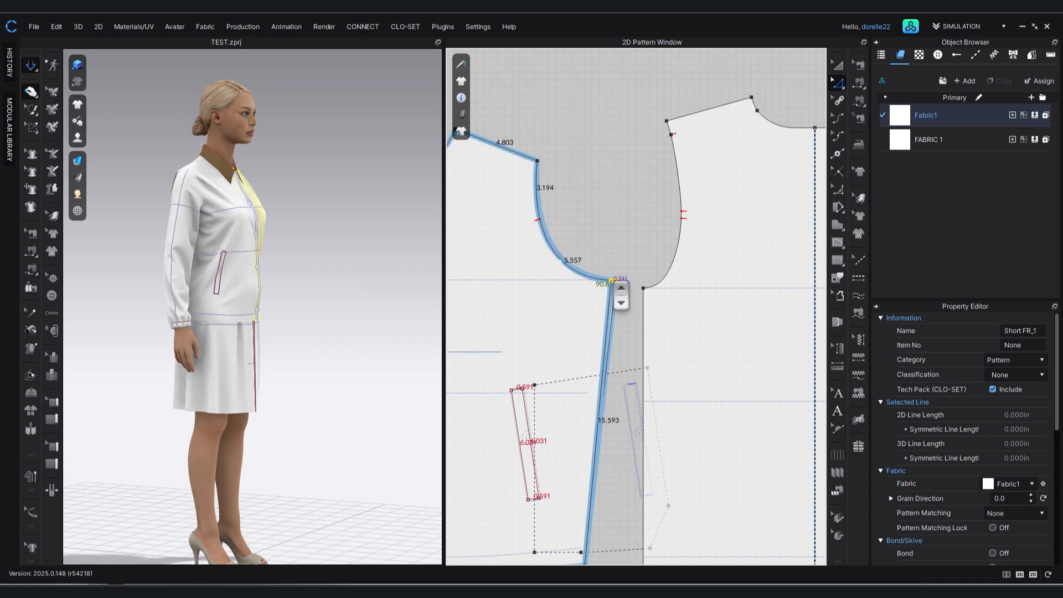
pyautogui.rightClick(611, 280)
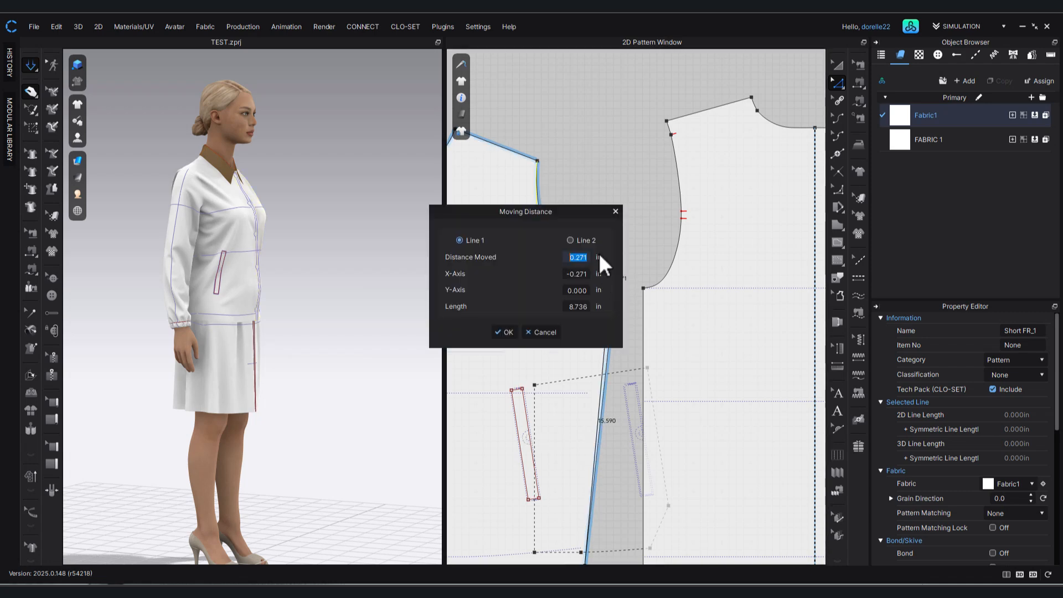
pyautogui.write('.375')
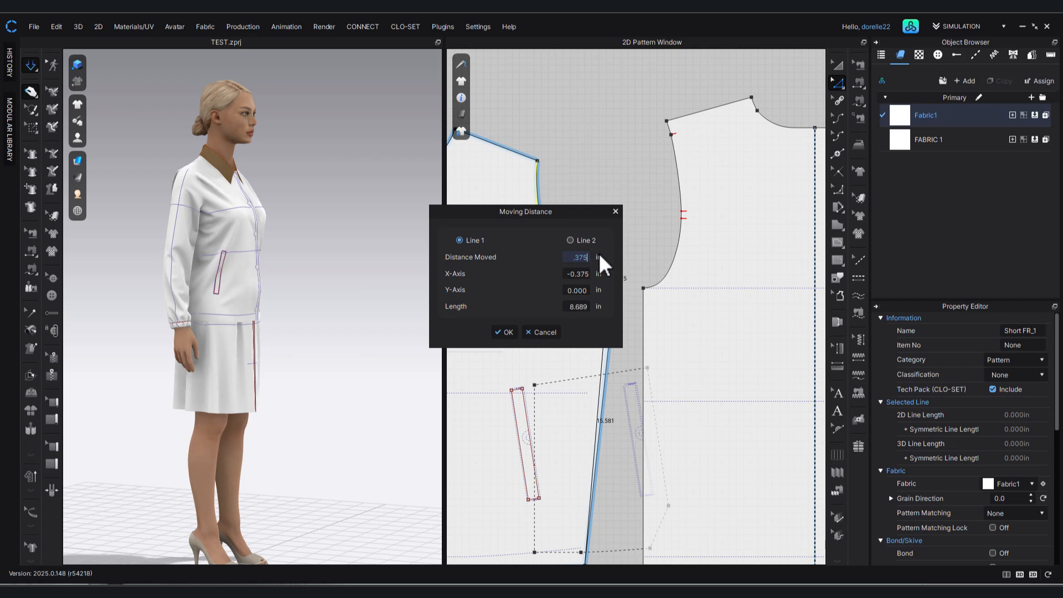
pyautogui.press('Return')
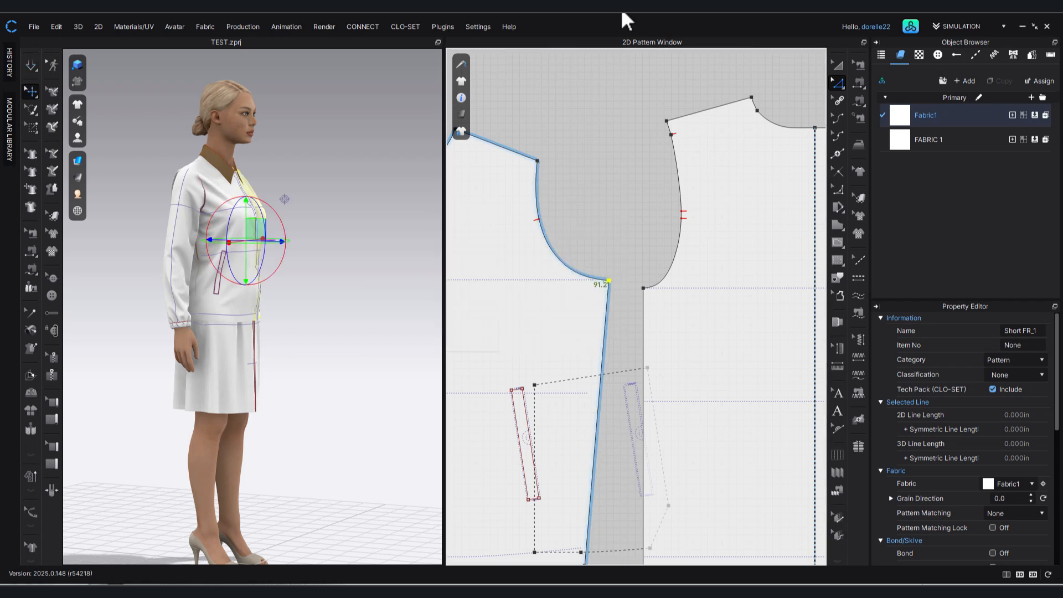
pyautogui.click(619, 231)
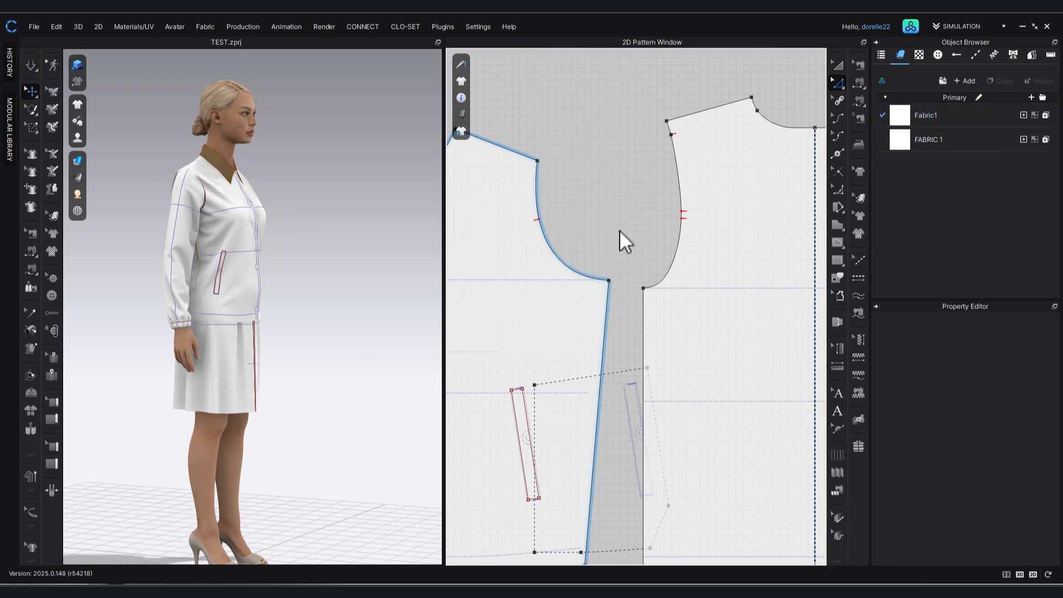
pyautogui.click(610, 281)
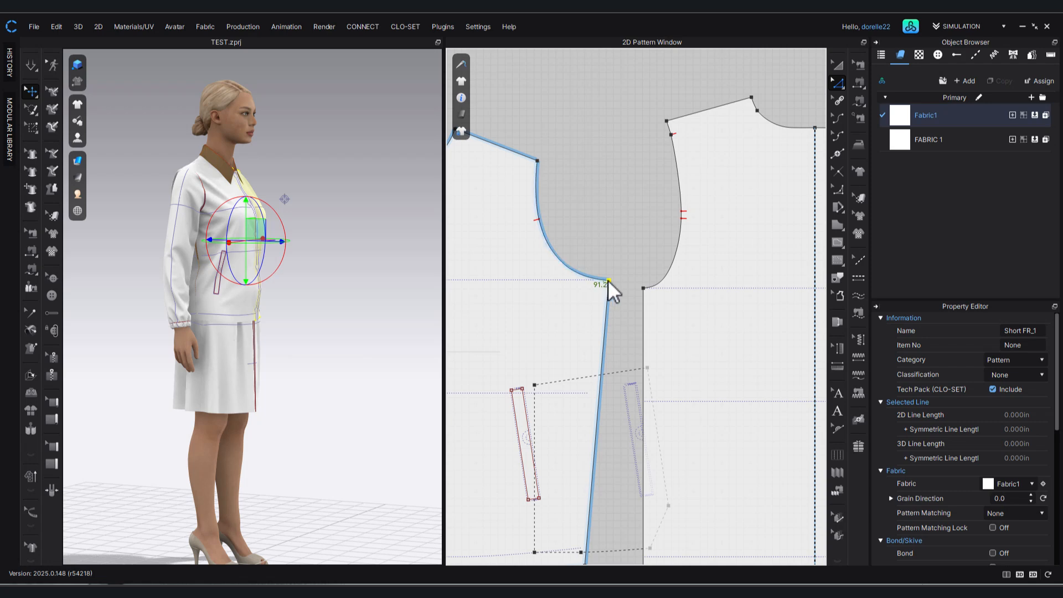
pyautogui.click(611, 251)
pyautogui.moveTo(609, 250); pyautogui.dragTo(635, 201, button='middle')
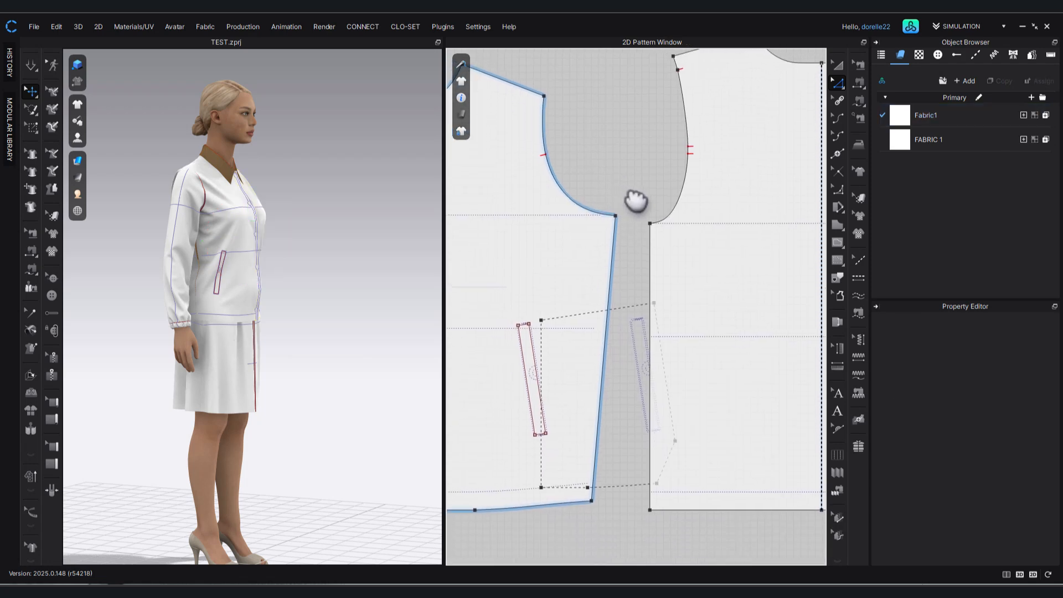
# Simulate the narrowed fronts and tug each one at the chest on the avatar to settle the fabric.
pyautogui.click(337, 242)
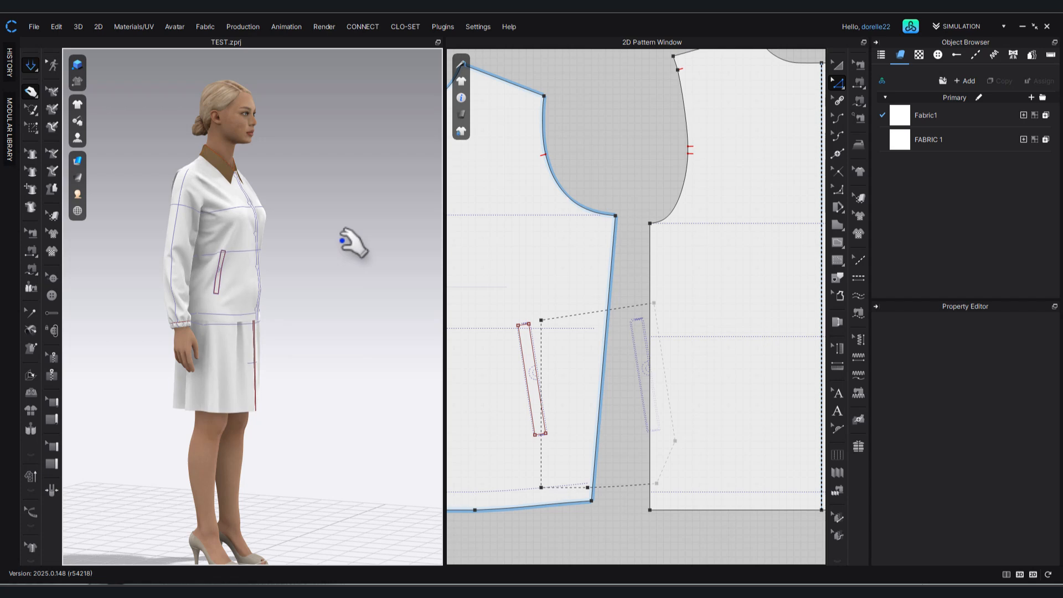
pyautogui.click(209, 216)
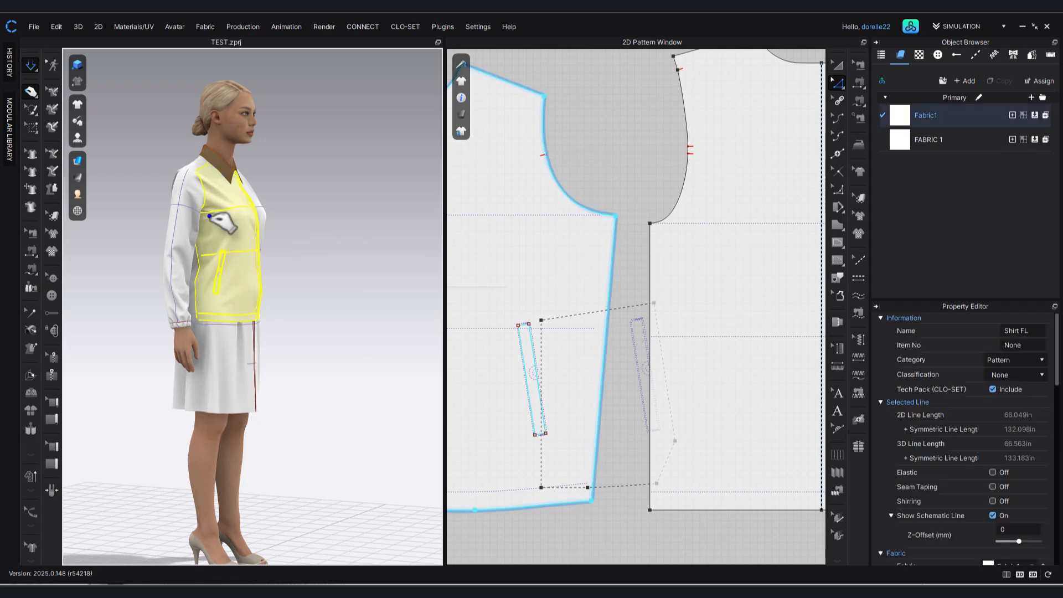
pyautogui.click(310, 206)
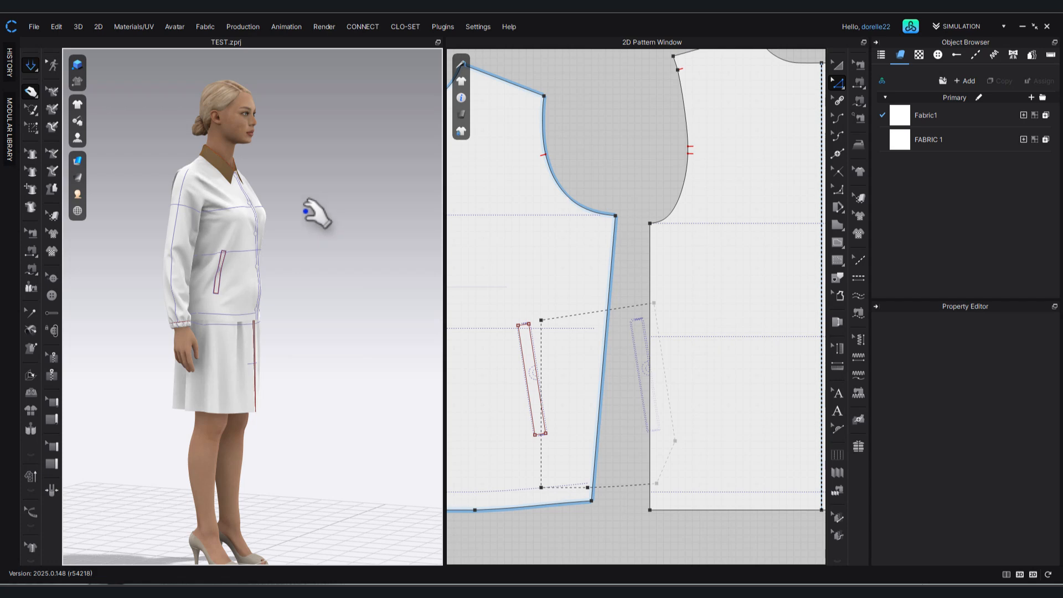
pyautogui.moveTo(304, 256); pyautogui.dragTo(247, 220, button='right')
pyautogui.click(246, 220)
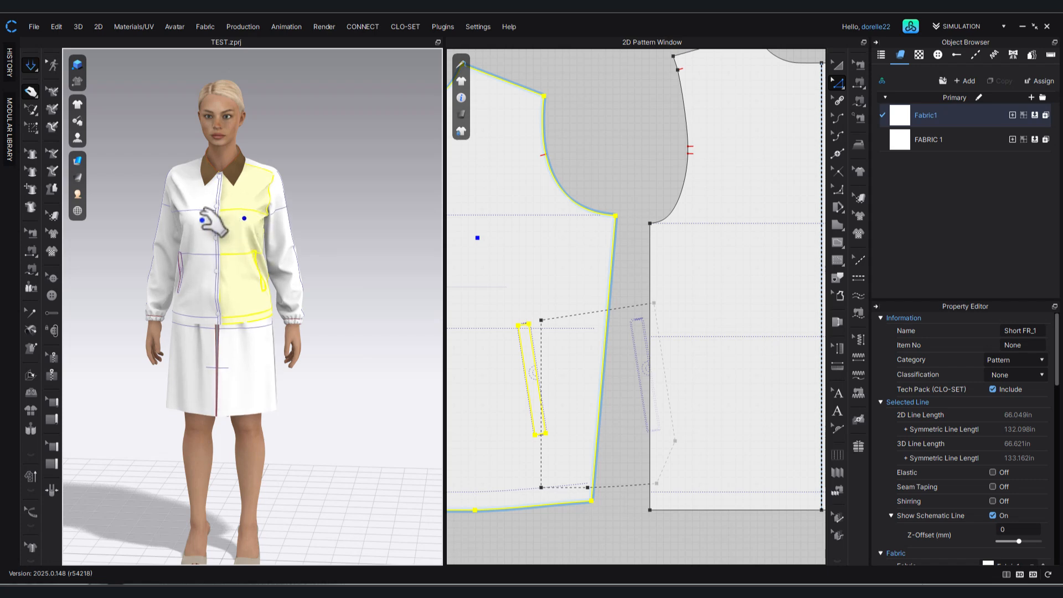
pyautogui.click(197, 222)
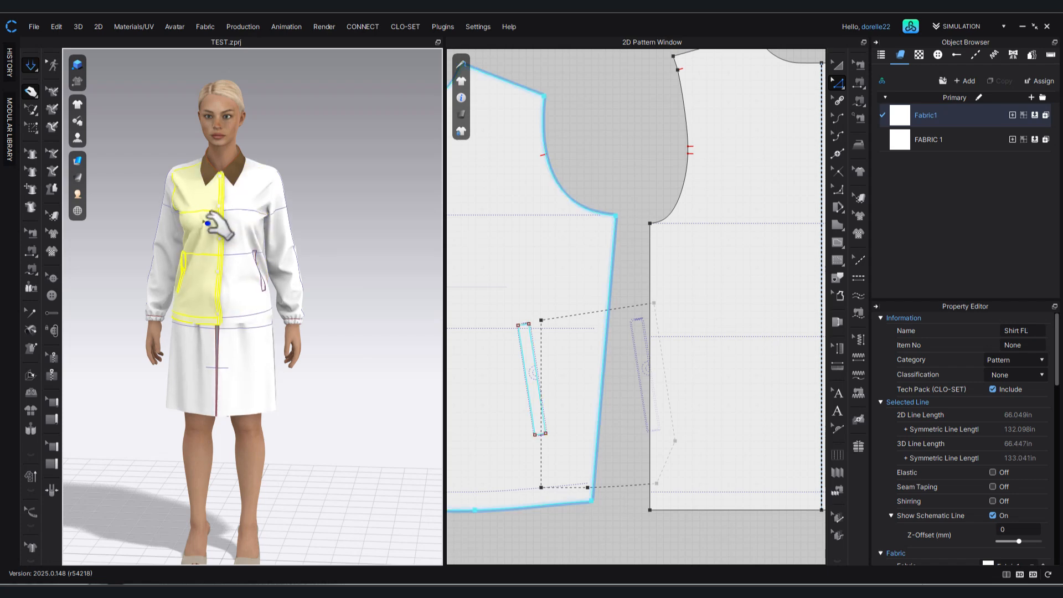
pyautogui.click(367, 226)
# Tug the jacket front near the armhole in a close side view and check the fit from the front.
pyautogui.scroll(3, 321, 249)
pyautogui.scroll(5, 321, 249)
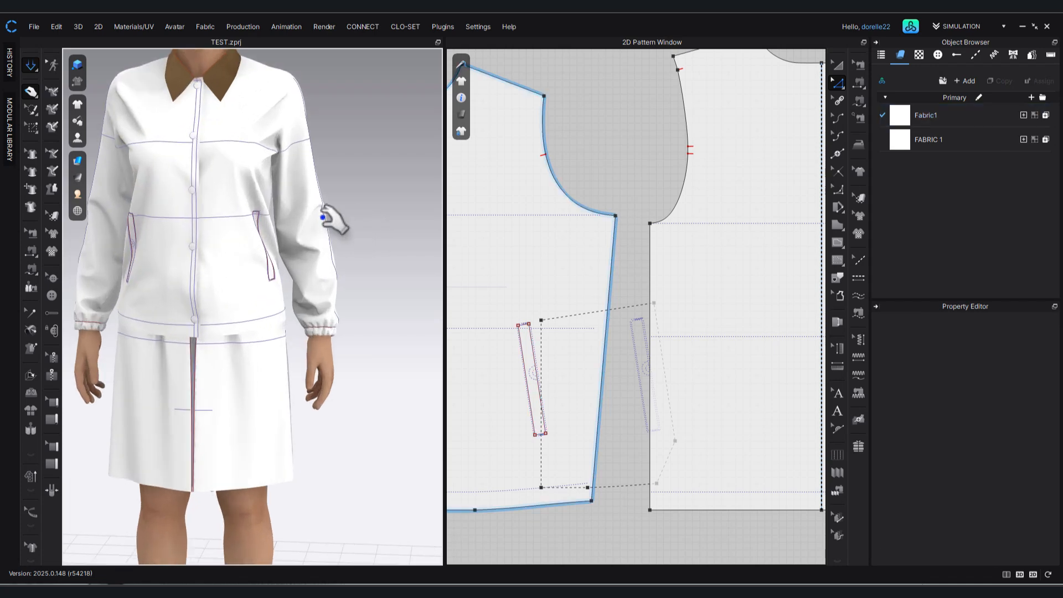
pyautogui.scroll(-3, 391, 384)
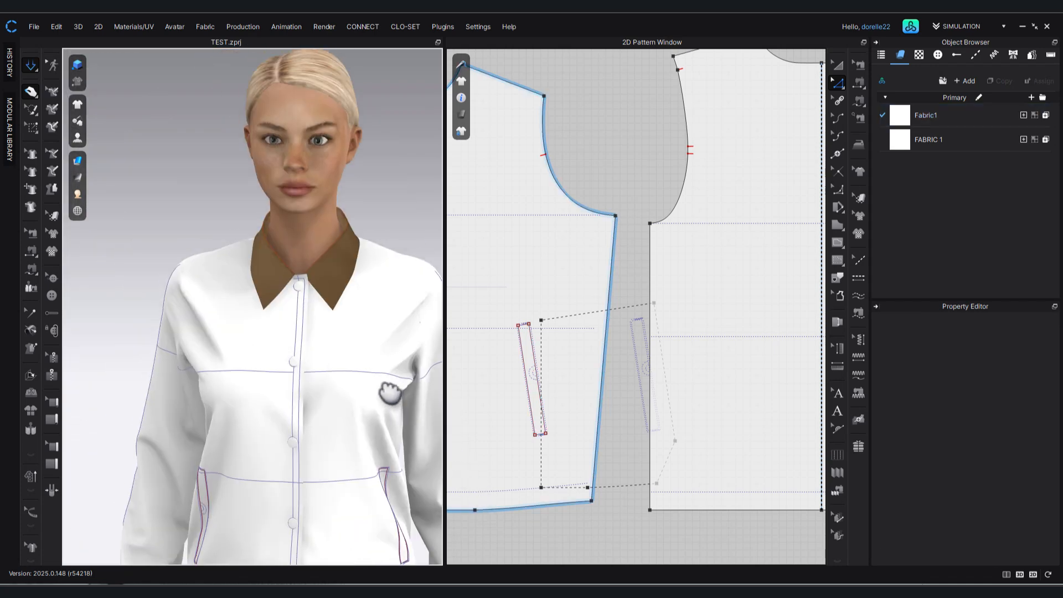
pyautogui.moveTo(356, 404); pyautogui.dragTo(288, 370, button='right')
pyautogui.click(292, 347)
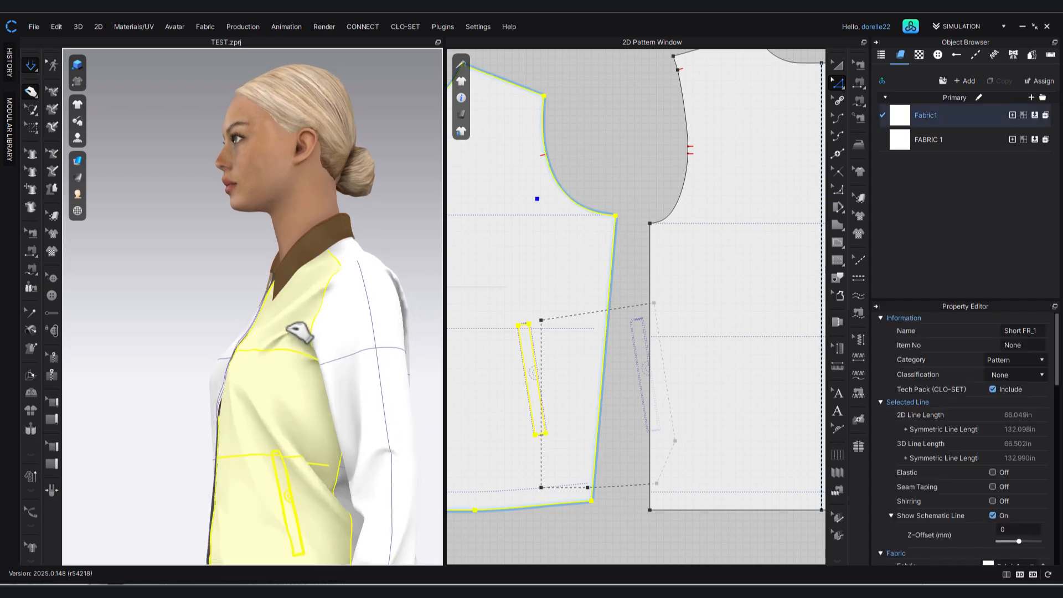
pyautogui.moveTo(288, 330)
pyautogui.mouseDown()
pyautogui.moveTo(283, 314)
pyautogui.moveTo(291, 339)
pyautogui.mouseUp()
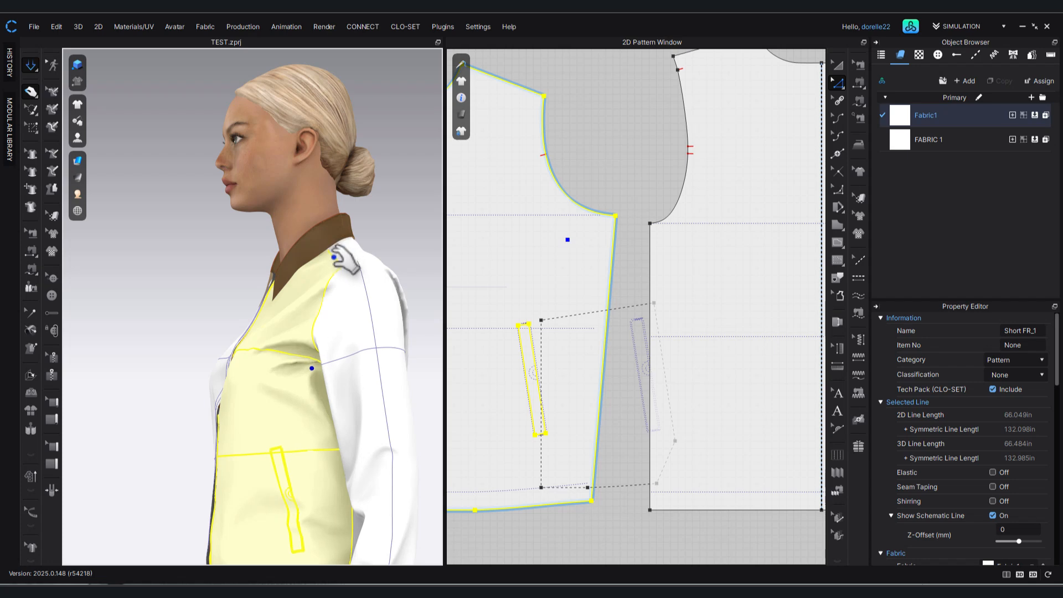
pyautogui.moveTo(346, 329); pyautogui.dragTo(657, 127, button='right')
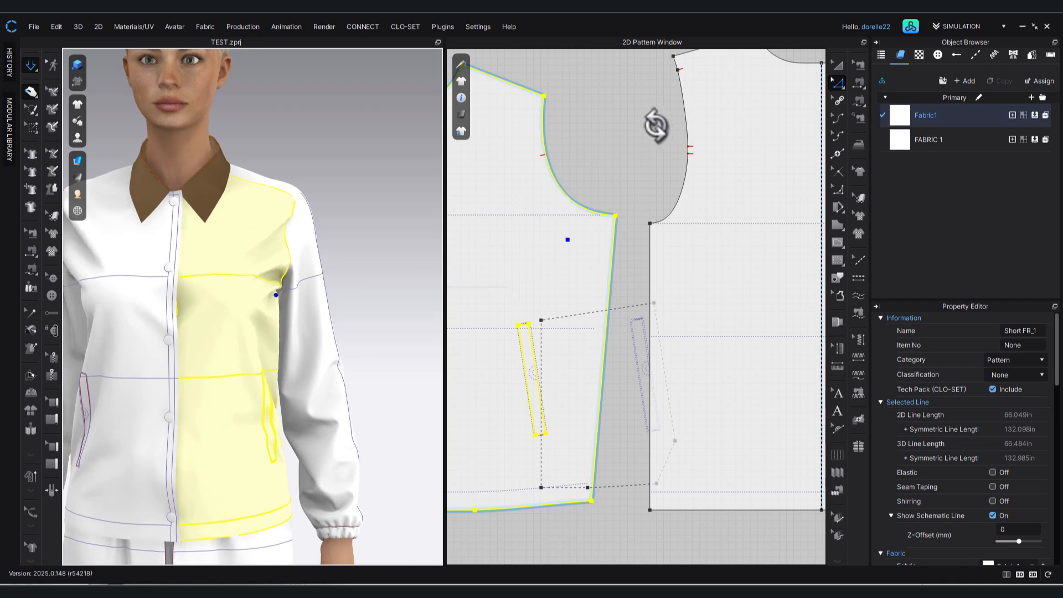
pyautogui.click(655, 127)
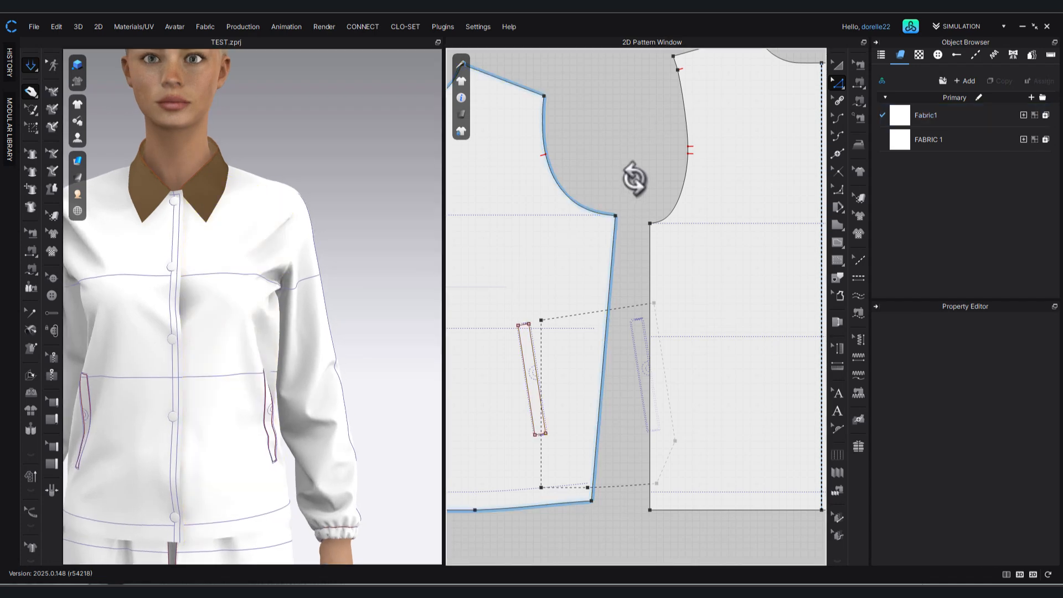
# Move the front pattern's underarm point slightly outward toward the back pattern along the chest line.
pyautogui.scroll(-1, 633, 178)
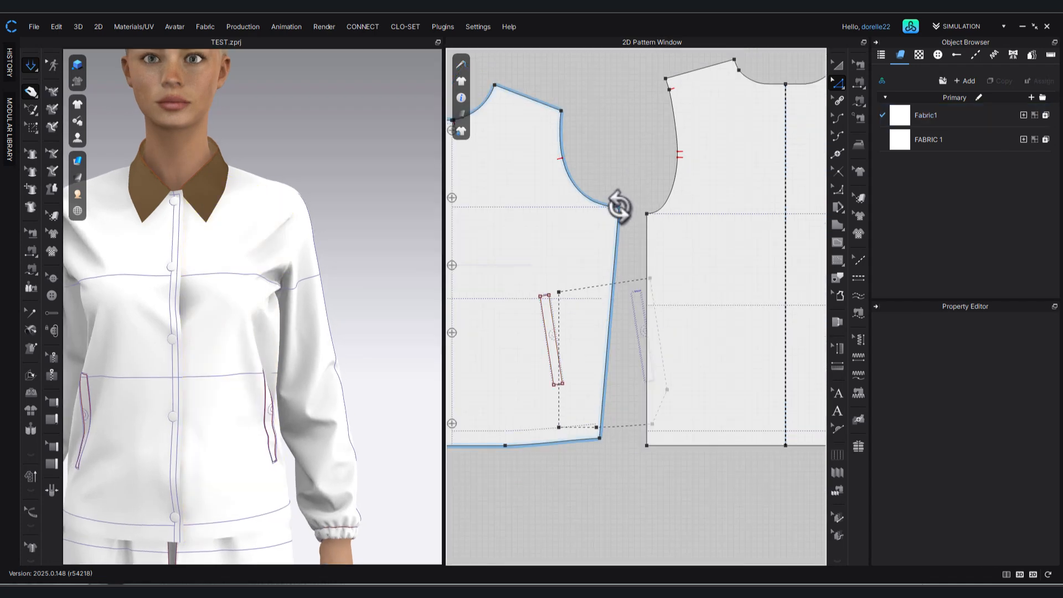
pyautogui.click(619, 206)
pyautogui.rightClick(627, 198)
pyautogui.press('Escape')
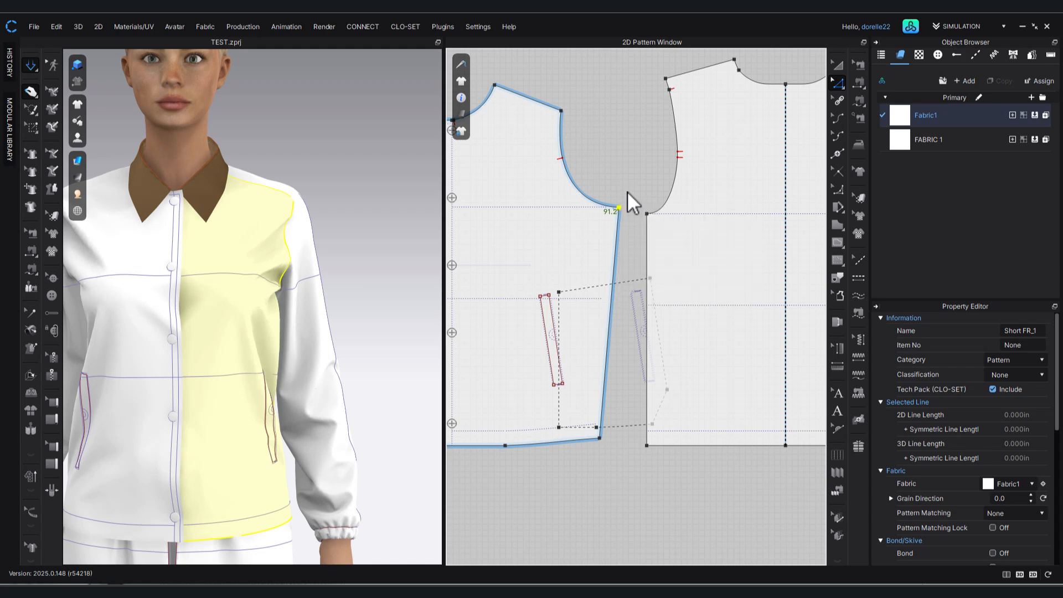
pyautogui.click(626, 191)
pyautogui.click(619, 207)
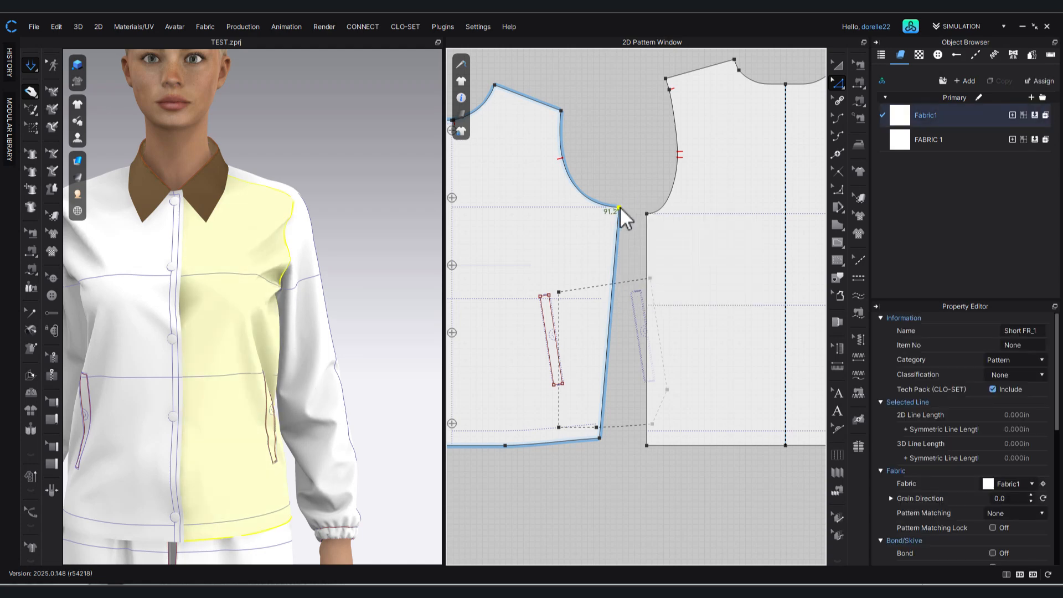
pyautogui.moveTo(620, 207); pyautogui.dragTo(622, 207)
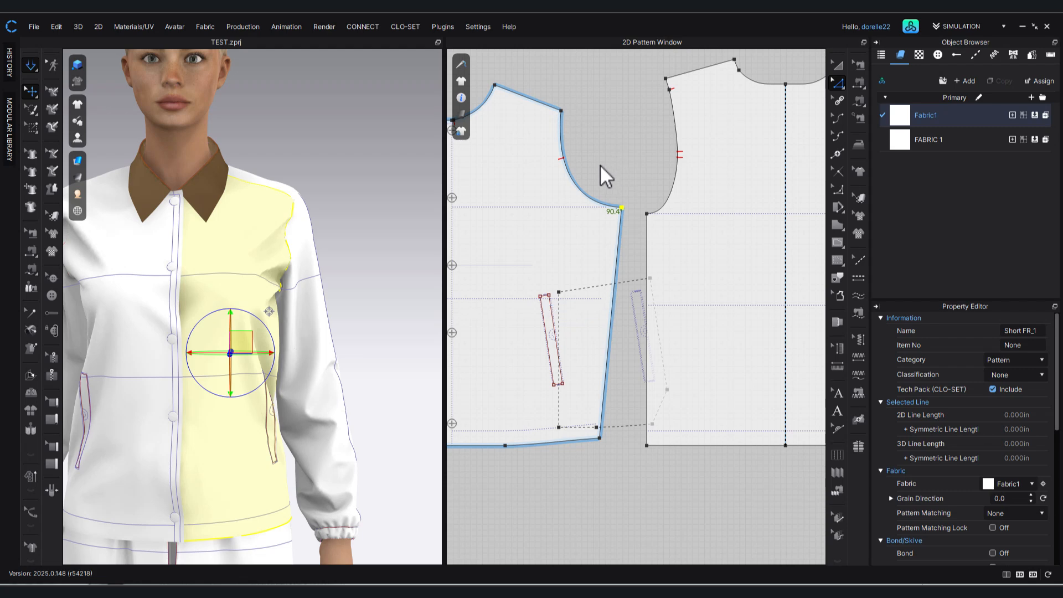
# Run the simulation again and tug both jacket fronts below the chest line to settle the adjusted armholes.
pyautogui.press('space')
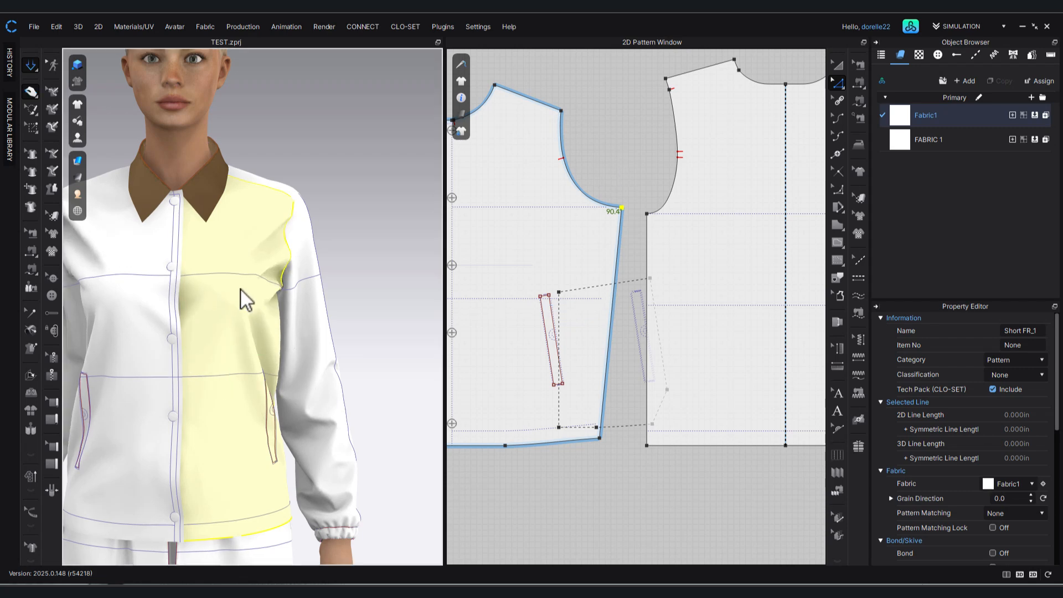
pyautogui.moveTo(223, 287); pyautogui.dragTo(161, 298)
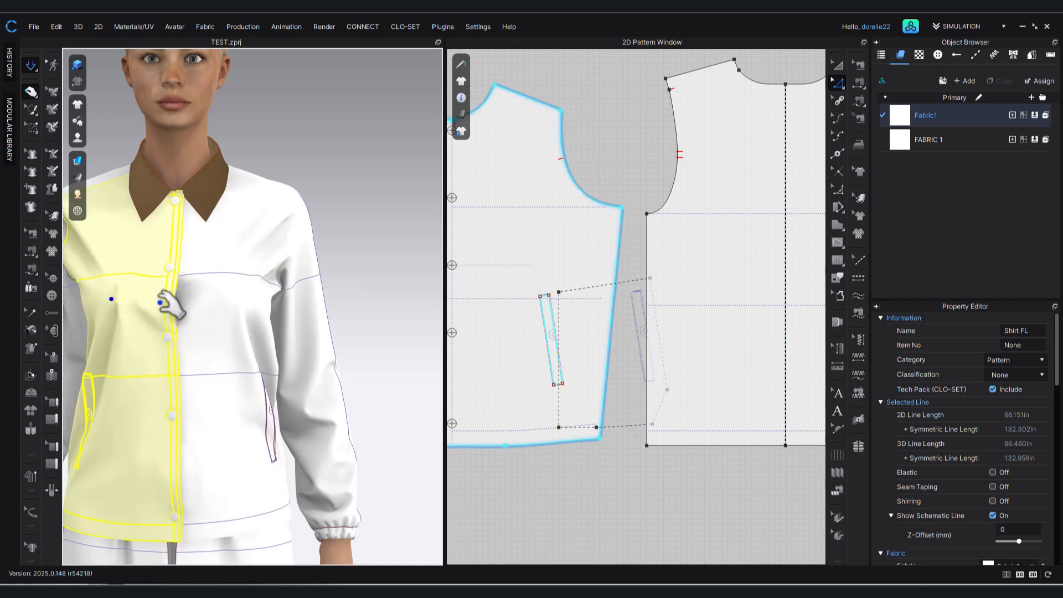
pyautogui.click(216, 299)
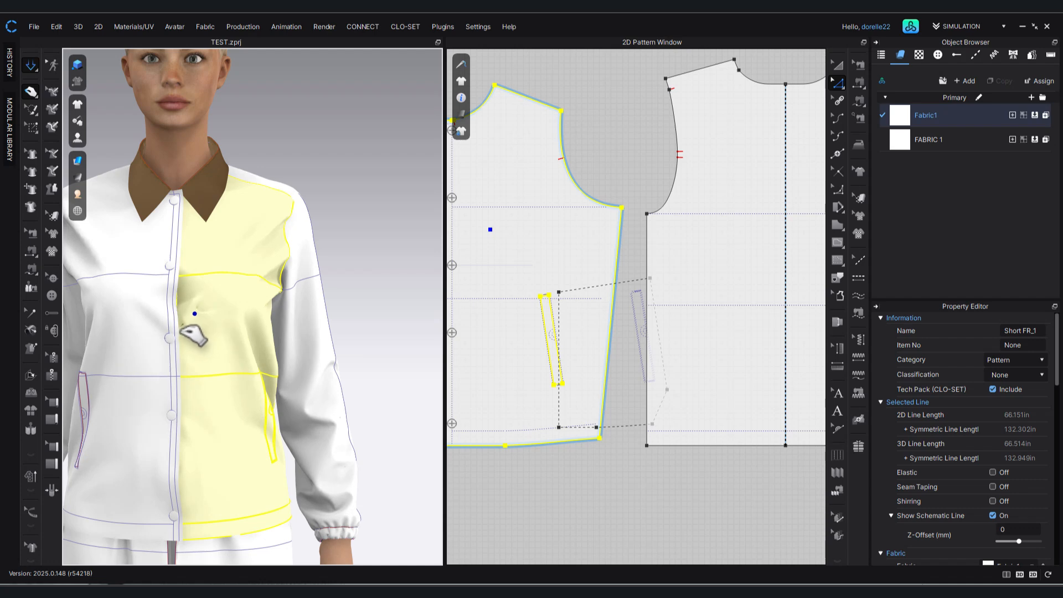
pyautogui.moveTo(200, 367)
pyautogui.mouseDown()
pyautogui.moveTo(218, 331)
pyautogui.moveTo(268, 304)
pyautogui.moveTo(224, 295)
pyautogui.moveTo(234, 294)
pyautogui.mouseUp()
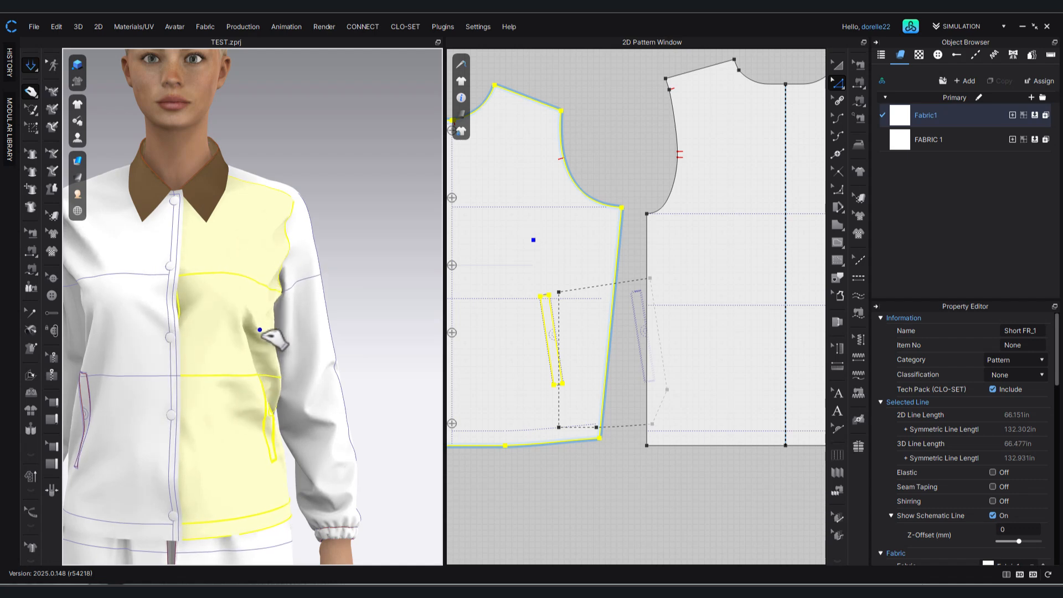
pyautogui.click(352, 231)
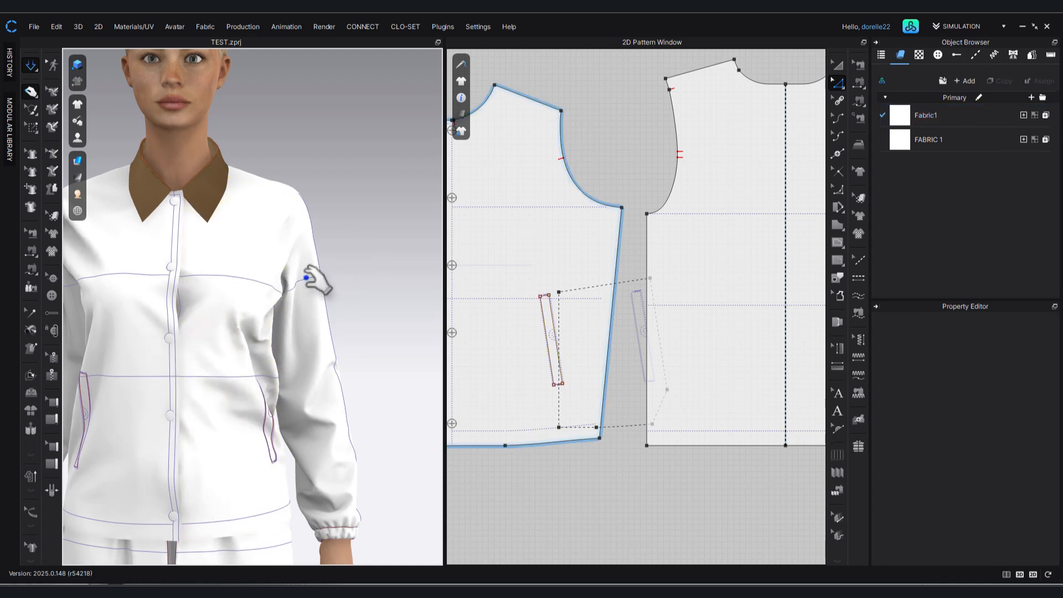
# Move the front underarm point of the SleeveR pattern outward and slightly below the bicep line, with a moving distance of 0.875 in.
pyautogui.click(302, 275)
pyautogui.scroll(-5, 605, 221)
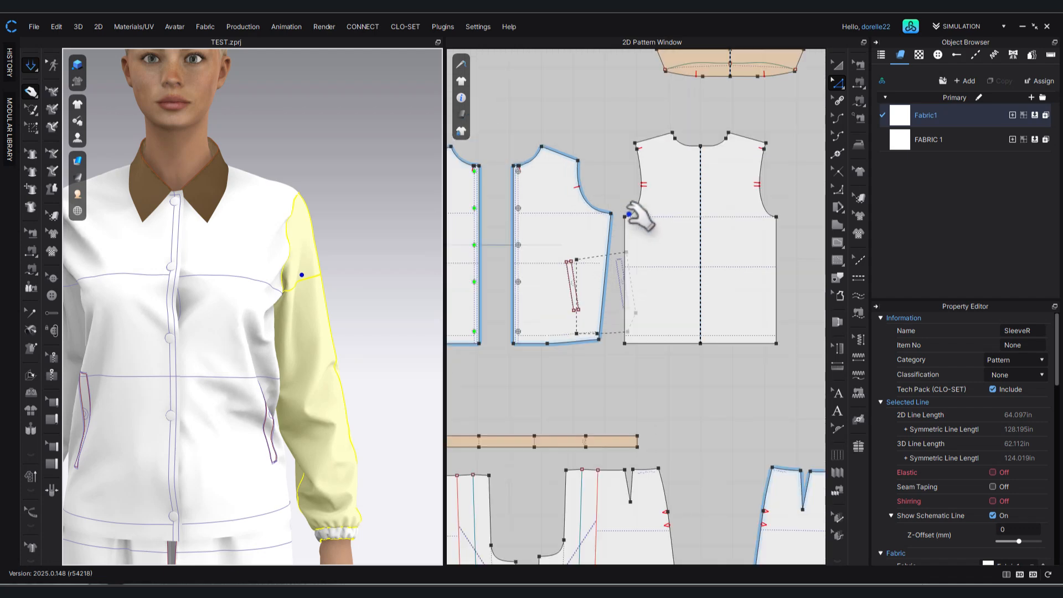
pyautogui.moveTo(510, 393); pyautogui.dragTo(494, 401, button='middle')
pyautogui.moveTo(671, 314); pyautogui.dragTo(562, 337, button='middle')
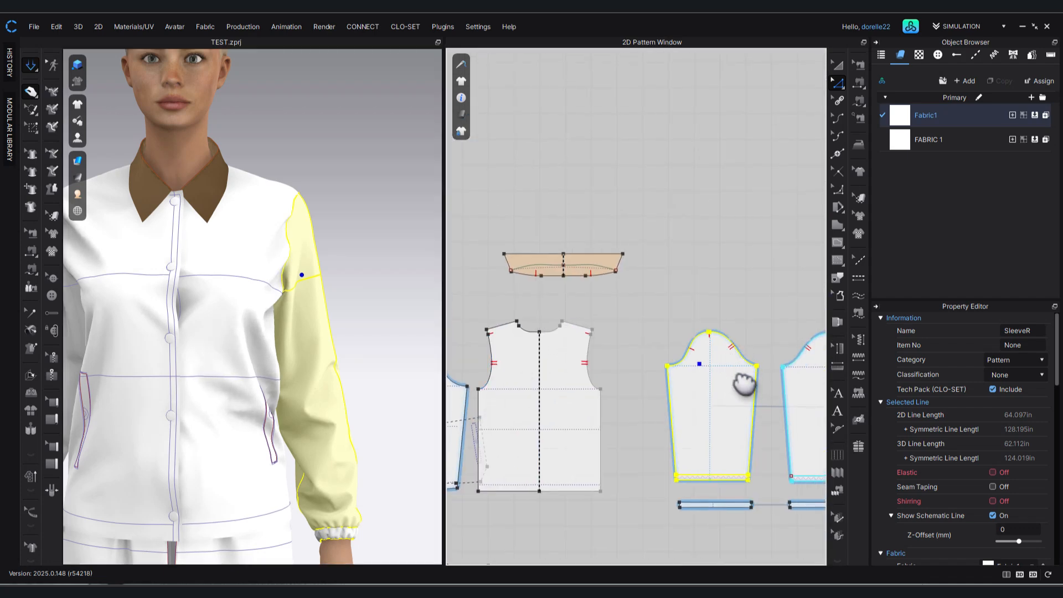
pyautogui.scroll(3, 722, 396)
pyautogui.click(634, 340)
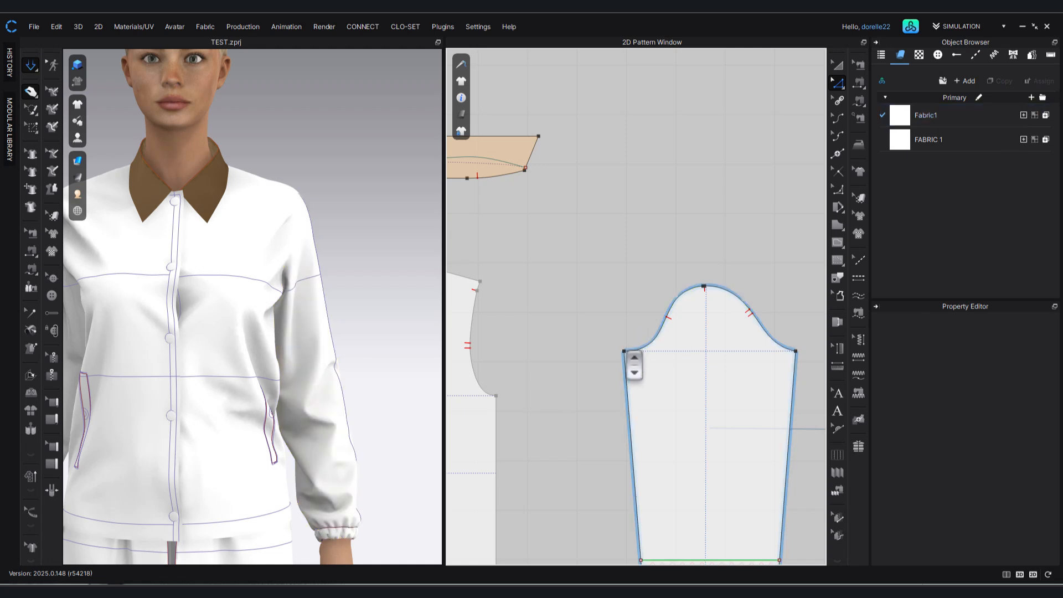
pyautogui.click(625, 352)
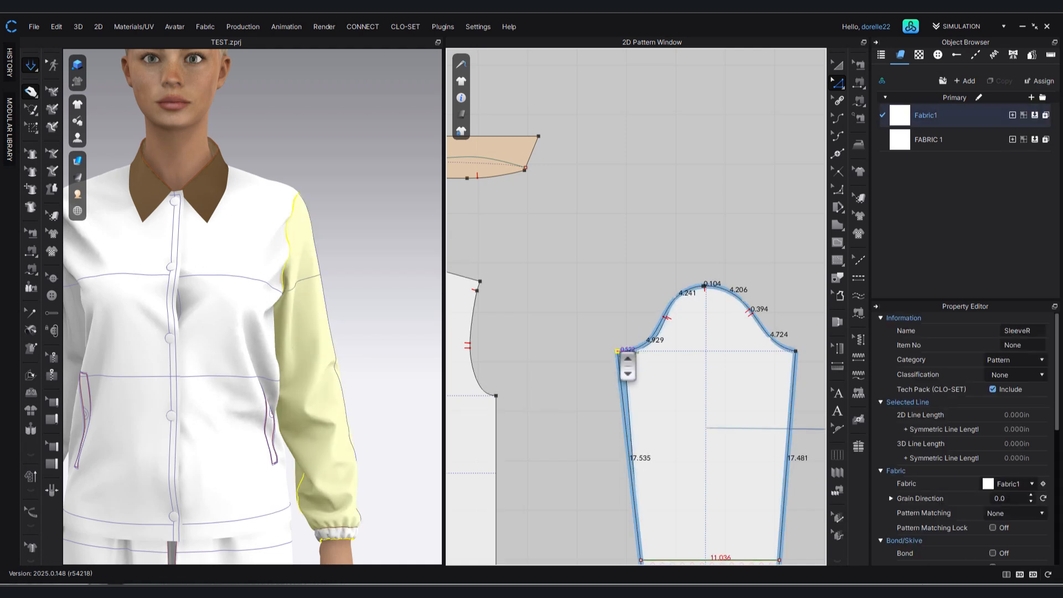
pyautogui.moveTo(617, 351); pyautogui.dragTo(616, 352)
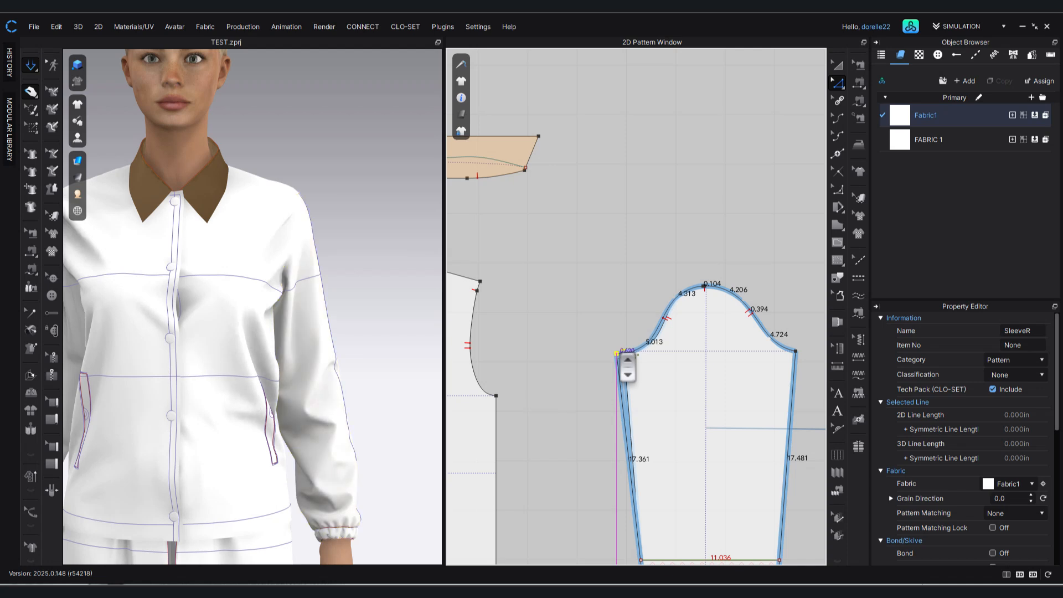
pyautogui.rightClick(617, 352)
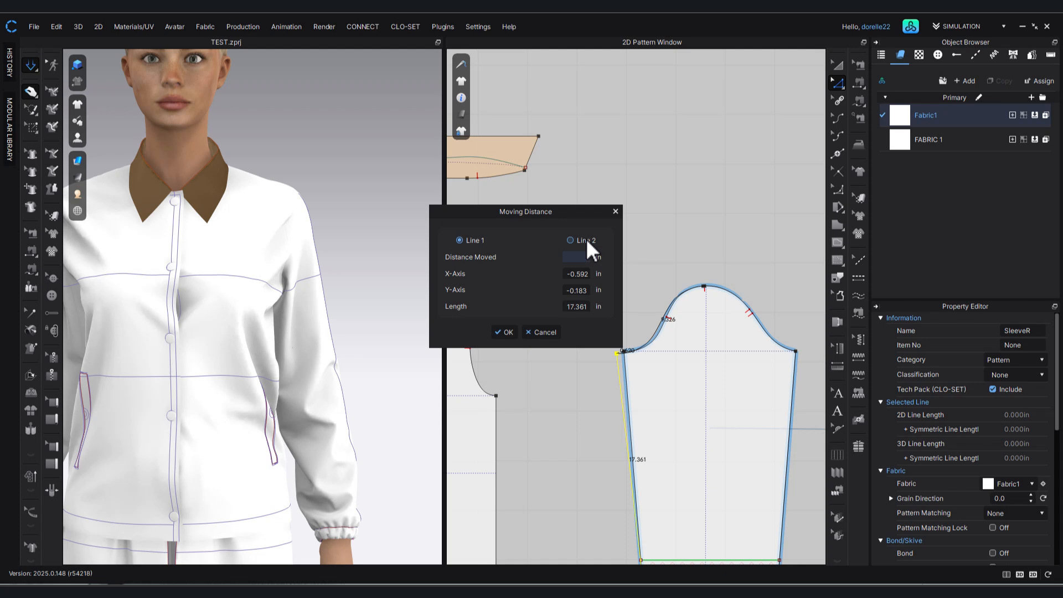
pyautogui.write('.875')
pyautogui.press('Return')
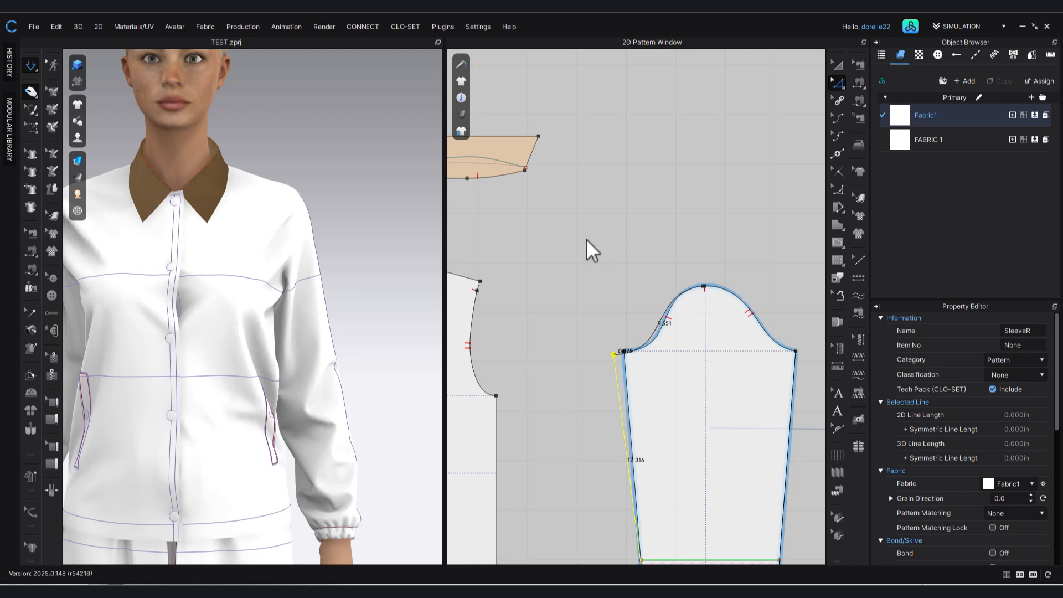
pyautogui.click(662, 224)
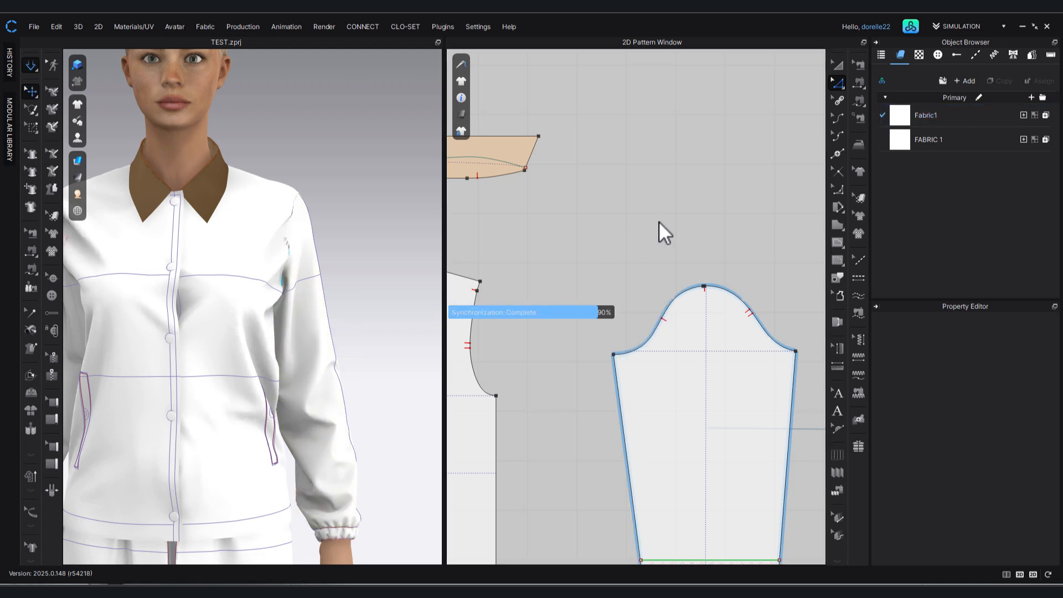
# Simulate the widened sleeve and tug the jacket front at the chest to settle the fabric.
pyautogui.press('space')
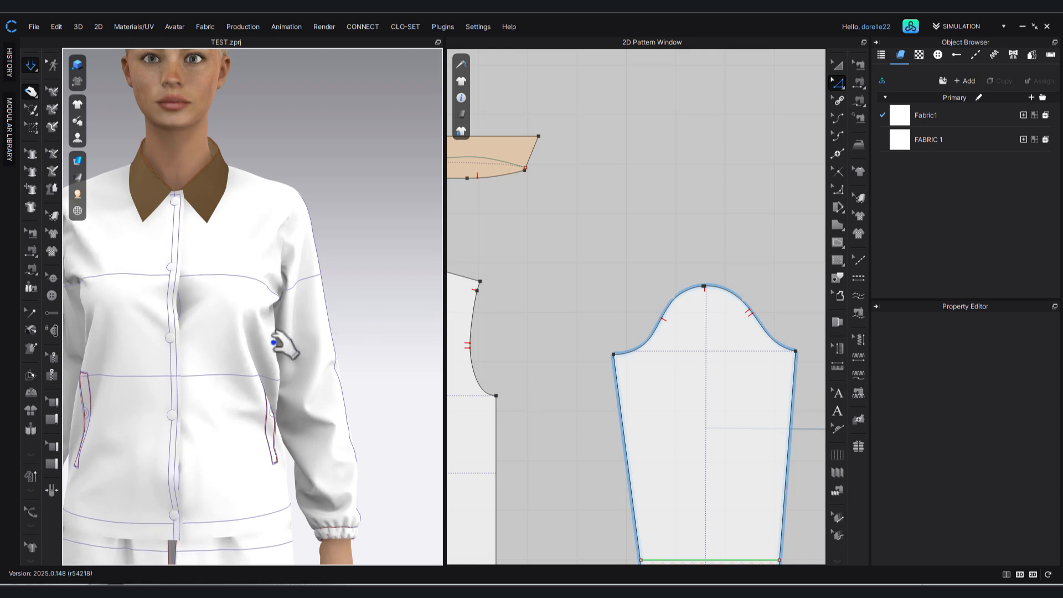
pyautogui.moveTo(219, 302); pyautogui.dragTo(142, 303)
pyautogui.click(352, 212)
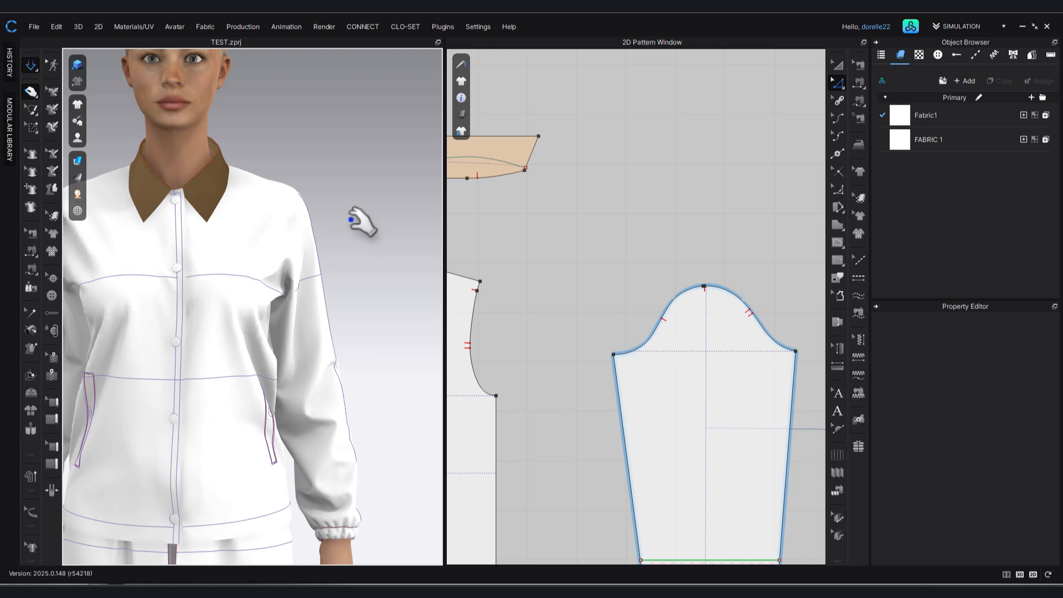
pyautogui.scroll(-1, 351, 219)
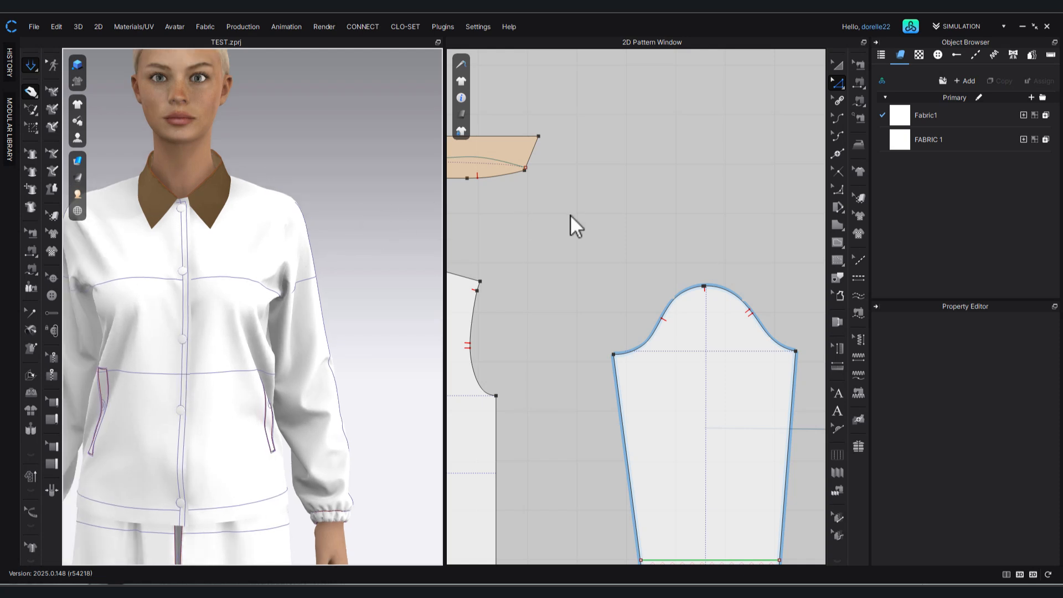
# Lay the back pattern over the front pattern with their neck-shoulder points matched to compare the shoulder slopes and armholes.
pyautogui.moveTo(570, 214); pyautogui.dragTo(805, 208, button='middle')
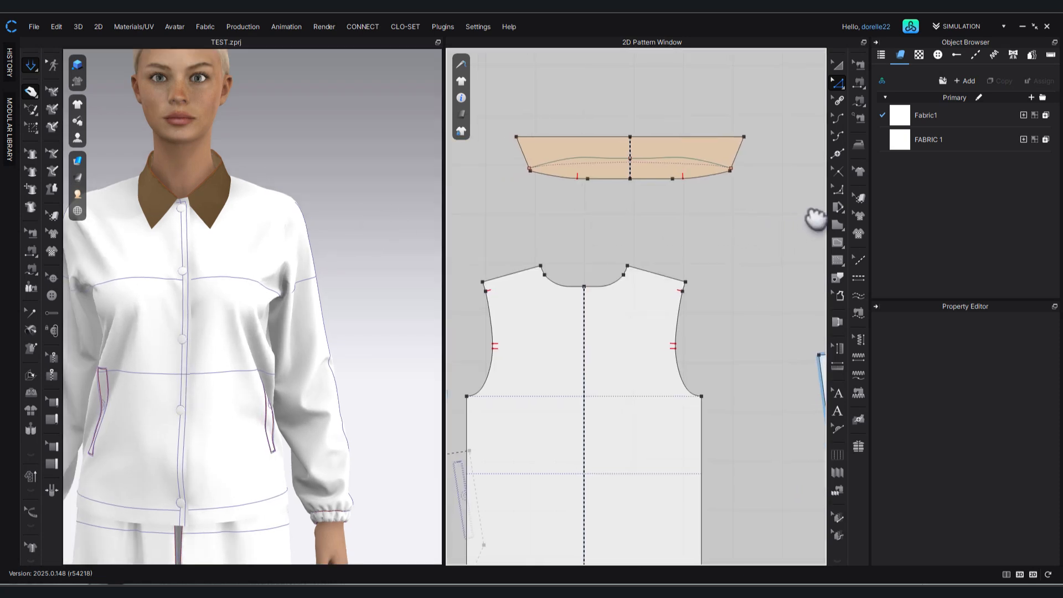
pyautogui.moveTo(582, 231); pyautogui.dragTo(695, 214, button='middle')
pyautogui.scroll(-2, 698, 256)
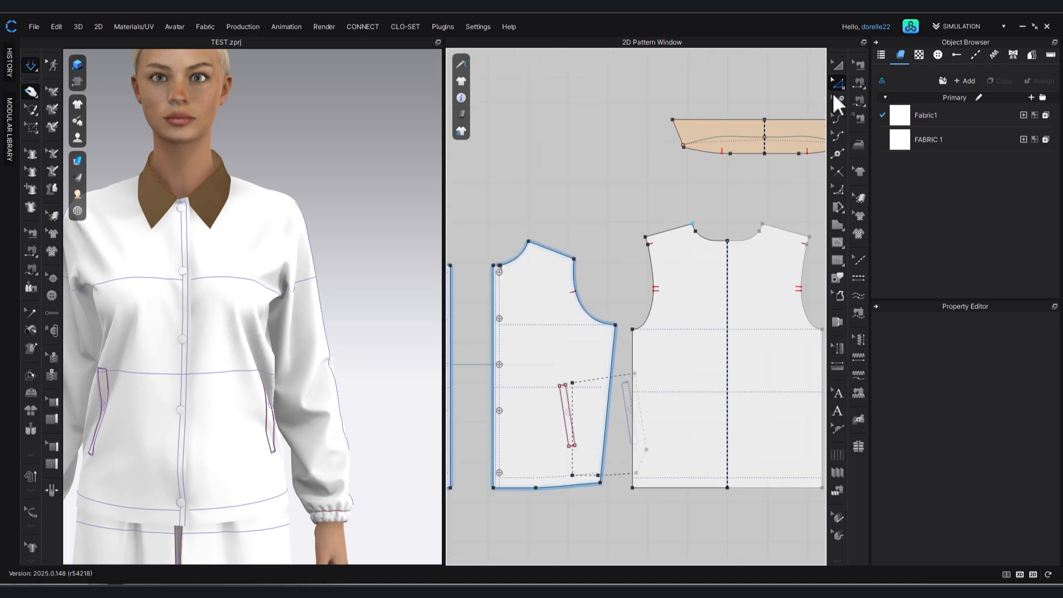
pyautogui.click(841, 65)
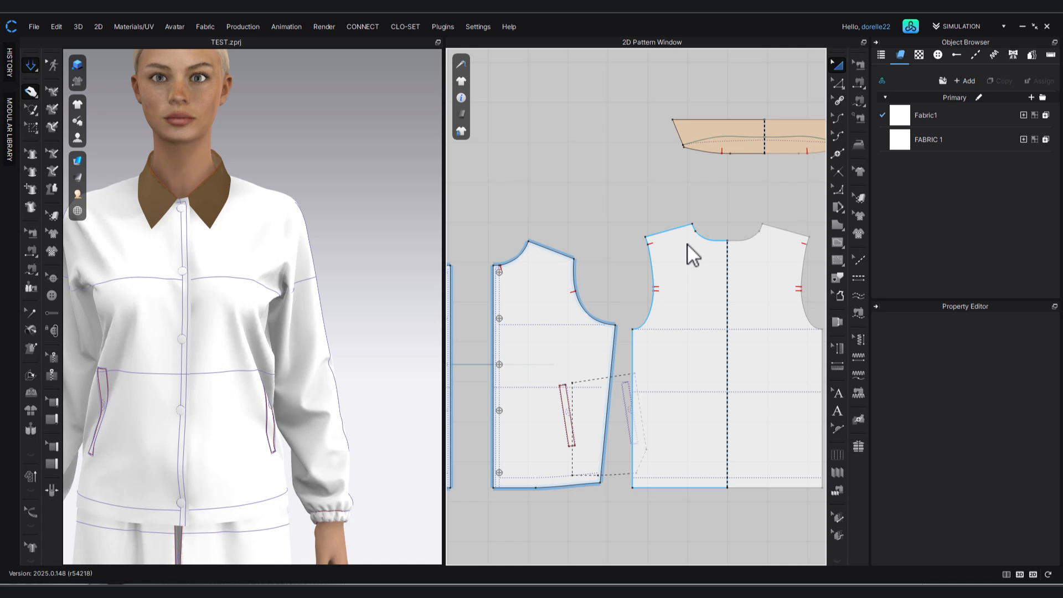
pyautogui.moveTo(686, 245); pyautogui.dragTo(471, 267)
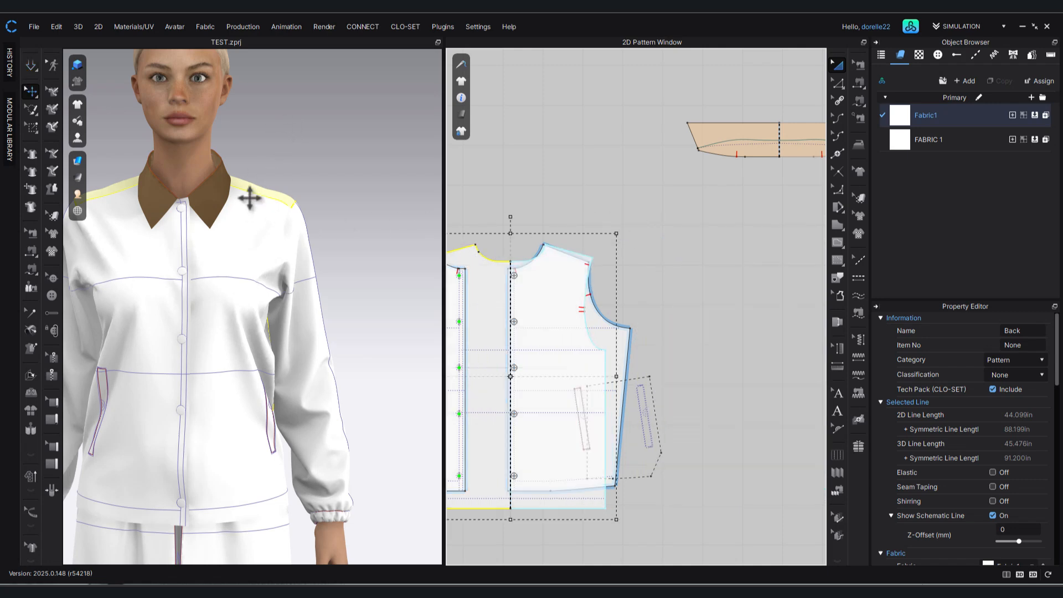
pyautogui.scroll(6, 625, 230)
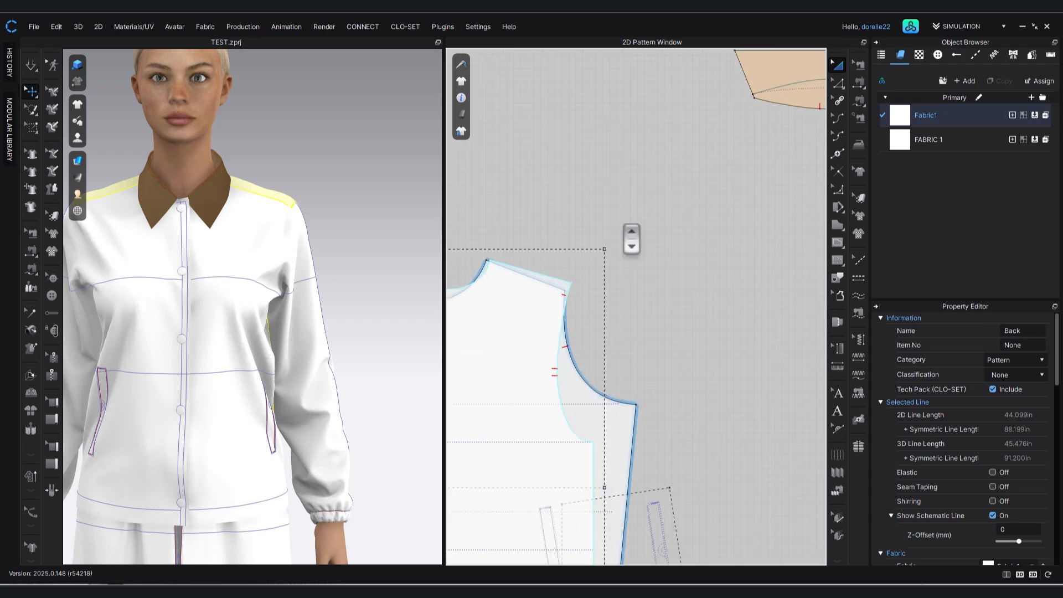
pyautogui.moveTo(645, 259); pyautogui.dragTo(802, 171, button='middle')
pyautogui.click(764, 183)
pyautogui.click(621, 212)
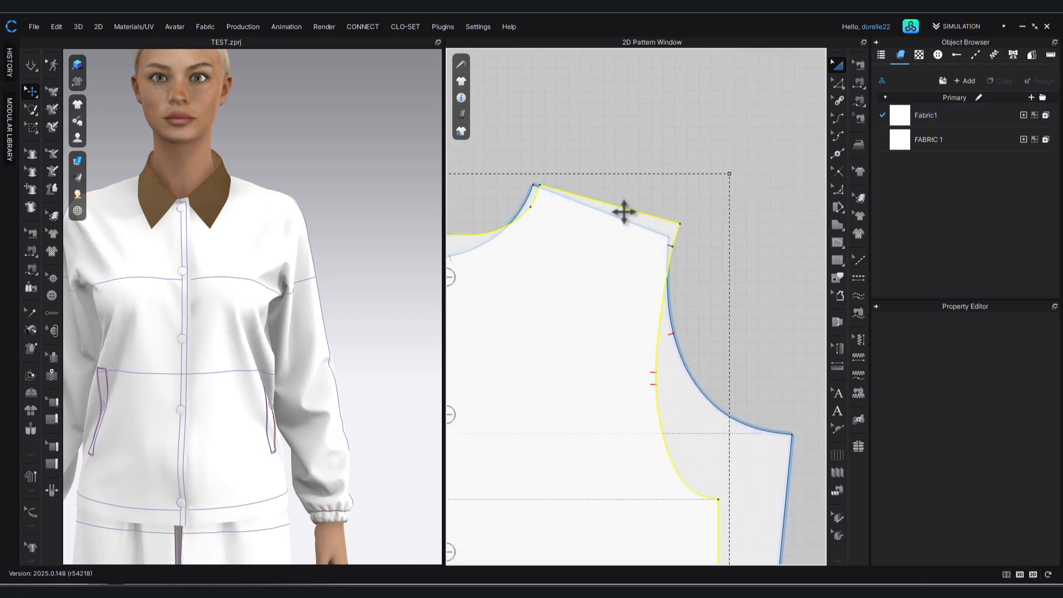
pyautogui.moveTo(619, 211); pyautogui.dragTo(619, 212)
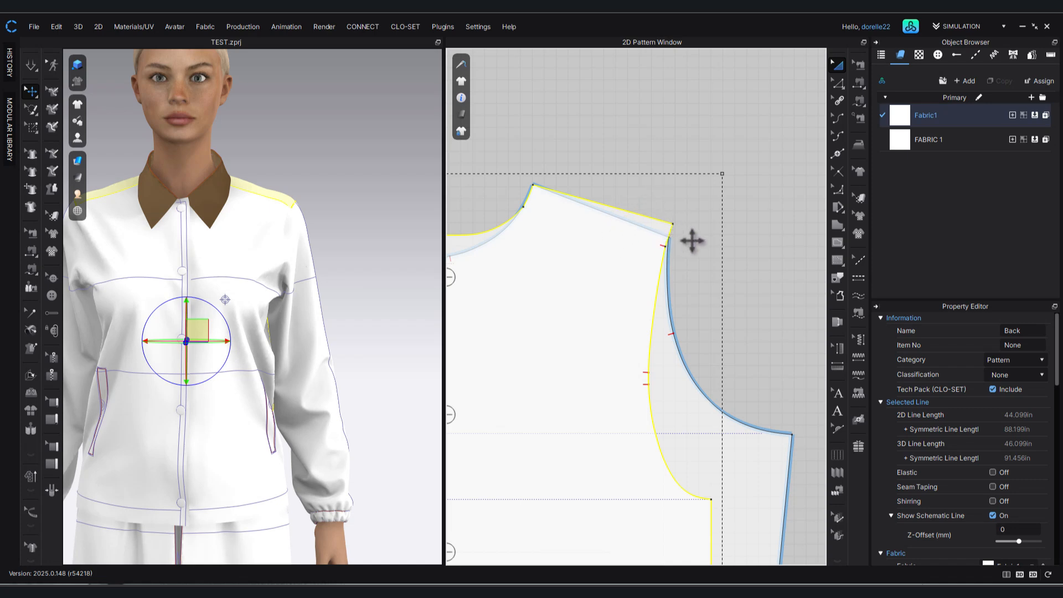
pyautogui.scroll(3, 700, 253)
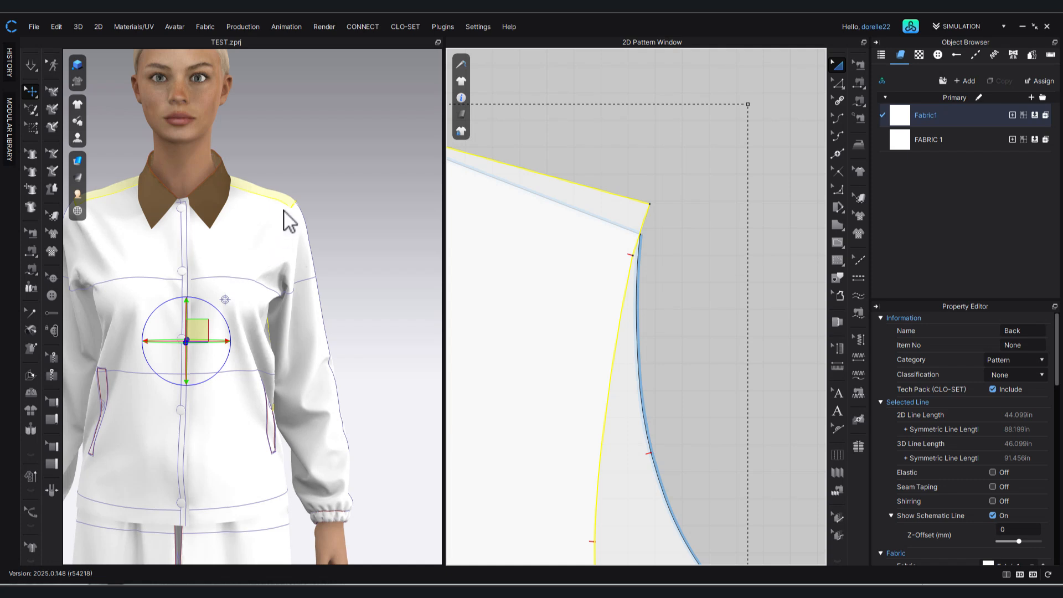
pyautogui.click(785, 157)
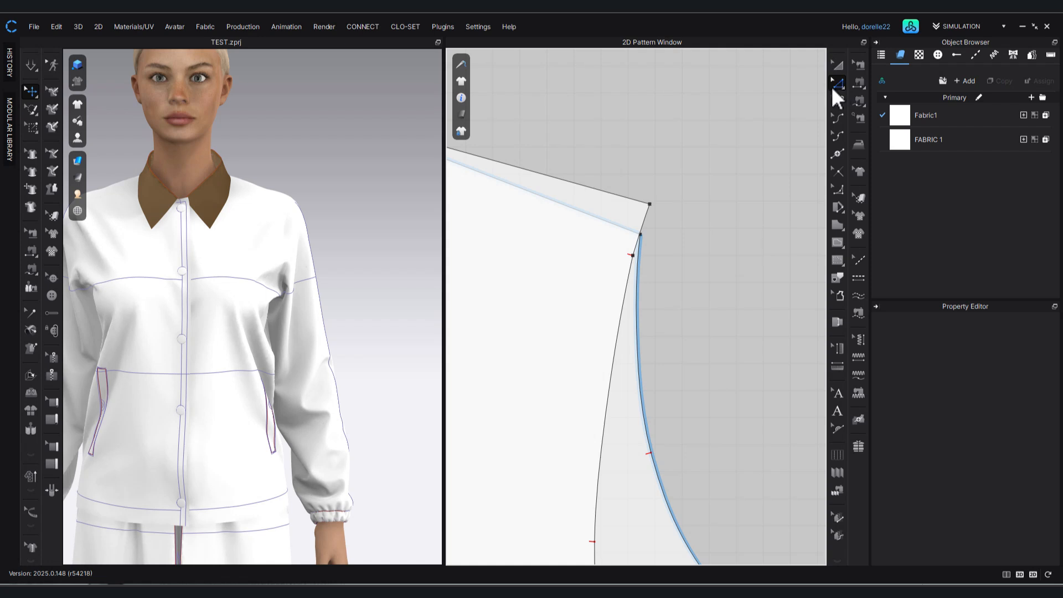
pyautogui.click(837, 241)
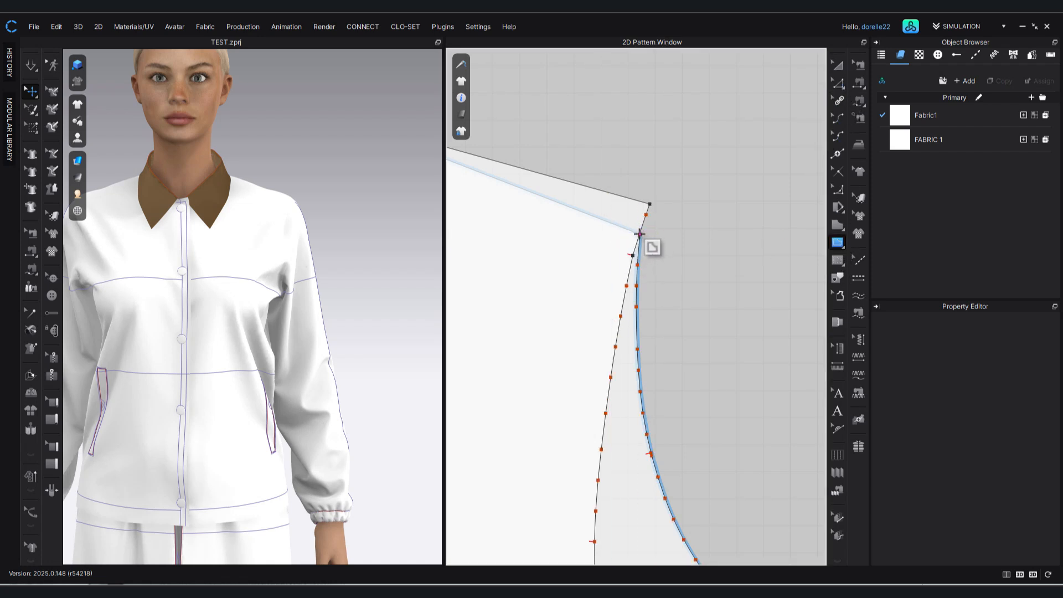
pyautogui.click(639, 234)
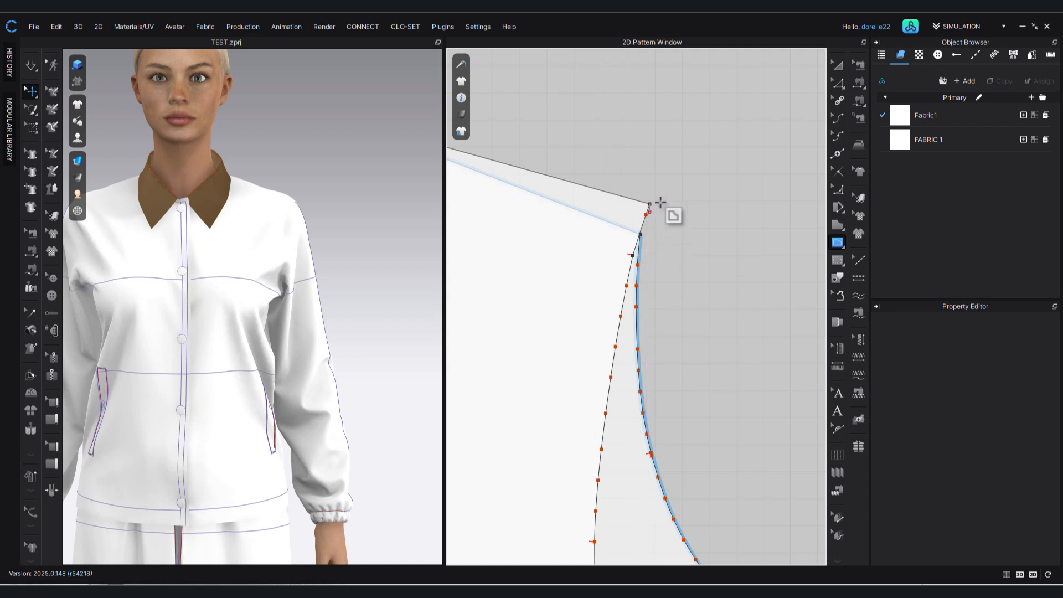
# Shift the back pattern up off the front shoulder and split its armhole line 0.25 in below the shoulder tip.
pyautogui.click(838, 66)
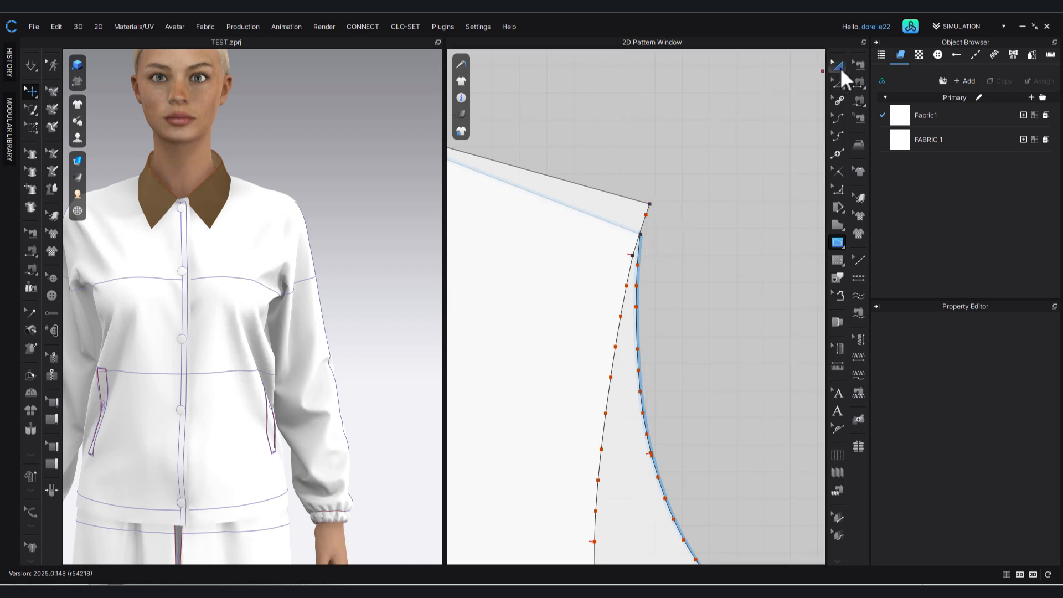
pyautogui.moveTo(613, 218); pyautogui.dragTo(688, 178)
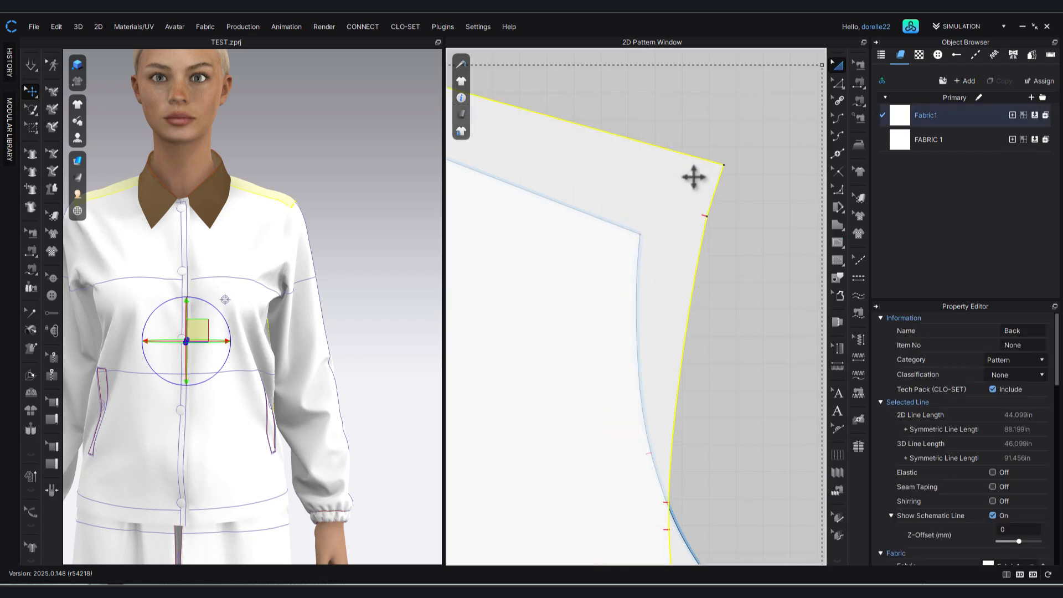
pyautogui.click(742, 118)
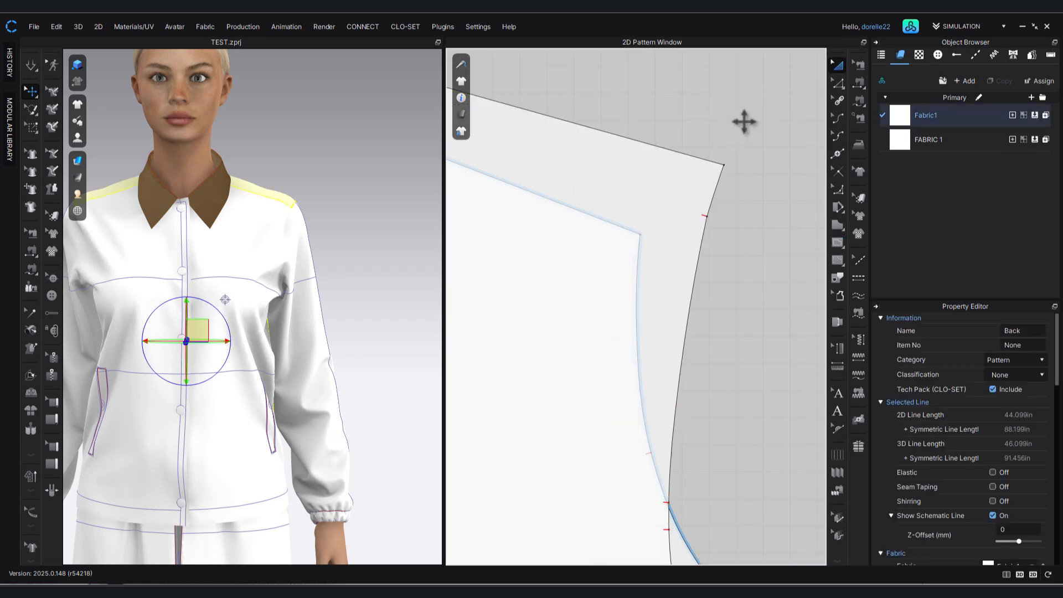
pyautogui.click(838, 153)
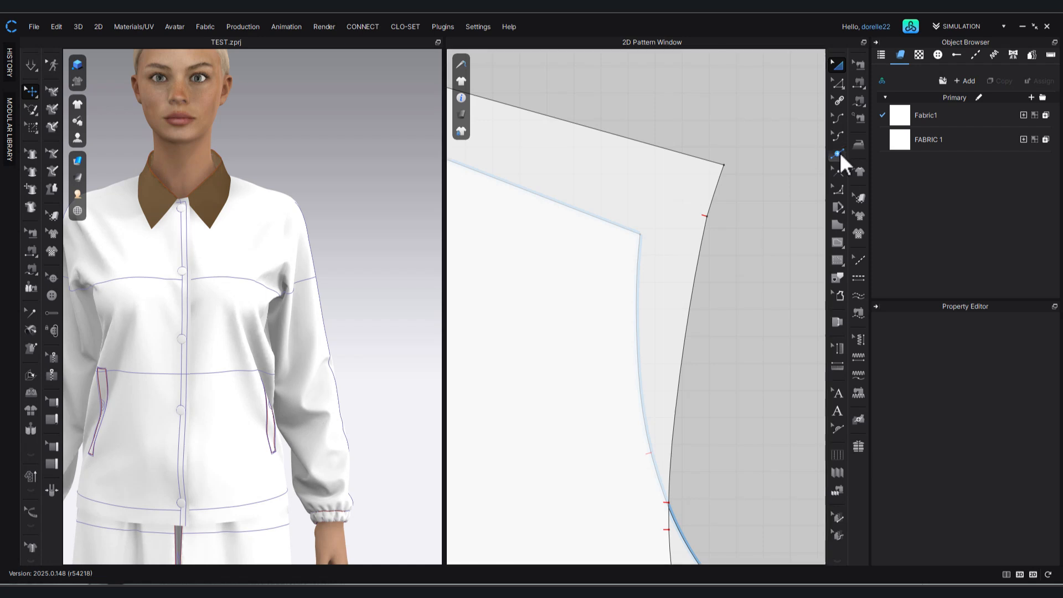
pyautogui.rightClick(718, 184)
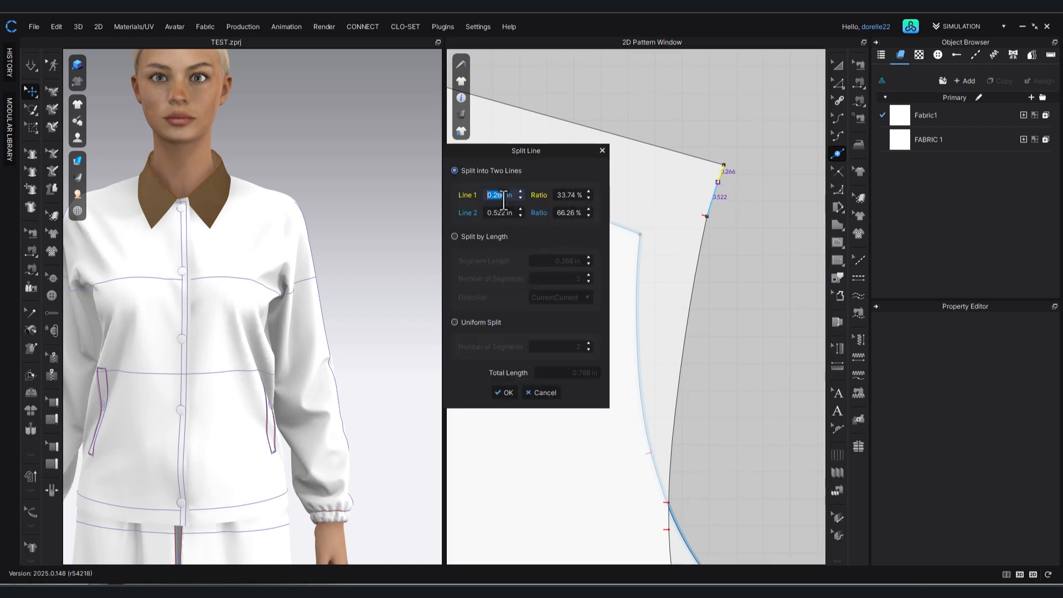
pyautogui.write('.25')
pyautogui.press('Return')
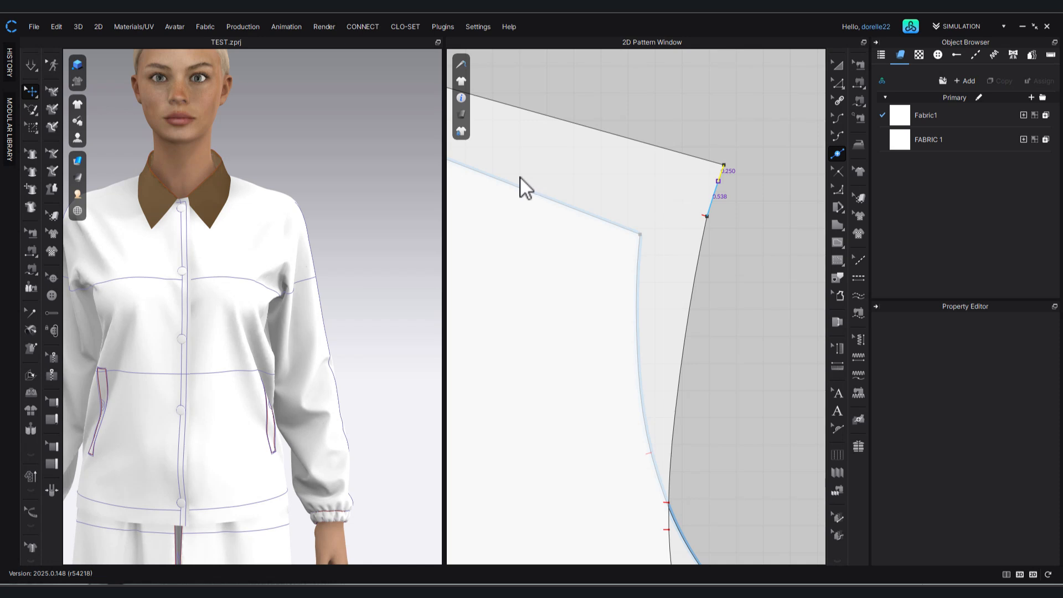
pyautogui.click(643, 186)
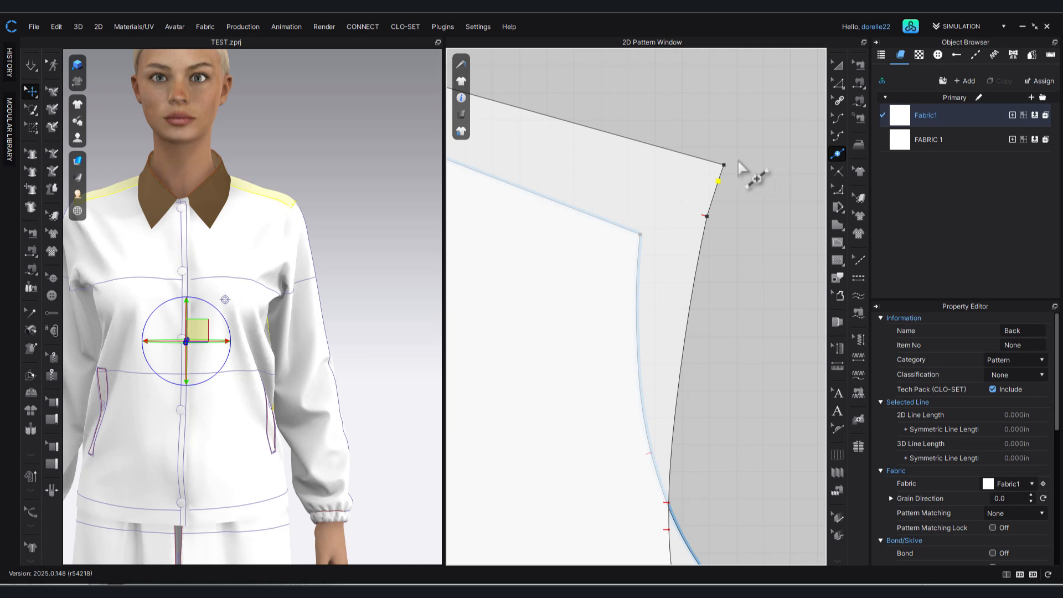
# Delete the back pattern's original shoulder-tip point so the shoulder seam ends at the new split point.
pyautogui.click(836, 65)
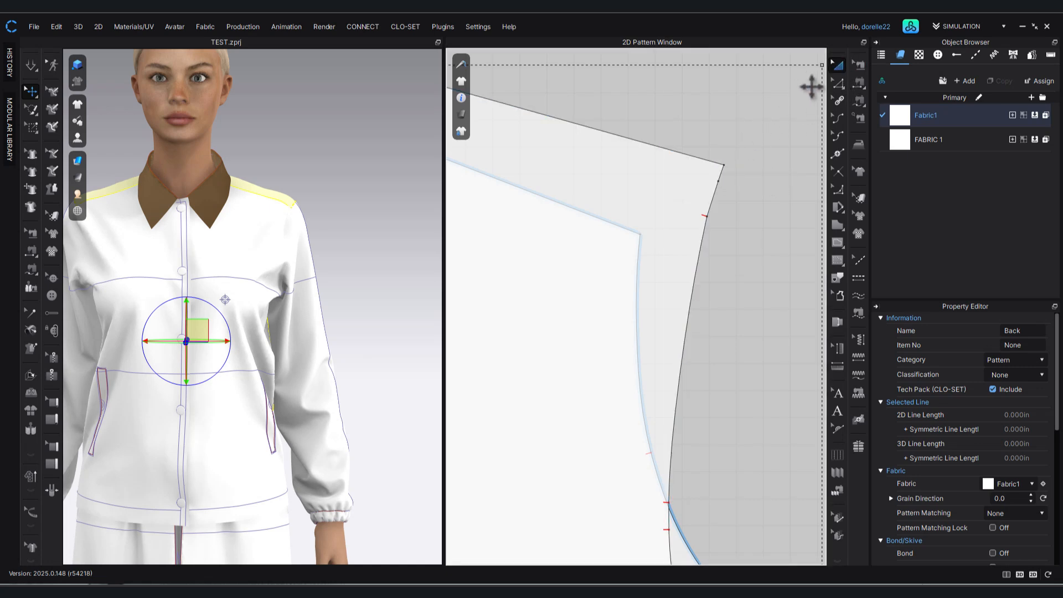
pyautogui.click(838, 81)
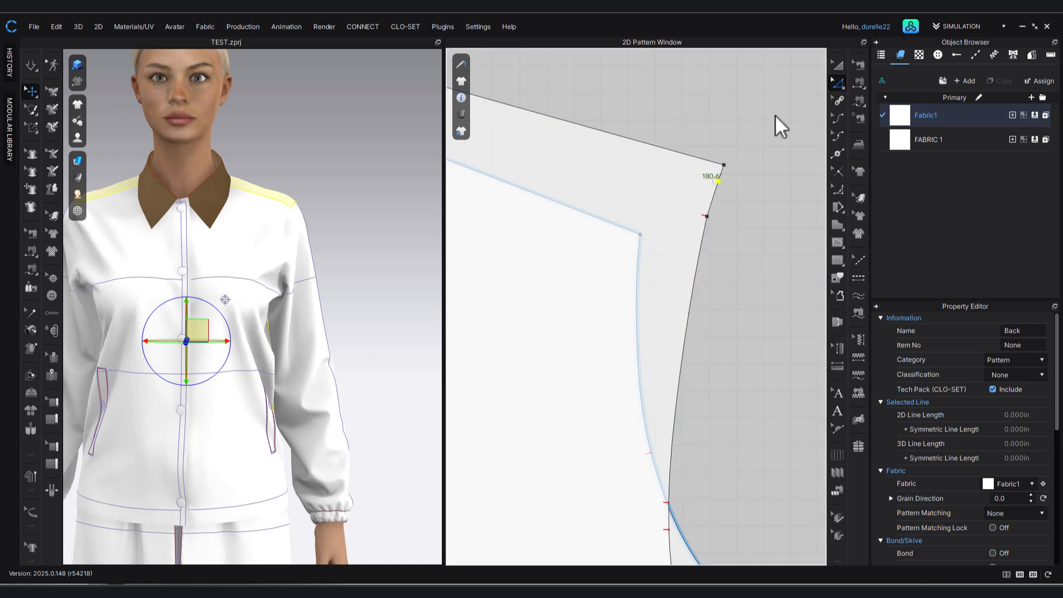
pyautogui.click(723, 164)
pyautogui.click(729, 160)
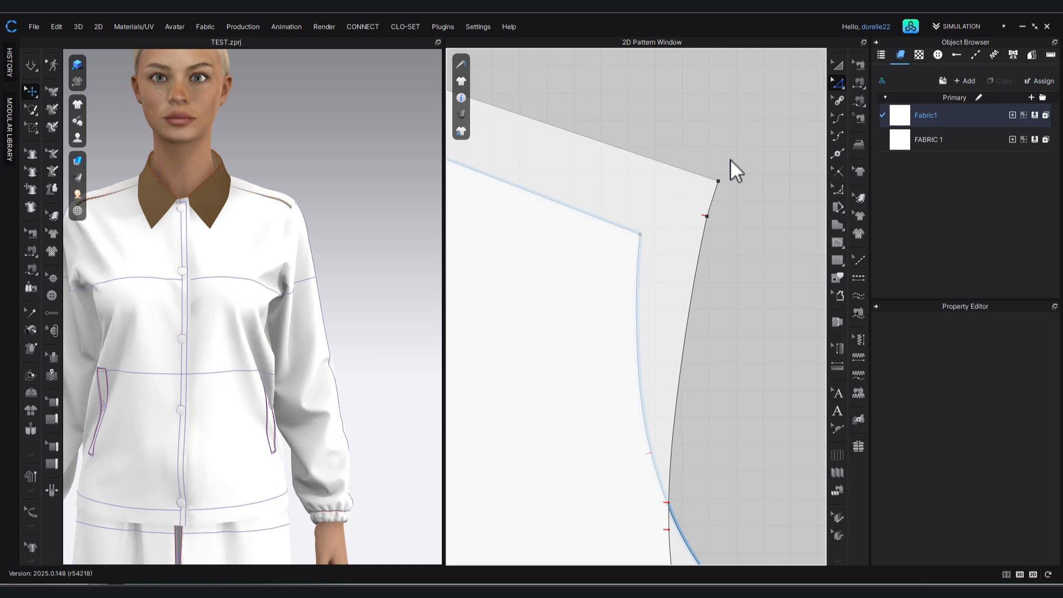
pyautogui.scroll(-4, 728, 156)
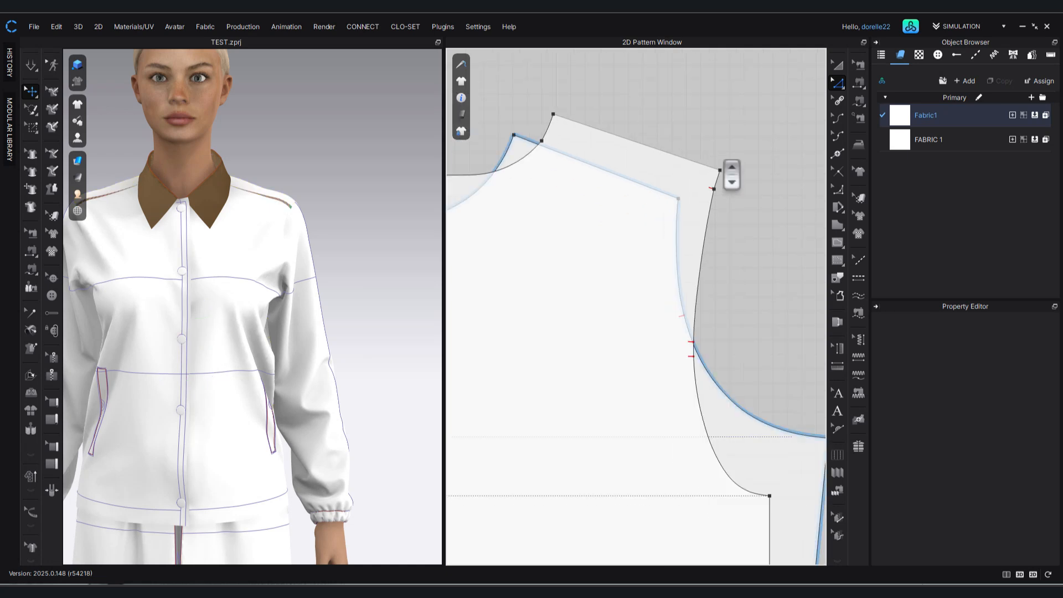
# Move the back pattern off the front pattern to the free space beside the front's side seam.
pyautogui.click(837, 66)
pyautogui.scroll(-3, 610, 194)
pyautogui.scroll(-2, 607, 208)
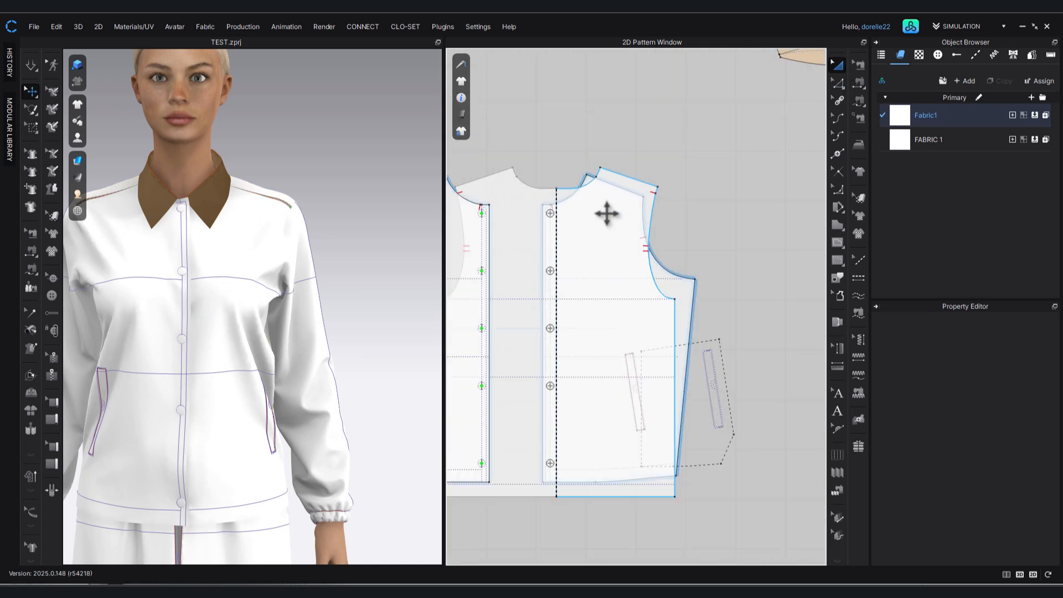
pyautogui.moveTo(607, 212); pyautogui.dragTo(840, 221)
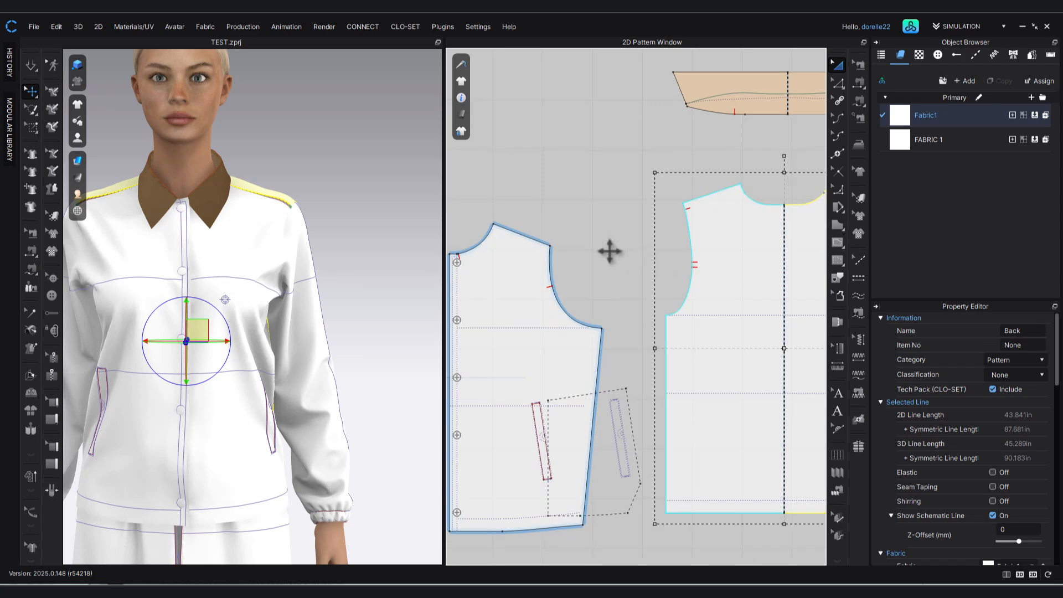
pyautogui.click(608, 251)
pyautogui.scroll(4, 526, 251)
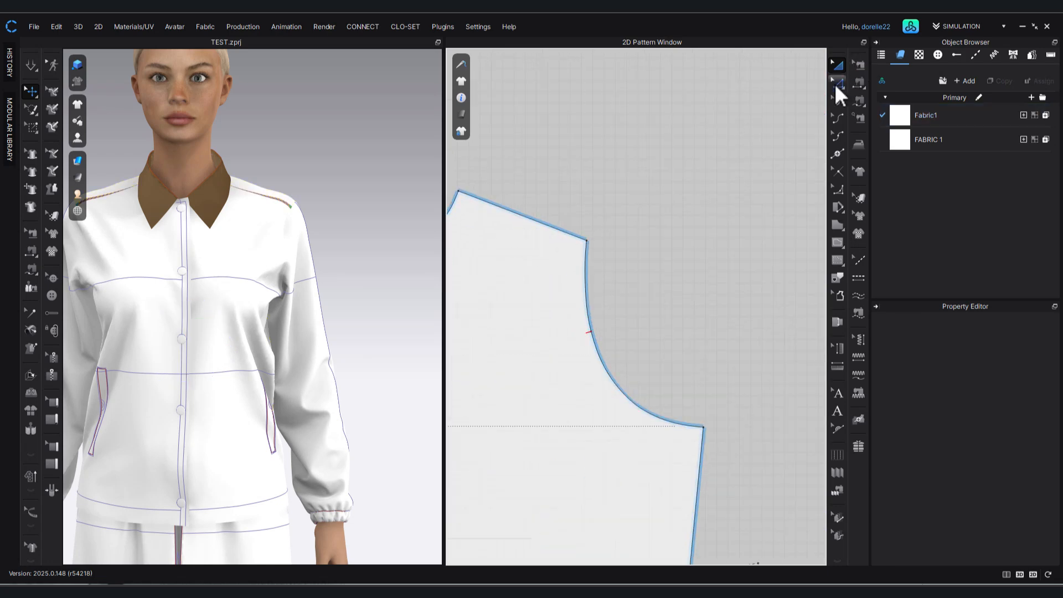
# Raise the front pattern's shoulder tip by a moving distance of 0.25 in.
pyautogui.click(586, 239)
pyautogui.moveTo(589, 236); pyautogui.dragTo(589, 232)
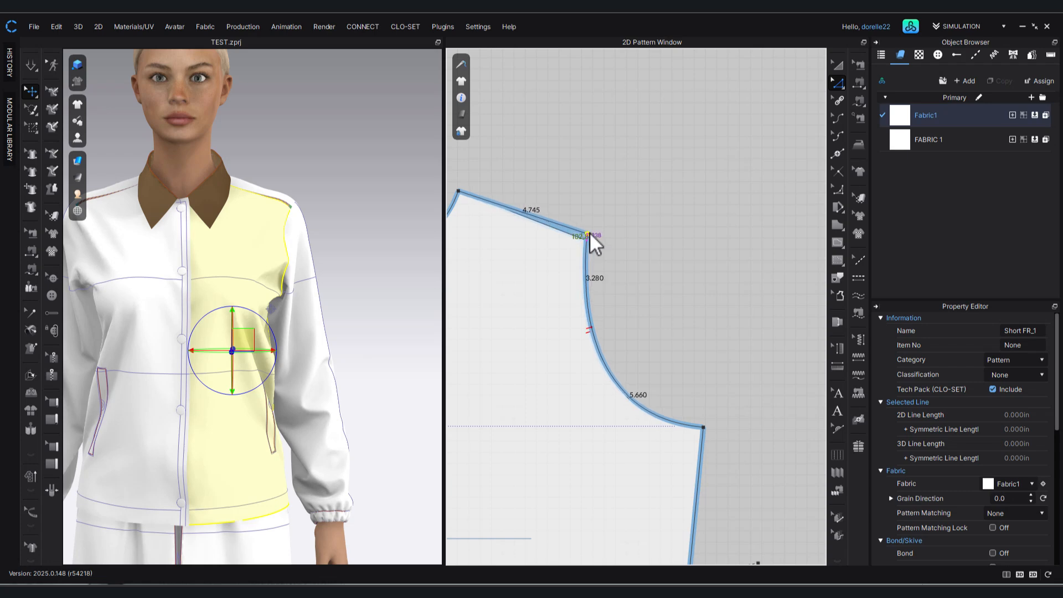
pyautogui.rightClick(590, 231)
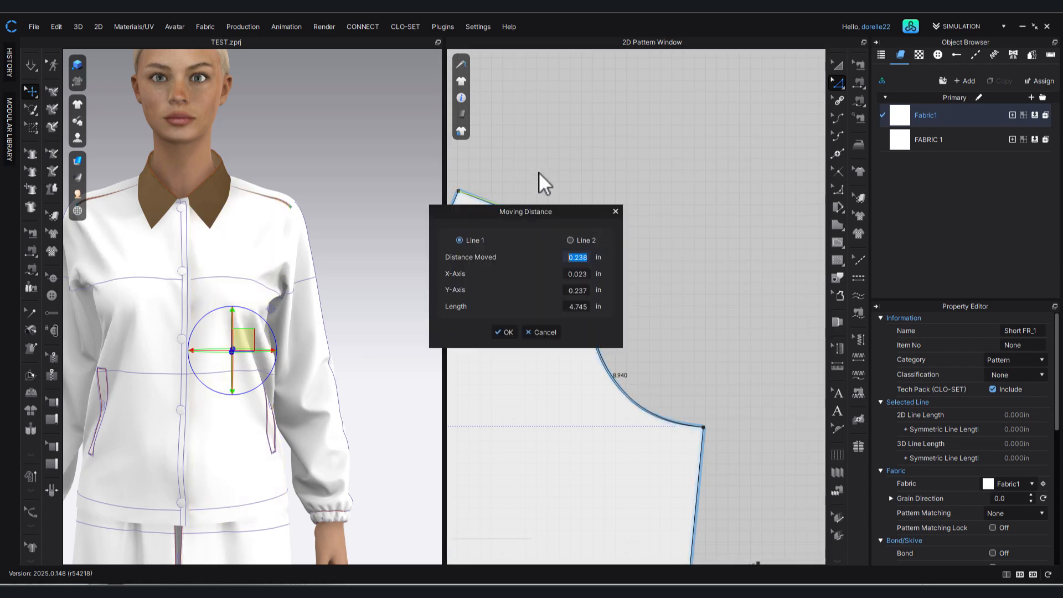
pyautogui.write('0.25')
pyautogui.press('Return')
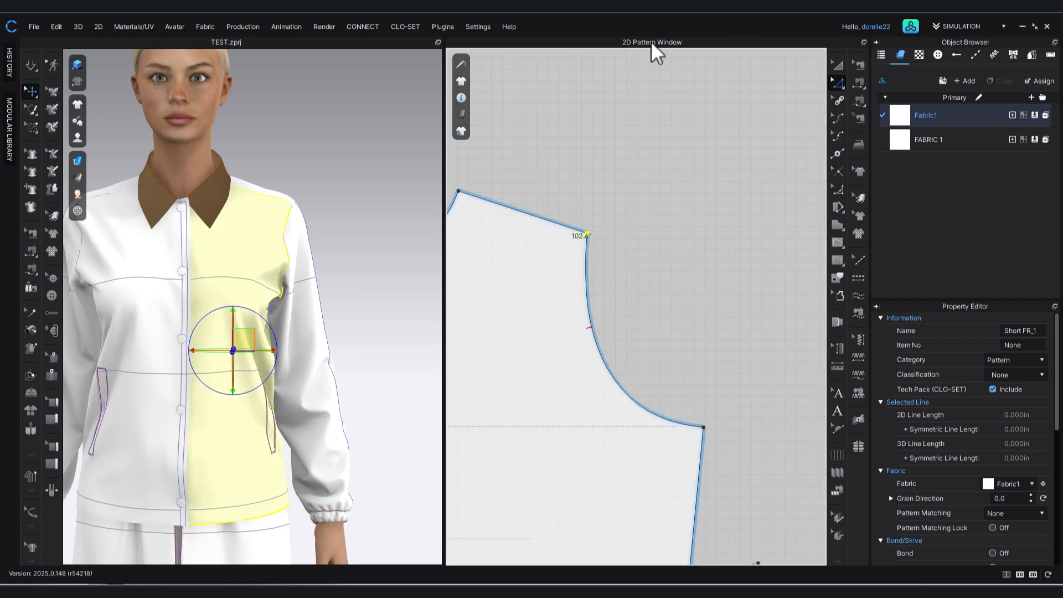
# Run the 3D simulation to drape the jacket with the new shoulder slope and inspect it from the side and front.
pyautogui.scroll(2, 363, 231)
pyautogui.moveTo(294, 254); pyautogui.dragTo(255, 211, button='right')
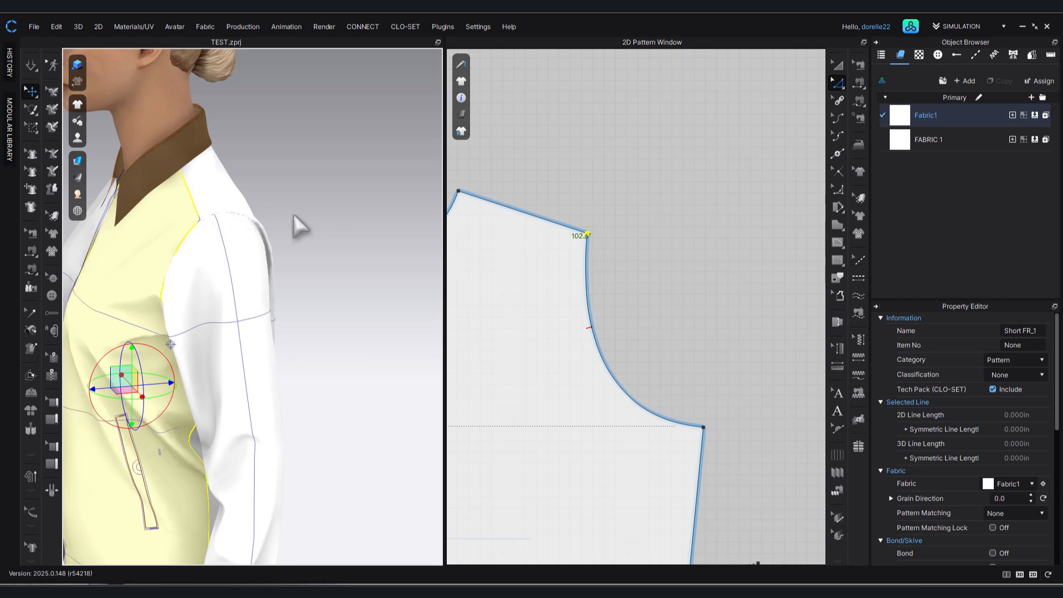
pyautogui.moveTo(341, 229); pyautogui.dragTo(379, 223, button='middle')
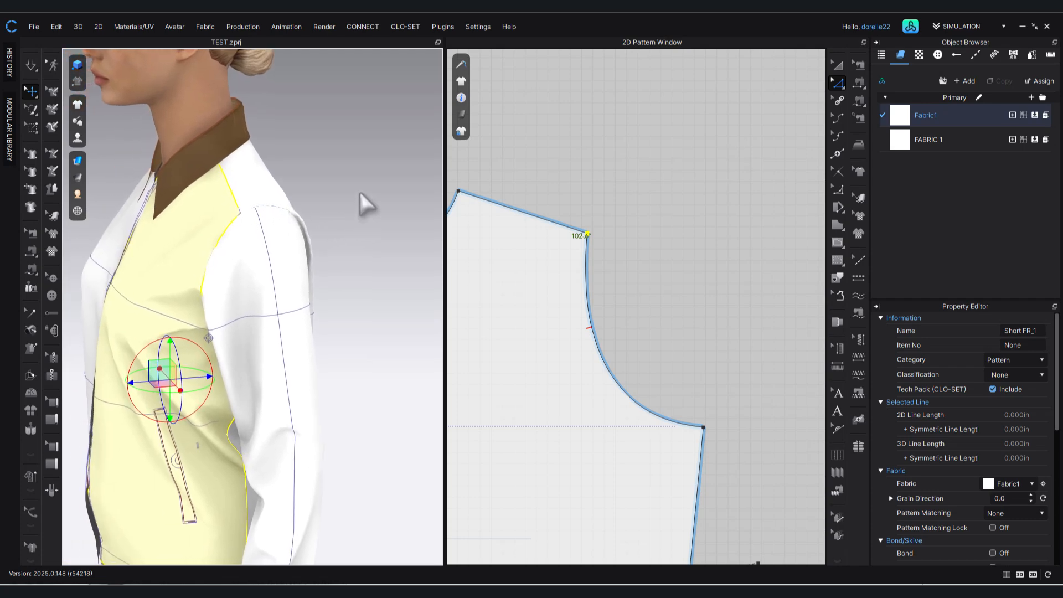
pyautogui.press('space')
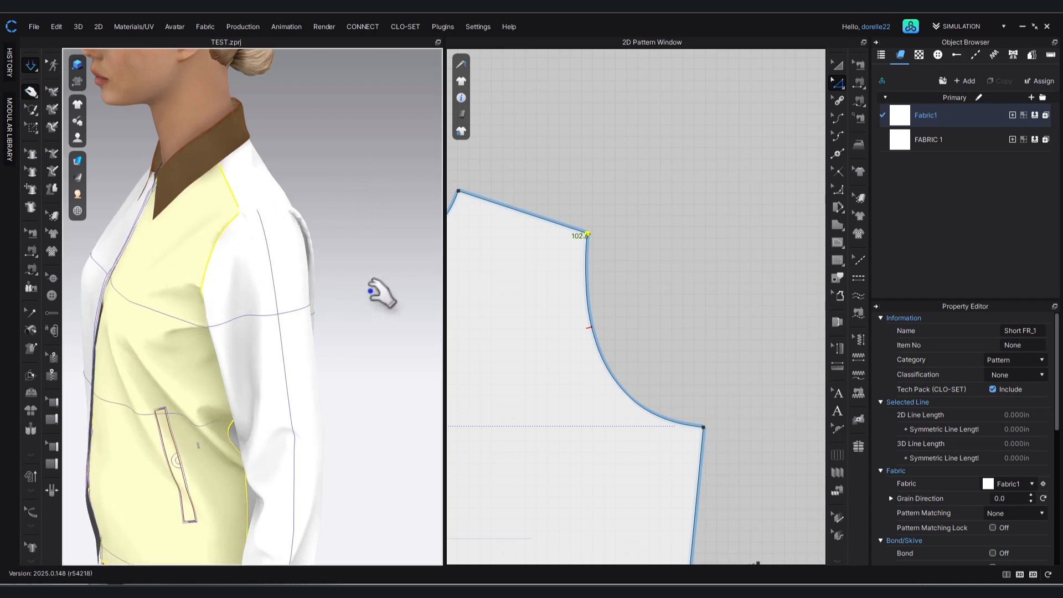
pyautogui.moveTo(403, 270); pyautogui.dragTo(329, 318, button='right')
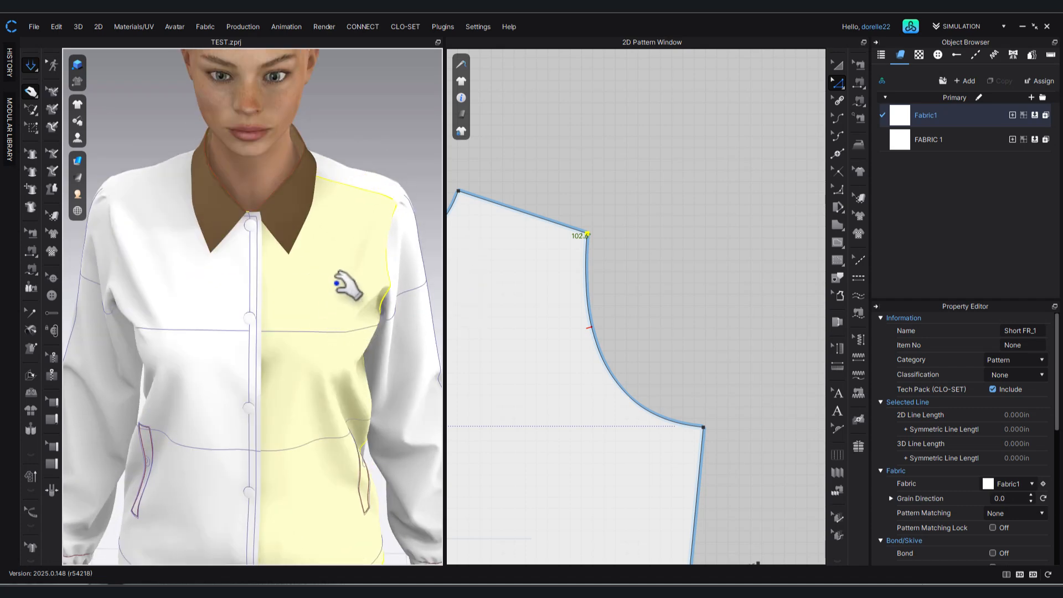
pyautogui.scroll(-5, 346, 285)
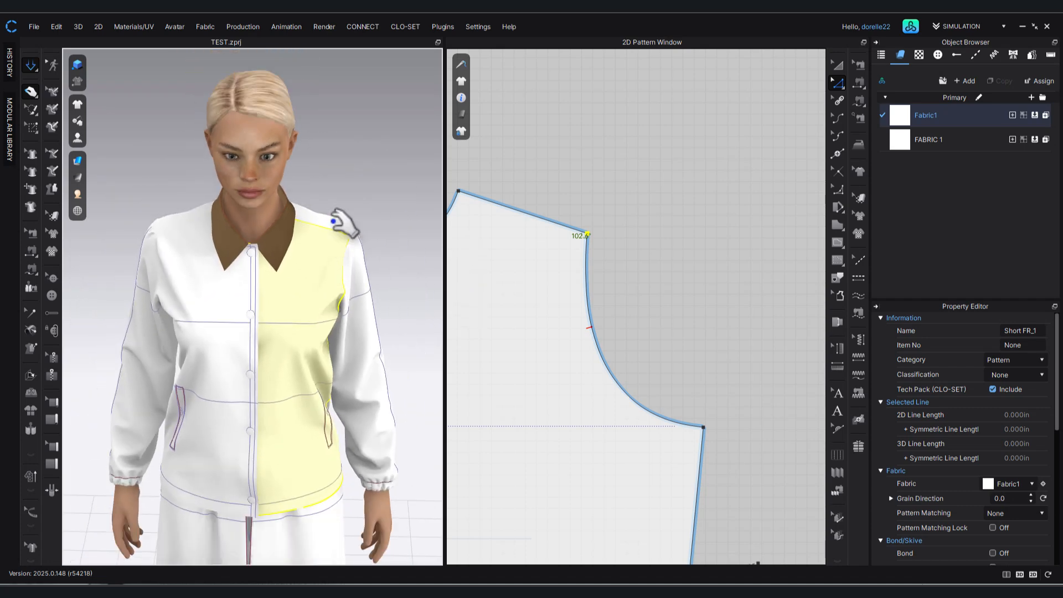
pyautogui.scroll(-2, 343, 221)
# Tug the sleeve cap at the shoulder on the draped jacket to settle the sleeve over the shoulder tip.
pyautogui.moveTo(387, 262); pyautogui.dragTo(256, 218, button='right')
pyautogui.click(248, 192)
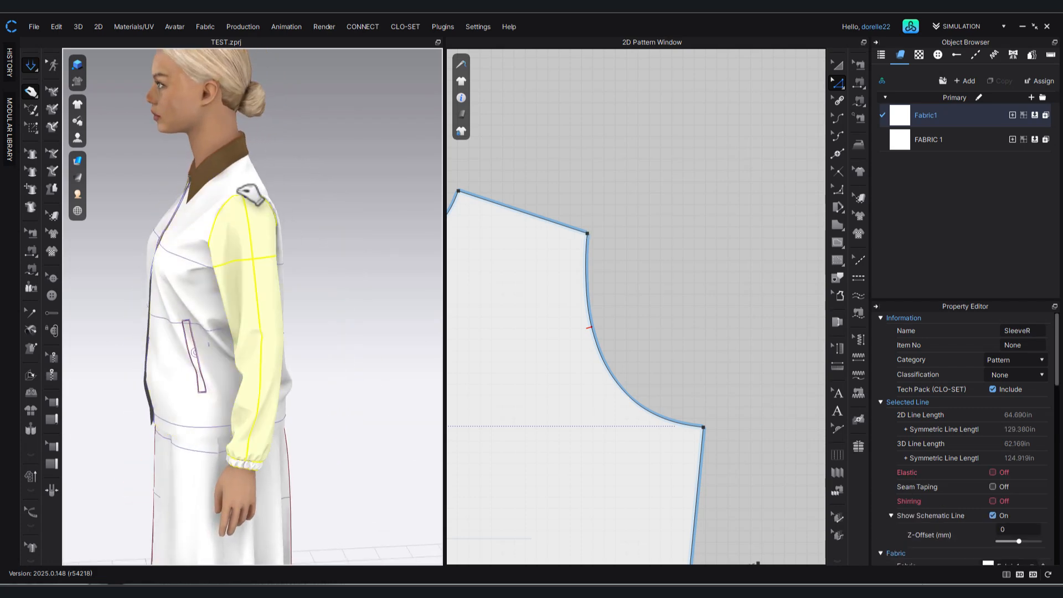
pyautogui.moveTo(223, 175); pyautogui.dragTo(226, 172)
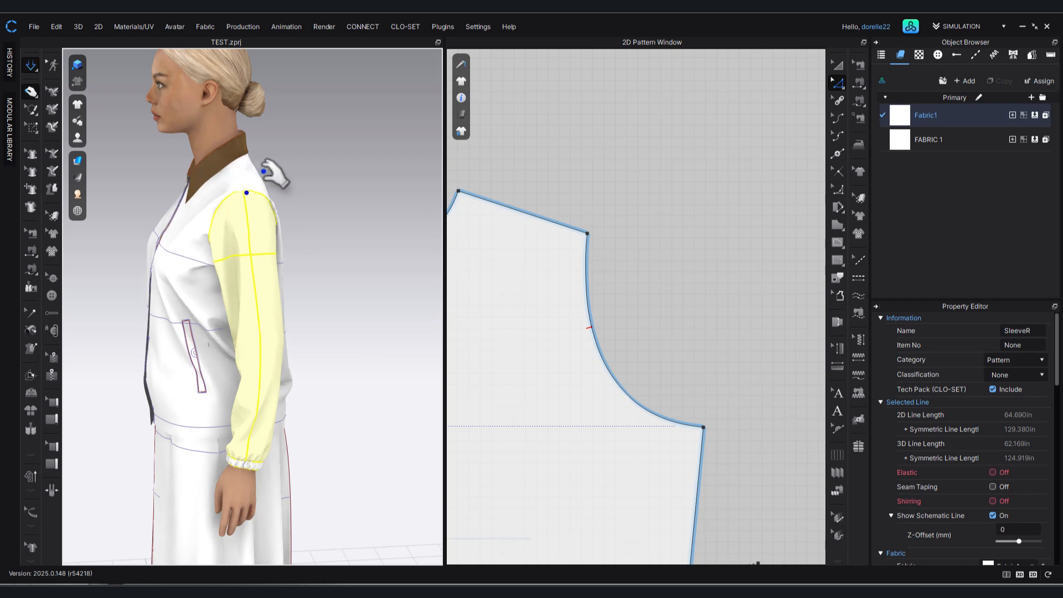
# Pull the draped back panel down at several places along its hem to smooth the back of the jacket.
pyautogui.moveTo(302, 215); pyautogui.dragTo(161, 195, button='right')
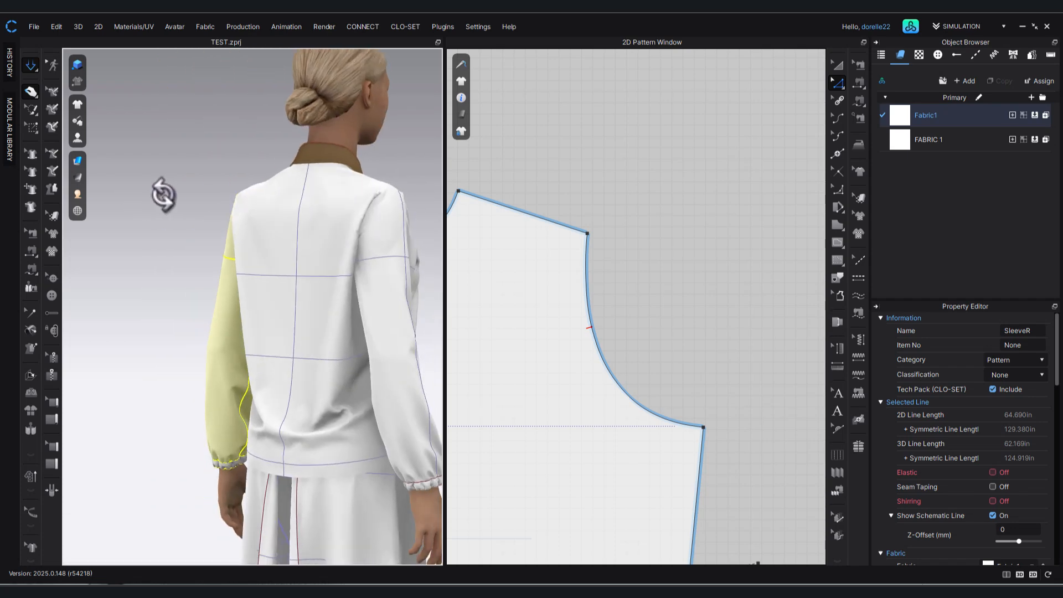
pyautogui.click(259, 451)
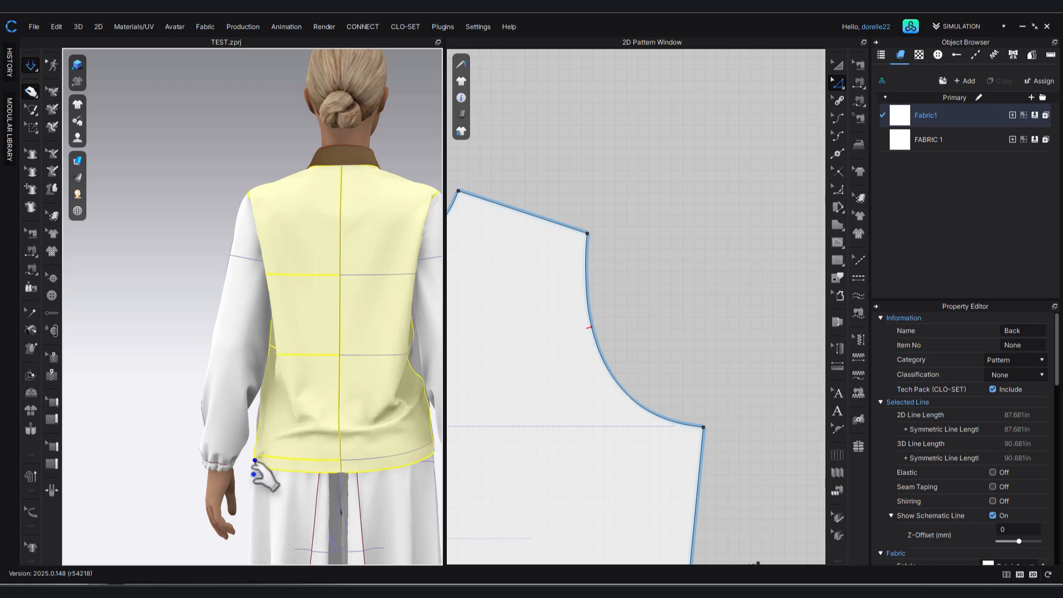
pyautogui.moveTo(309, 482); pyautogui.dragTo(310, 484)
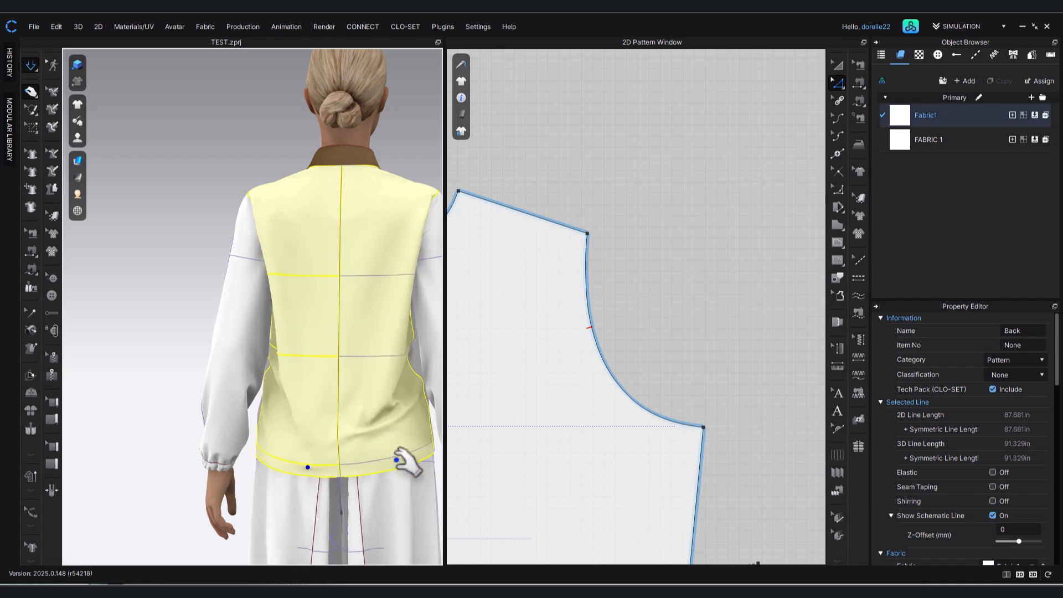
pyautogui.moveTo(400, 465); pyautogui.dragTo(408, 485)
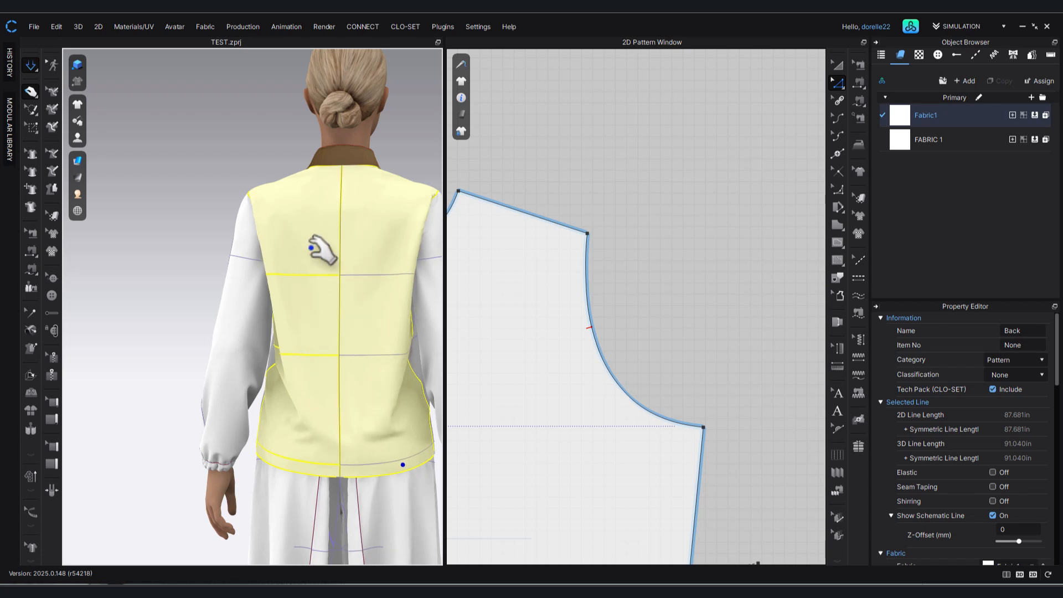
# Pull down the hem of the Shirt FL front panel, working from the side of the avatar, to straighten its drape.
pyautogui.moveTo(340, 266); pyautogui.dragTo(221, 231, button='middle')
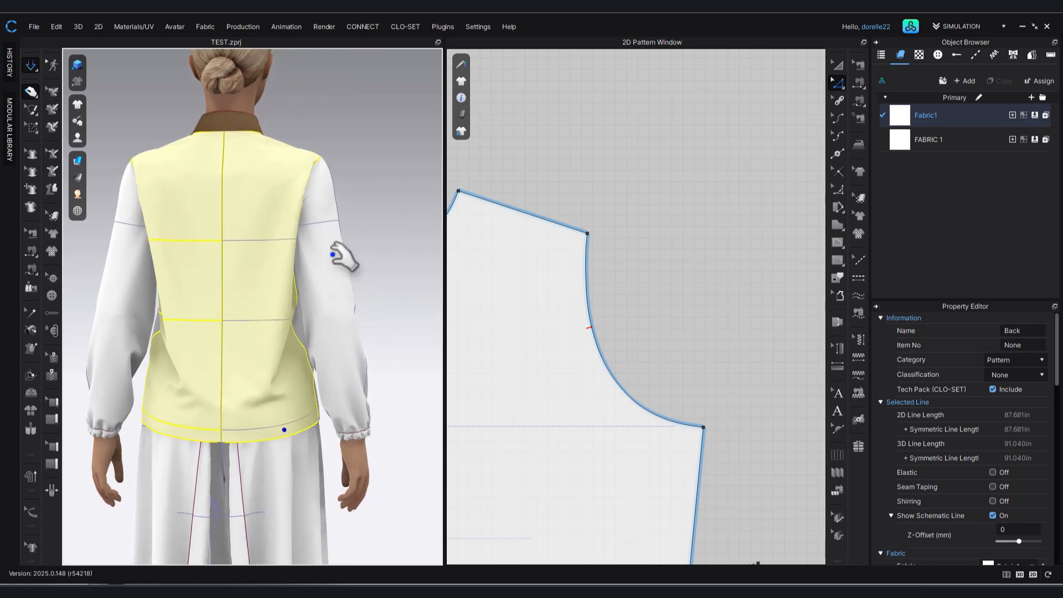
pyautogui.moveTo(212, 265)
pyautogui.mouseDown(button='right')
pyautogui.moveTo(185, 251)
pyautogui.moveTo(195, 261)
pyautogui.mouseUp(button='right')
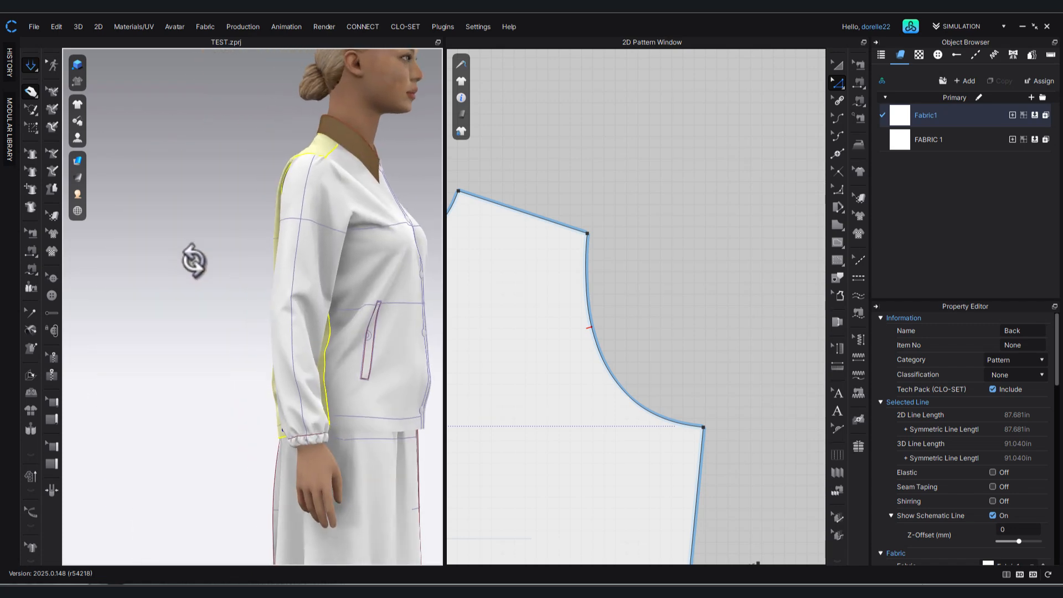
pyautogui.moveTo(278, 375); pyautogui.dragTo(264, 358, button='middle')
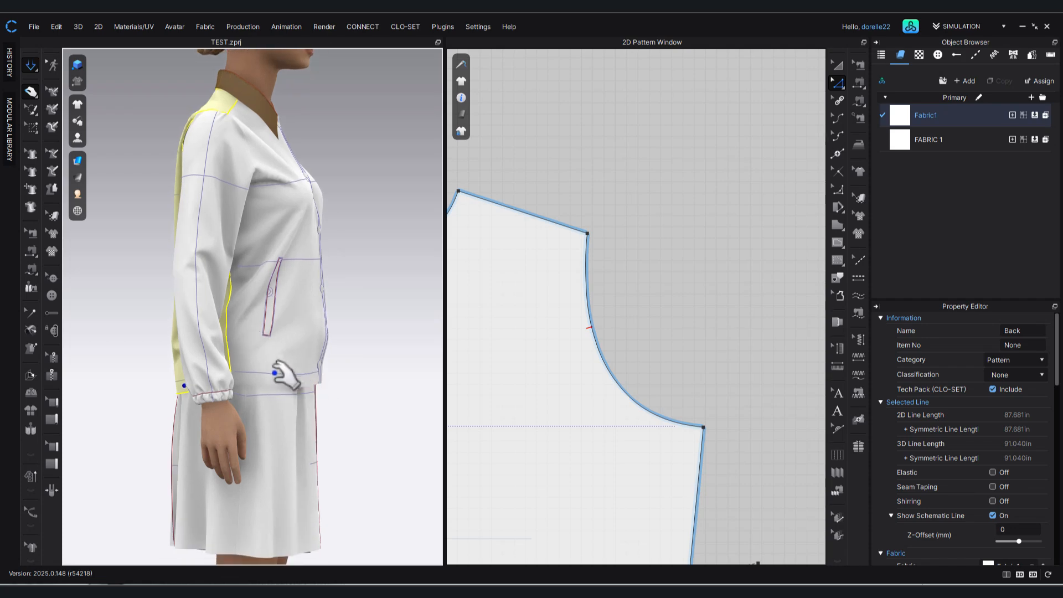
pyautogui.click(290, 390)
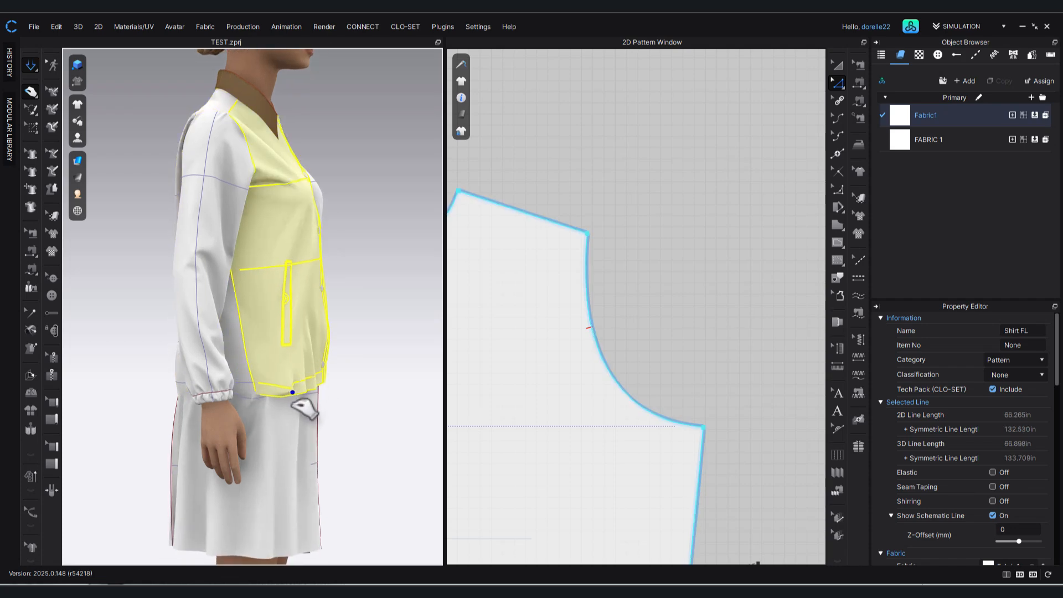
pyautogui.moveTo(264, 385); pyautogui.dragTo(252, 381)
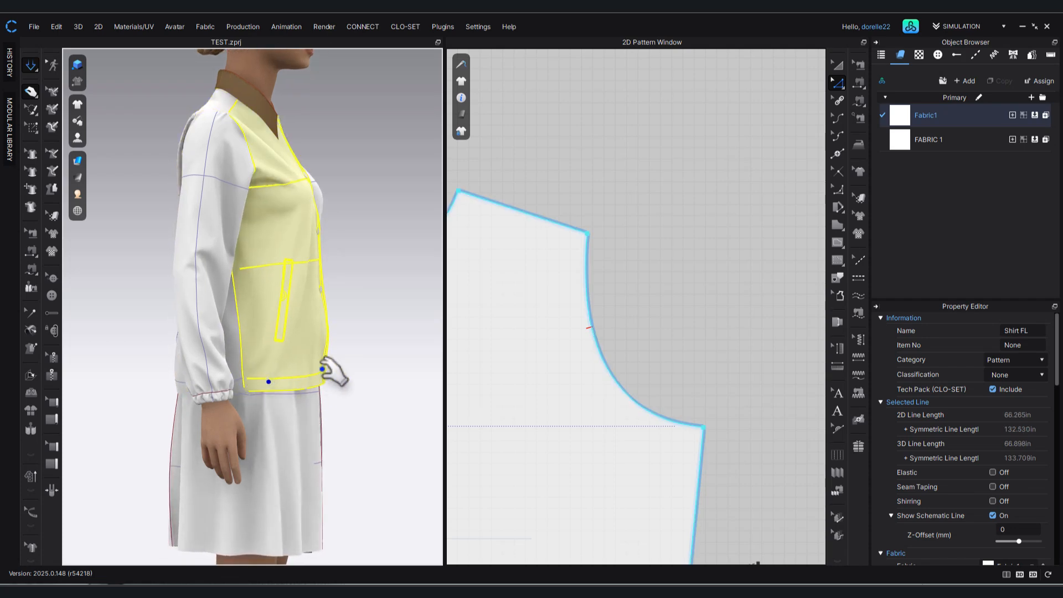
pyautogui.click(358, 366)
# Tug the hems of both front panels in the front view so the jacket front hangs evenly.
pyautogui.moveTo(311, 378); pyautogui.dragTo(174, 381, button='right')
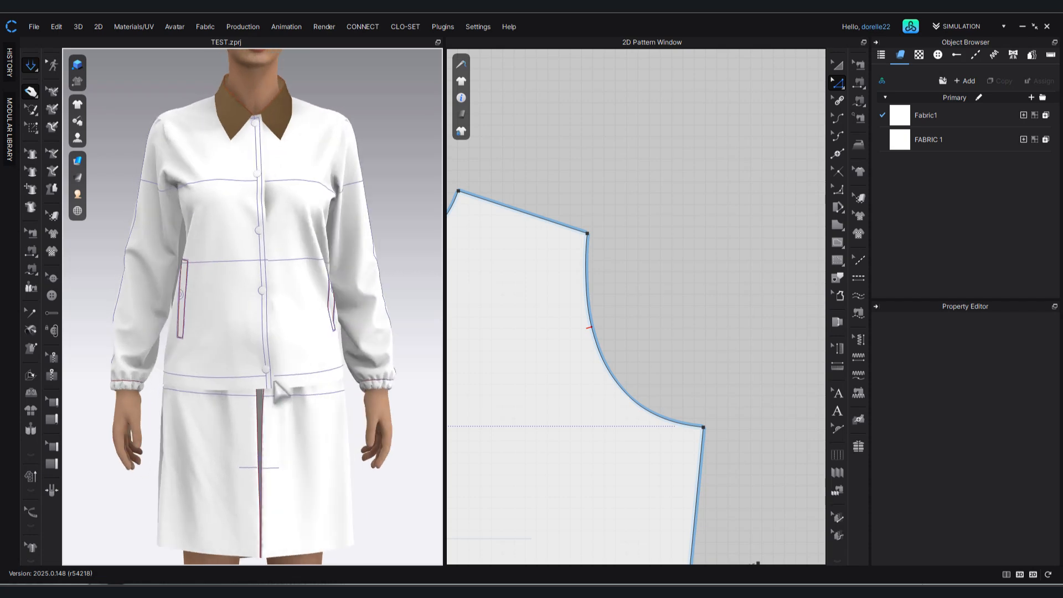
pyautogui.click(329, 375)
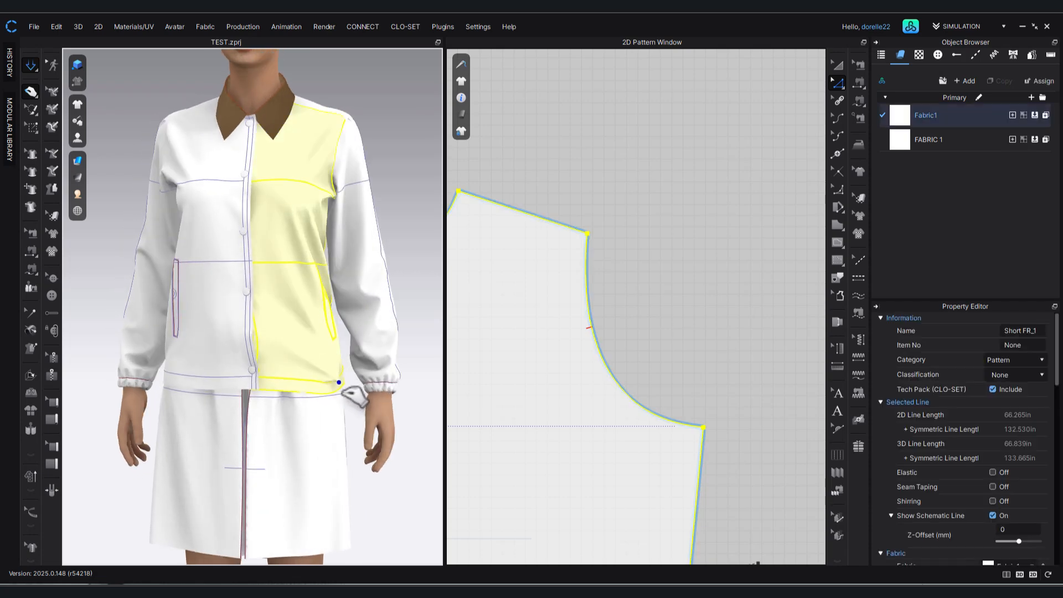
pyautogui.moveTo(339, 382); pyautogui.dragTo(340, 387)
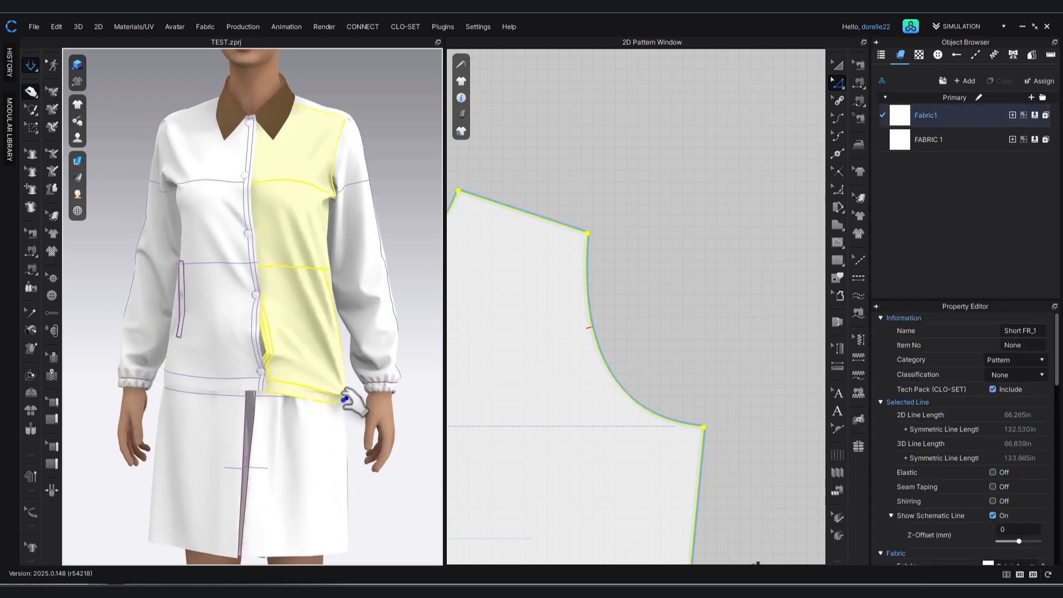
pyautogui.moveTo(322, 381); pyautogui.dragTo(319, 384)
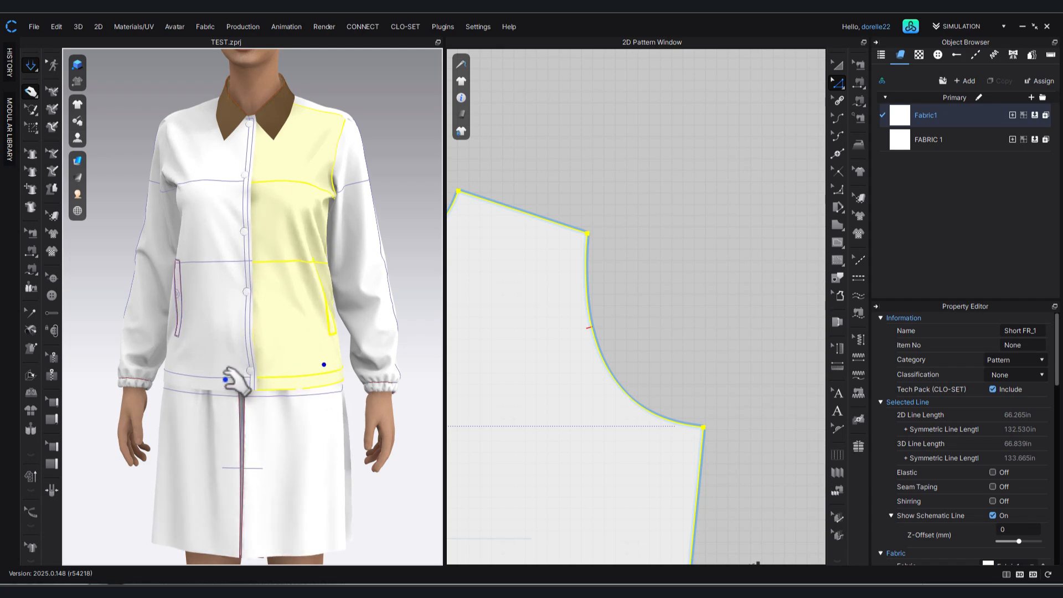
pyautogui.click(205, 387)
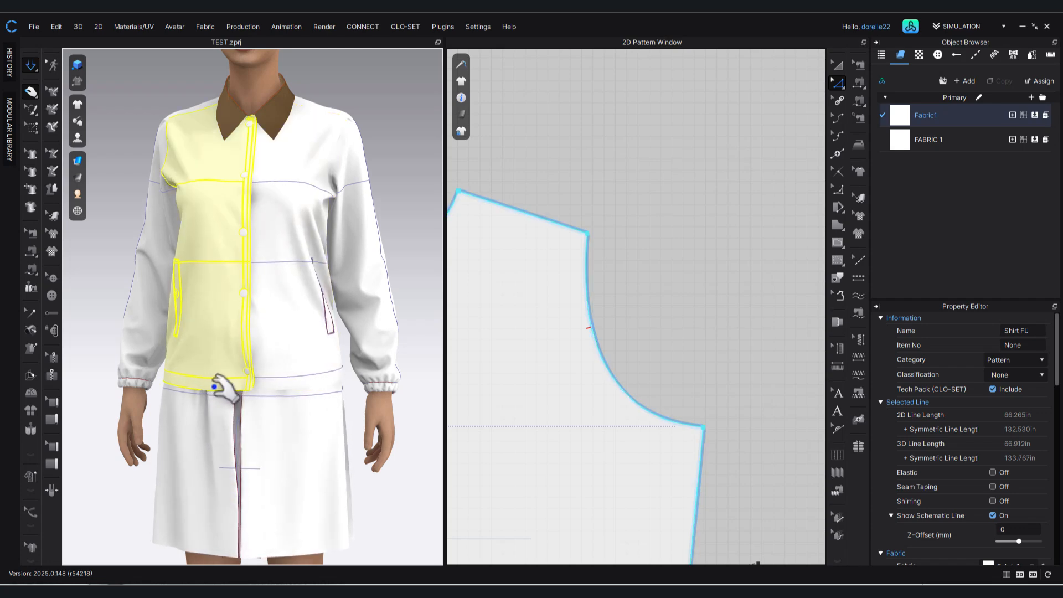
pyautogui.click(296, 388)
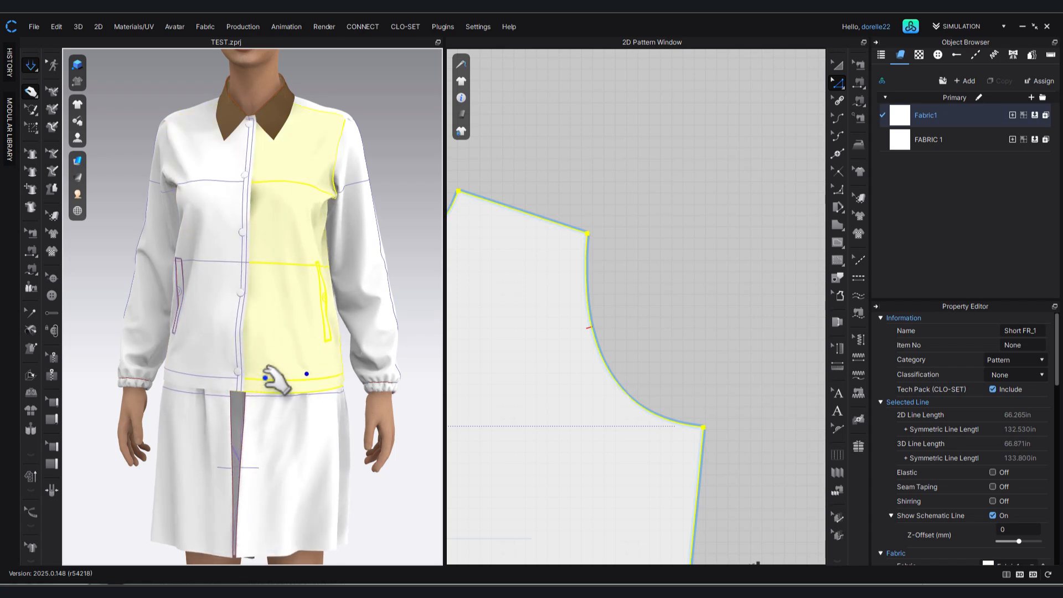
pyautogui.click(400, 173)
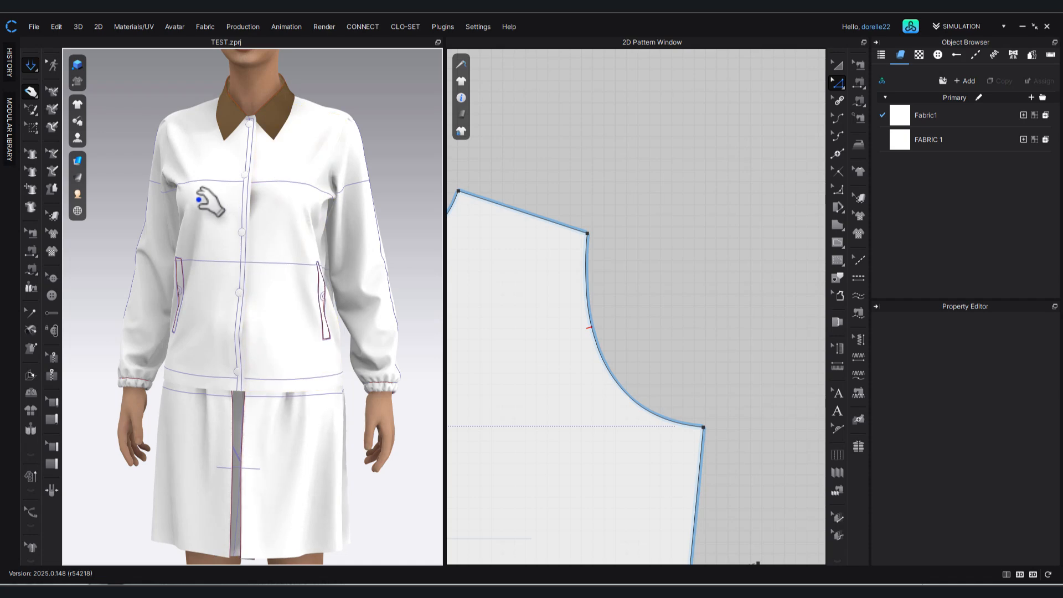
# Tug both front panels at the bust, just below the chest line, to settle the draped fabric.
pyautogui.click(222, 202)
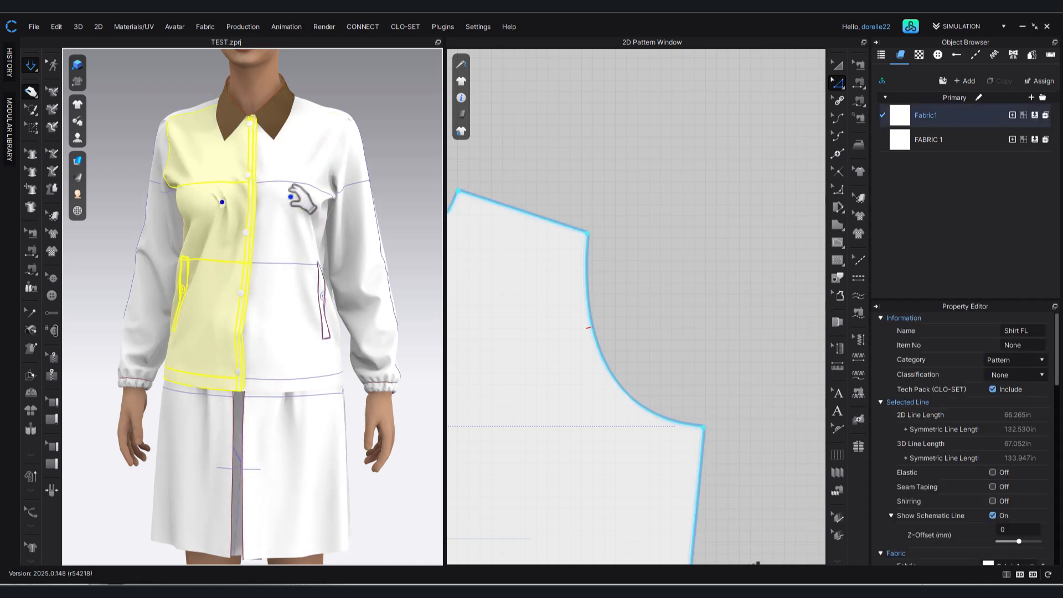
pyautogui.click(285, 202)
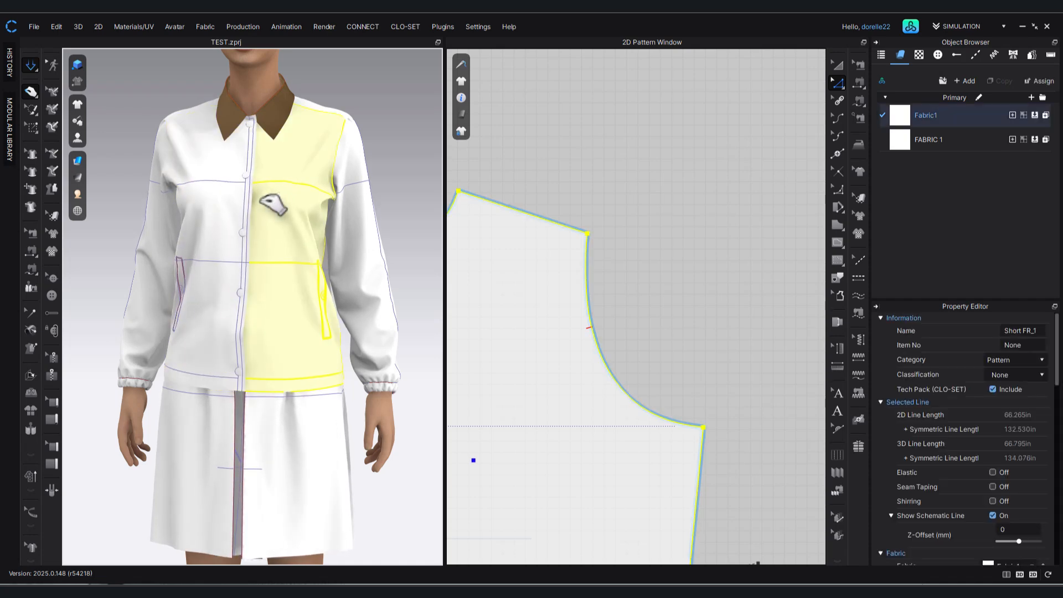
pyautogui.click(396, 149)
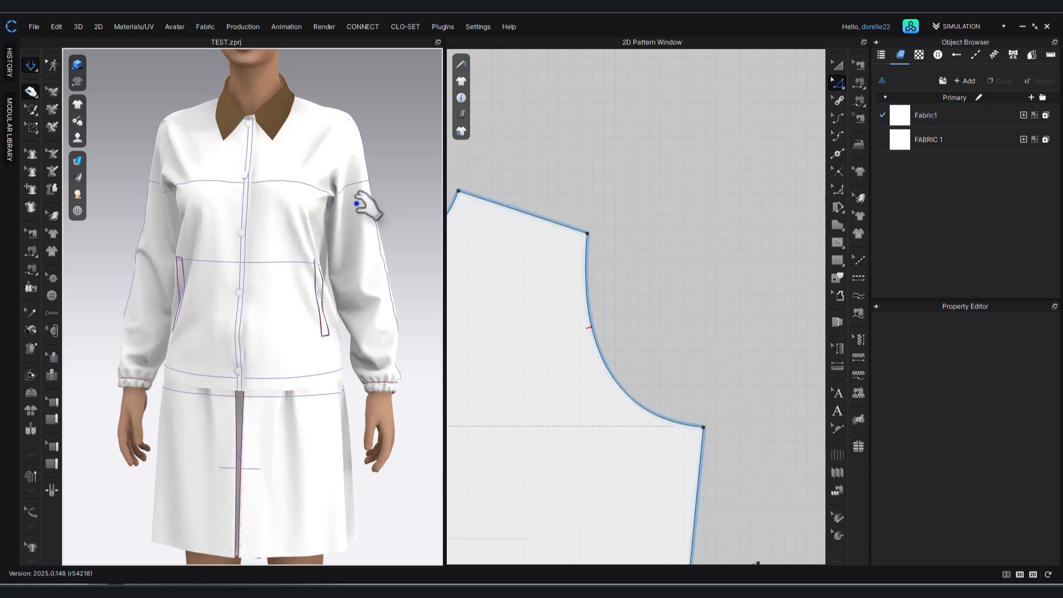
# Tug the Short FR_1 front panel around the bust and below it, working from the side of the avatar, to settle the drape.
pyautogui.scroll(-2, 381, 203)
pyautogui.moveTo(391, 214); pyautogui.dragTo(252, 220, button='right')
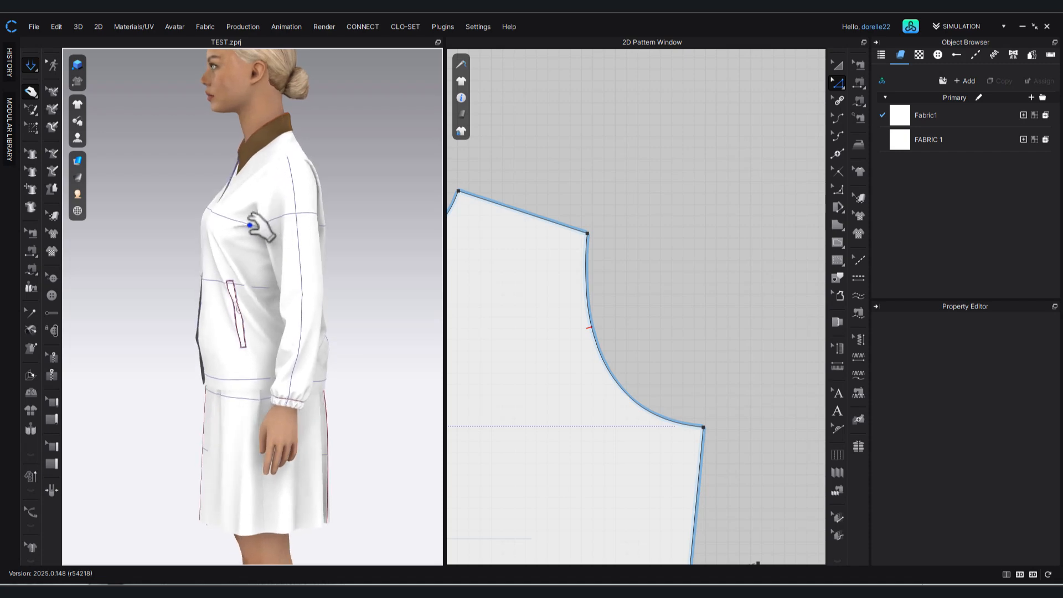
pyautogui.click(250, 220)
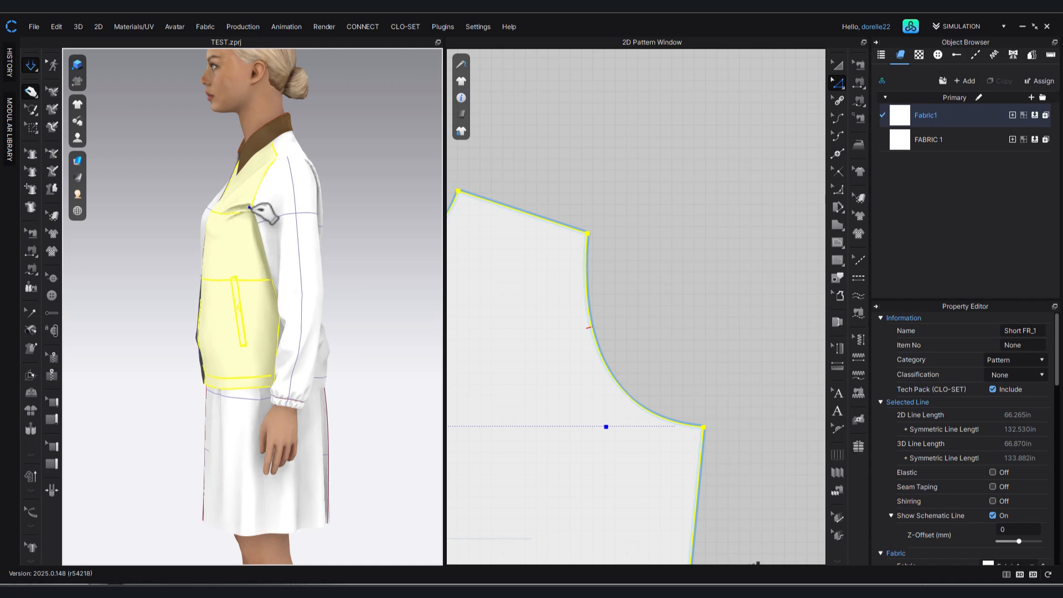
pyautogui.click(359, 216)
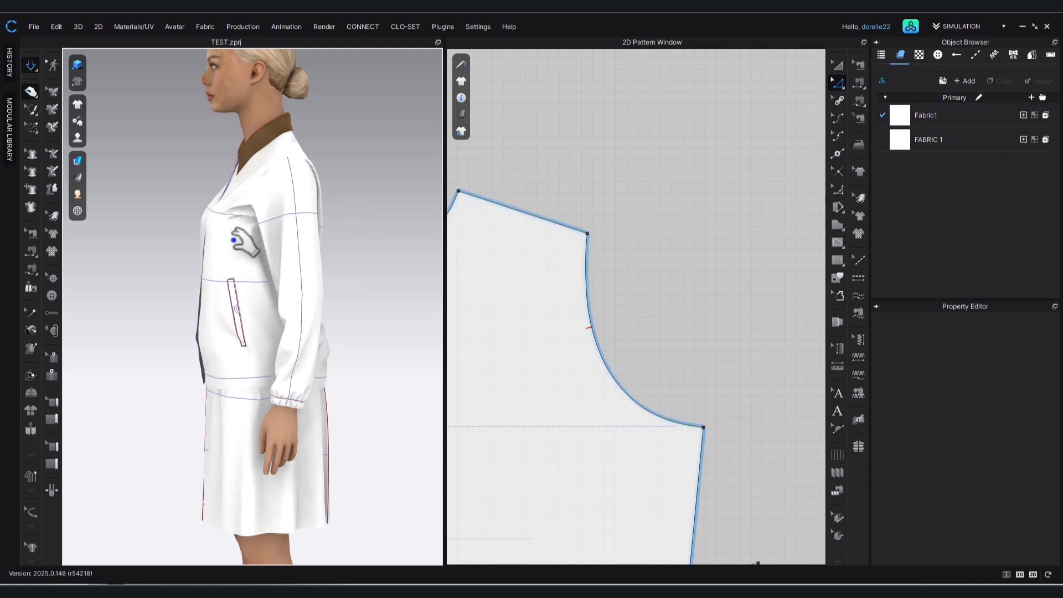
pyautogui.click(240, 254)
pyautogui.click(371, 189)
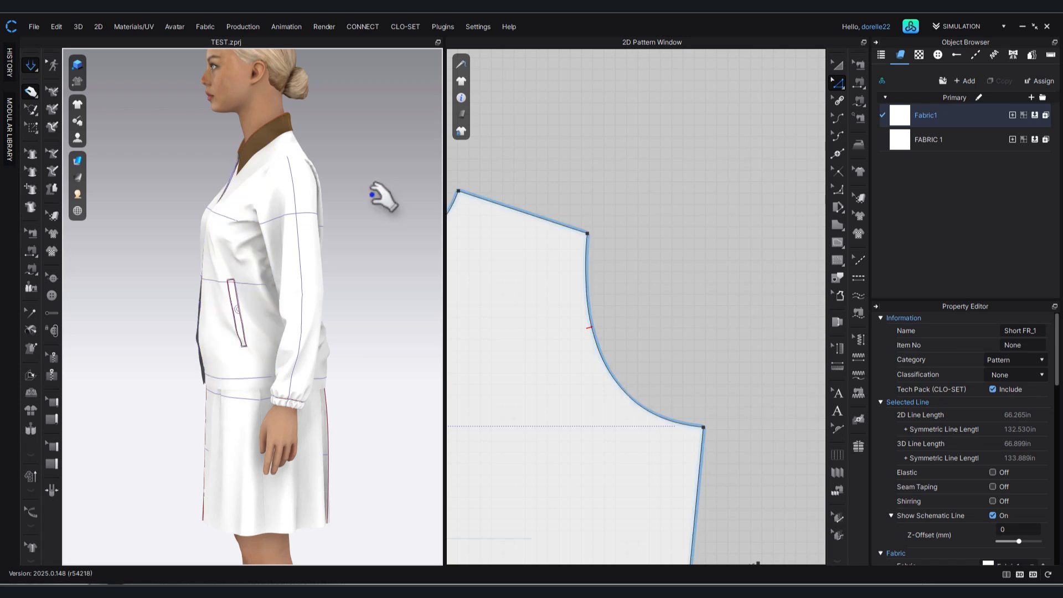
# Pull the Shirt FL front panel beside the armhole in the front view to smooth its drape.
pyautogui.moveTo(382, 214); pyautogui.dragTo(481, 214, button='right')
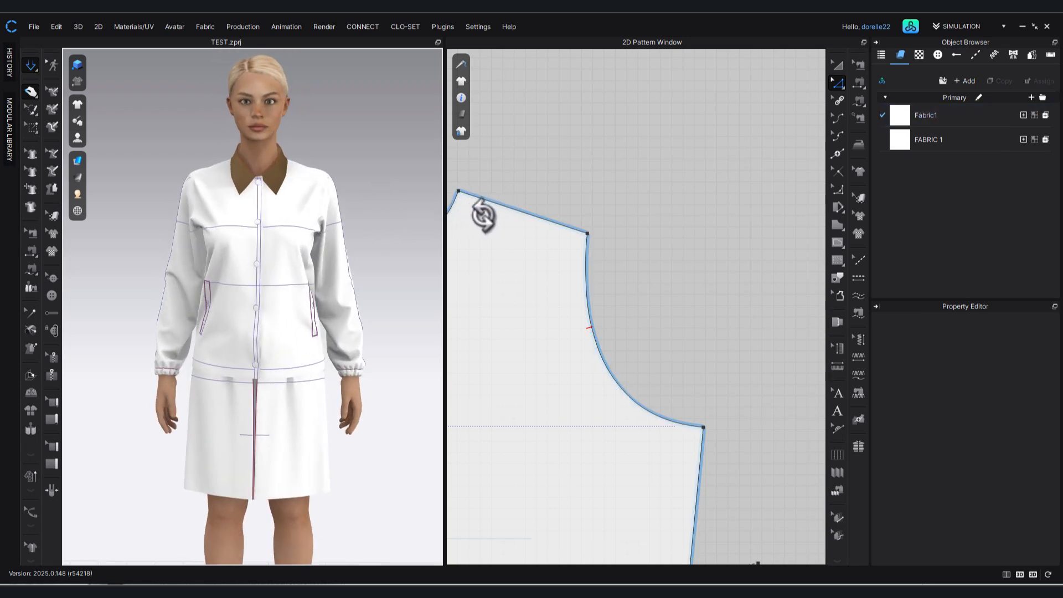
pyautogui.click(206, 240)
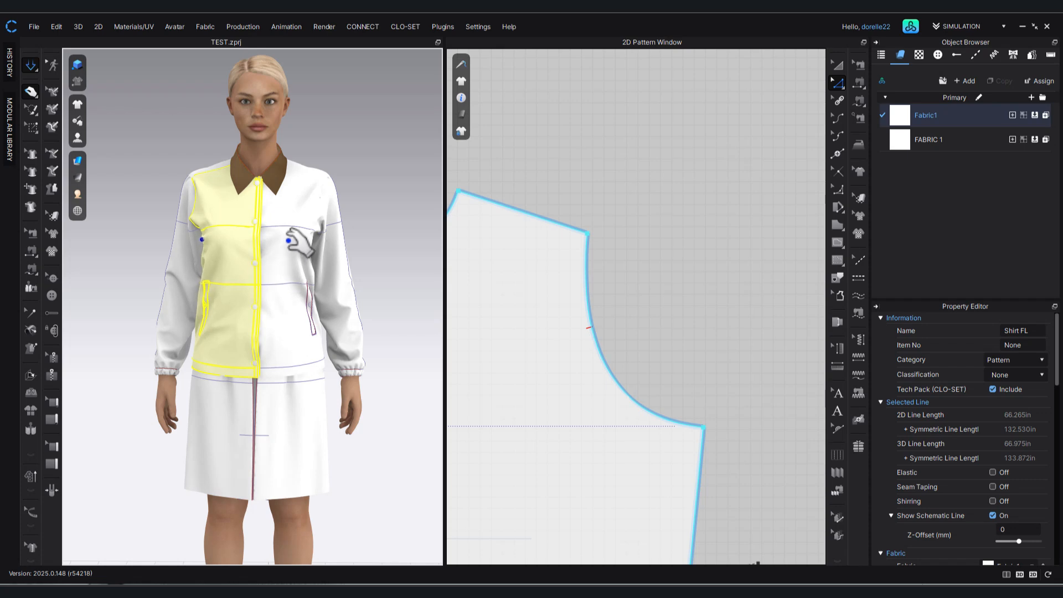
pyautogui.click(592, 160)
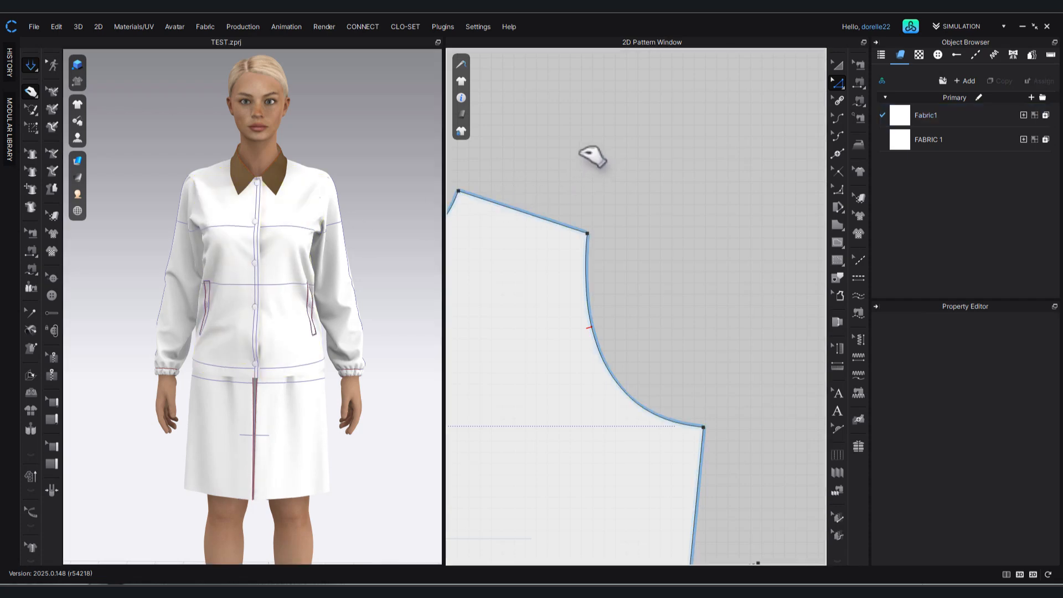
# Move the side seam of the jacket's front pattern outward by 0.2 in.
pyautogui.scroll(-5, 671, 261)
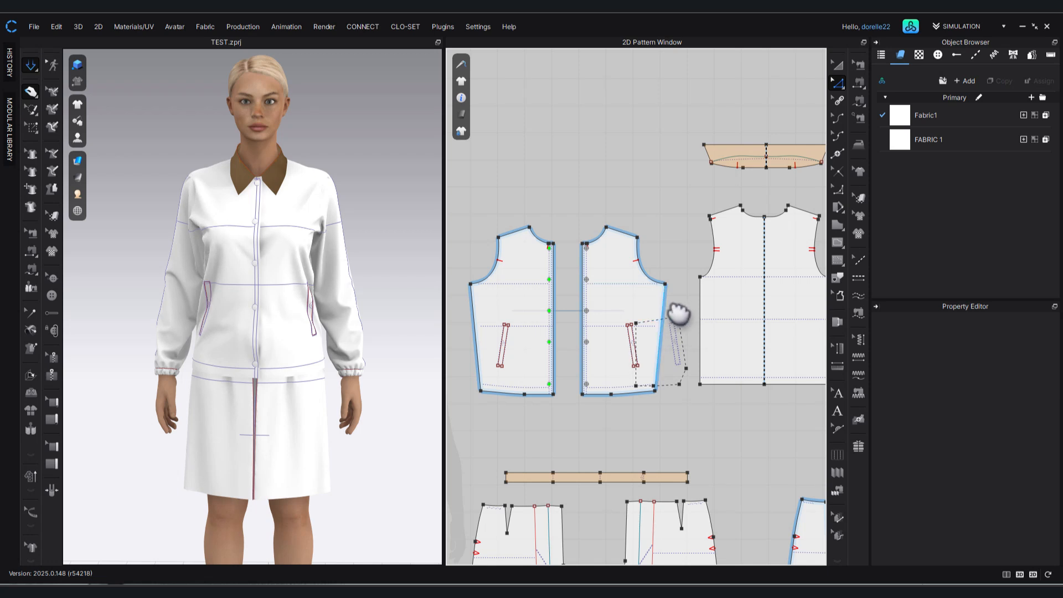
pyautogui.click(676, 314)
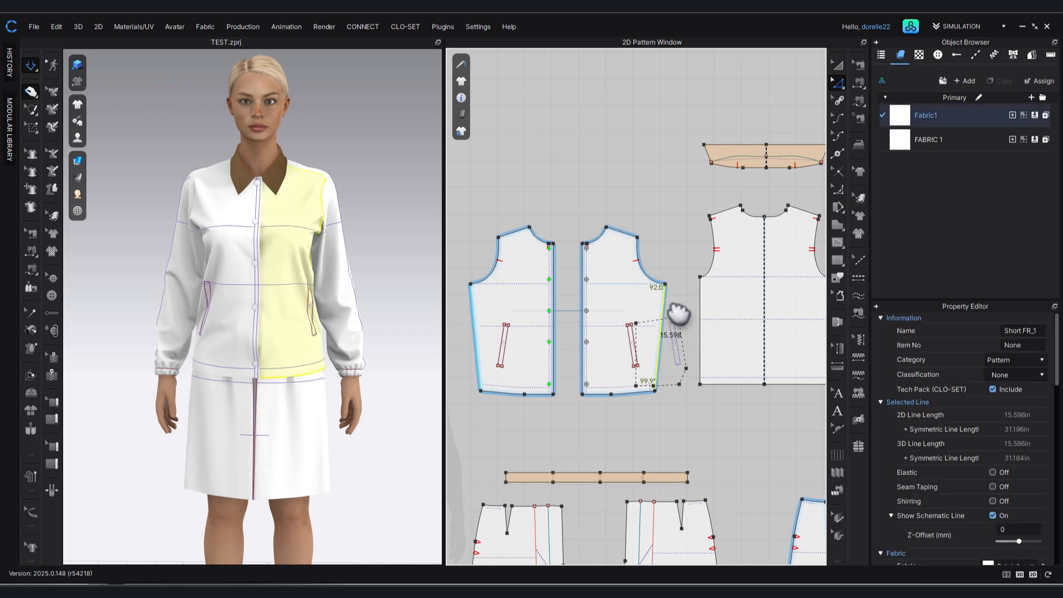
pyautogui.moveTo(680, 314); pyautogui.dragTo(682, 314)
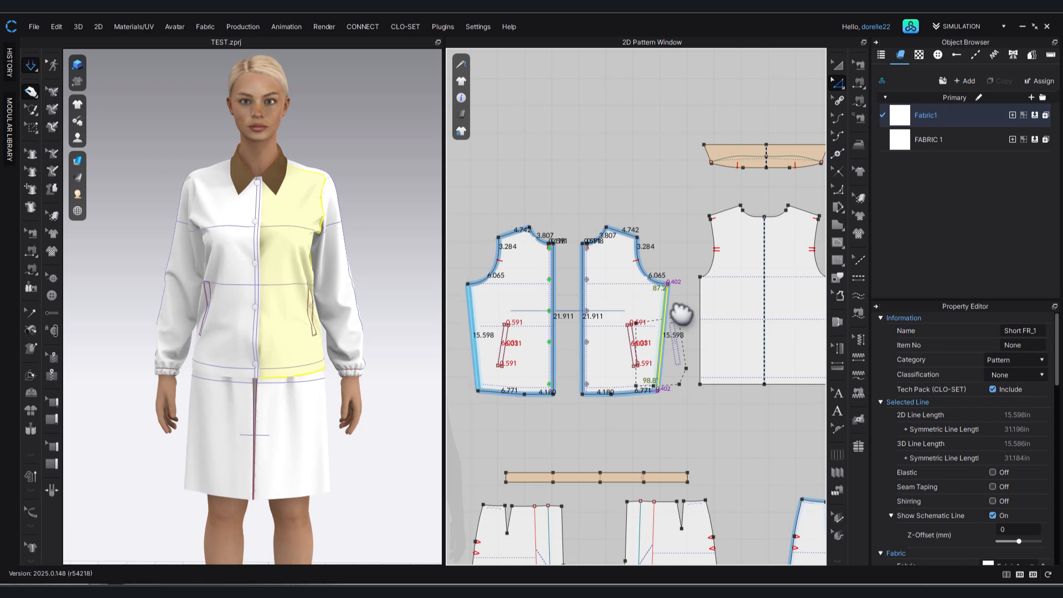
pyautogui.press('Return')
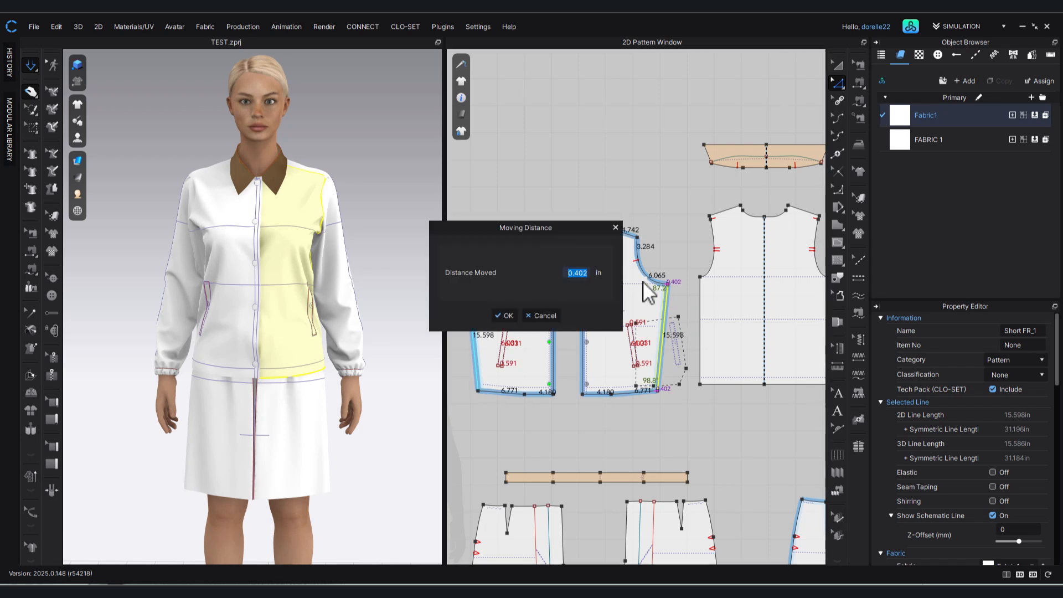
pyautogui.write('.25')
pyautogui.press('Return')
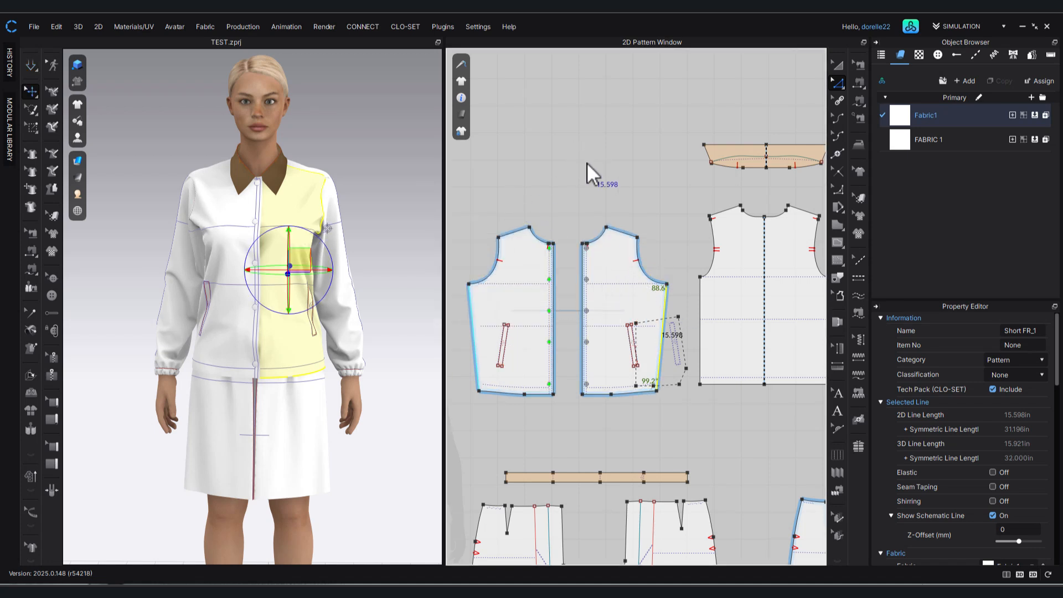
# Move the single-notch side's underarm corner of the SleeveR pattern outward by 0.25 in.
pyautogui.moveTo(587, 162); pyautogui.dragTo(366, 215, button='middle')
pyautogui.scroll(1, 370, 217)
pyautogui.scroll(-3, 543, 342)
pyautogui.moveTo(667, 349); pyautogui.dragTo(542, 377, button='middle')
pyautogui.moveTo(611, 331); pyautogui.dragTo(597, 322)
pyautogui.rightClick(597, 322)
pyautogui.write('.25')
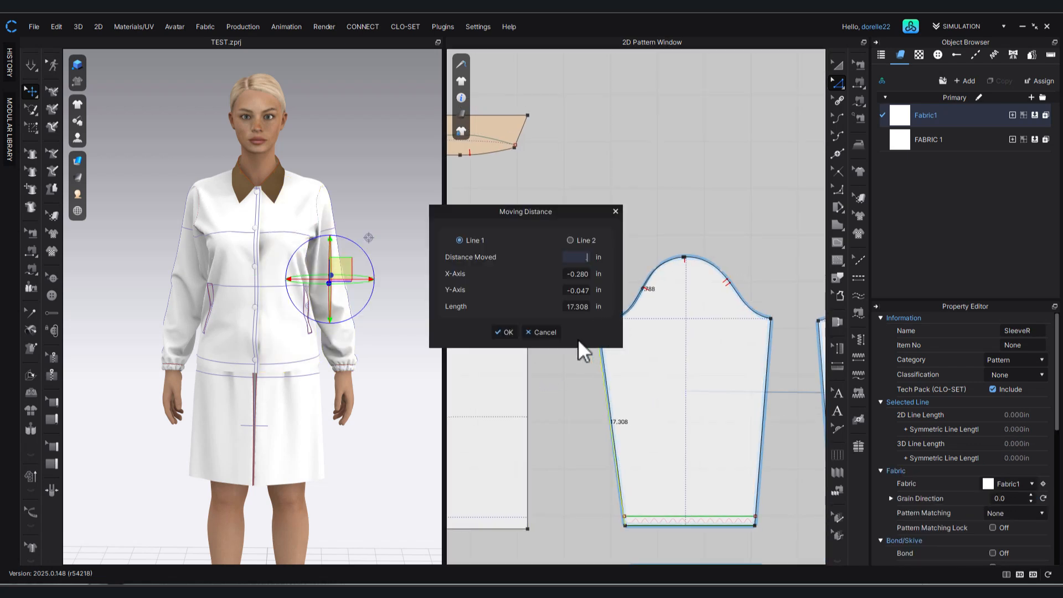
pyautogui.press('Return')
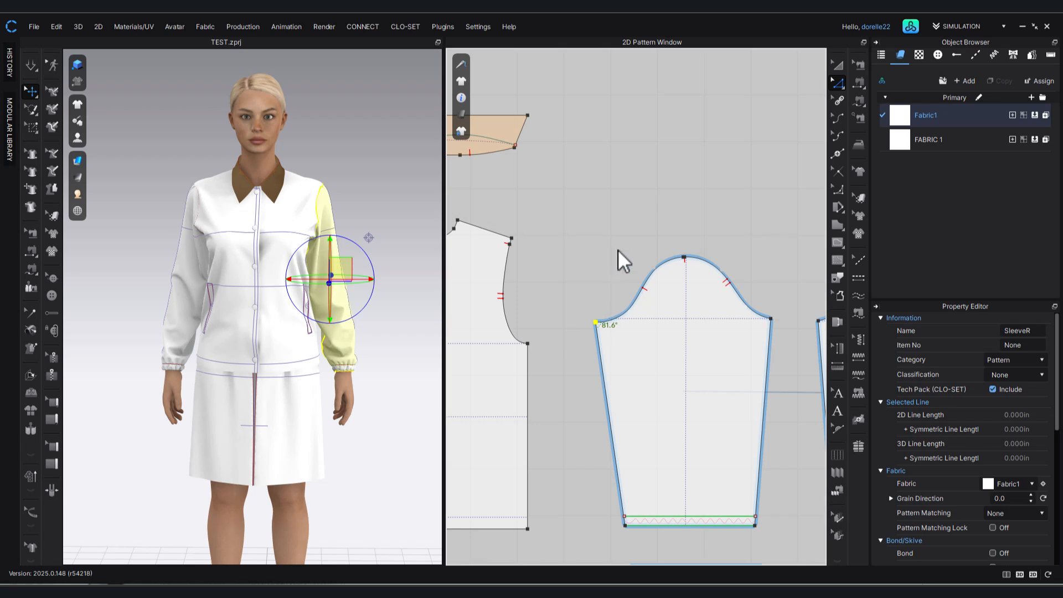
# Simulate the updated garment and tug both front panels at the chest and lower front to settle the fabric.
pyautogui.press('space')
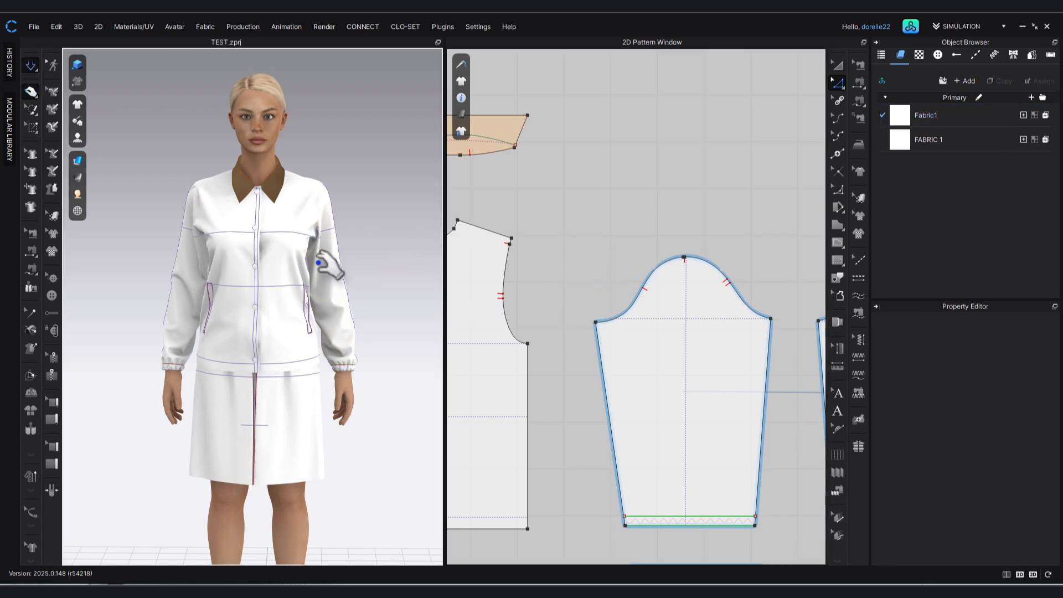
pyautogui.click(285, 243)
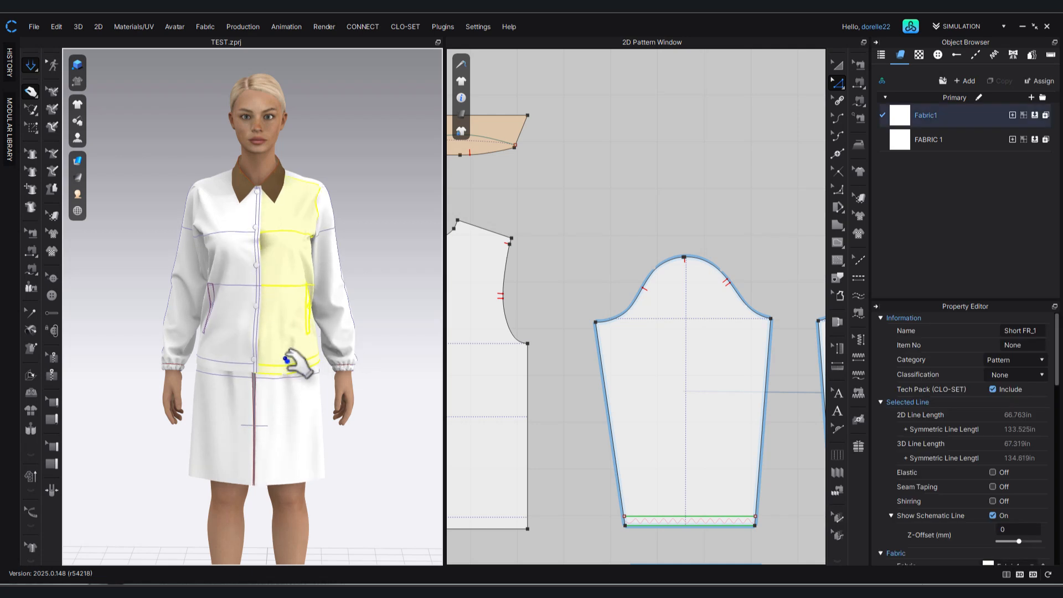
pyautogui.click(235, 306)
pyautogui.moveTo(208, 243); pyautogui.dragTo(266, 240)
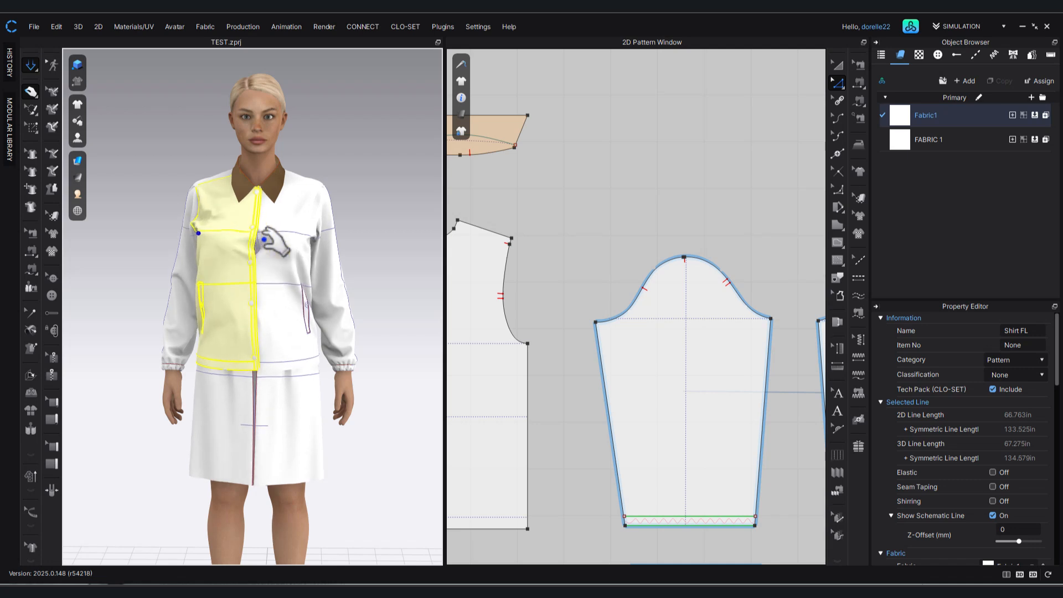
pyautogui.click(252, 248)
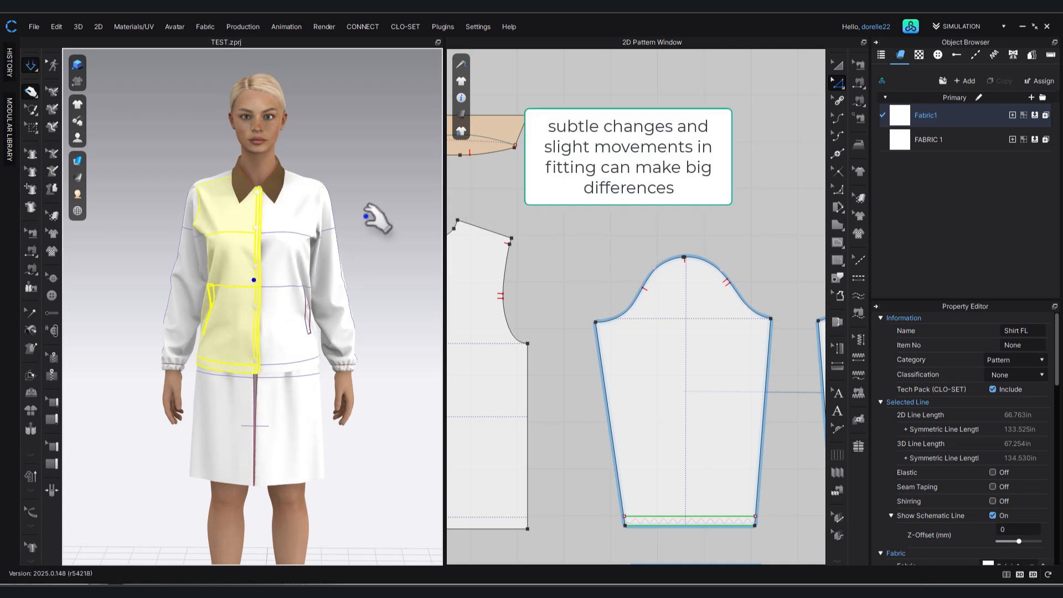
pyautogui.click(362, 238)
# Pull the Short FR_1 hem, both front panels at the bust and the Shirt FL shoulder area to even out the front.
pyautogui.moveTo(373, 239); pyautogui.dragTo(844, 230, button='right')
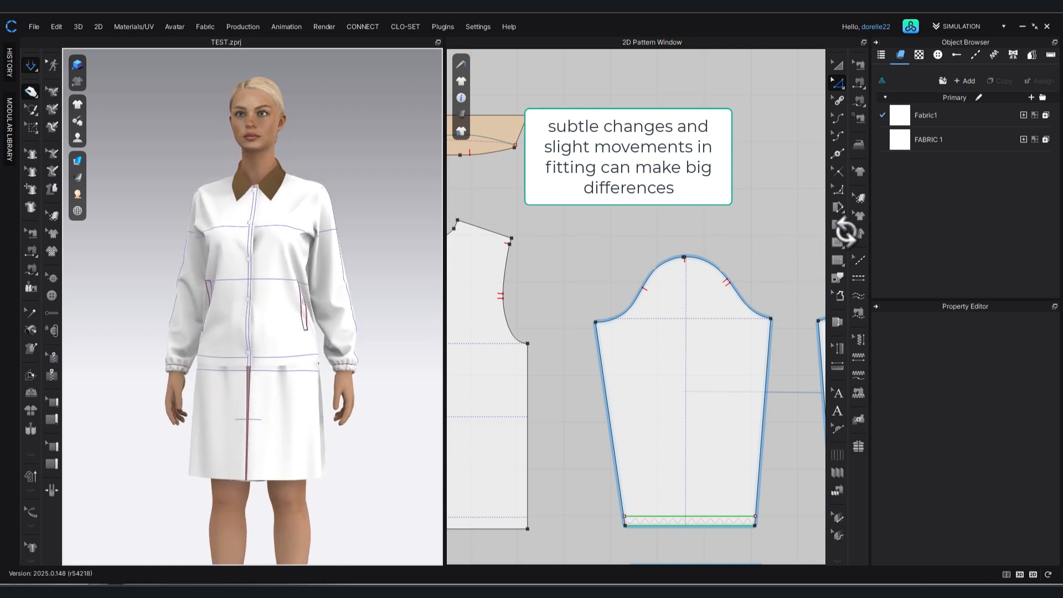
pyautogui.click(326, 359)
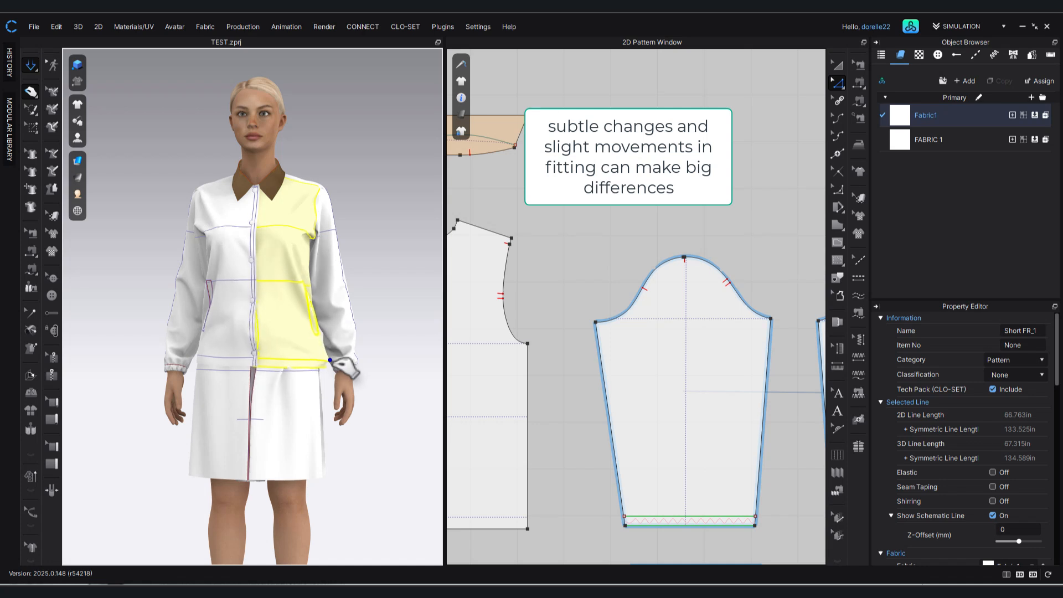
pyautogui.moveTo(332, 368); pyautogui.dragTo(252, 363)
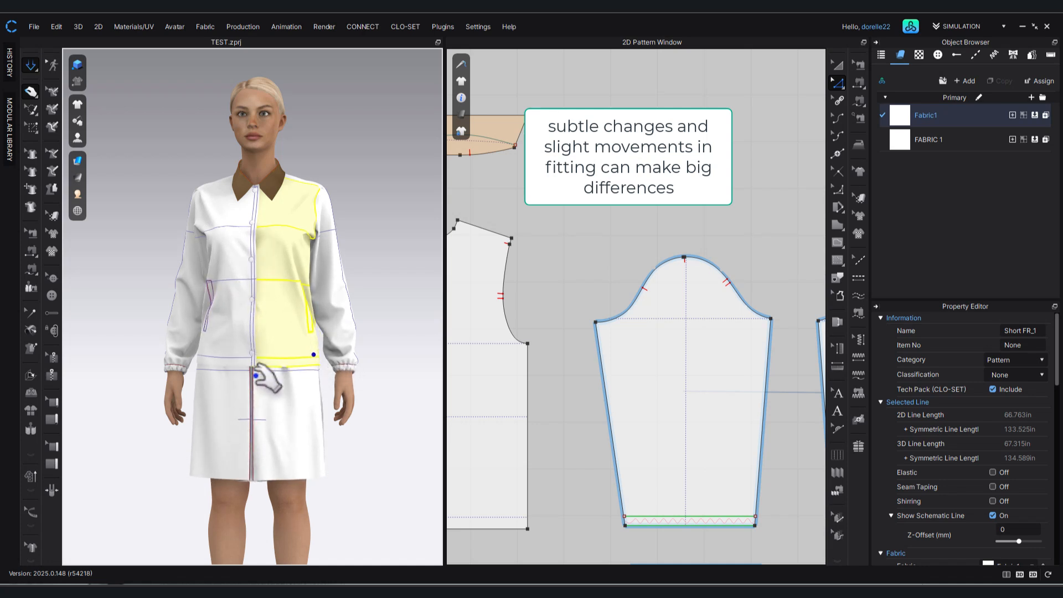
pyautogui.click(238, 238)
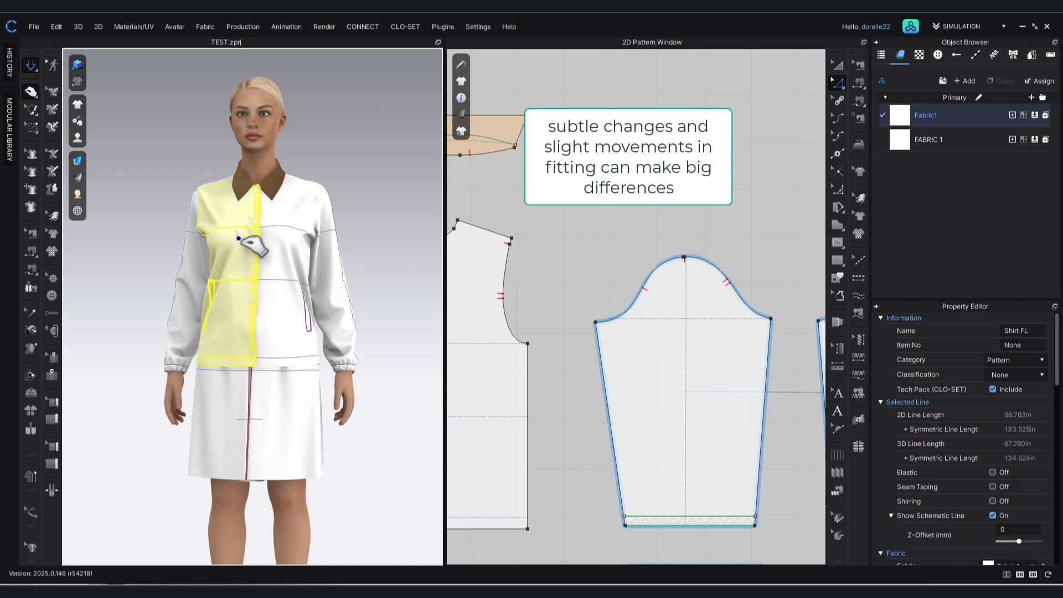
pyautogui.click(279, 241)
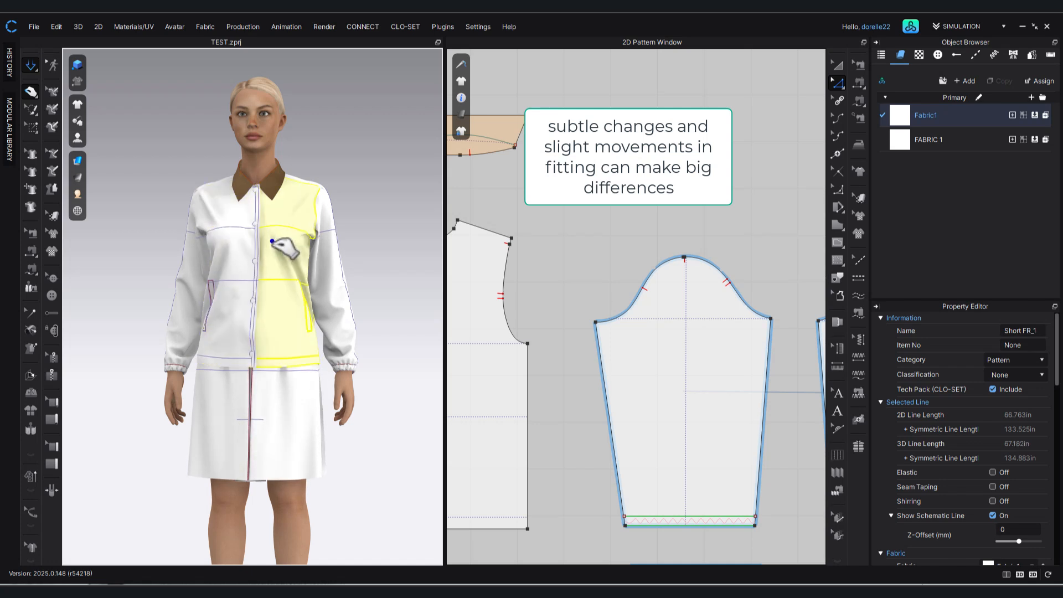
pyautogui.click(360, 206)
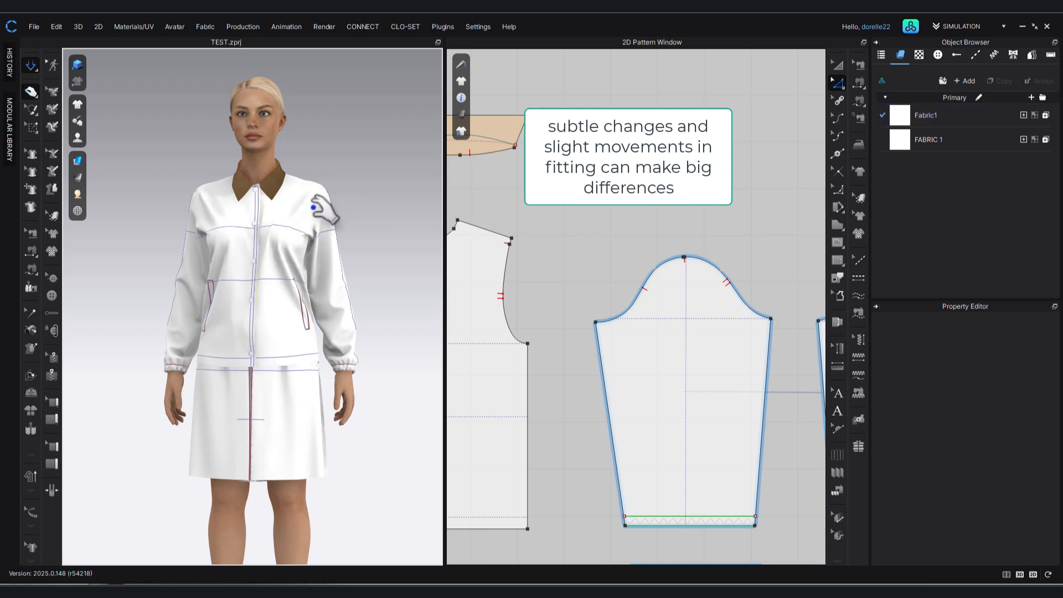
pyautogui.click(204, 193)
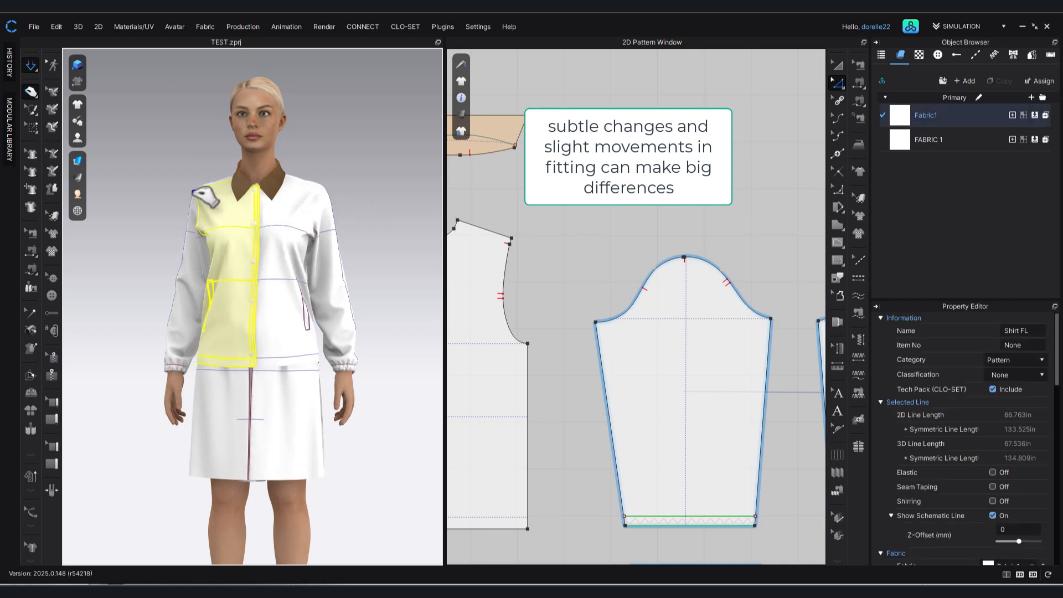
pyautogui.click(370, 174)
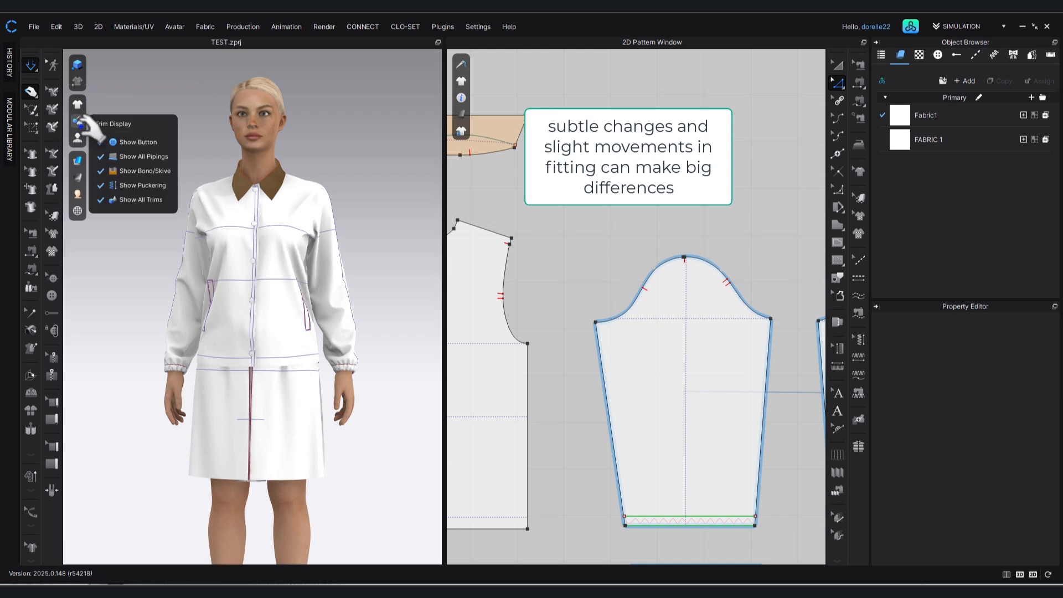
# Display the Stress Map on the draped garment.
pyautogui.moveTo(78, 138)
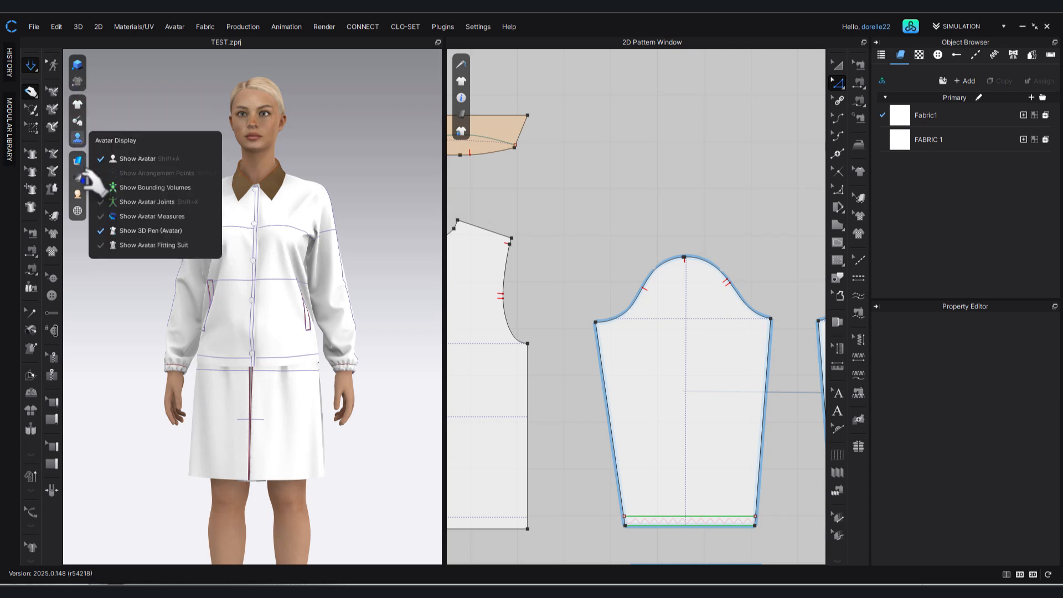
pyautogui.moveTo(80, 180)
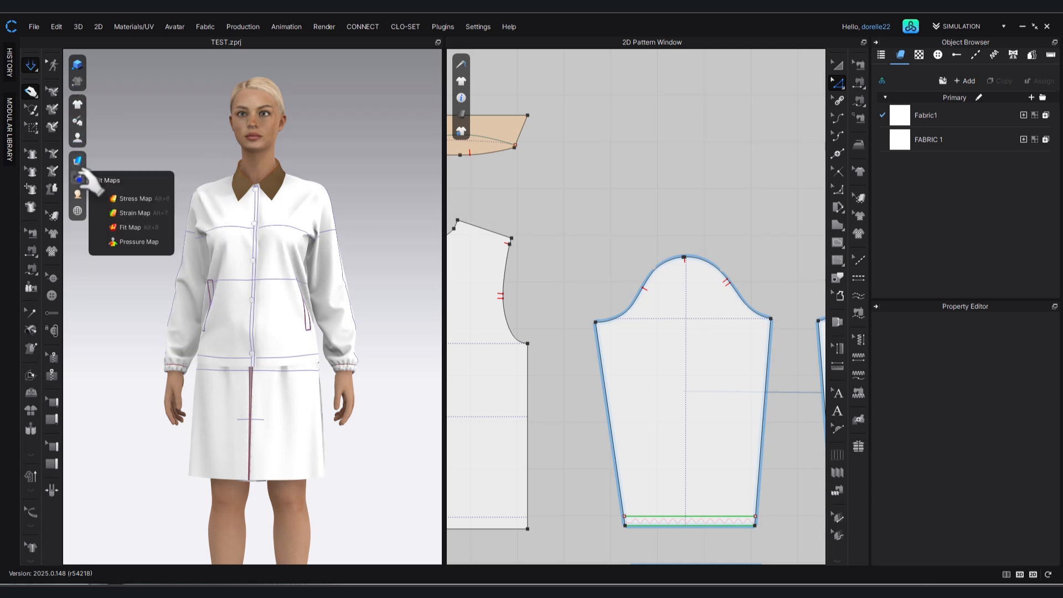
pyautogui.click(133, 198)
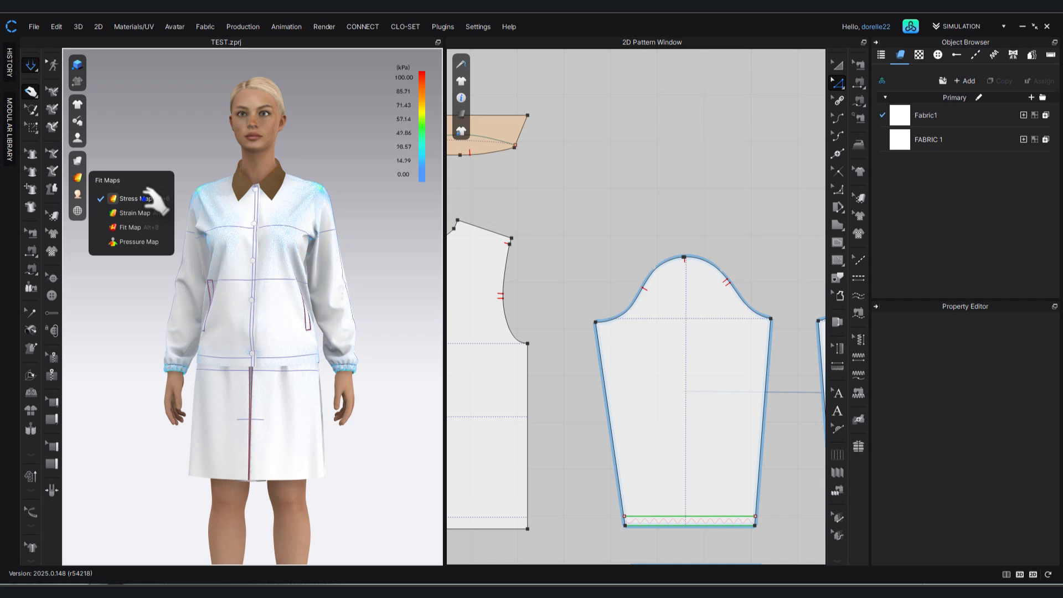
# Examine the stress colours on the jacket's shoulders, sleeve caps, armholes and back from several angles.
pyautogui.moveTo(386, 280); pyautogui.dragTo(346, 237, button='right')
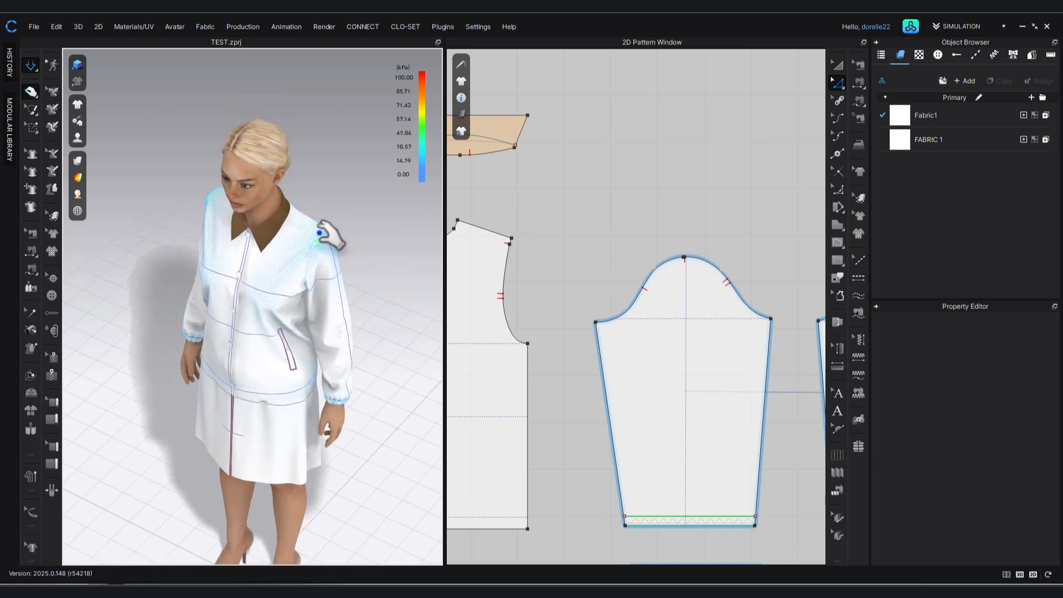
pyautogui.moveTo(342, 190); pyautogui.dragTo(526, 160, button='right')
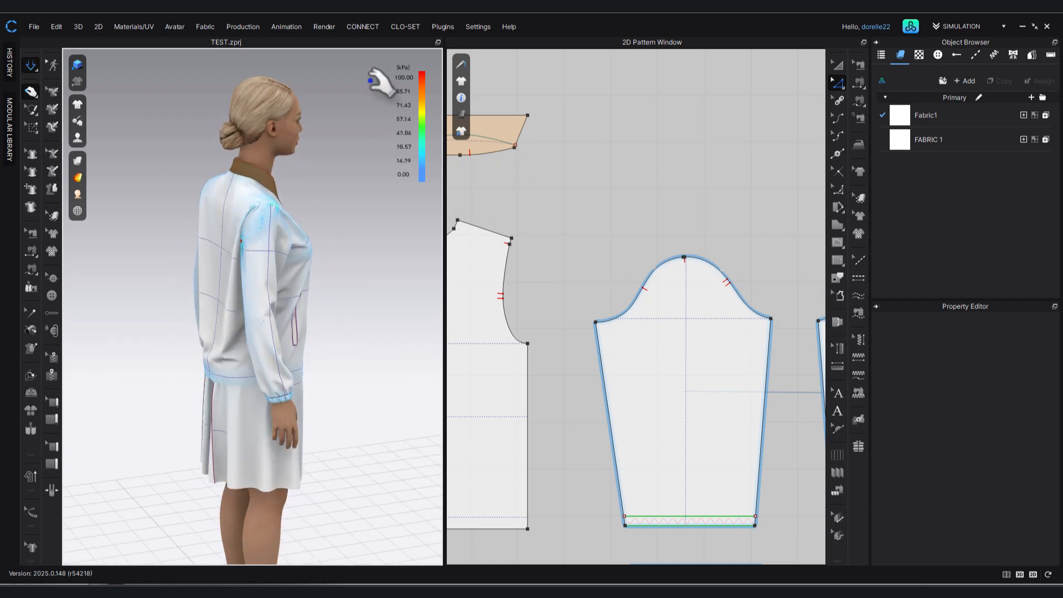
pyautogui.scroll(3, 310, 191)
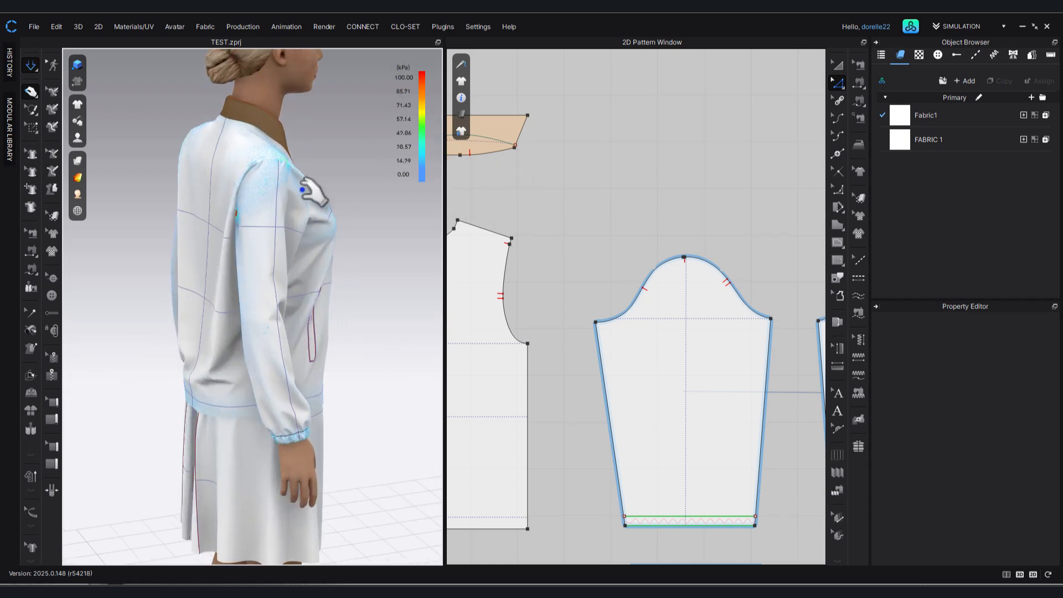
pyautogui.scroll(3, 304, 190)
pyautogui.moveTo(314, 190); pyautogui.dragTo(310, 477, button='middle')
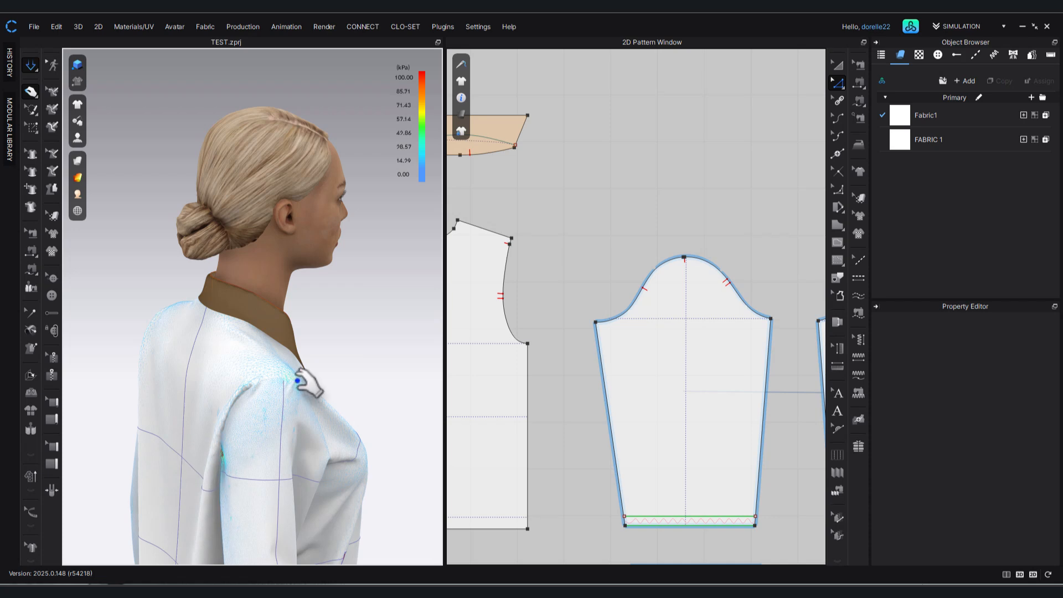
pyautogui.scroll(1, 307, 382)
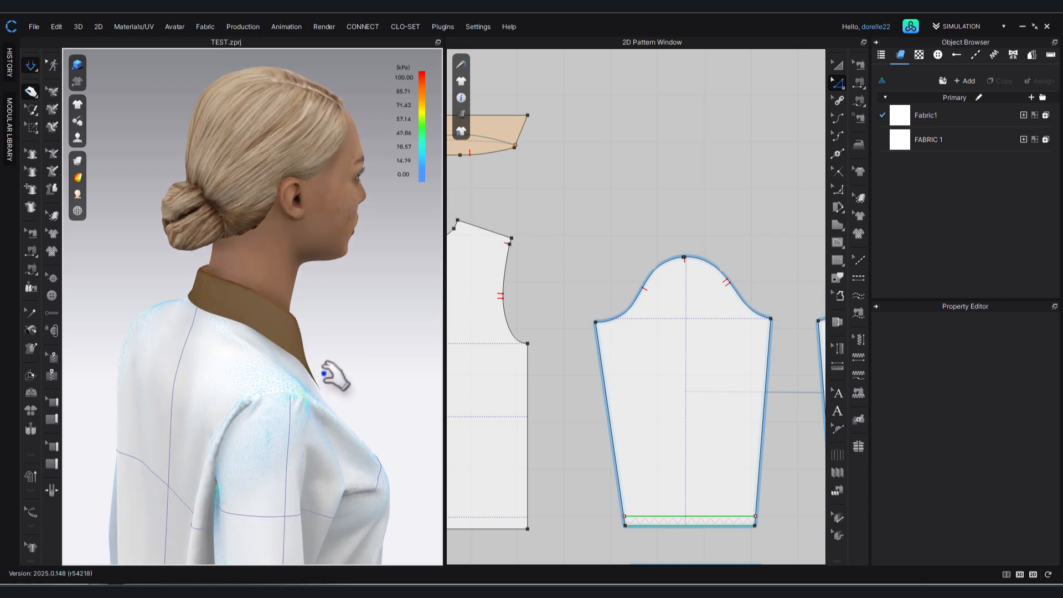
pyautogui.moveTo(332, 362); pyautogui.dragTo(151, 380, button='right')
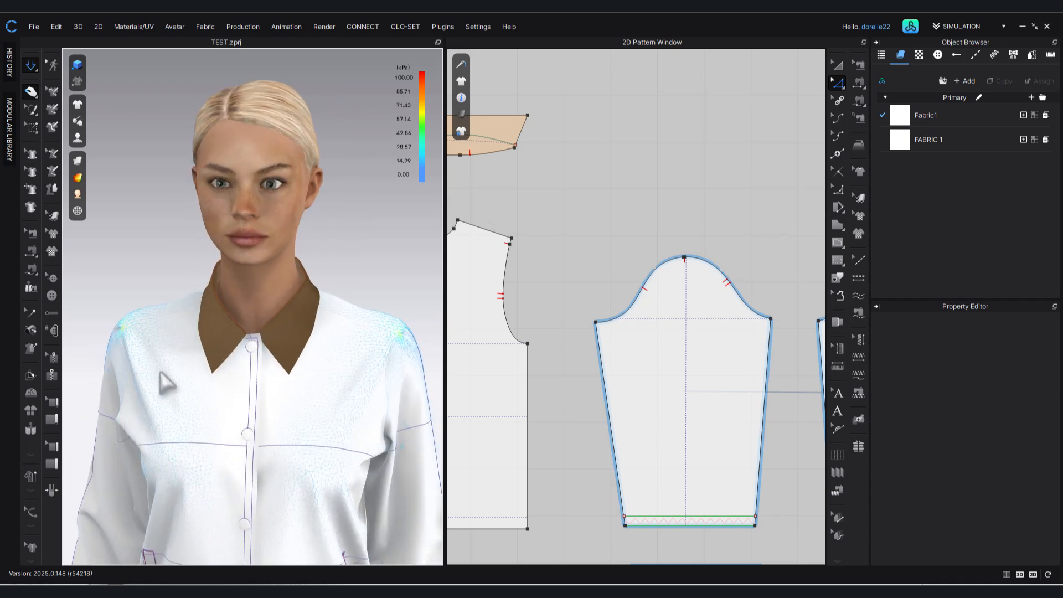
# Examine the Stress Map on the jacket's front, cuffs and back and the skirt's back panels from several angles.
pyautogui.moveTo(257, 397); pyautogui.dragTo(245, 186, button='middle')
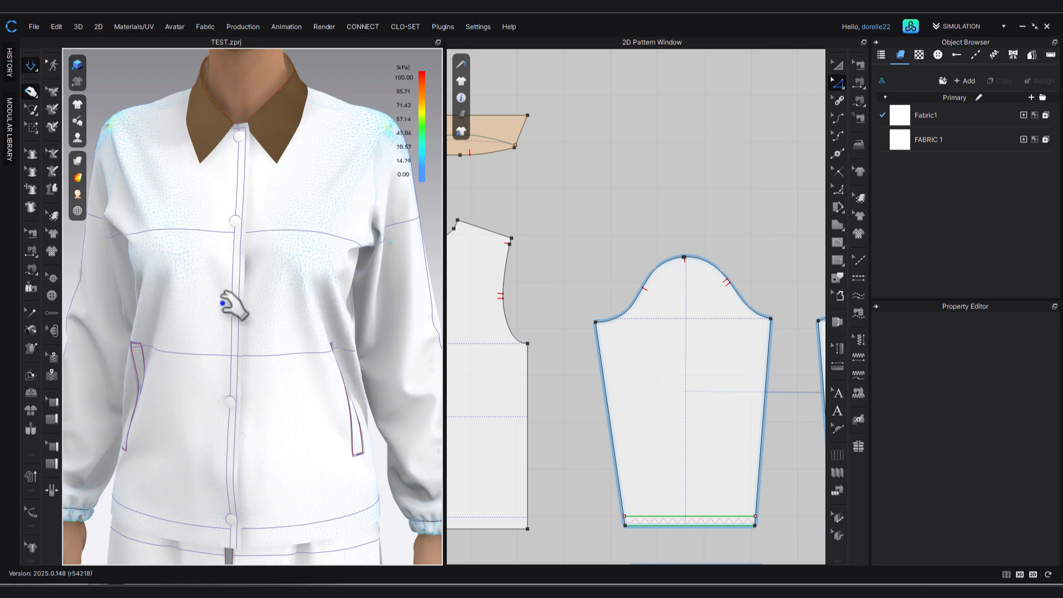
pyautogui.moveTo(270, 396); pyautogui.dragTo(250, 231, button='middle')
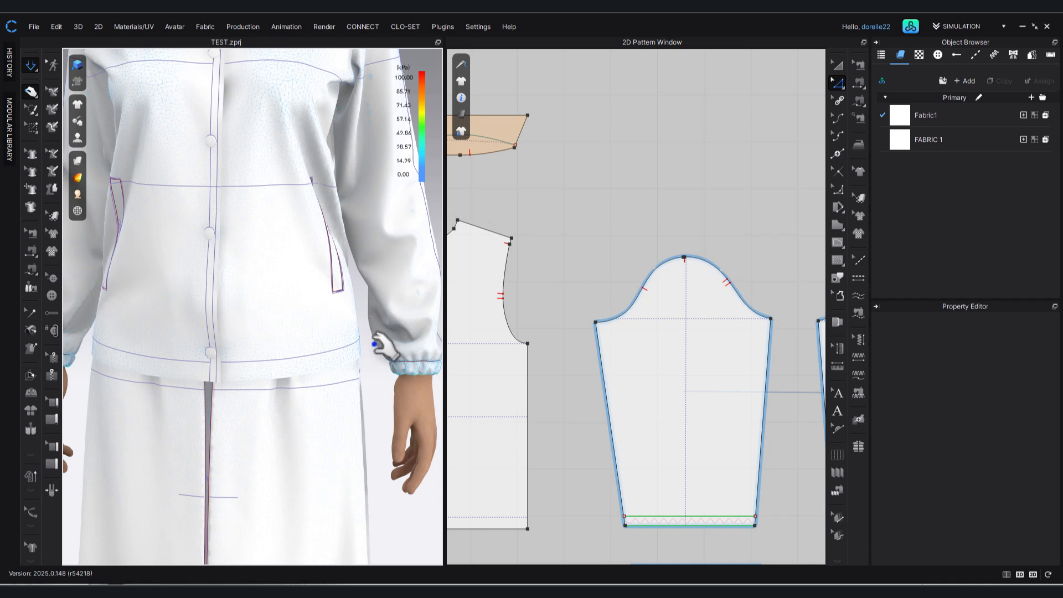
pyautogui.scroll(-3, 382, 358)
pyautogui.scroll(-4, 382, 359)
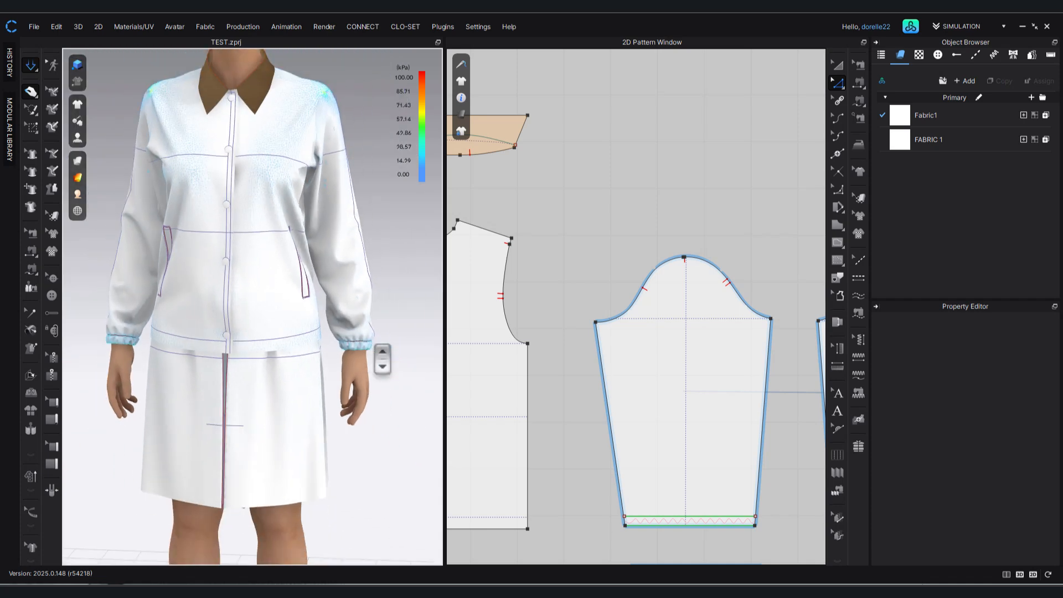
pyautogui.moveTo(302, 315); pyautogui.dragTo(101, 284, button='right')
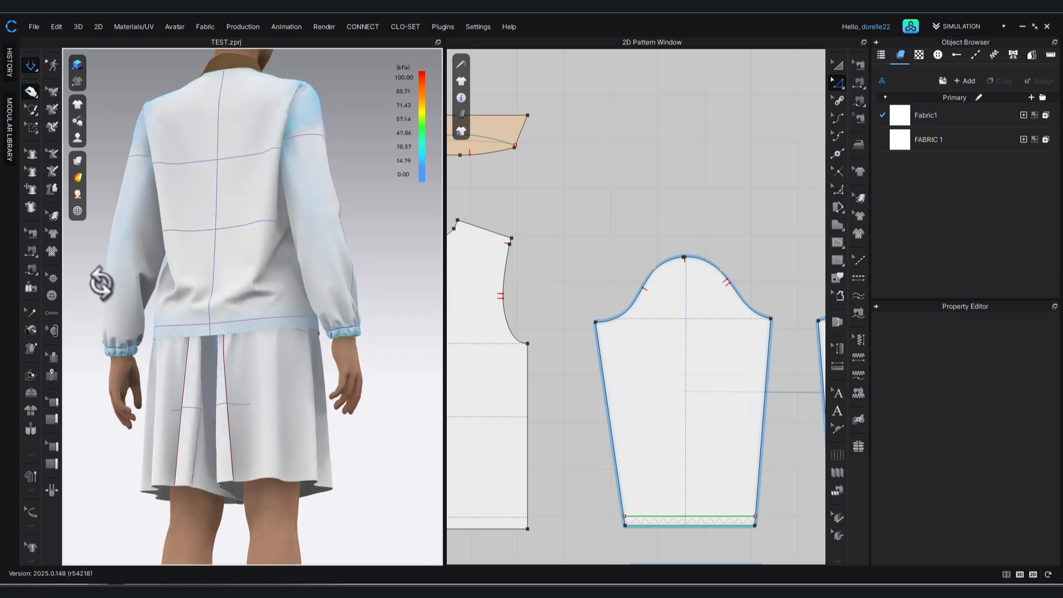
pyautogui.click(195, 482)
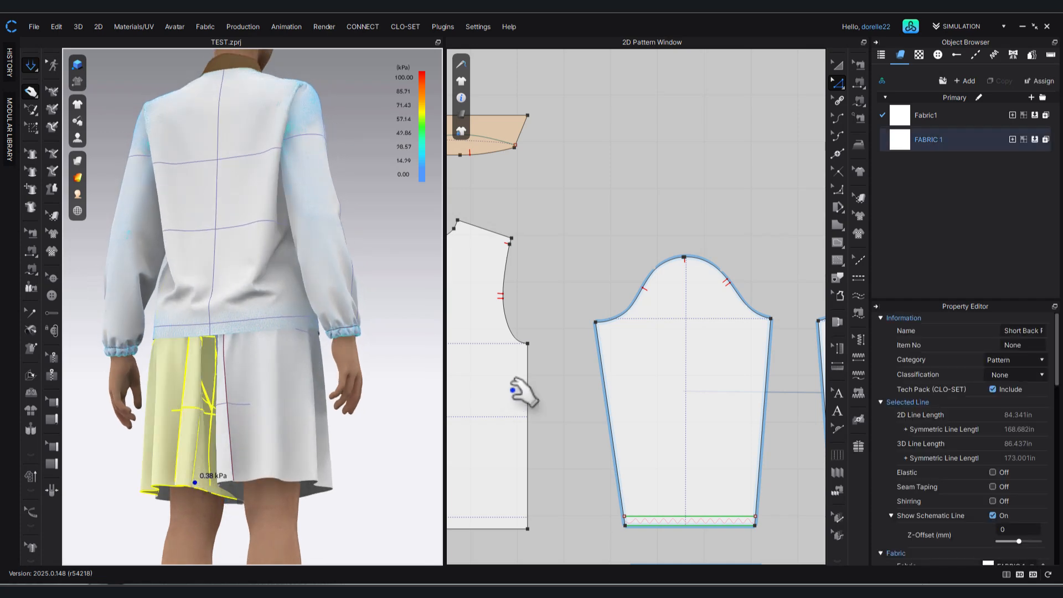
pyautogui.click(486, 238)
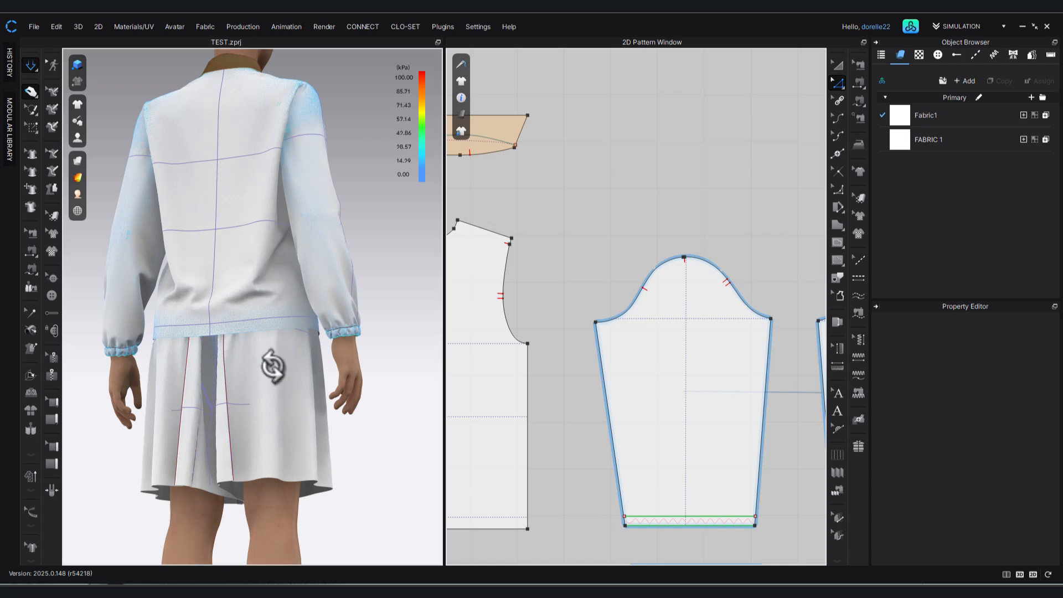
pyautogui.moveTo(277, 368); pyautogui.dragTo(492, 419, button='right')
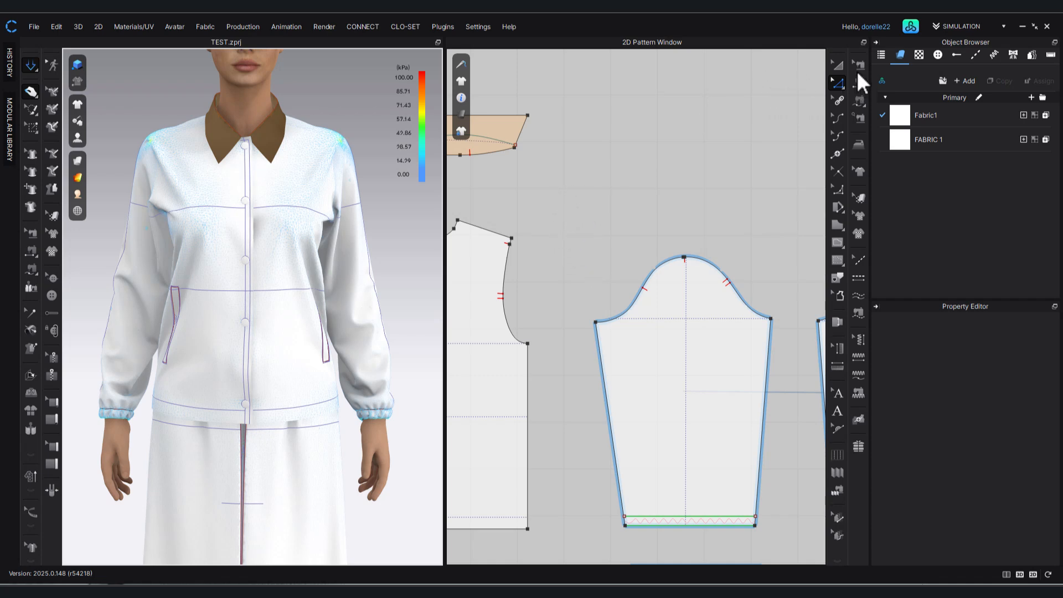
# Select the Collar pattern and review its fabric and Bond/Skive properties.
pyautogui.click(837, 65)
pyautogui.moveTo(656, 154); pyautogui.dragTo(807, 207, button='right')
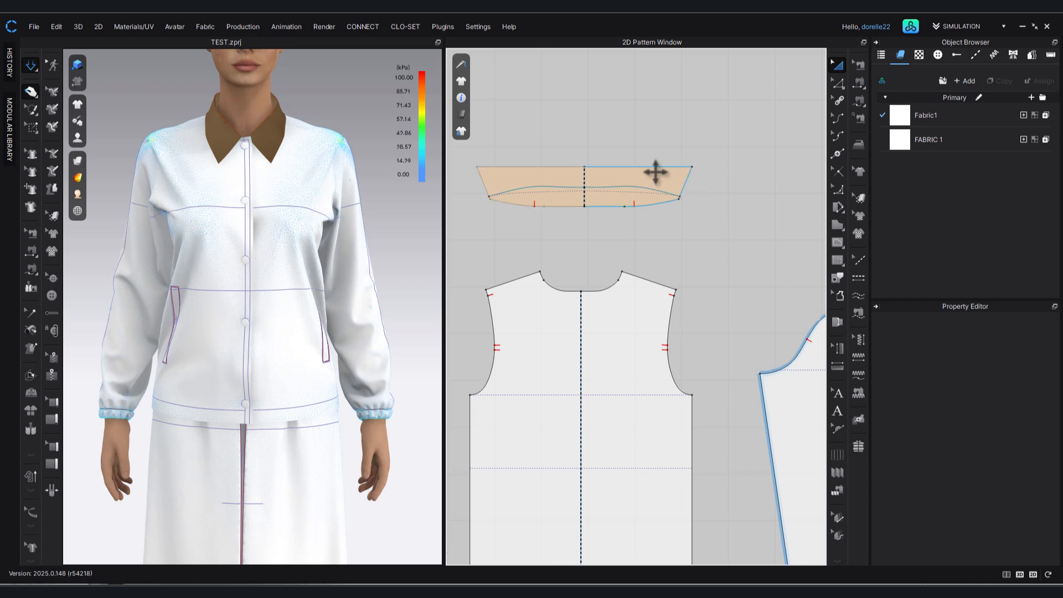
pyautogui.click(655, 173)
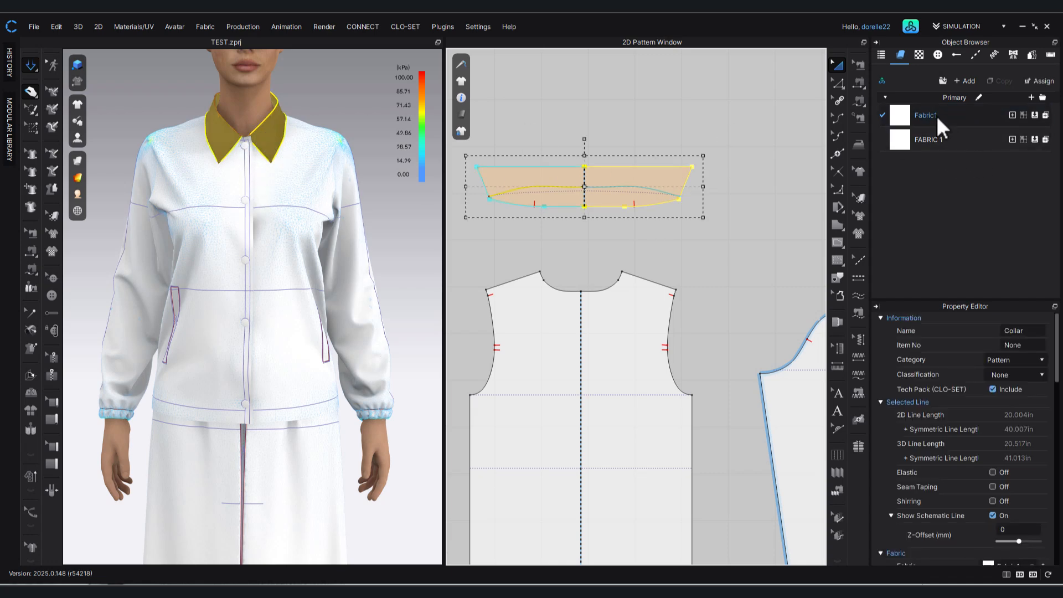
pyautogui.scroll(-2, 960, 442)
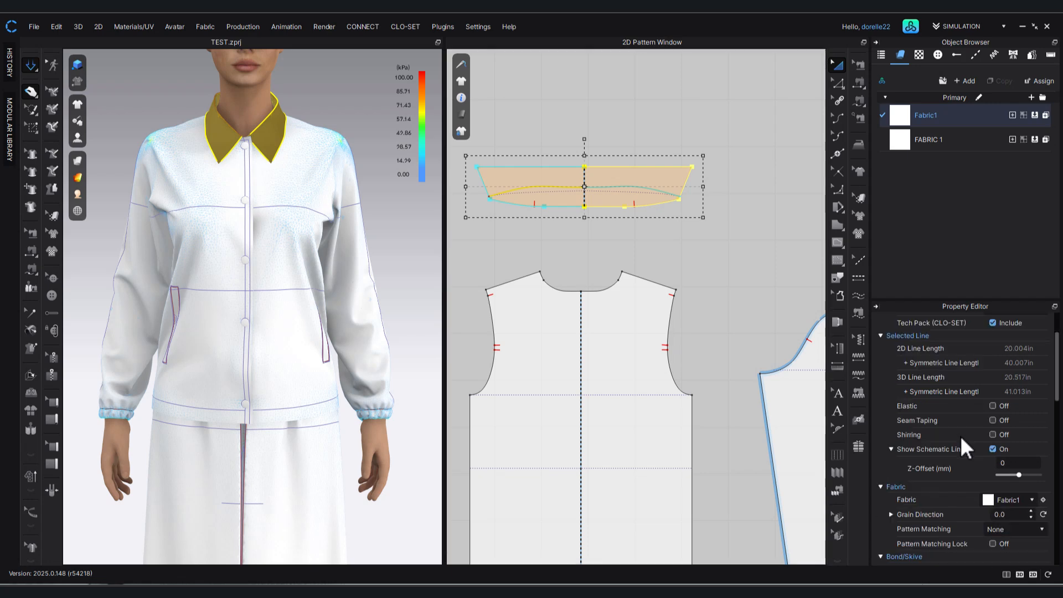
pyautogui.scroll(-1, 967, 424)
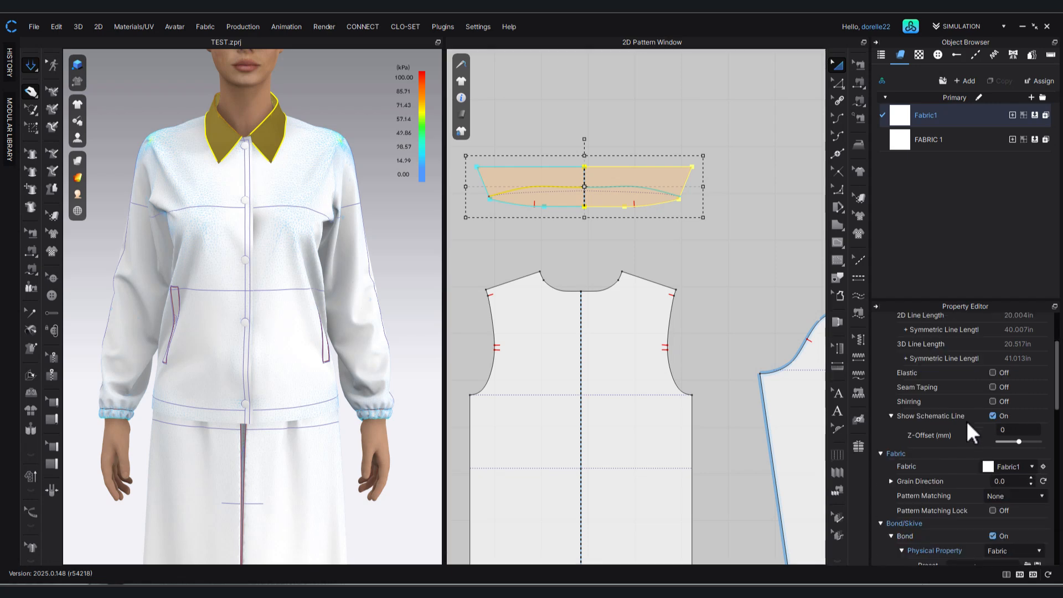
pyautogui.scroll(-1, 968, 422)
pyautogui.scroll(-1, 969, 425)
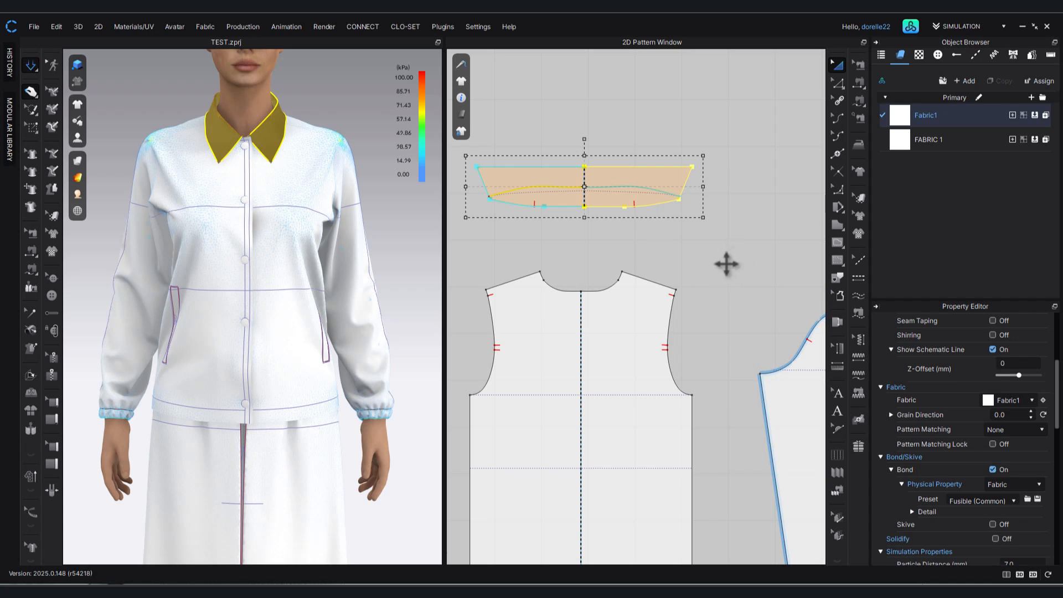
# Create a Layer Clone (Over) of the collar, place it about 5.5 in above the original and assign FABRIC 1 to the copy.
pyautogui.rightClick(632, 178)
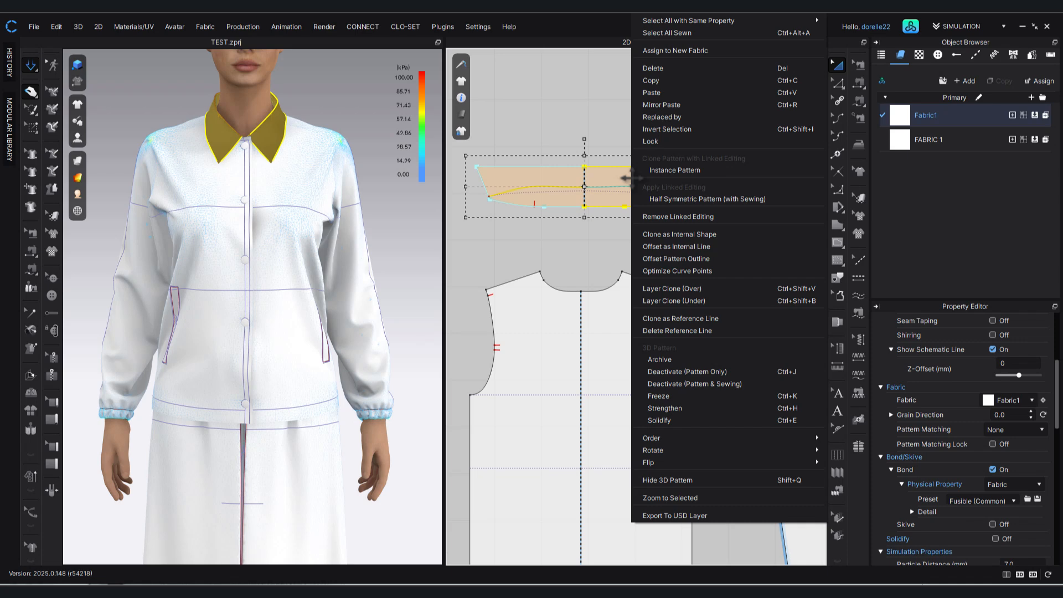
pyautogui.click(714, 287)
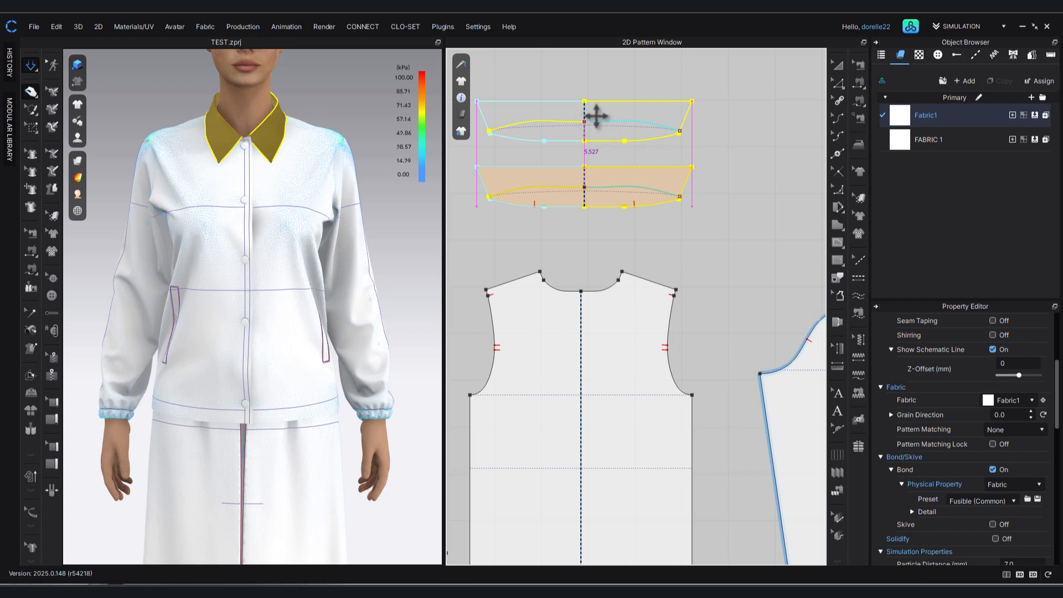
pyautogui.click(595, 113)
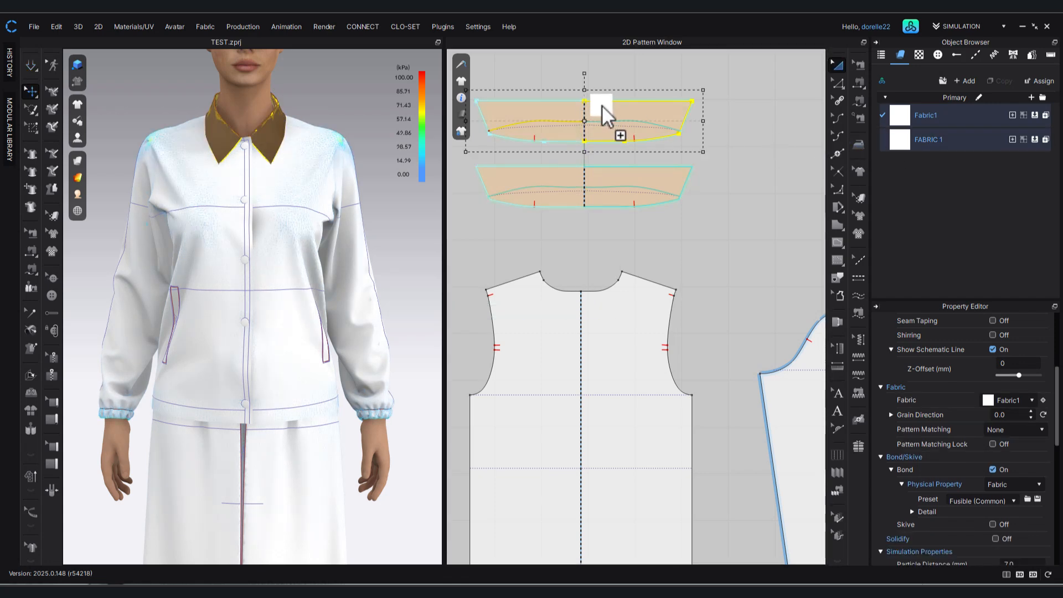
pyautogui.moveTo(607, 107); pyautogui.dragTo(606, 107)
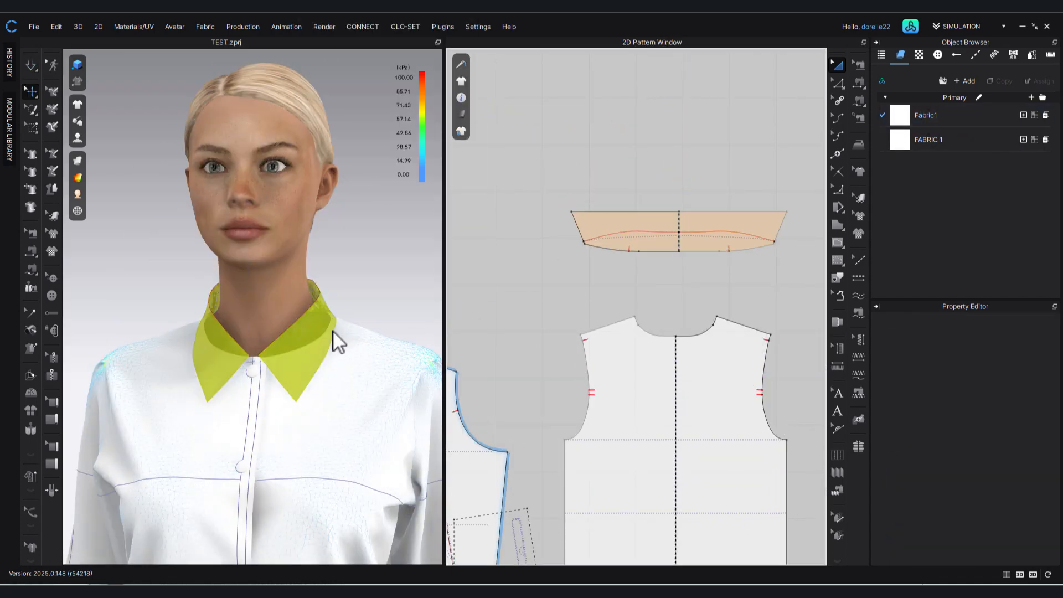
# Set the collar's simulation layer to 0.
pyautogui.click(320, 321)
pyautogui.rightClick(320, 321)
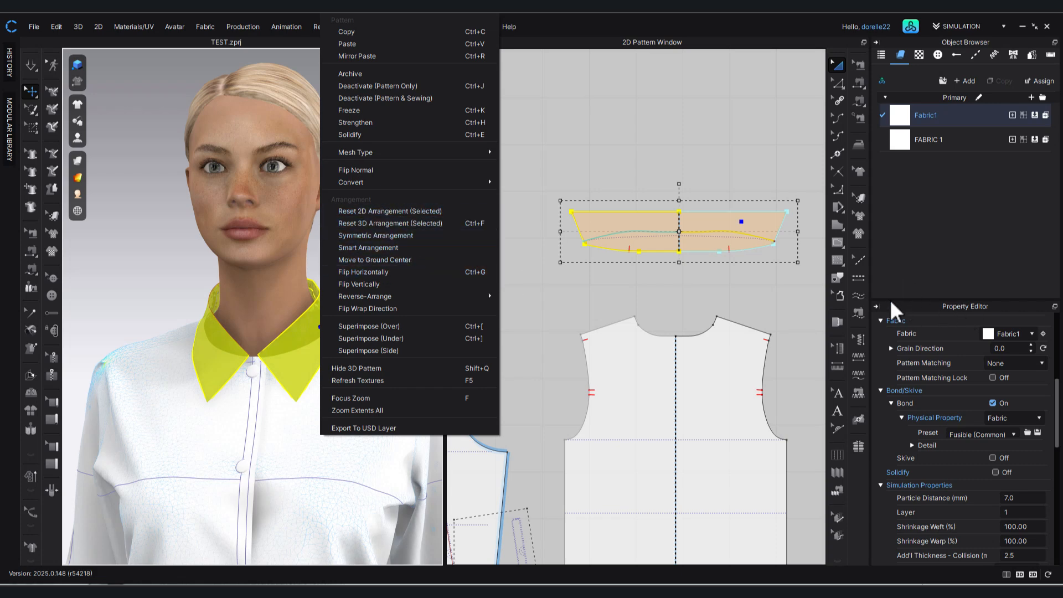
pyautogui.click(1017, 507)
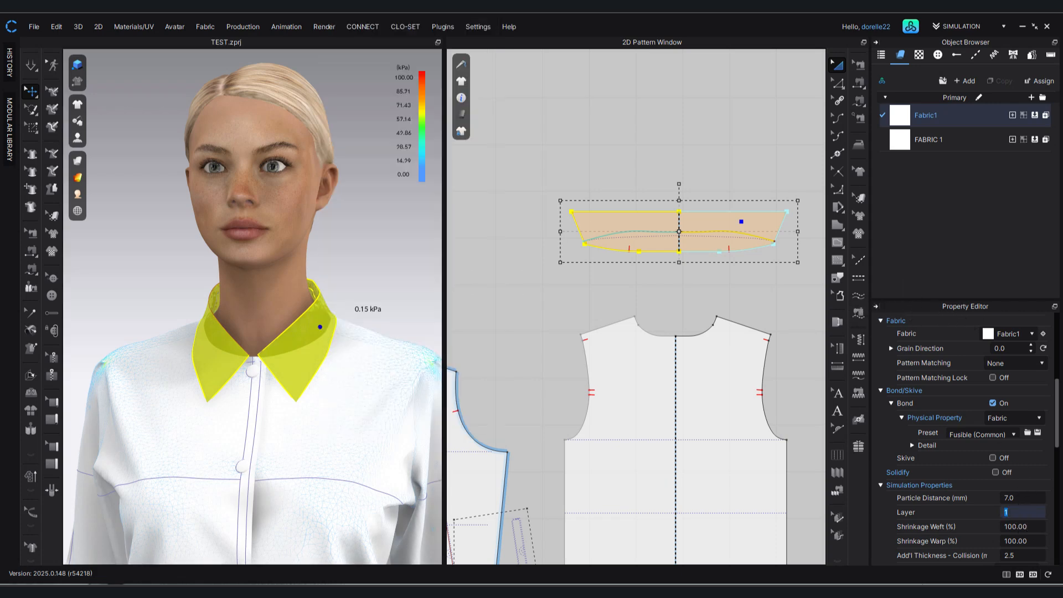
pyautogui.press('Return')
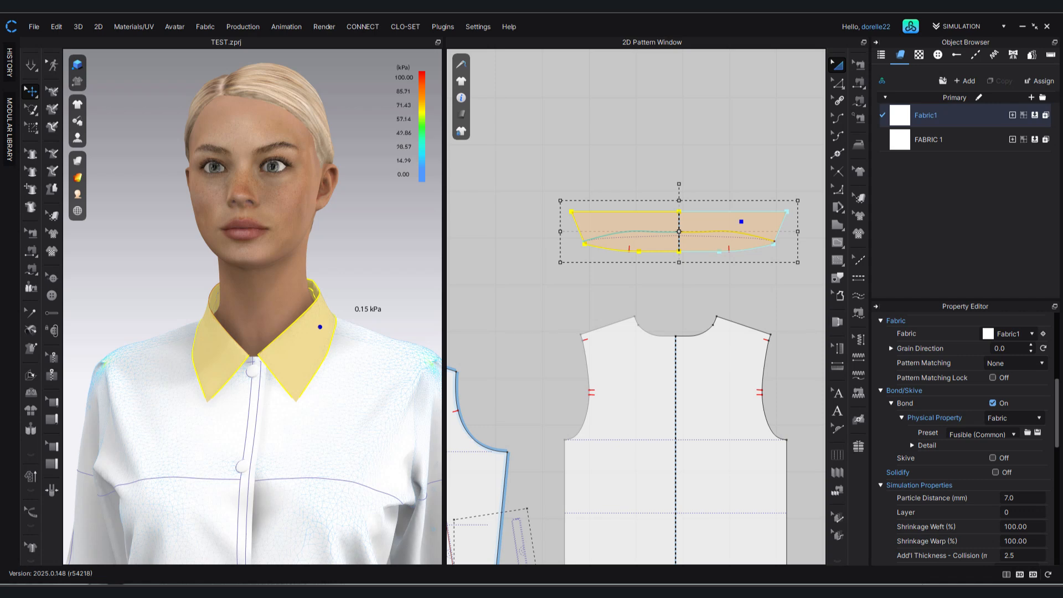
pyautogui.click(496, 322)
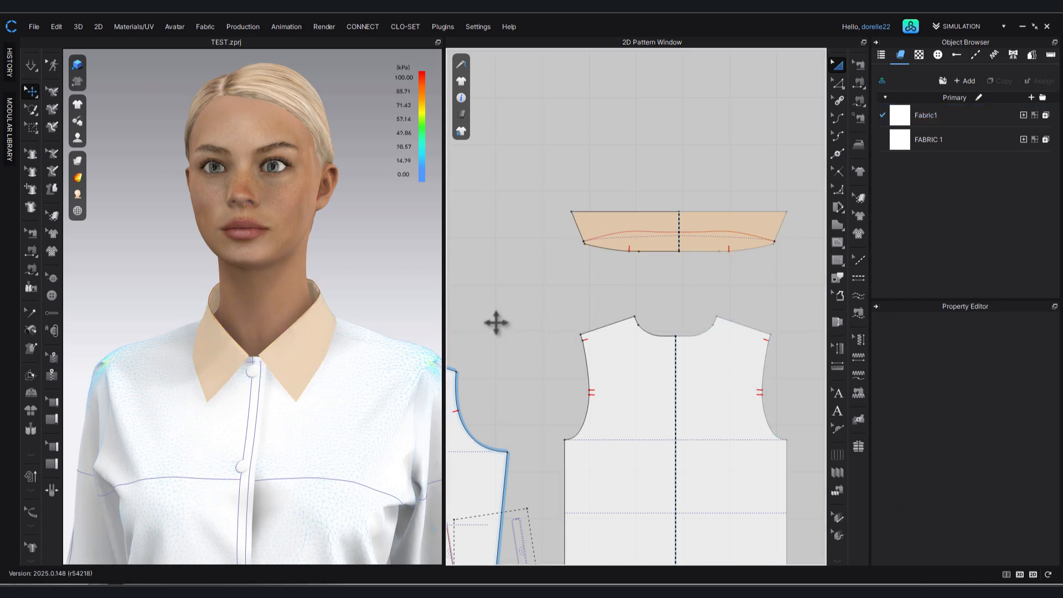
# Compare the bond and layer settings of the collar with those of the back bodice pattern.
pyautogui.click(319, 340)
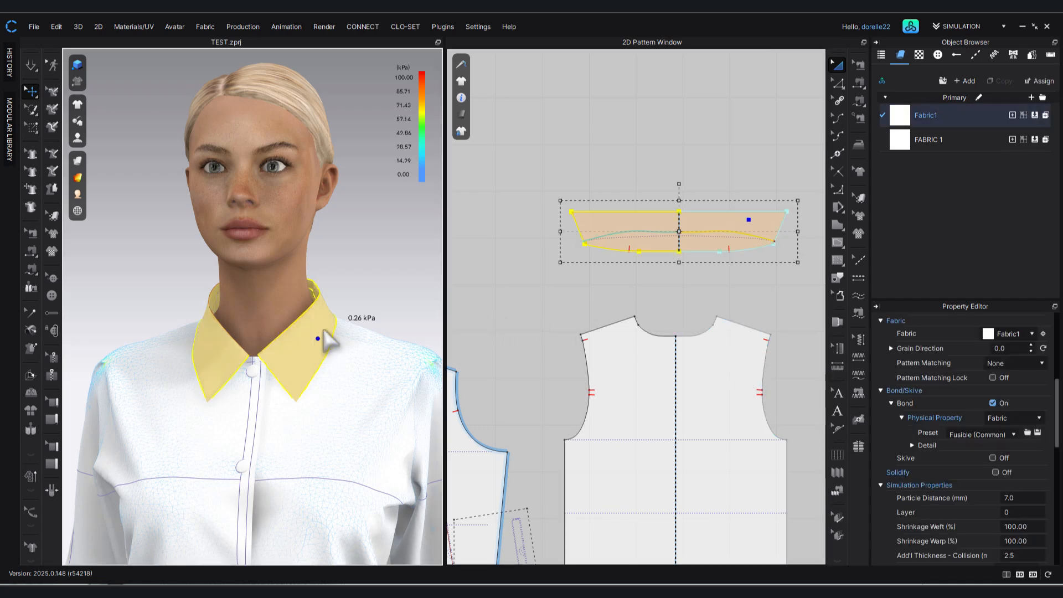
pyautogui.click(758, 273)
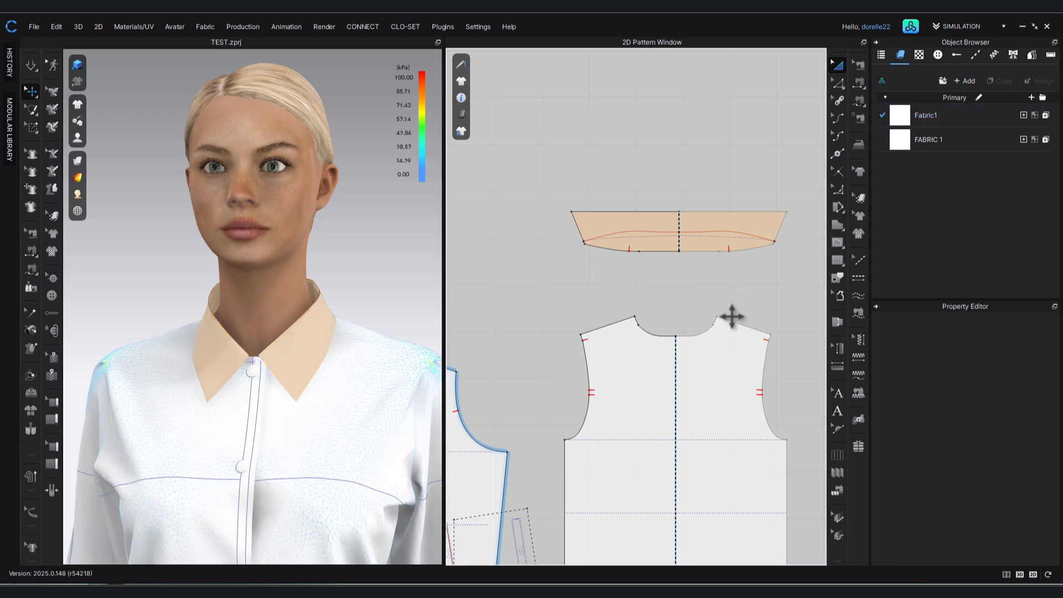
pyautogui.click(728, 323)
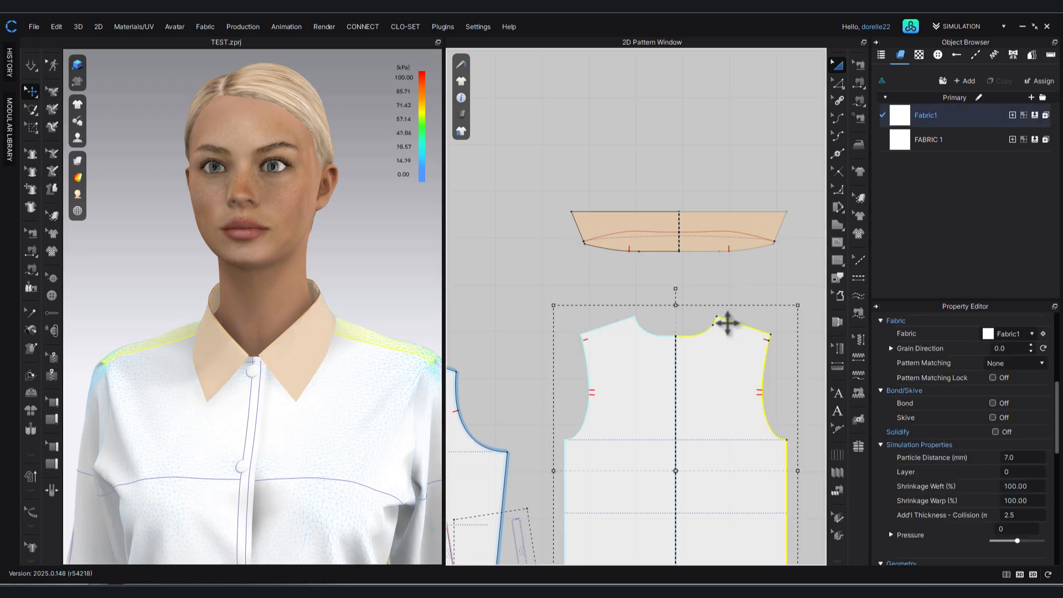
pyautogui.click(694, 280)
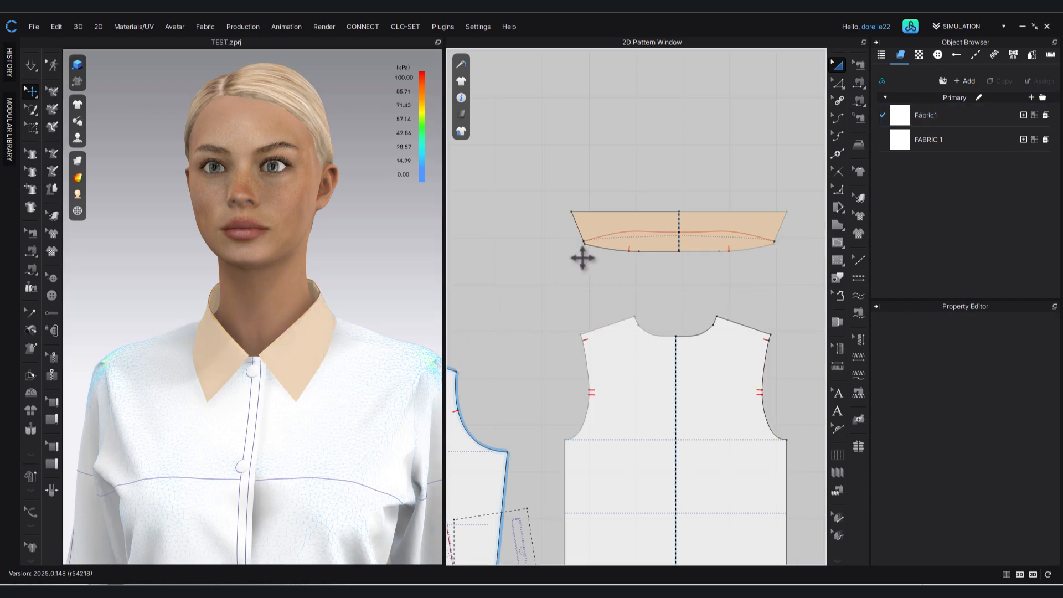
pyautogui.click(602, 226)
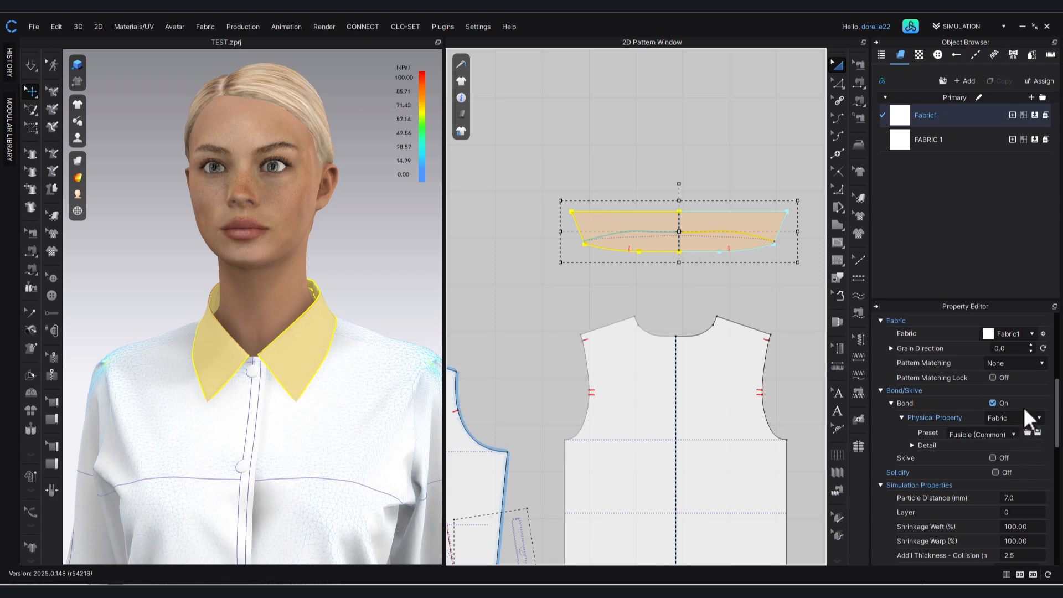
pyautogui.click(519, 154)
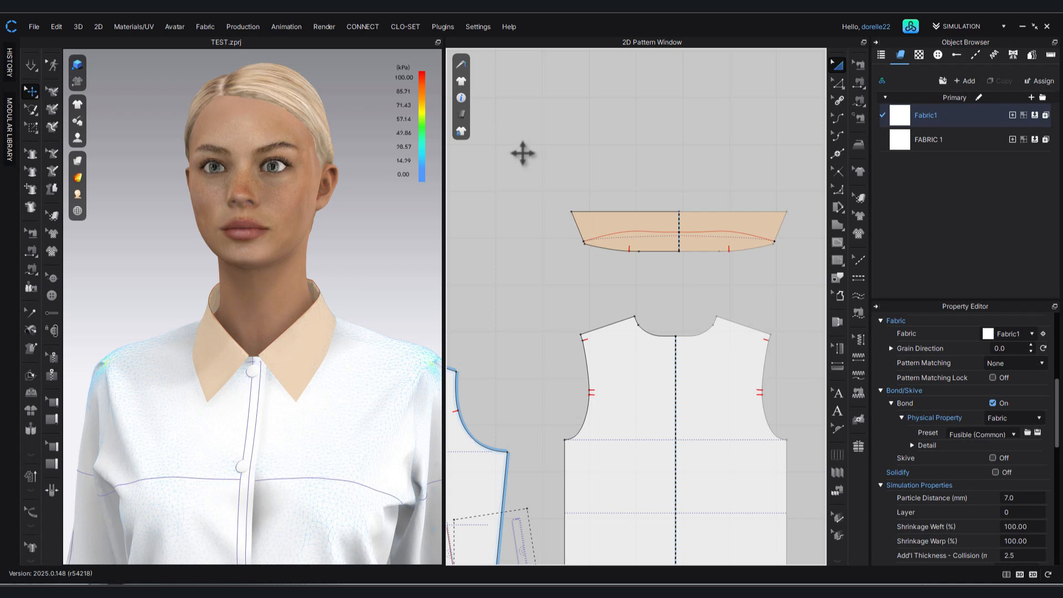
# Create a Layer Clone (Over) of the collar and place it about 4.65 in above the original, aligned with the back pattern's centre line.
pyautogui.click(619, 226)
pyautogui.rightClick(616, 223)
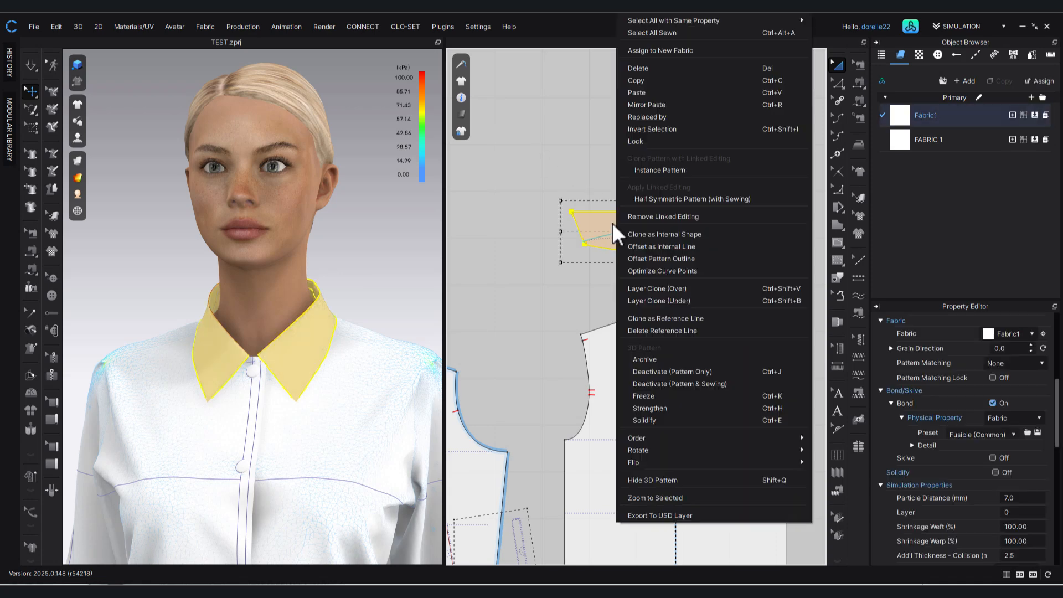
pyautogui.click(680, 288)
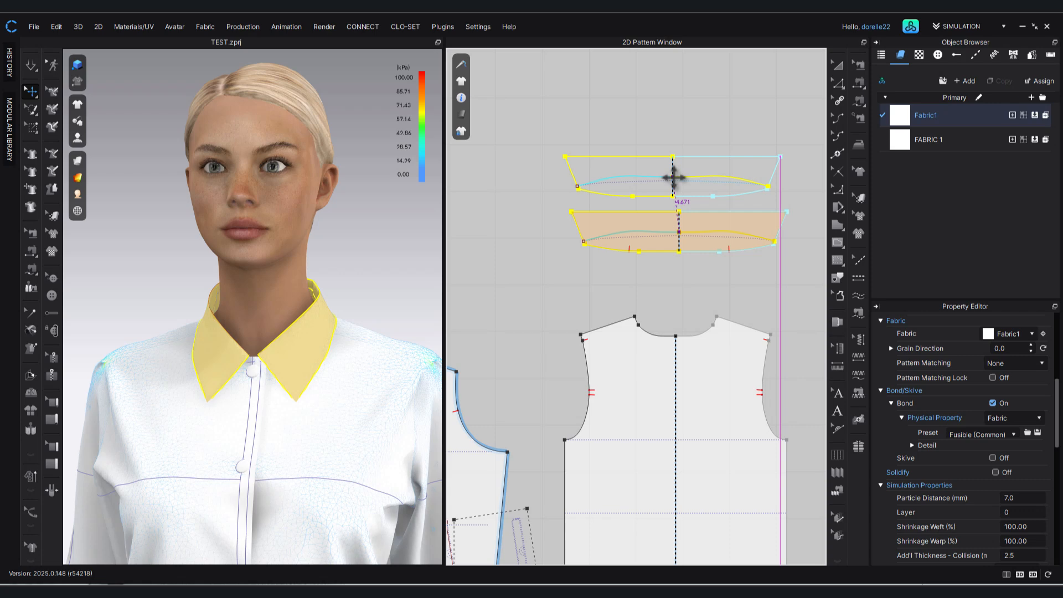
pyautogui.click(675, 178)
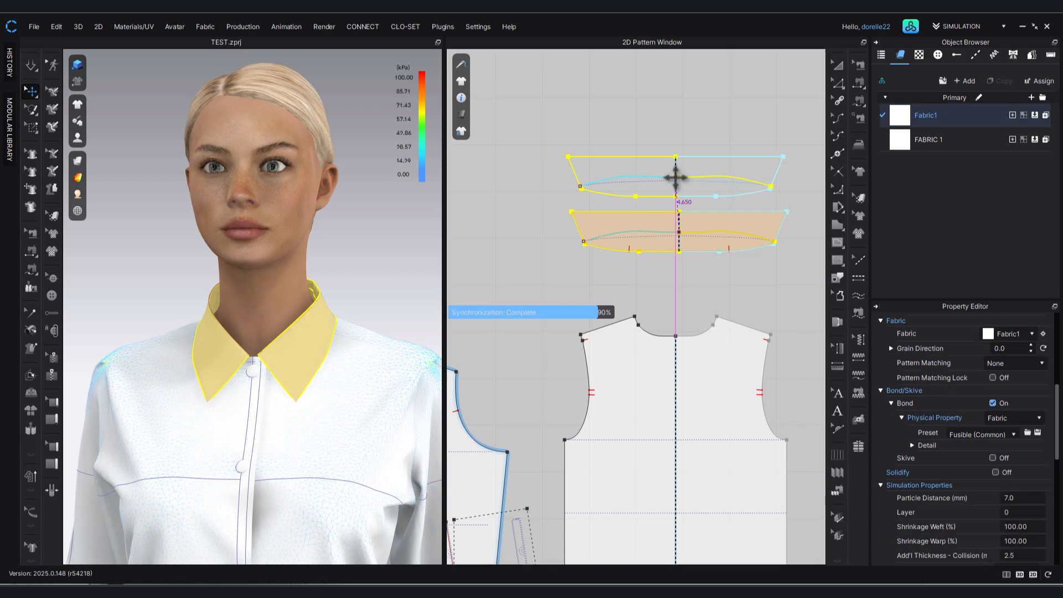
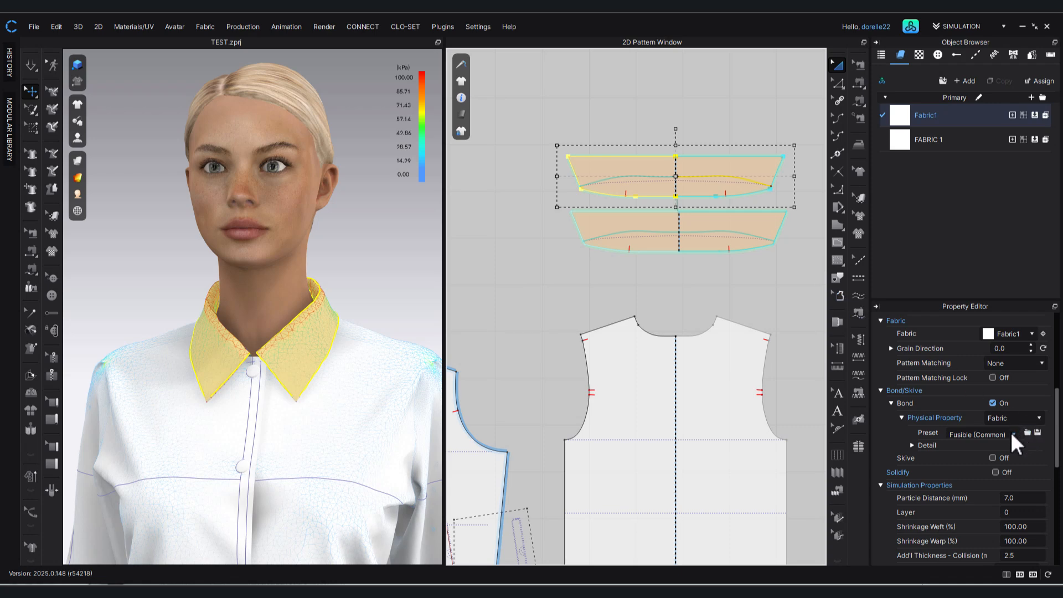
# Turn off Bond for the upper collar copy and simulate the garment to check how the collar settles.
pyautogui.click(991, 402)
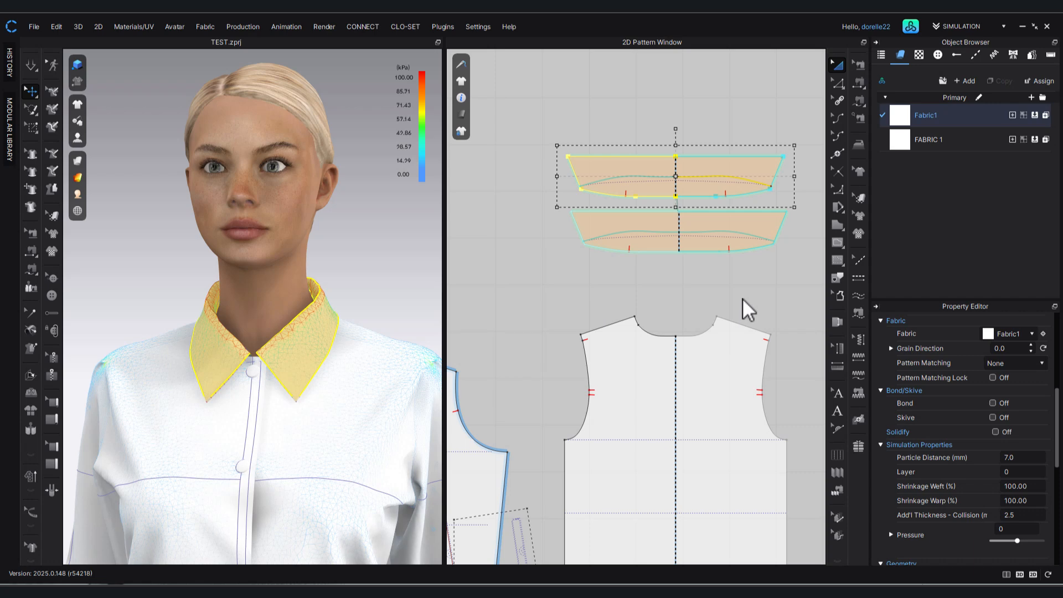
pyautogui.click(742, 299)
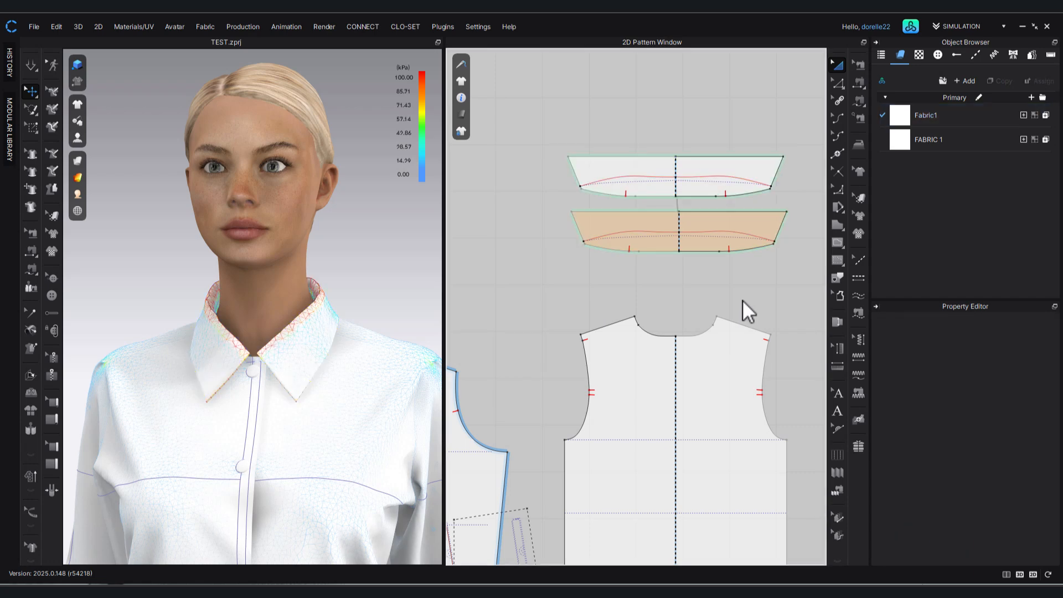
pyautogui.press('space')
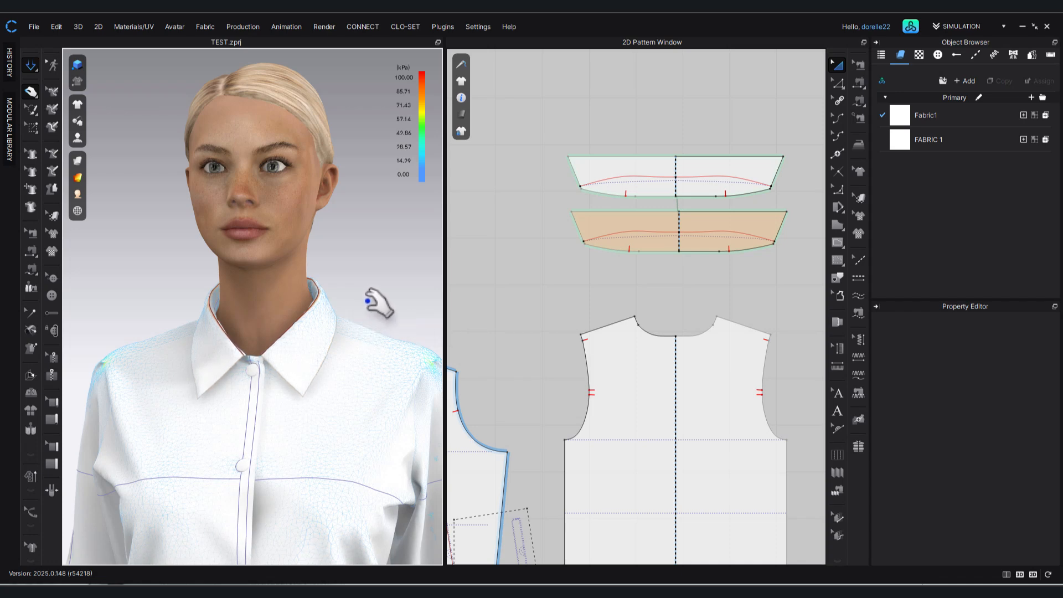
pyautogui.moveTo(368, 301); pyautogui.dragTo(350, 313, button='right')
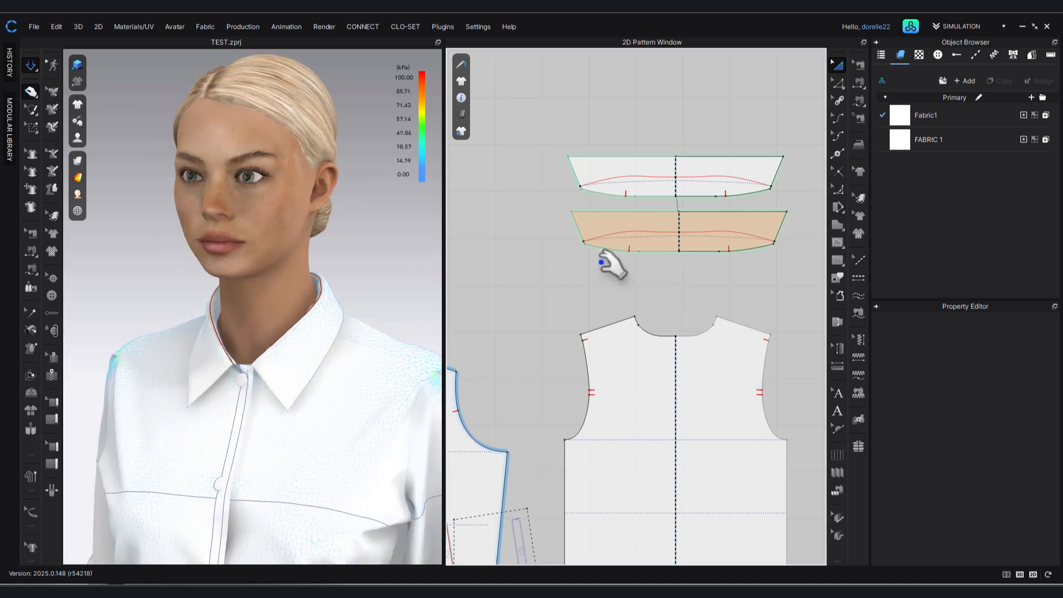
# Check the name of the bonded collar and rename the unbonded copy above it as Collar_top.
pyautogui.click(595, 219)
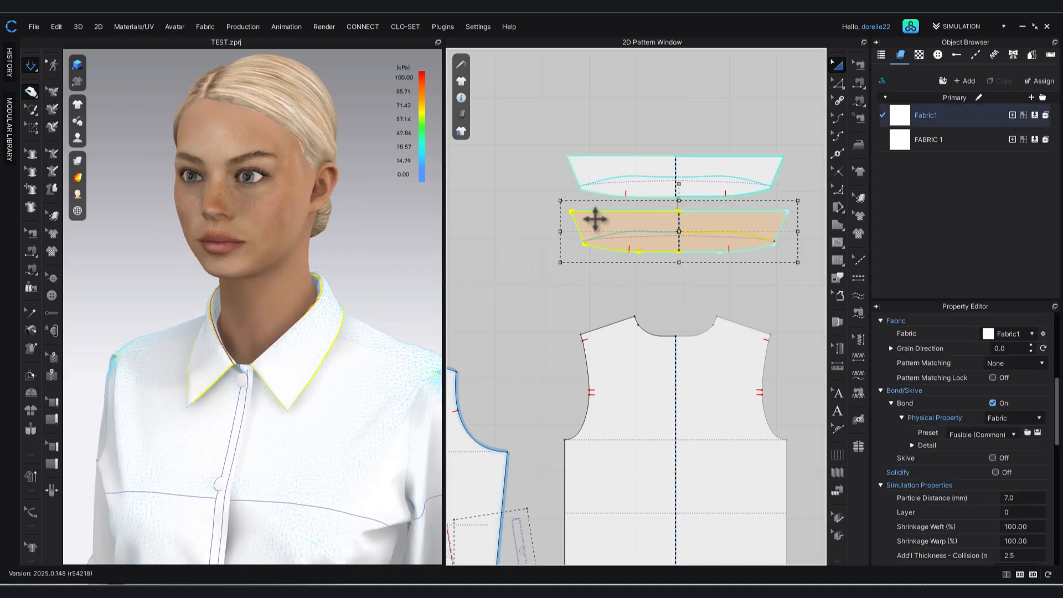
pyautogui.scroll(5, 991, 399)
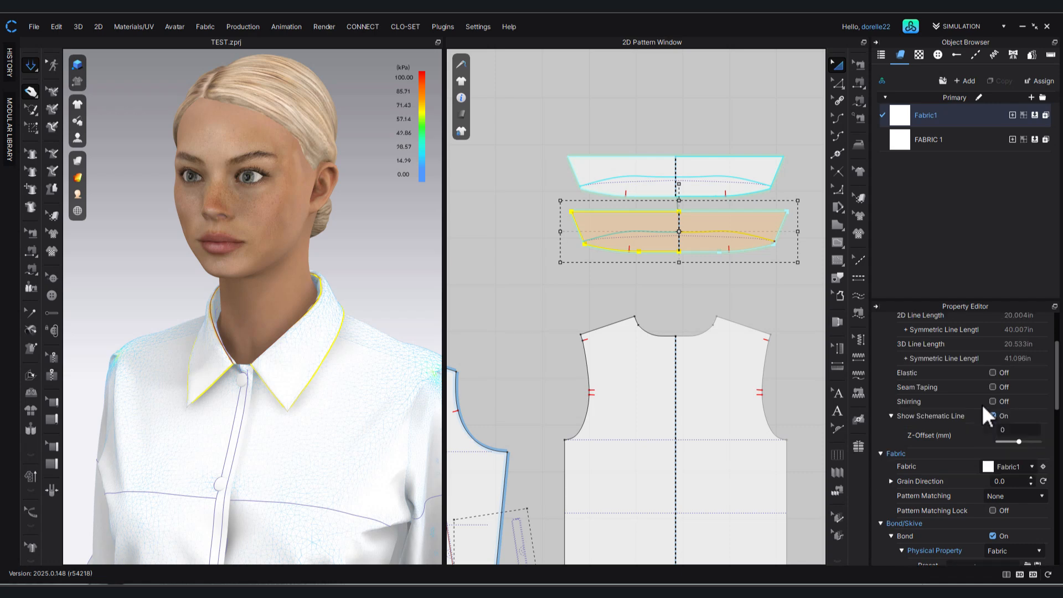
pyautogui.click(738, 164)
pyautogui.doubleClick(1037, 331)
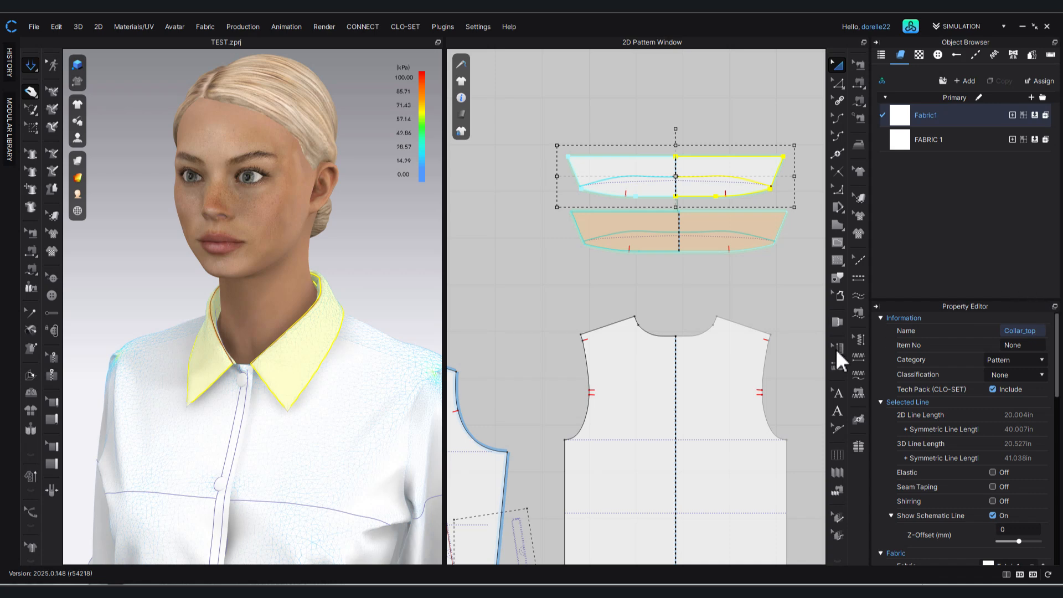
pyautogui.click(745, 277)
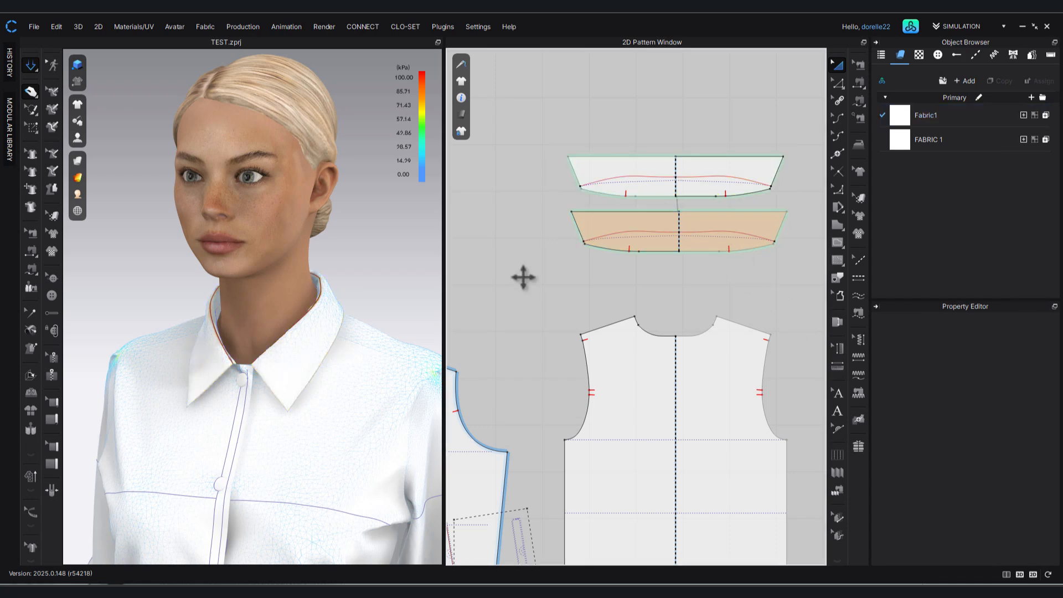
# Examine the simulated jacket from the front and probe the stress at bust level on both front panels.
pyautogui.scroll(-5, 362, 342)
pyautogui.moveTo(352, 340); pyautogui.dragTo(321, 215, button='middle')
pyautogui.moveTo(360, 309)
pyautogui.mouseDown(button='right')
pyautogui.moveTo(123, 303)
pyautogui.moveTo(297, 316)
pyautogui.moveTo(392, 308)
pyautogui.moveTo(373, 304)
pyautogui.mouseUp(button='right')
pyautogui.moveTo(399, 291); pyautogui.dragTo(421, 250, button='middle')
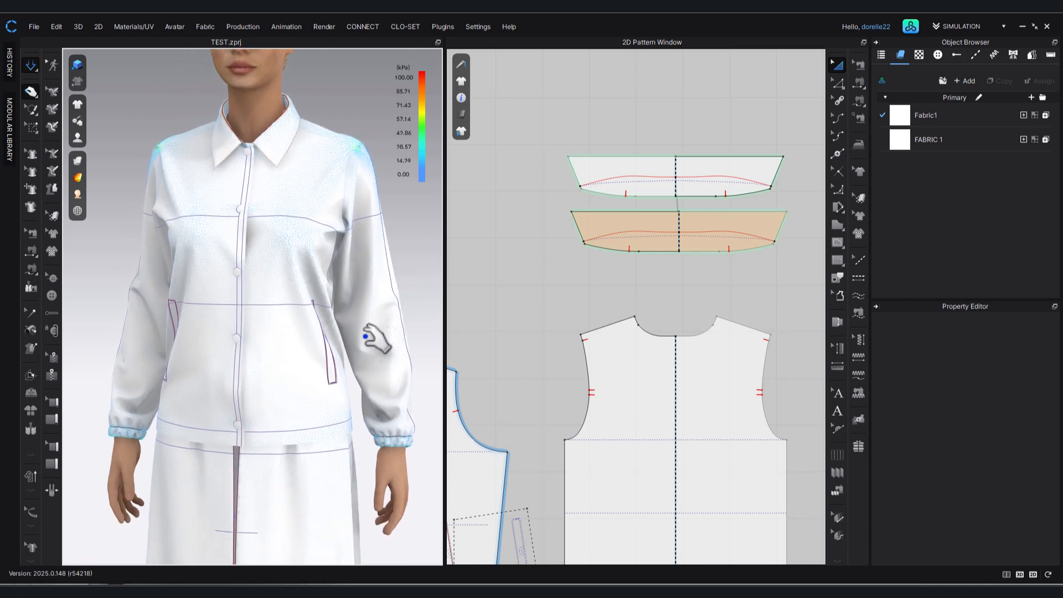
pyautogui.scroll(-2, 686, 343)
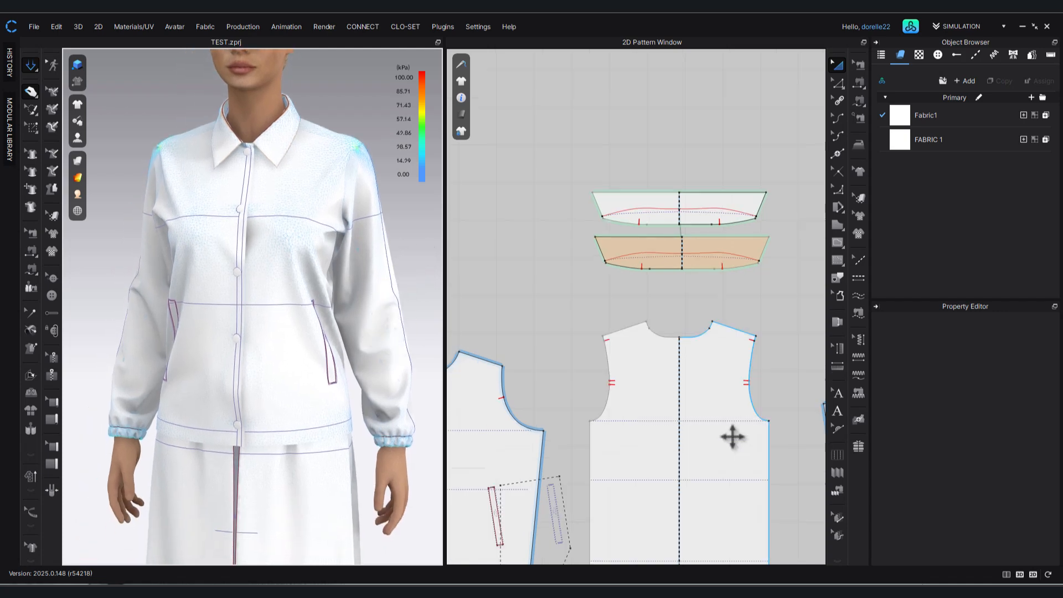
pyautogui.moveTo(725, 227); pyautogui.dragTo(706, 105, button='middle')
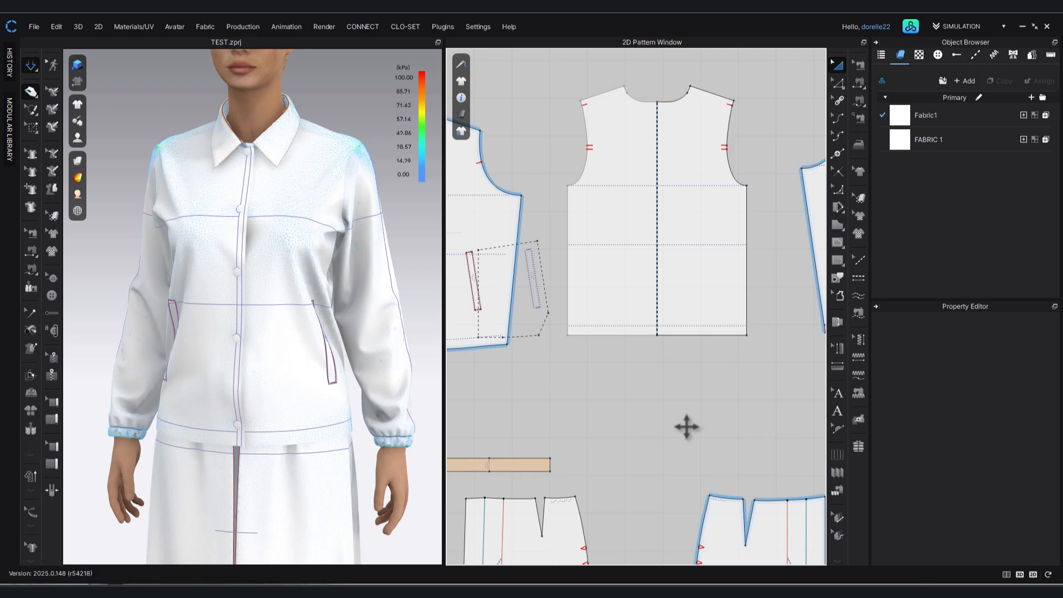
pyautogui.click(199, 235)
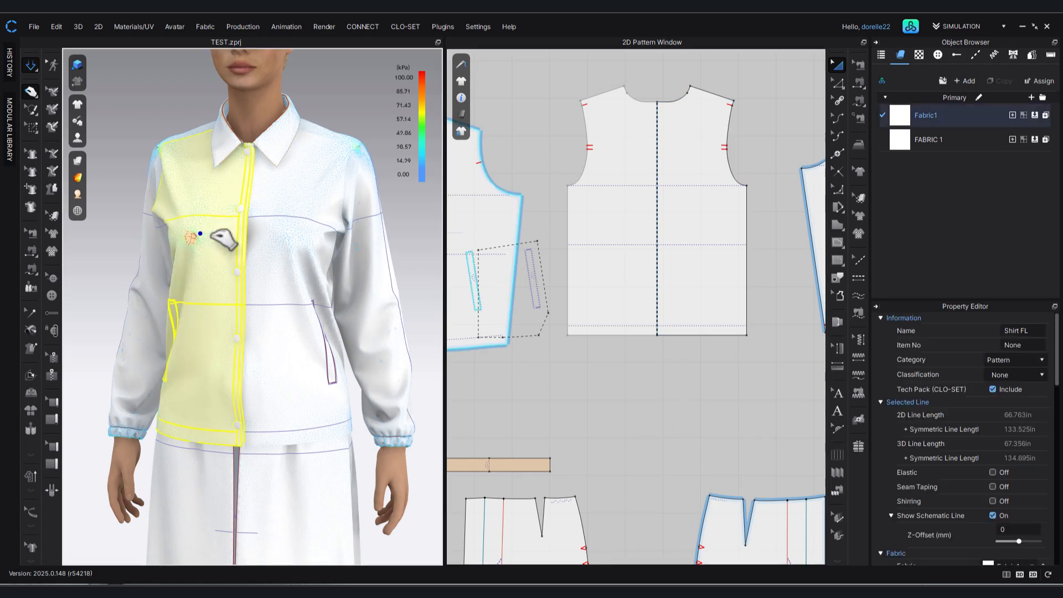
pyautogui.moveTo(213, 233); pyautogui.dragTo(217, 233)
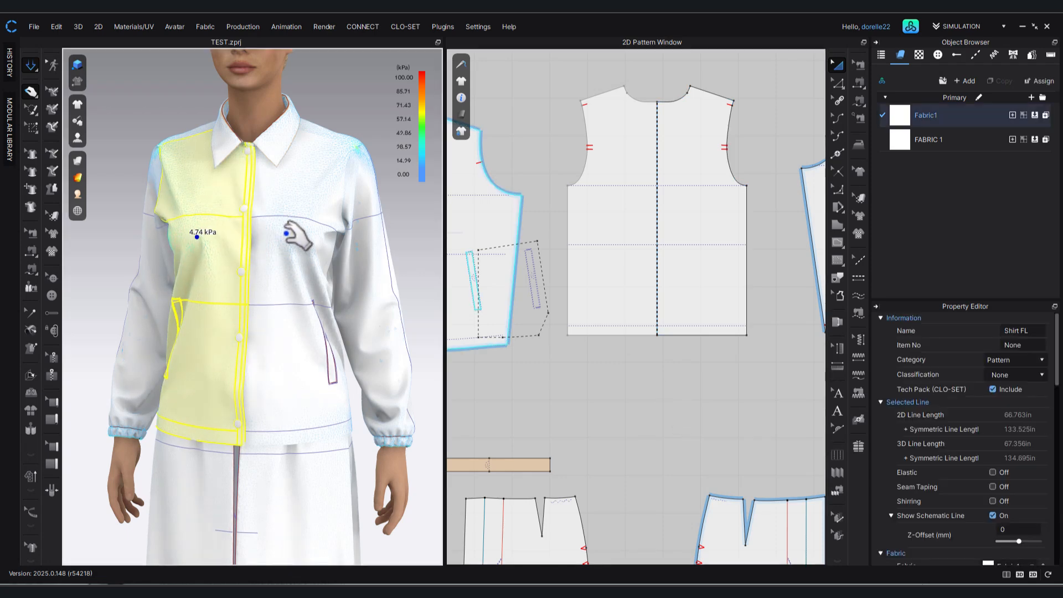
pyautogui.moveTo(287, 233)
pyautogui.mouseDown()
pyautogui.moveTo(264, 237)
pyautogui.moveTo(278, 232)
pyautogui.mouseUp()
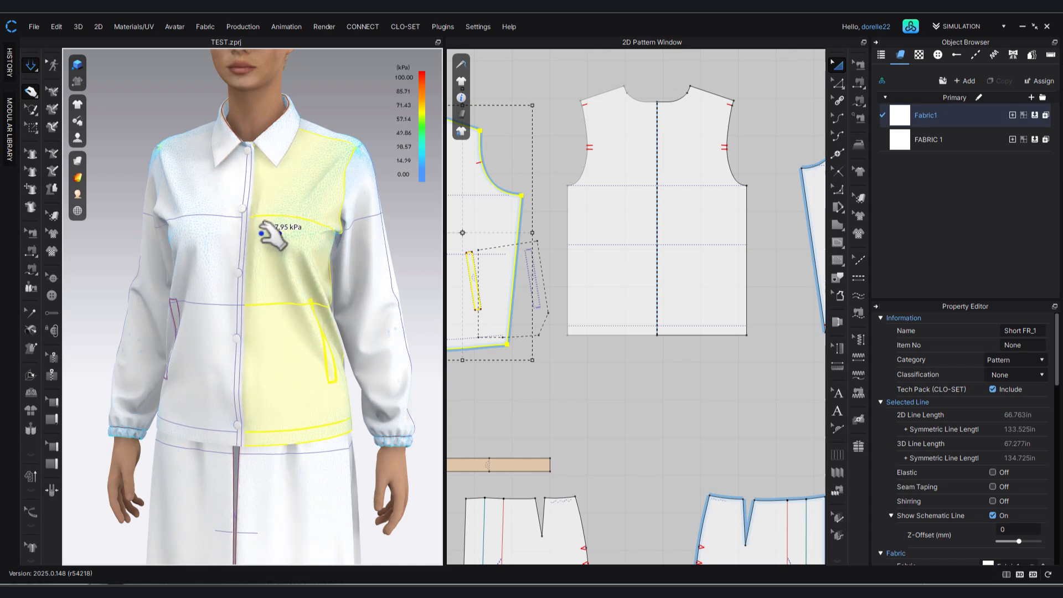
pyautogui.click(575, 360)
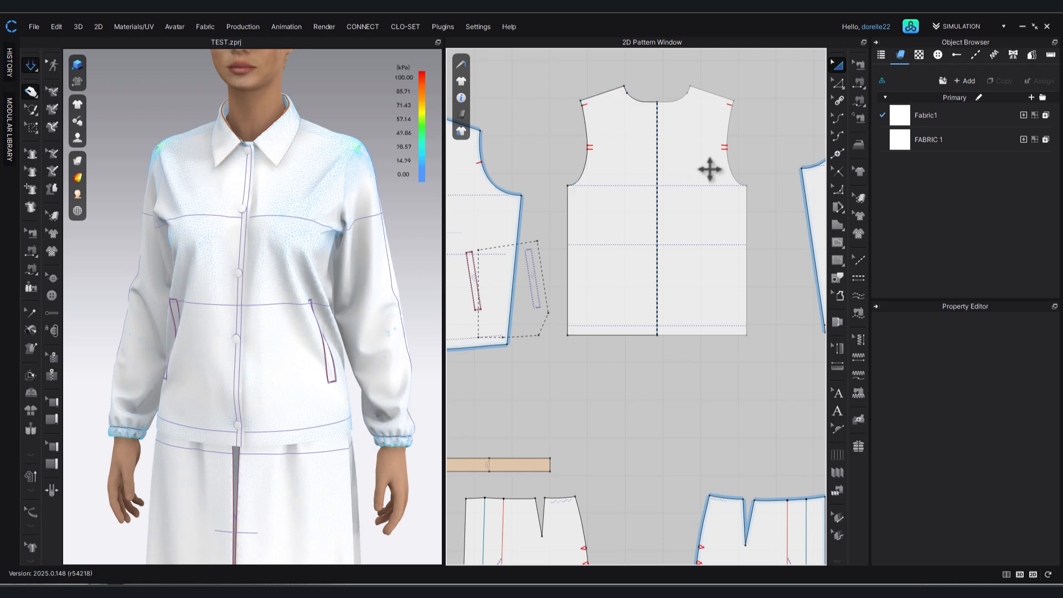
# Move the back bodice's side seam outward by 0.25 in, symmetrically on both sides.
pyautogui.click(835, 83)
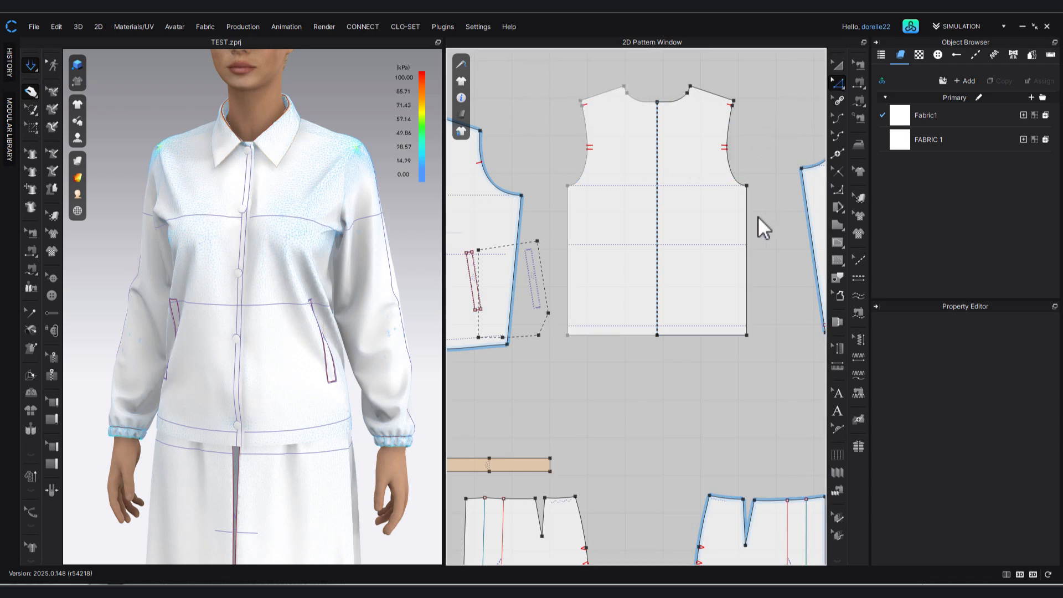
pyautogui.click(747, 224)
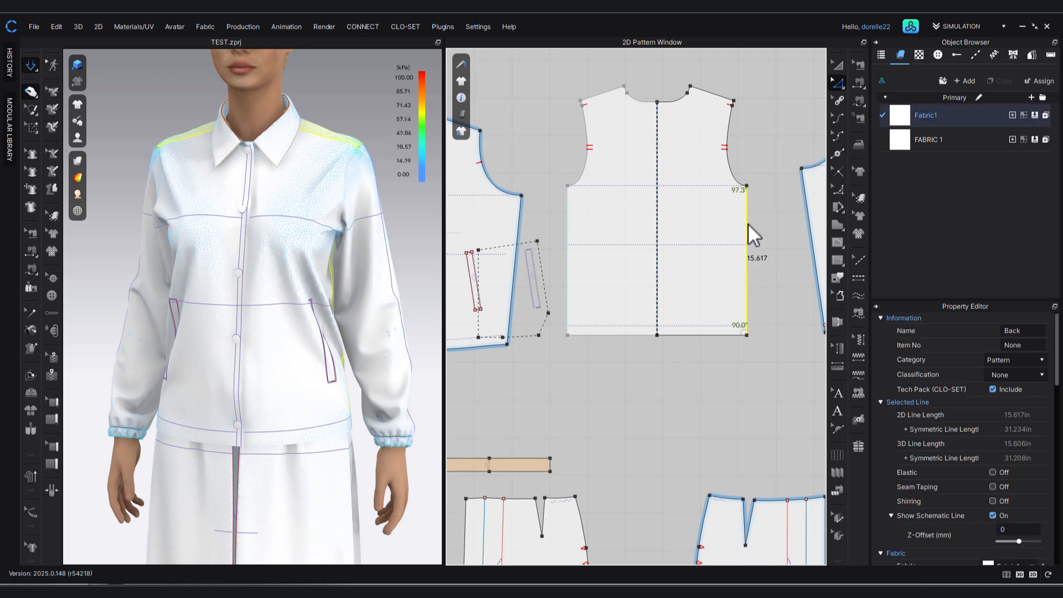
pyautogui.moveTo(748, 224); pyautogui.dragTo(750, 225)
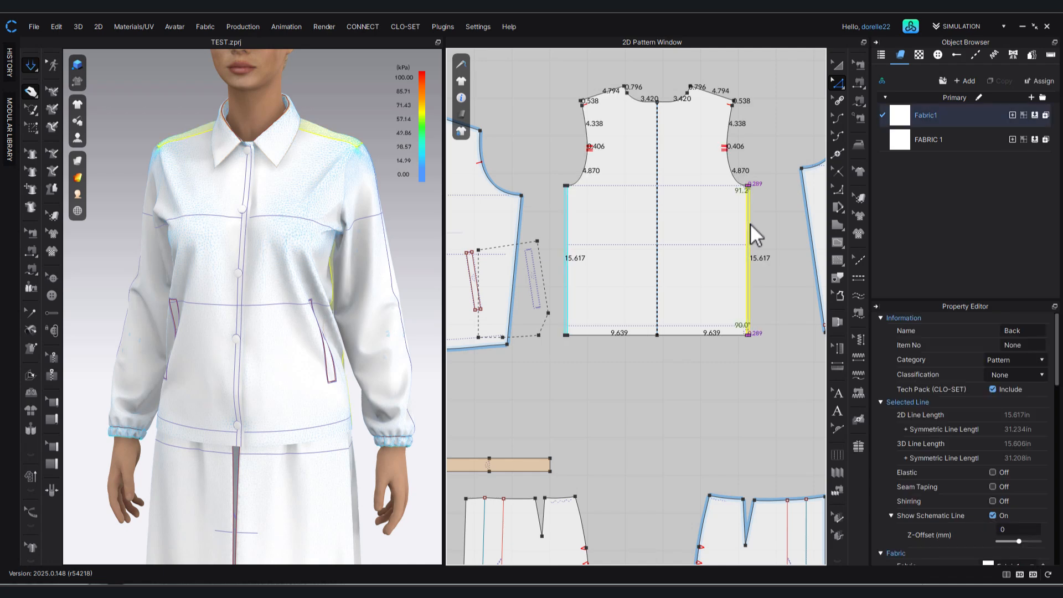
pyautogui.press('Return')
pyautogui.write('0.25')
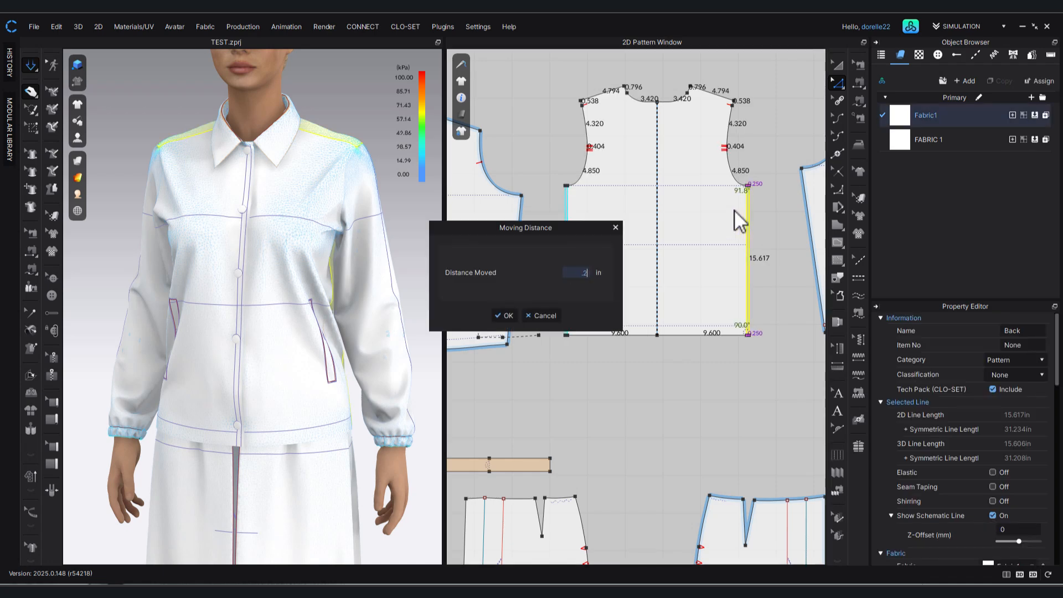
pyautogui.press('Return')
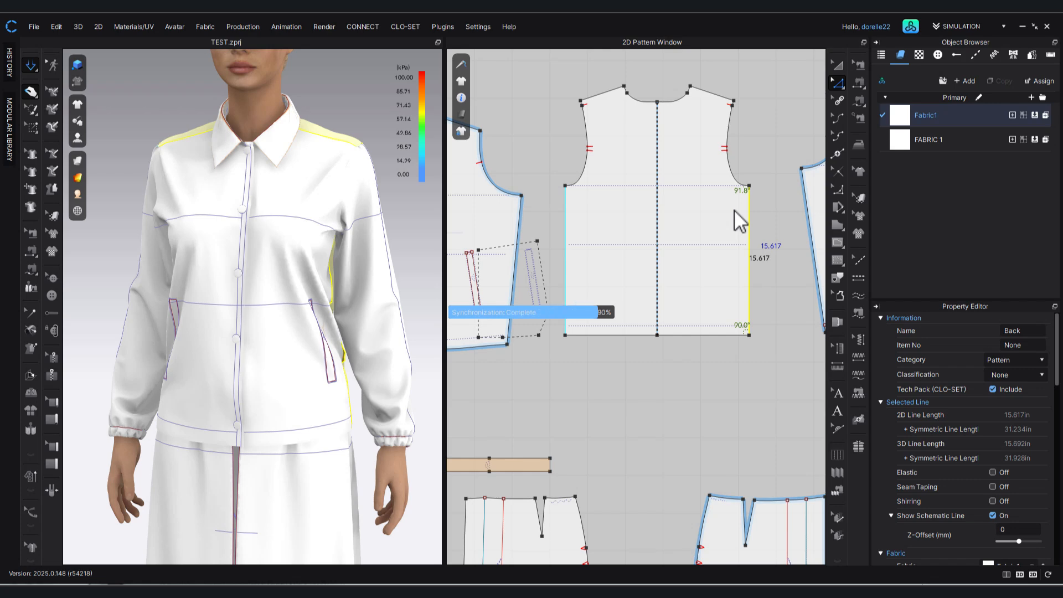
# Move the sleeve's back underarm corner outward along the extended sleeve cap line, mirrored on the paired sleeve.
pyautogui.moveTo(788, 357); pyautogui.dragTo(586, 423, button='middle')
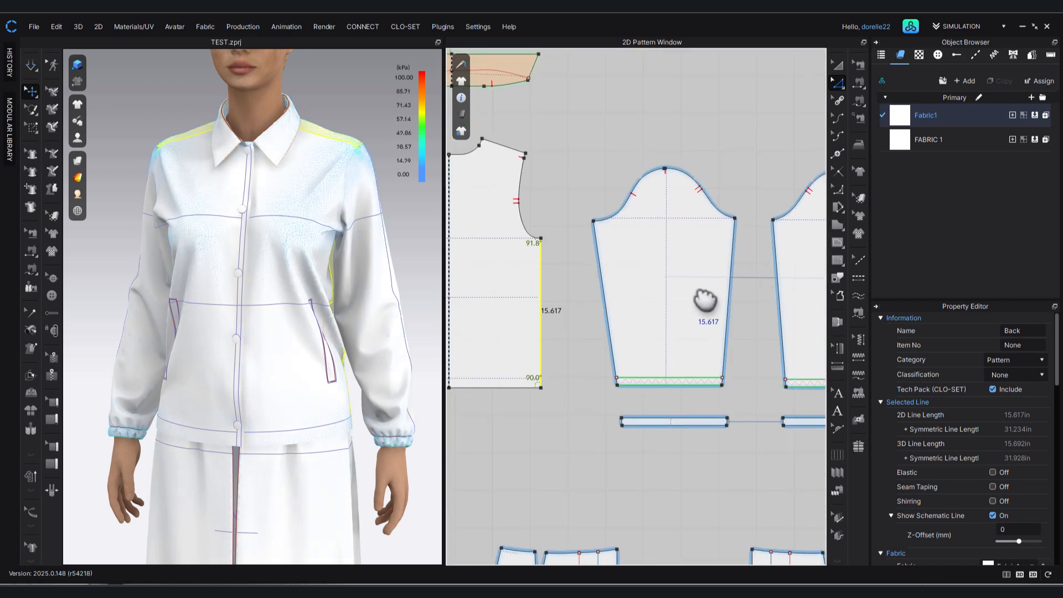
pyautogui.click(742, 221)
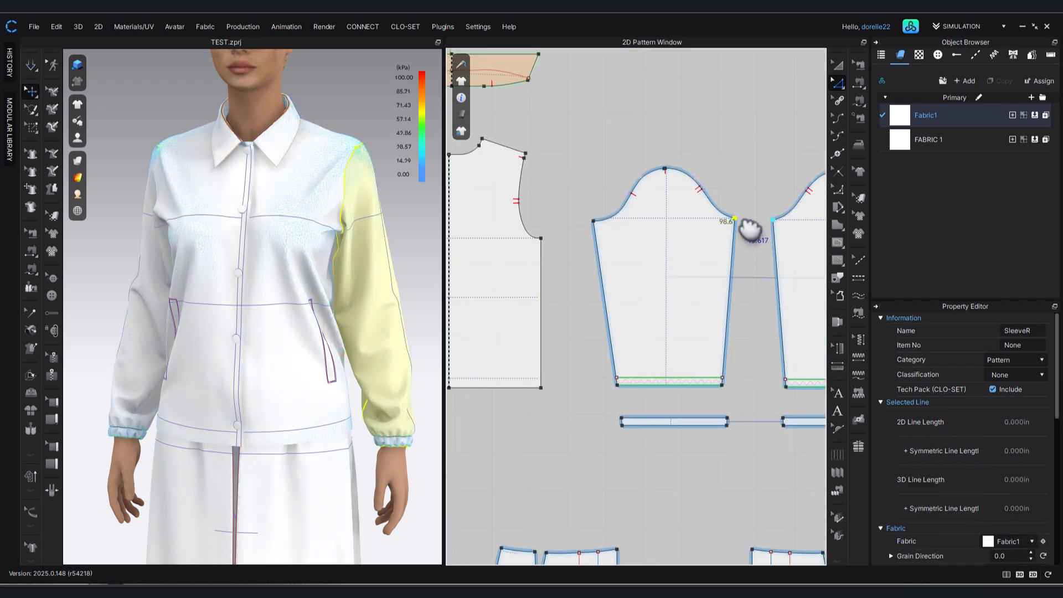
pyautogui.moveTo(739, 220); pyautogui.dragTo(741, 219)
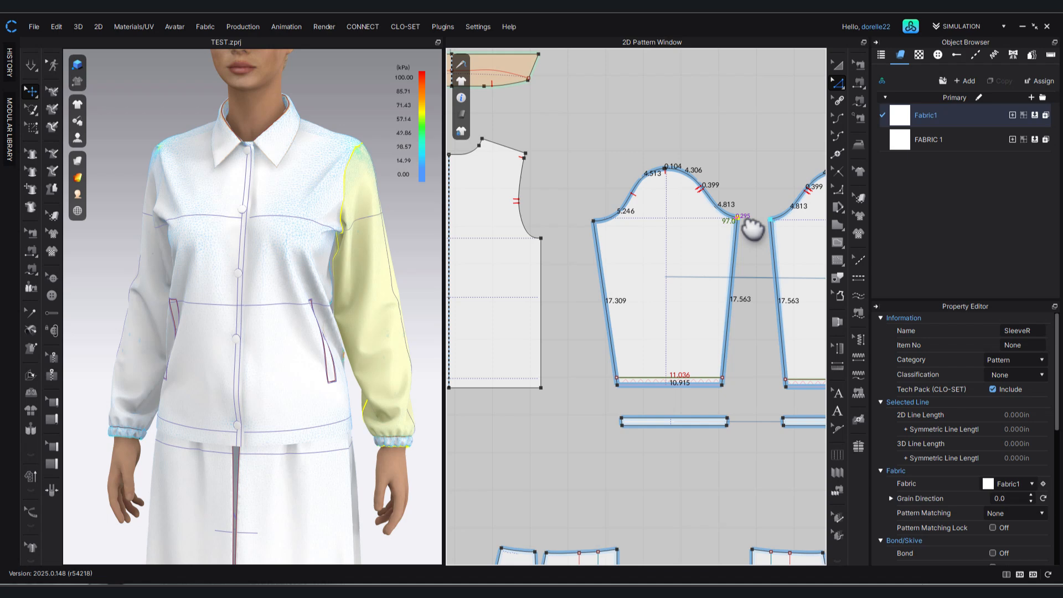
pyautogui.rightClick(739, 217)
pyautogui.press('BackSpace')
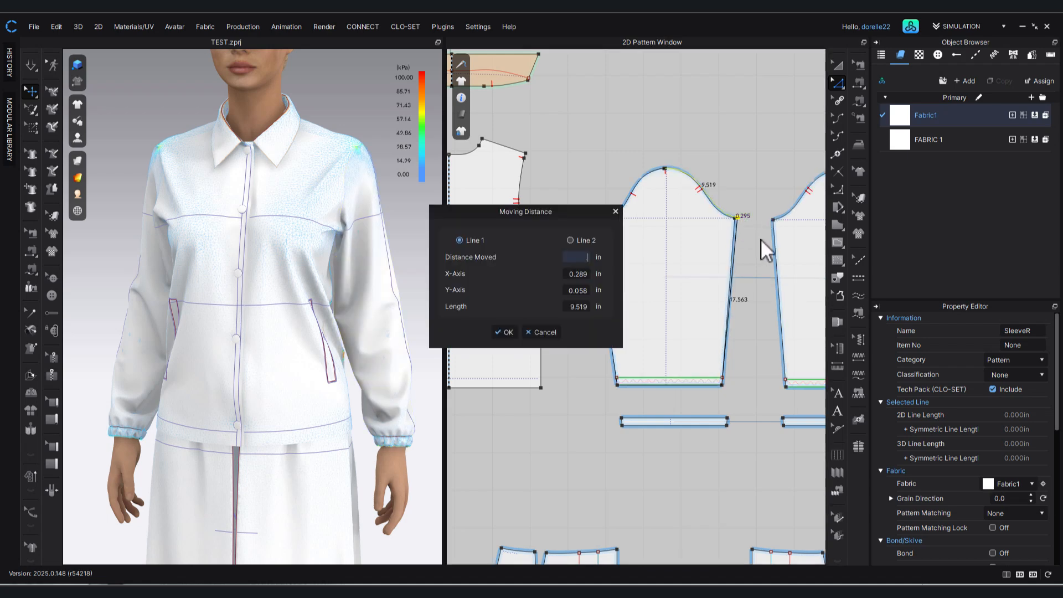
pyautogui.press('Return')
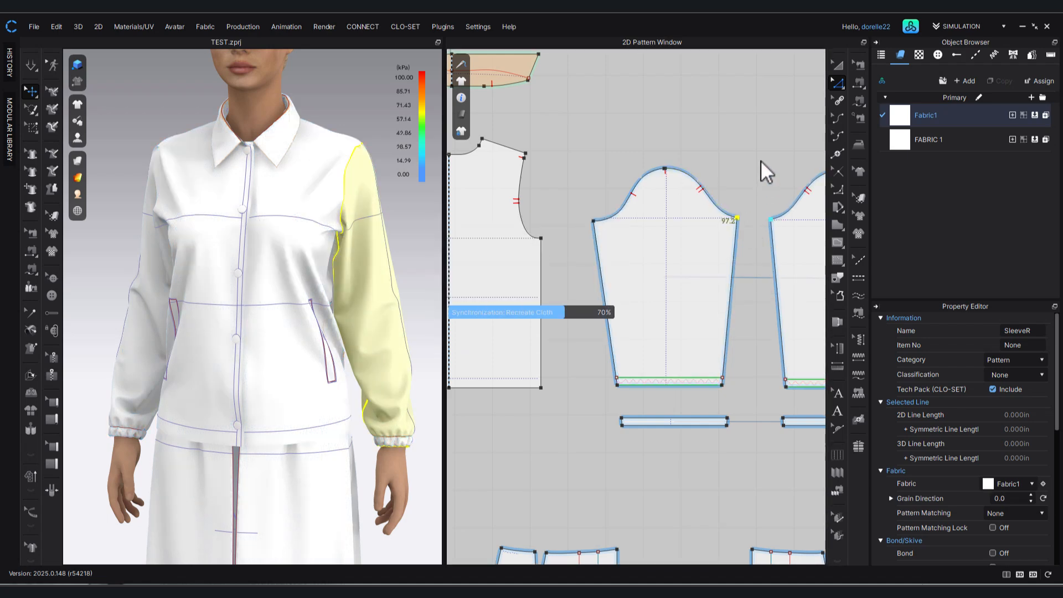
pyautogui.click(762, 155)
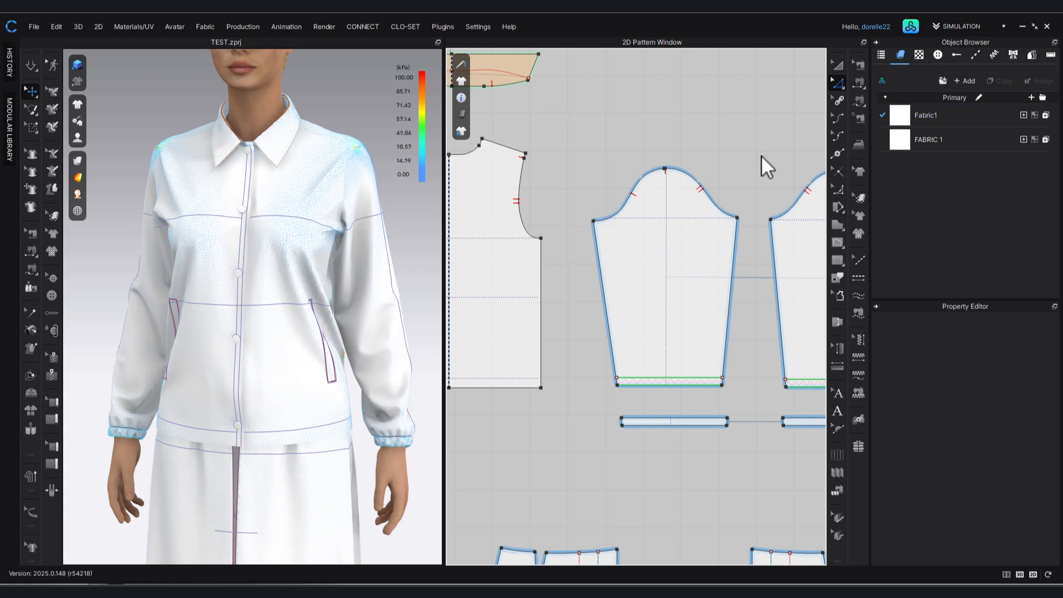
# Simulate the widened jacket and probe the stress at bust level on the wearer's left front panel.
pyautogui.press('space')
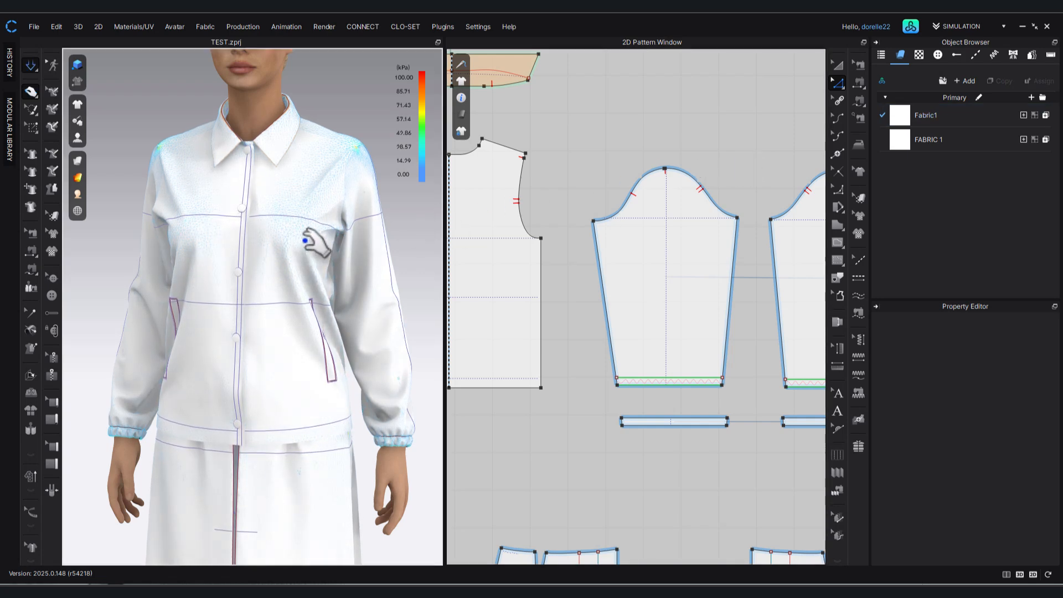
pyautogui.click(315, 242)
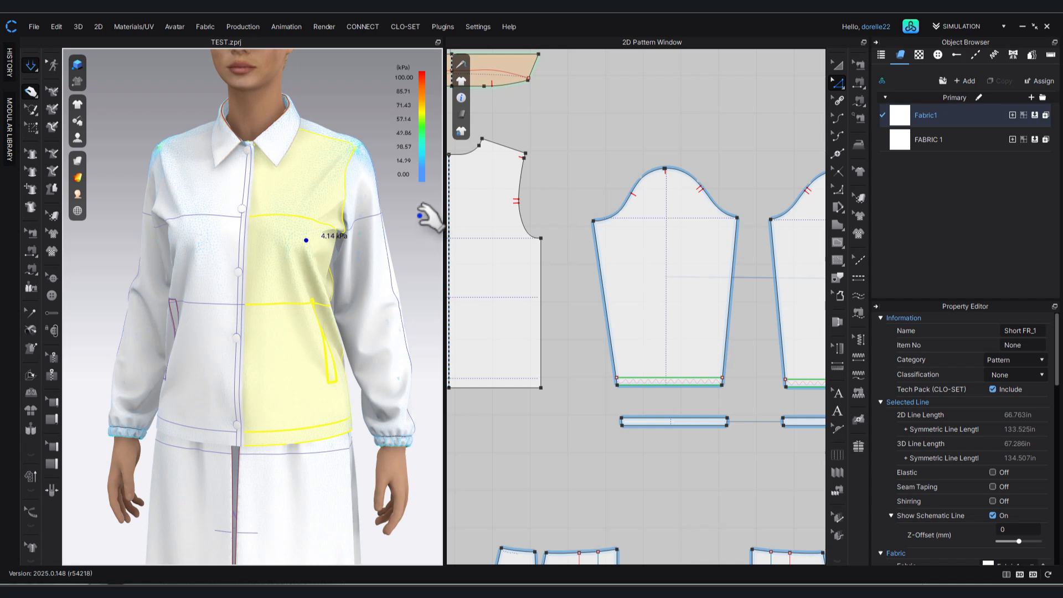
pyautogui.click(420, 222)
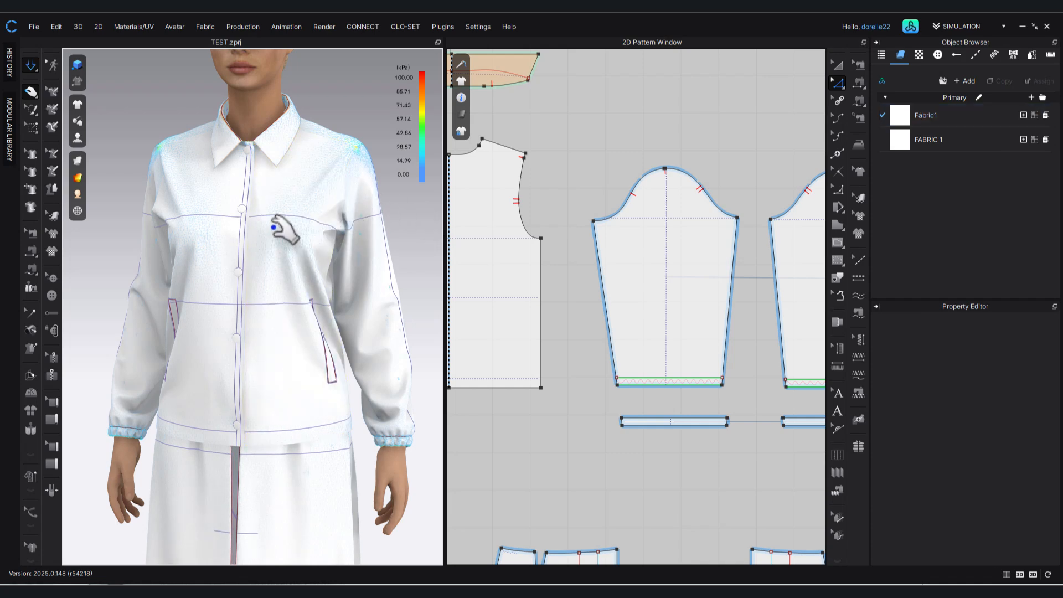
pyautogui.moveTo(235, 274); pyautogui.dragTo(277, 294, button='right')
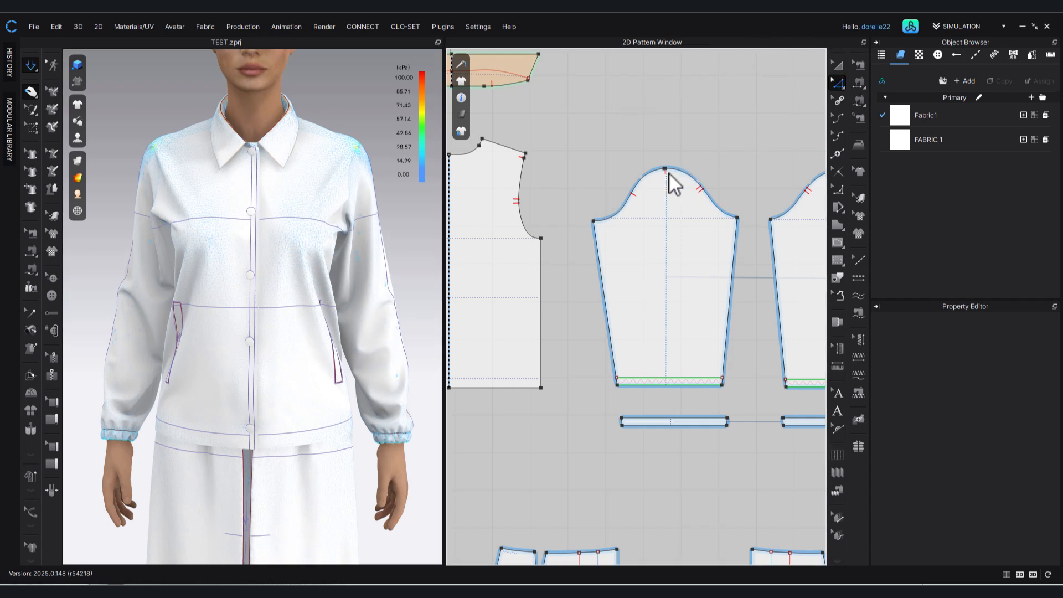
# Adjust the short sewing segment at the sleeve cap's crown to 0.775 in and bring the adjoining back seam's end to meet it.
pyautogui.click(859, 100)
pyautogui.scroll(2, 693, 162)
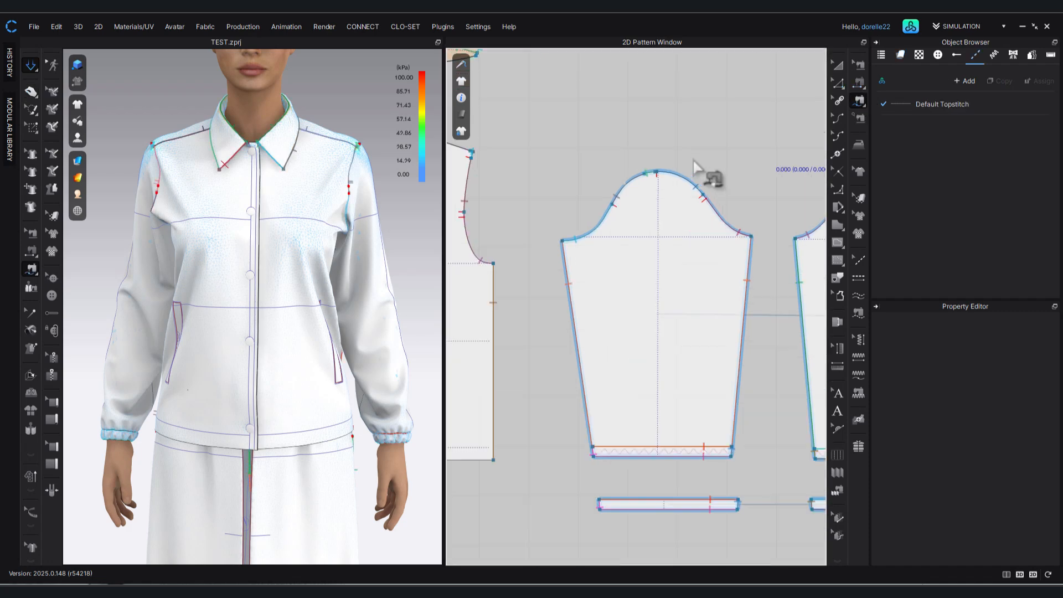
pyautogui.scroll(1, 693, 161)
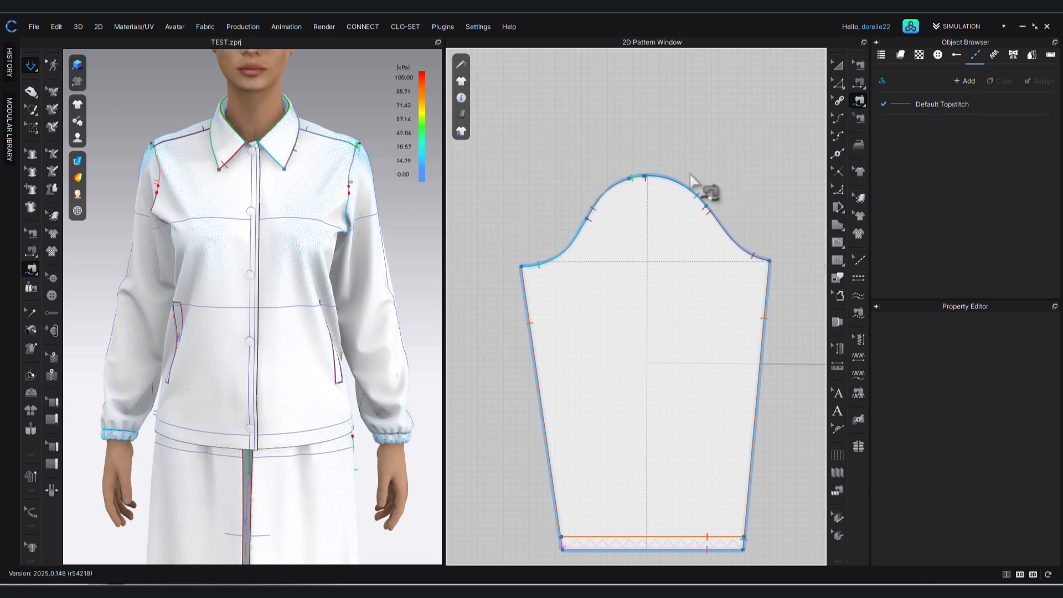
pyautogui.click(860, 64)
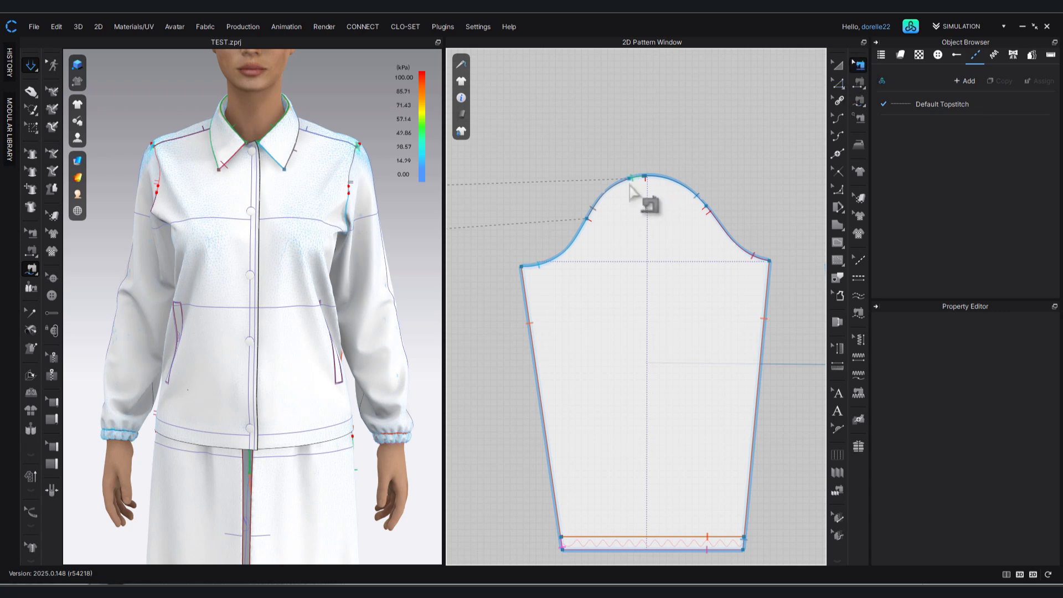
pyautogui.scroll(5, 653, 180)
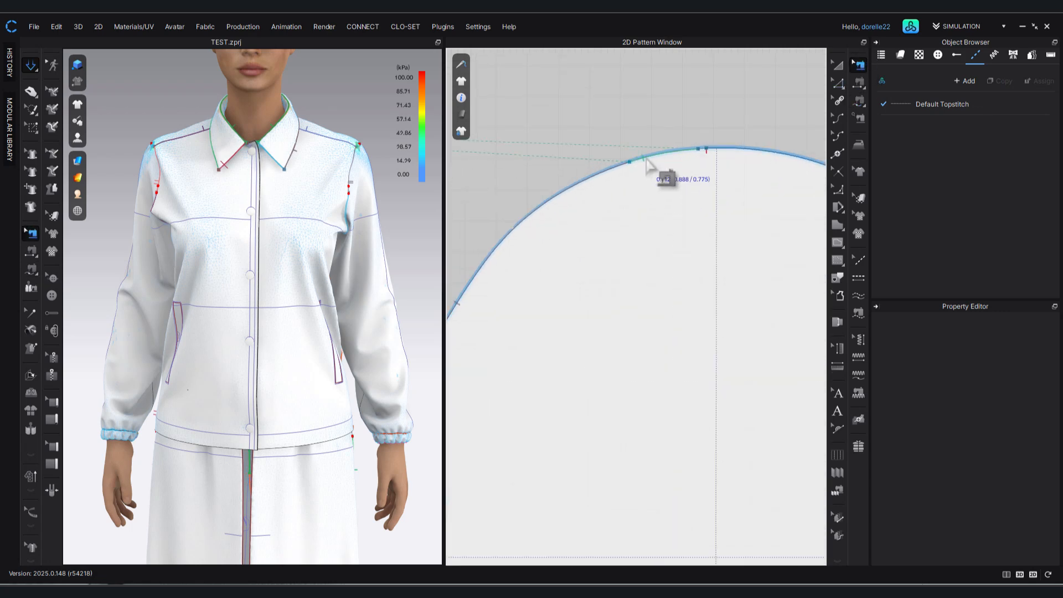
pyautogui.click(648, 163)
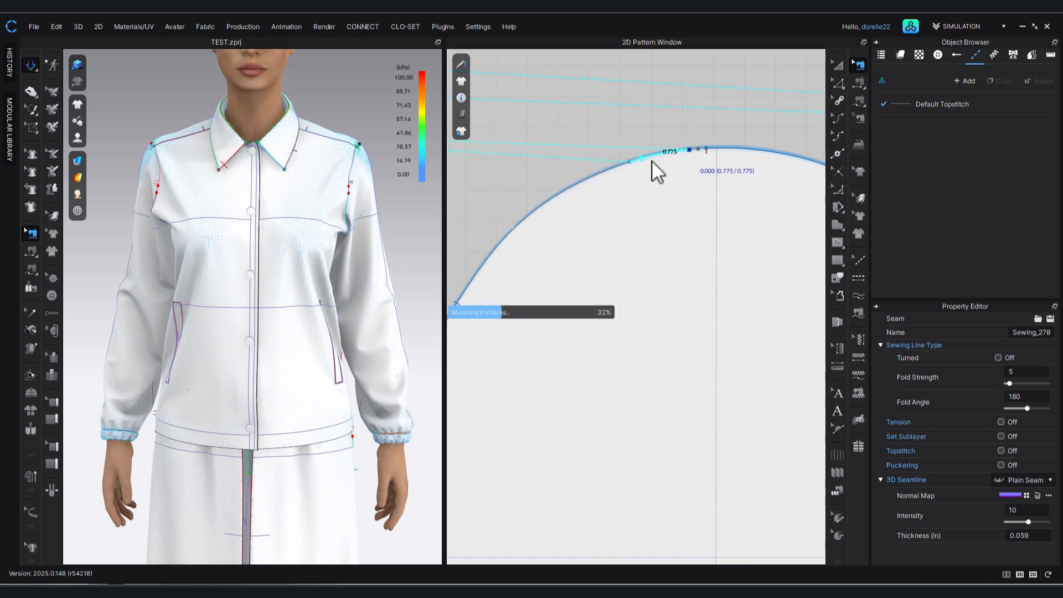
pyautogui.press('space')
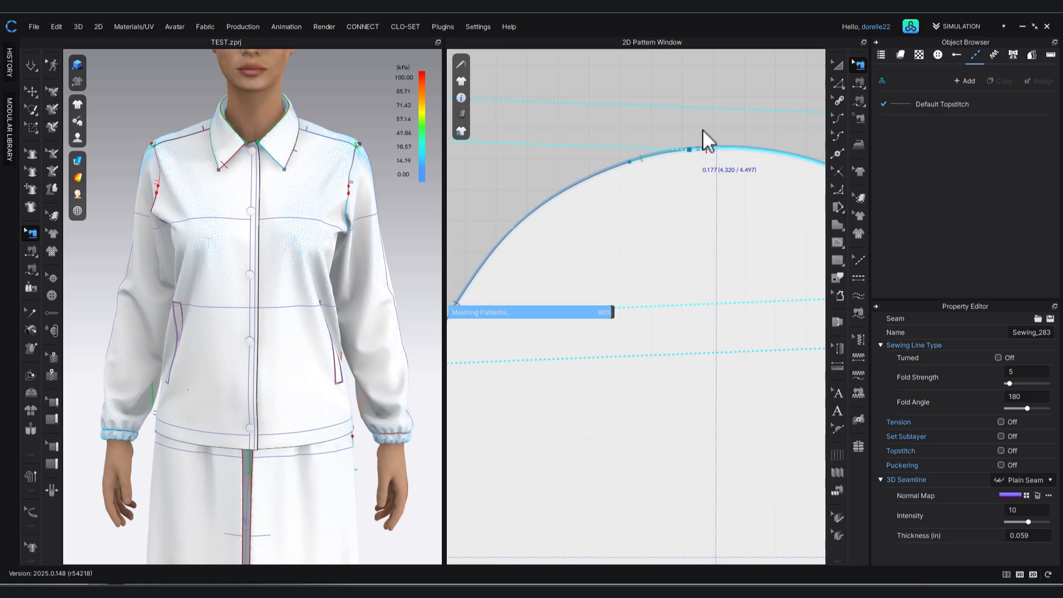
pyautogui.click(704, 128)
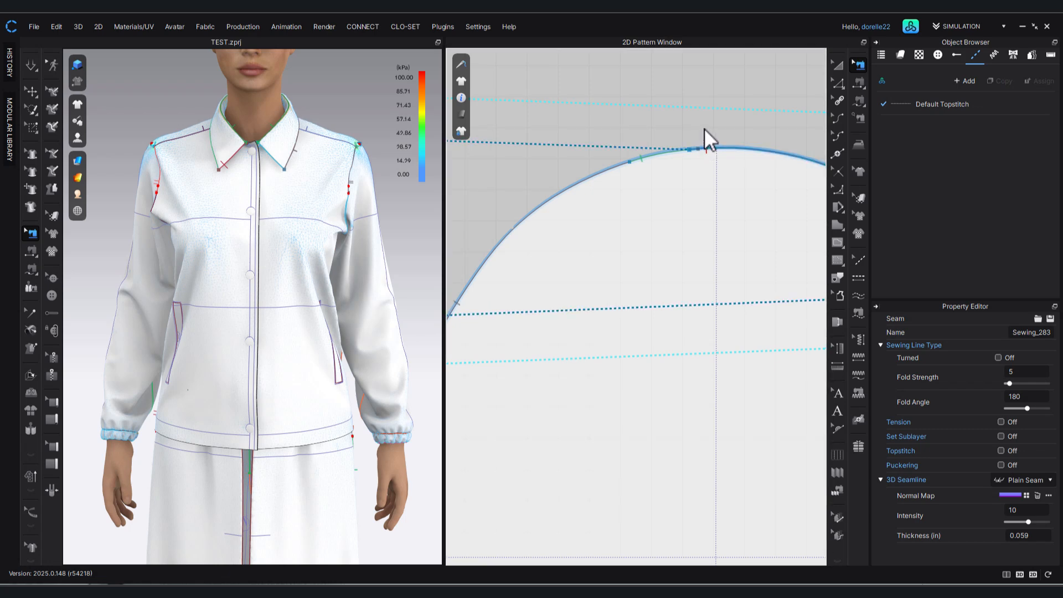
# Inspect the jacket's shoulder from the side and probe the stress around the top of the sleeve cap.
pyautogui.moveTo(352, 189); pyautogui.dragTo(268, 224, button='right')
pyautogui.press('Escape')
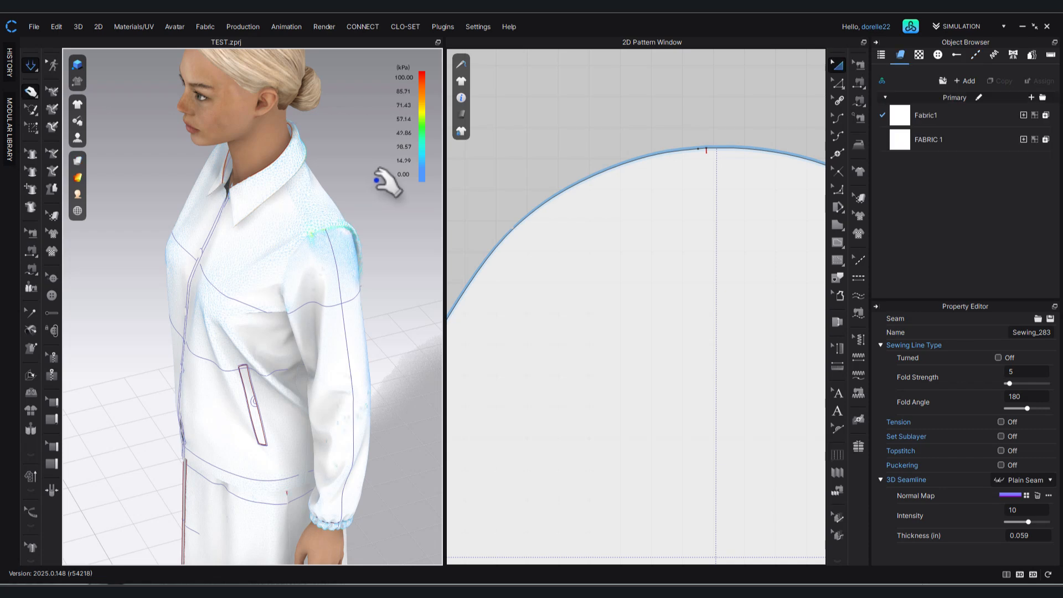
pyautogui.click(331, 225)
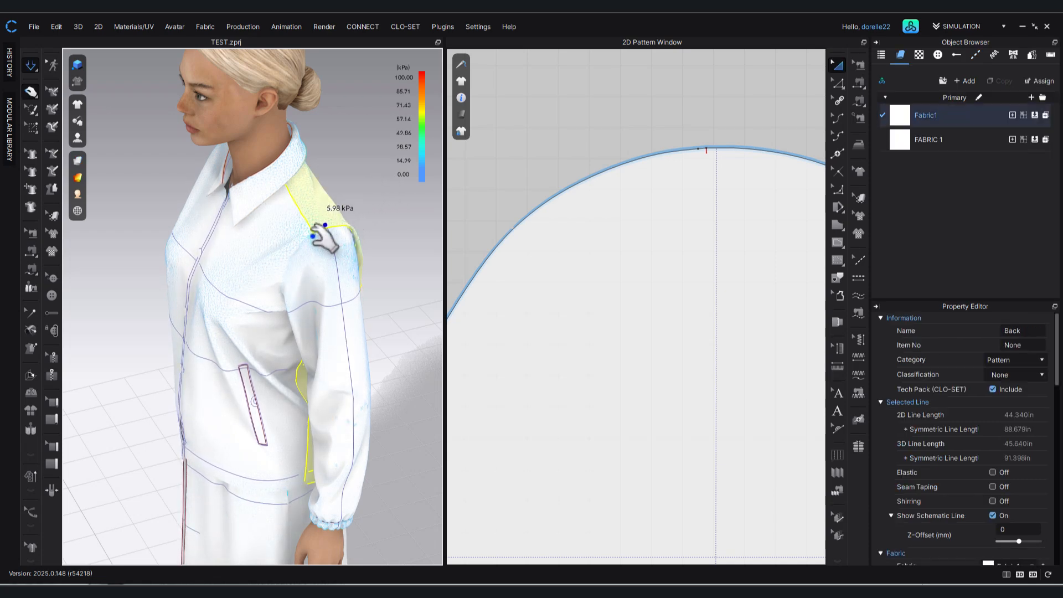
pyautogui.click(315, 234)
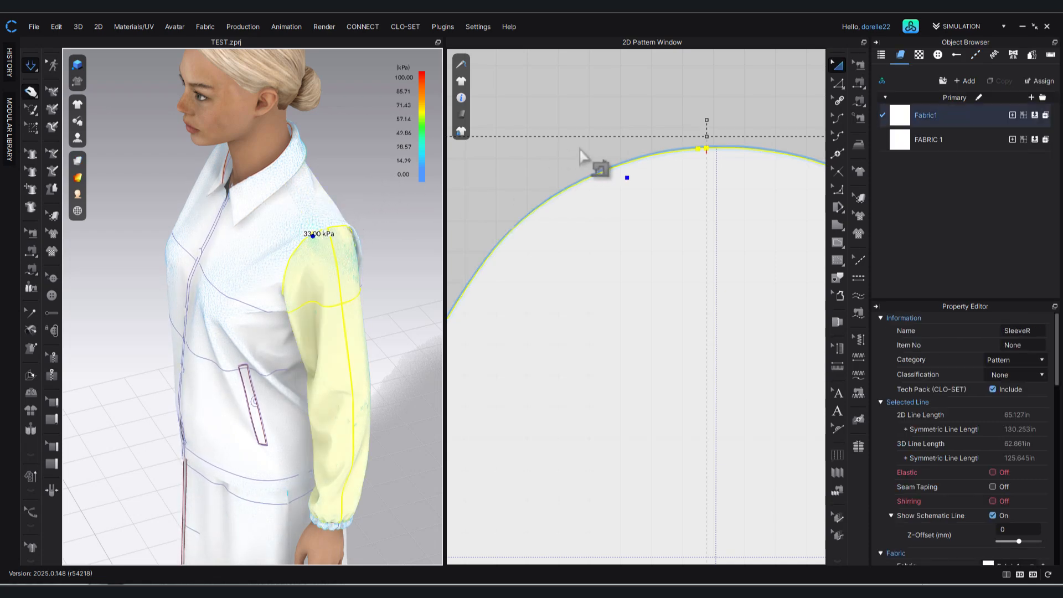
# Align the upper front sleeve cap seam's end with the short crown segment, giving a seam length of 3.626 in.
pyautogui.click(856, 64)
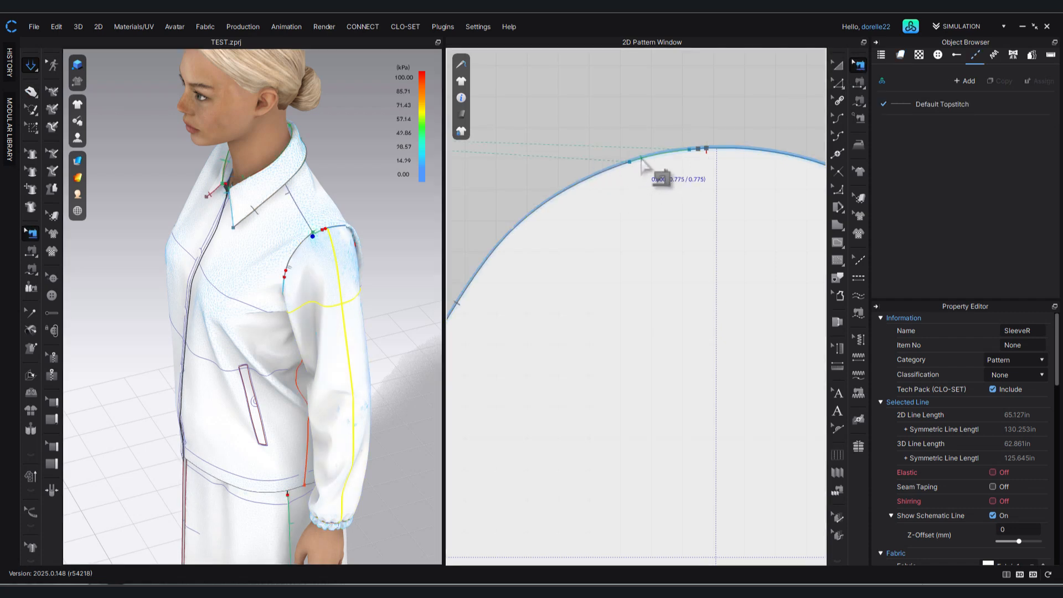
pyautogui.click(641, 160)
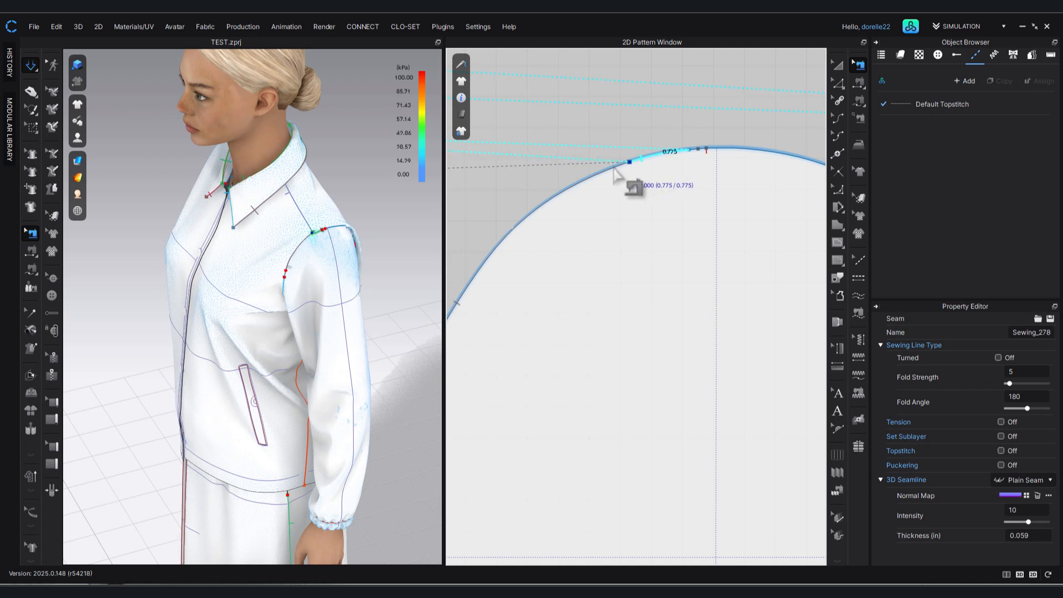
pyautogui.click(614, 167)
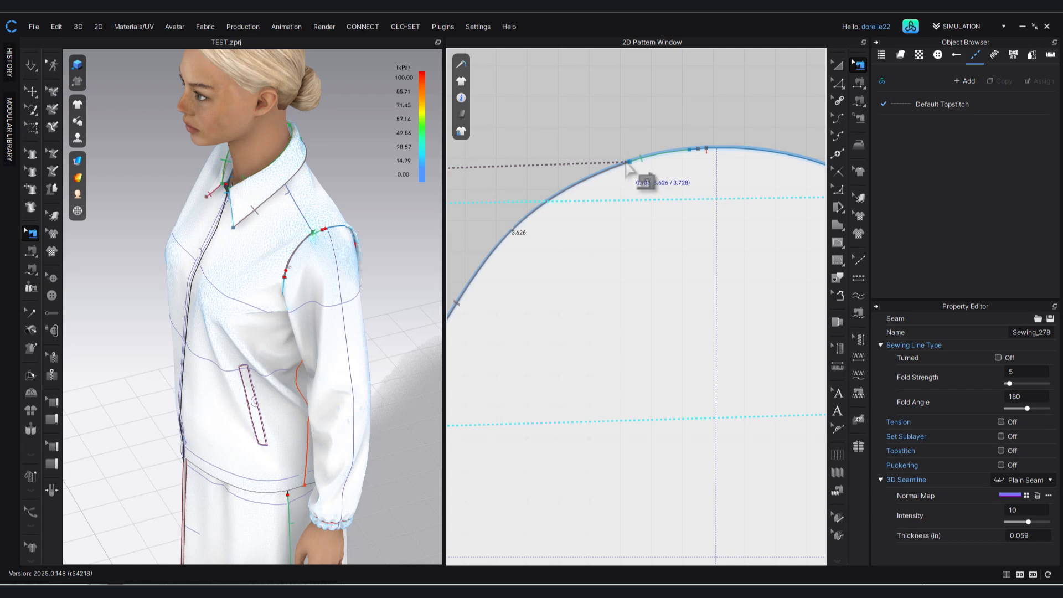
pyautogui.click(627, 166)
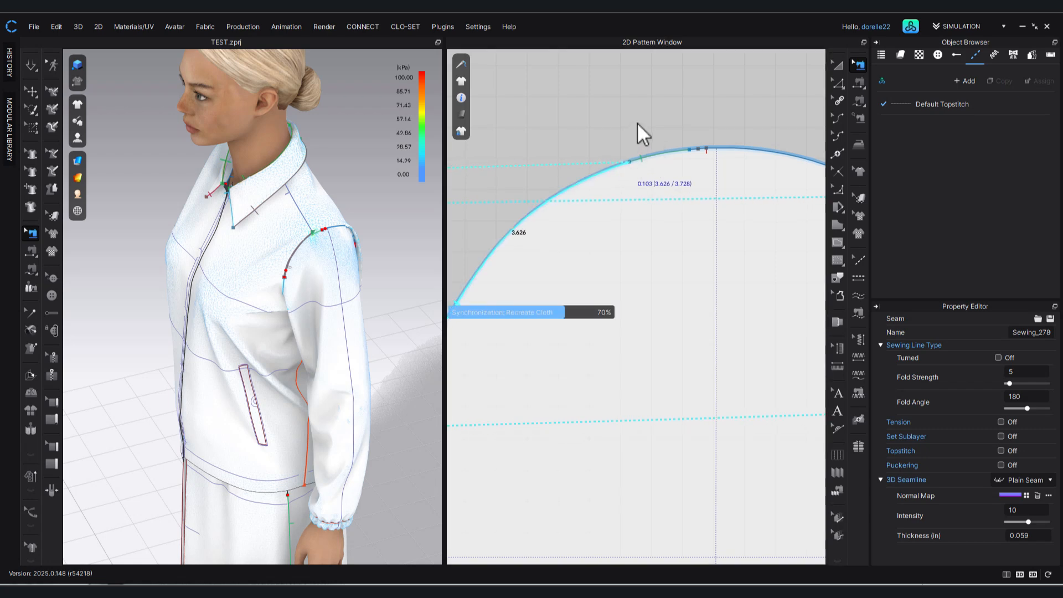
pyautogui.click(698, 151)
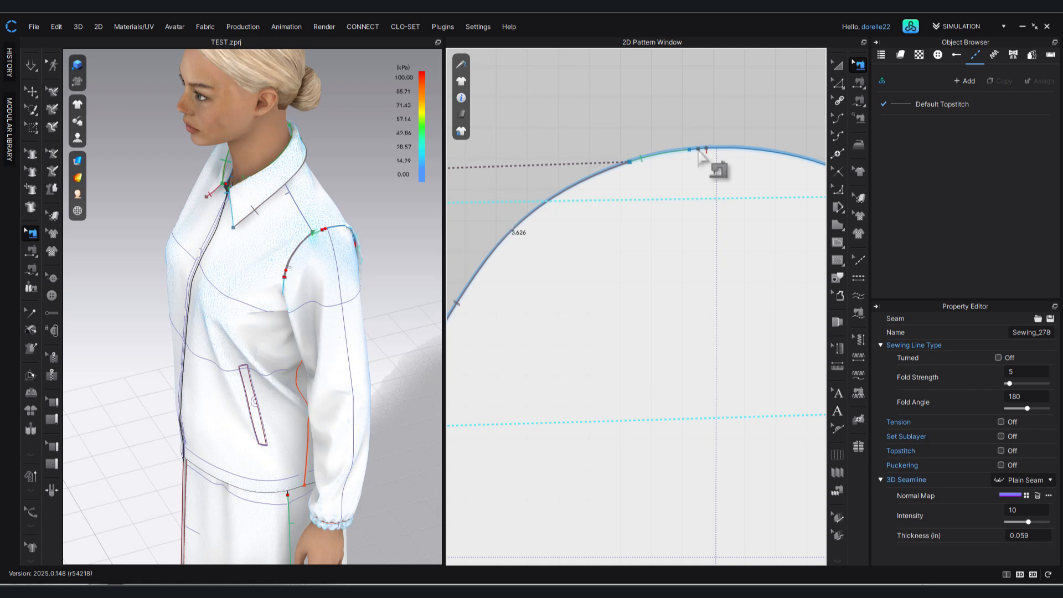
pyautogui.click(714, 133)
pyautogui.scroll(-3, 718, 136)
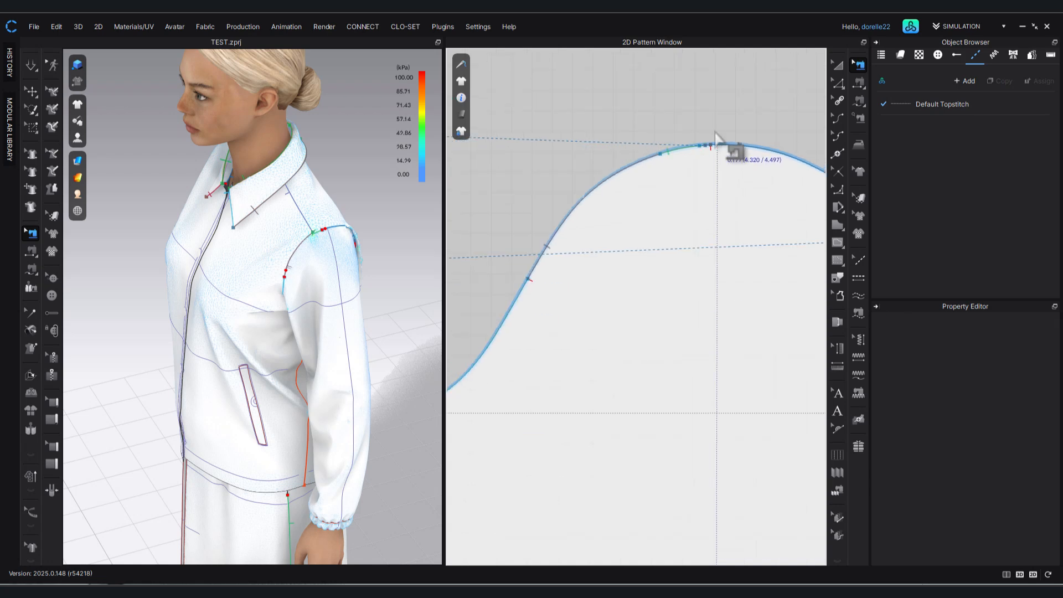
# Simulate the adjusted sleeve cap sewing and probe the stress at the top of the sleeve.
pyautogui.press('space')
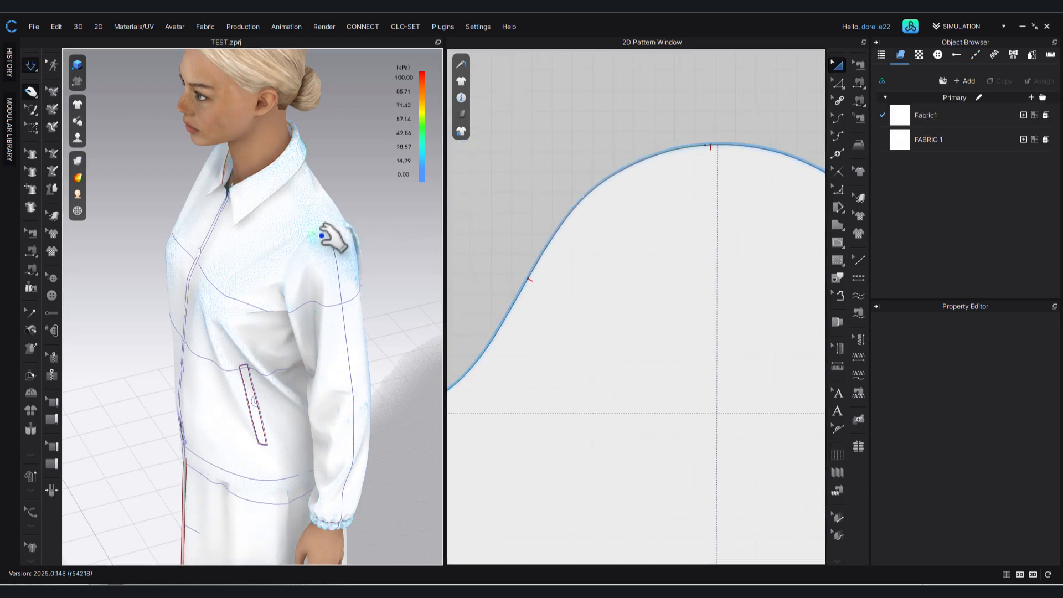
pyautogui.click(326, 234)
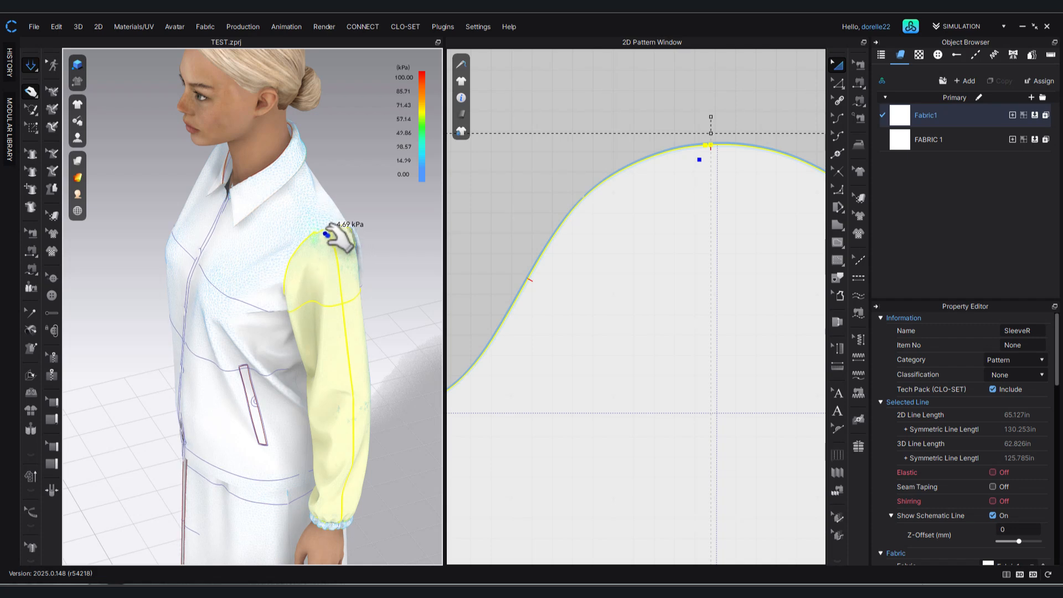
pyautogui.click(413, 233)
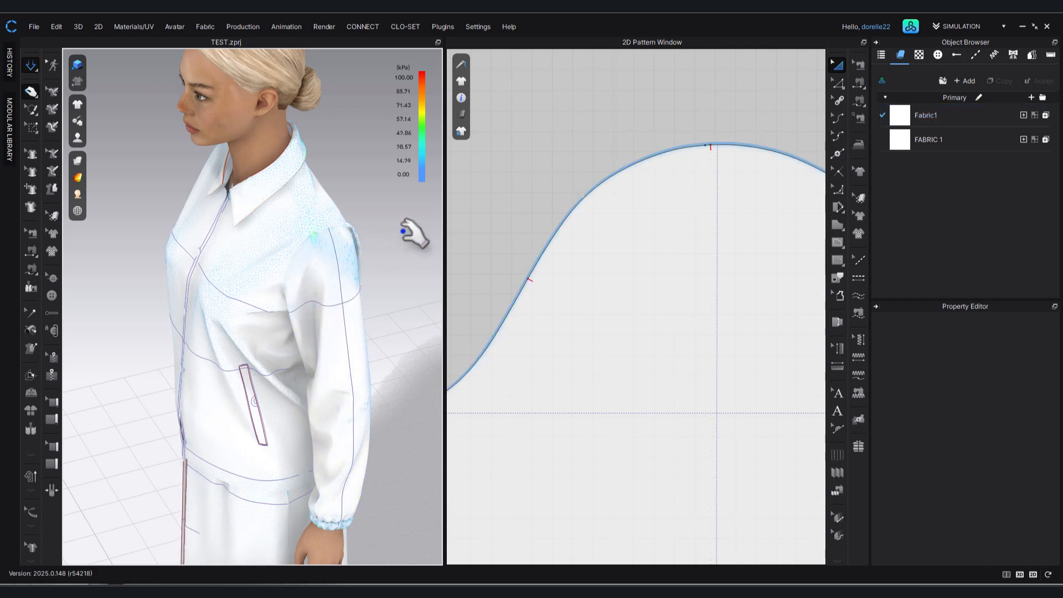
# Extend the lower front sleeve cap seam to 5.469 in and shorten the adjoining upper seam to 3.403 in so their ends meet.
pyautogui.scroll(-5, 478, 226)
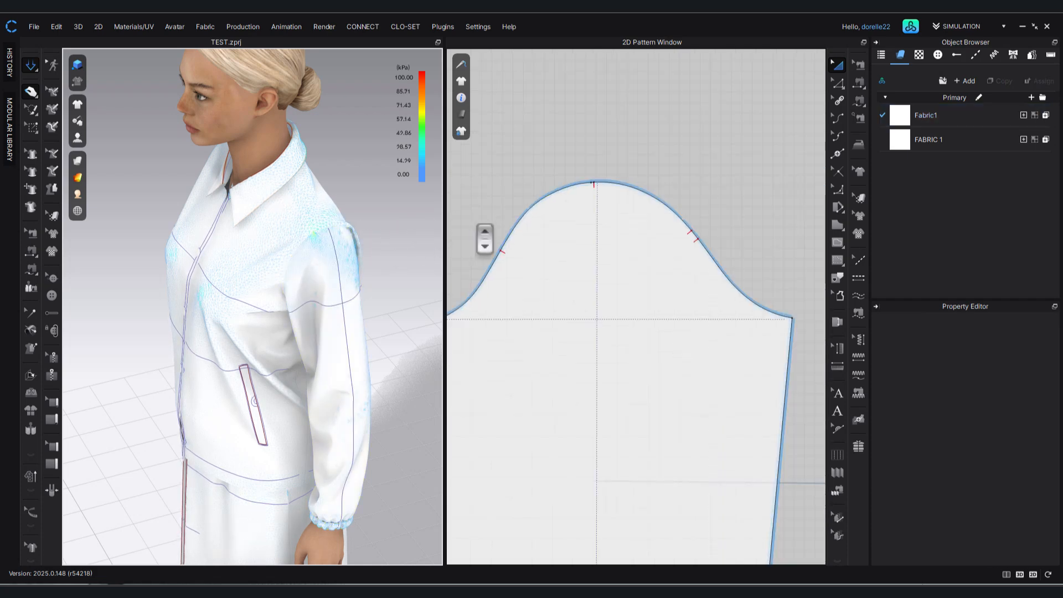
pyautogui.moveTo(565, 222); pyautogui.dragTo(757, 180, button='middle')
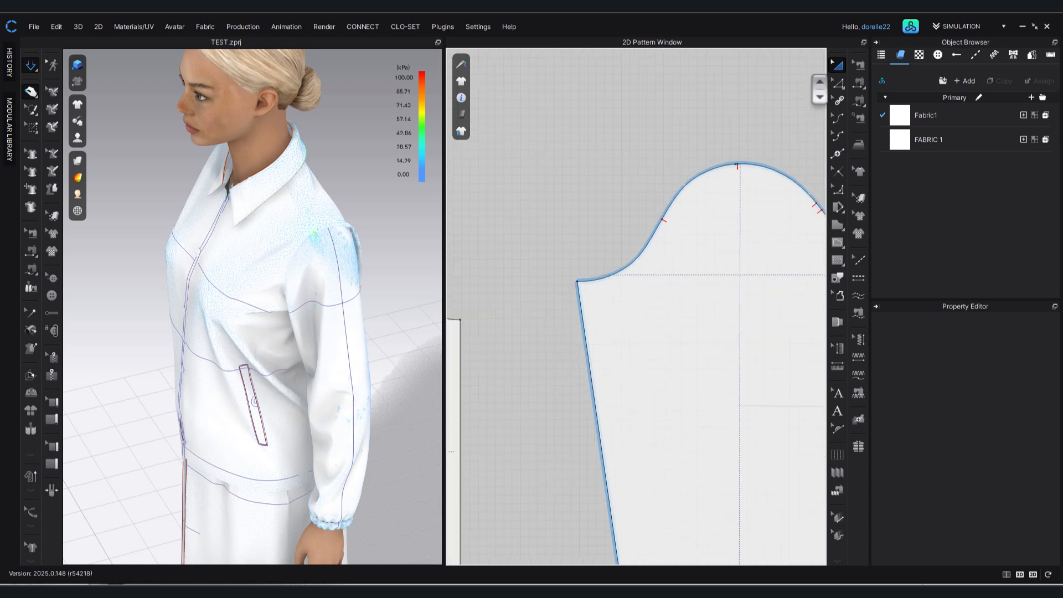
pyautogui.click(853, 64)
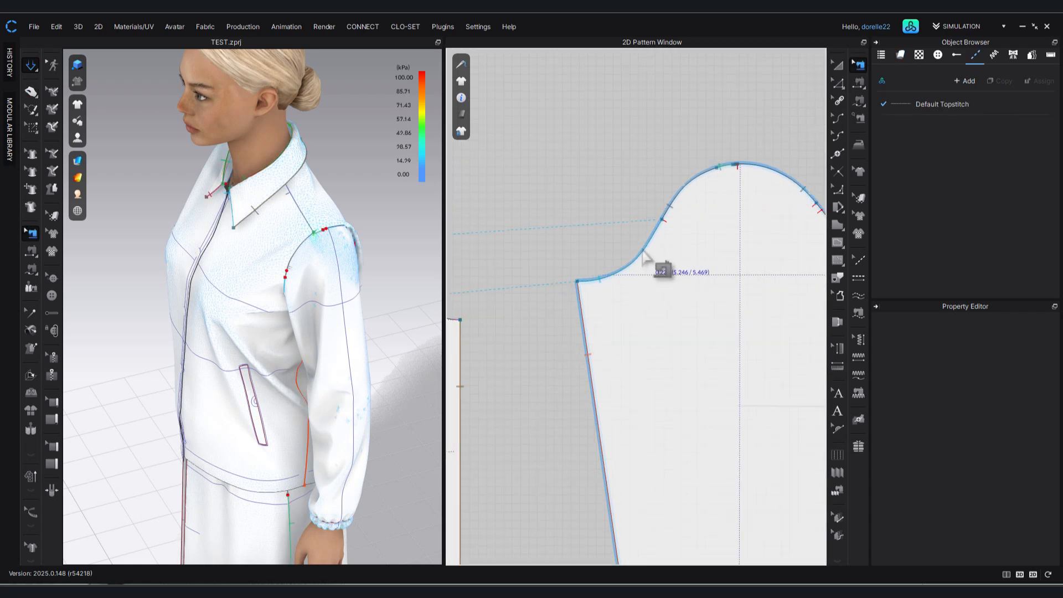
pyautogui.click(643, 251)
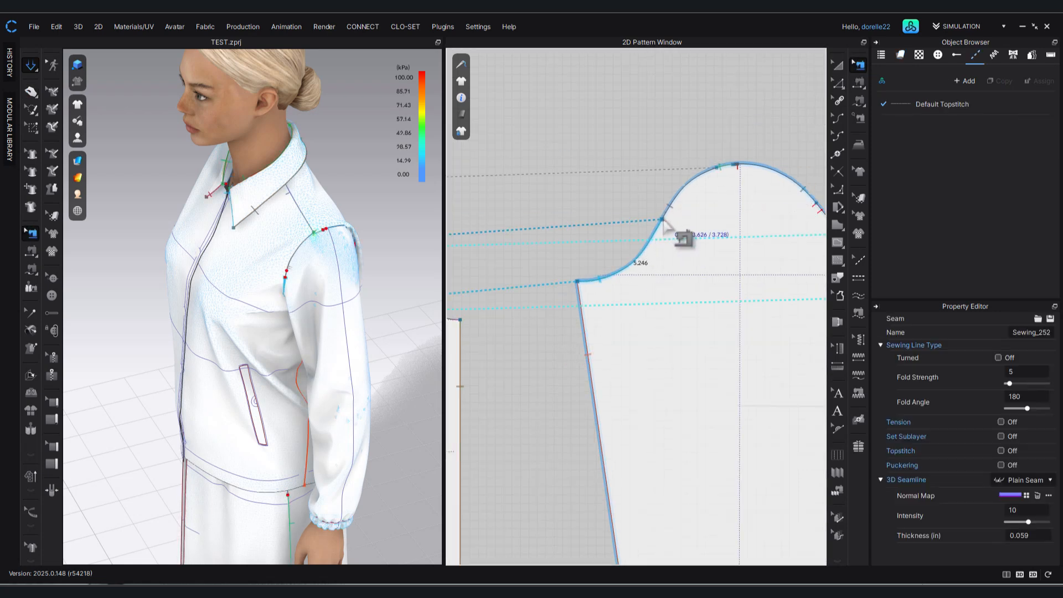
pyautogui.scroll(3, 664, 224)
pyautogui.moveTo(662, 223)
pyautogui.mouseDown()
pyautogui.moveTo(652, 240)
pyautogui.moveTo(666, 220)
pyautogui.mouseUp()
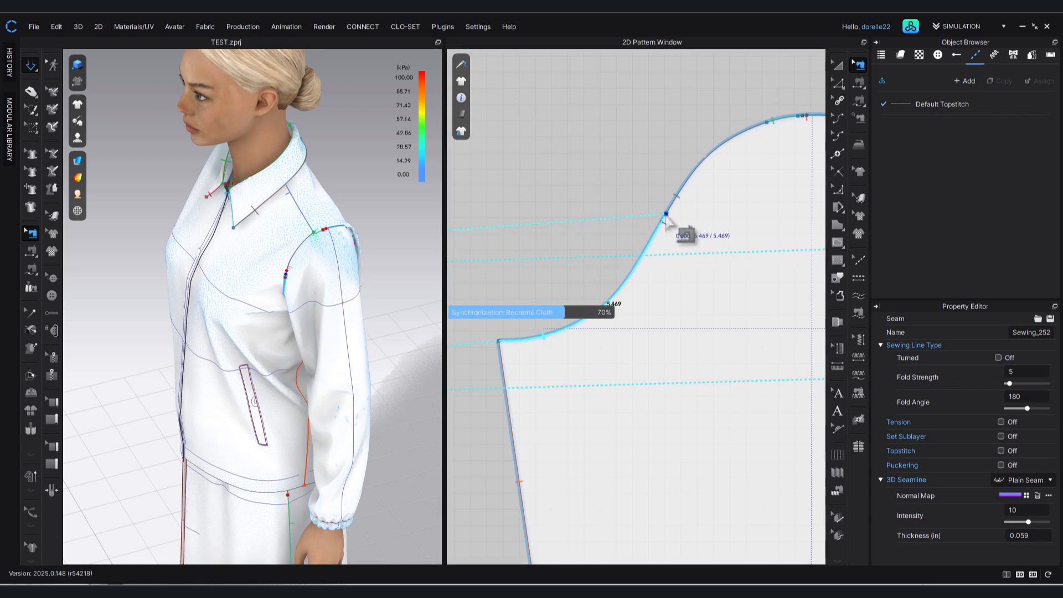
pyautogui.click(666, 219)
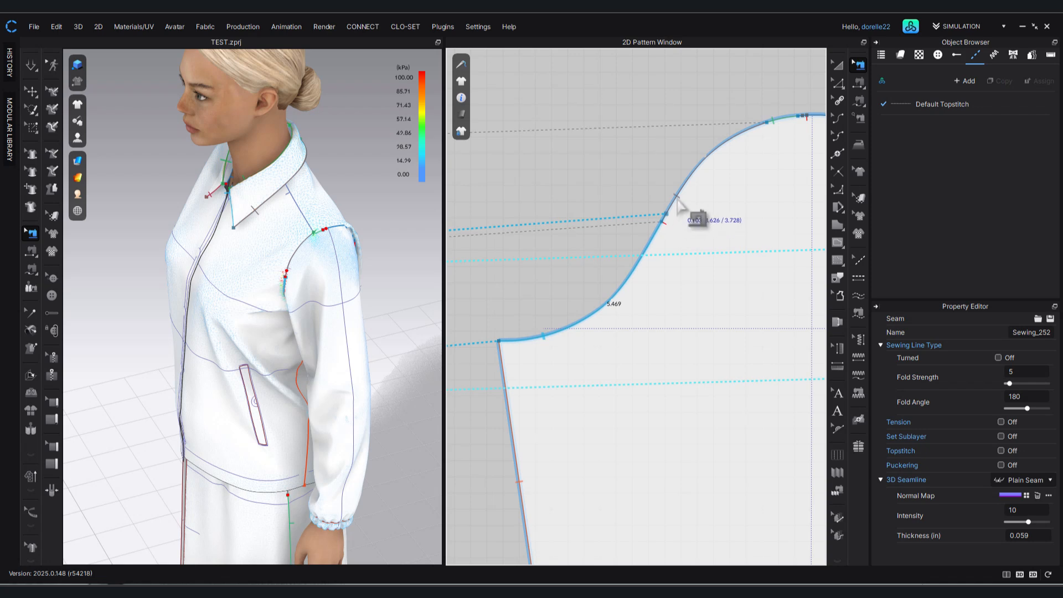
pyautogui.click(664, 219)
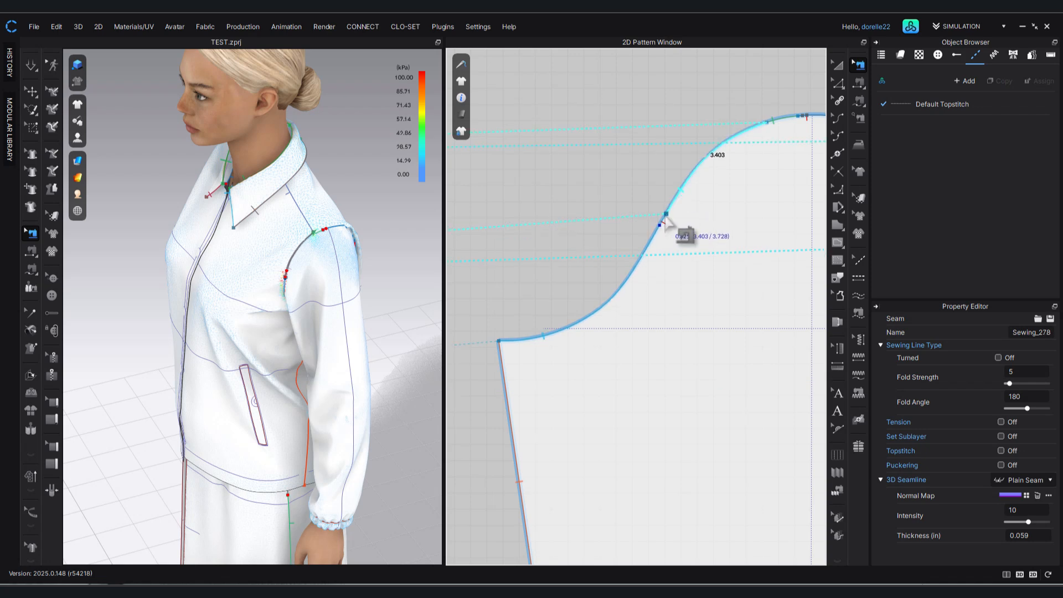
pyautogui.click(652, 93)
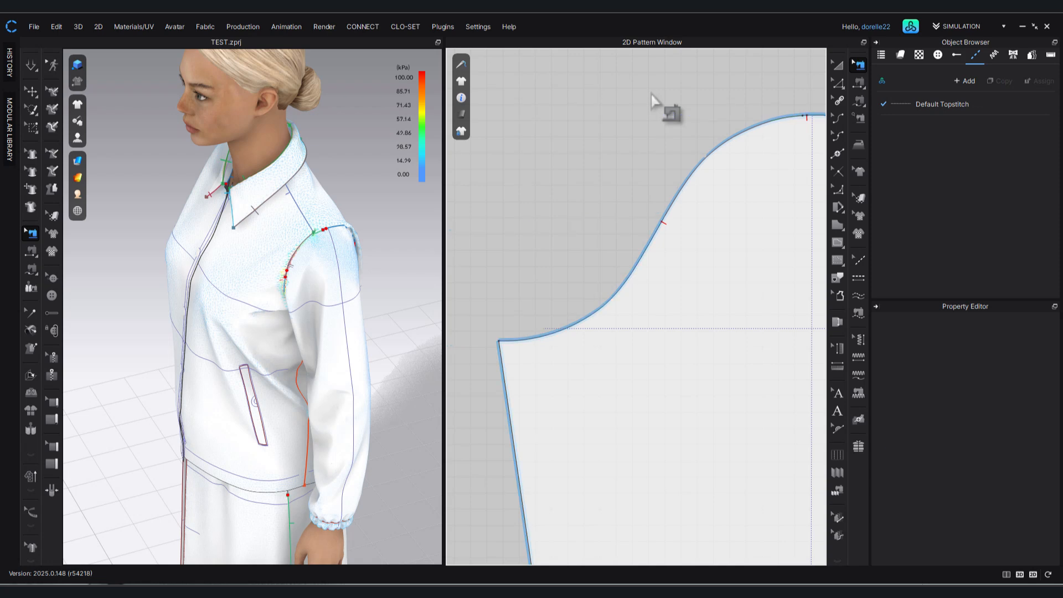
# Simulate the corrected front sleeve seams, probe the stress near the shoulder point and inspect the jacket from the front.
pyautogui.press('space')
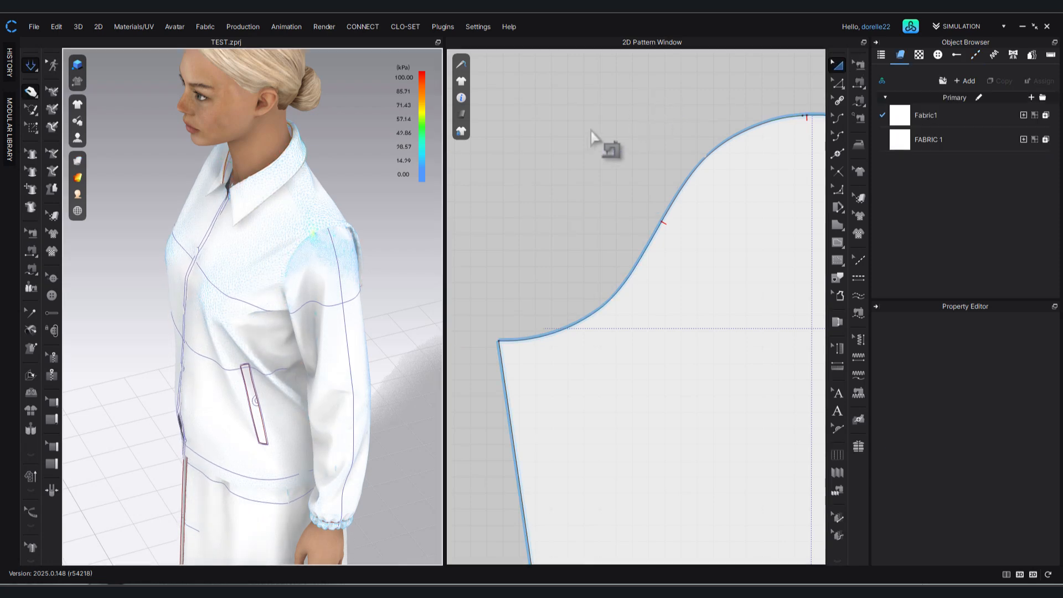
pyautogui.moveTo(335, 230); pyautogui.dragTo(345, 236)
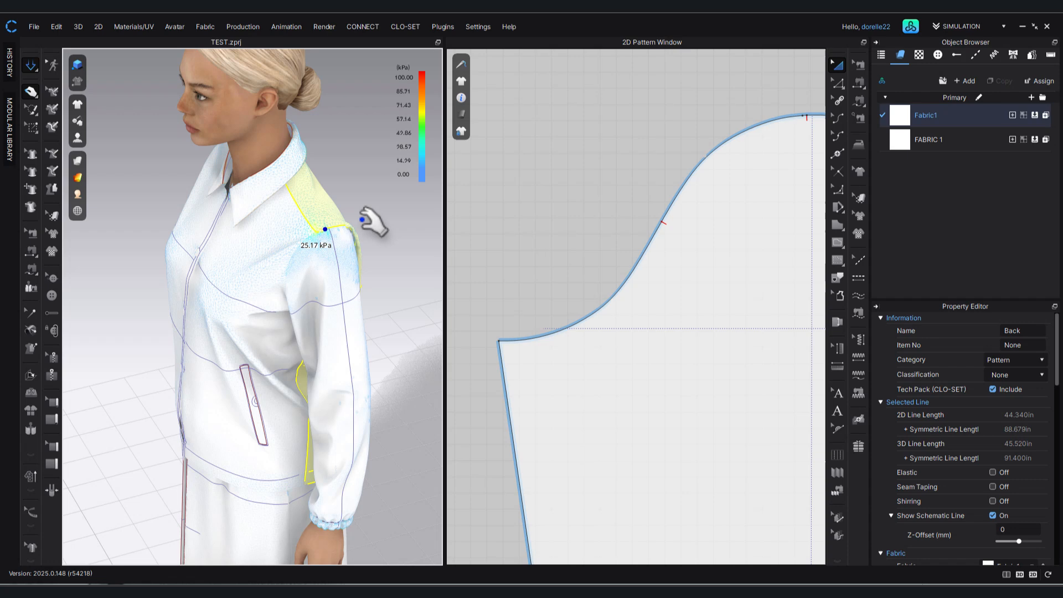
pyautogui.click(393, 241)
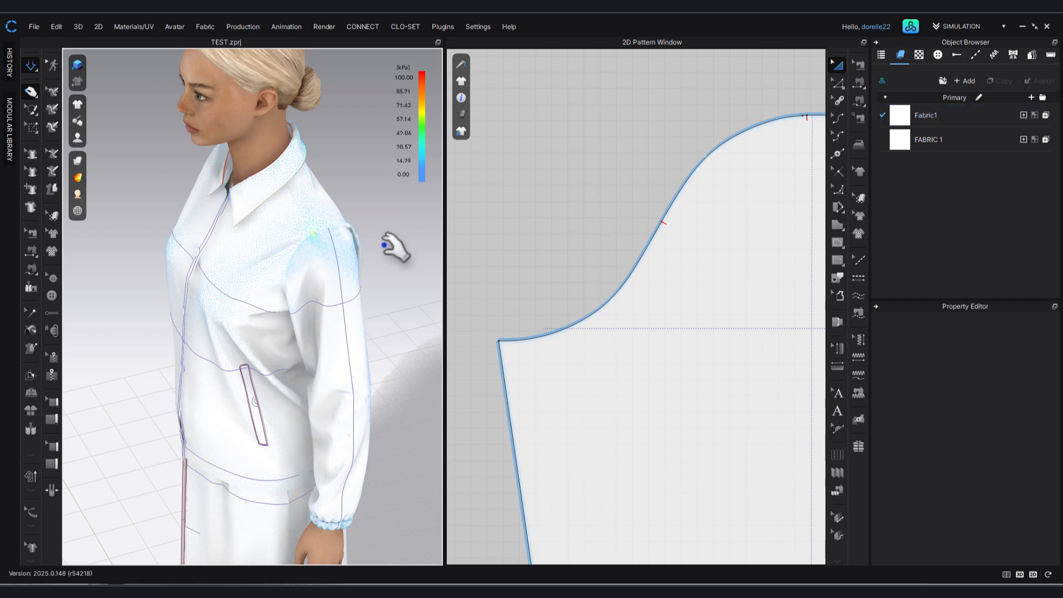
pyautogui.moveTo(392, 239); pyautogui.dragTo(476, 221, button='right')
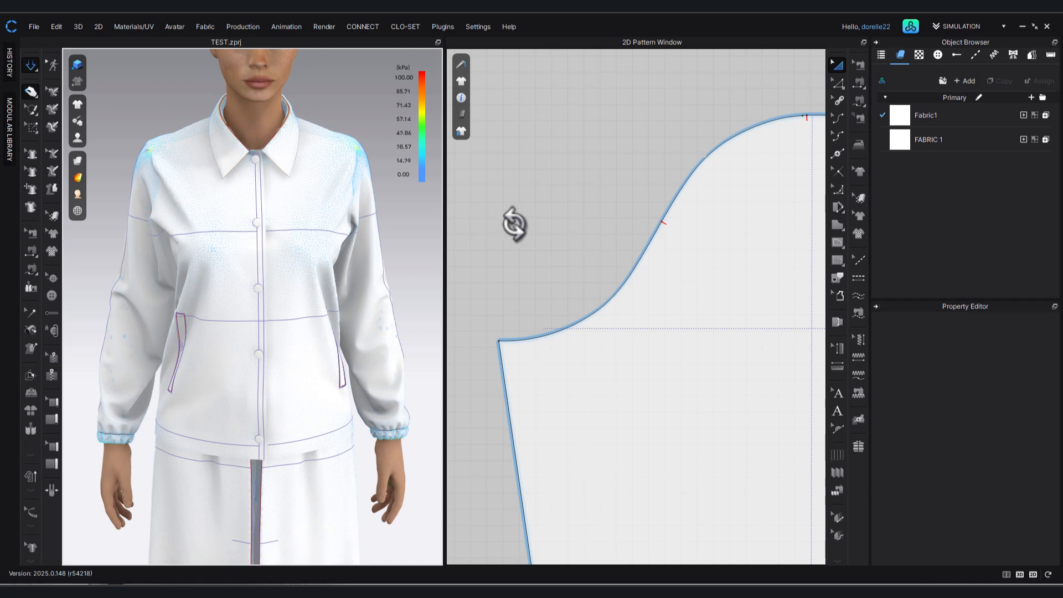
# Delete the short 0.775 in sewing segment at the sleeve cap's crown.
pyautogui.scroll(-3, 573, 249)
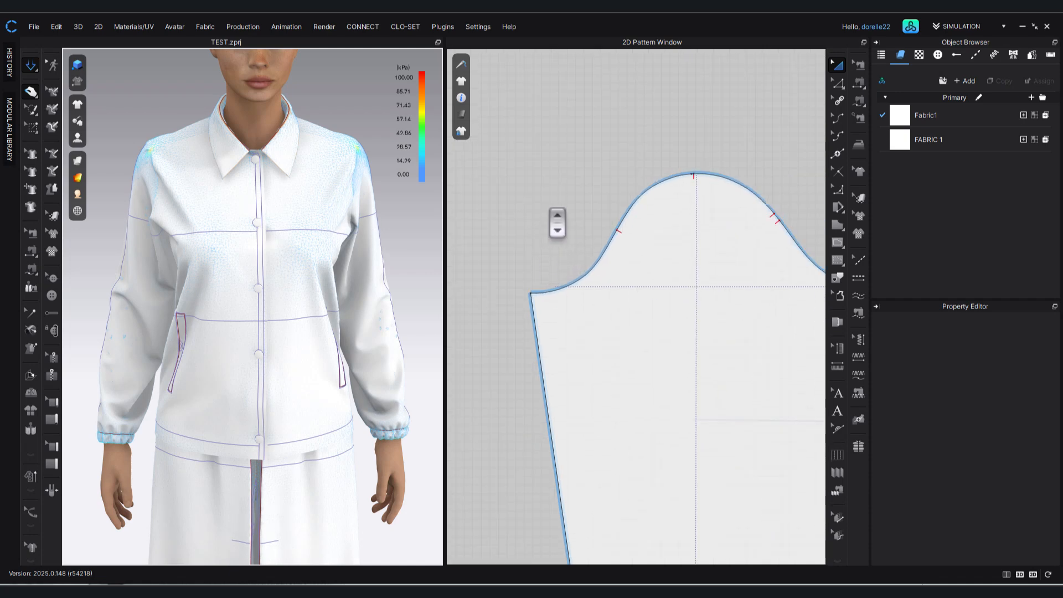
pyautogui.click(858, 66)
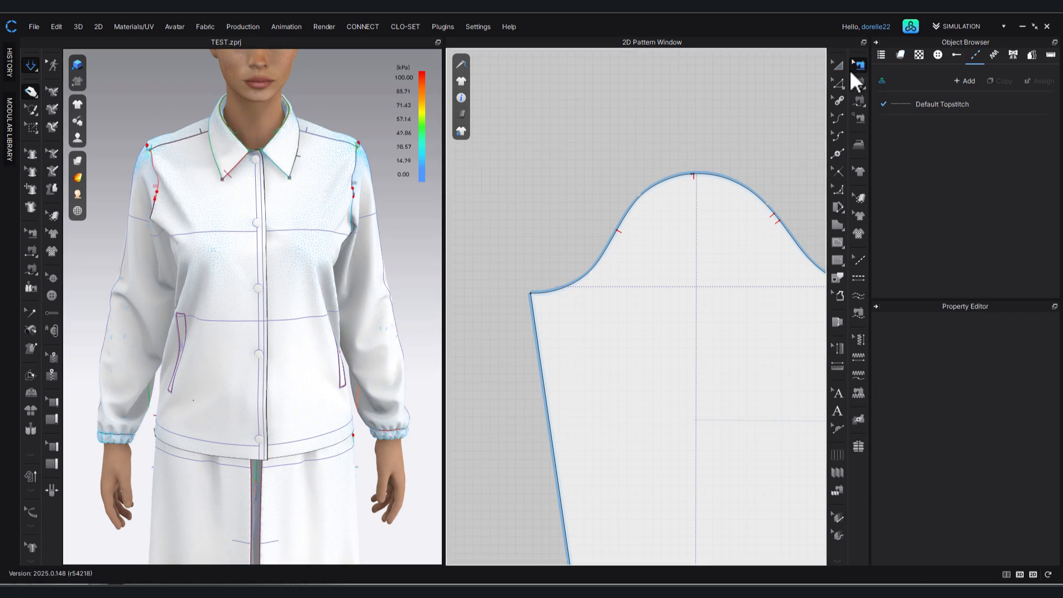
pyautogui.click(680, 177)
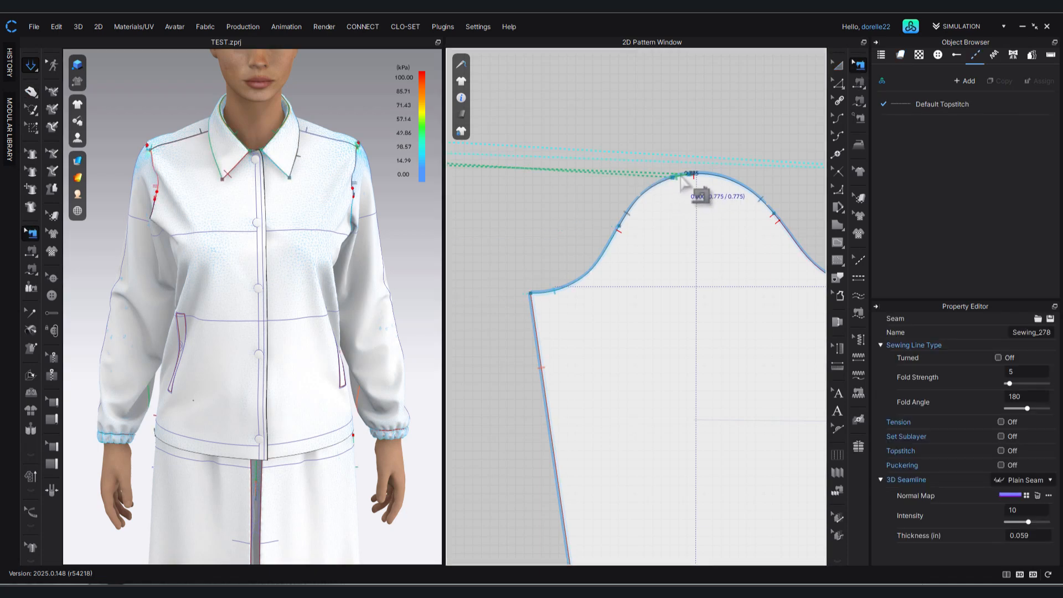
pyautogui.press('Delete')
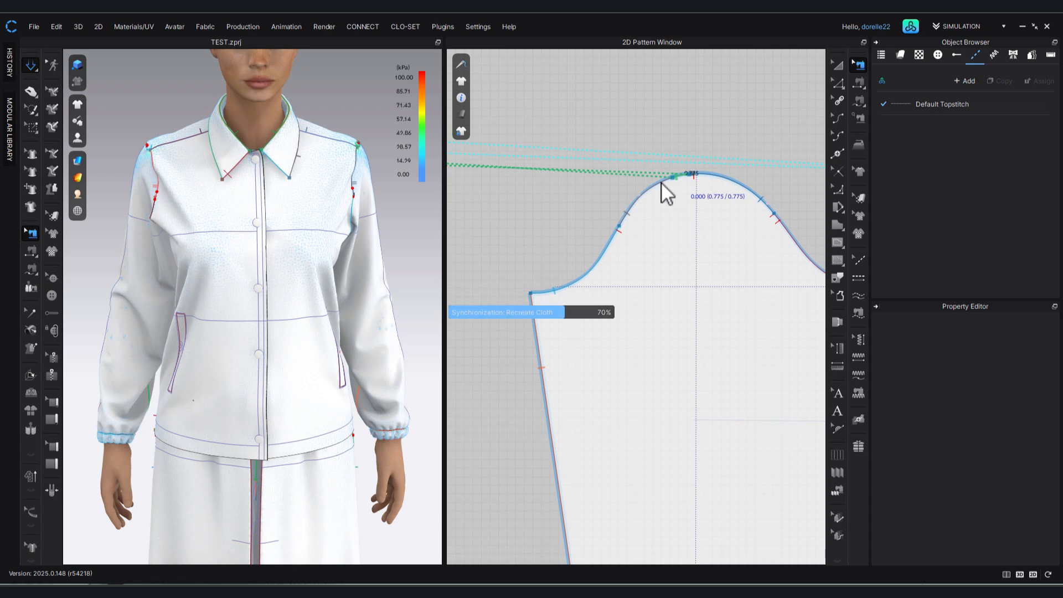
# Replace the segmented sleeve cap sewing with one free sewing between the sleeve cap and the back bodice's armhole, from underarm to shoulder point.
pyautogui.press('space')
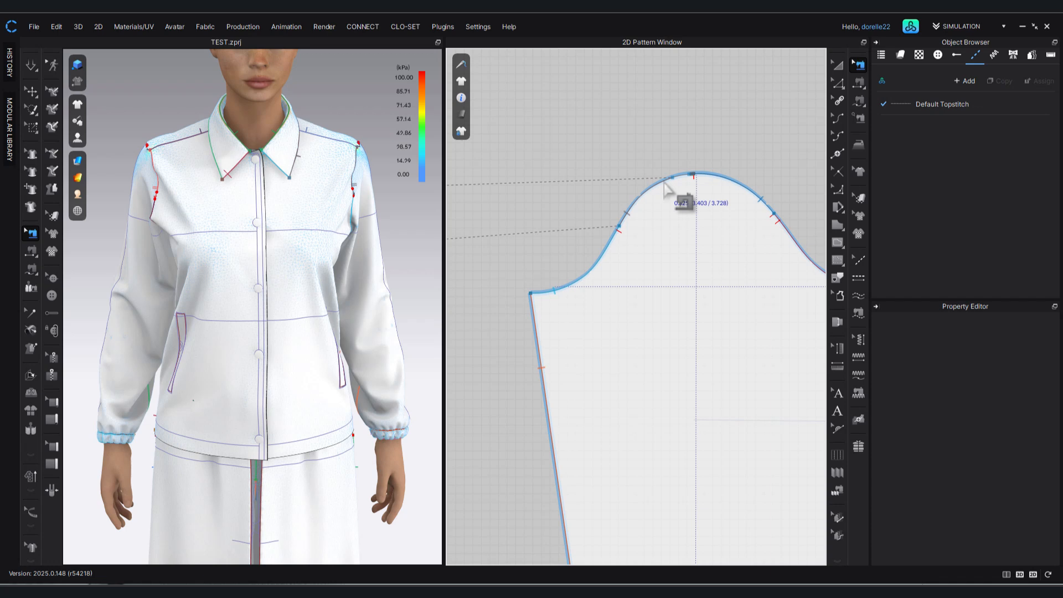
pyautogui.click(666, 188)
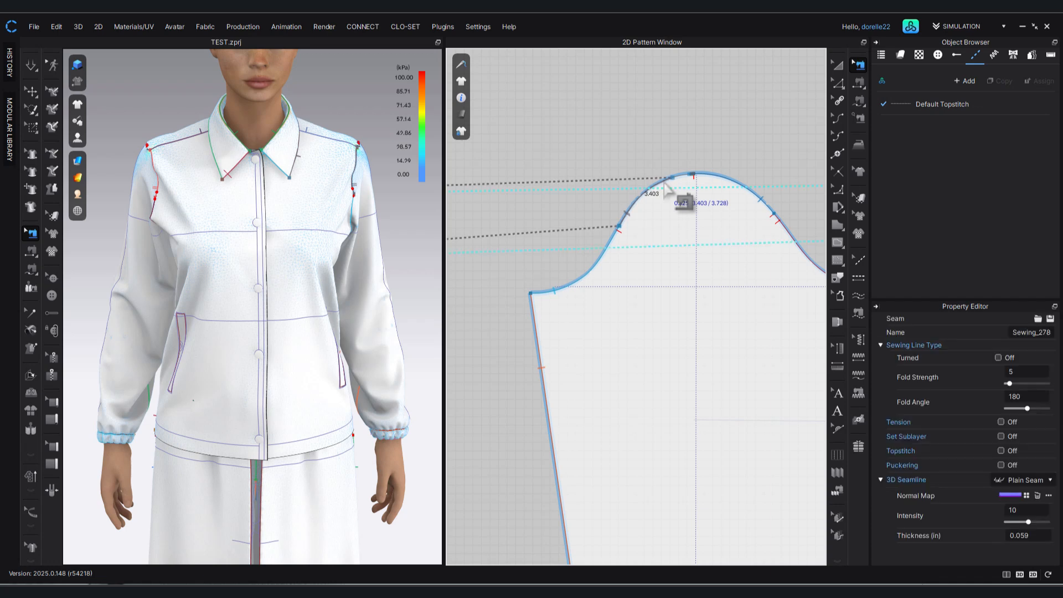
pyautogui.hotkey('ctrl', 'z')
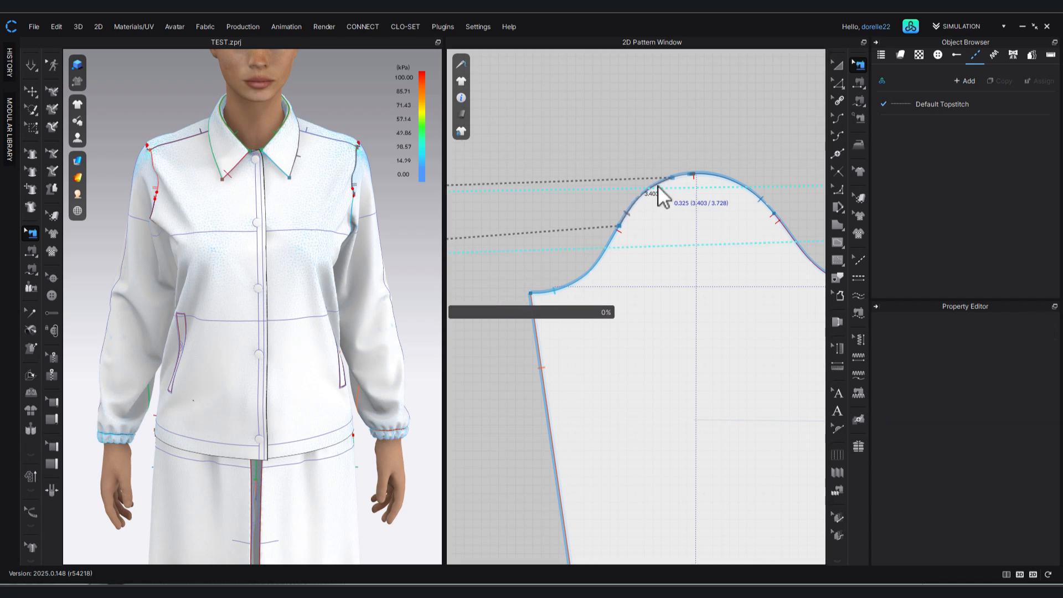
pyautogui.press('m')
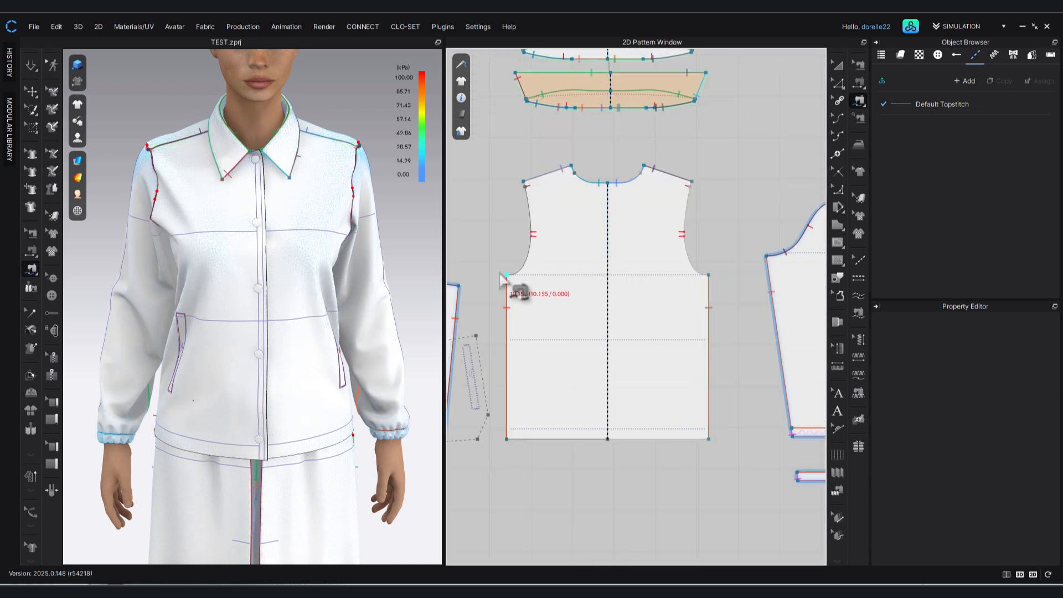
pyautogui.click(505, 275)
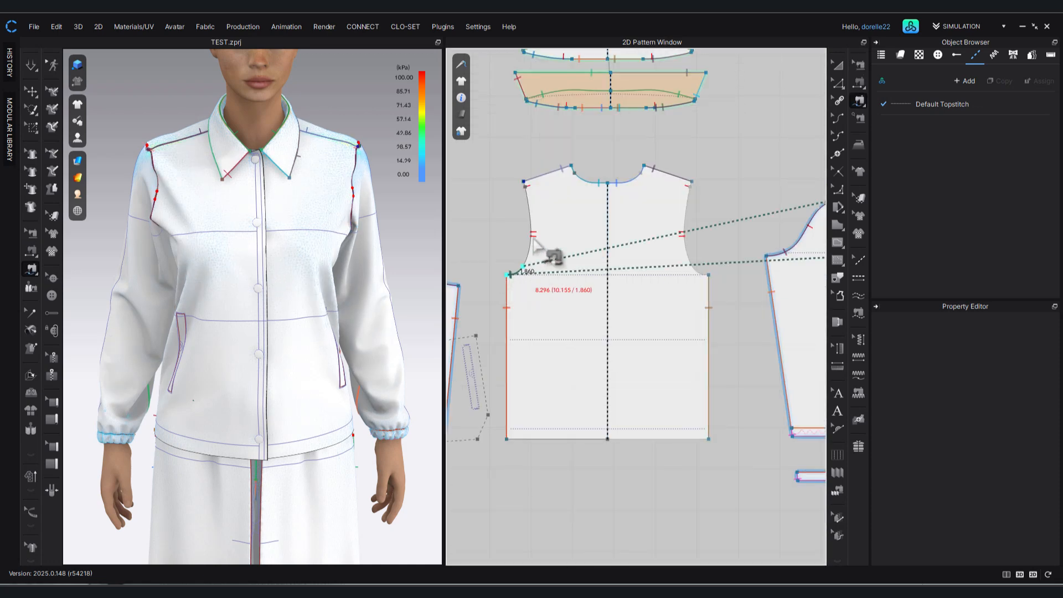
pyautogui.click(523, 183)
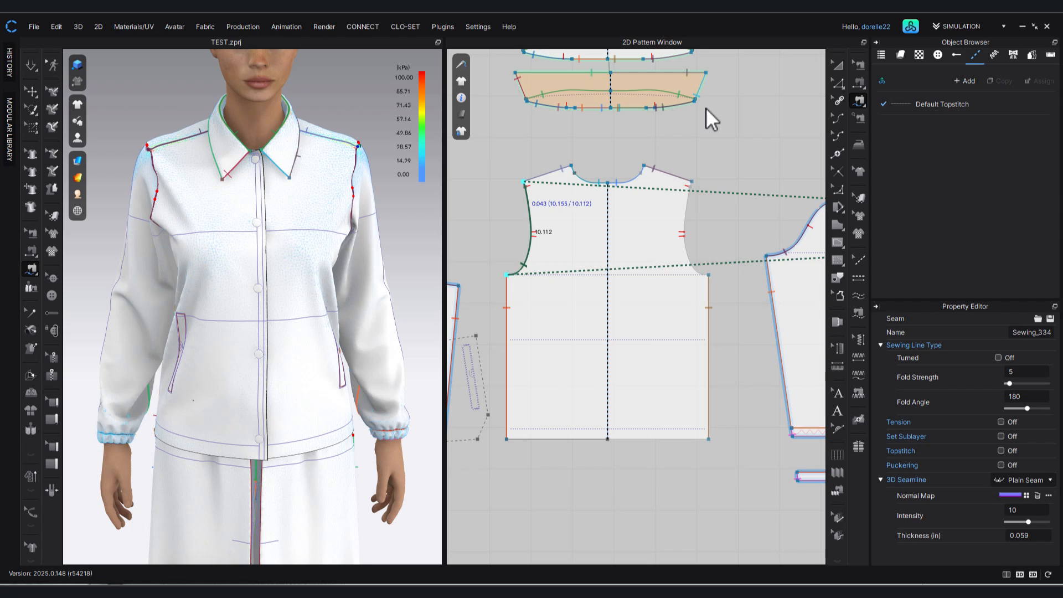
# Simulate the new armhole sewing, inspect the jacket from the side and back, and probe the stress on the back of the sleeve.
pyautogui.press('a')
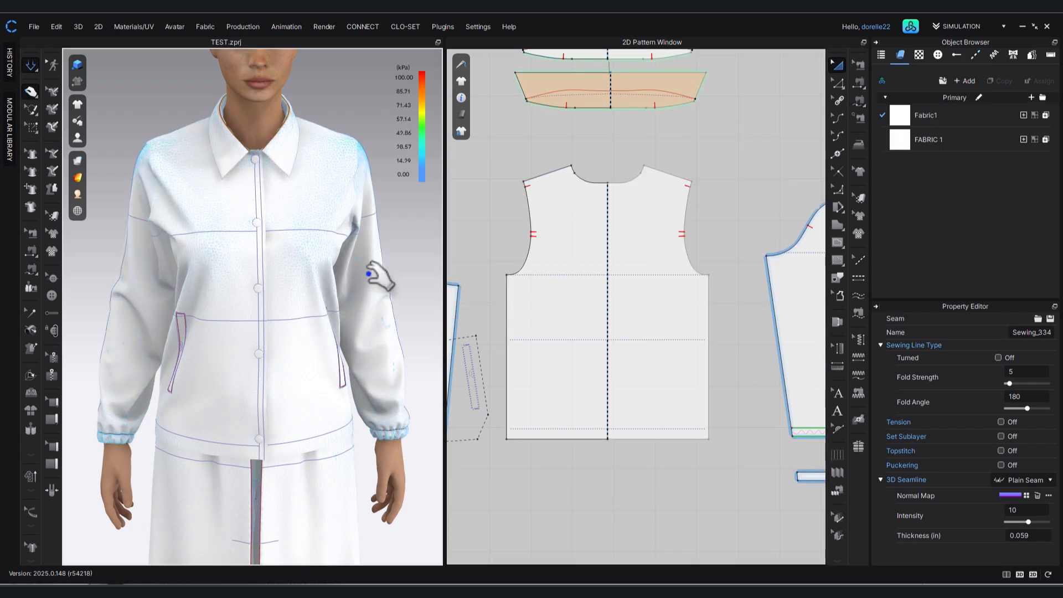
pyautogui.moveTo(356, 258); pyautogui.dragTo(245, 269, button='right')
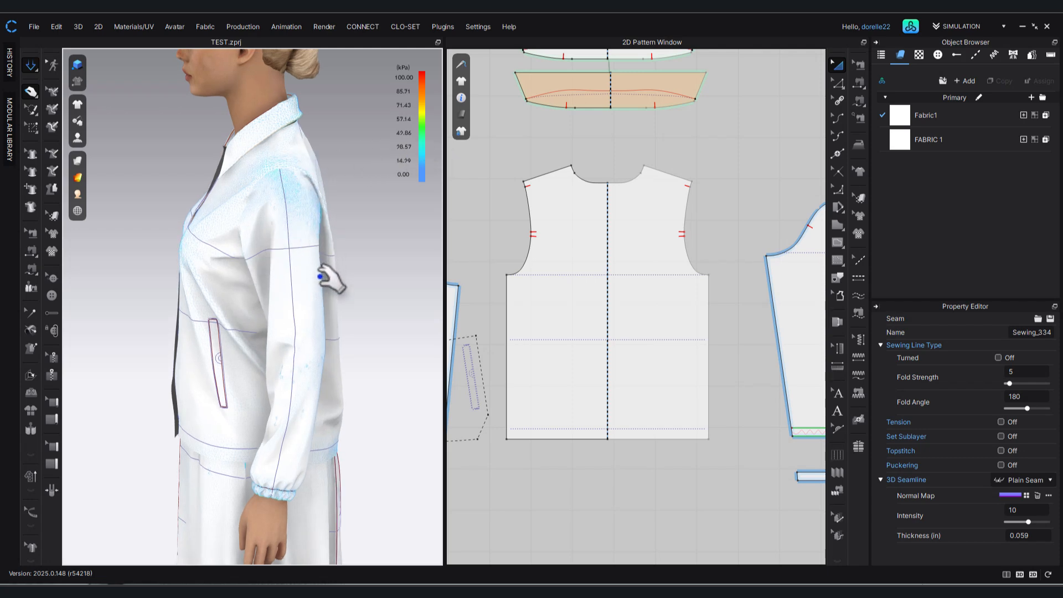
pyautogui.moveTo(349, 268); pyautogui.dragTo(200, 299, button='right')
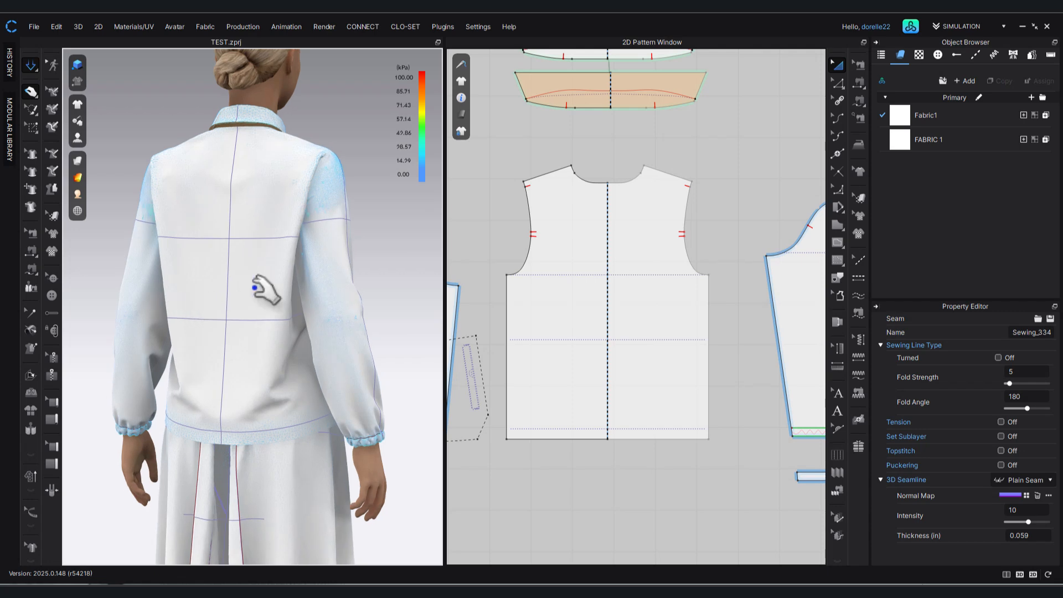
pyautogui.moveTo(387, 294); pyautogui.dragTo(339, 244, button='right')
pyautogui.click(330, 245)
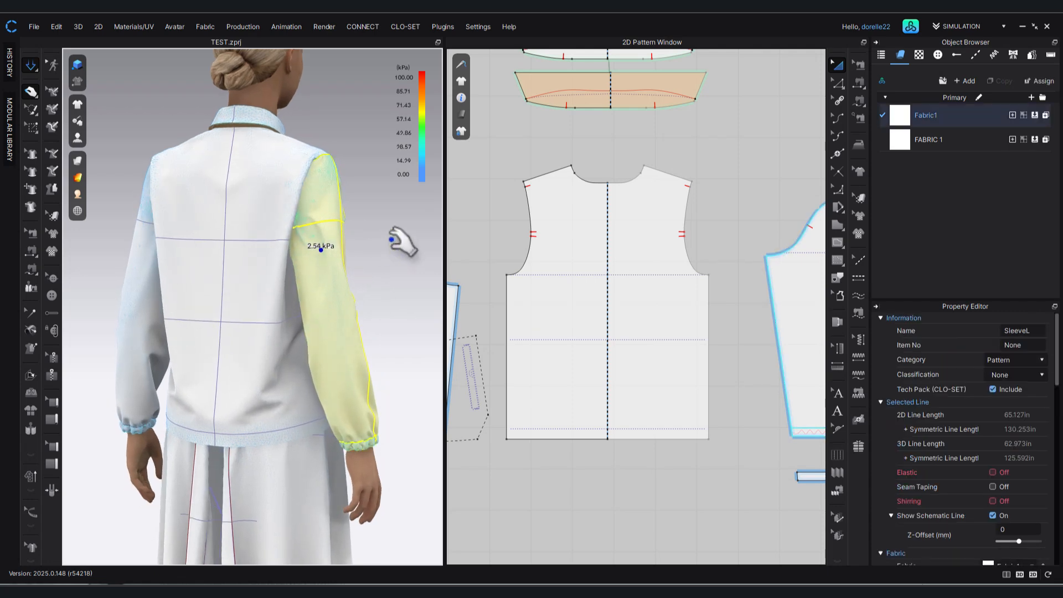
pyautogui.click(392, 243)
pyautogui.moveTo(409, 292); pyautogui.dragTo(285, 322, button='right')
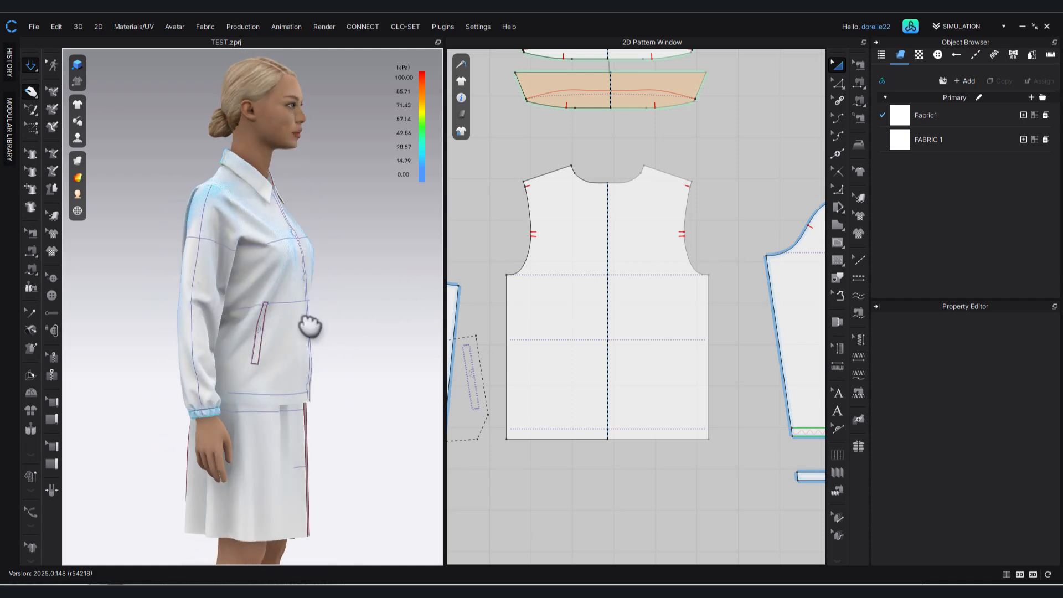
# Examine the pleated bottoms from the side and back, tugging the back panels in the simulation and locating their 2D patterns.
pyautogui.moveTo(282, 327); pyautogui.dragTo(306, 215, button='middle')
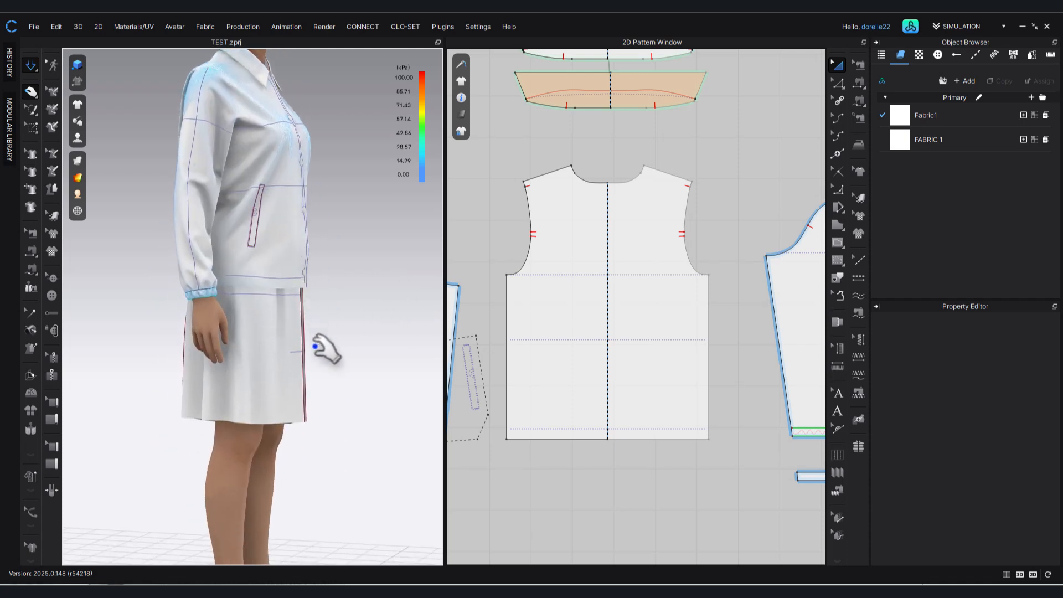
pyautogui.moveTo(676, 418); pyautogui.dragTo(626, 195, button='middle')
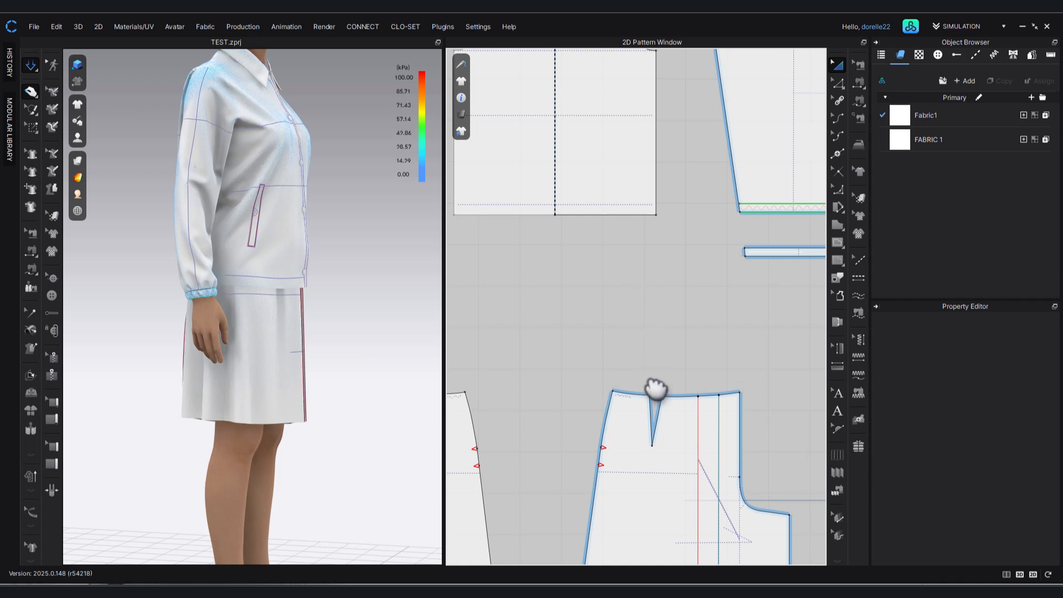
pyautogui.moveTo(658, 390); pyautogui.dragTo(656, 245, button='middle')
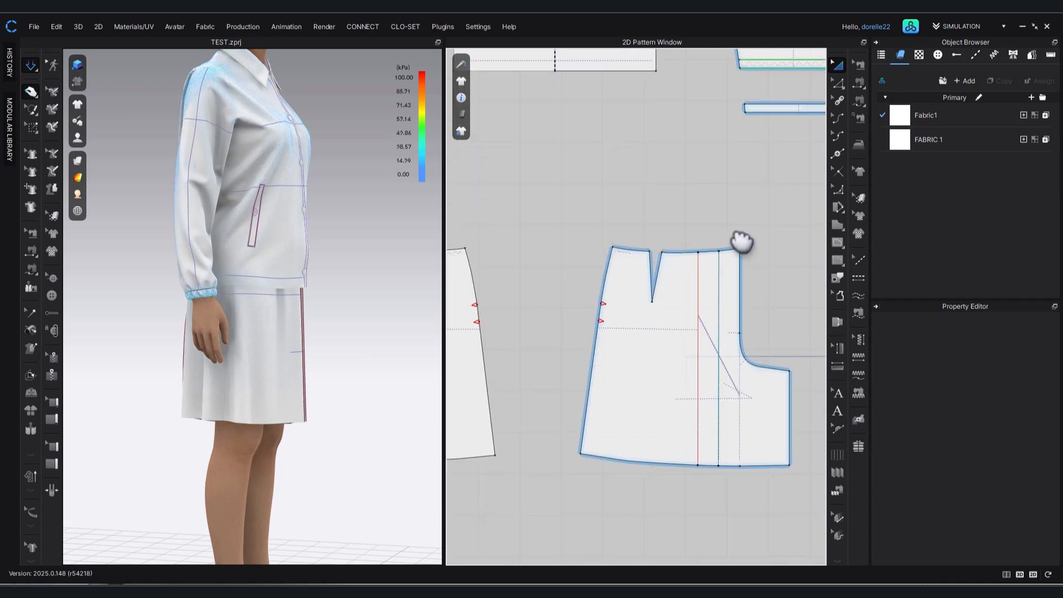
pyautogui.moveTo(339, 450)
pyautogui.mouseDown(button='right')
pyautogui.moveTo(434, 443)
pyautogui.moveTo(389, 447)
pyautogui.moveTo(349, 433)
pyautogui.mouseUp(button='right')
pyautogui.click(218, 352)
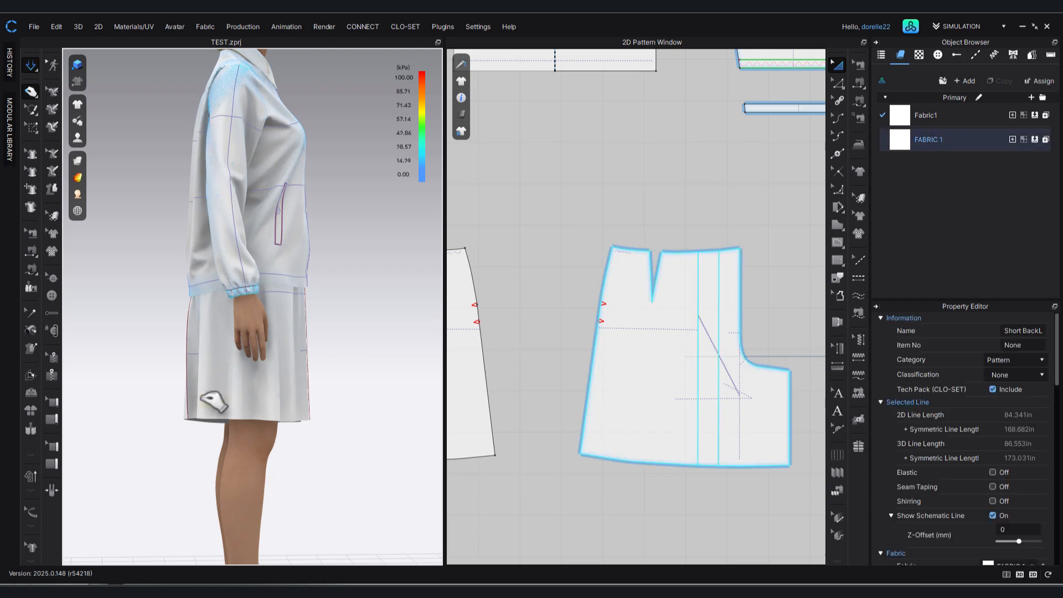
pyautogui.moveTo(199, 400); pyautogui.dragTo(196, 403)
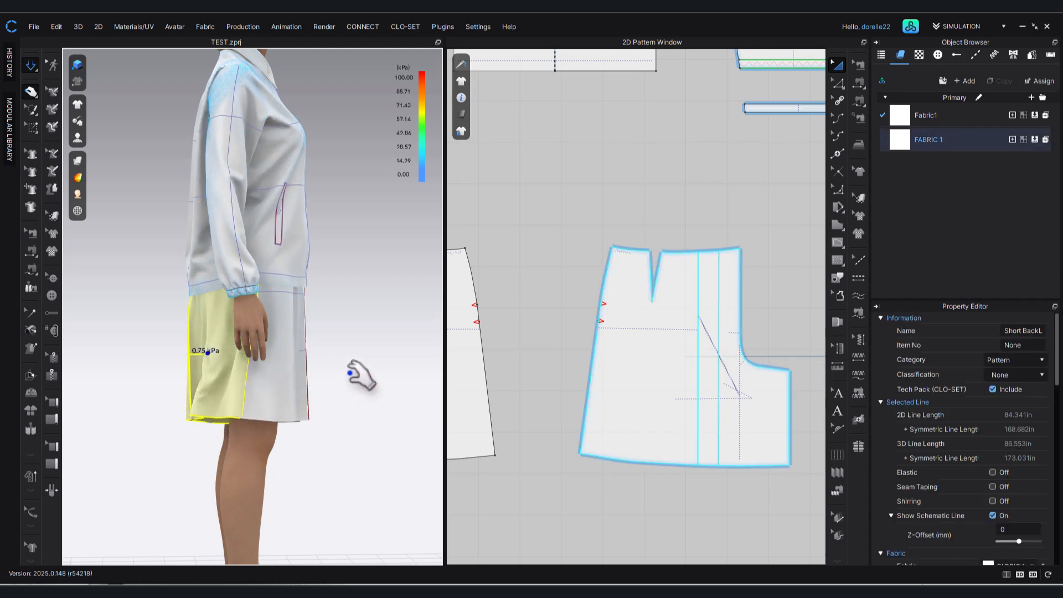
pyautogui.click(365, 381)
pyautogui.moveTo(367, 386); pyautogui.dragTo(406, 392, button='right')
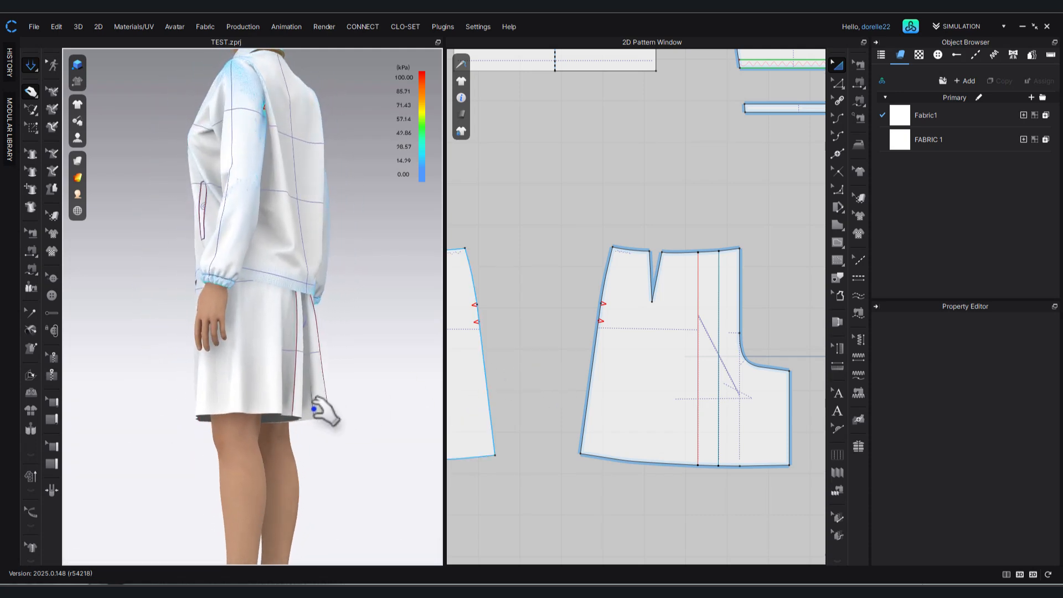
pyautogui.click(318, 411)
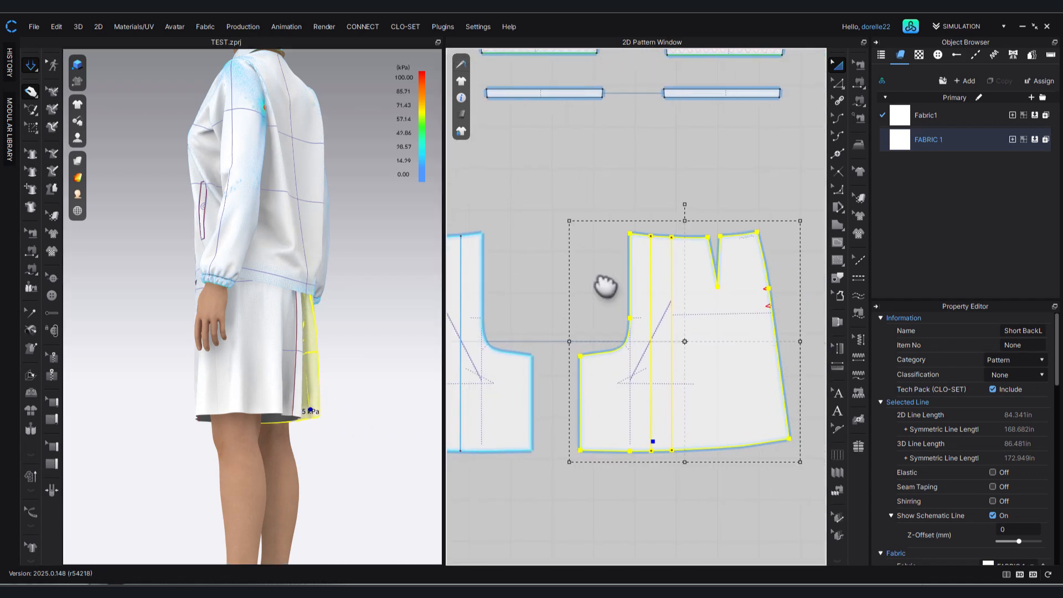
pyautogui.click(617, 176)
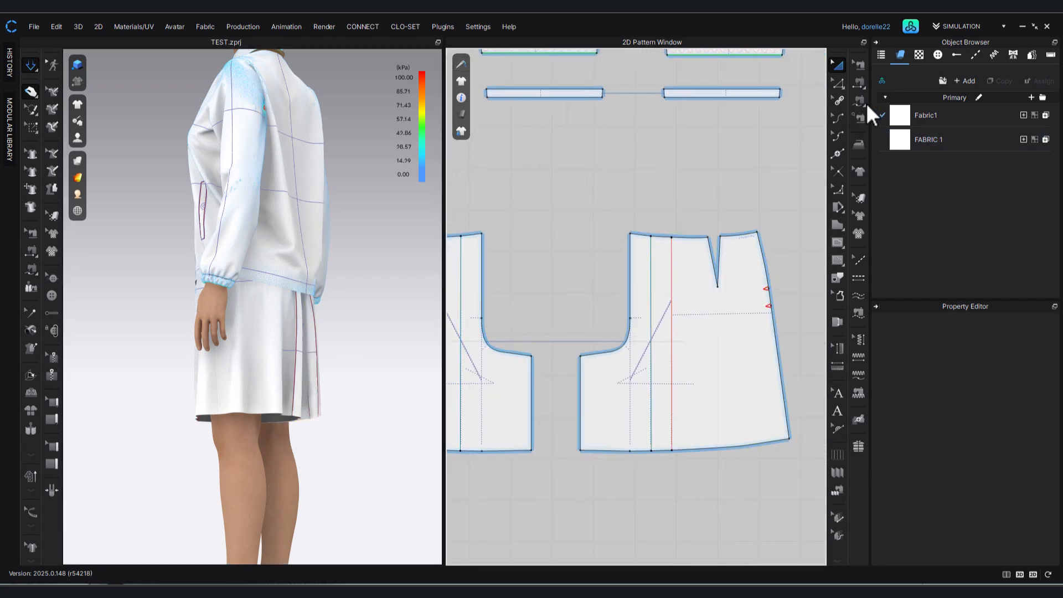
# Set the Fold Strength of the back panel's pleat line with the 0 degree fold angle to 90.
pyautogui.click(838, 83)
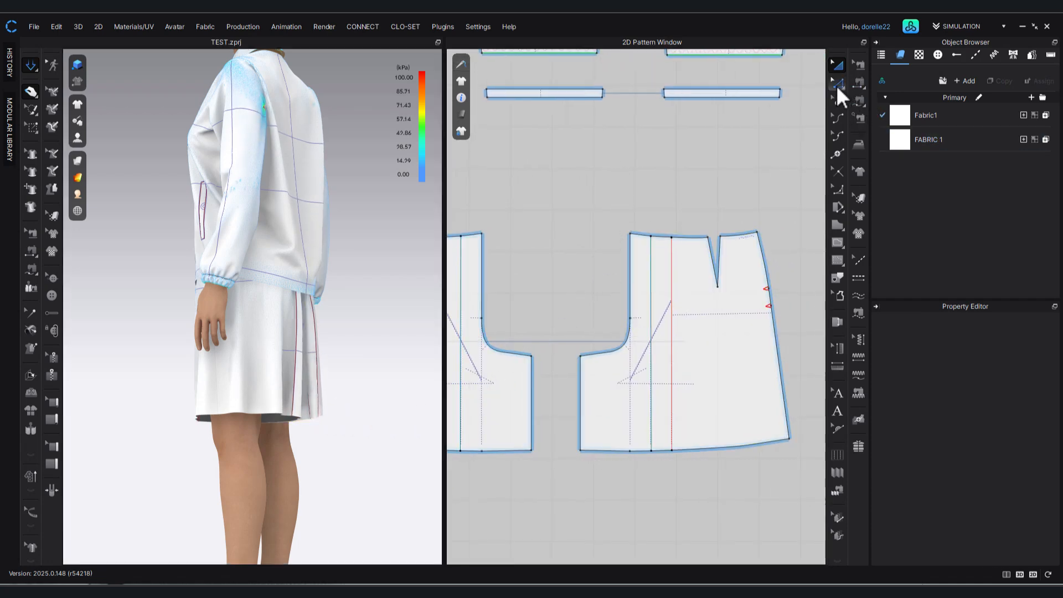
pyautogui.click(672, 289)
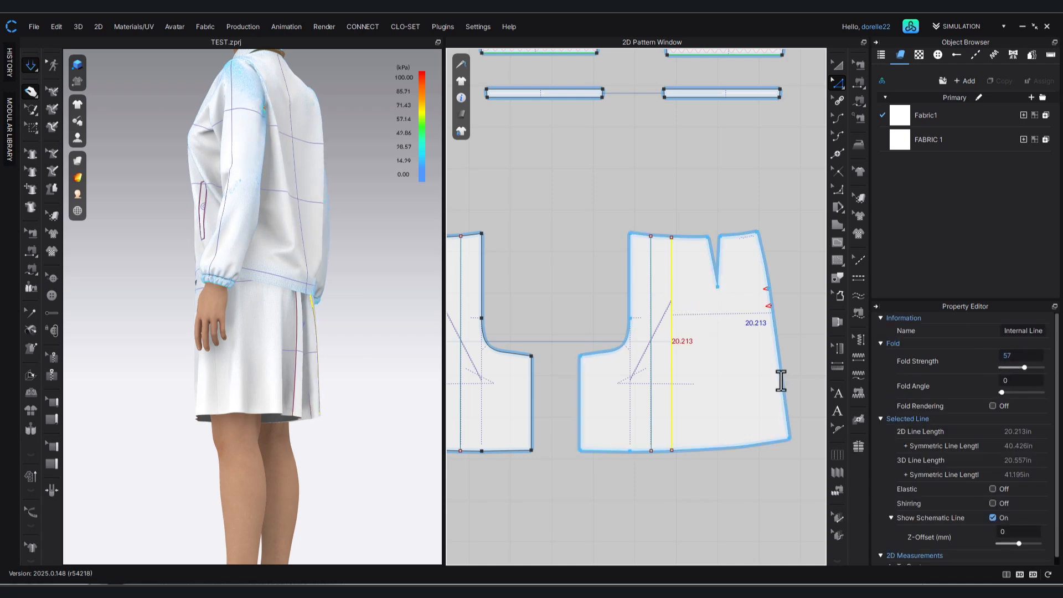
pyautogui.click(650, 424)
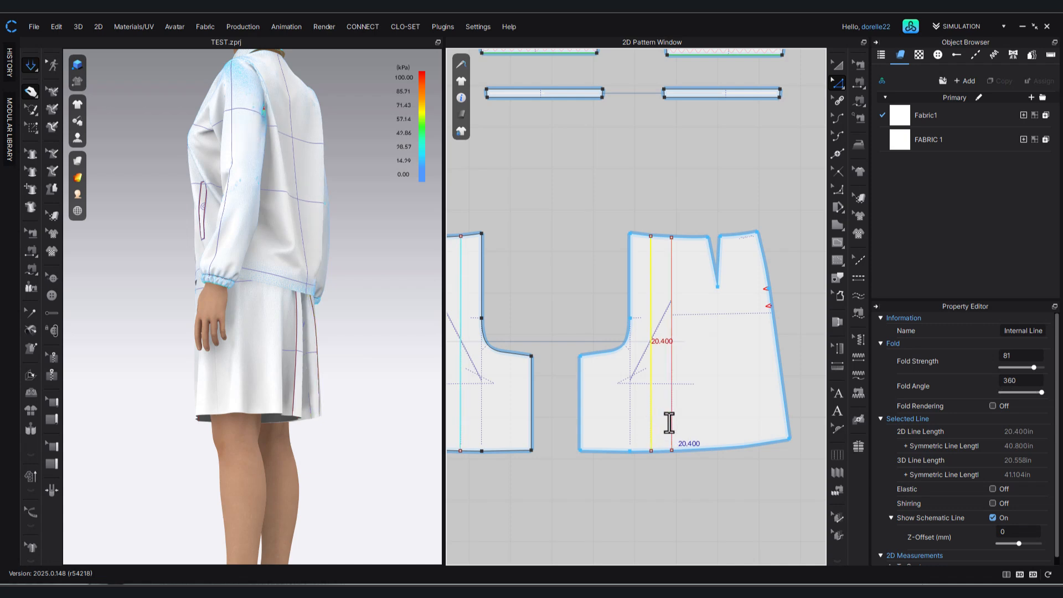
pyautogui.click(670, 424)
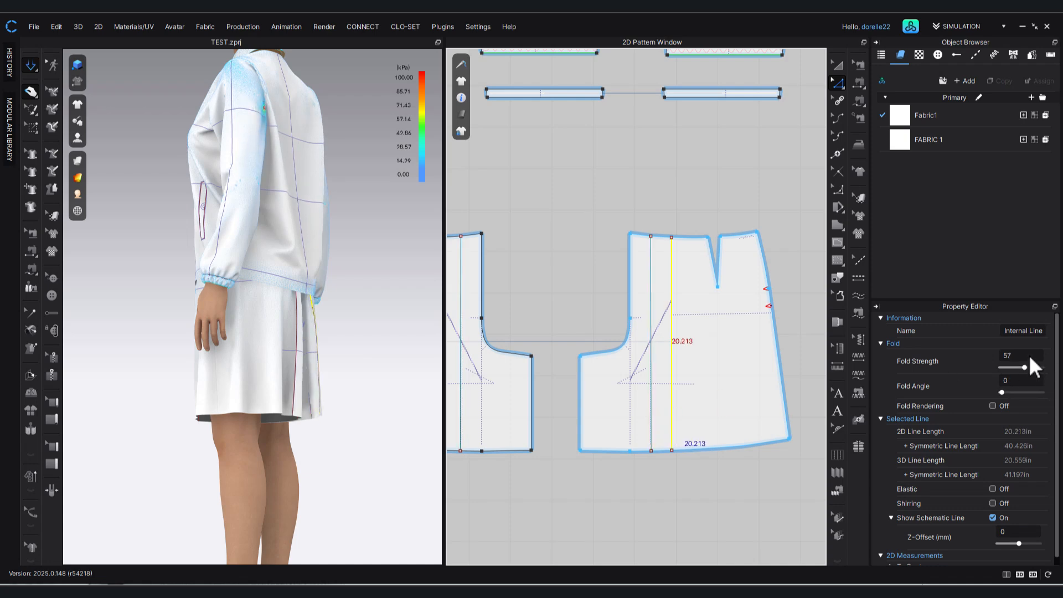
pyautogui.doubleClick(1024, 355)
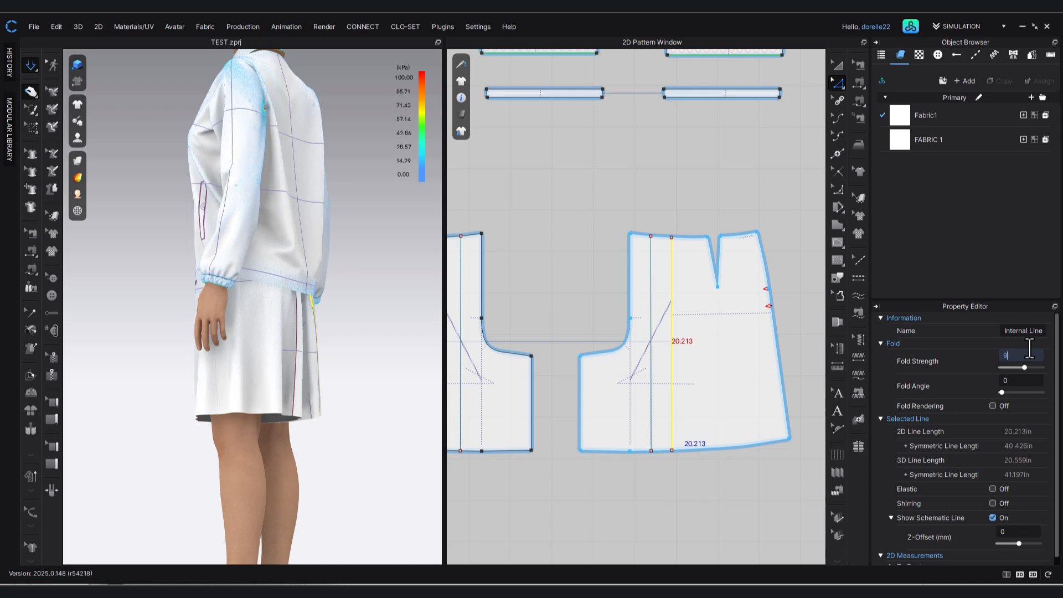
pyautogui.write('90')
pyautogui.press('Return')
pyautogui.click(596, 198)
# Check the back panel's seams, pull the back pleats and lift the jacket's hem in the simulation to inspect the back waist.
pyautogui.press('m')
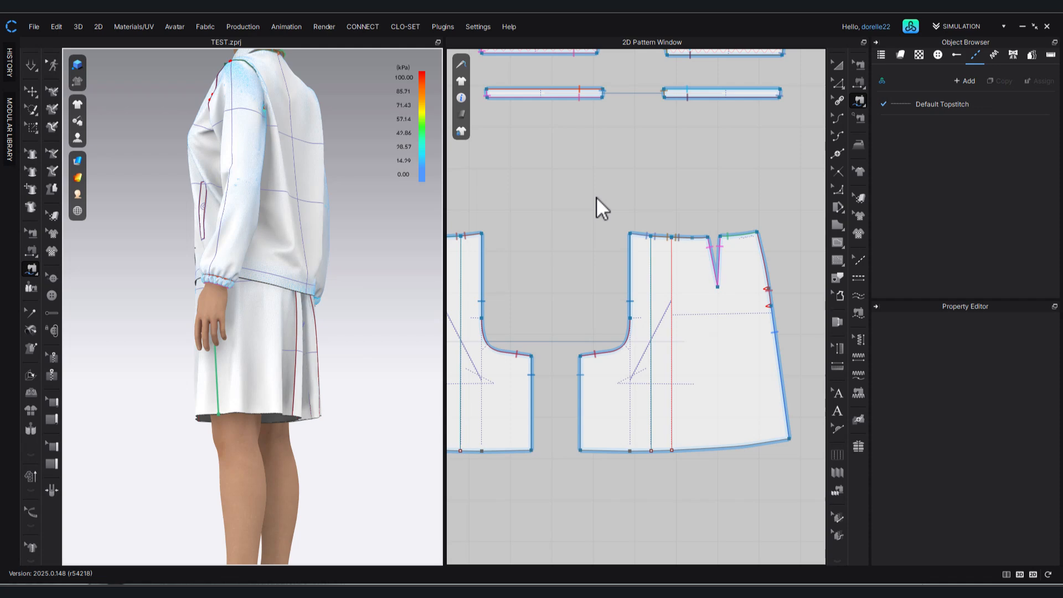
pyautogui.press('a')
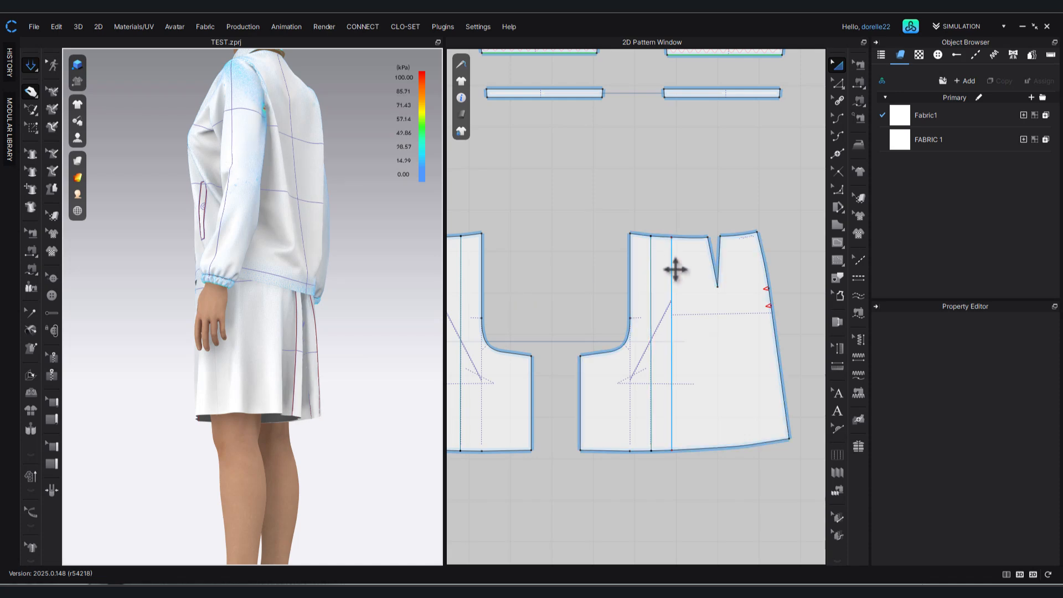
pyautogui.click(658, 272)
pyautogui.moveTo(379, 373); pyautogui.dragTo(264, 398, button='right')
pyautogui.click(199, 383)
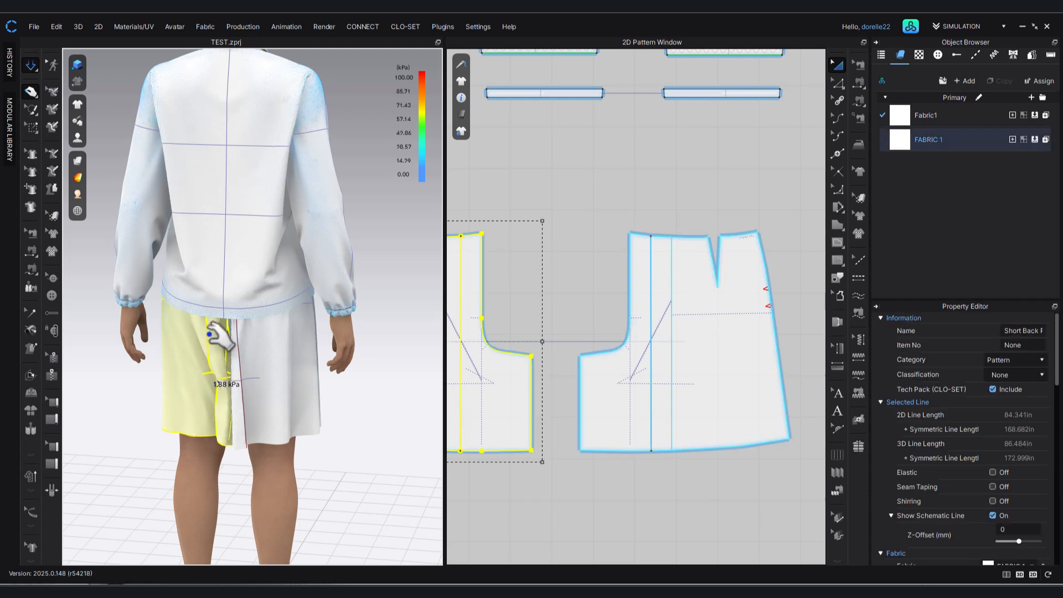
pyautogui.moveTo(247, 335); pyautogui.dragTo(256, 354)
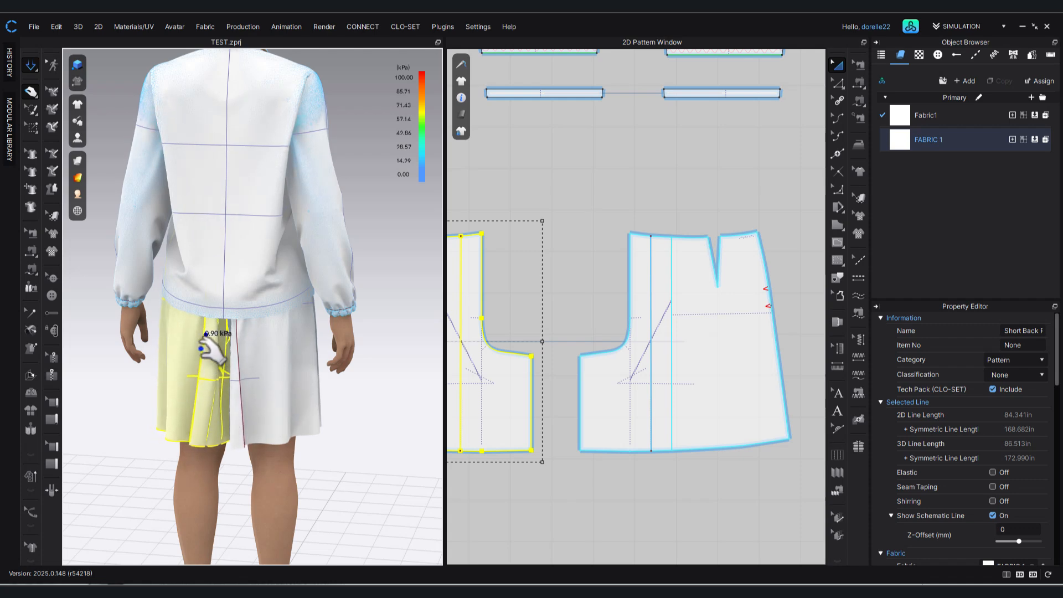
pyautogui.moveTo(219, 285); pyautogui.dragTo(213, 174)
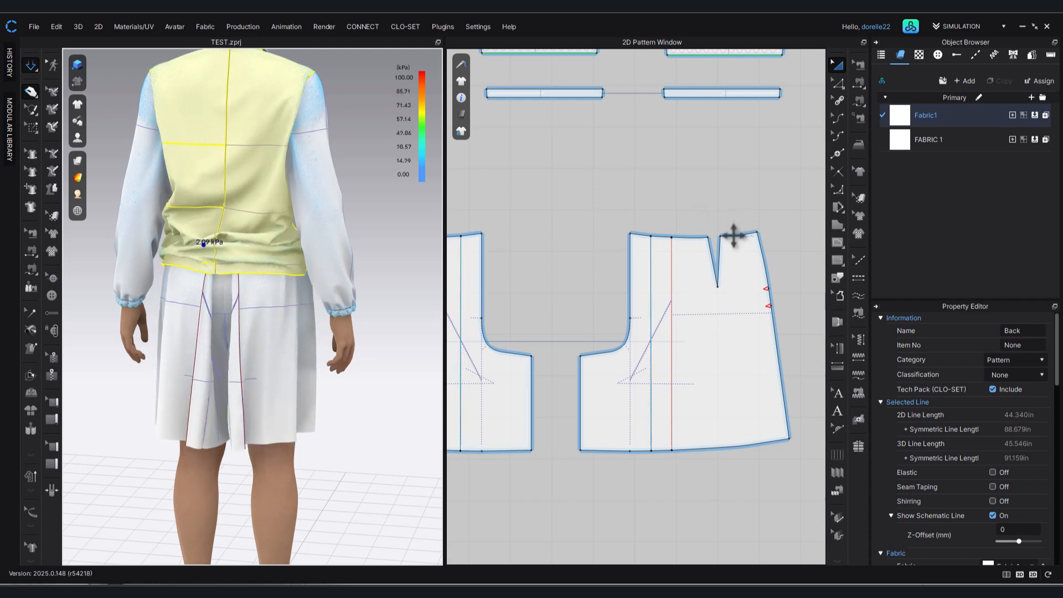
# Delete all curve points from the back panel's waistline segment between the centre back and the first pleat line.
pyautogui.click(838, 82)
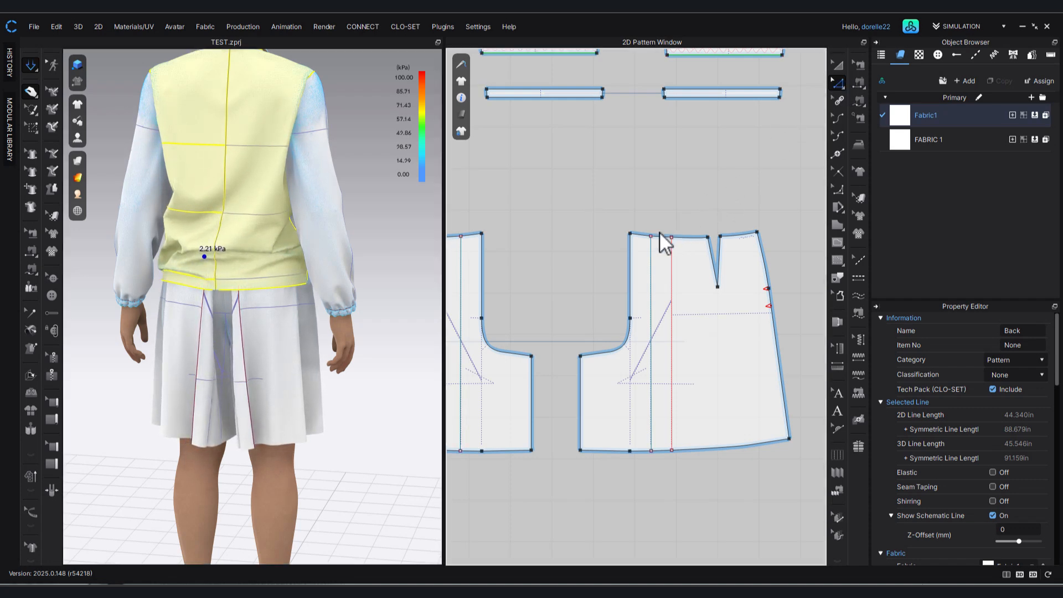
pyautogui.moveTo(639, 223); pyautogui.dragTo(720, 229)
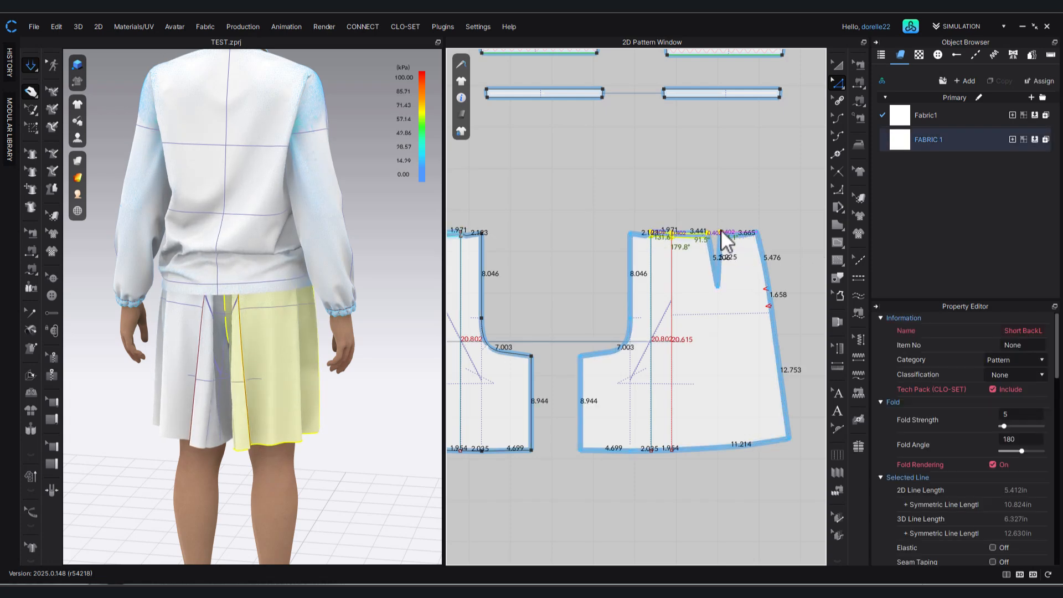
pyautogui.click(723, 194)
pyautogui.scroll(2, 636, 232)
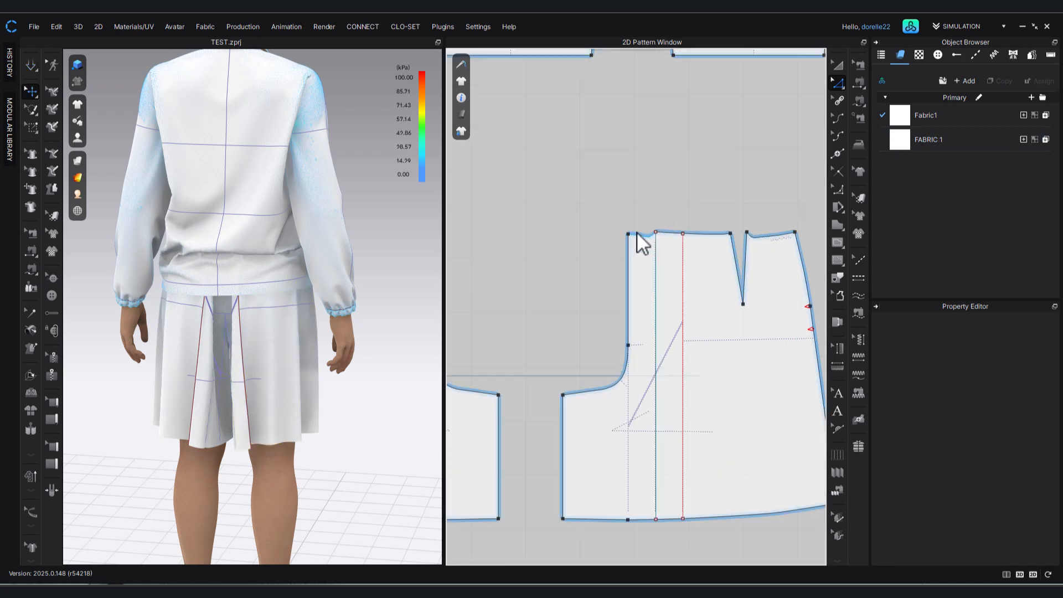
pyautogui.click(640, 233)
pyautogui.rightClick(638, 234)
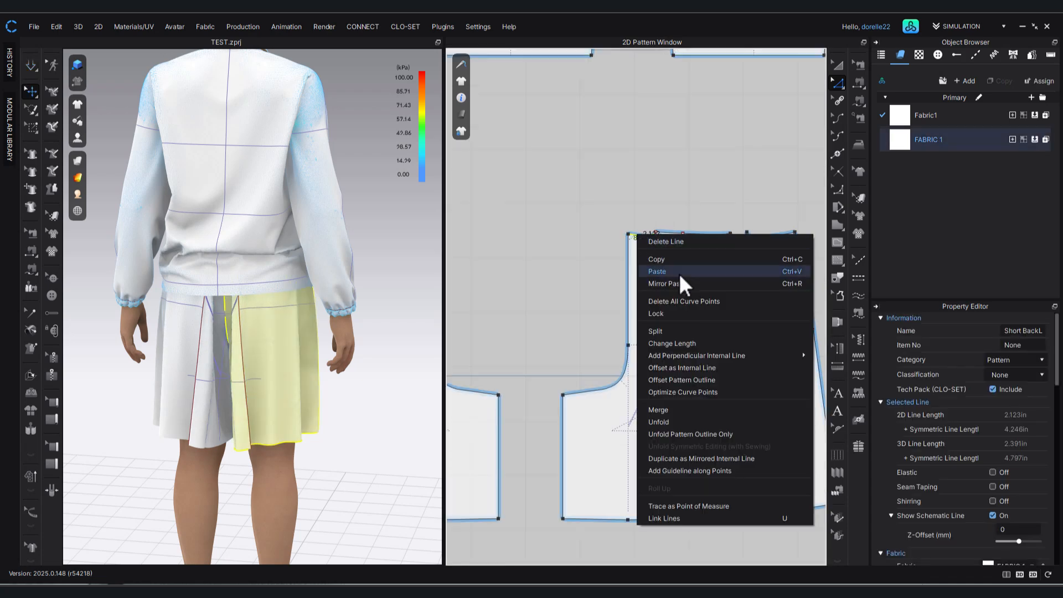
pyautogui.click(683, 301)
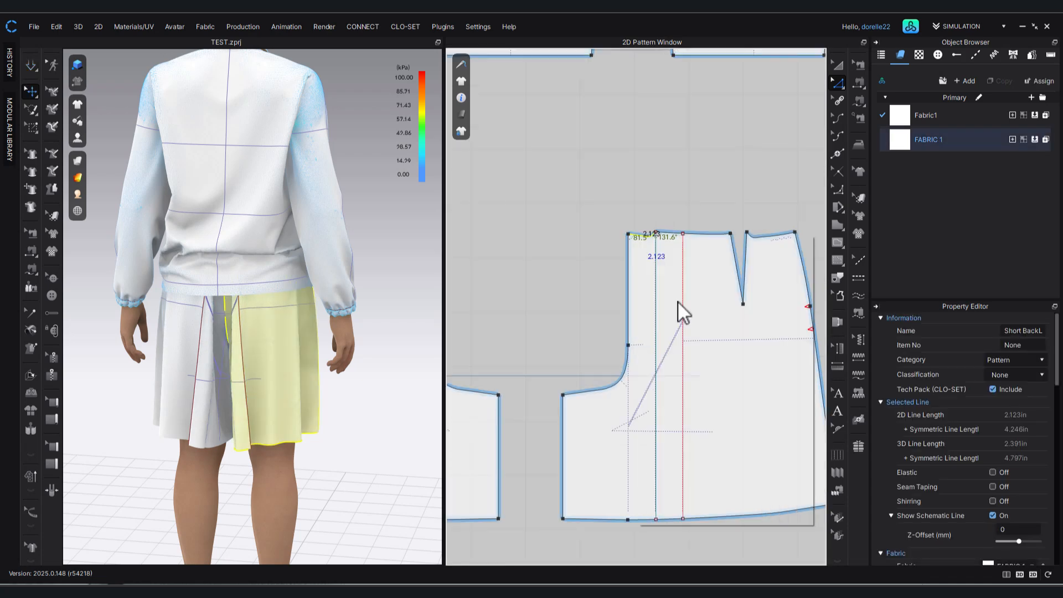
pyautogui.click(559, 181)
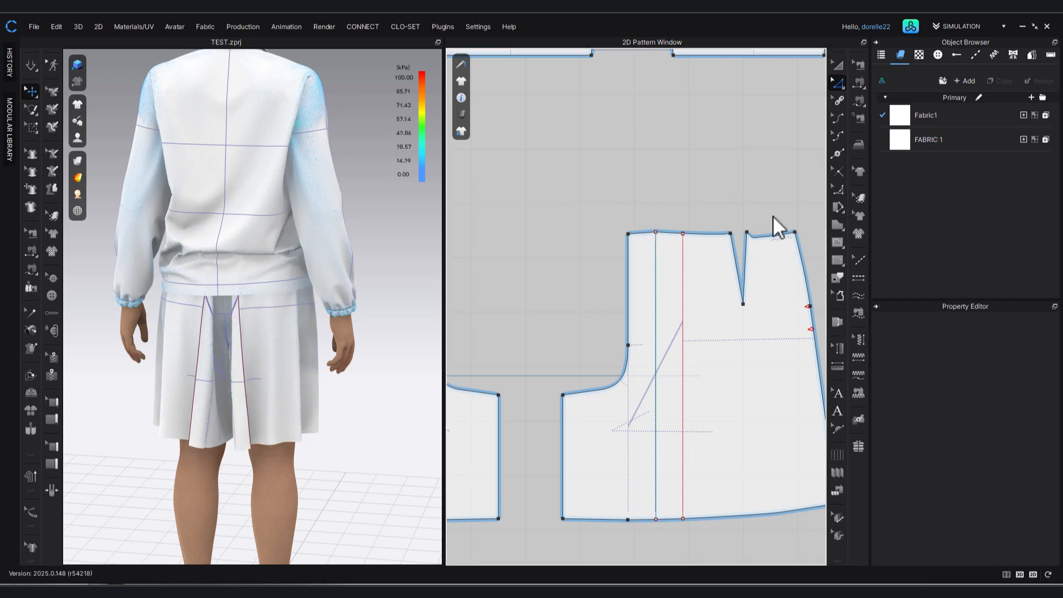
# Delete all curve points from the back panel's waistline segment between the dart and the side seam, and simulate.
pyautogui.click(764, 236)
pyautogui.rightClick(763, 236)
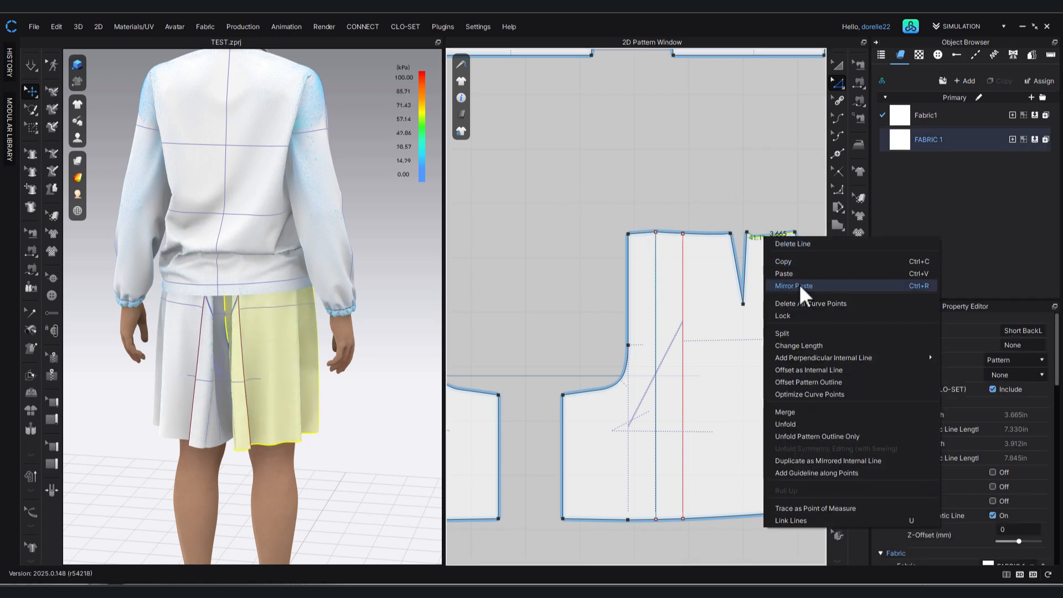
pyautogui.click(802, 303)
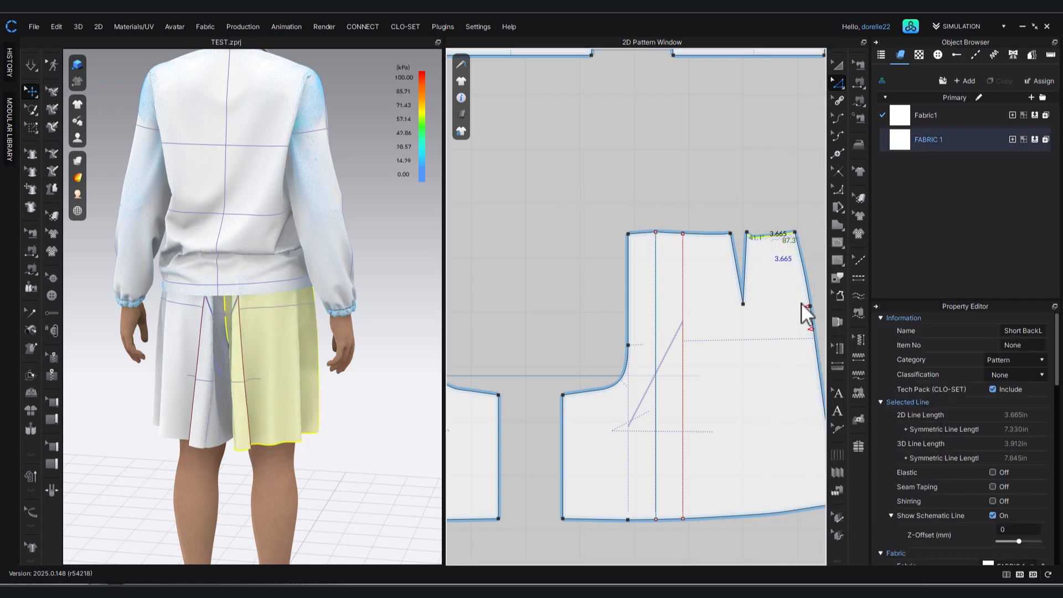
pyautogui.click(772, 178)
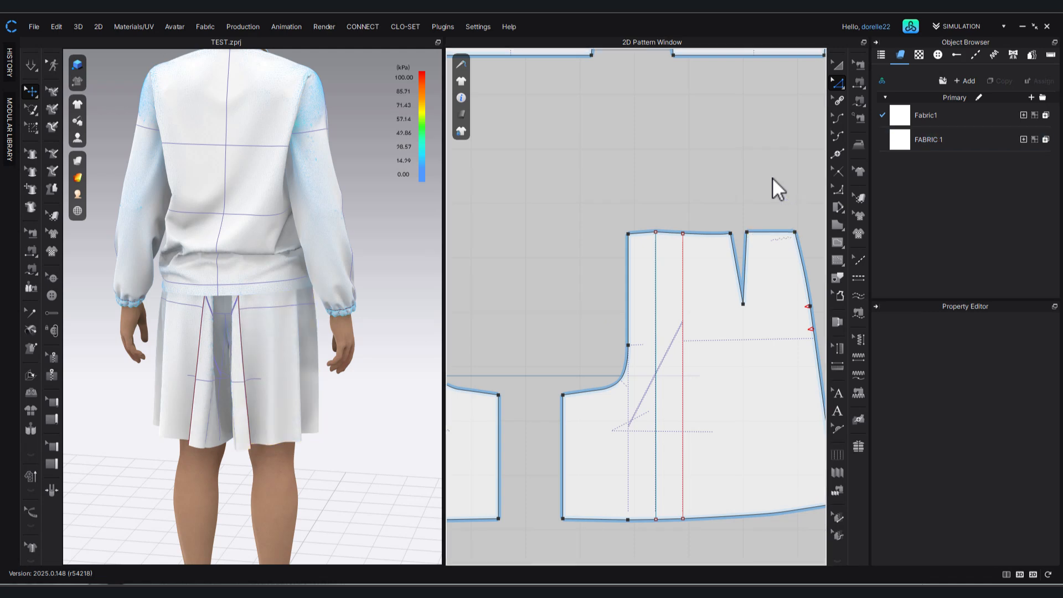
pyautogui.press('space')
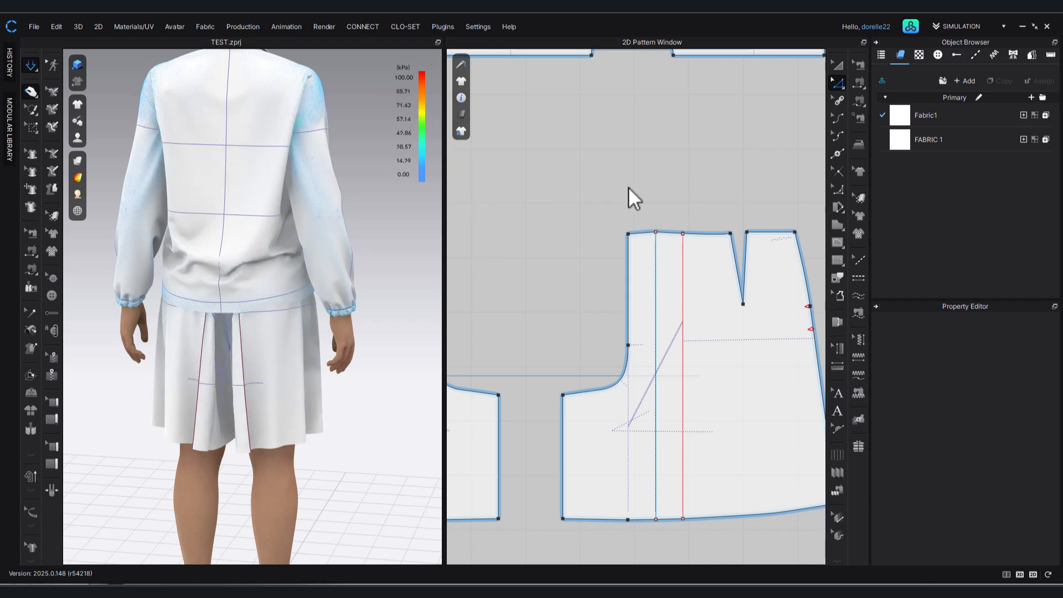
# Nudge the dart's waistline corner nearest the pleats slightly upward and delete all curve points from the segment between that corner and the pleat line.
pyautogui.click(730, 232)
pyautogui.moveTo(729, 230); pyautogui.dragTo(730, 229)
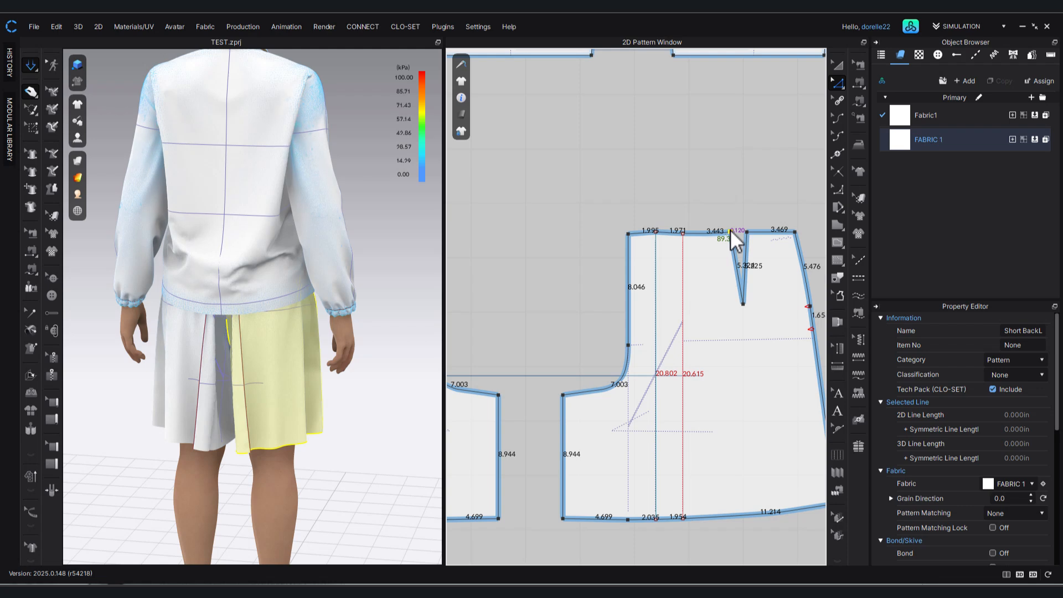
pyautogui.click(712, 198)
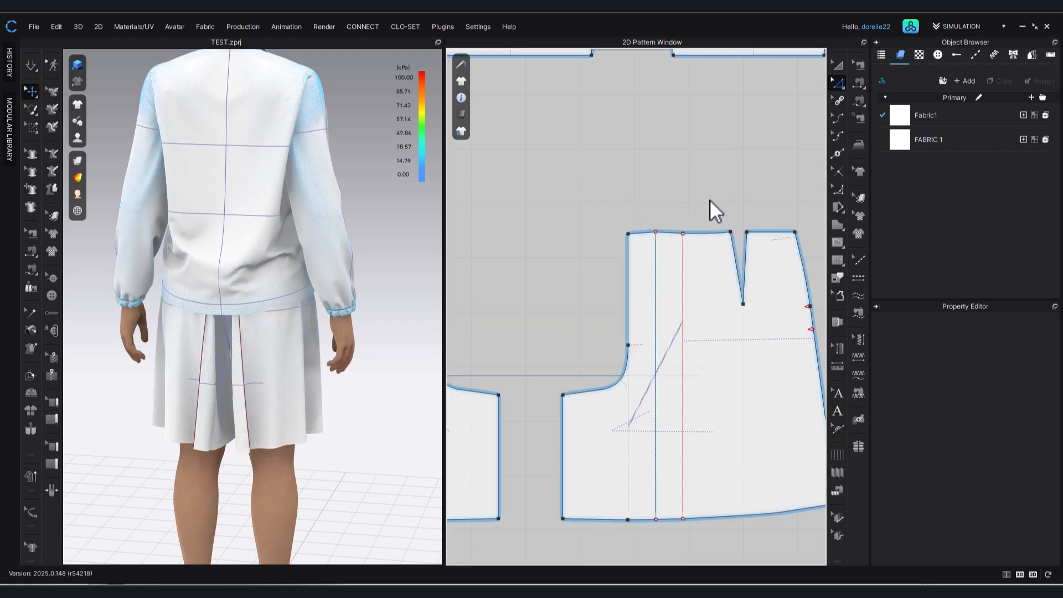
pyautogui.rightClick(710, 233)
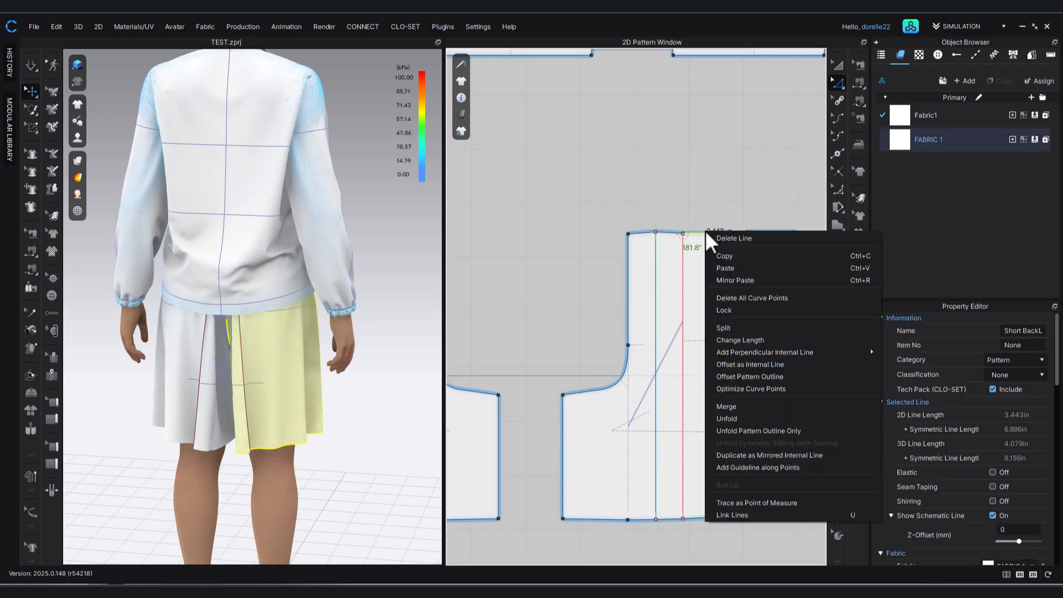
pyautogui.click(759, 298)
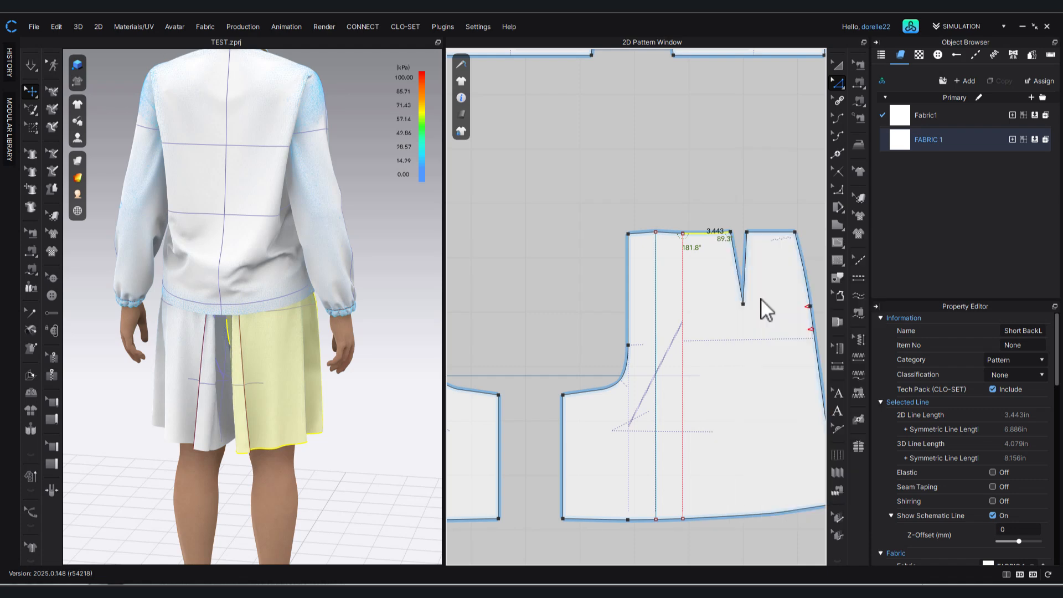
pyautogui.click(719, 174)
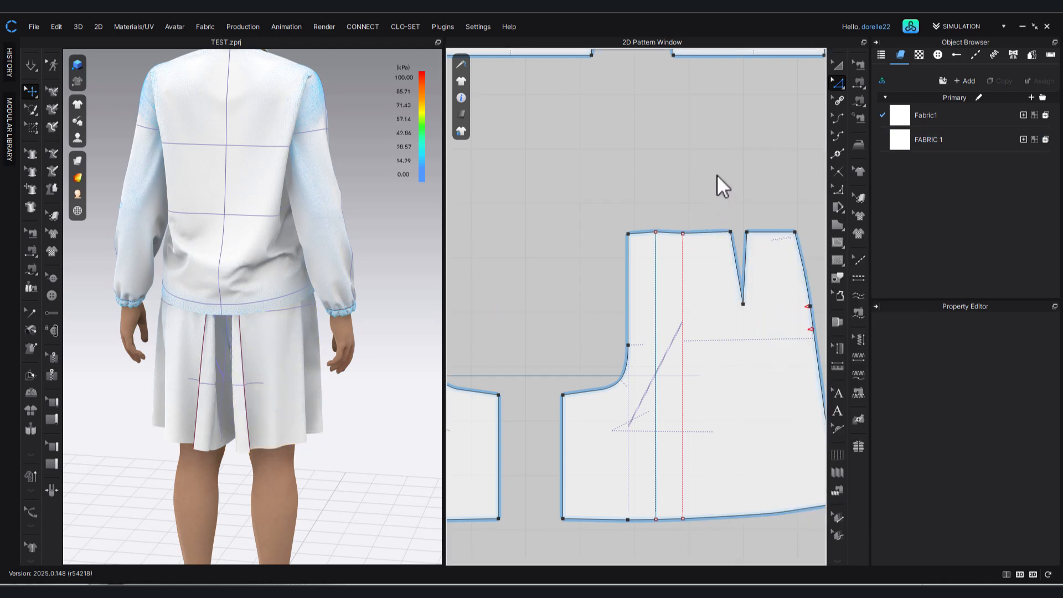
# Run the simulation and tug the back panel beside the pleat to check how the edited waistline drapes.
pyautogui.press('space')
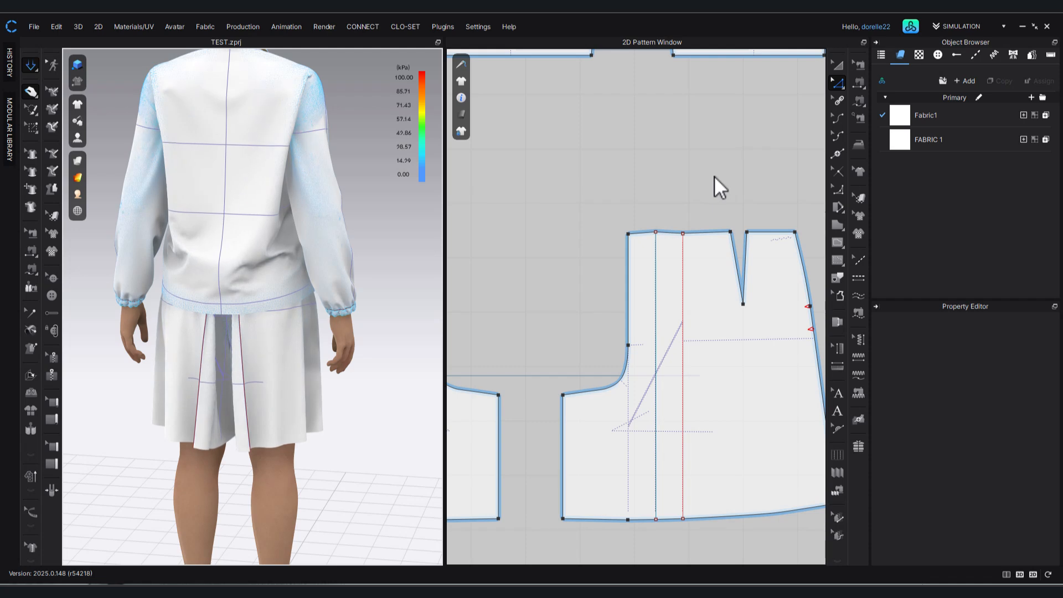
pyautogui.click(260, 348)
pyautogui.moveTo(252, 349)
pyautogui.mouseDown()
pyautogui.moveTo(237, 352)
pyautogui.moveTo(247, 355)
pyautogui.mouseUp()
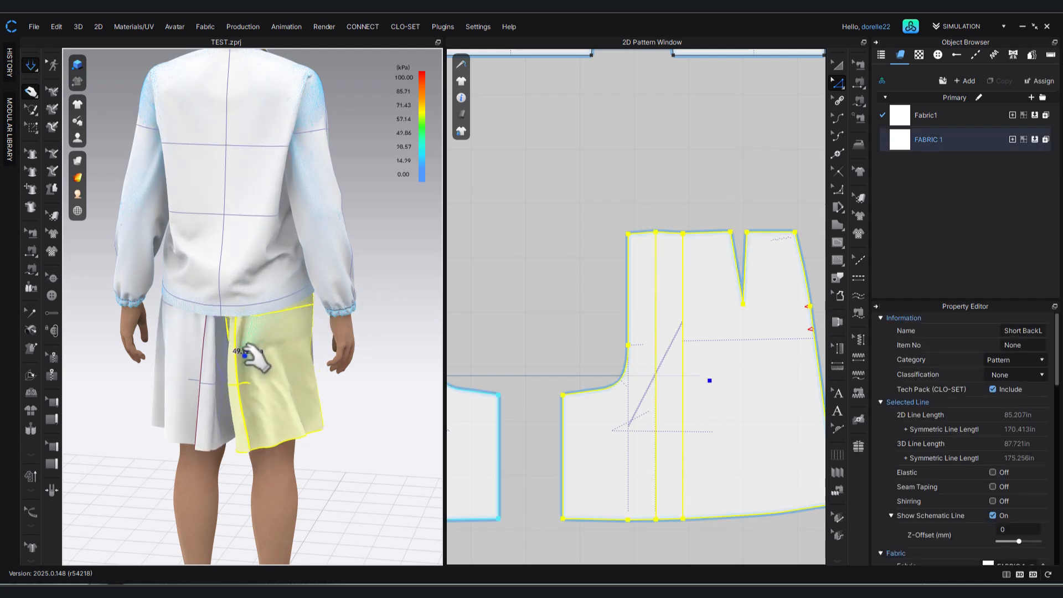
pyautogui.click(622, 150)
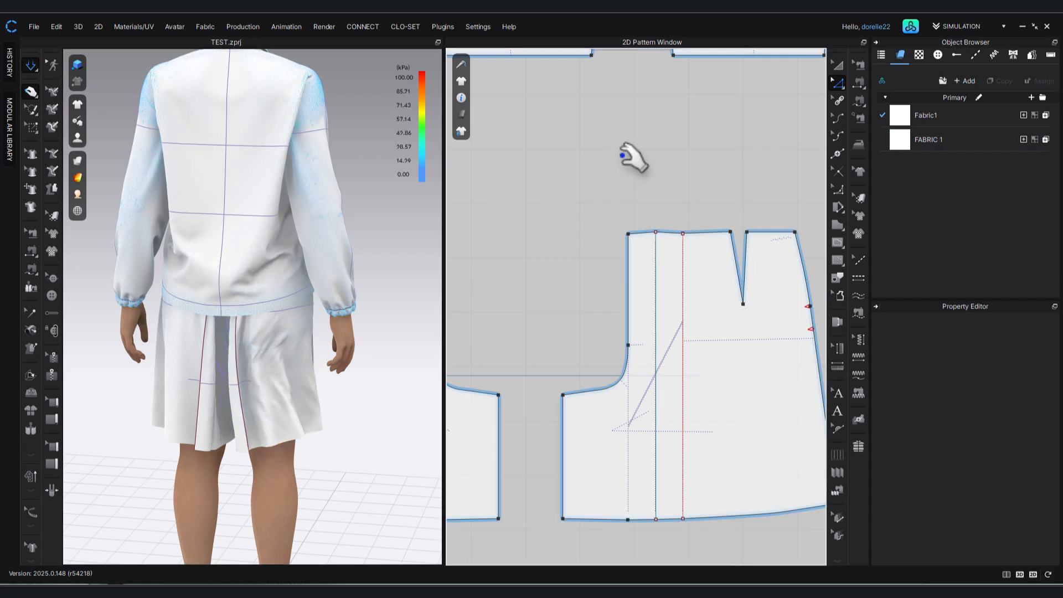
# Select all the jacket patterns, deactivate them as pattern only, and hide them in 3D to expose the bottoms.
pyautogui.scroll(-3, 623, 154)
pyautogui.moveTo(632, 169); pyautogui.dragTo(669, 389, button='middle')
pyautogui.scroll(-3, 668, 382)
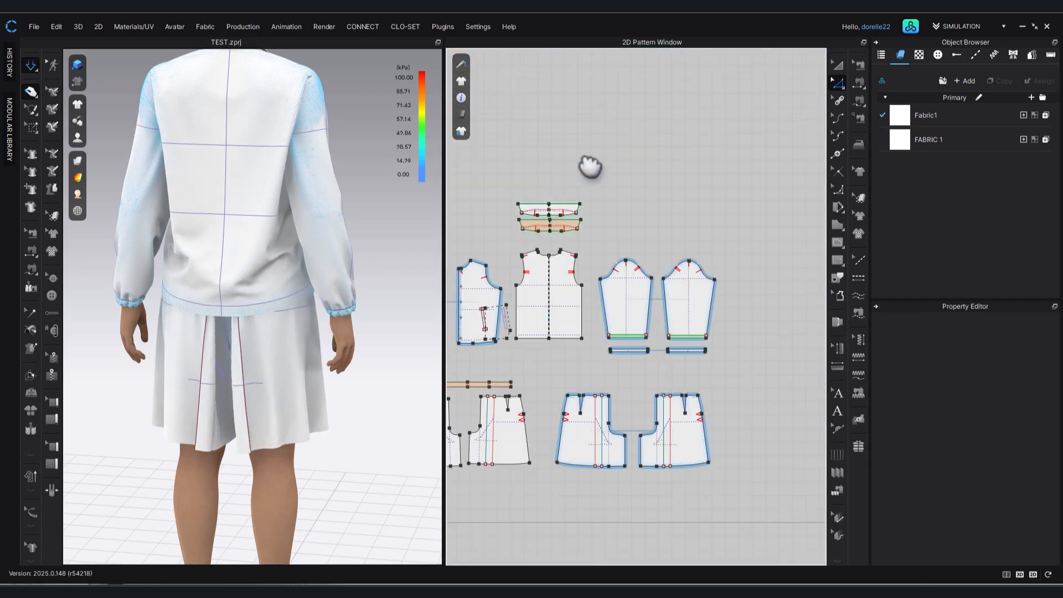
pyautogui.moveTo(590, 164); pyautogui.dragTo(650, 163, button='middle')
pyautogui.moveTo(450, 172); pyautogui.dragTo(805, 366)
pyautogui.click(838, 65)
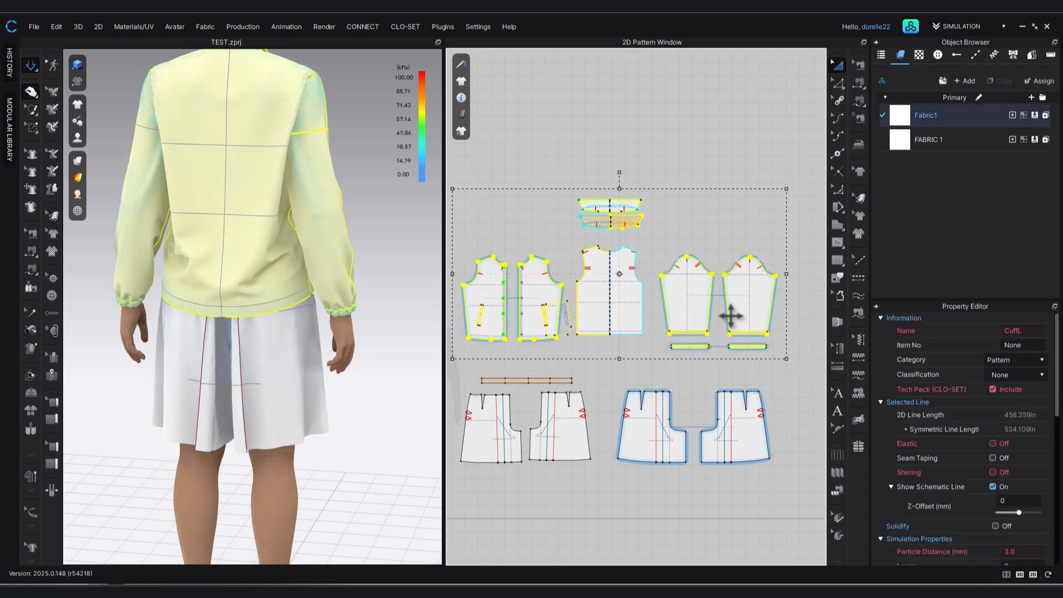
pyautogui.rightClick(736, 307)
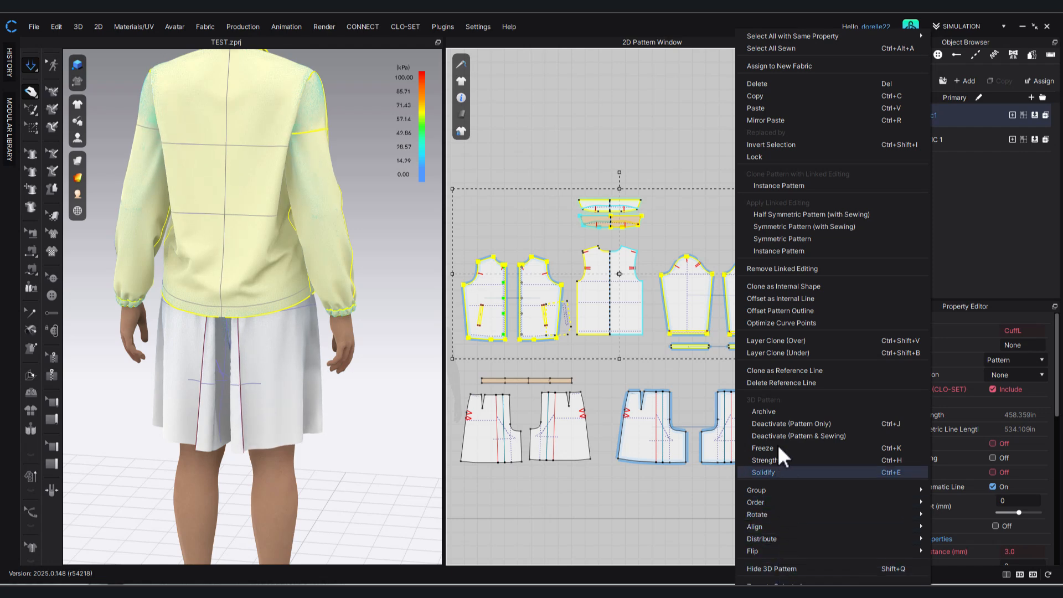
pyautogui.click(770, 423)
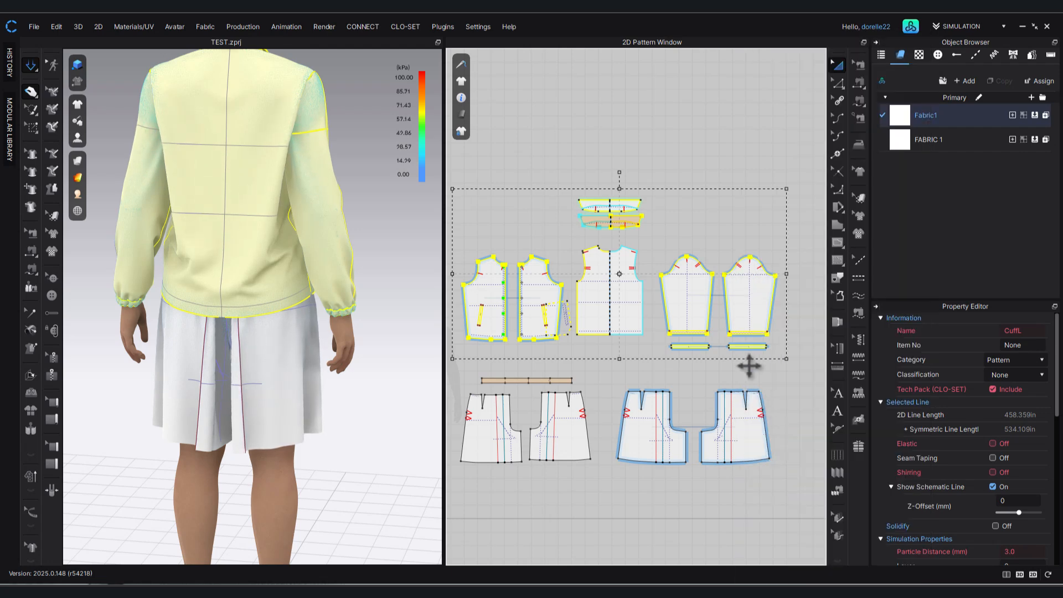
pyautogui.rightClick(739, 316)
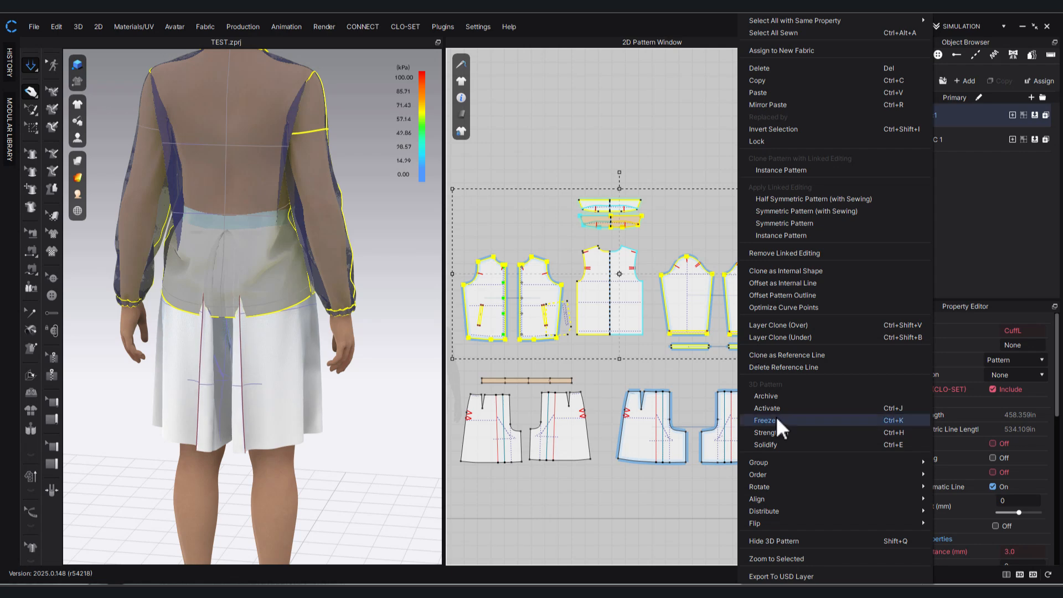
pyautogui.click(789, 539)
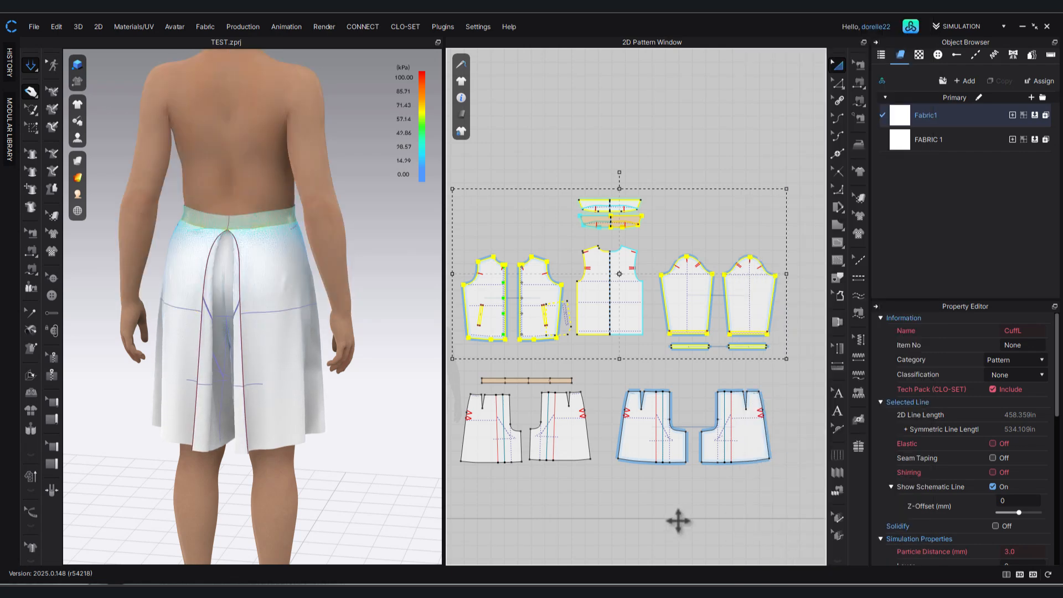
pyautogui.click(676, 515)
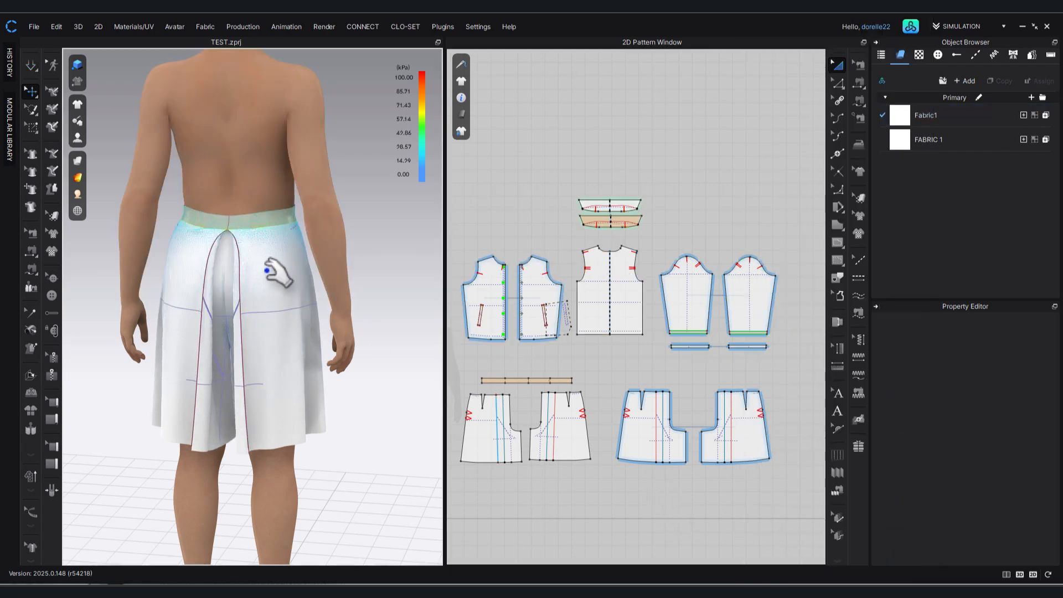
# Tug both back panels toward the centre pleat in the simulation and inspect the exposed bottoms from the back and at an angle.
pyautogui.moveTo(277, 275)
pyautogui.mouseDown()
pyautogui.moveTo(244, 276)
pyautogui.moveTo(262, 275)
pyautogui.mouseUp()
pyautogui.press('space')
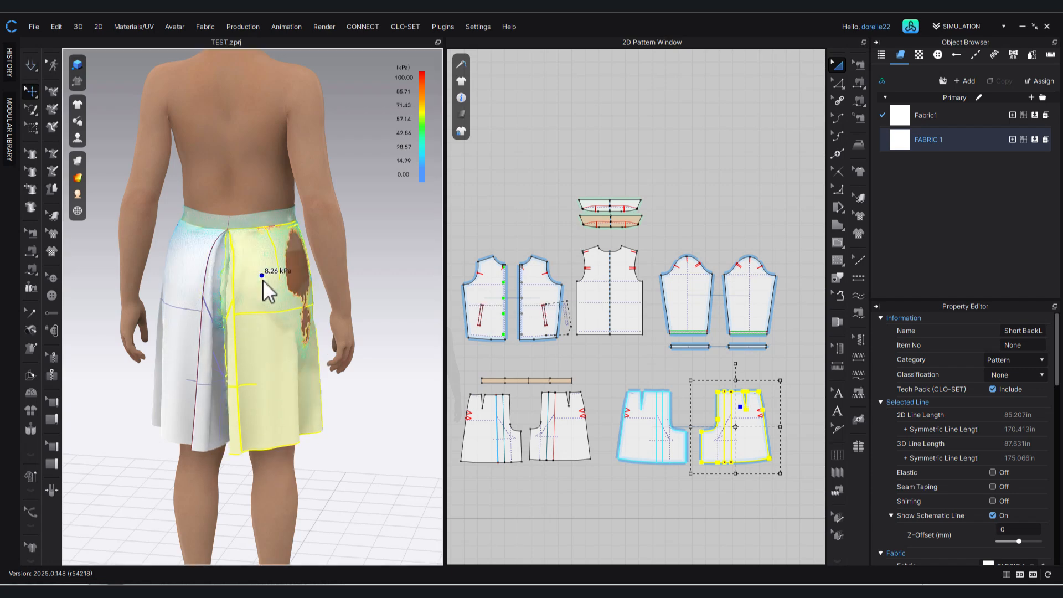
pyautogui.press('space')
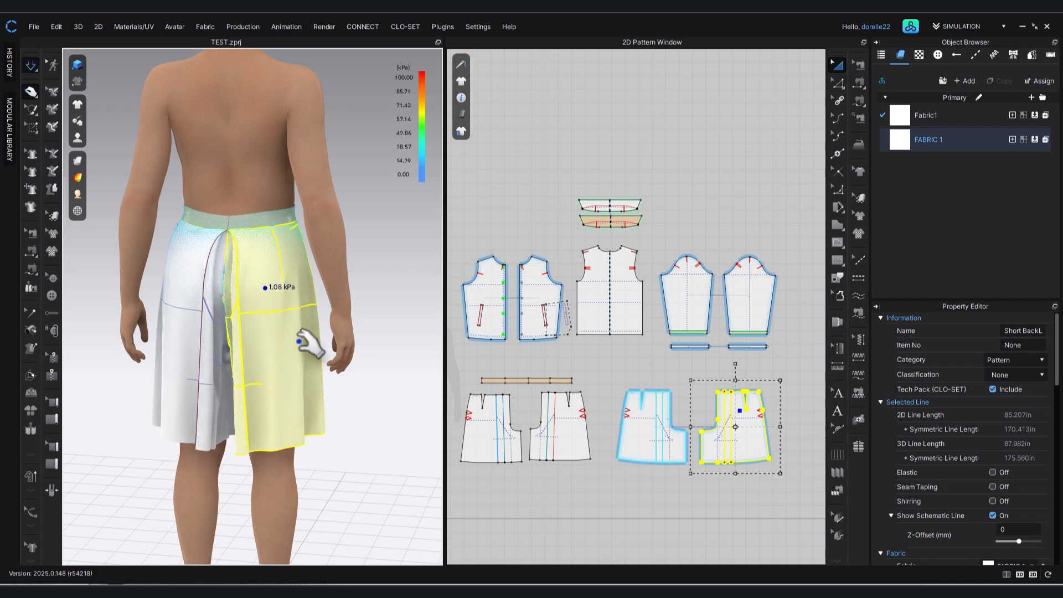
pyautogui.moveTo(262, 310); pyautogui.dragTo(222, 307)
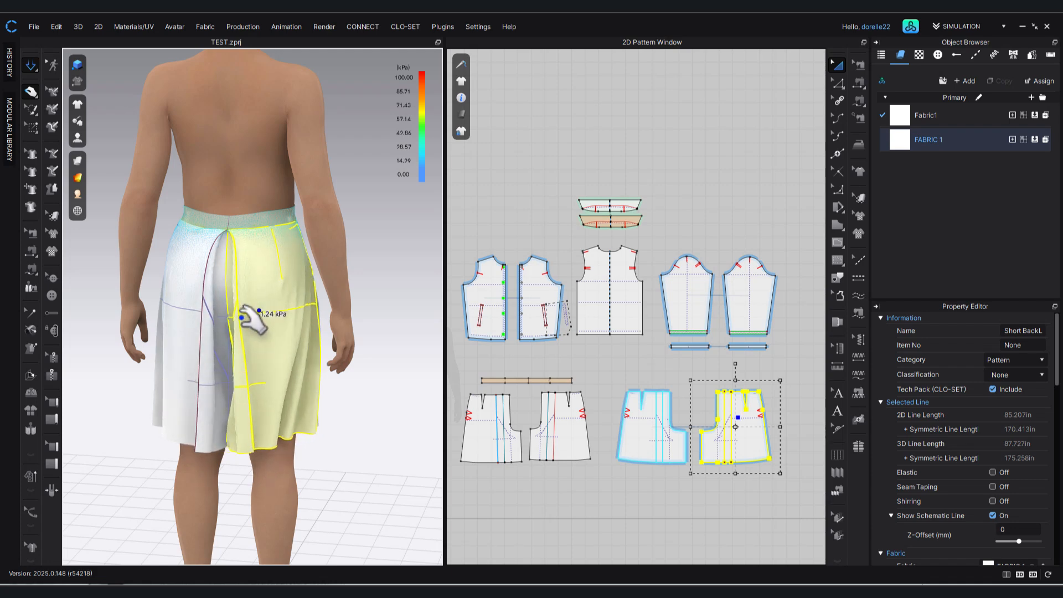
pyautogui.click(363, 441)
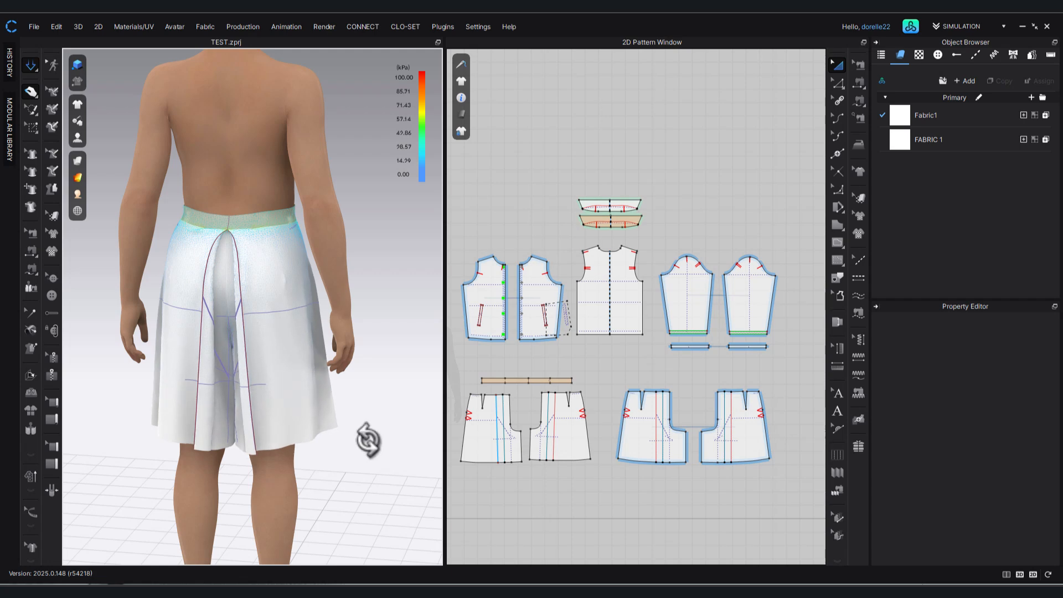
pyautogui.moveTo(368, 439); pyautogui.dragTo(426, 408, button='right')
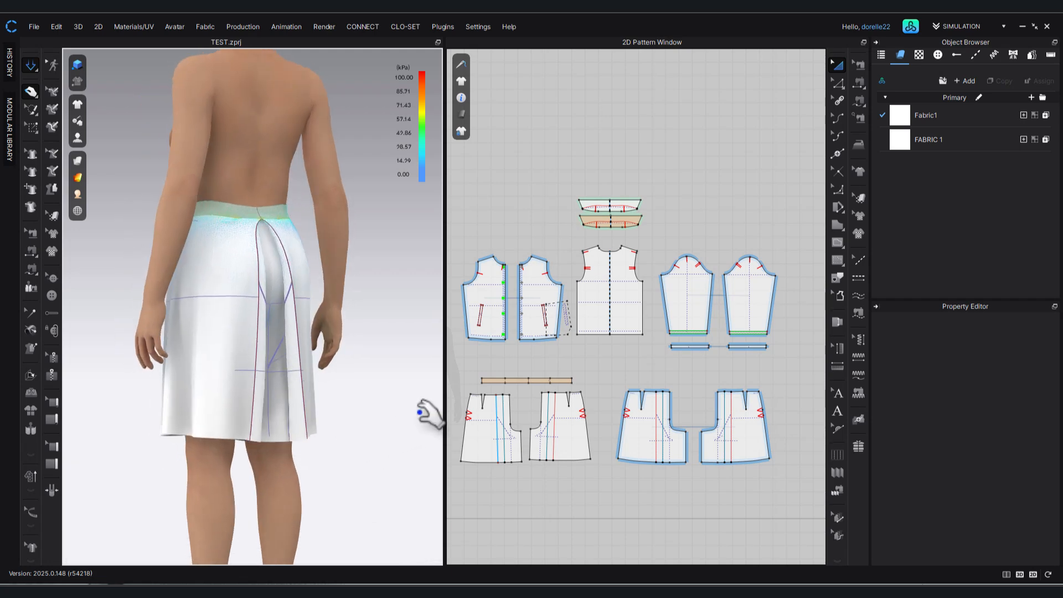
pyautogui.click(249, 287)
pyautogui.moveTo(247, 288); pyautogui.dragTo(277, 297)
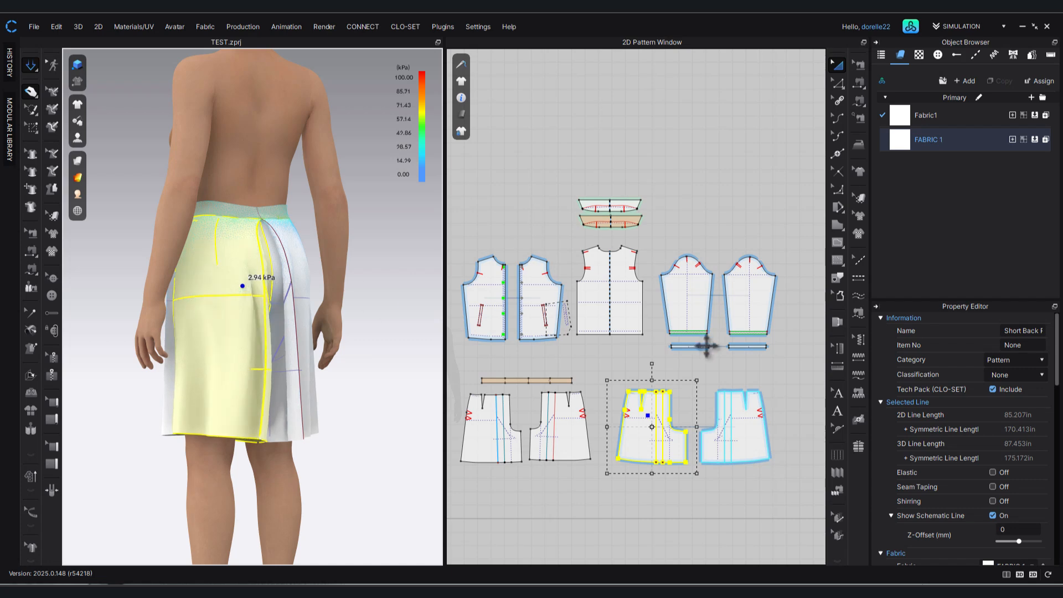
pyautogui.click(767, 368)
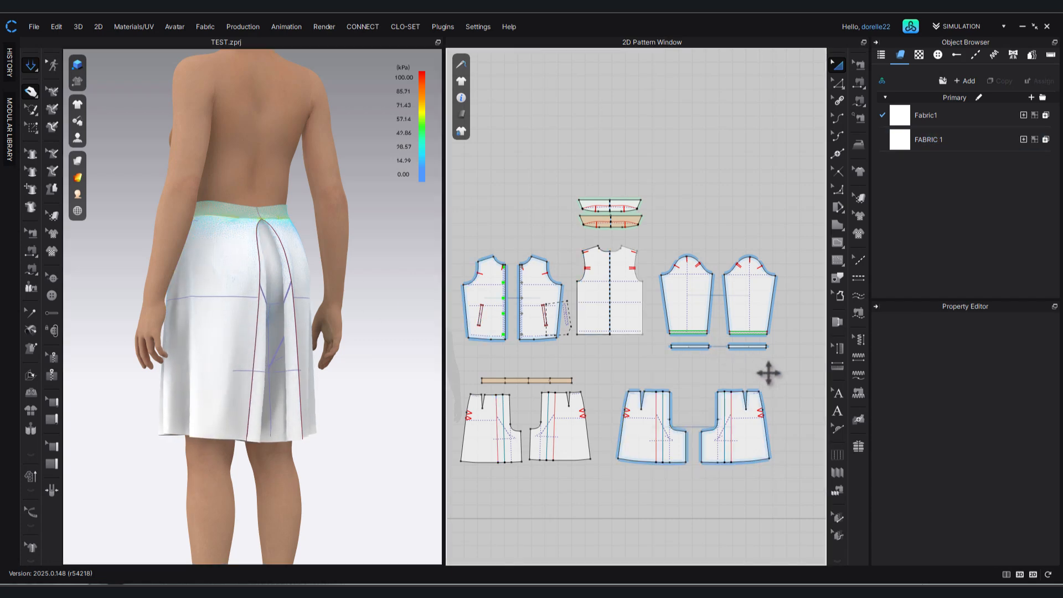
# Move the point at the upper notch of the back panel's side seam slightly outward.
pyautogui.click(766, 426)
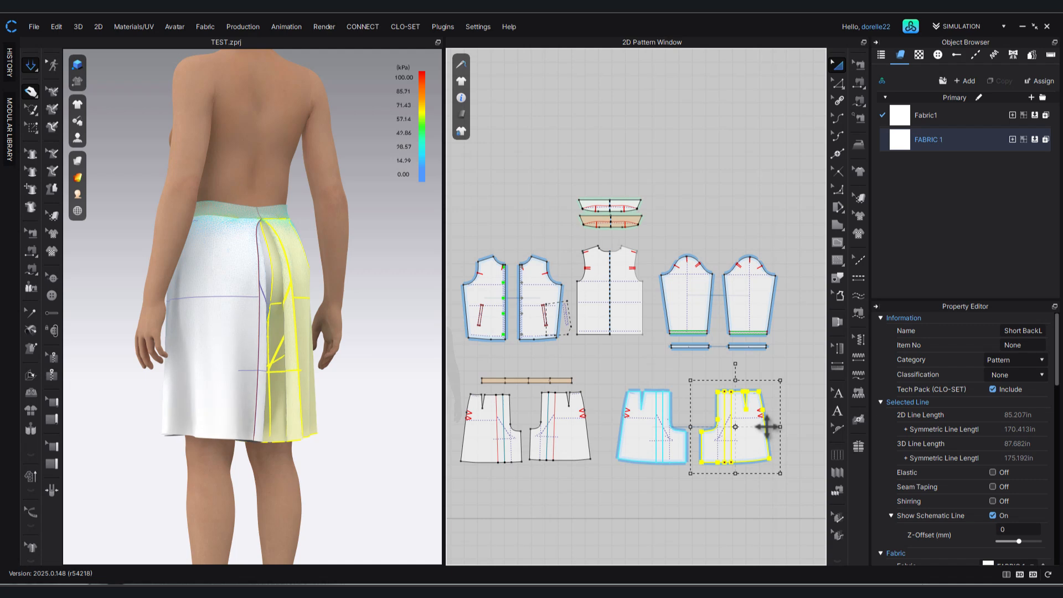
pyautogui.click(788, 398)
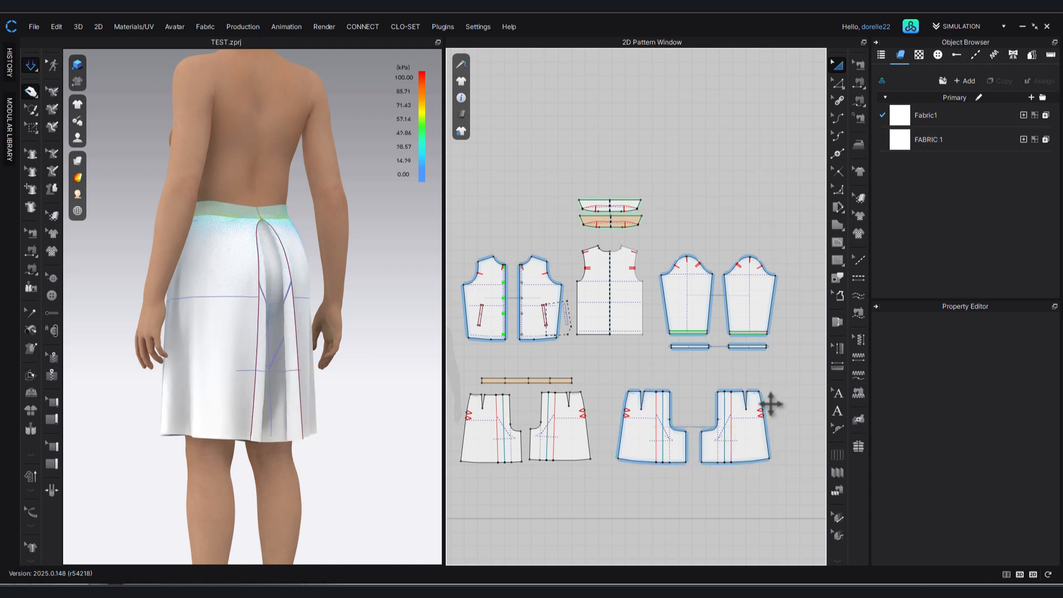
pyautogui.scroll(2, 765, 405)
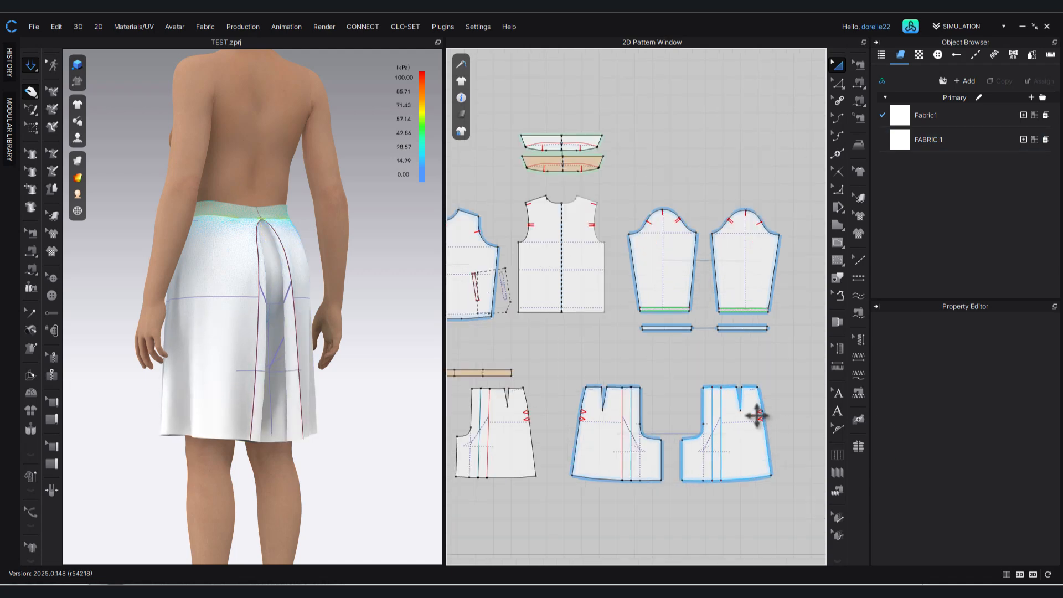
pyautogui.rightClick(720, 424)
pyautogui.click(799, 436)
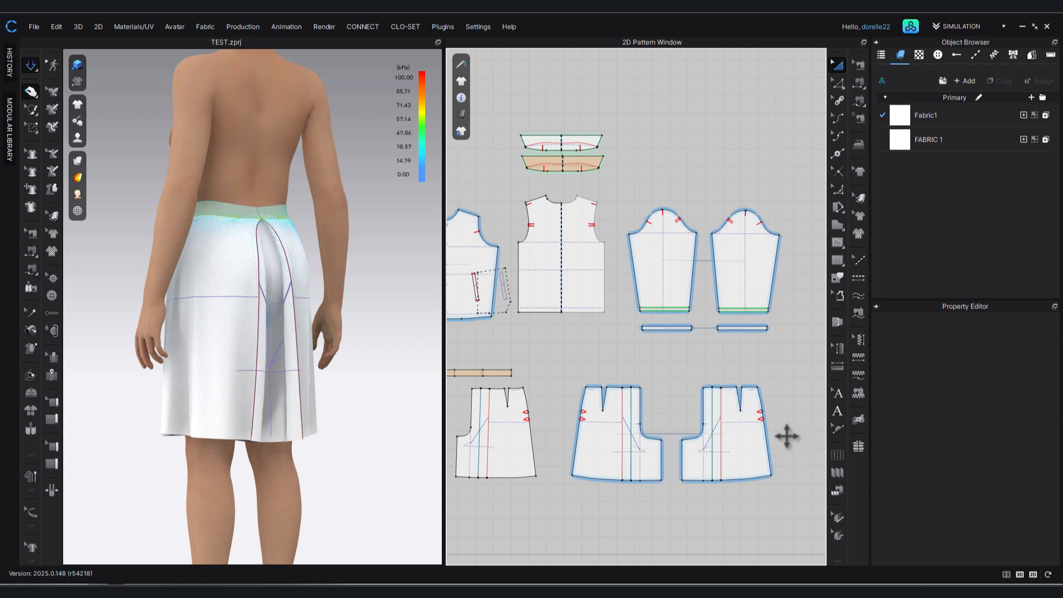
pyautogui.click(837, 118)
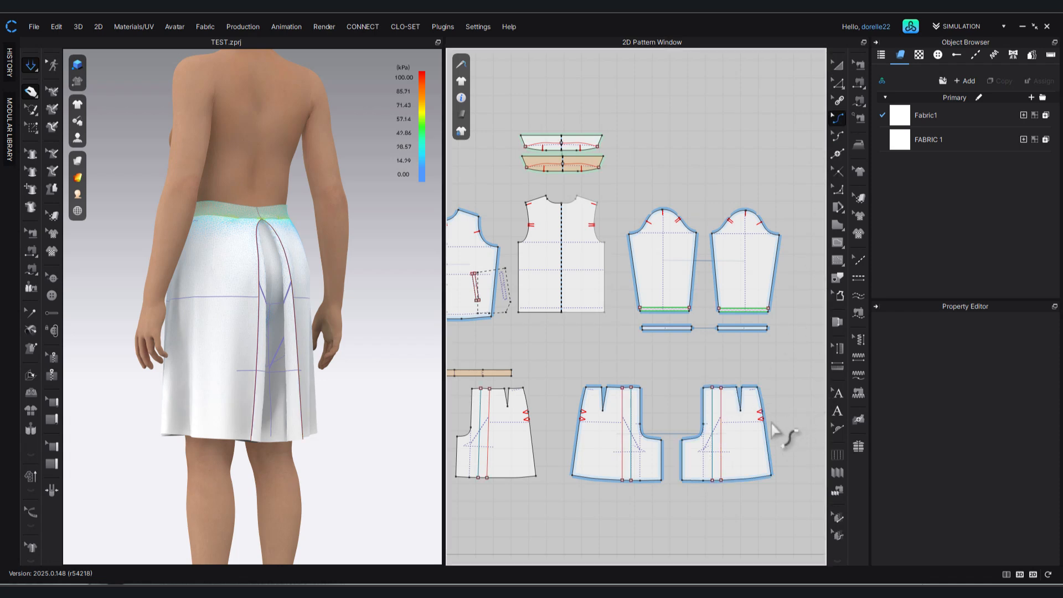
pyautogui.scroll(5, 770, 423)
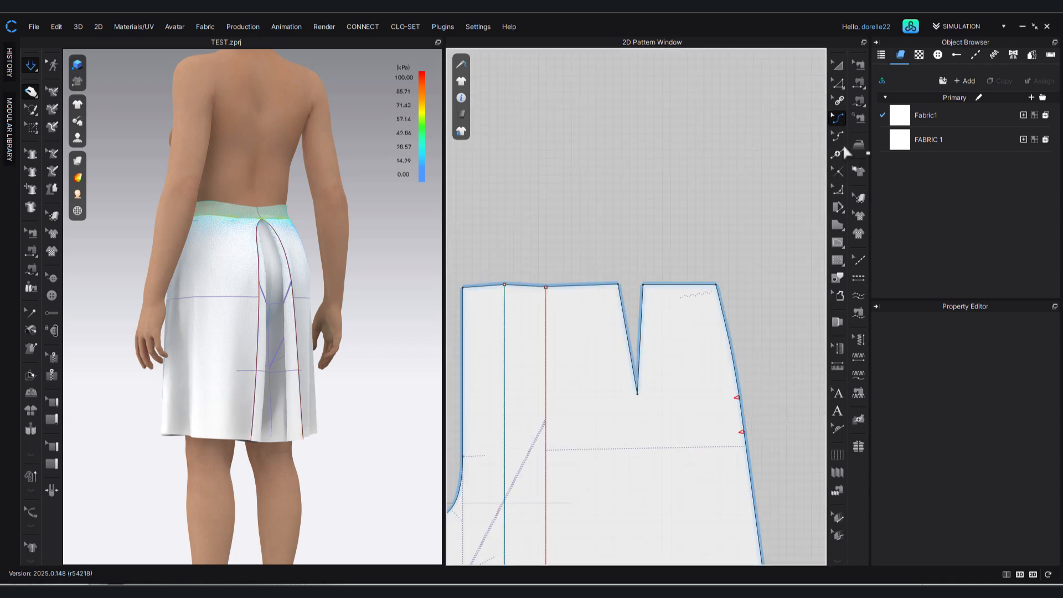
pyautogui.click(841, 81)
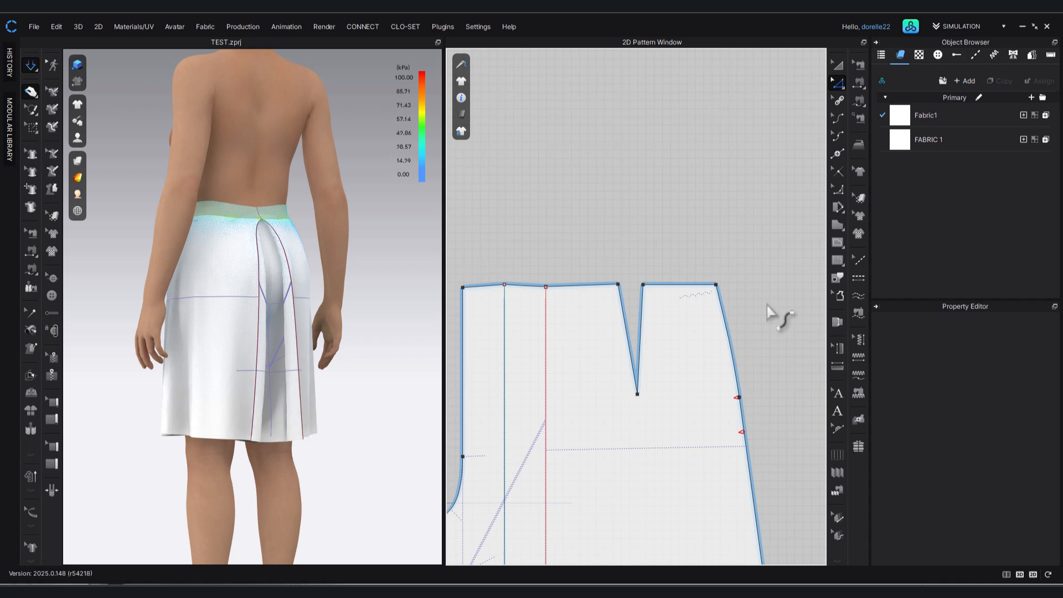
pyautogui.click(740, 398)
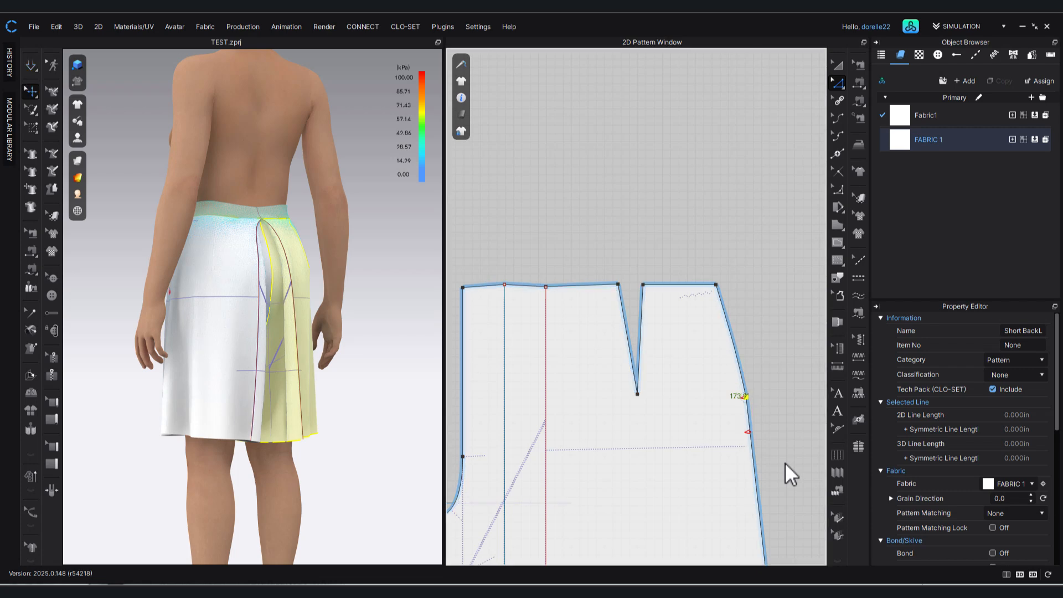
pyautogui.moveTo(785, 463); pyautogui.dragTo(723, 294, button='middle')
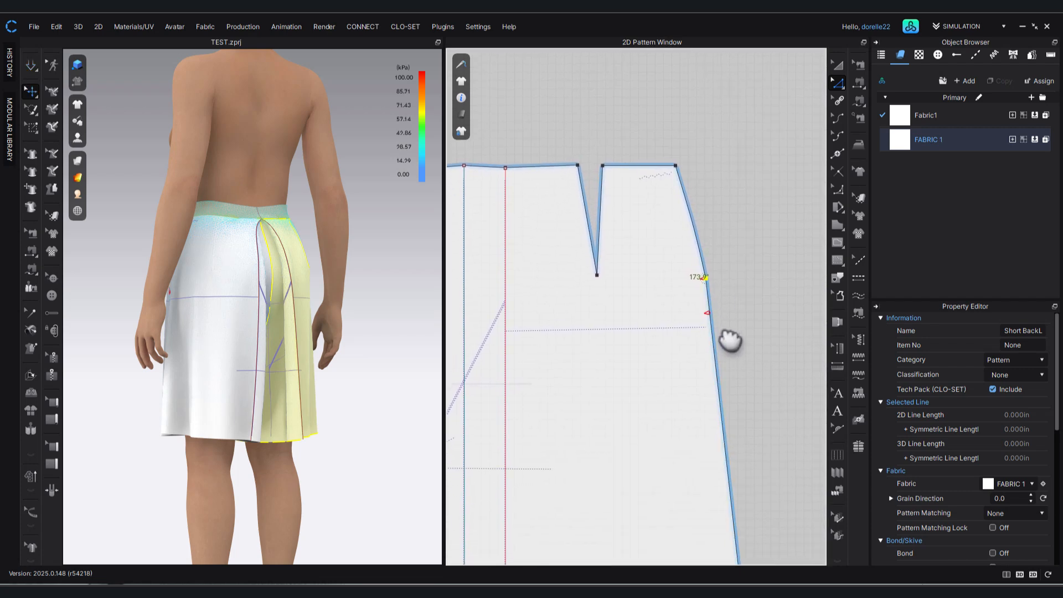
# Bow the back panel's side seam slightly outward below and above the notches with the Edit Curvature tool.
pyautogui.click(836, 119)
pyautogui.click(718, 362)
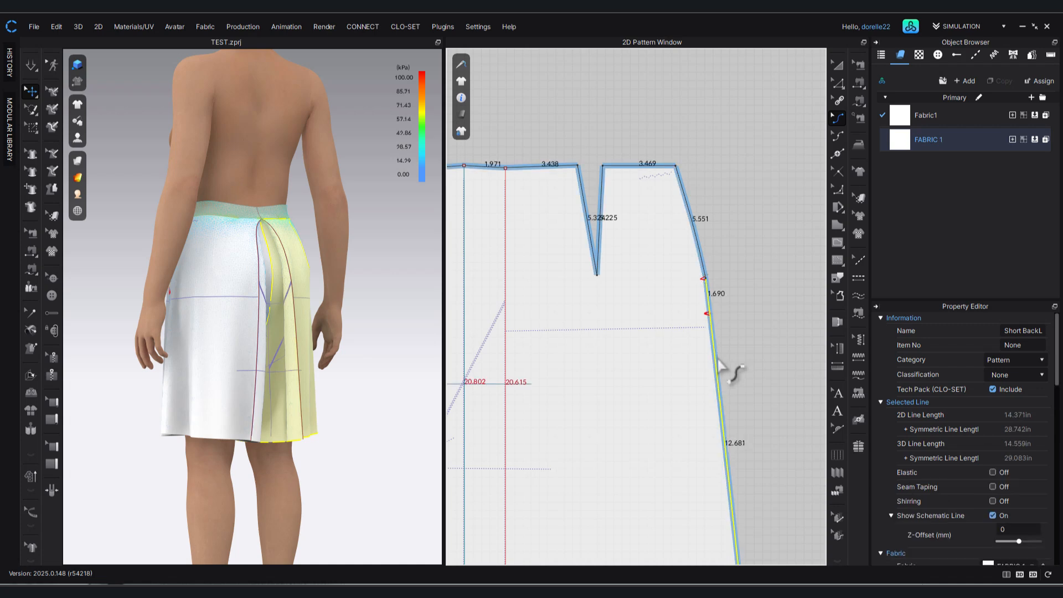
pyautogui.moveTo(693, 254)
pyautogui.mouseDown()
pyautogui.moveTo(691, 227)
pyautogui.moveTo(714, 232)
pyautogui.moveTo(699, 236)
pyautogui.mouseUp()
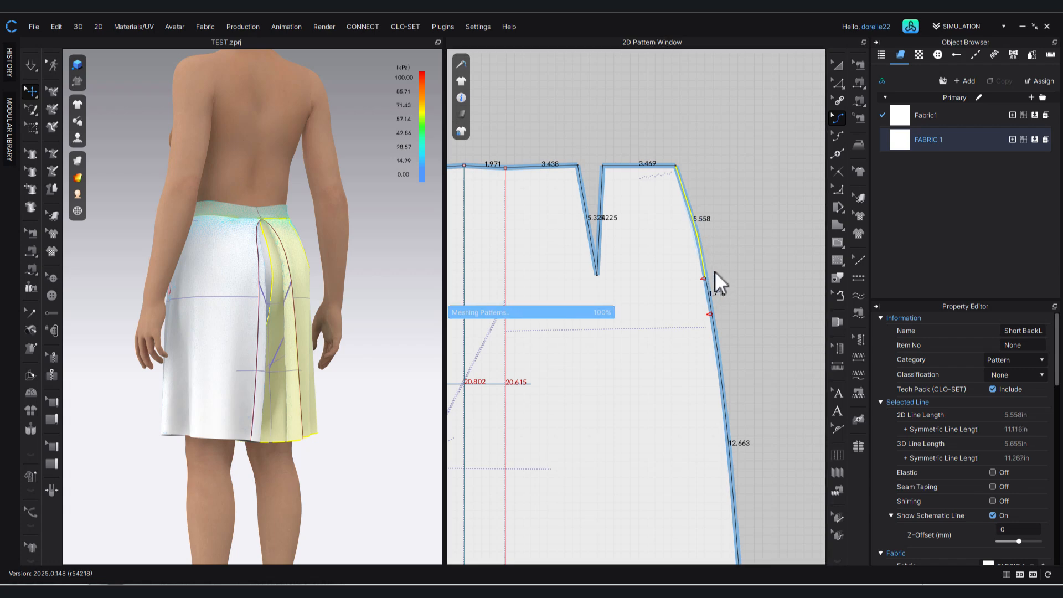
# Nudge the point at the upper notch of the back panel's side seam a little further outward.
pyautogui.click(838, 83)
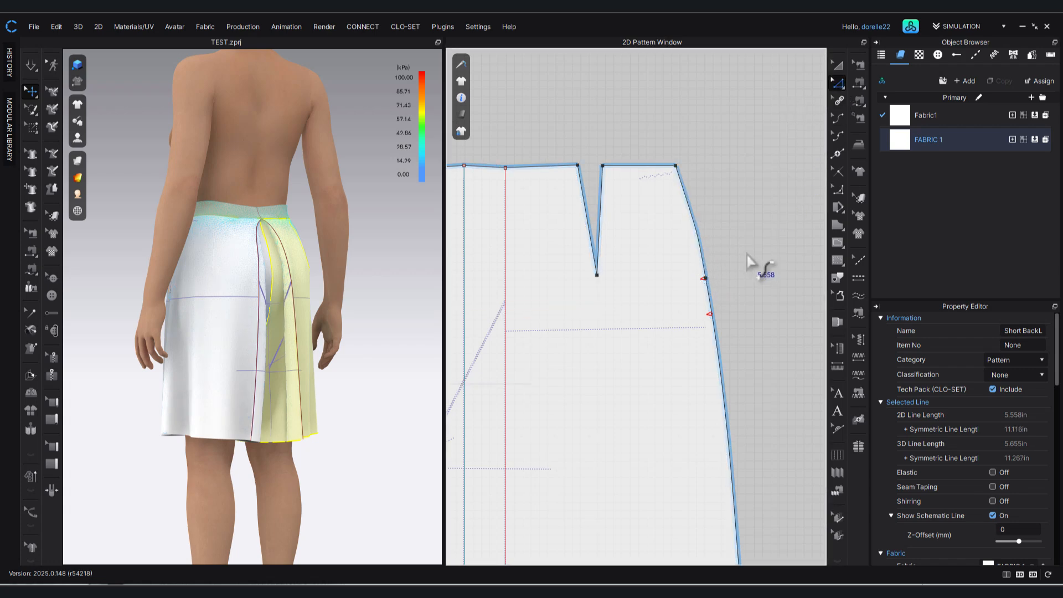
pyautogui.click(714, 281)
pyautogui.click(708, 285)
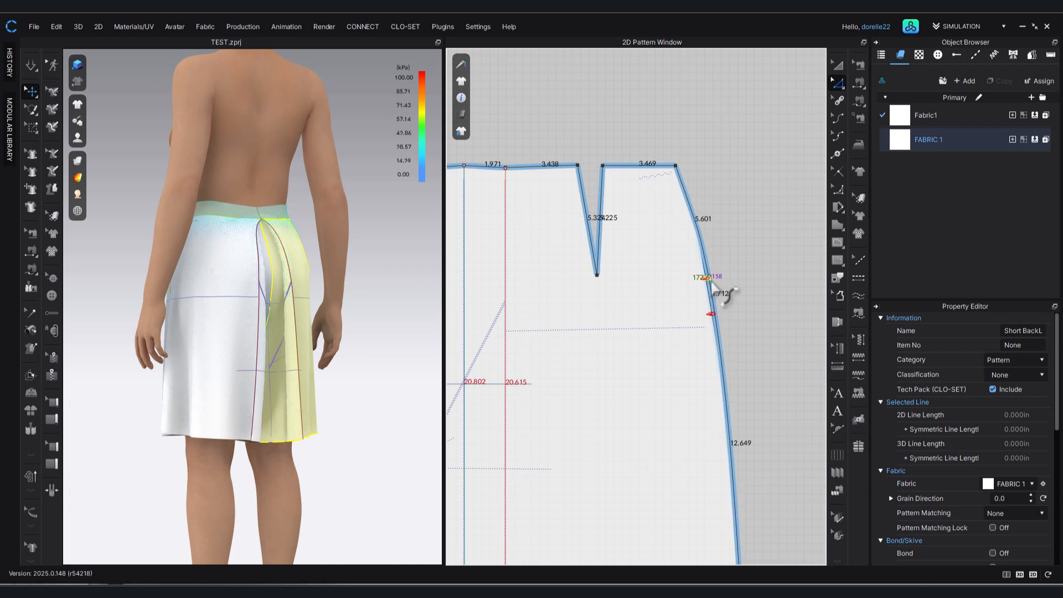
pyautogui.click(733, 246)
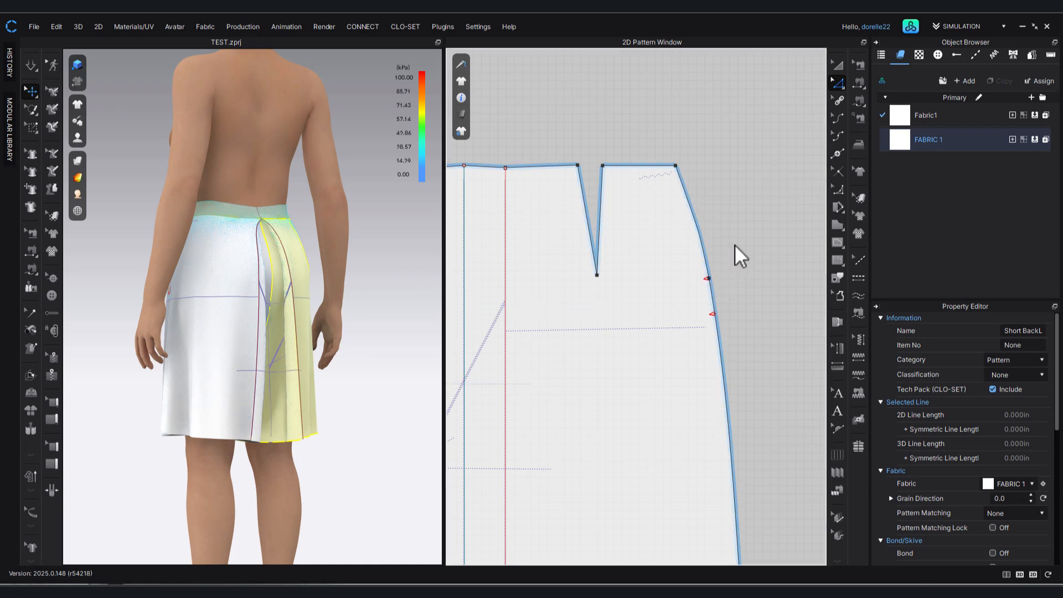
# Run the simulation and tug both back panels toward the centre pleat to drape the recurved side seam.
pyautogui.press('space')
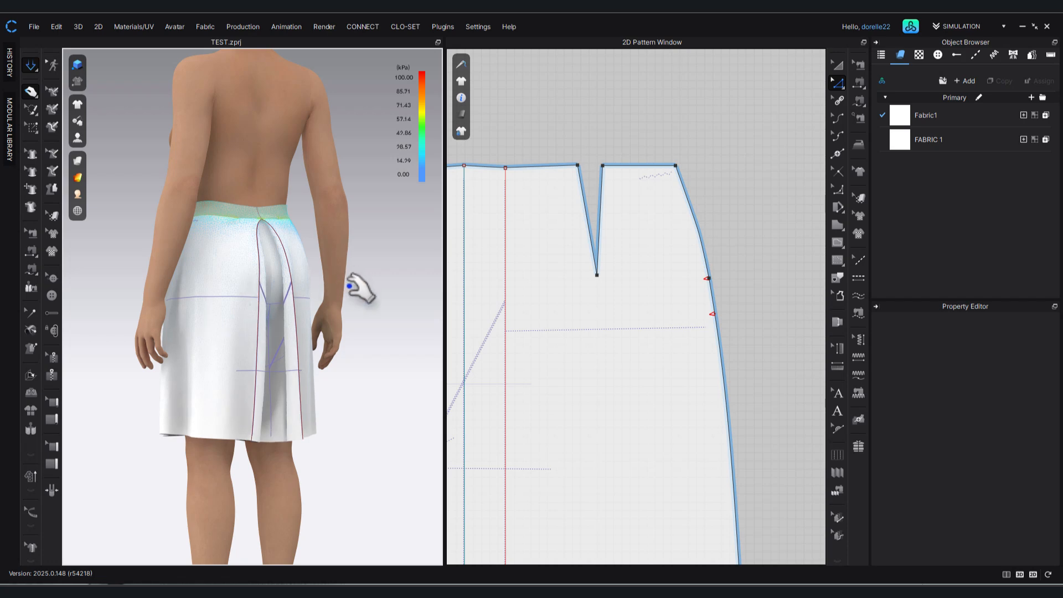
pyautogui.scroll(1, 264, 286)
pyautogui.moveTo(273, 298); pyautogui.dragTo(229, 292, button='right')
pyautogui.click(222, 285)
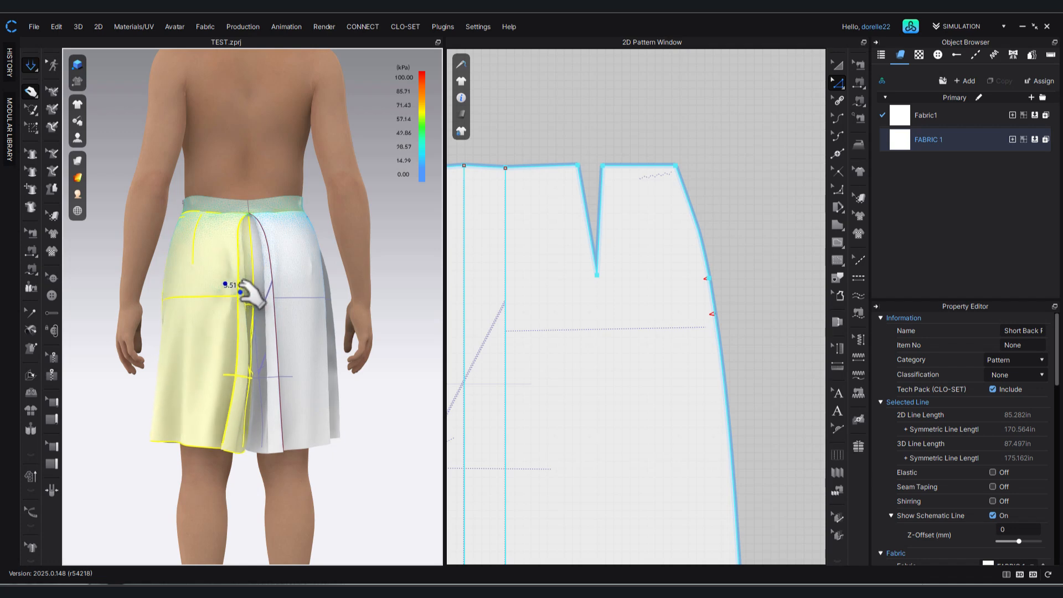
pyautogui.click(291, 288)
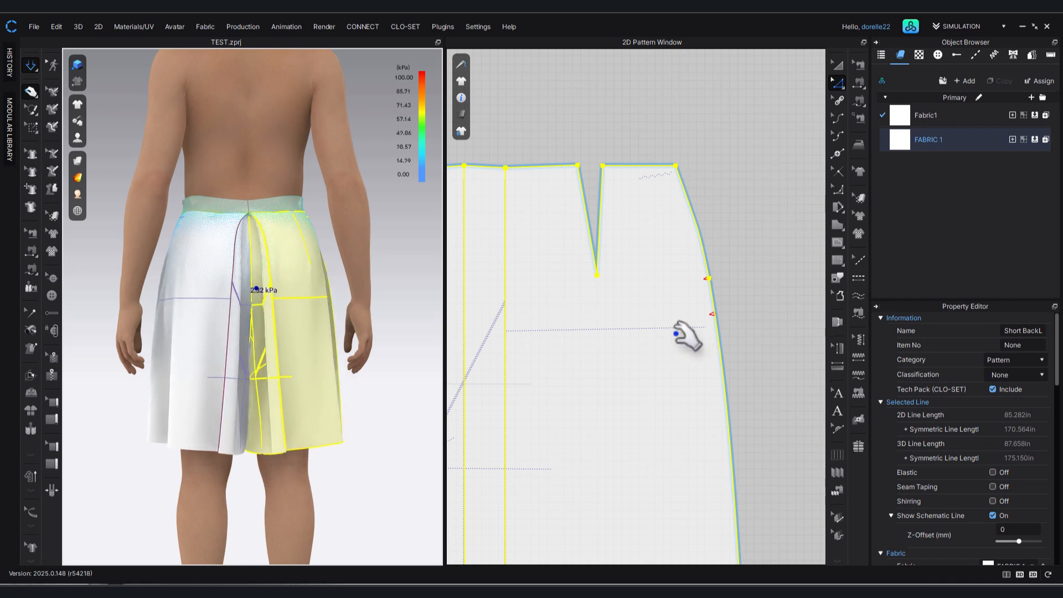
# Move the point where the centre back seam meets the crotch curve outward so the seam slants.
pyautogui.scroll(-3, 753, 271)
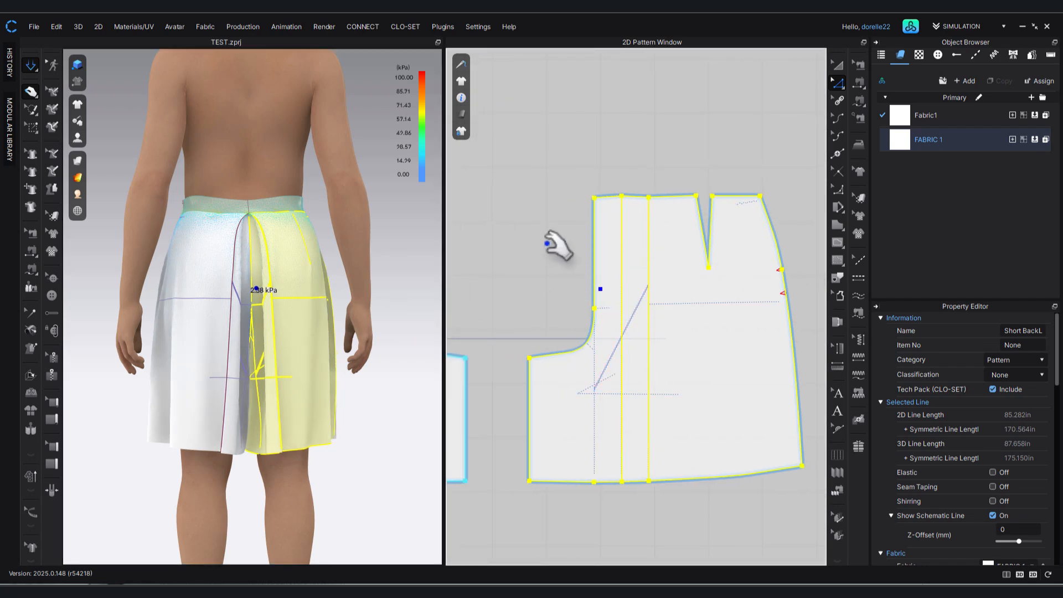
pyautogui.click(548, 243)
pyautogui.scroll(-2, 545, 242)
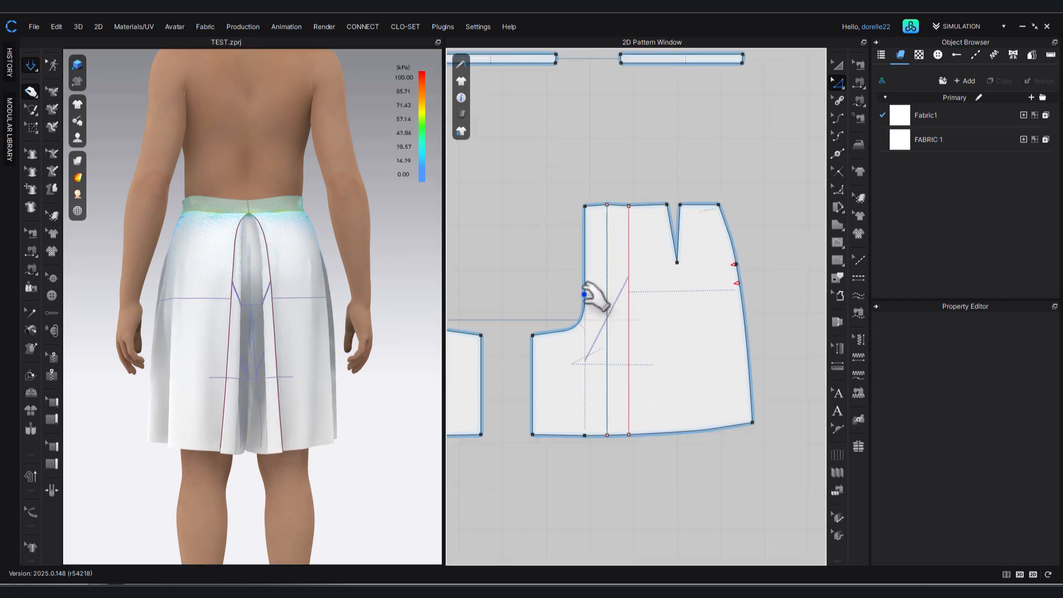
pyautogui.click(583, 294)
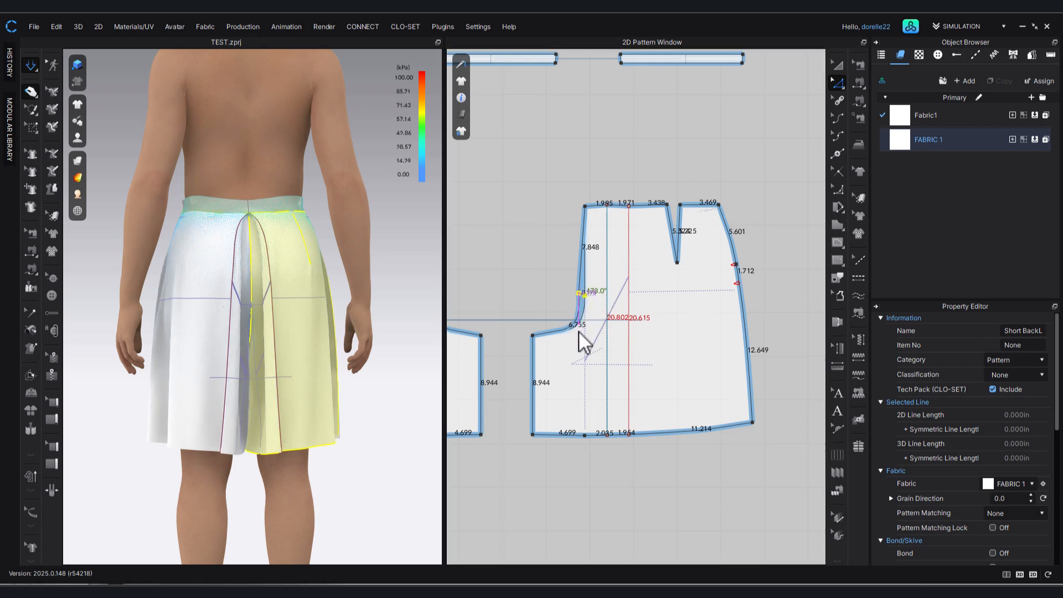
pyautogui.scroll(3, 579, 335)
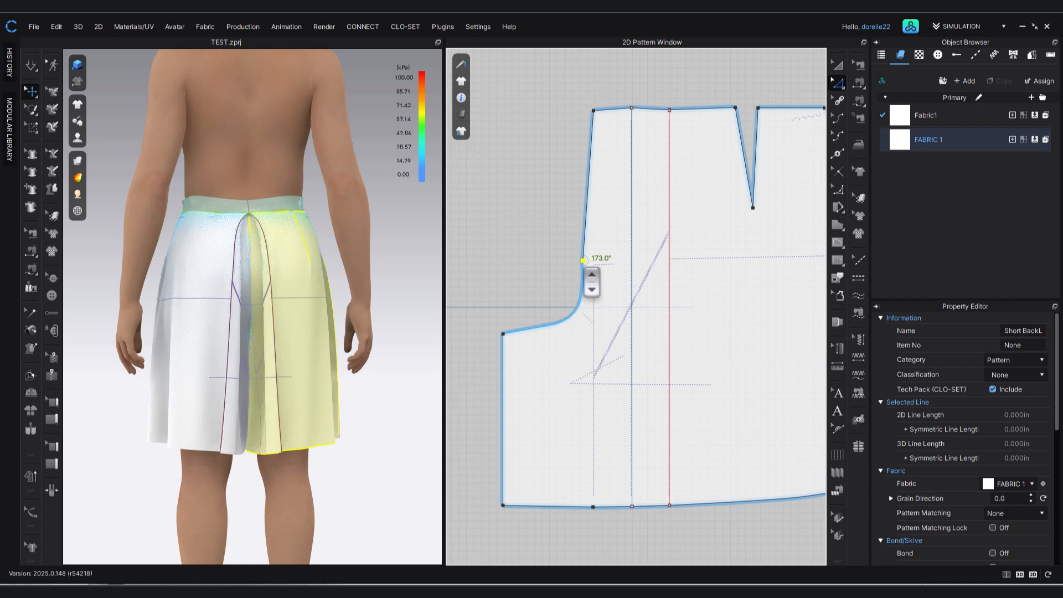
pyautogui.click(574, 261)
pyautogui.click(583, 261)
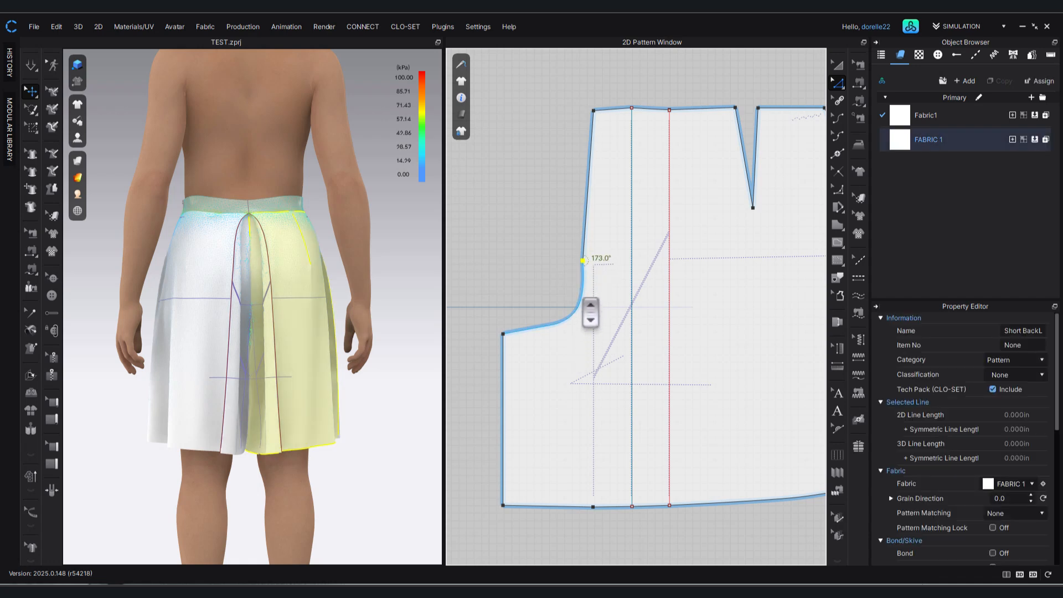
# Shift the back panel's crotch curve slightly outward and soften its bend with the Edit Curvature tool.
pyautogui.click(580, 311)
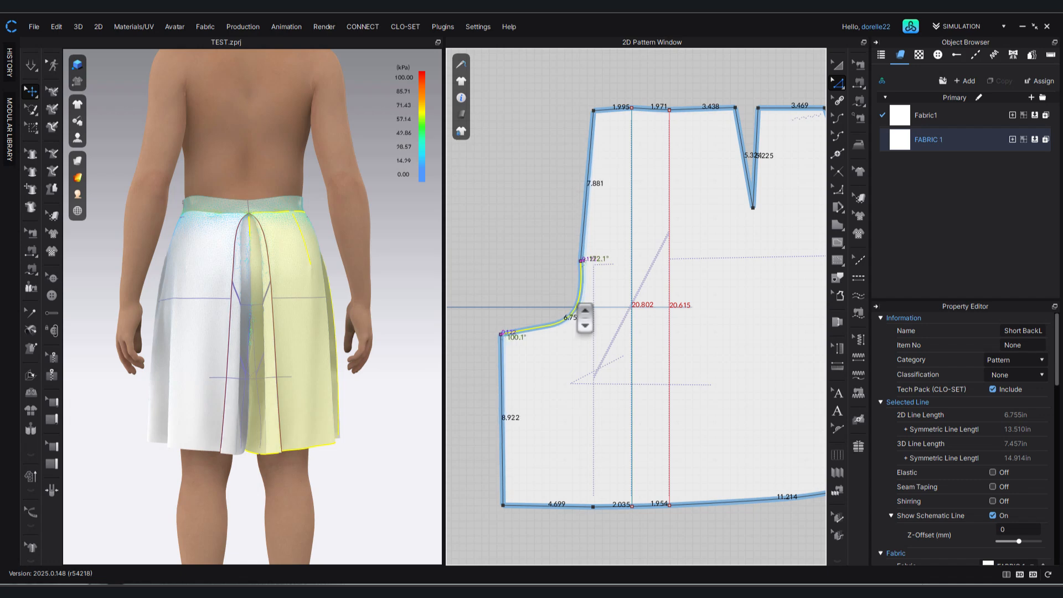
pyautogui.moveTo(578, 306); pyautogui.dragTo(578, 308)
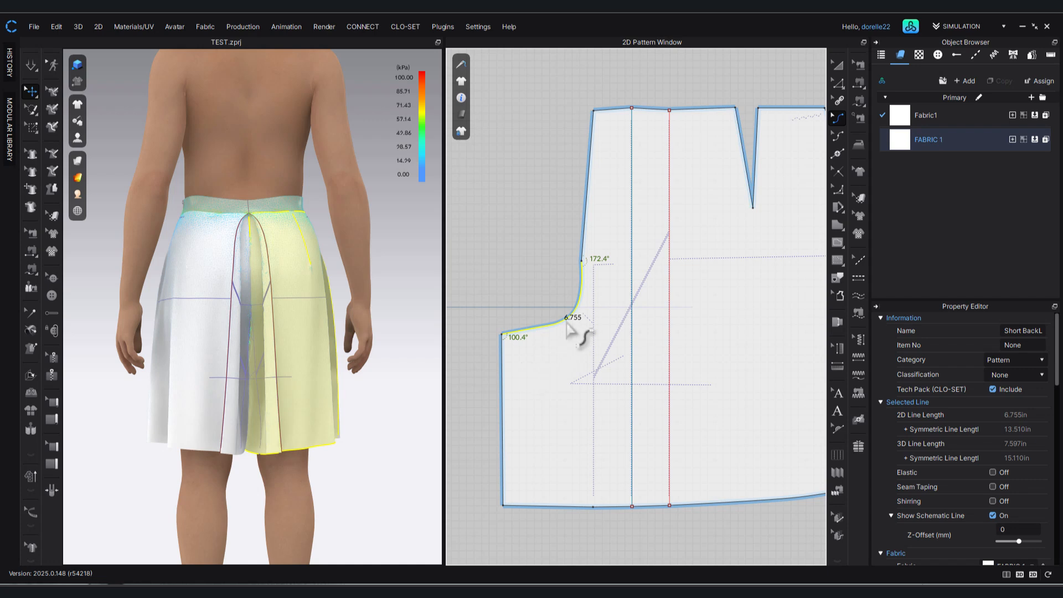
pyautogui.moveTo(567, 327); pyautogui.dragTo(556, 323)
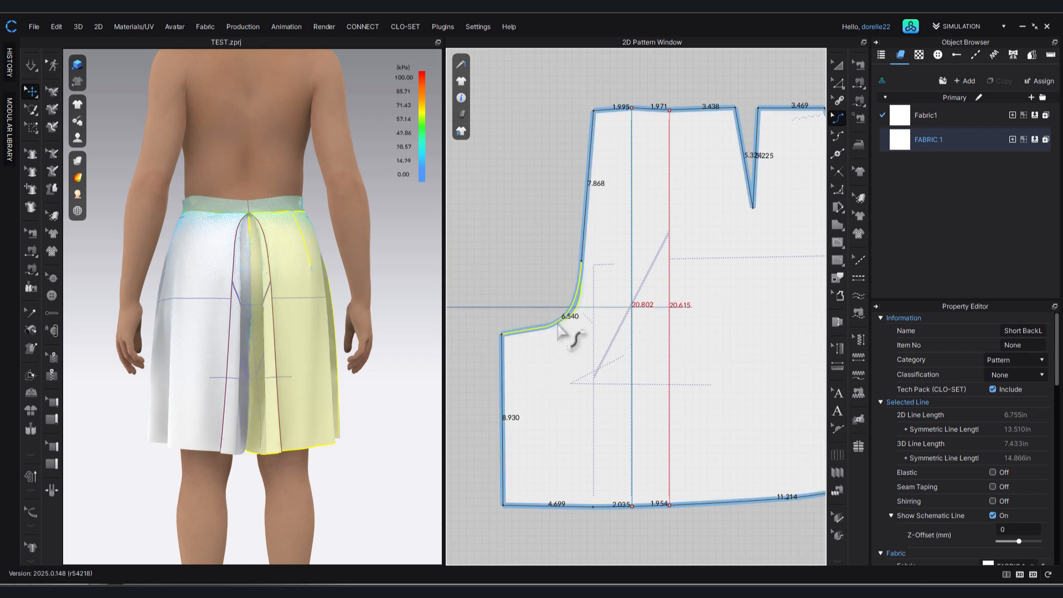
pyautogui.moveTo(553, 324); pyautogui.dragTo(546, 328)
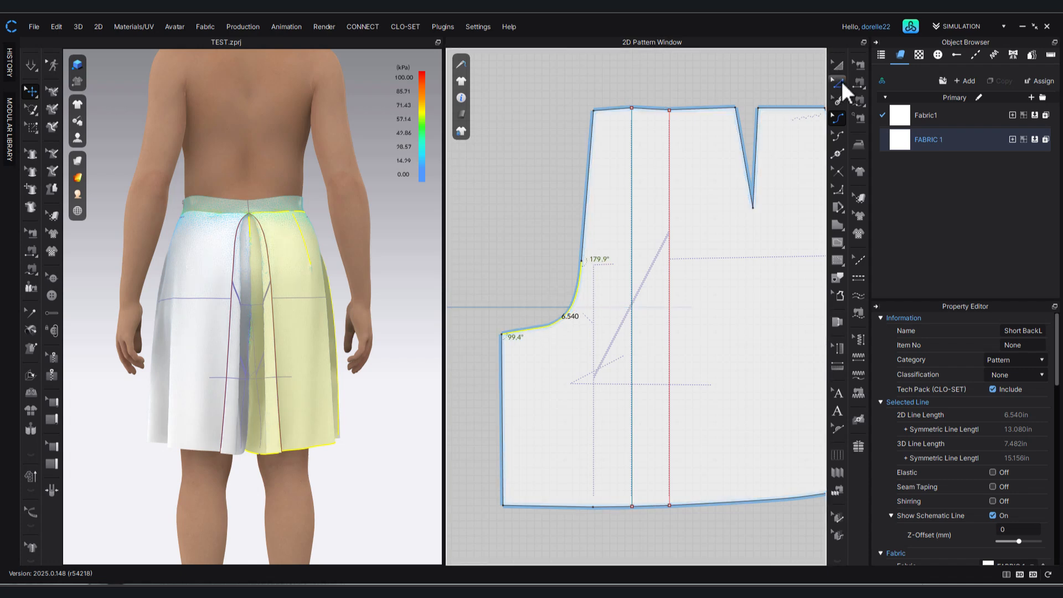
# Optimize the curve points of the back crotch curve at 13% and deselect the panel.
pyautogui.click(539, 313)
pyautogui.click(540, 324)
pyautogui.rightClick(540, 324)
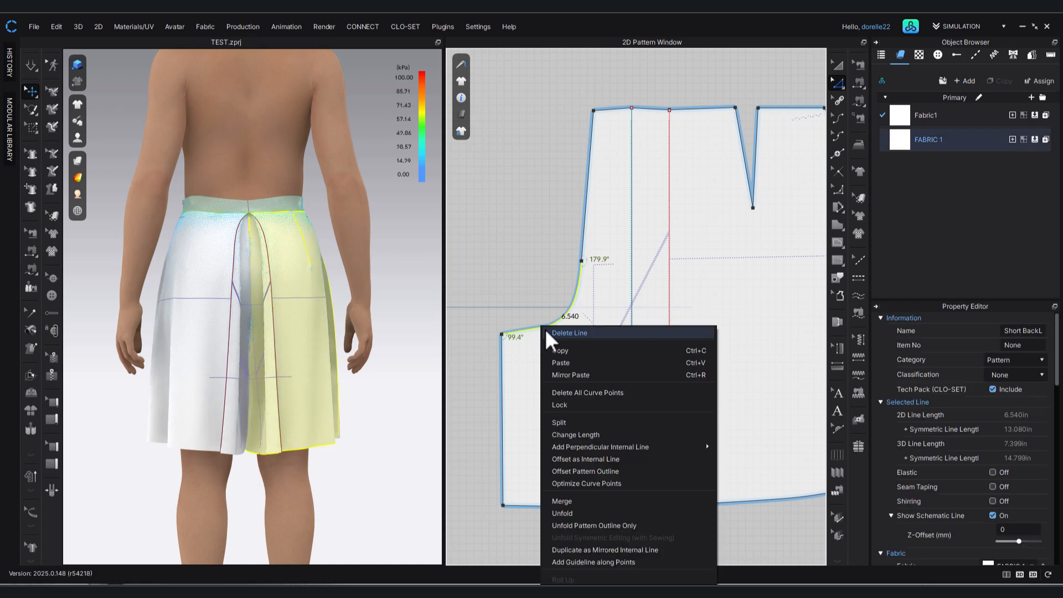
pyautogui.click(614, 483)
pyautogui.moveTo(545, 250); pyautogui.dragTo(426, 243)
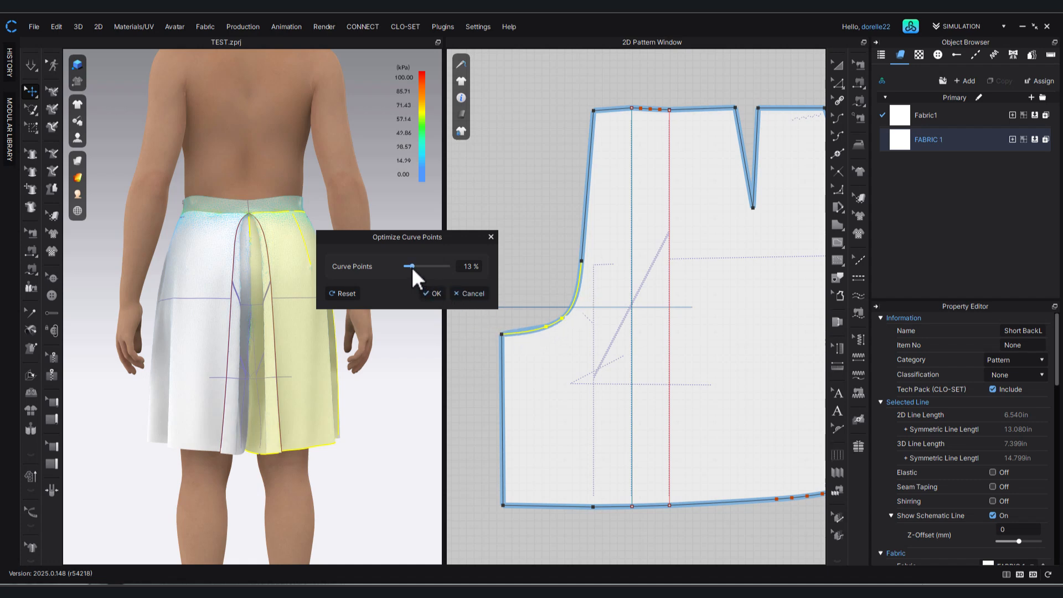
pyautogui.moveTo(411, 267)
pyautogui.mouseDown()
pyautogui.moveTo(425, 267)
pyautogui.moveTo(412, 273)
pyautogui.mouseUp()
pyautogui.click(431, 293)
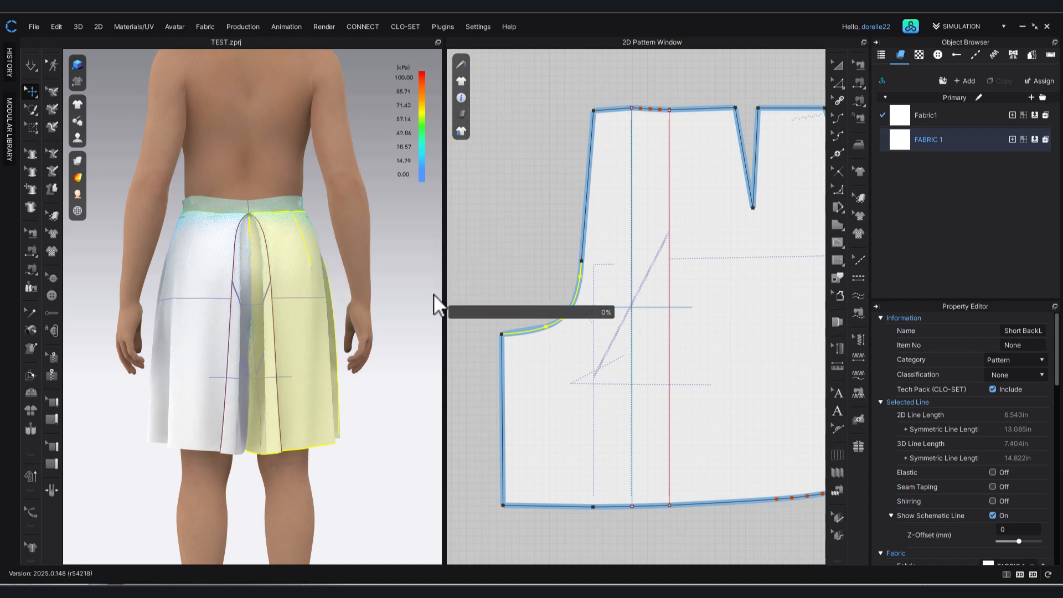
pyautogui.click(539, 247)
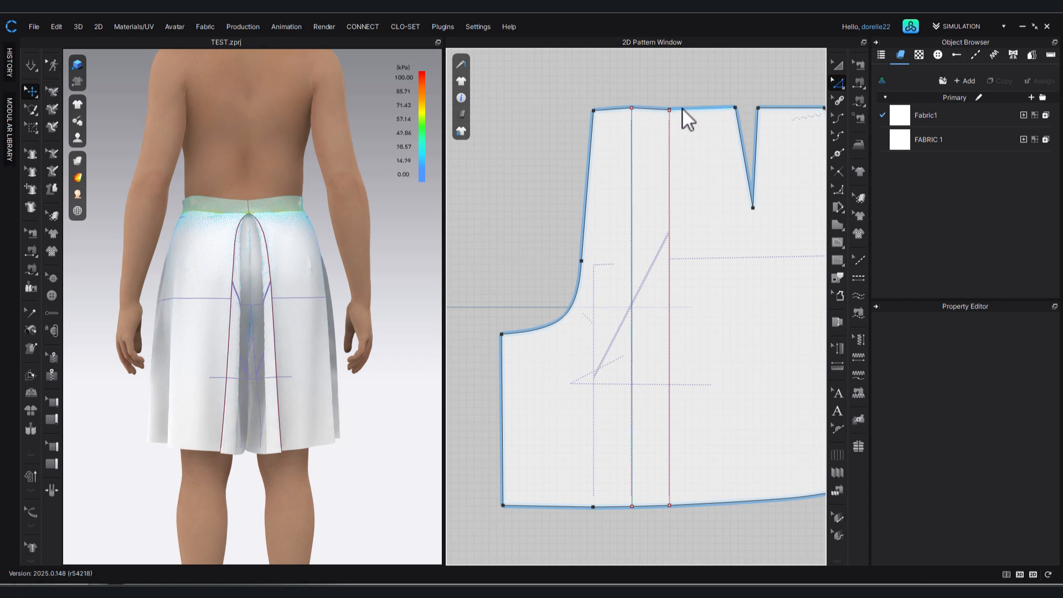
# Simulate the bottoms and tug both back panels to drape the reshaped crotch curve.
pyautogui.press('space')
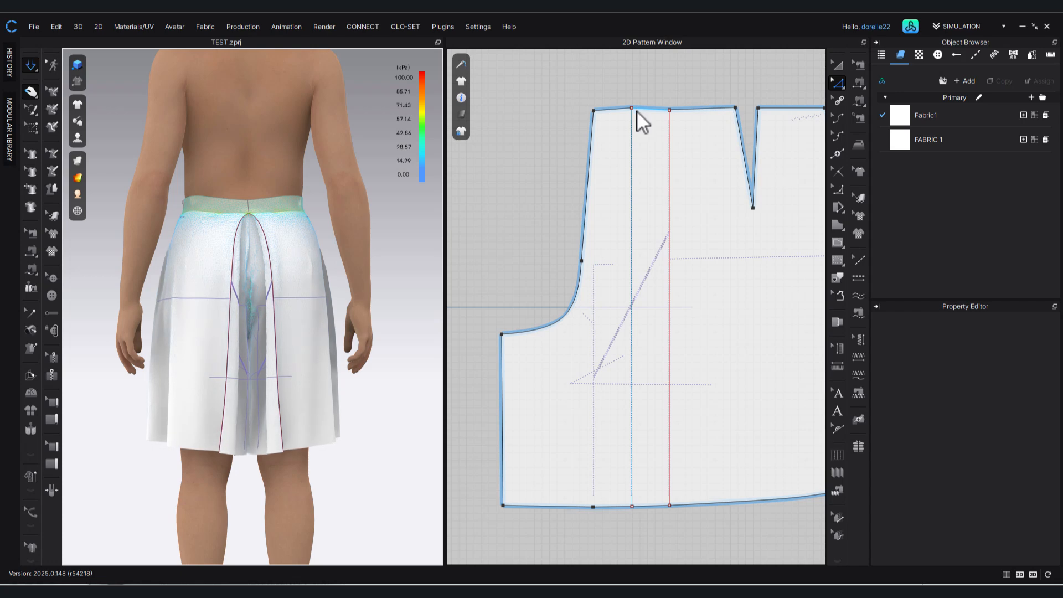
pyautogui.click(288, 293)
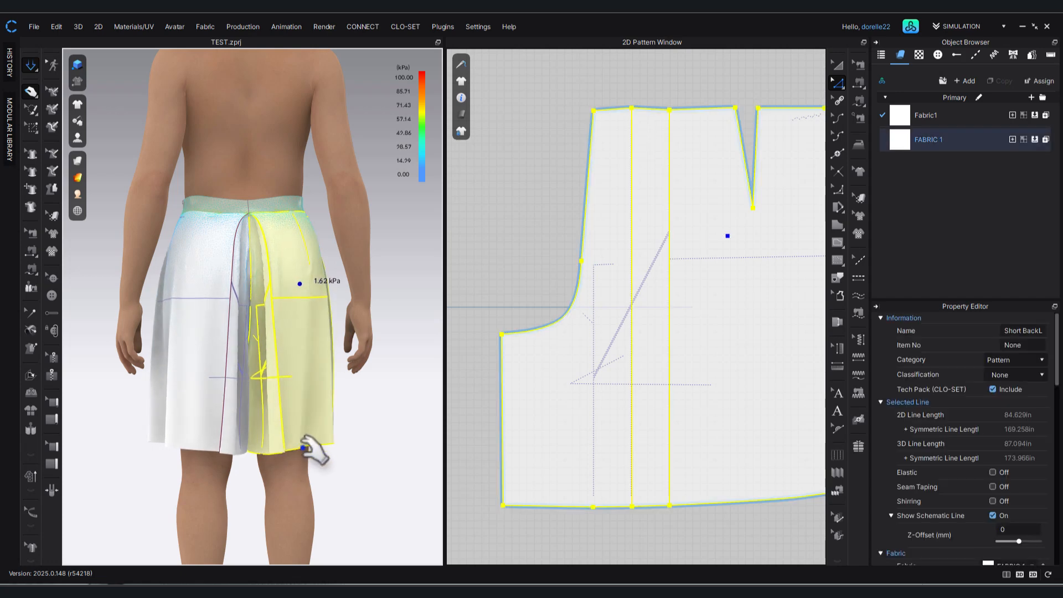
pyautogui.click(220, 261)
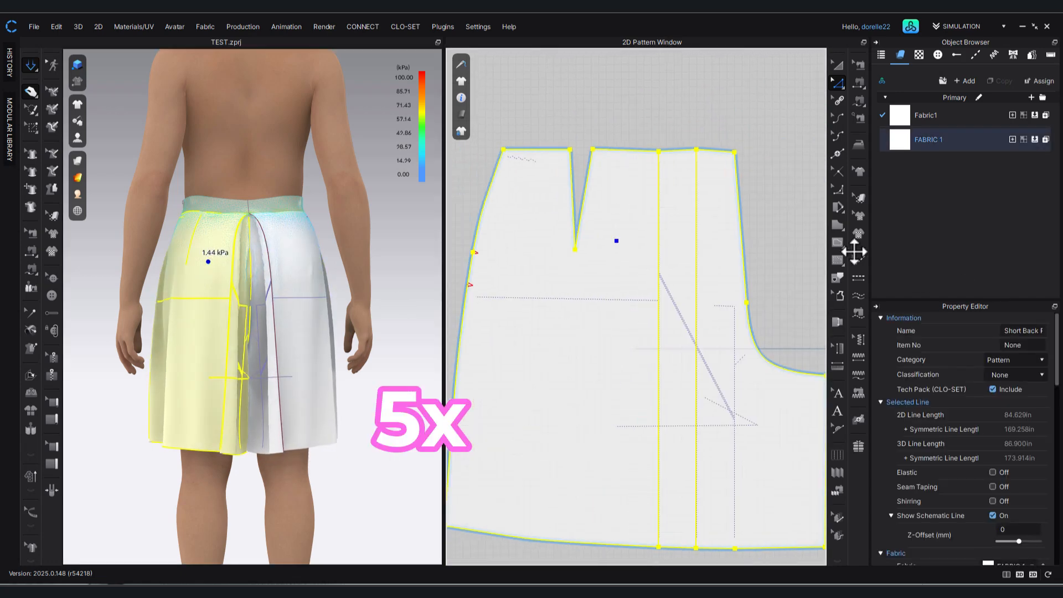
# Lower the waistline point at the back panel's middle pleat line and raise the centre back corner slightly.
pyautogui.press('a')
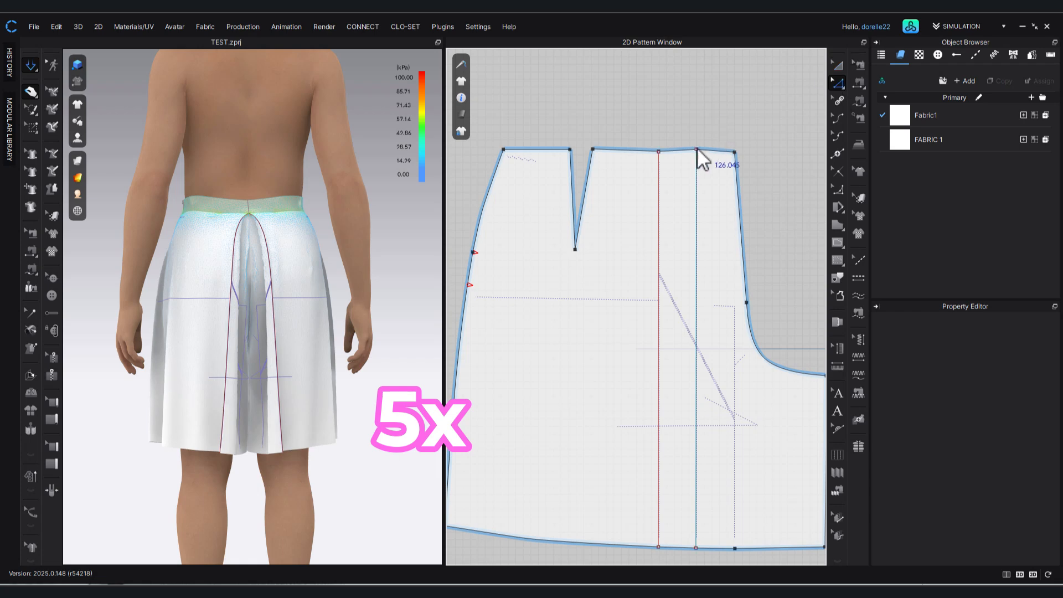
pyautogui.moveTo(696, 149); pyautogui.dragTo(696, 168)
pyautogui.hotkey('ctrl', 'z')
pyautogui.scroll(3, 699, 132)
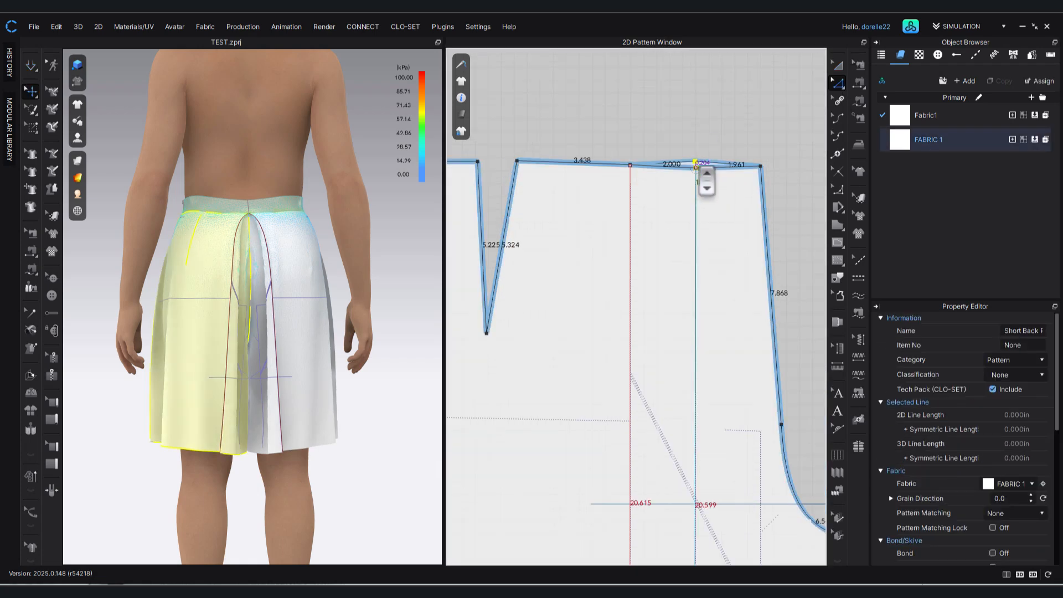
pyautogui.click(720, 105)
pyautogui.moveTo(761, 165); pyautogui.dragTo(758, 158)
# Fine-tune the waistline point at the middle pleat line so the back waistline runs smoothly through the pleat.
pyautogui.scroll(5, 701, 167)
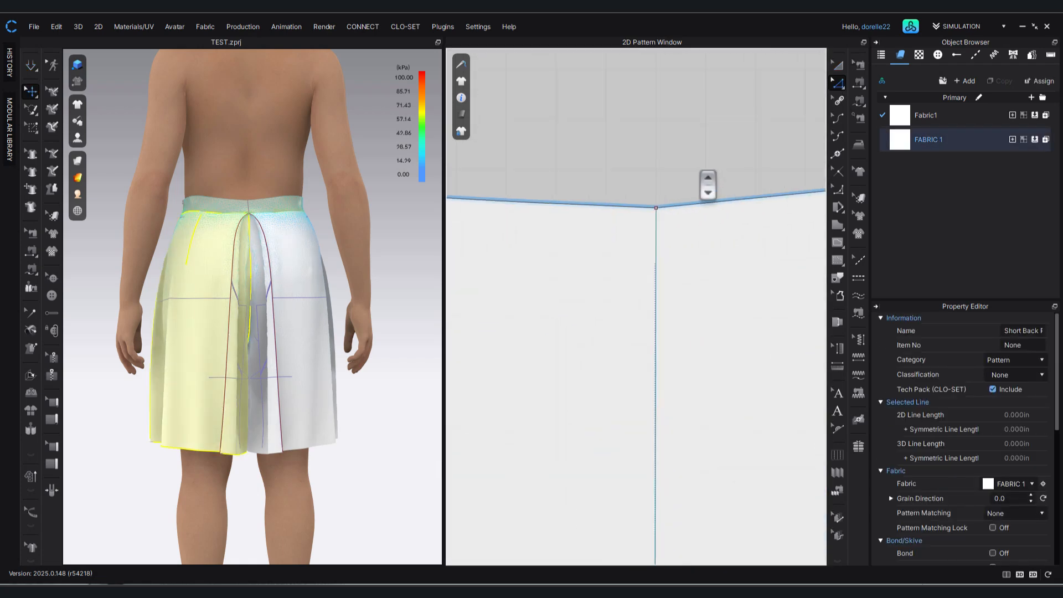
pyautogui.moveTo(659, 213); pyautogui.dragTo(652, 195)
pyautogui.click(661, 173)
pyautogui.click(676, 178)
pyautogui.click(654, 194)
pyautogui.scroll(-7, 675, 167)
pyautogui.scroll(6, 498, 181)
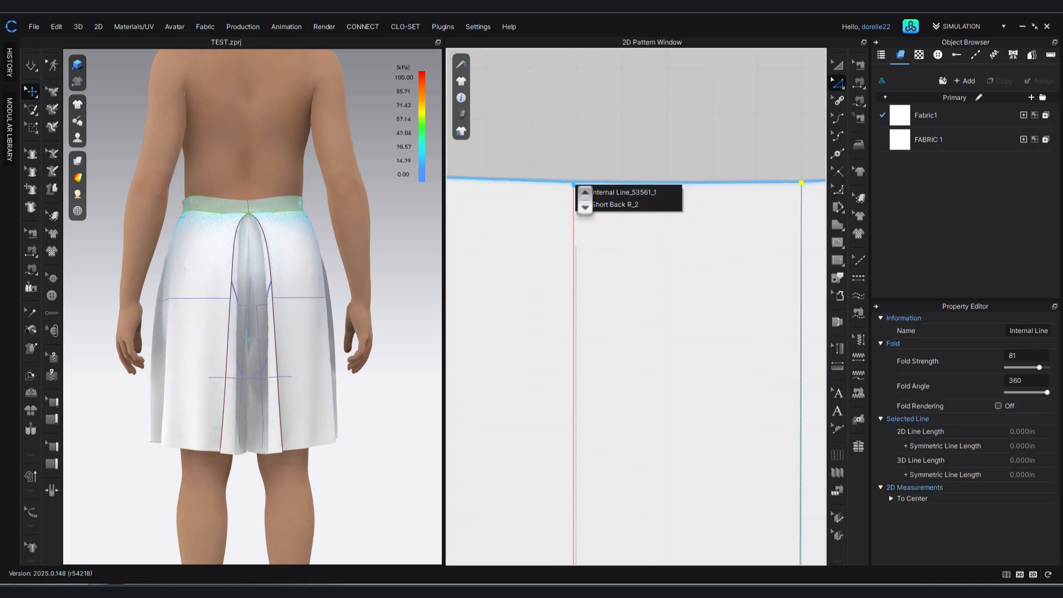
# Tug the left back panel beside the pleat and below the waistband to settle the corrected waistline.
pyautogui.click(237, 285)
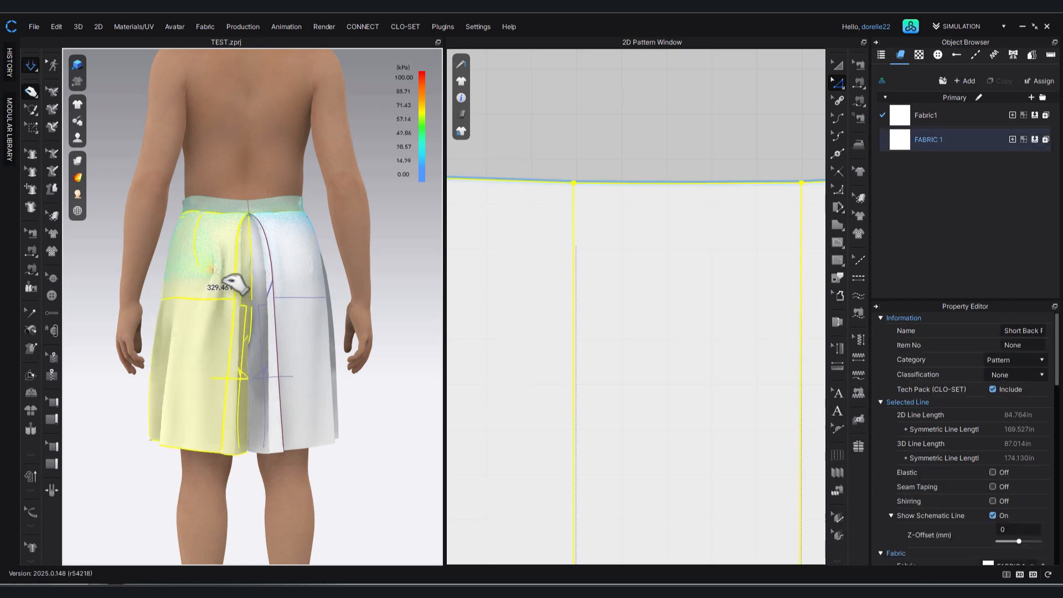
pyautogui.moveTo(223, 280); pyautogui.dragTo(223, 272)
pyautogui.rightClick(213, 203)
pyautogui.click(240, 296)
pyautogui.moveTo(194, 226); pyautogui.dragTo(207, 245)
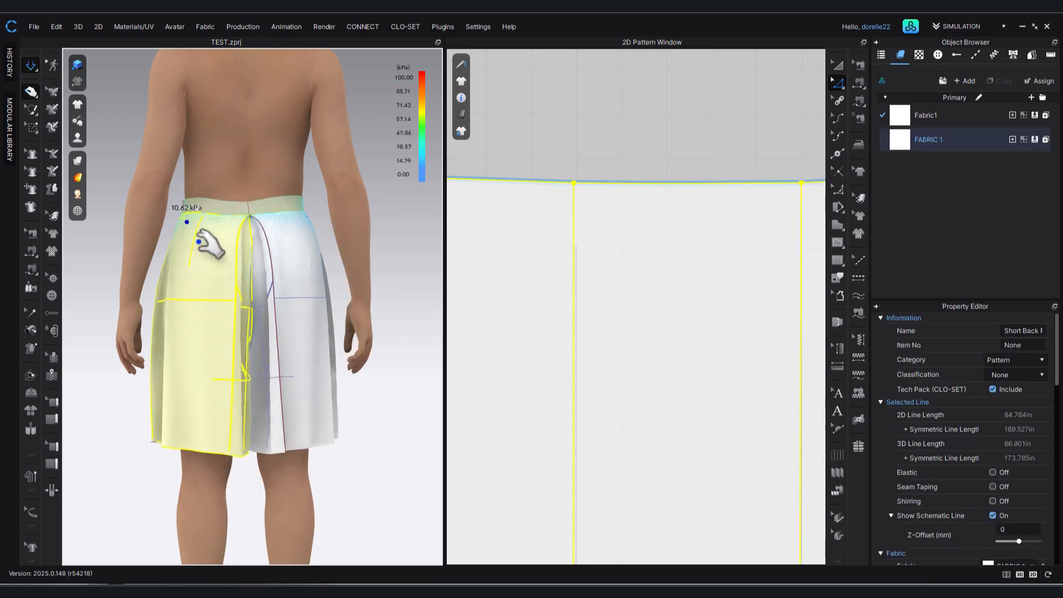
# Tug the right back panel and the pleat's hem while inspecting the bottoms from an angle.
pyautogui.click(288, 295)
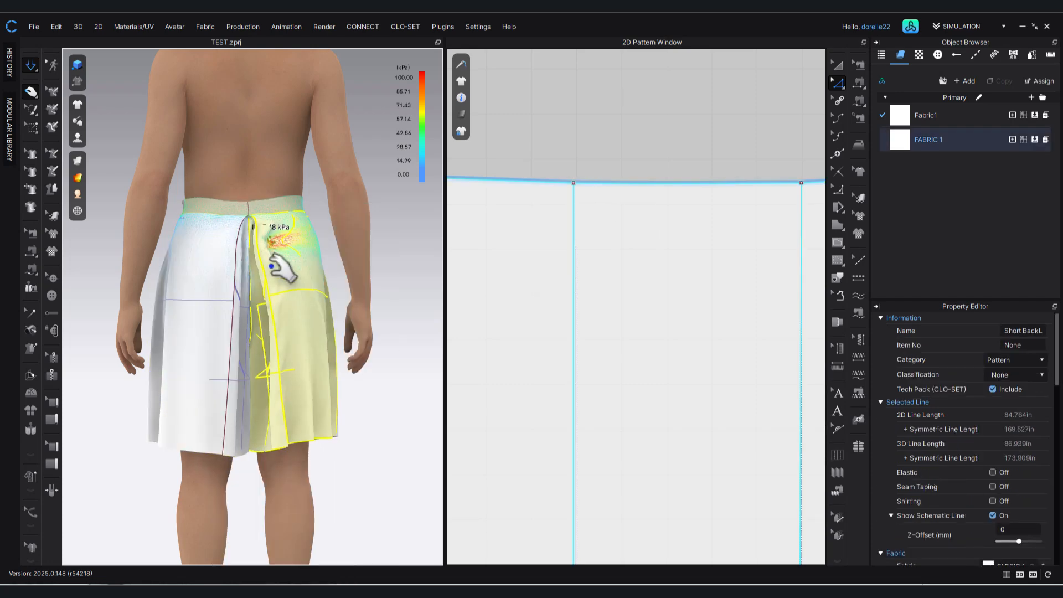
pyautogui.moveTo(373, 440); pyautogui.dragTo(296, 437, button='right')
pyautogui.click(251, 447)
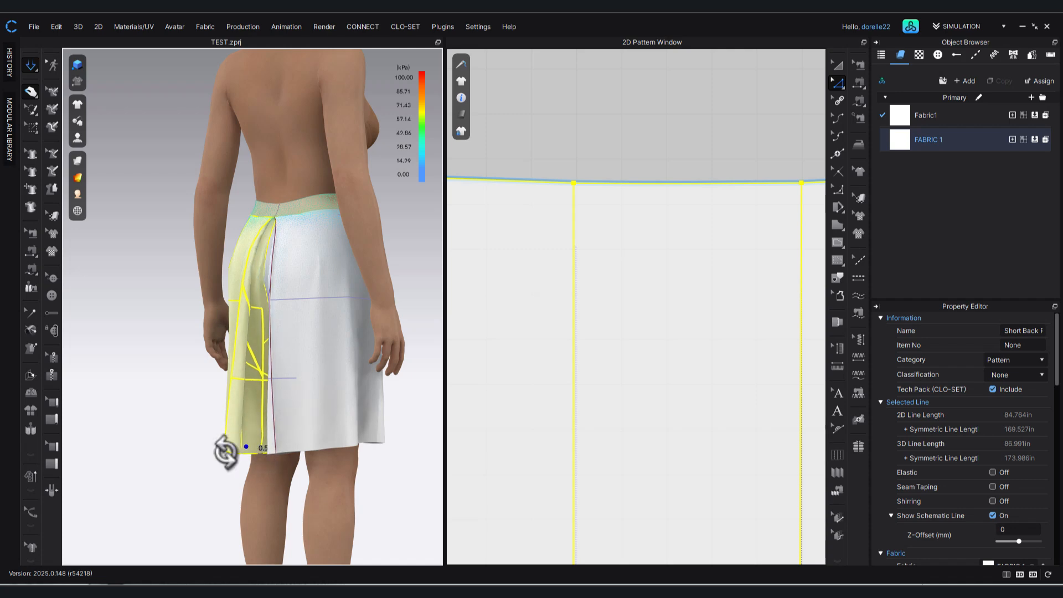
pyautogui.moveTo(225, 452); pyautogui.dragTo(248, 440, button='right')
pyautogui.click(357, 431)
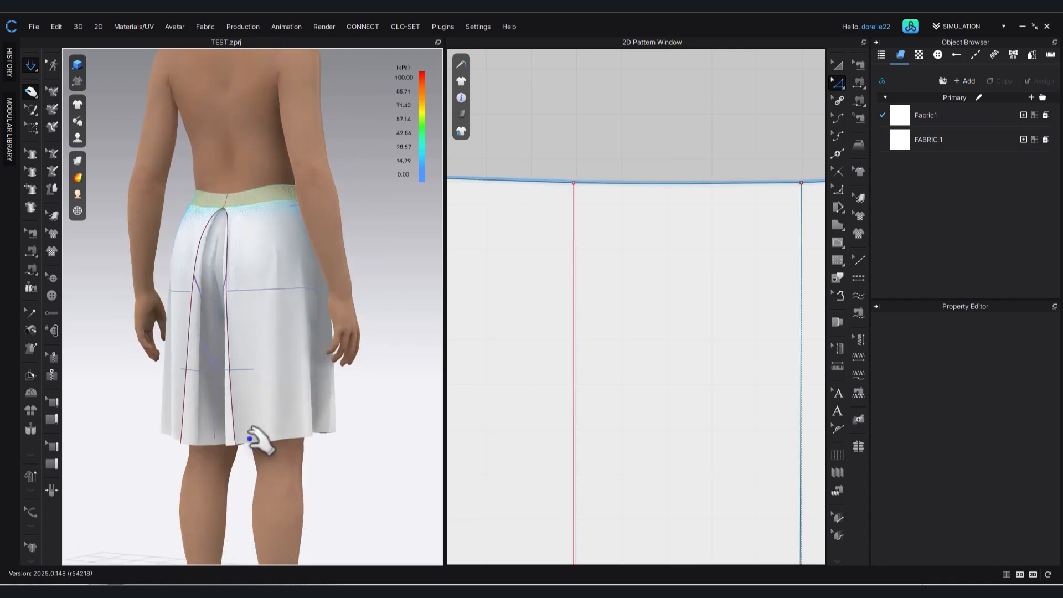
pyautogui.click(249, 439)
# Move the hem corner of the back panel's side seam slightly outward.
pyautogui.scroll(-10, 582, 366)
pyautogui.moveTo(683, 308); pyautogui.dragTo(492, 326, button='middle')
pyautogui.click(713, 433)
pyautogui.moveTo(737, 405); pyautogui.dragTo(741, 404)
pyautogui.click(725, 450)
# Tug the back panels and waistband in the simulation while inspecting the drape from the side and back.
pyautogui.moveTo(274, 435); pyautogui.dragTo(220, 350)
pyautogui.moveTo(208, 365); pyautogui.dragTo(213, 385)
pyautogui.moveTo(235, 382); pyautogui.dragTo(237, 399)
pyautogui.click(391, 450)
pyautogui.moveTo(392, 450); pyautogui.dragTo(544, 455, button='right')
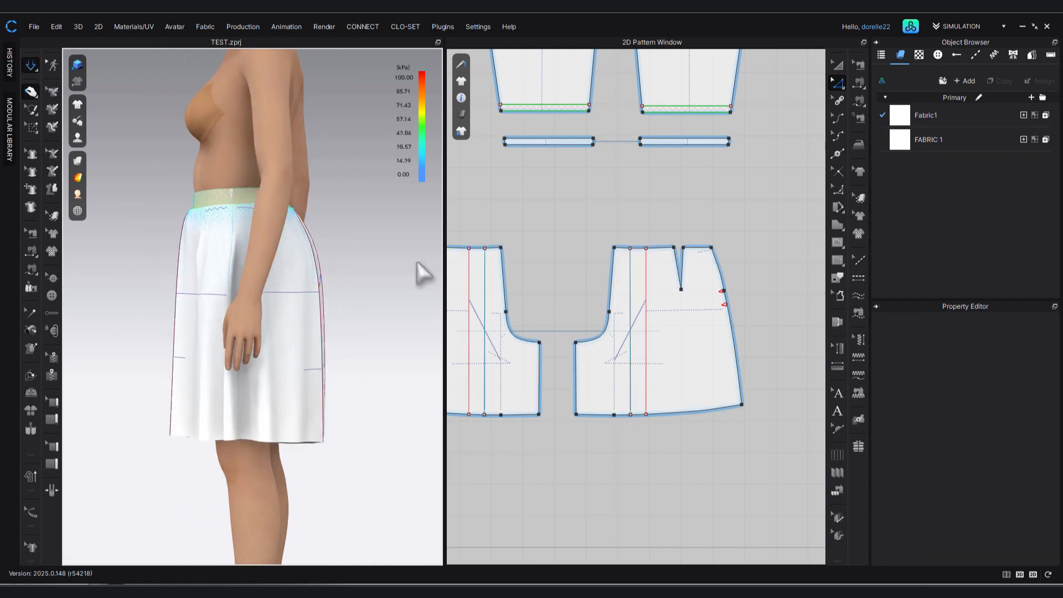
pyautogui.moveTo(389, 263); pyautogui.dragTo(277, 288, button='right')
pyautogui.moveTo(275, 208); pyautogui.dragTo(284, 194)
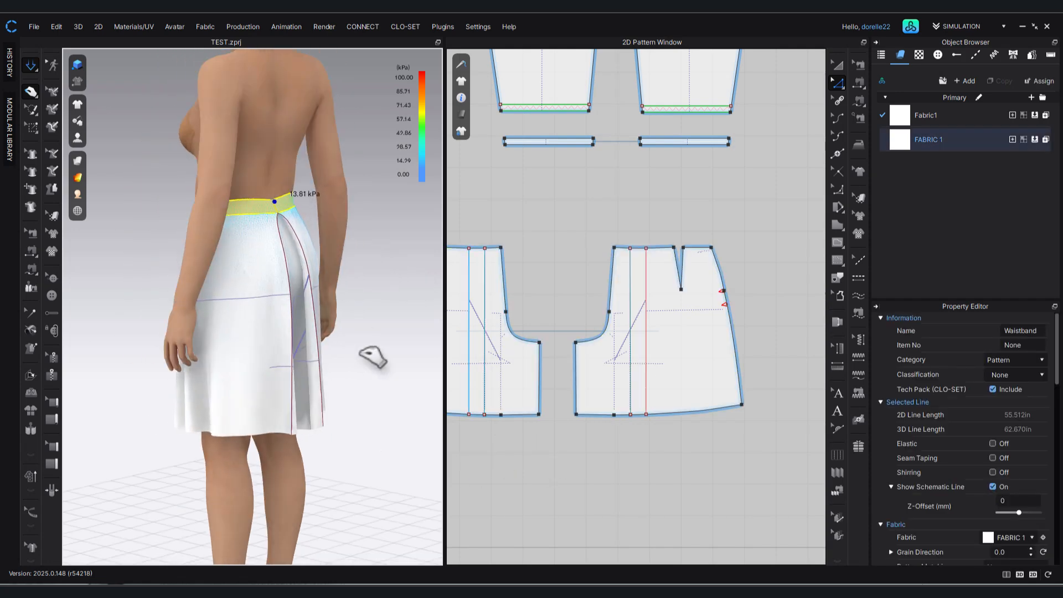
# Strengthen the bottoms' waistband pattern piece and inspect it from the front.
pyautogui.click(372, 358)
pyautogui.moveTo(372, 357); pyautogui.dragTo(363, 314, button='right')
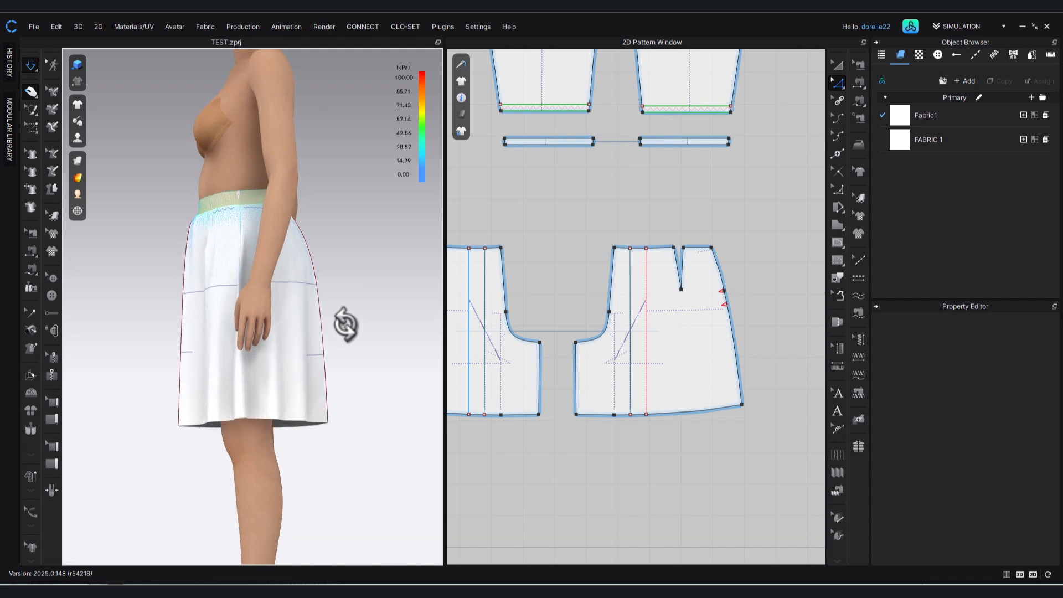
pyautogui.moveTo(334, 331); pyautogui.dragTo(224, 337, button='right')
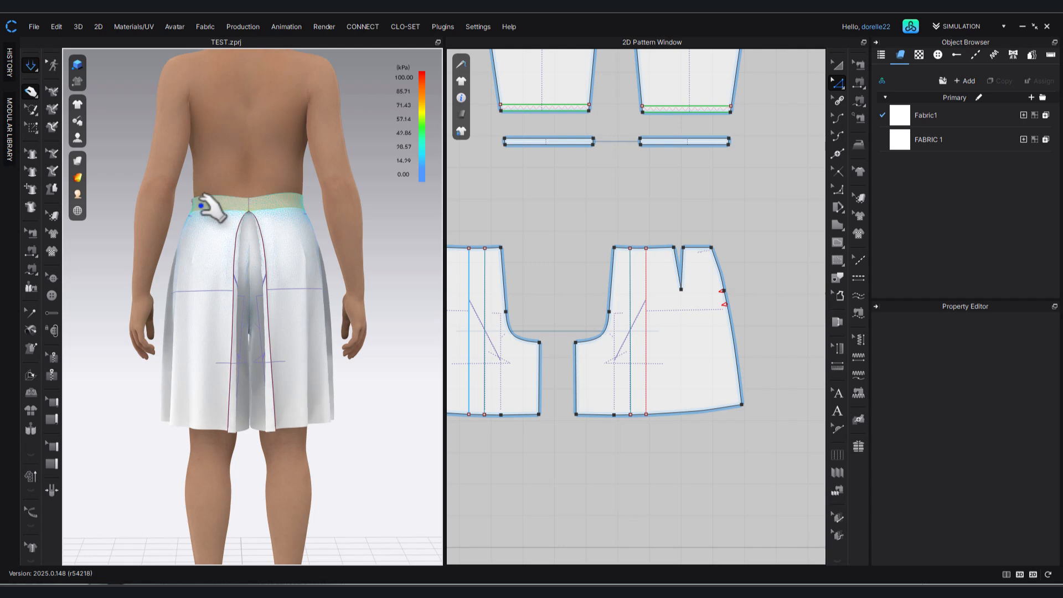
pyautogui.scroll(5, 238, 266)
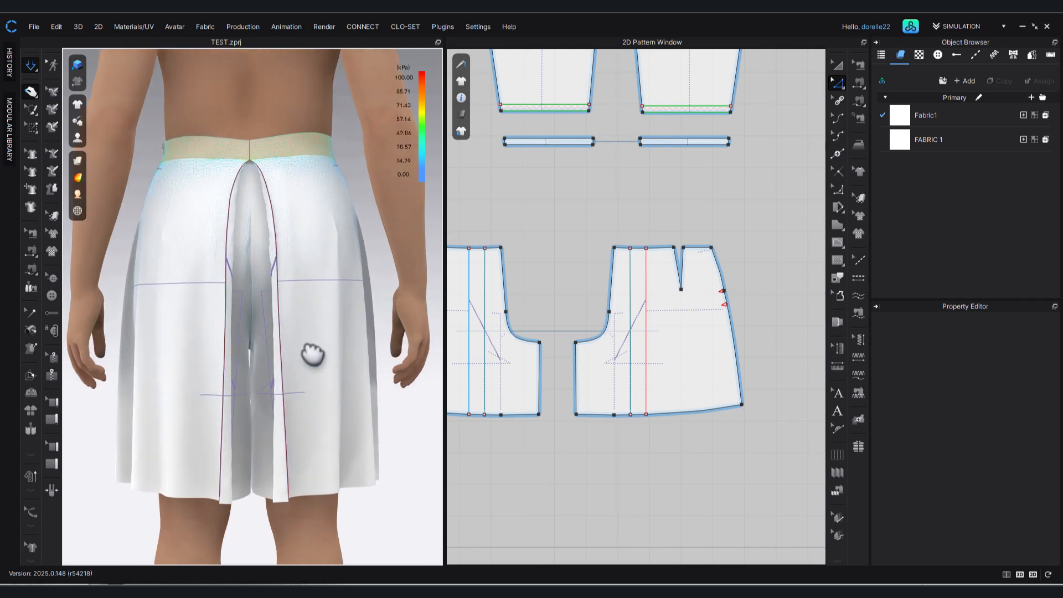
pyautogui.moveTo(313, 379); pyautogui.dragTo(312, 414, button='middle')
pyautogui.scroll(1, 321, 376)
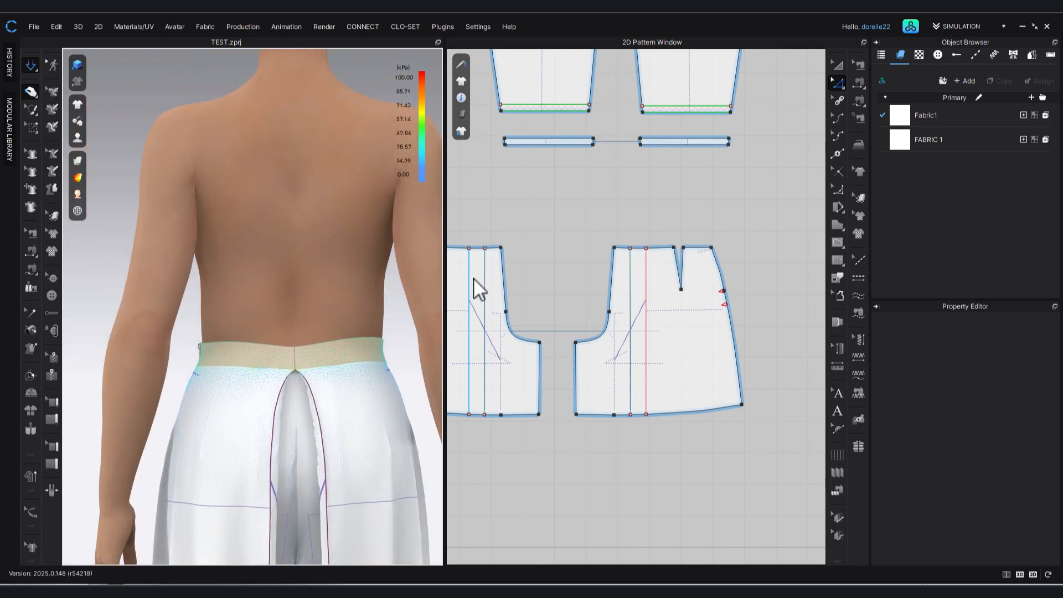
pyautogui.click(297, 343)
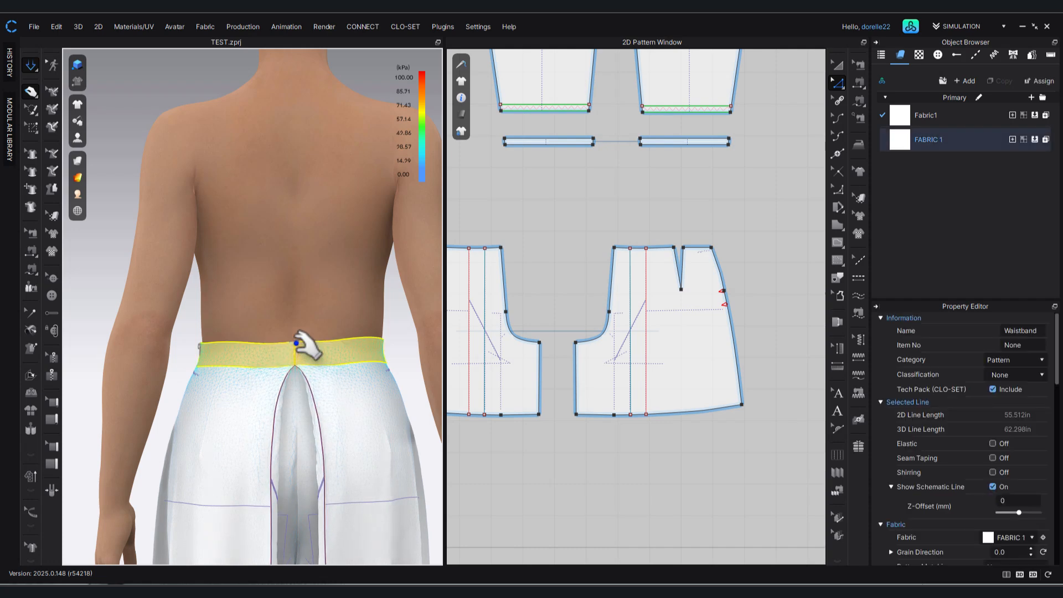
pyautogui.rightClick(312, 353)
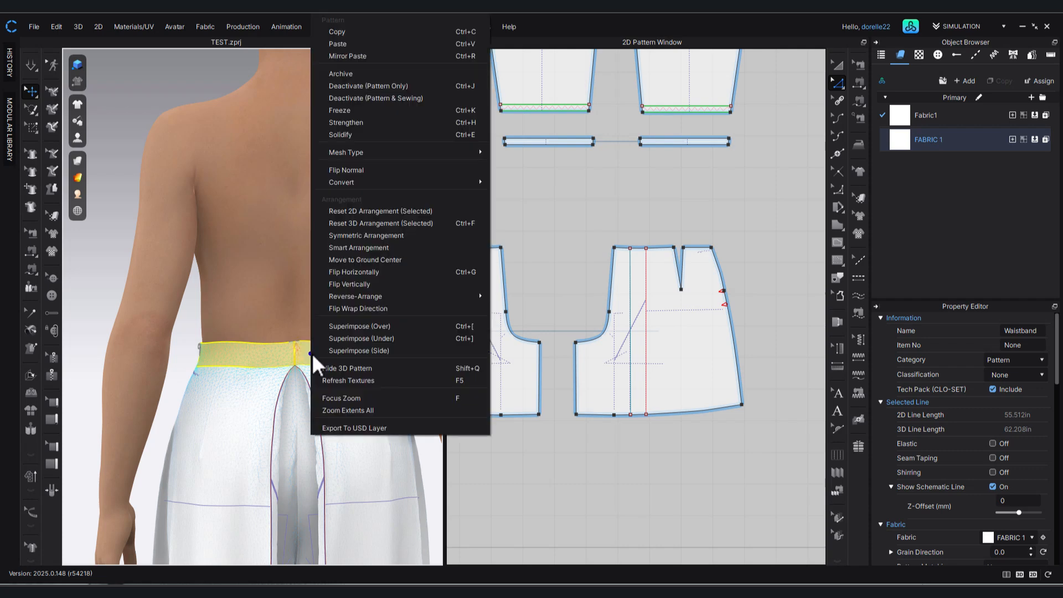
pyautogui.click(362, 122)
pyautogui.click(91, 307)
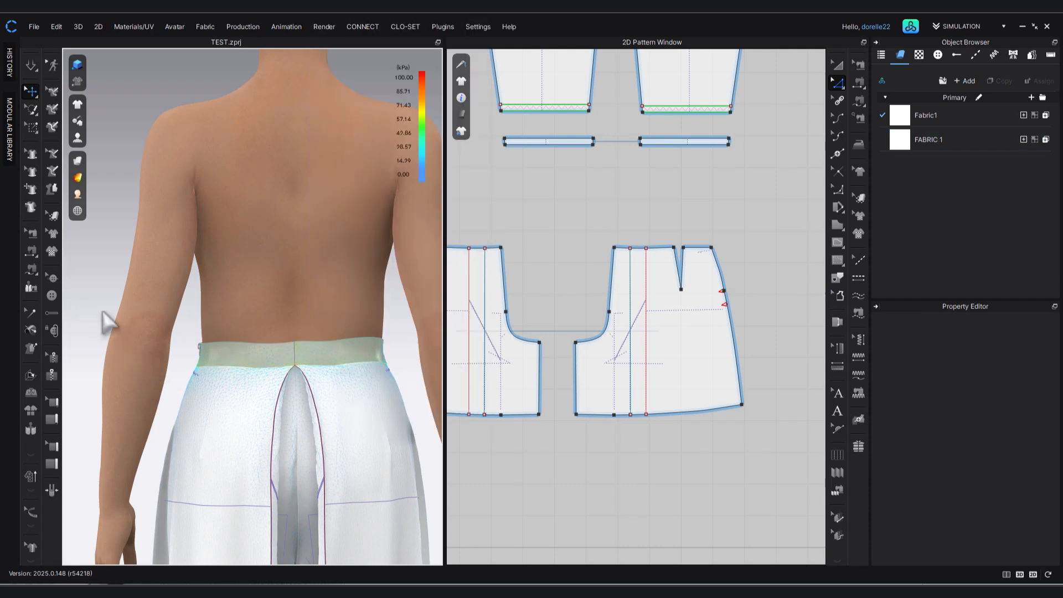
pyautogui.moveTo(278, 434); pyautogui.dragTo(439, 387, button='right')
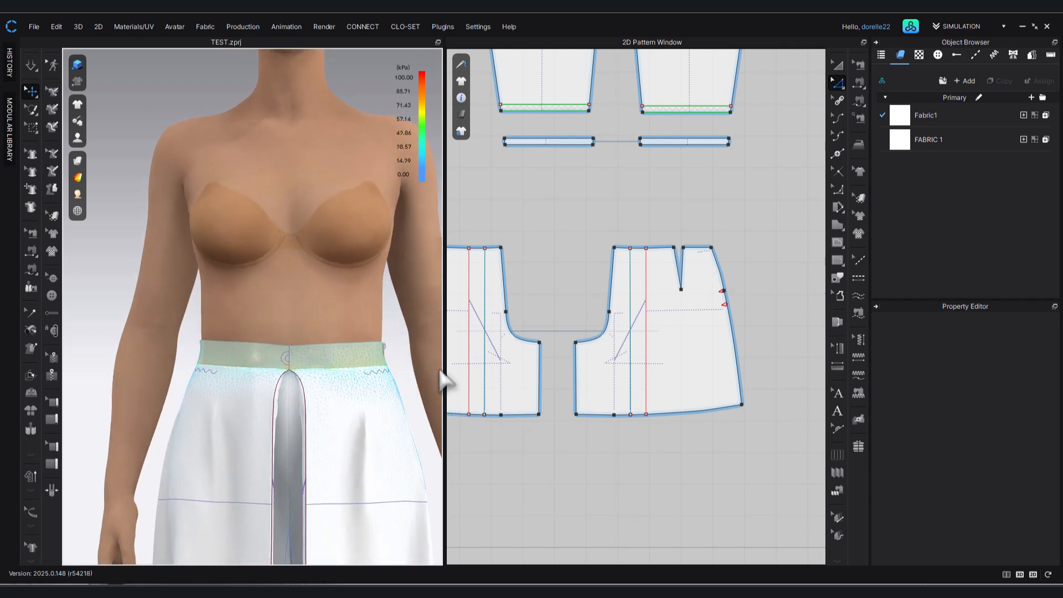
# Delete the four lower buttons from the jacket's front opening, keeping only the one below the neckline.
pyautogui.scroll(-3, 597, 477)
pyautogui.moveTo(600, 482); pyautogui.dragTo(764, 493, button='right')
pyautogui.scroll(4, 546, 310)
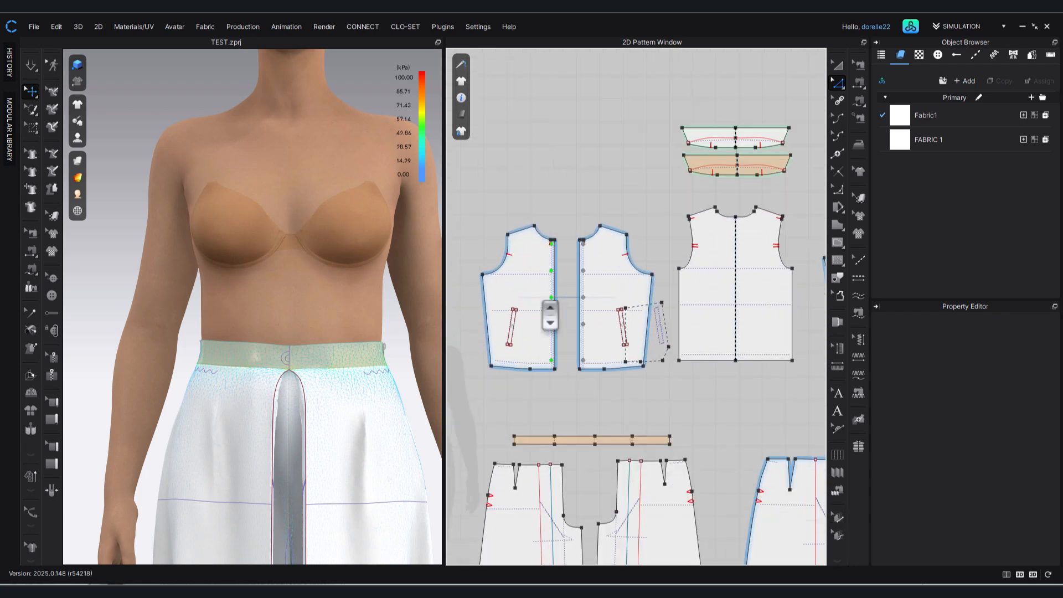
pyautogui.scroll(4, 609, 356)
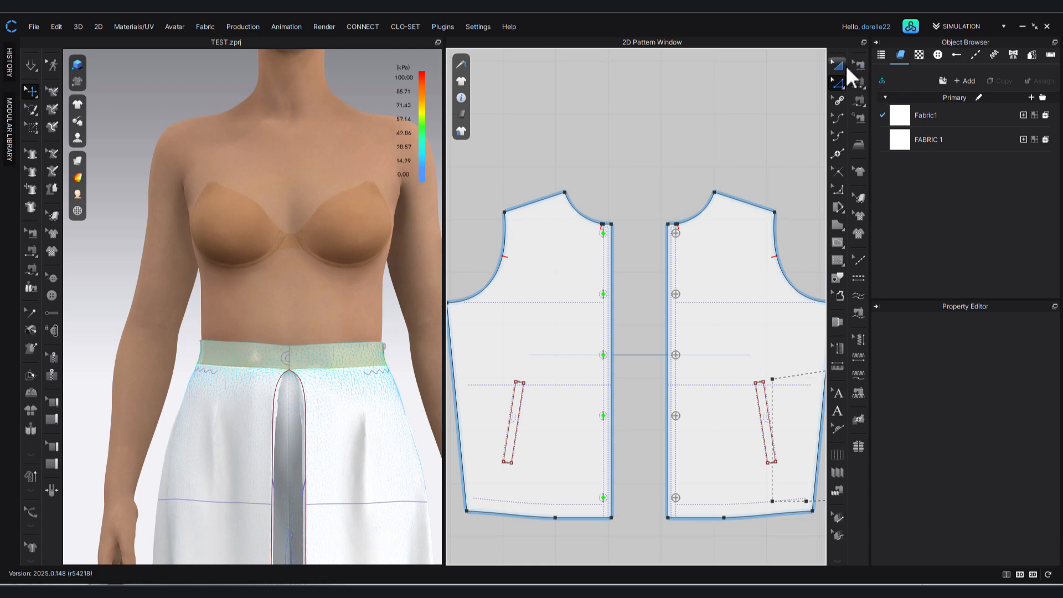
pyautogui.click(53, 278)
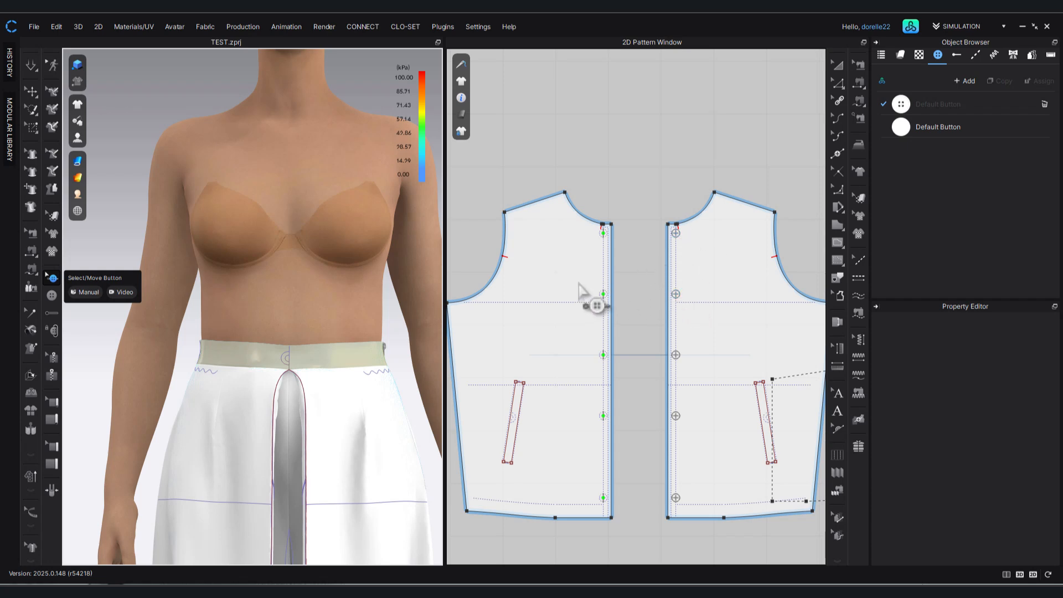
pyautogui.moveTo(578, 281); pyautogui.dragTo(697, 505)
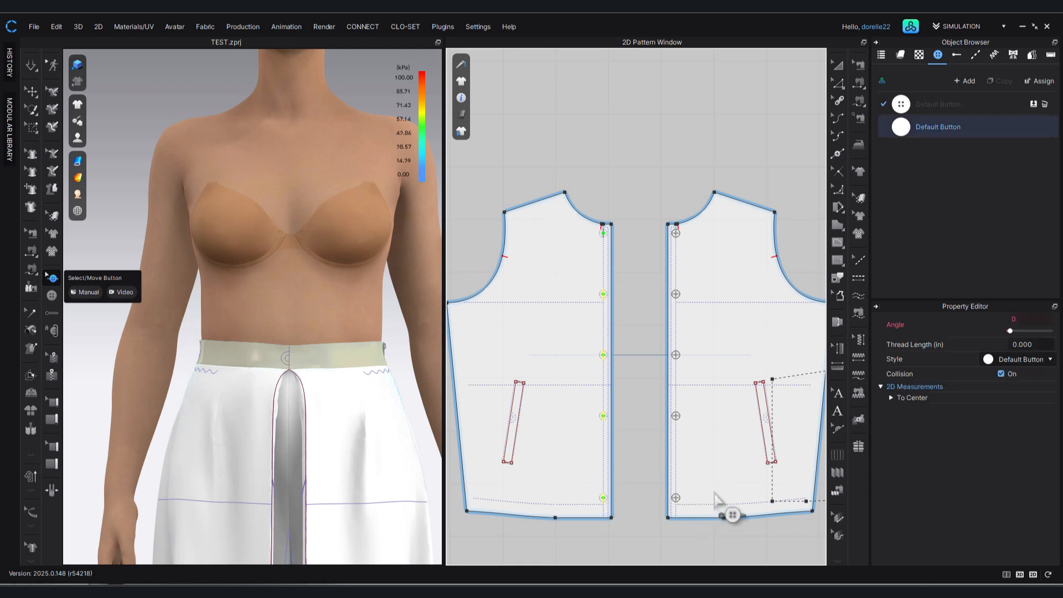
pyautogui.press('Delete')
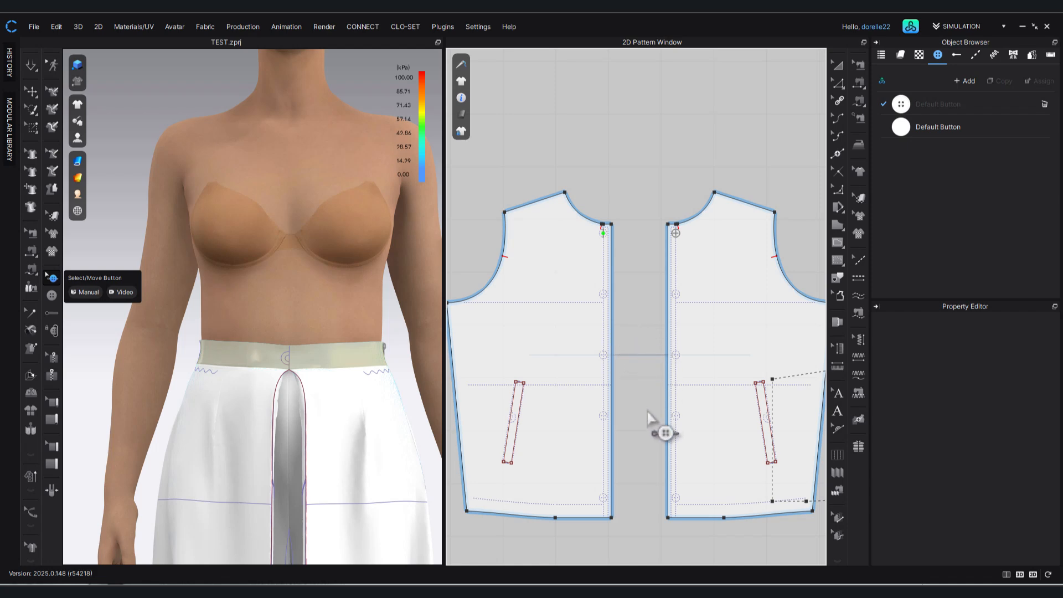
# Draw an internal line about 4.54 in long between the third and fourth button marks to measure their spacing.
pyautogui.scroll(3, 700, 246)
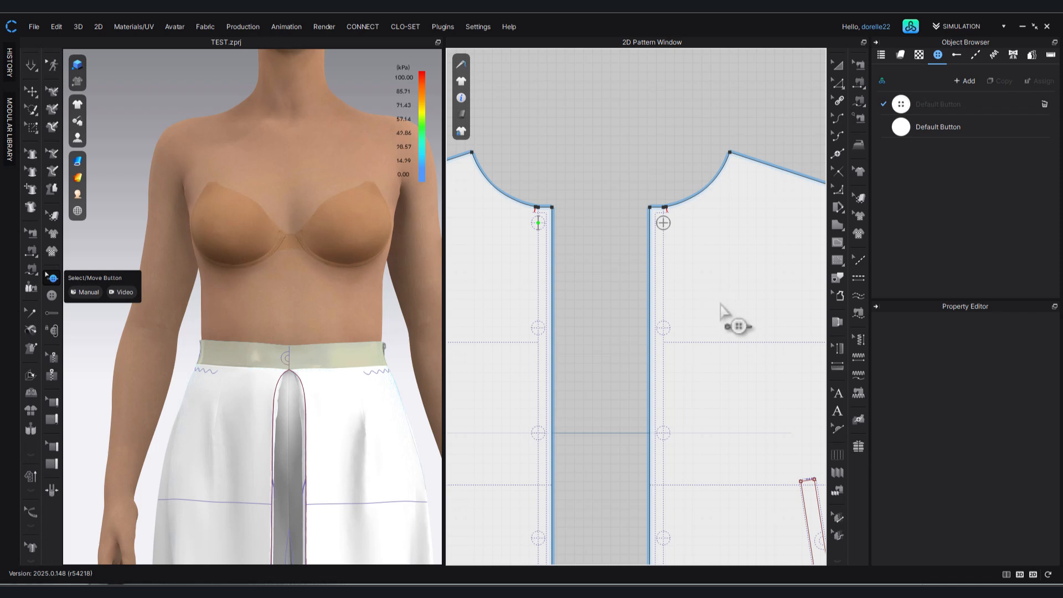
pyautogui.moveTo(730, 316); pyautogui.dragTo(773, 164, button='right')
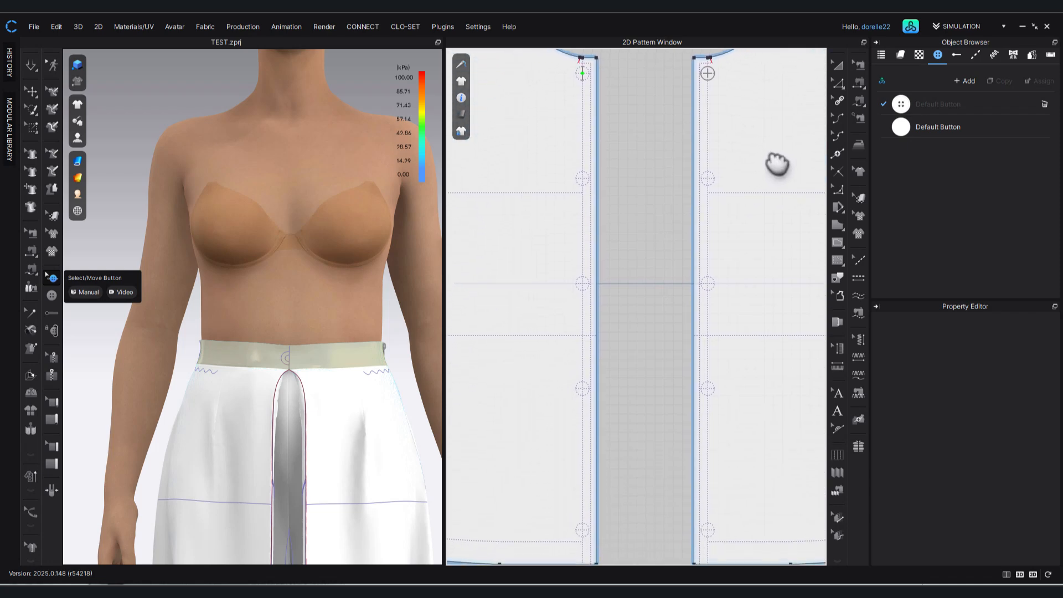
pyautogui.moveTo(751, 433); pyautogui.dragTo(757, 461, button='right')
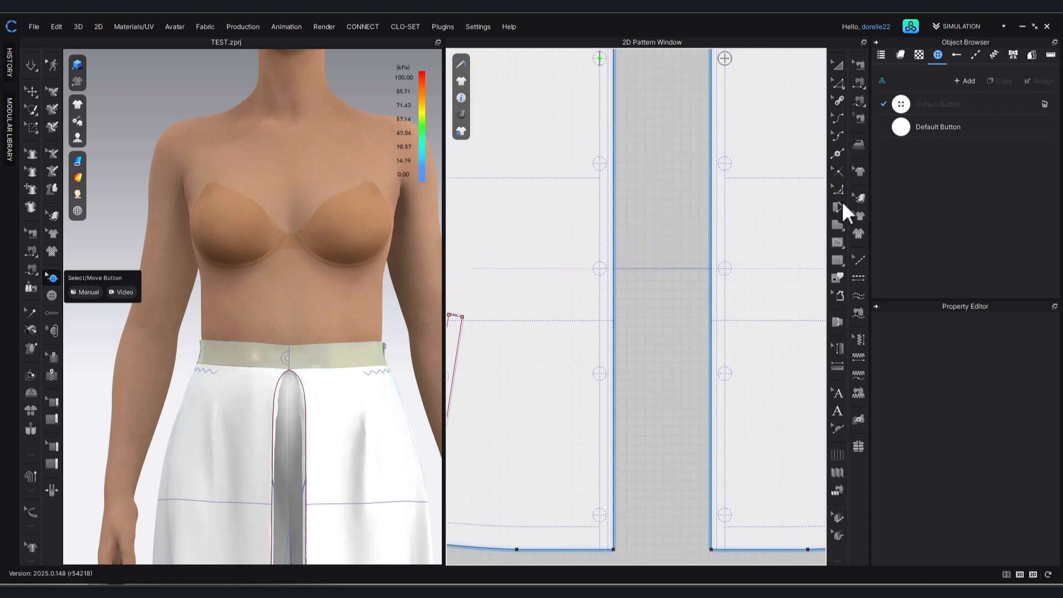
pyautogui.click(838, 244)
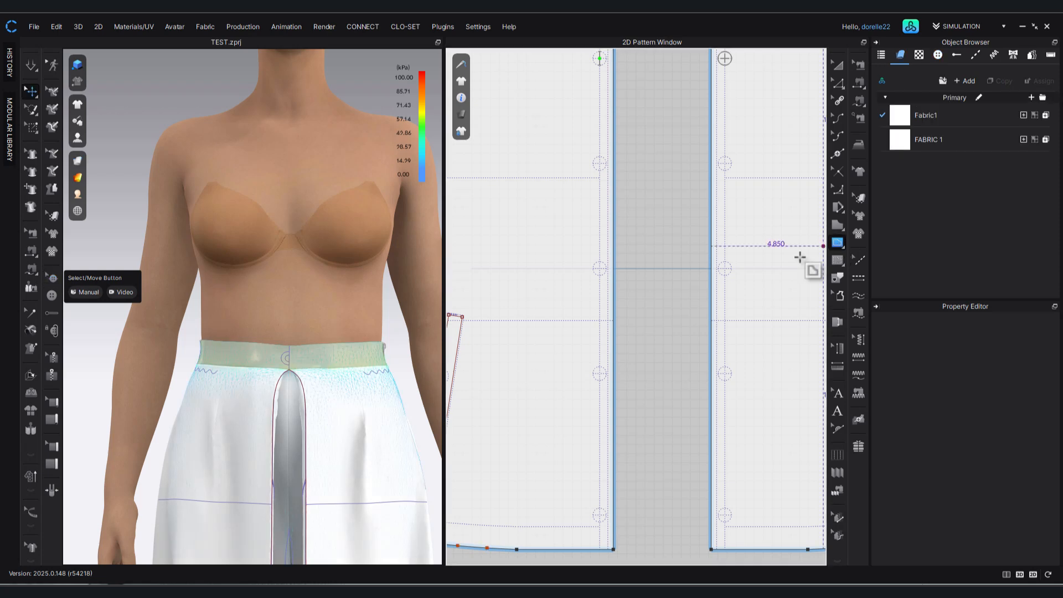
pyautogui.moveTo(724, 268); pyautogui.dragTo(724, 373)
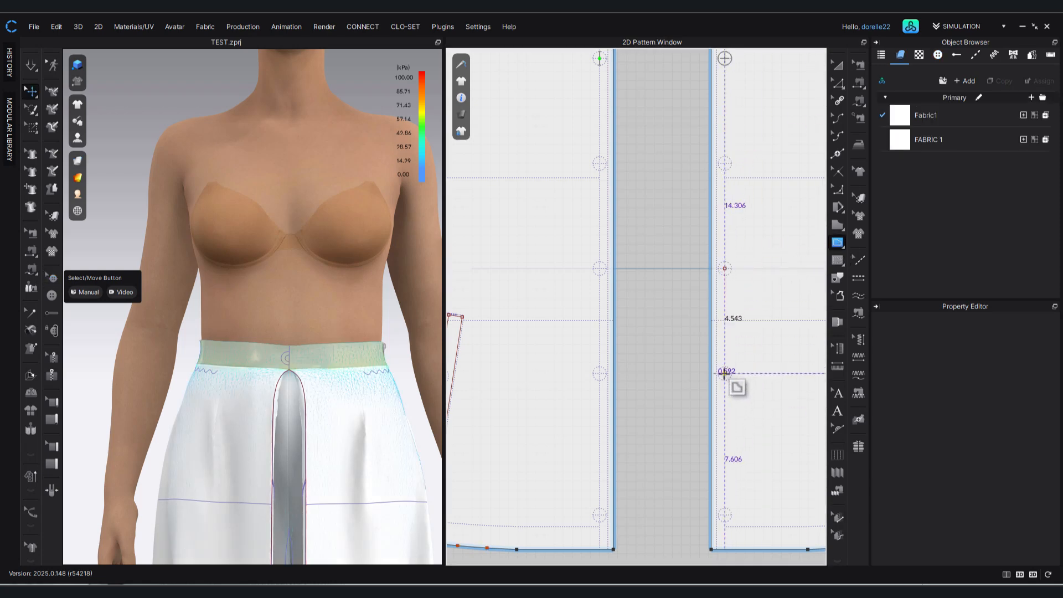
pyautogui.moveTo(724, 374); pyautogui.dragTo(725, 374)
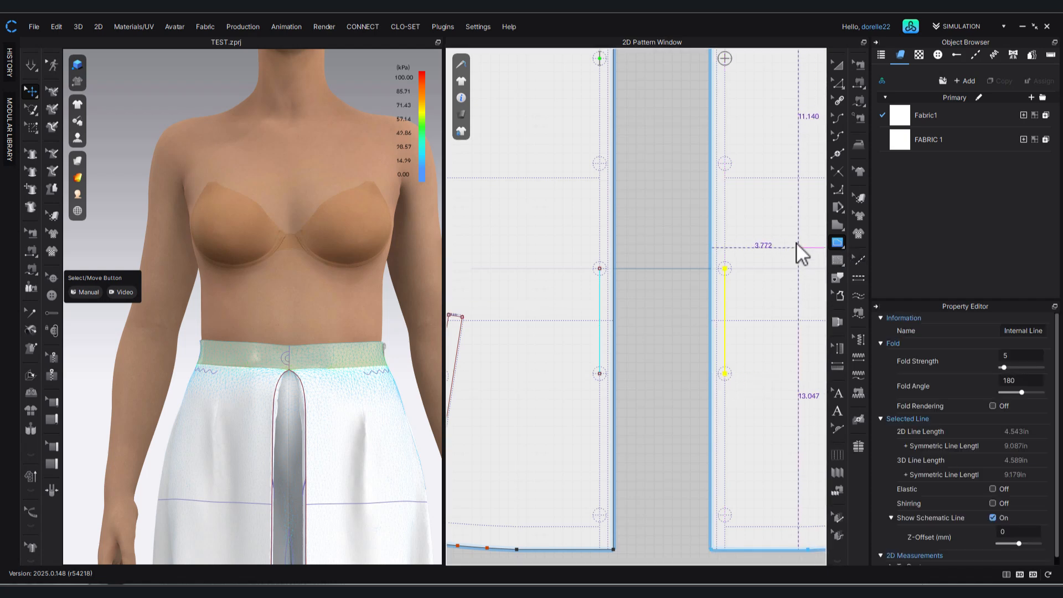
# Draw an internal line about 4.54 in long from the jacket's top button to the second button mark.
pyautogui.moveTo(791, 222); pyautogui.dragTo(767, 358, button='middle')
pyautogui.click(702, 197)
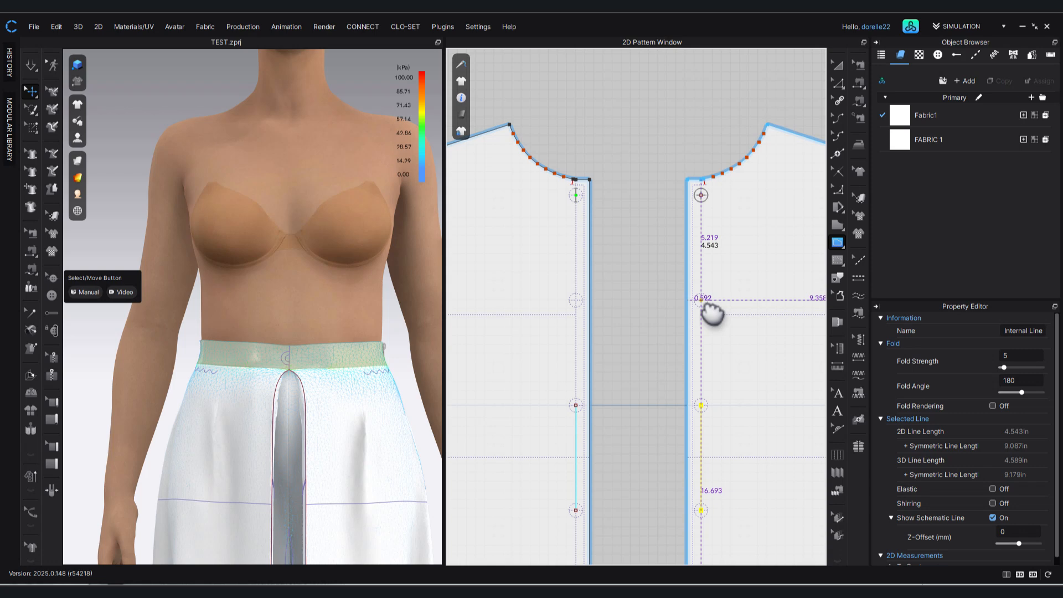
pyautogui.doubleClick(702, 302)
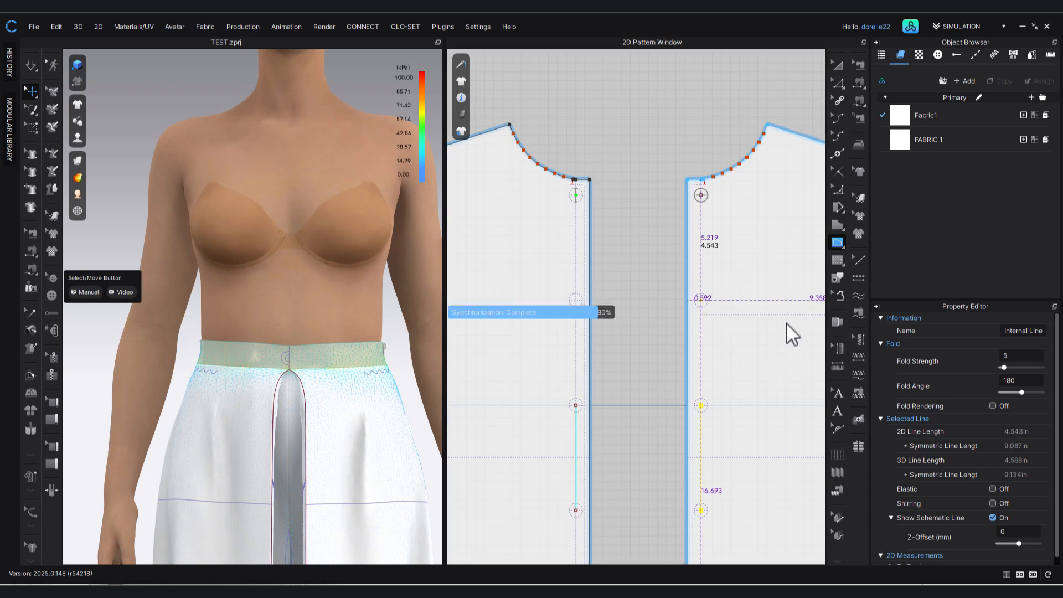
# Draw an internal line about 6.12 in long between the jacket's fourth and lowest button marks.
pyautogui.moveTo(744, 440); pyautogui.dragTo(736, 190, button='middle')
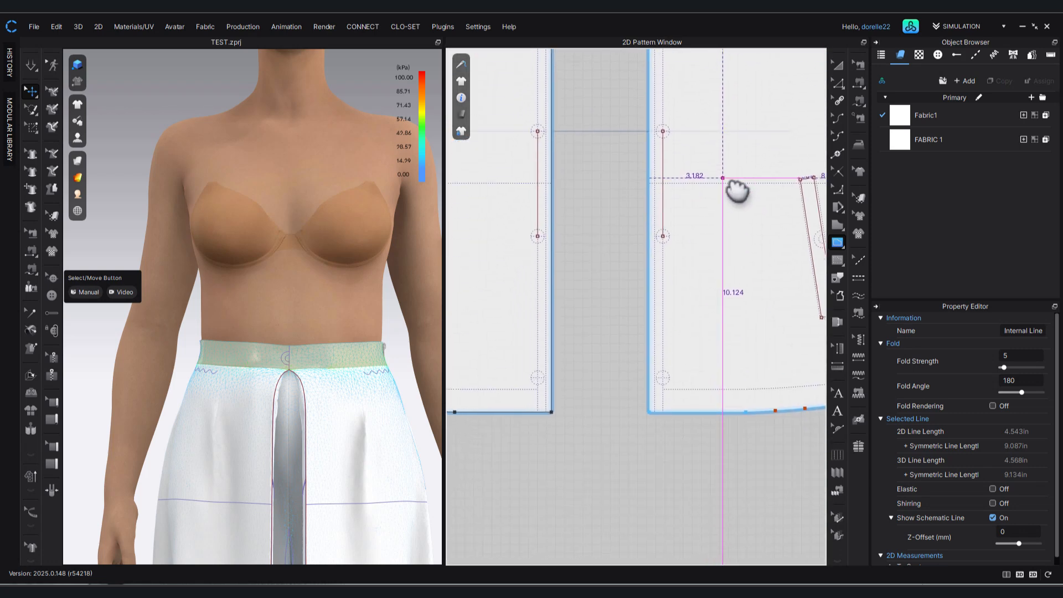
pyautogui.click(666, 238)
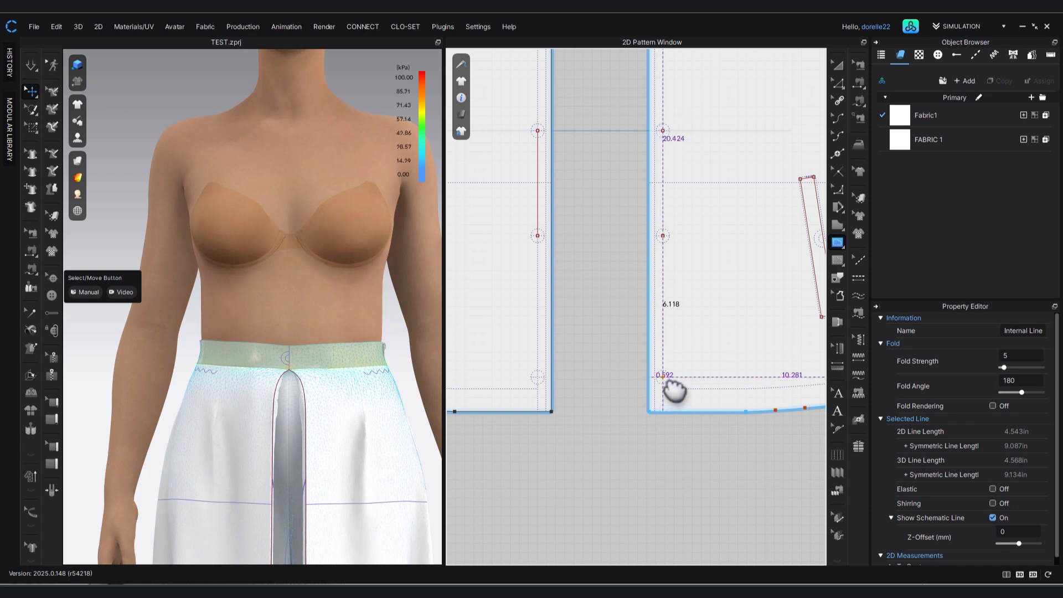
pyautogui.doubleClick(667, 381)
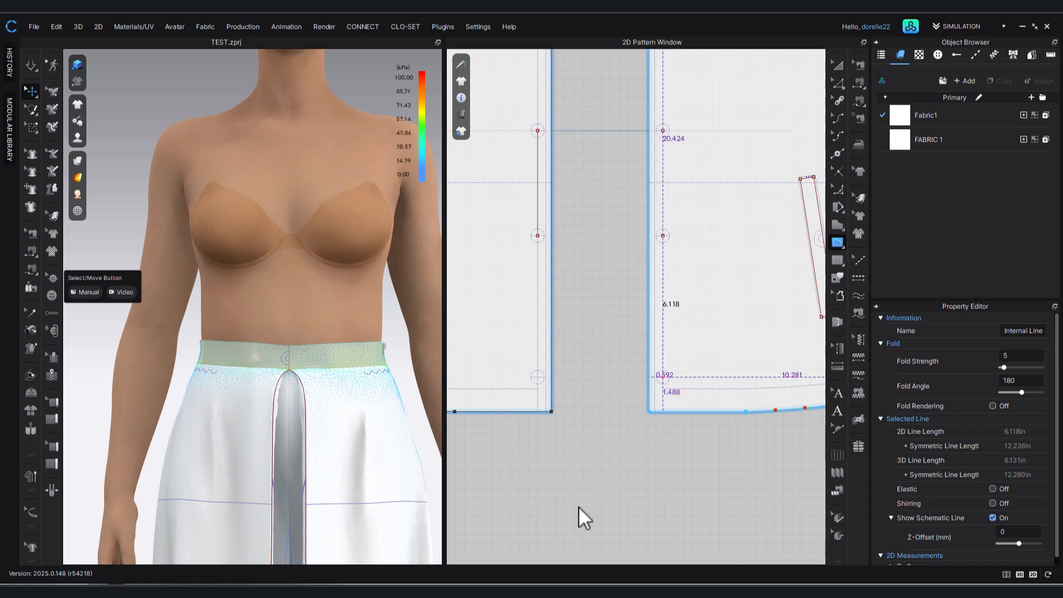
pyautogui.click(586, 475)
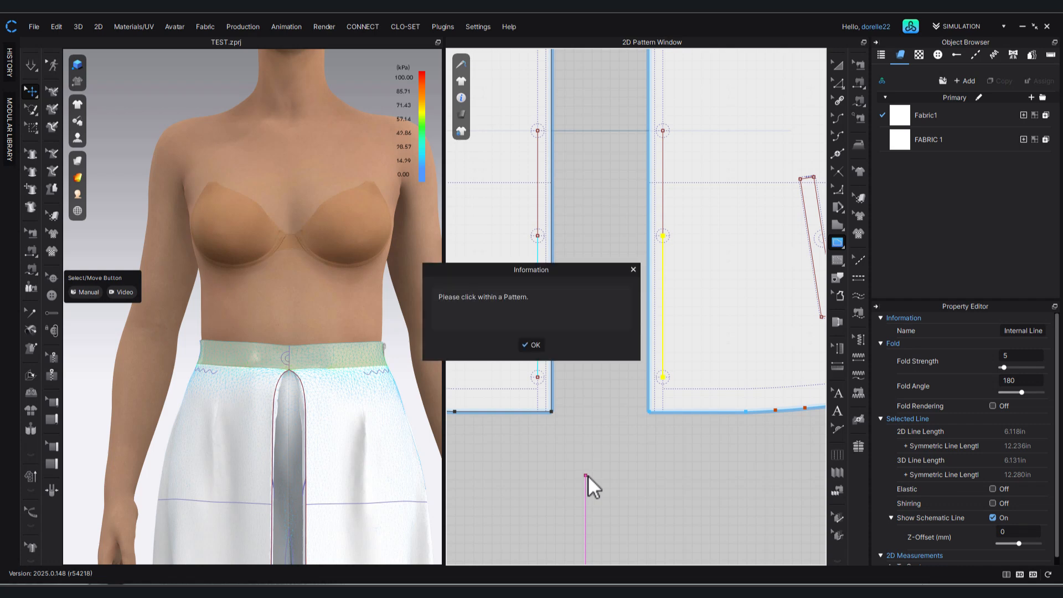
pyautogui.click(540, 345)
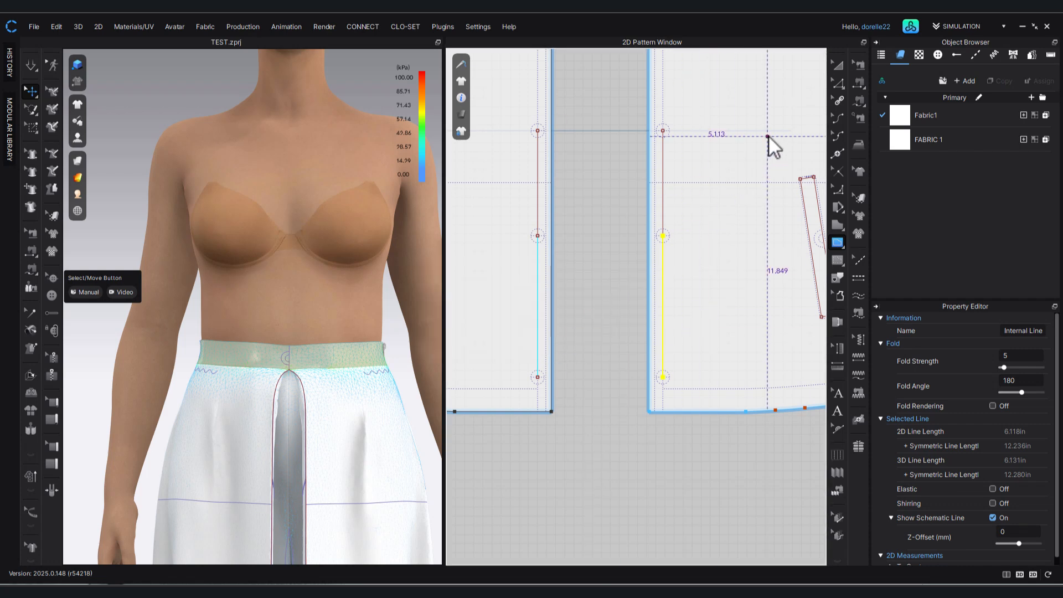
# Undo the internal lines between the button marks and the deletion of the jacket's four lower buttons.
pyautogui.hotkey('ctrl', 'z')
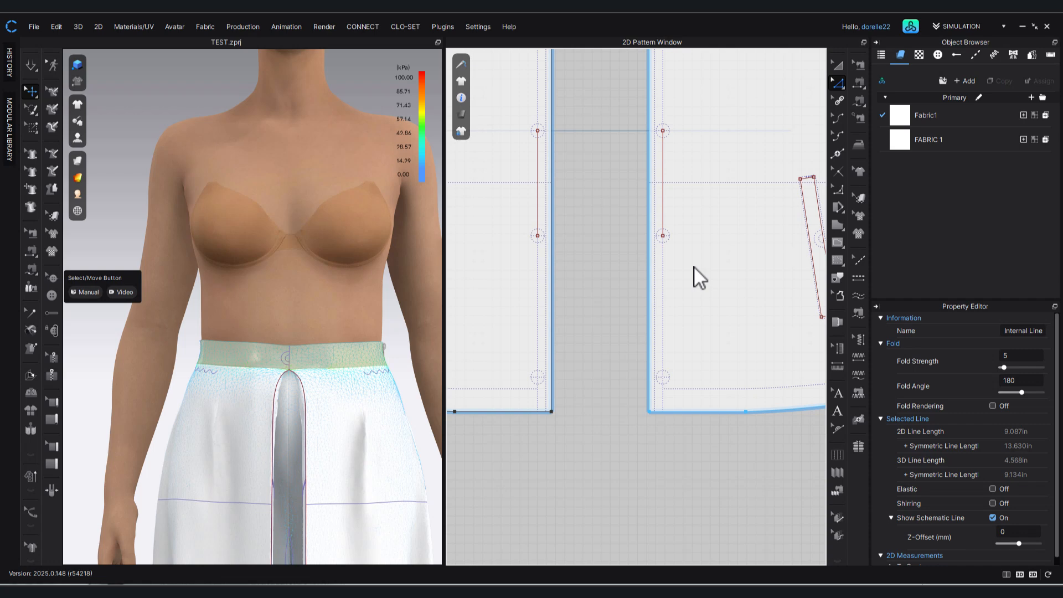
pyautogui.hotkey('ctrl', 'y')
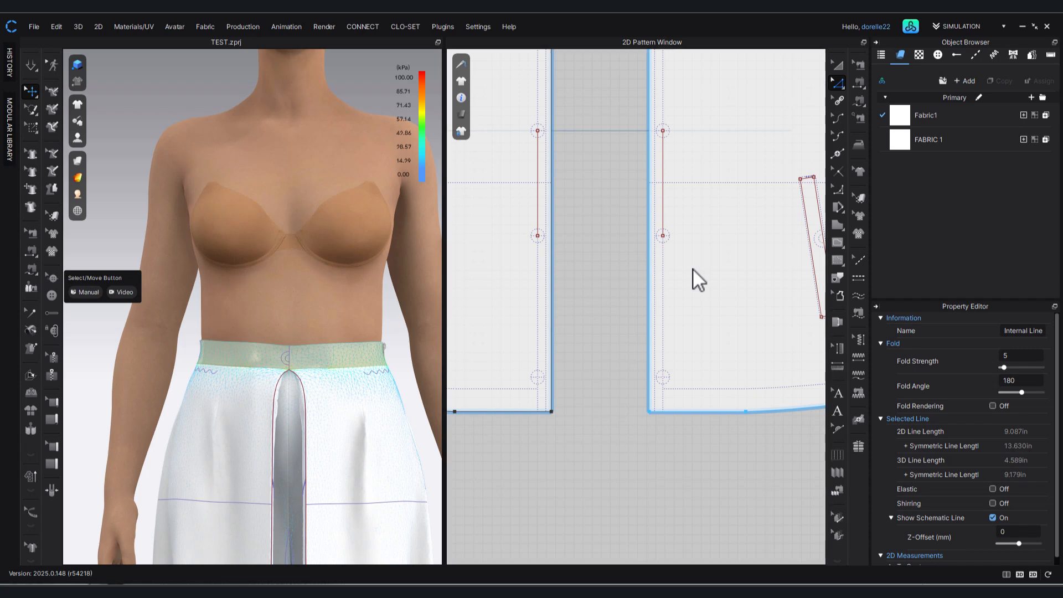
pyautogui.hotkey('ctrl', 'z')
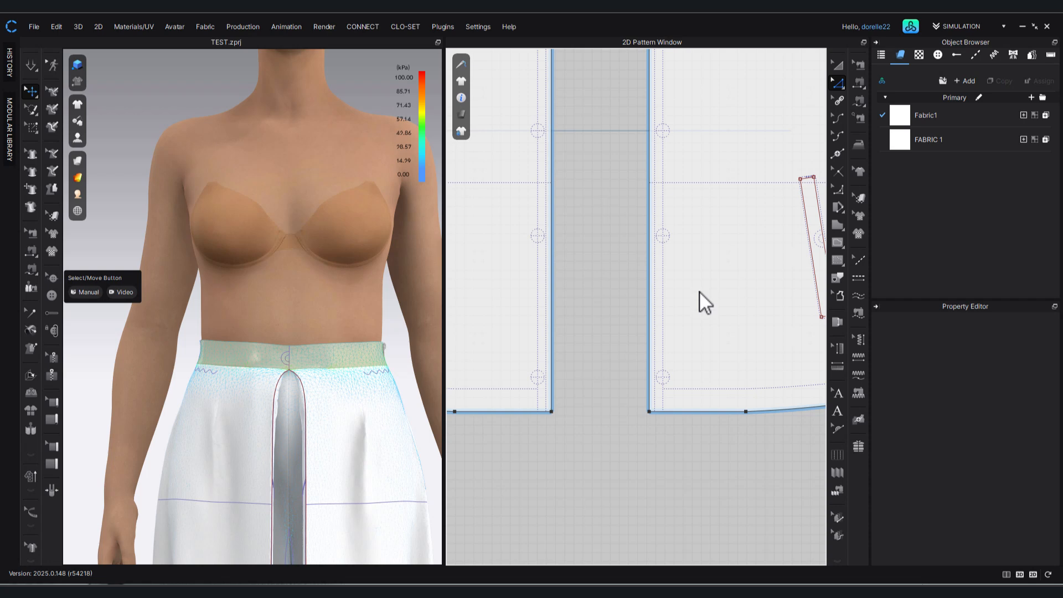
pyautogui.hotkey('alt', '2')
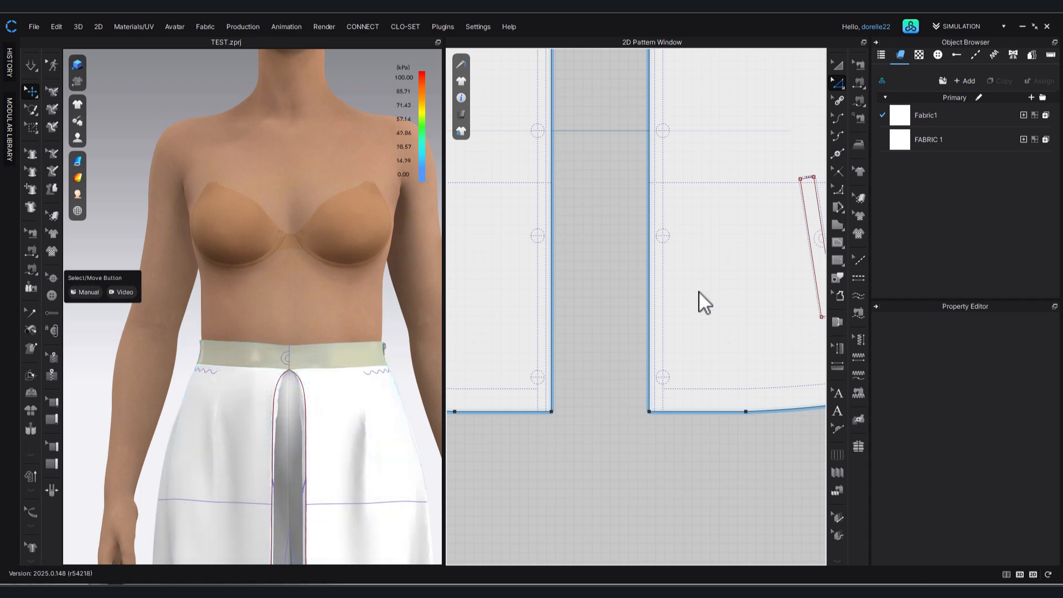
pyautogui.hotkey('ctrl', 'z')
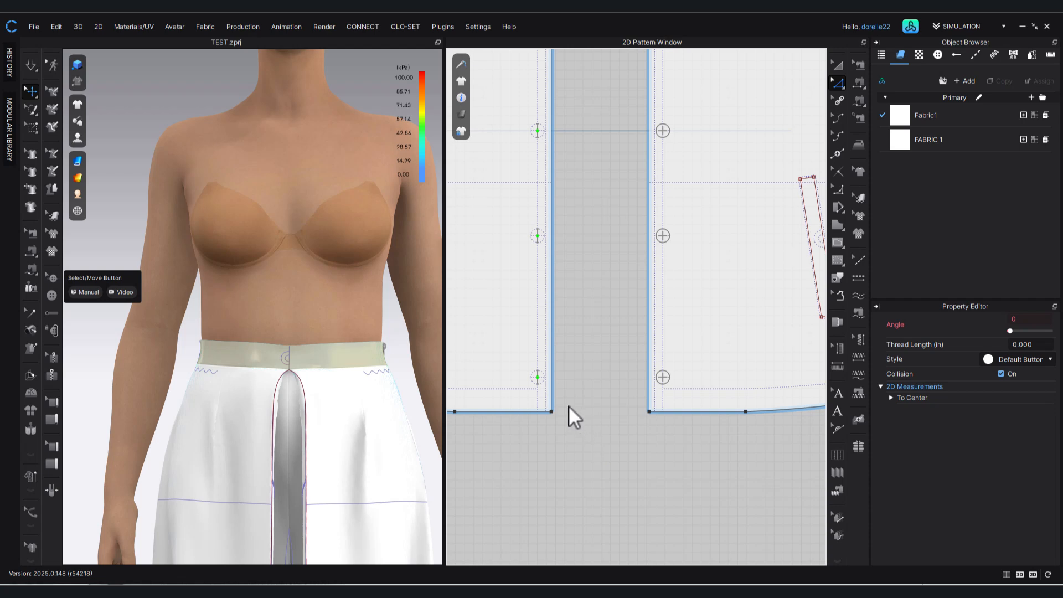
# Select the welt pocket's internal lines on the jacket front and review the editing options available for them.
pyautogui.scroll(-3, 582, 408)
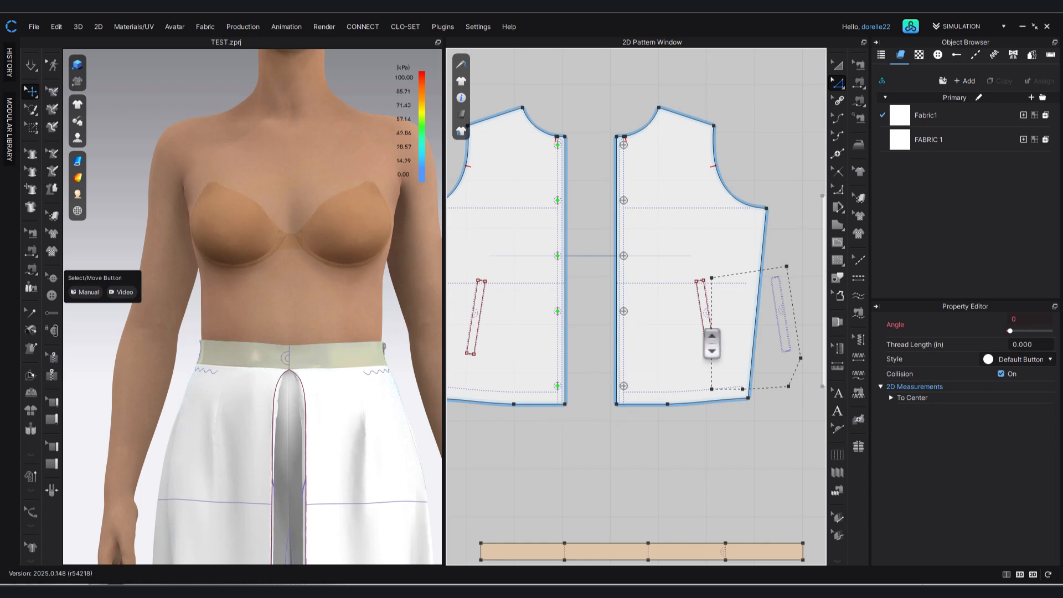
pyautogui.click(838, 64)
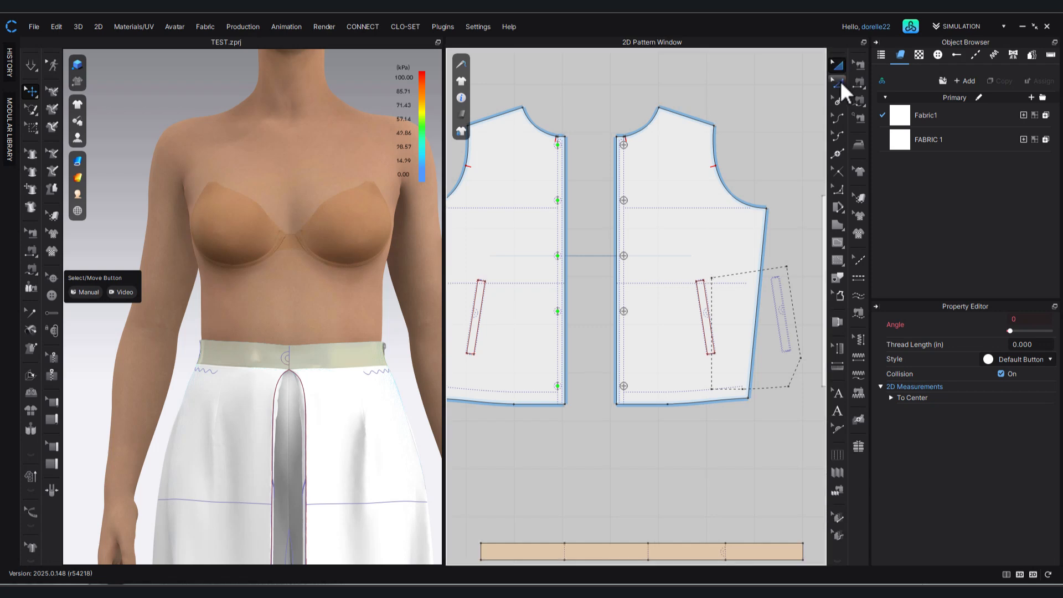
pyautogui.click(697, 279)
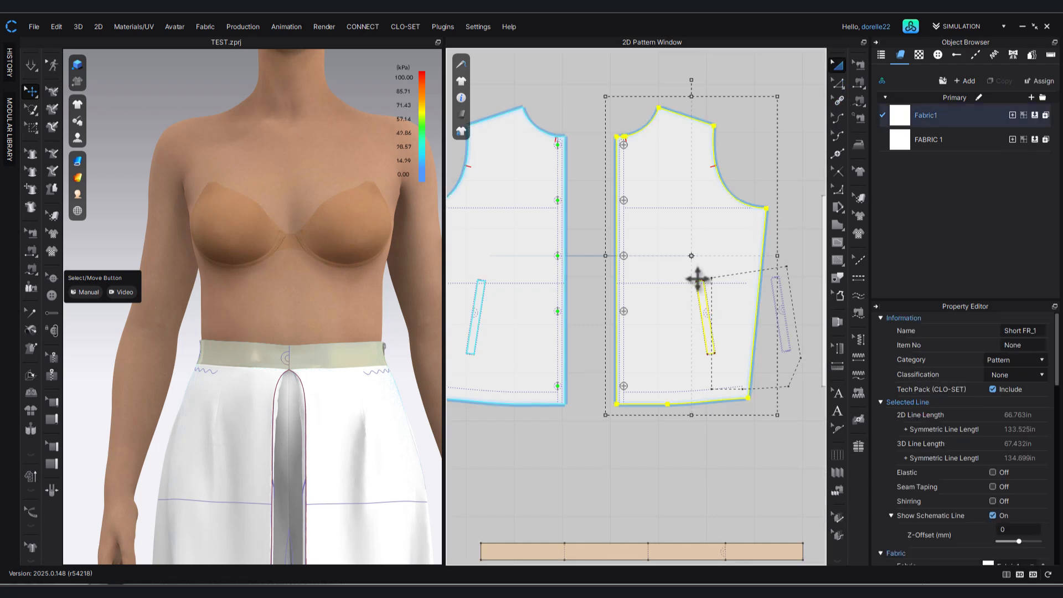
pyautogui.click(700, 290)
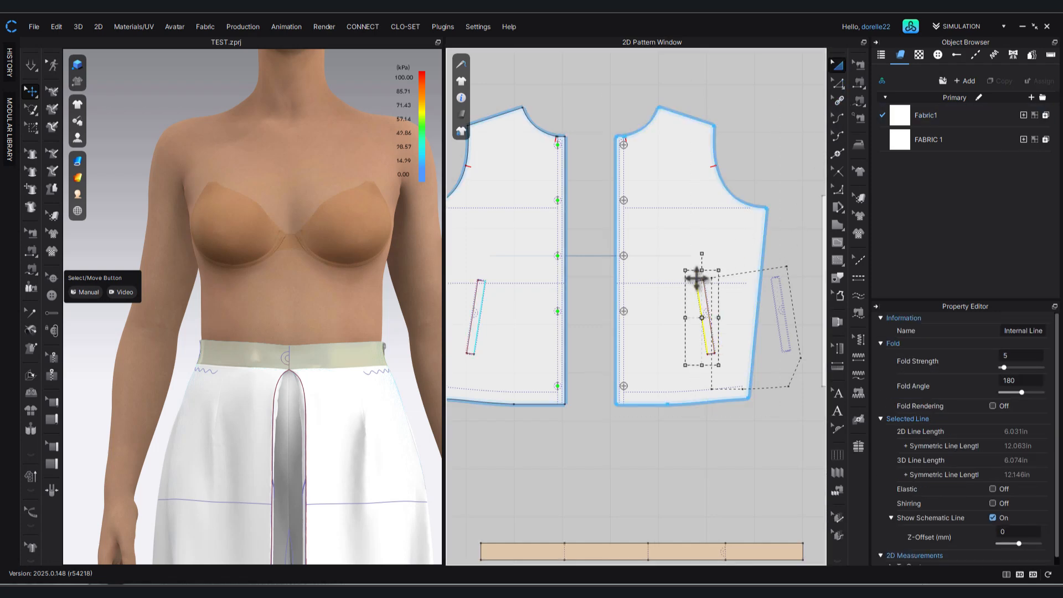
pyautogui.click(838, 83)
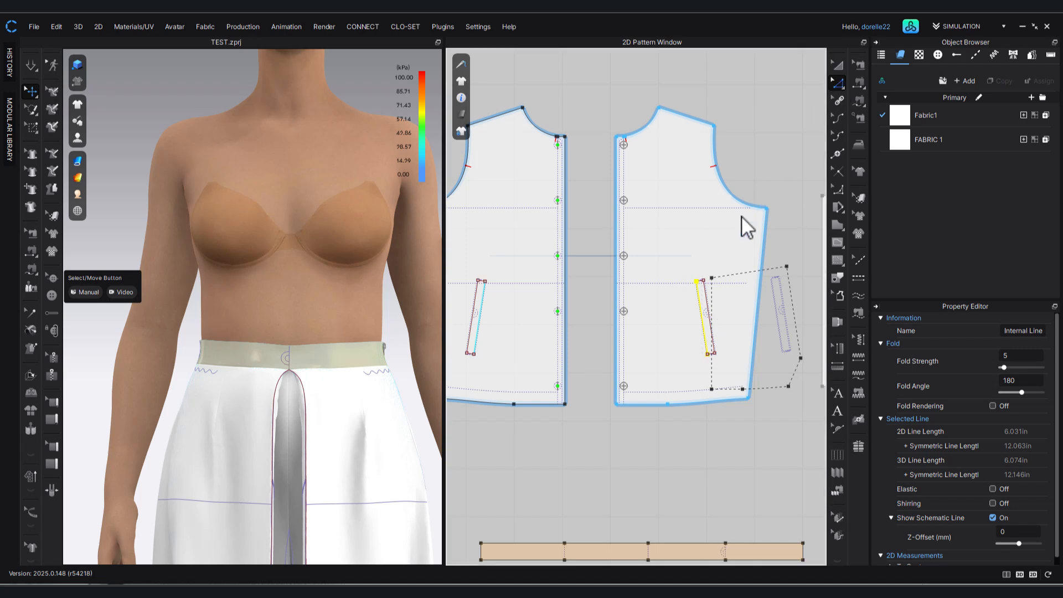
pyautogui.moveTo(679, 267); pyautogui.dragTo(726, 371)
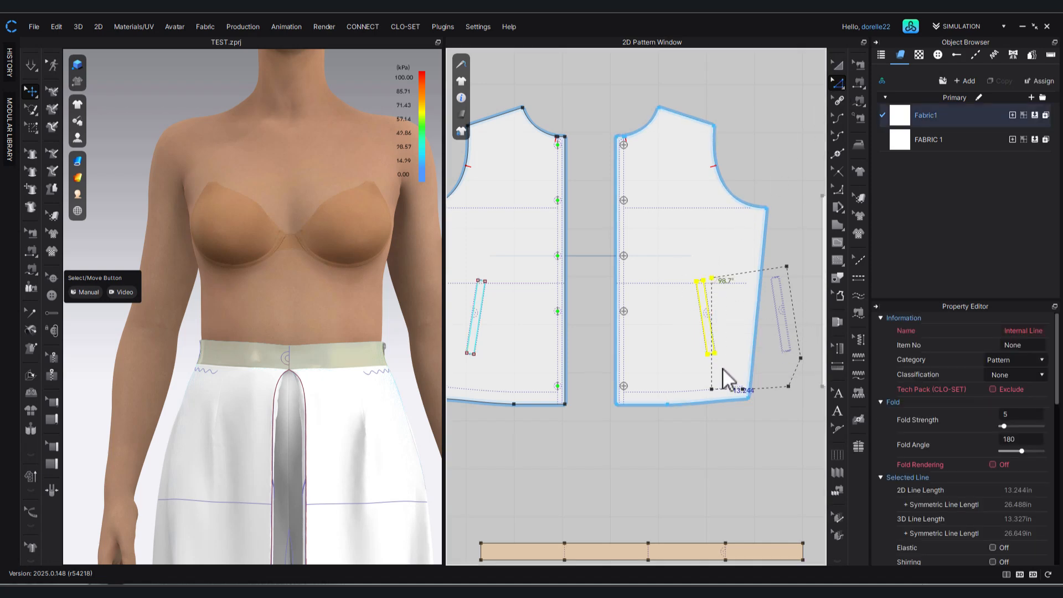
pyautogui.rightClick(708, 353)
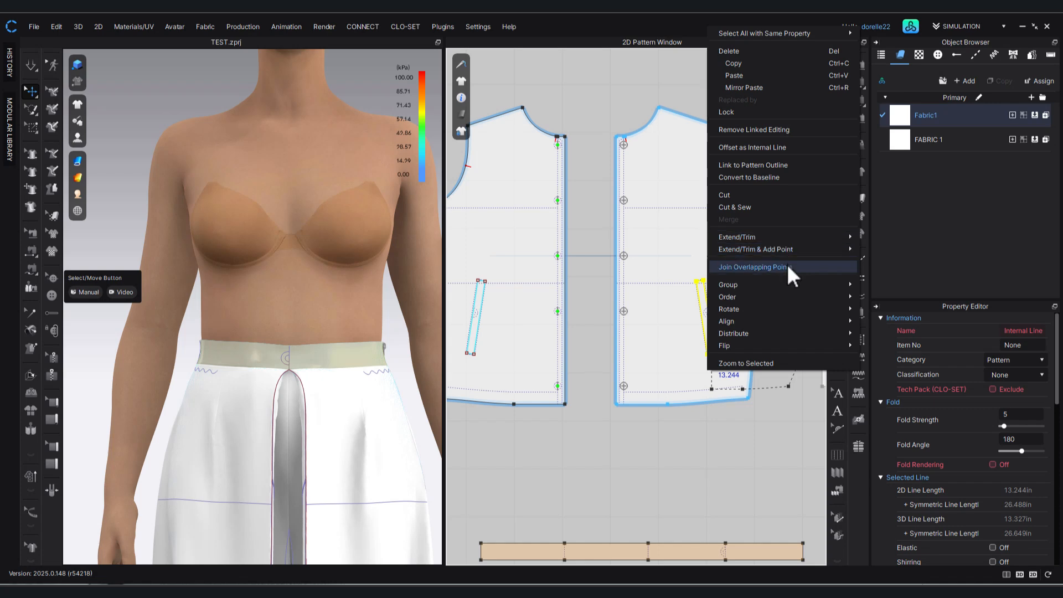
pyautogui.click(759, 453)
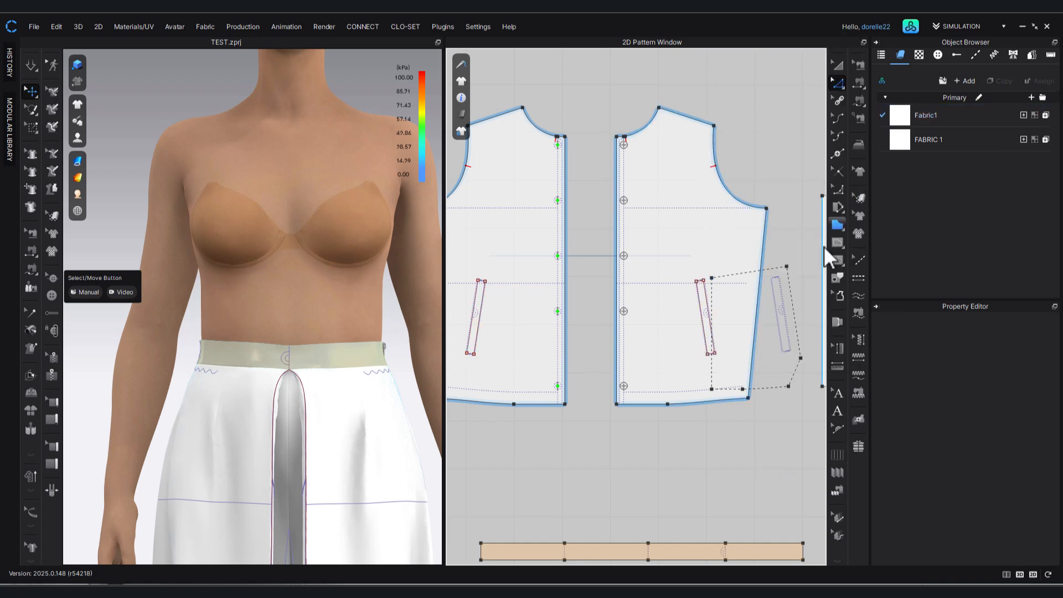
# Activate all the jacket pattern pieces, including the collar, fronts, back, sleeves and cuffs.
pyautogui.moveTo(787, 248)
pyautogui.mouseDown(button='right')
pyautogui.moveTo(766, 245)
pyautogui.moveTo(796, 243)
pyautogui.mouseUp(button='right')
pyautogui.scroll(-8, 796, 243)
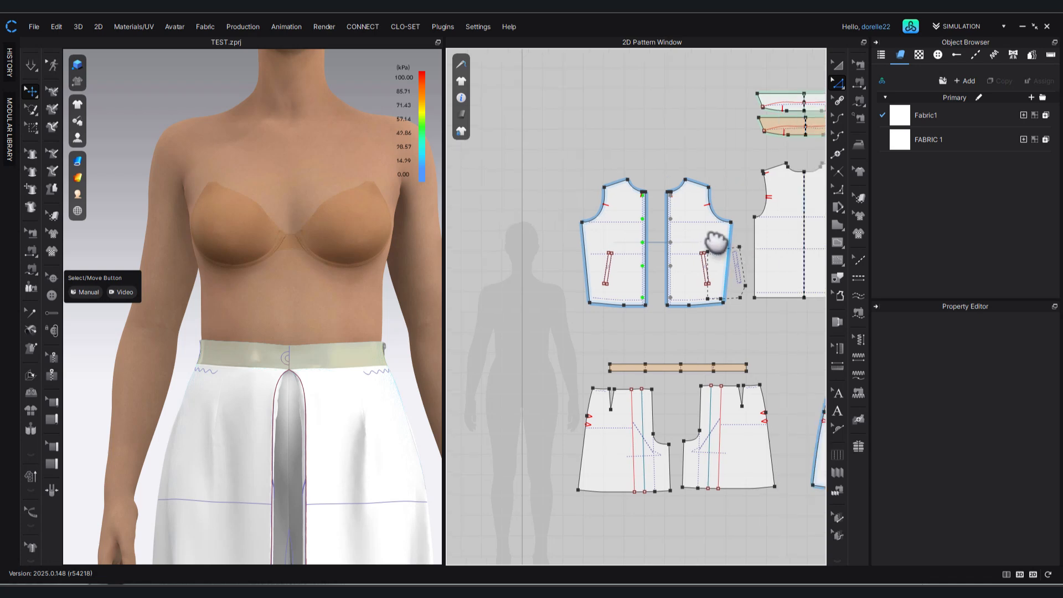
pyautogui.moveTo(662, 240); pyautogui.dragTo(641, 236, button='middle')
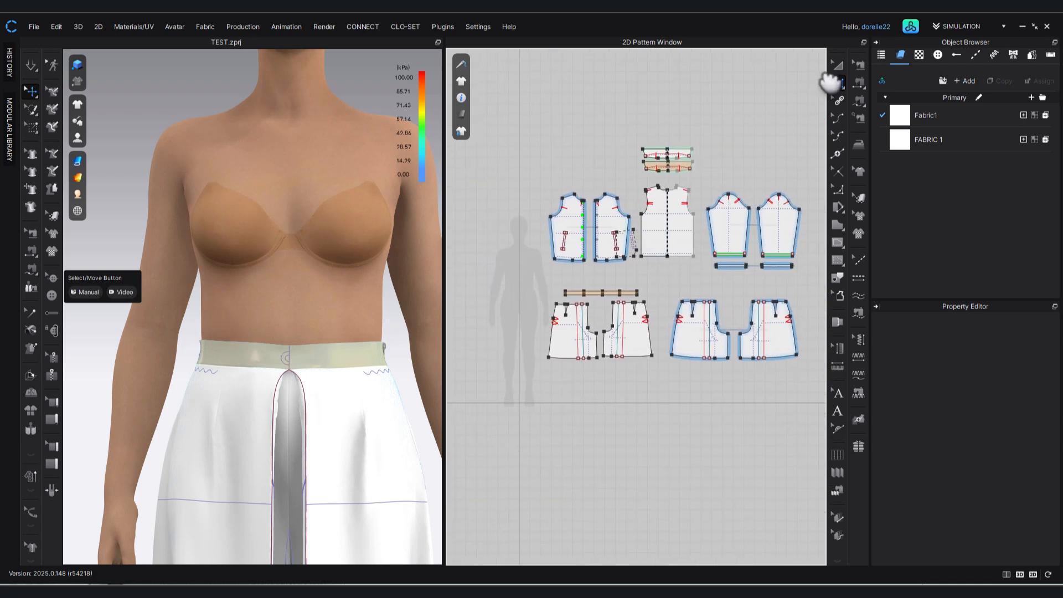
pyautogui.click(839, 65)
pyautogui.moveTo(520, 136); pyautogui.dragTo(702, 260)
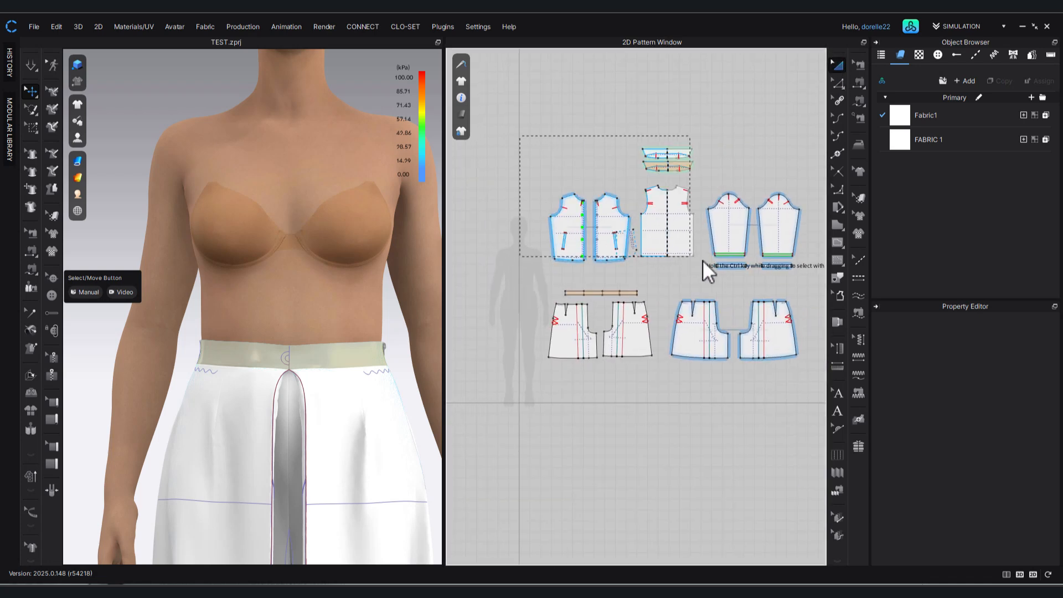
pyautogui.moveTo(809, 280); pyautogui.dragTo(813, 280)
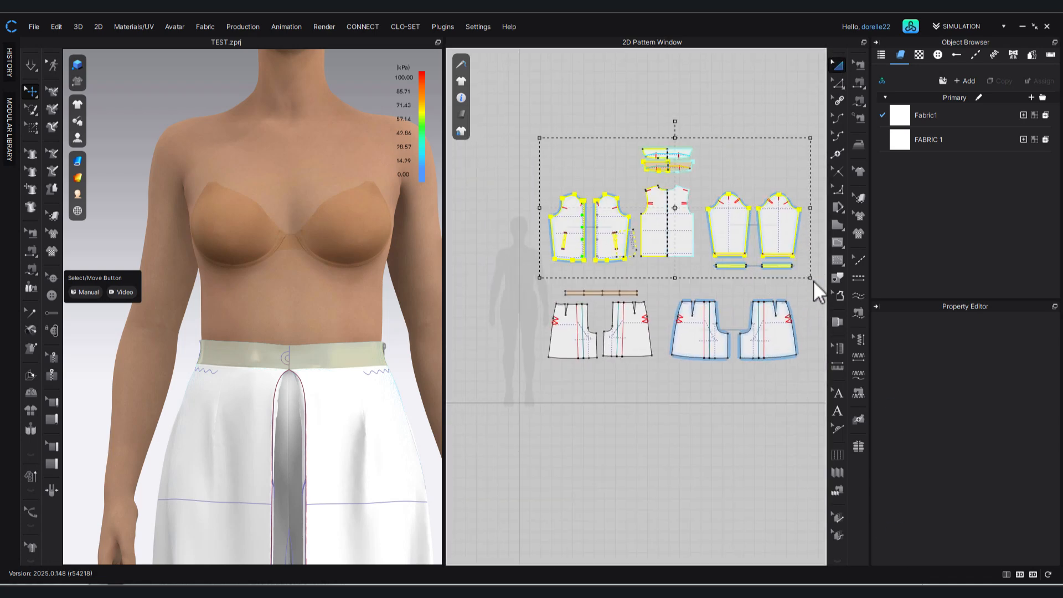
pyautogui.rightClick(782, 239)
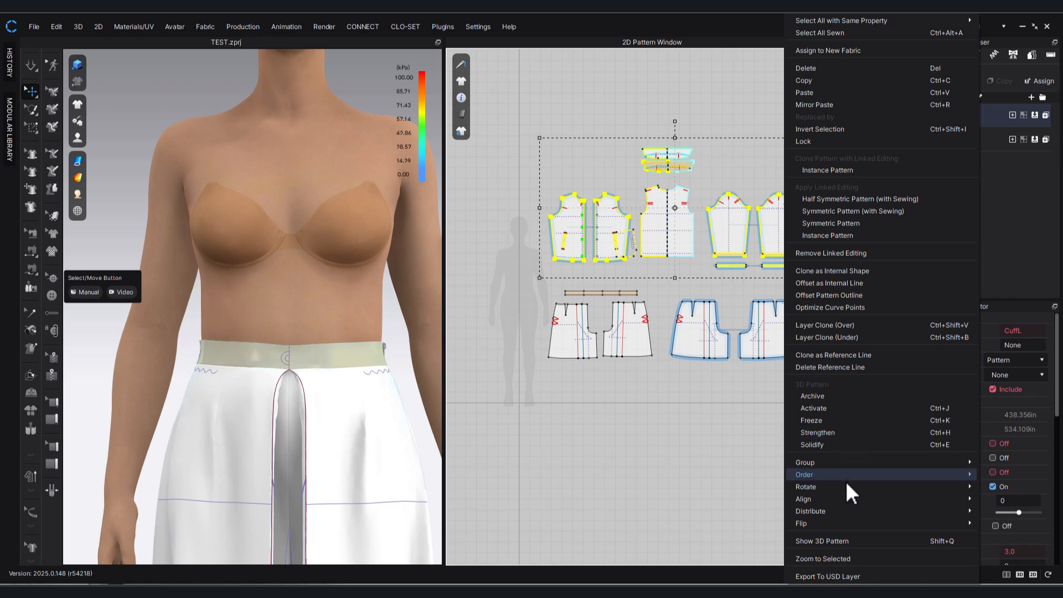
pyautogui.click(833, 413)
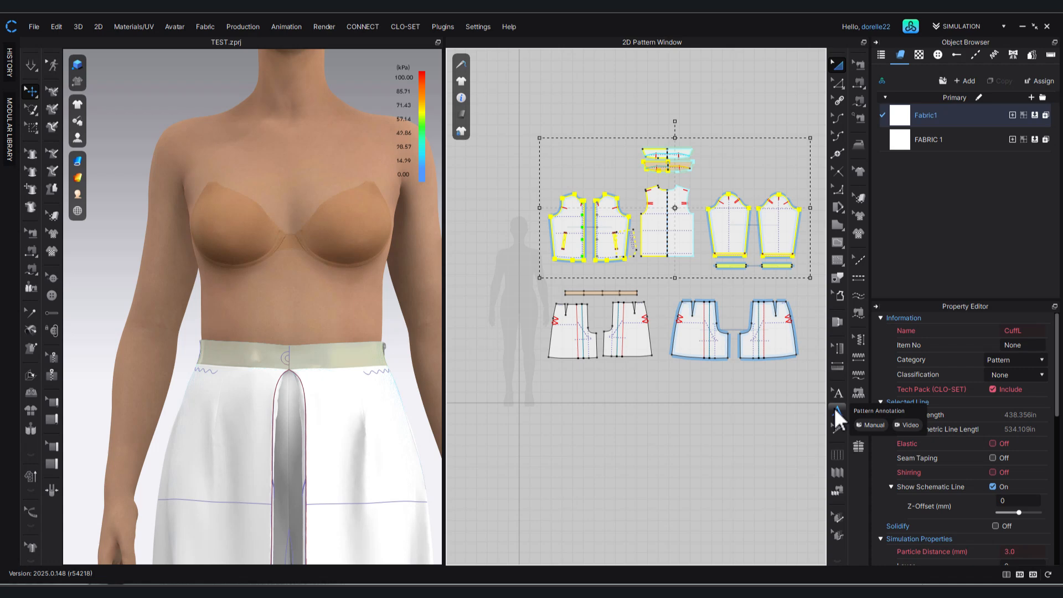
# Show all the jacket pattern pieces on the avatar in the 3D view.
pyautogui.rightClick(757, 231)
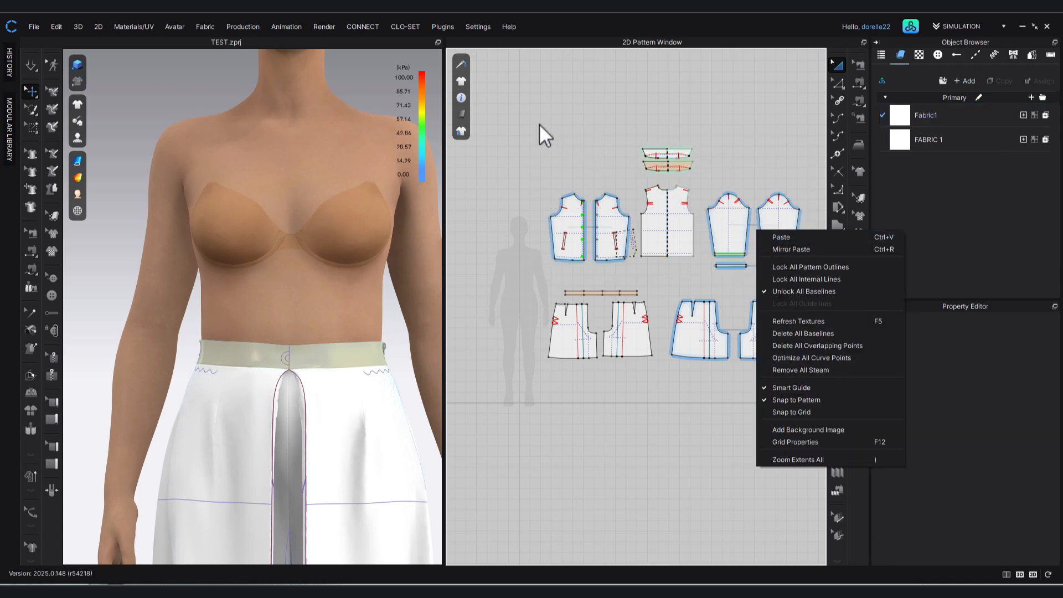
pyautogui.moveTo(518, 145); pyautogui.dragTo(812, 281)
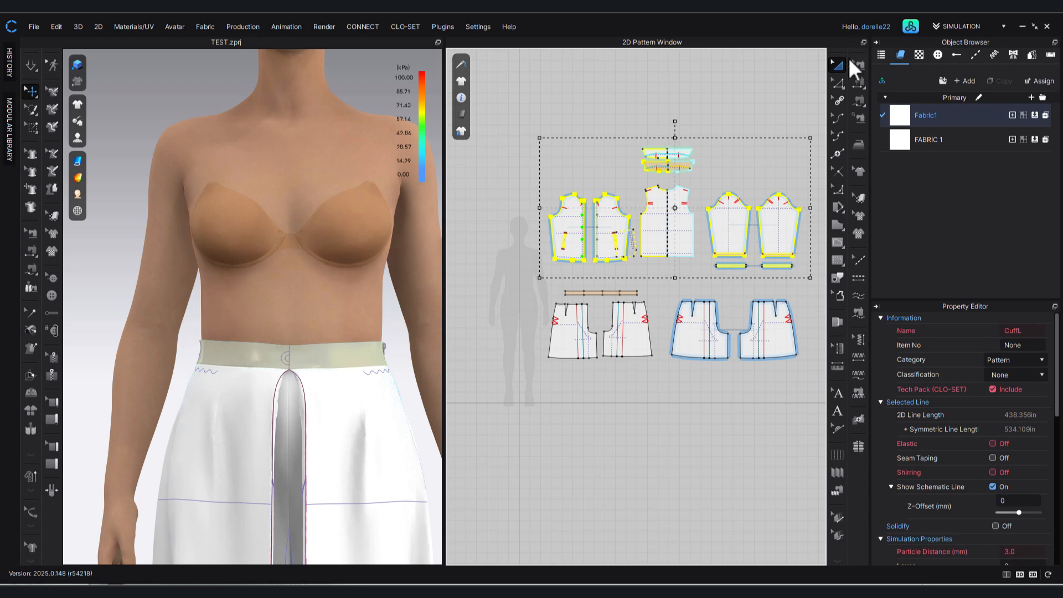
pyautogui.rightClick(791, 212)
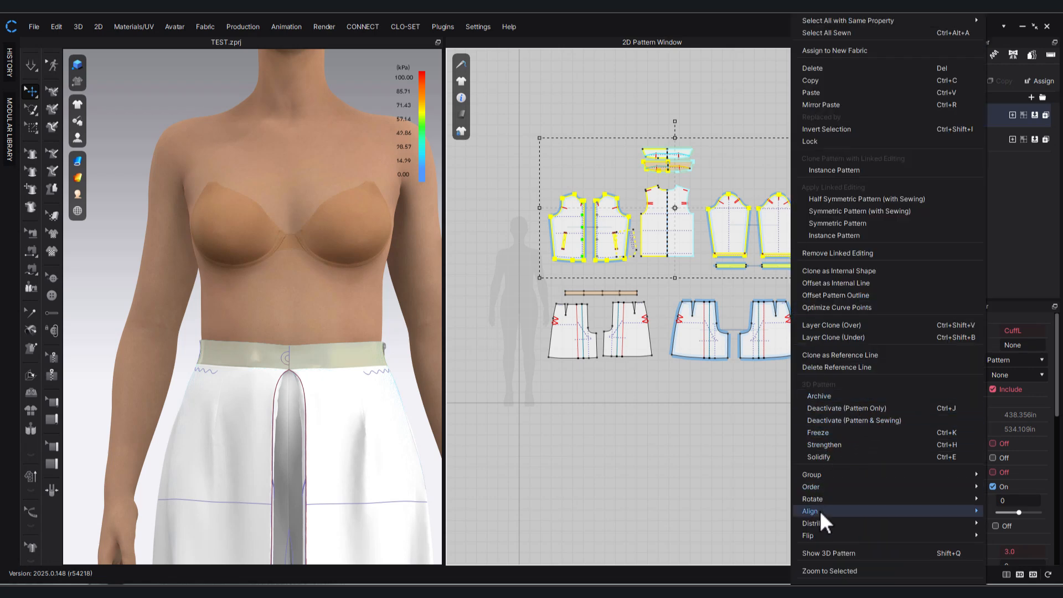
pyautogui.click(816, 551)
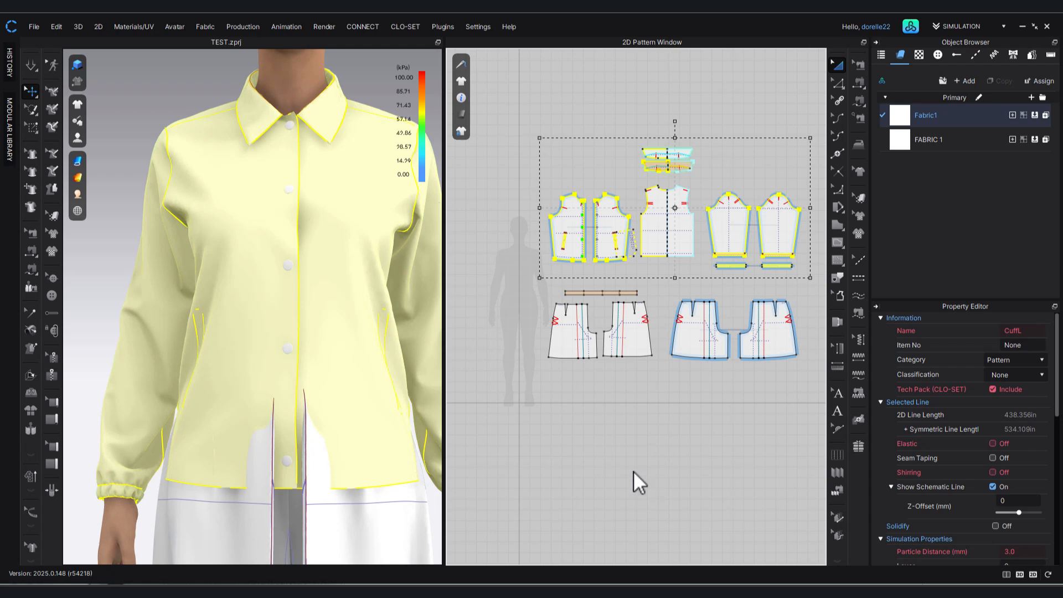
pyautogui.click(633, 472)
# Run the simulation and pull the jacket's front hem down and outward so it lies over the skirt.
pyautogui.scroll(-5, 301, 289)
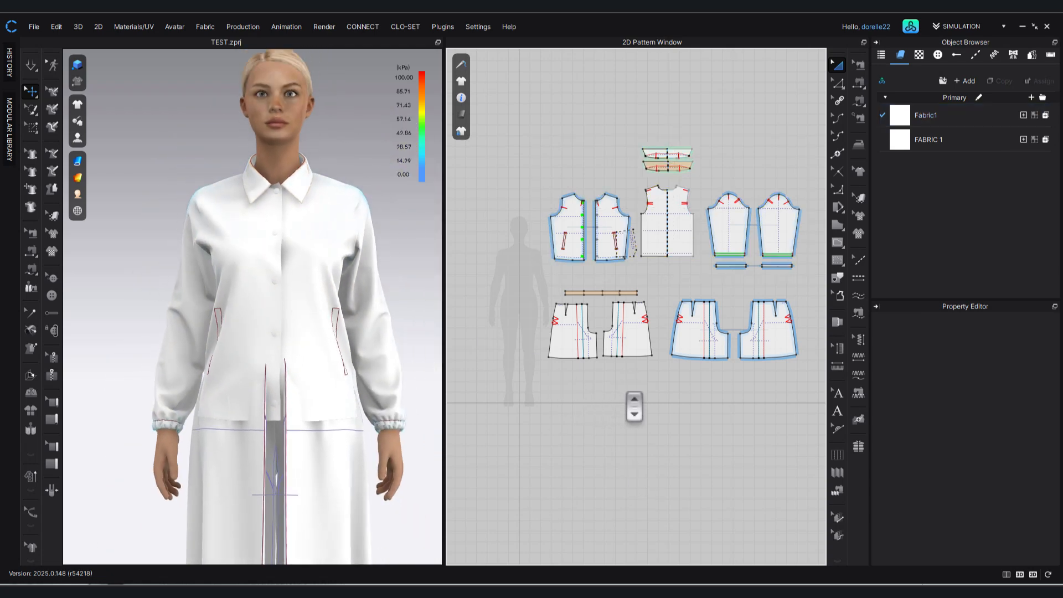
pyautogui.press('space')
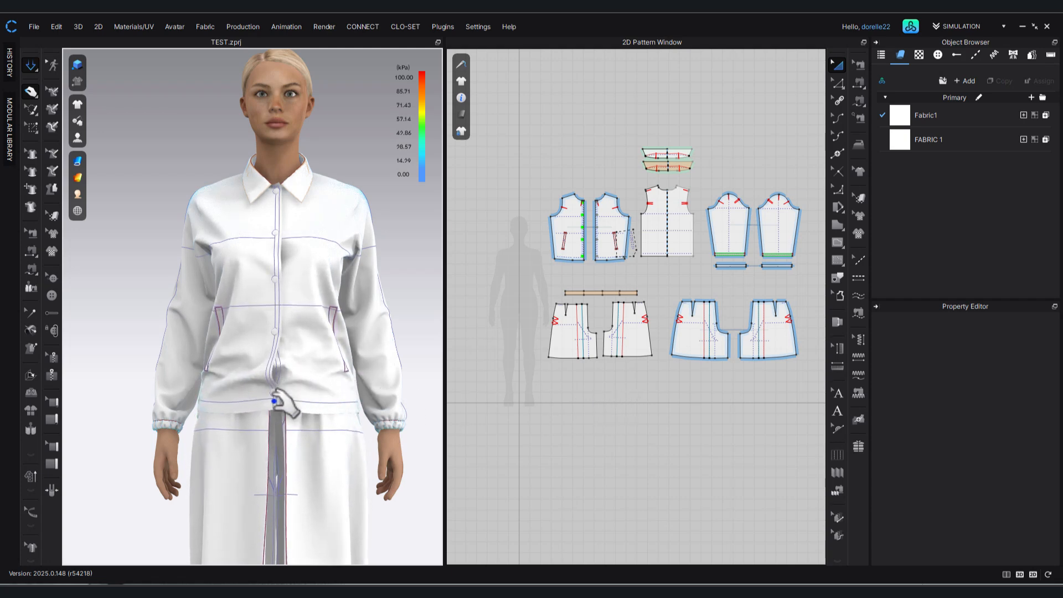
pyautogui.moveTo(272, 404); pyautogui.dragTo(270, 407)
pyautogui.moveTo(273, 411); pyautogui.dragTo(198, 425)
pyautogui.click(323, 409)
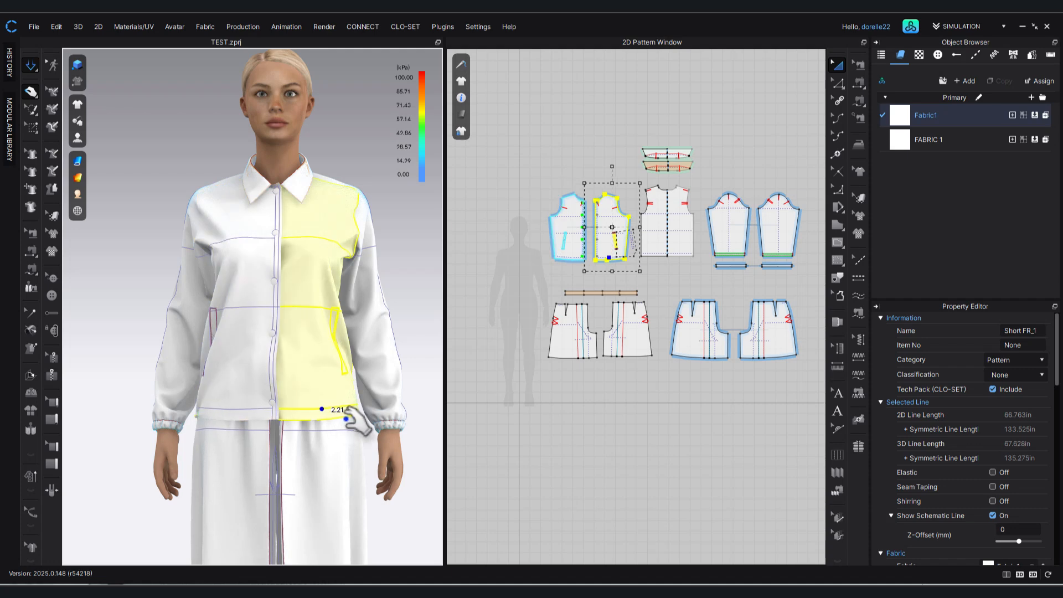
pyautogui.click(424, 345)
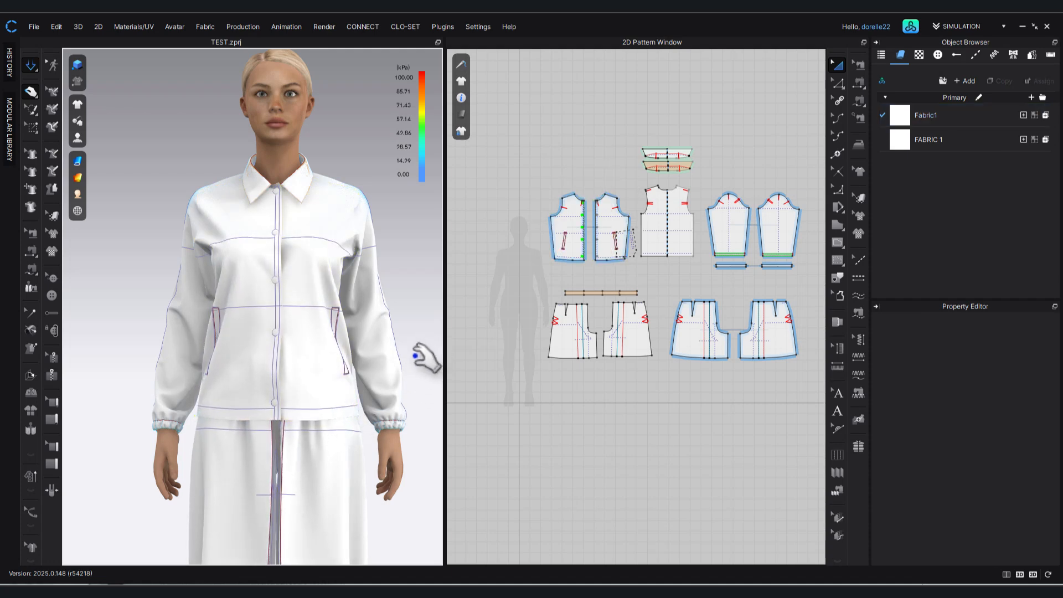
# Pull the jacket fronts at bust level to smooth the fabric across the chest.
pyautogui.click(304, 266)
pyautogui.moveTo(293, 266)
pyautogui.mouseDown()
pyautogui.moveTo(259, 255)
pyautogui.moveTo(276, 254)
pyautogui.mouseUp()
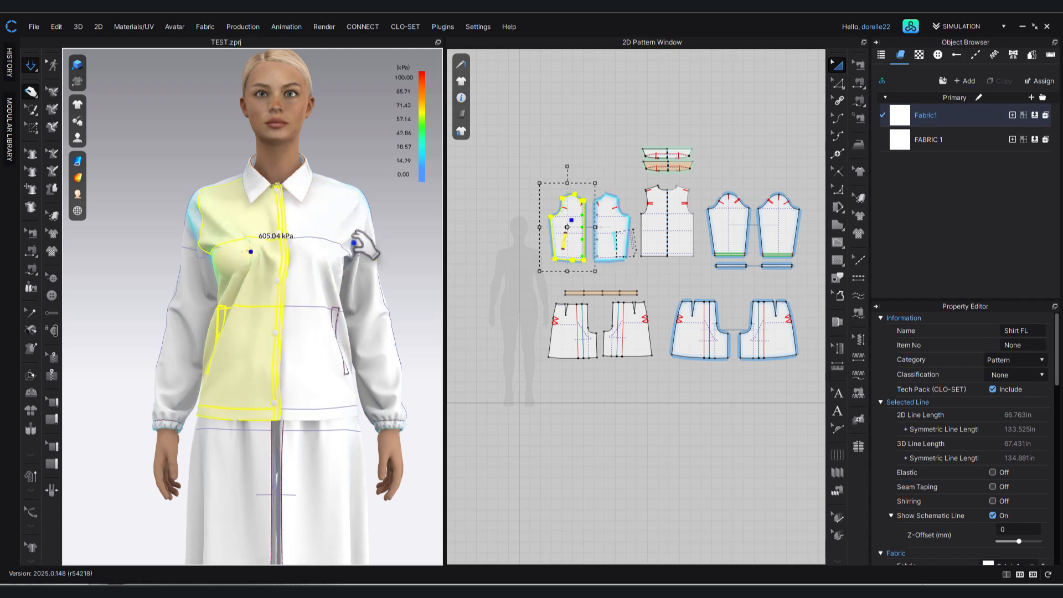
pyautogui.click(409, 233)
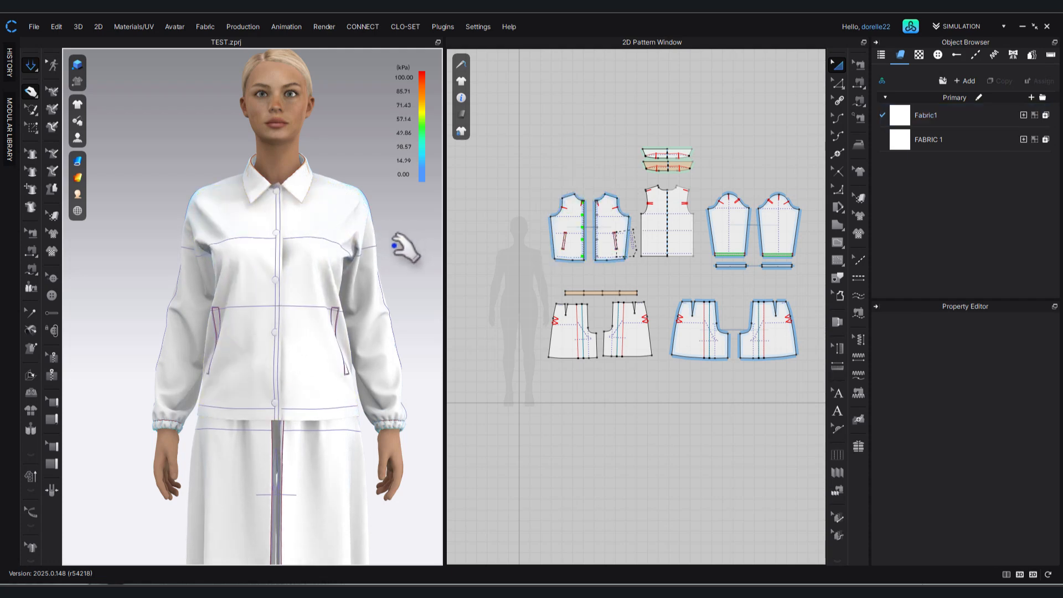
# Pull the jacket's back hem down and outward at both sides to straighten it over the skirt.
pyautogui.moveTo(404, 240); pyautogui.dragTo(147, 249, button='right')
pyautogui.moveTo(208, 361); pyautogui.dragTo(204, 414)
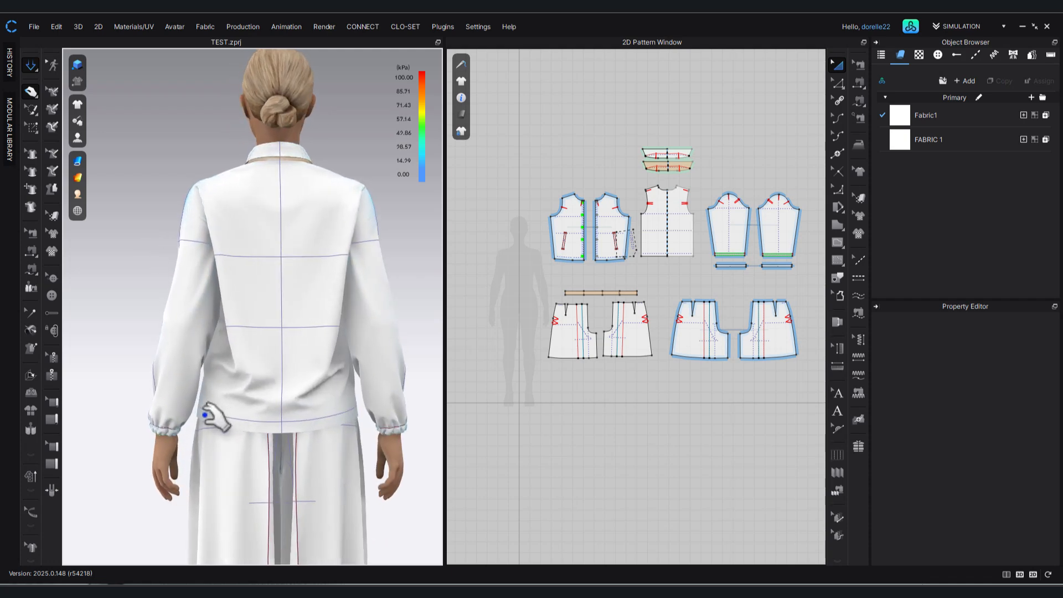
pyautogui.click(202, 414)
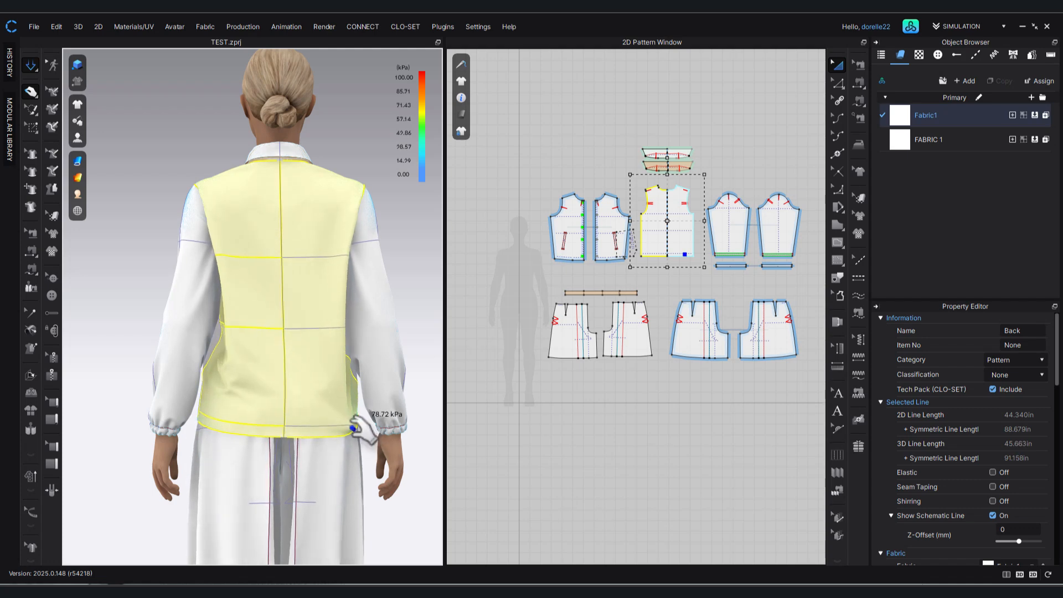
pyautogui.click(407, 310)
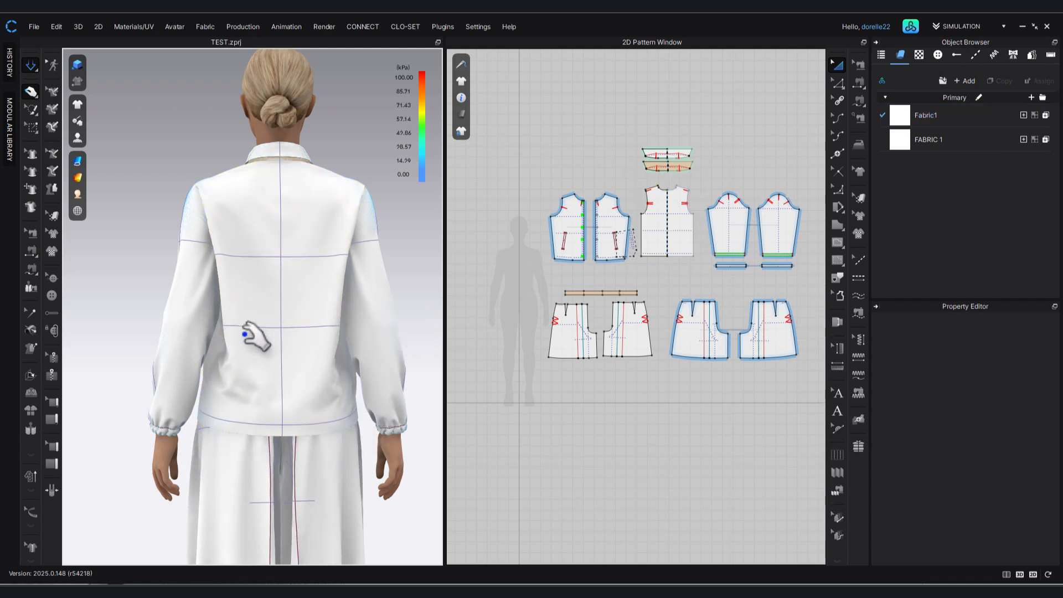
# Pull both jacket fronts at the bust and around the second button from the top to settle the placket.
pyautogui.moveTo(403, 327); pyautogui.dragTo(397, 275, button='right')
pyautogui.click(231, 249)
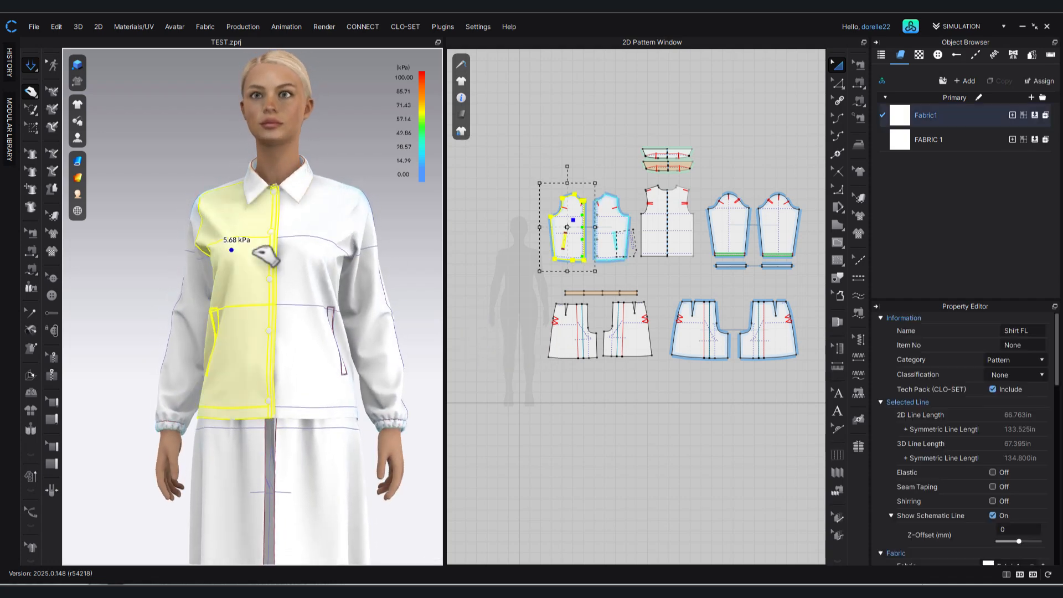
pyautogui.click(320, 247)
pyautogui.moveTo(299, 252); pyautogui.dragTo(297, 252)
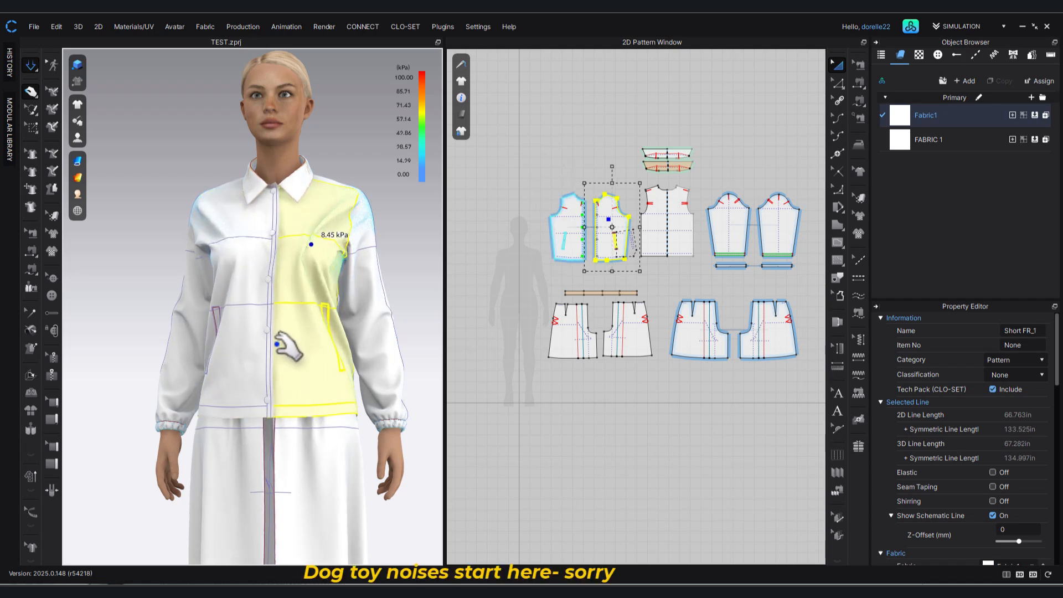
pyautogui.click(421, 247)
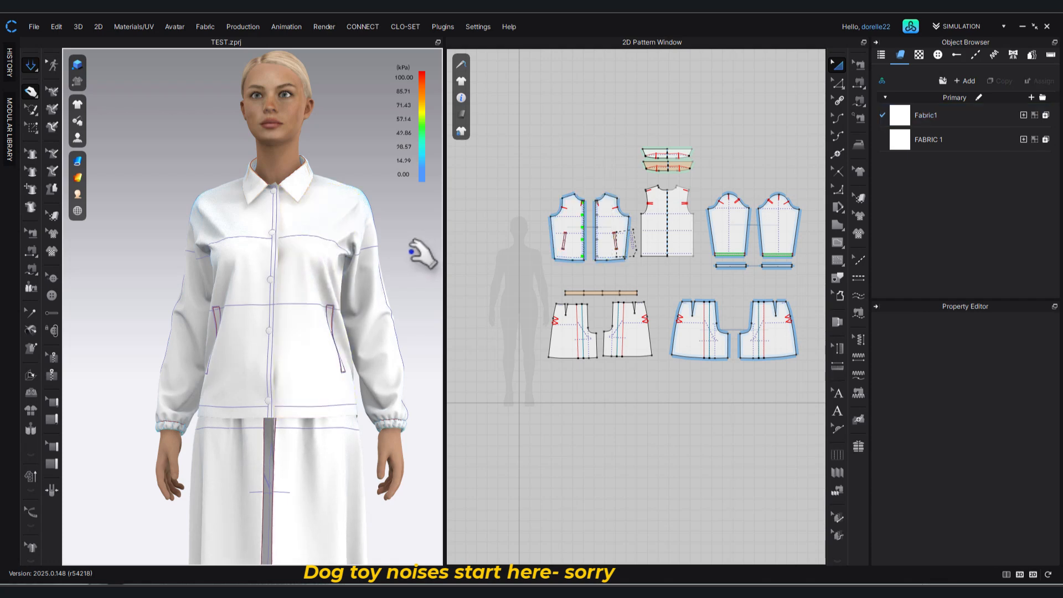
pyautogui.click(299, 217)
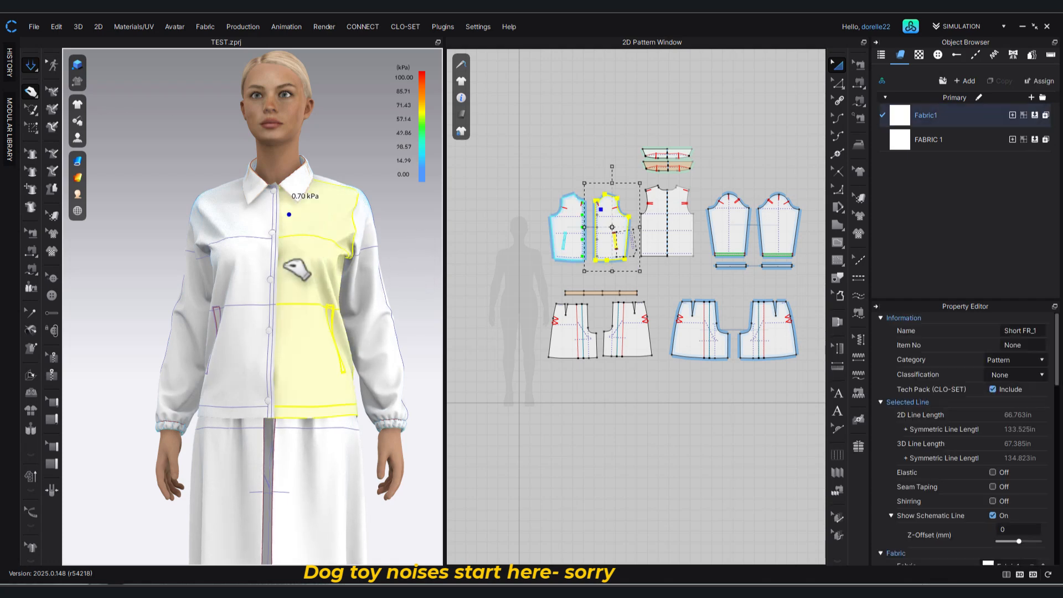
pyautogui.moveTo(287, 277); pyautogui.dragTo(287, 275)
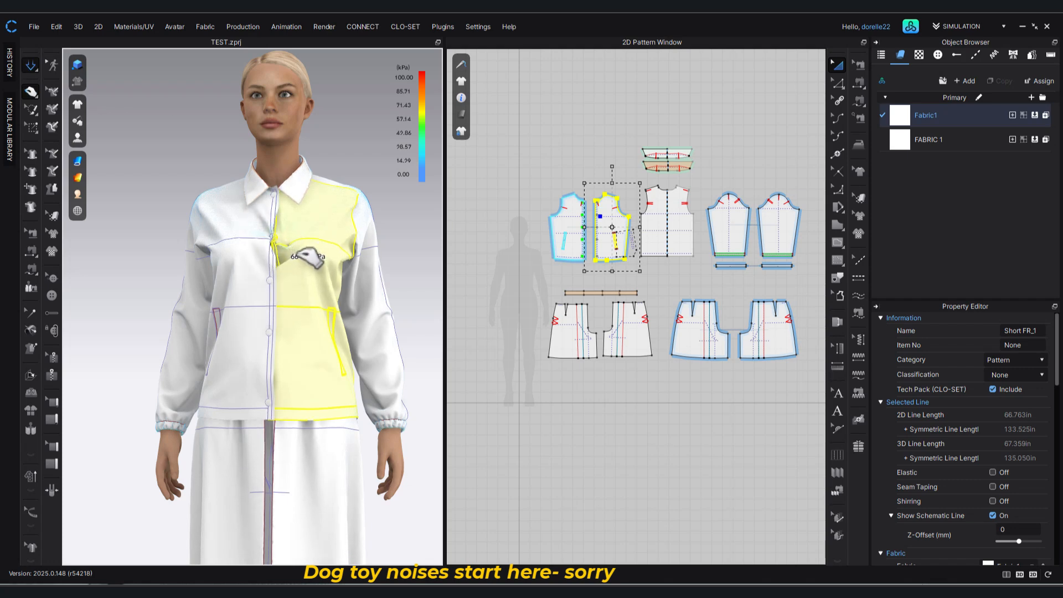
pyautogui.click(233, 256)
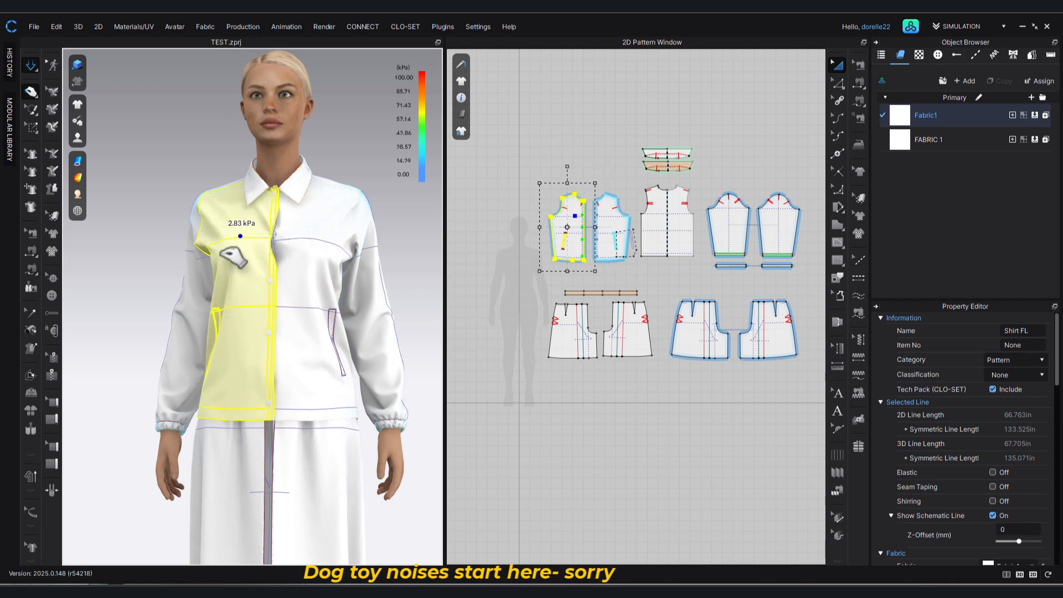
pyautogui.moveTo(221, 254); pyautogui.dragTo(220, 249)
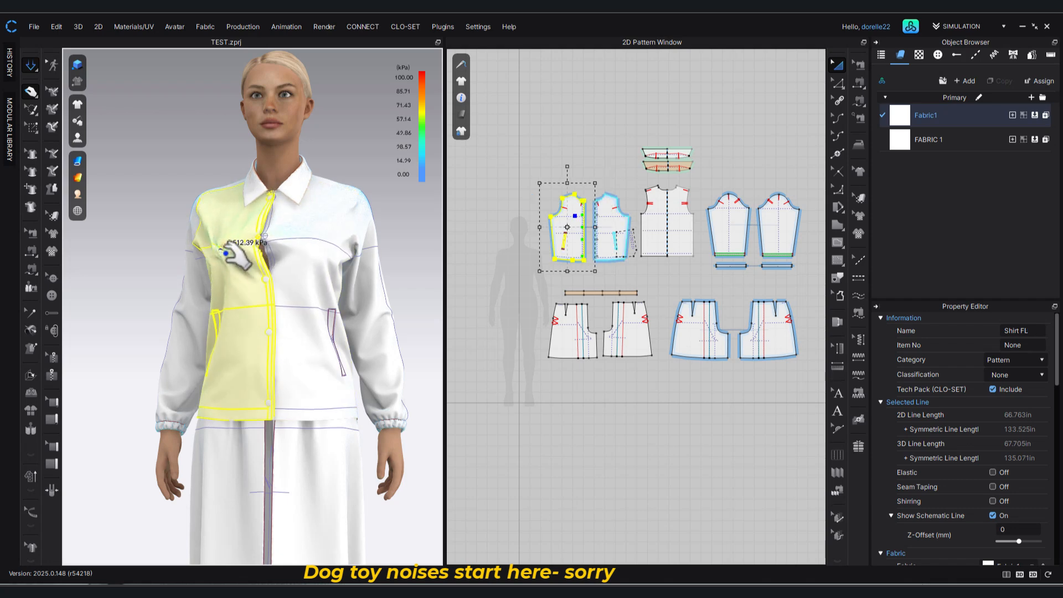
pyautogui.click(368, 161)
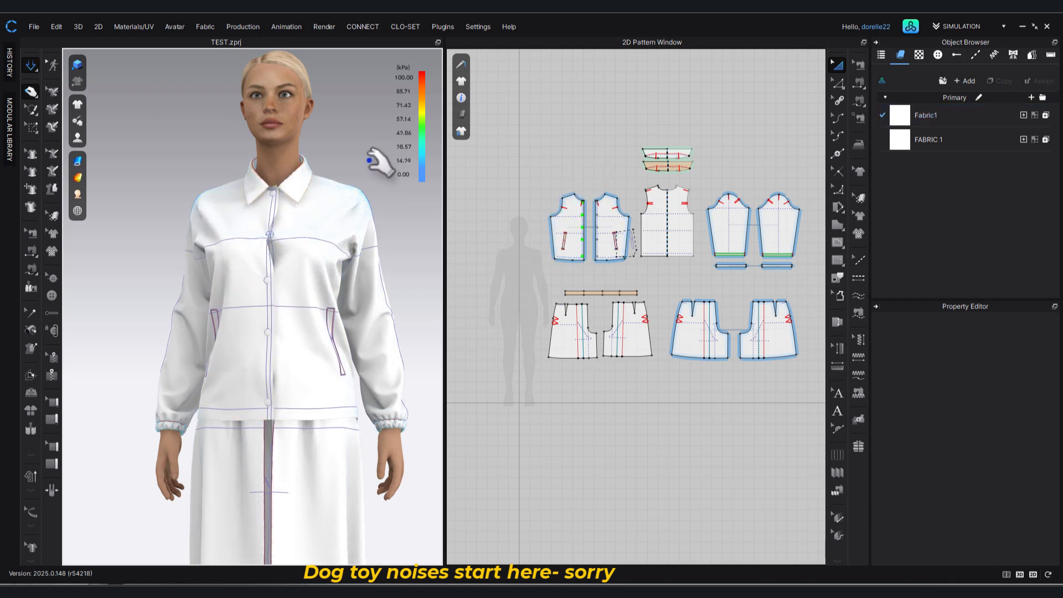
# Undo the recent fabric pulls on the jacket fronts and hem, back to the state before the last simulation.
pyautogui.hotkey('ctrl', 'z')
pyautogui.hotkey('ctrl', 'z')
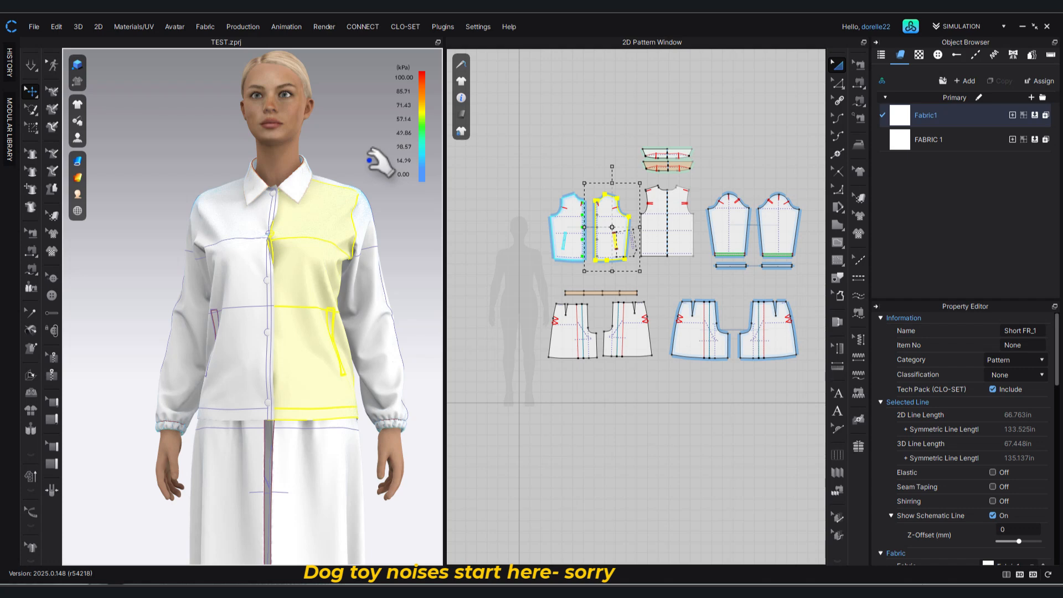
pyautogui.hotkey('ctrl', 'z')
pyautogui.hotkey('ctrl', 'z')
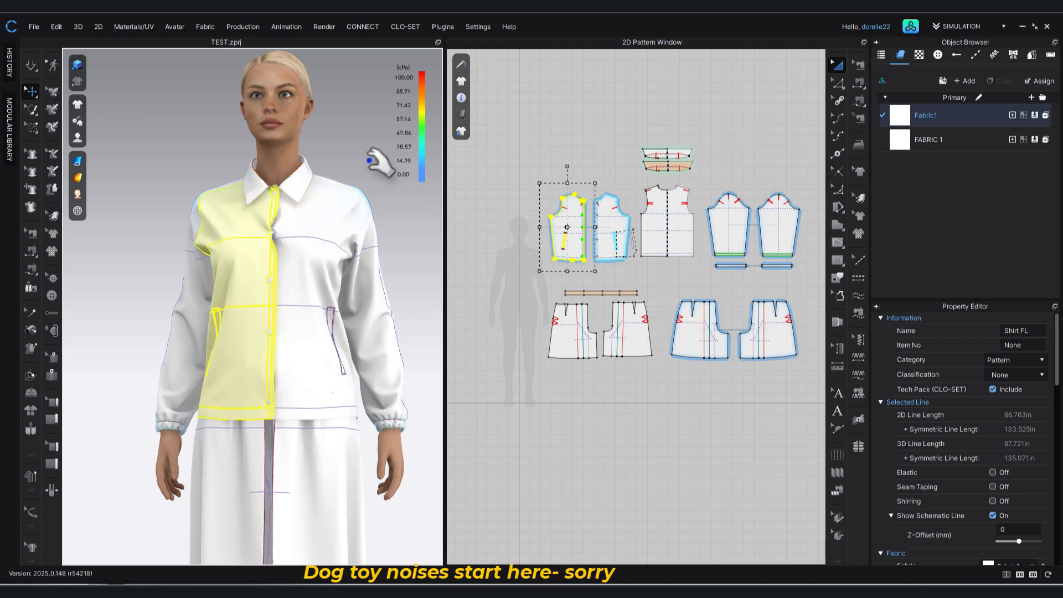
pyautogui.hotkey('ctrl', 'z')
pyautogui.hotkey('ctrl', 'z')
pyautogui.hotkey('ctrl', 'z')
pyautogui.hotkey('ctrl', 'z')
pyautogui.hotkey('ctrl', 'z')
pyautogui.hotkey('ctrl', 'z')
pyautogui.hotkey('ctrl', 'z')
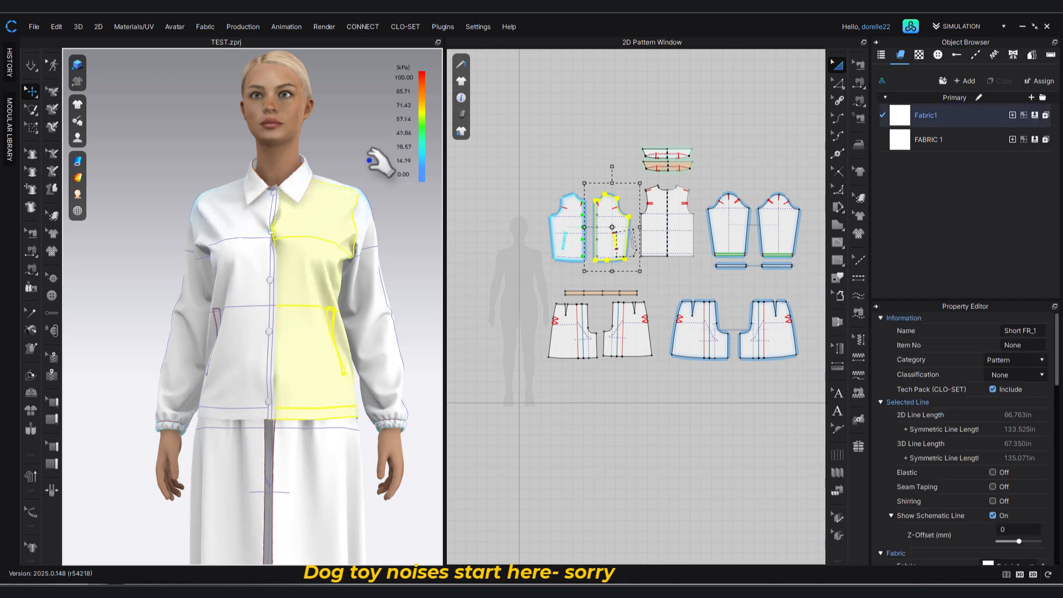
pyautogui.hotkey('ctrl', 'z')
pyautogui.hotkey('ctrl', 'z')
pyautogui.hotkey('ctrl', 'z')
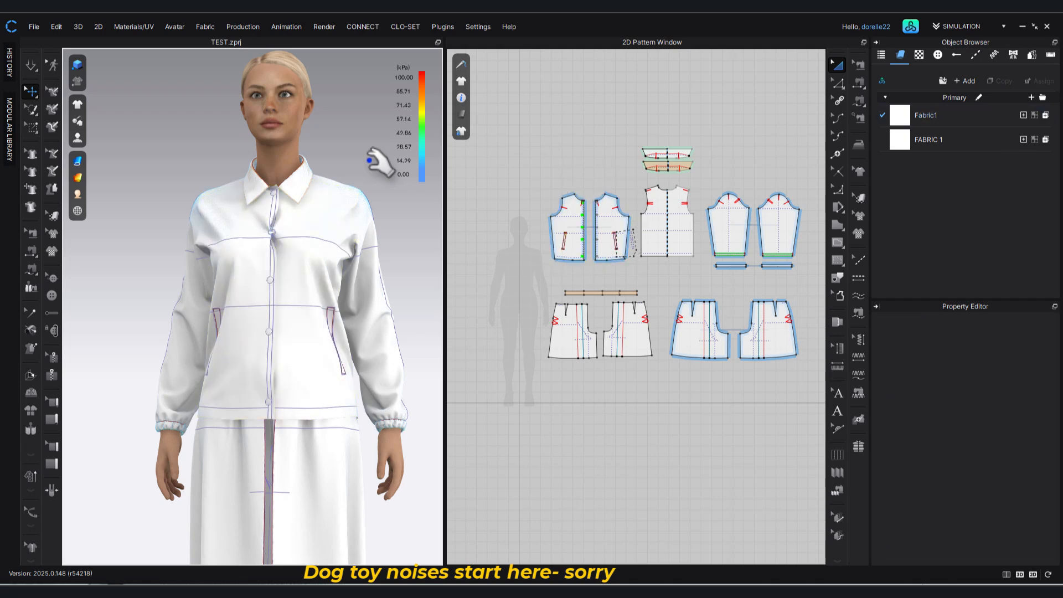
pyautogui.hotkey('ctrl', 'z')
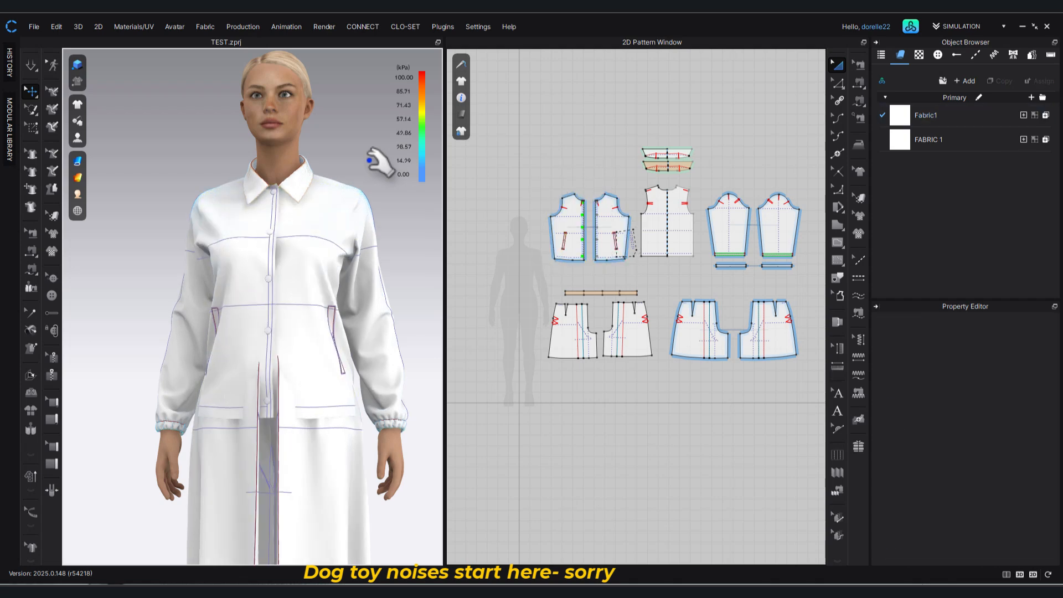
# Run the simulation and pull the jacket's front hem down at the placket and at the Shirt FL side seam.
pyautogui.press('space')
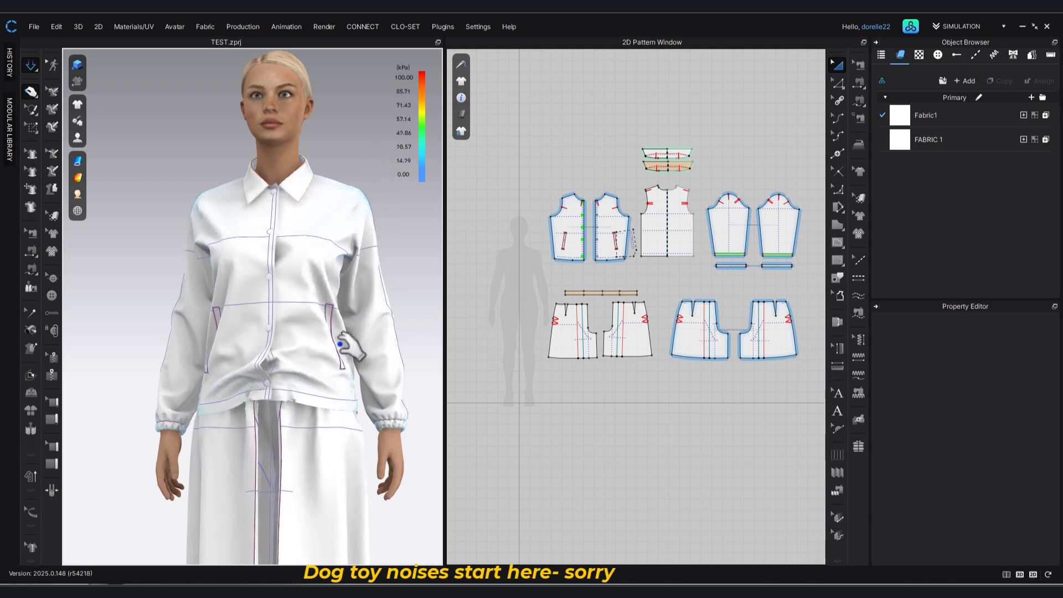
pyautogui.moveTo(270, 381); pyautogui.dragTo(266, 400)
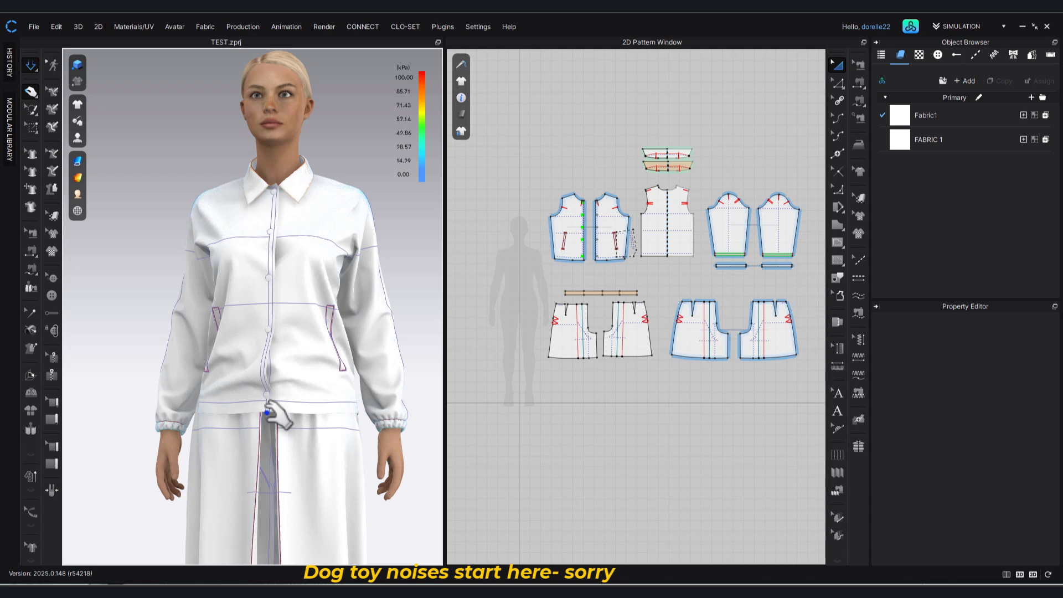
pyautogui.click(274, 418)
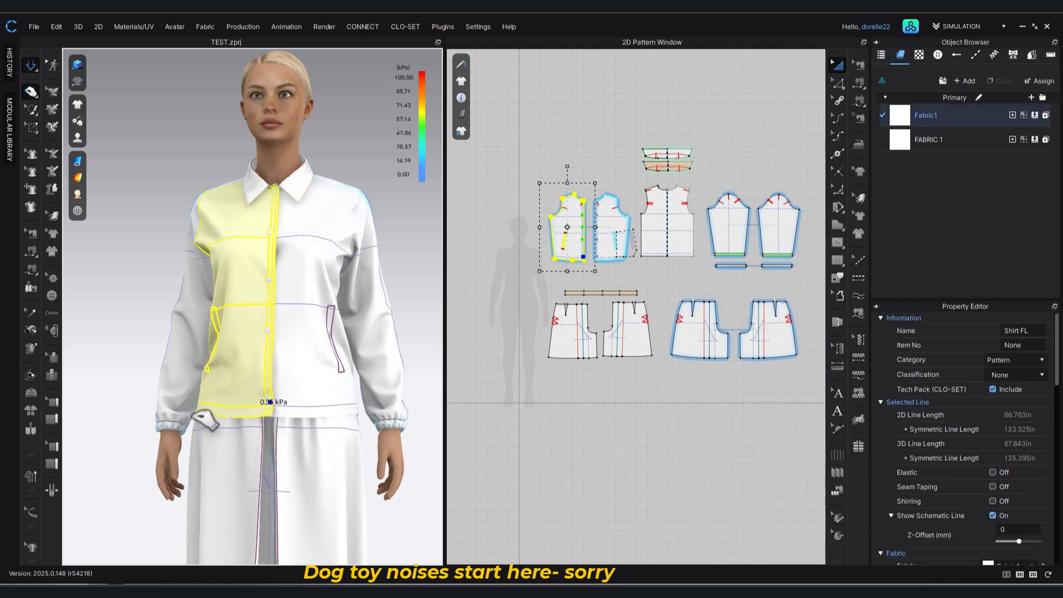
pyautogui.moveTo(192, 417); pyautogui.dragTo(192, 416)
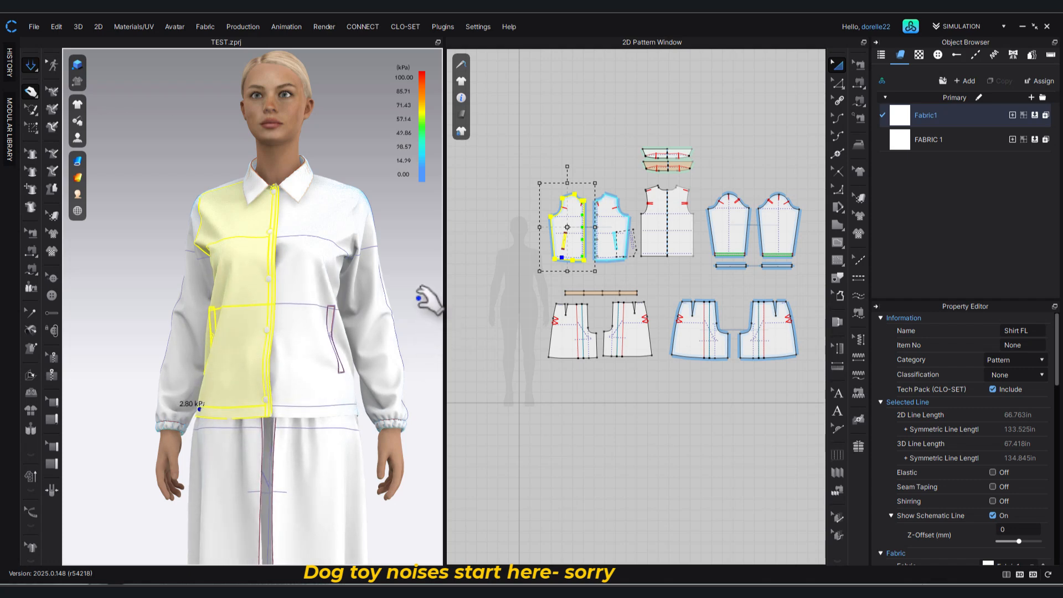
# Pull the Short FR_1 front at the chest and below the bust line to smooth the fabric and placket.
pyautogui.click(330, 252)
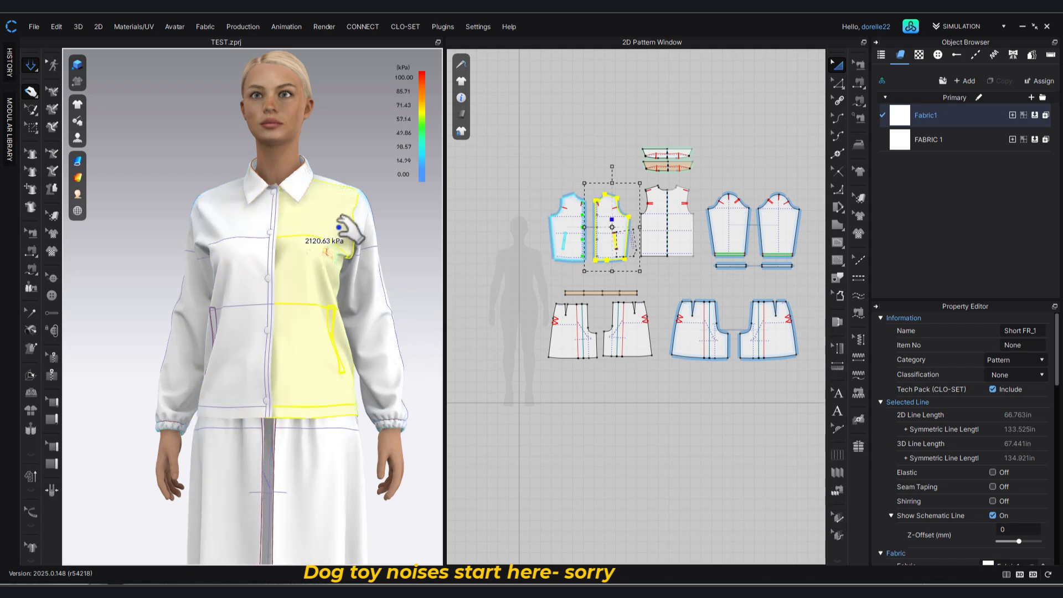
pyautogui.moveTo(343, 211); pyautogui.dragTo(304, 250)
pyautogui.click(404, 226)
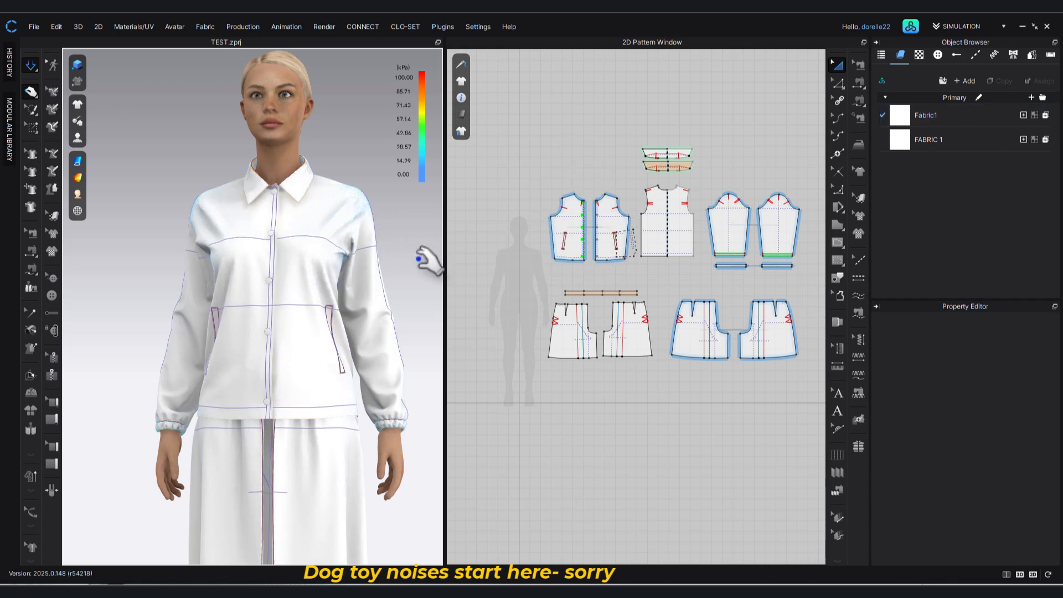
pyautogui.moveTo(285, 273); pyautogui.dragTo(286, 308)
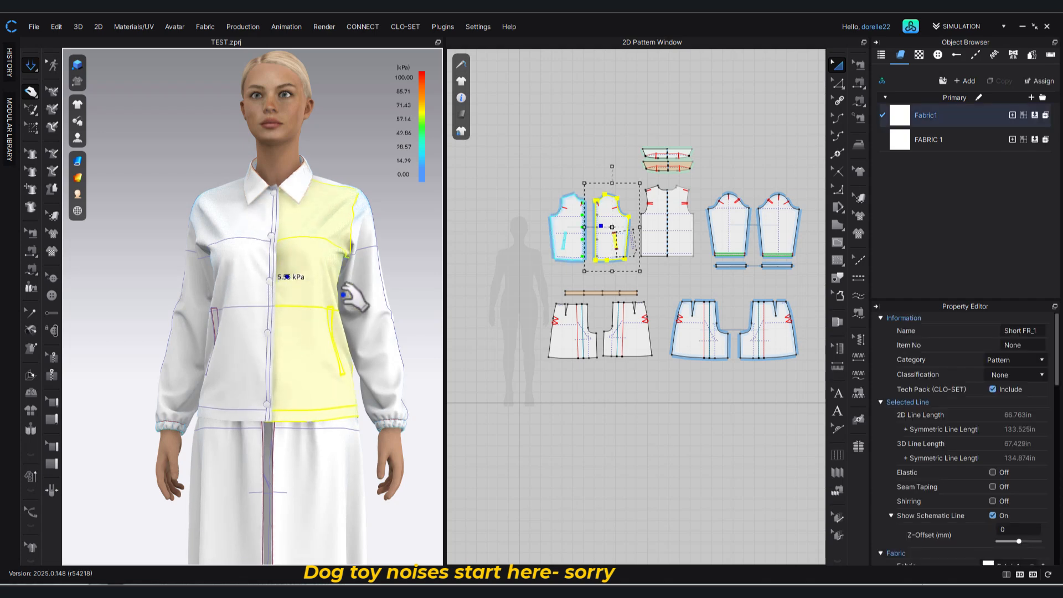
pyautogui.click(414, 231)
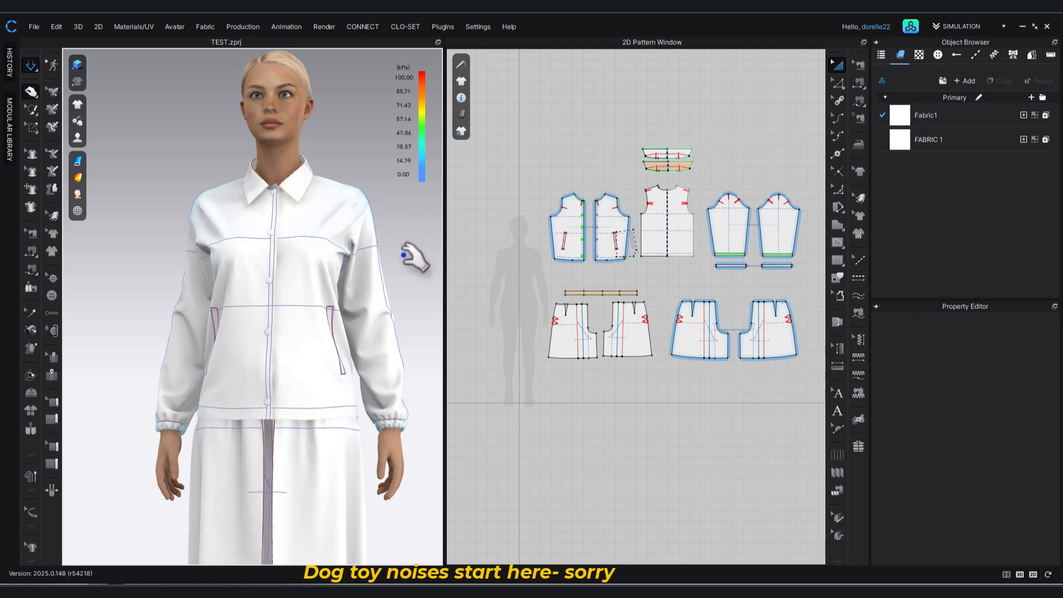
# Pull the jacket's back hem at the side to straighten it over the skirt.
pyautogui.moveTo(347, 257); pyautogui.dragTo(174, 270, button='right')
pyautogui.click(210, 419)
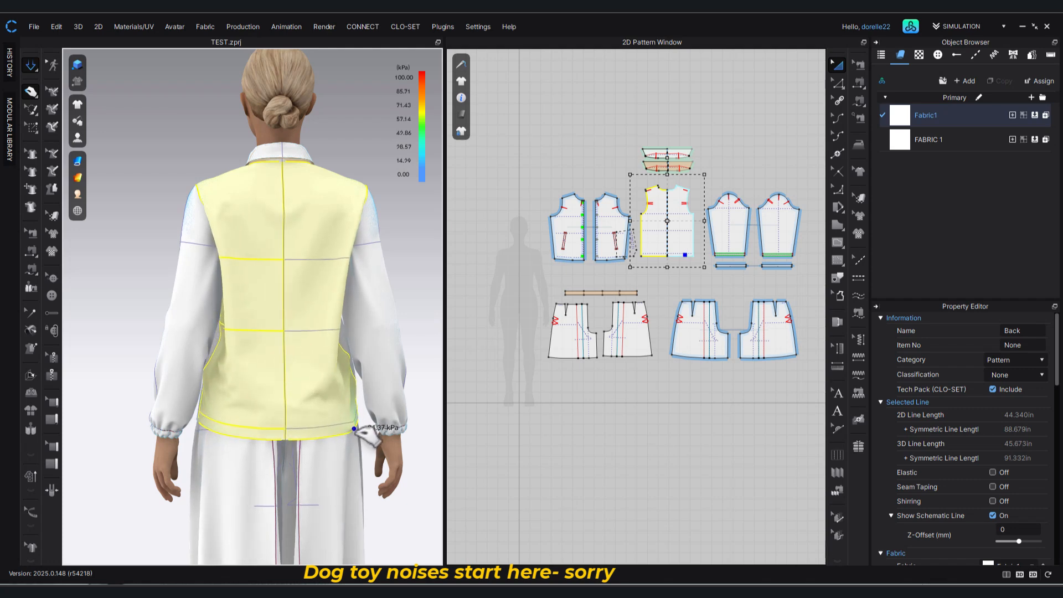
pyautogui.click(667, 270)
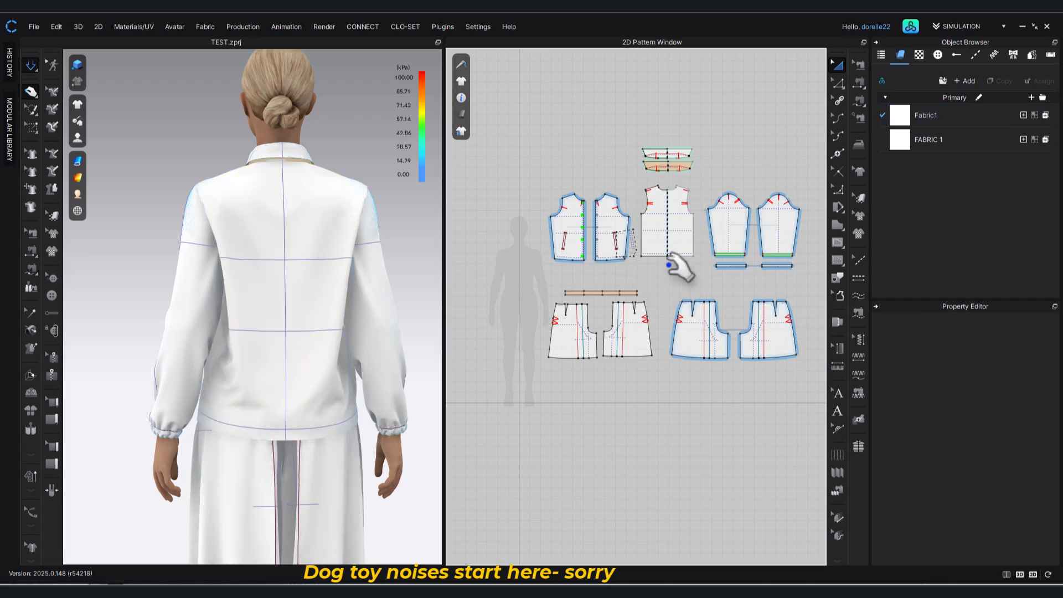
# Move the hem corner point at the side seam of the Short FR_1 front pattern outward by 0.5 in.
pyautogui.scroll(5, 655, 247)
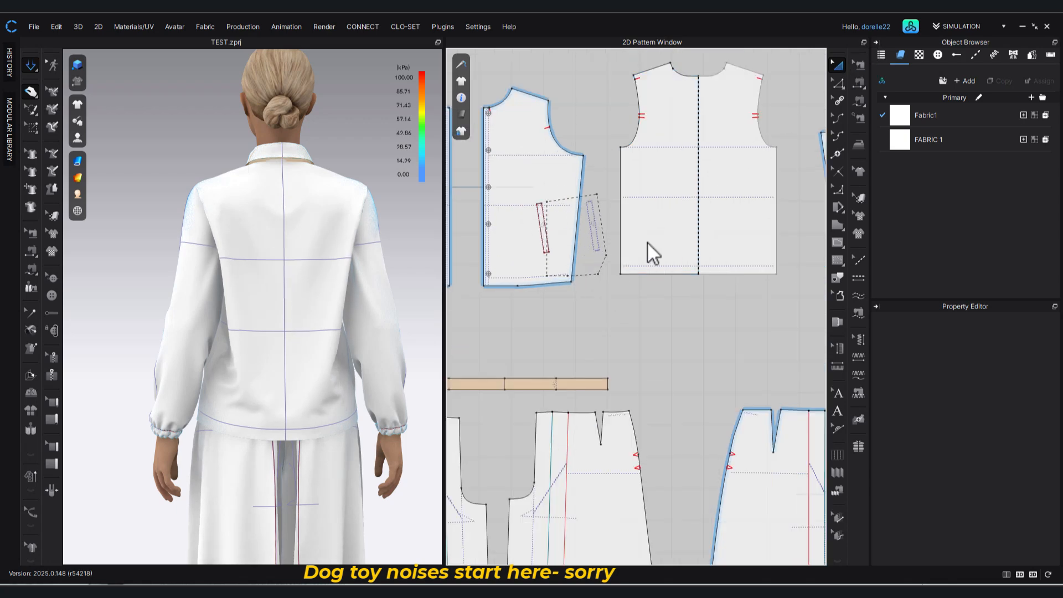
pyautogui.click(571, 282)
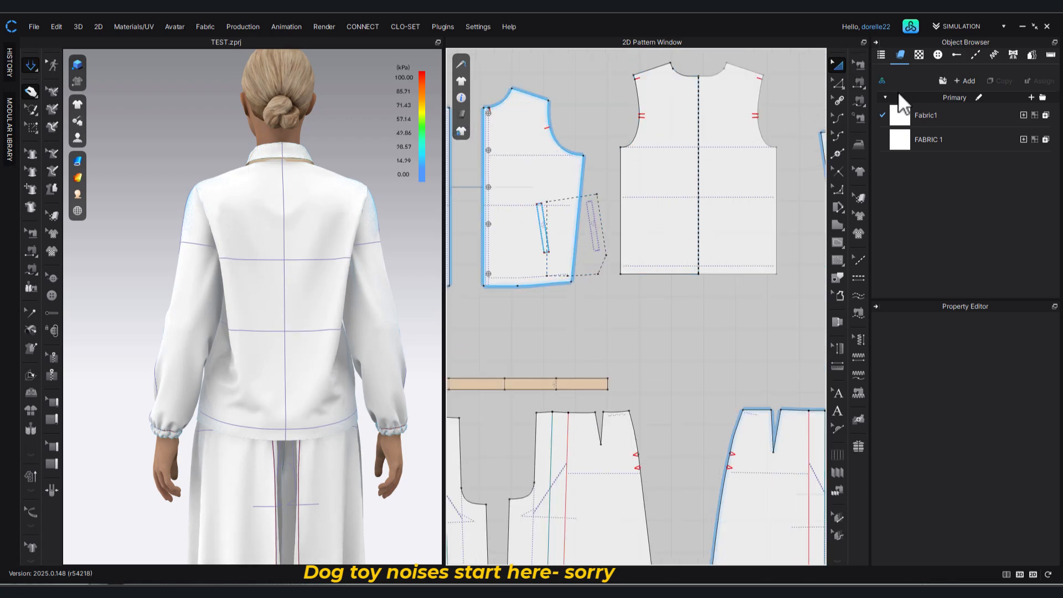
pyautogui.click(838, 83)
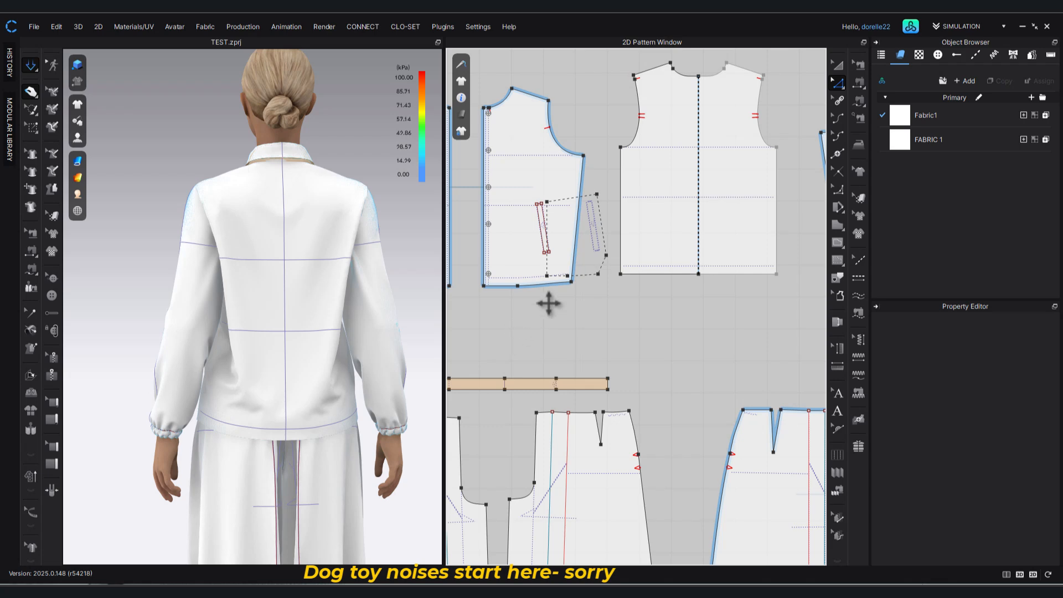
pyautogui.click(572, 282)
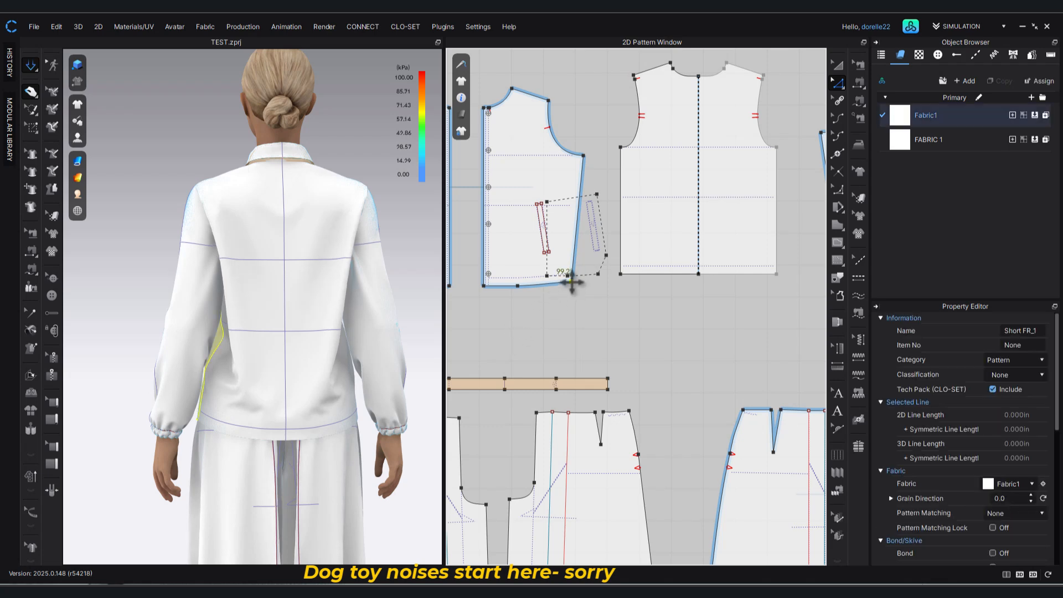
pyautogui.moveTo(575, 282); pyautogui.dragTo(576, 283)
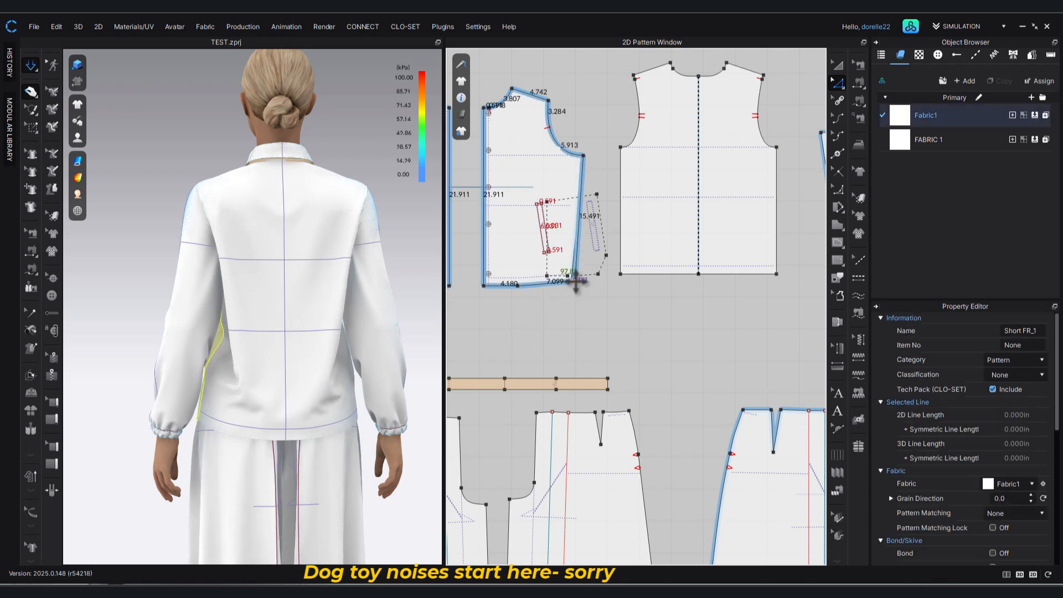
pyautogui.moveTo(576, 283); pyautogui.dragTo(574, 282)
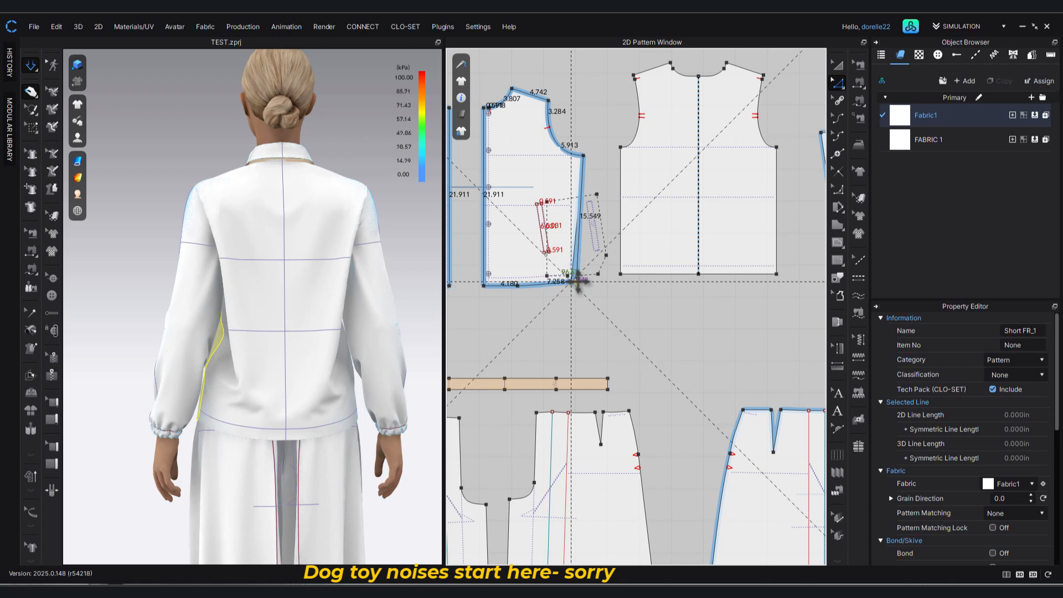
pyautogui.rightClick(575, 282)
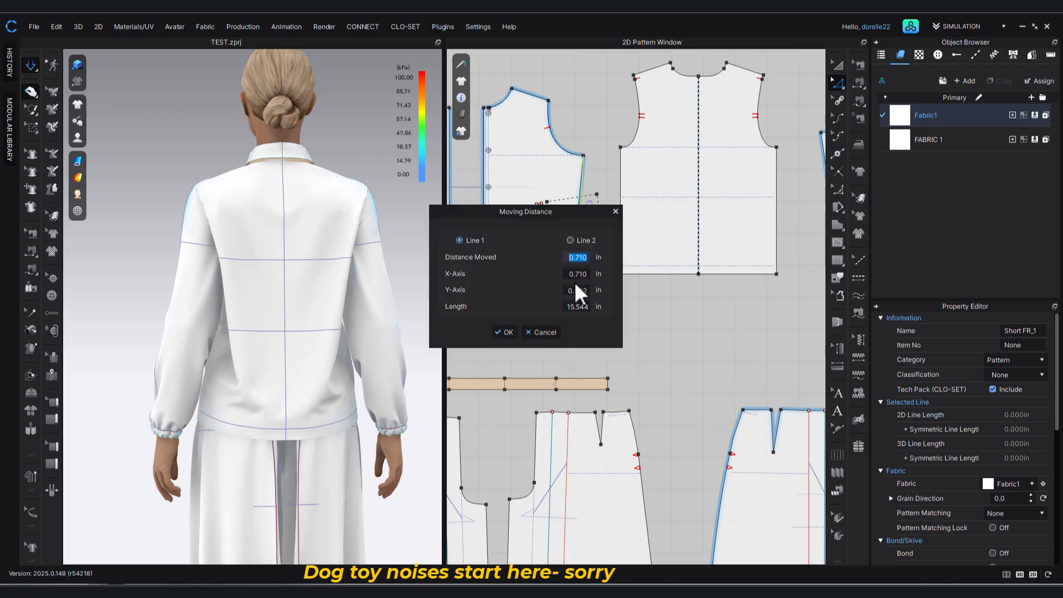
pyautogui.write('0.5')
pyautogui.press('Return')
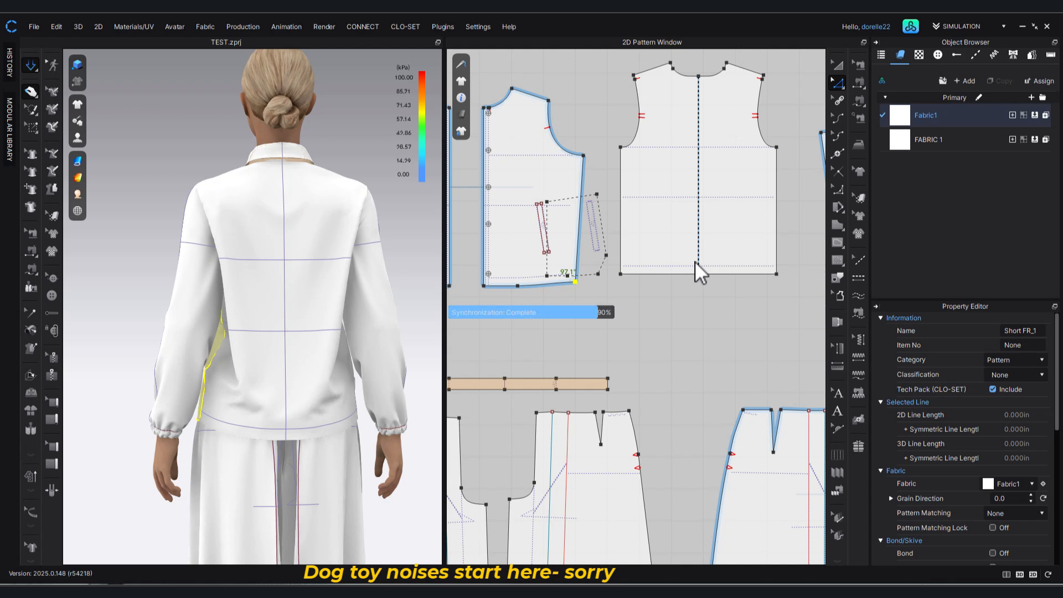
# Restart the simulation and pull the jacket's back hem down at both side seams to settle it over the skirt.
pyautogui.press('space')
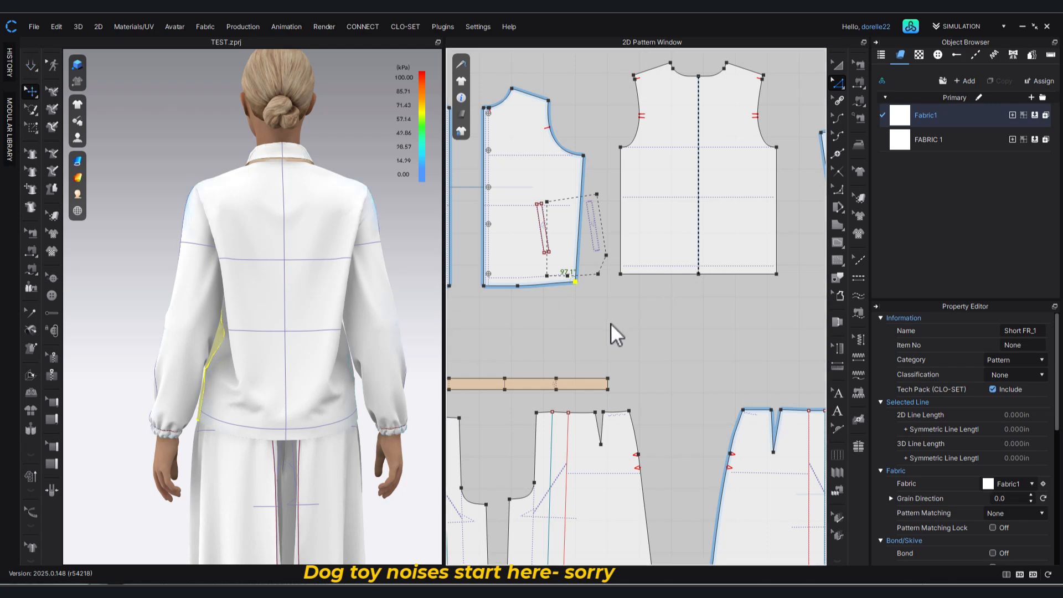
pyautogui.press('space')
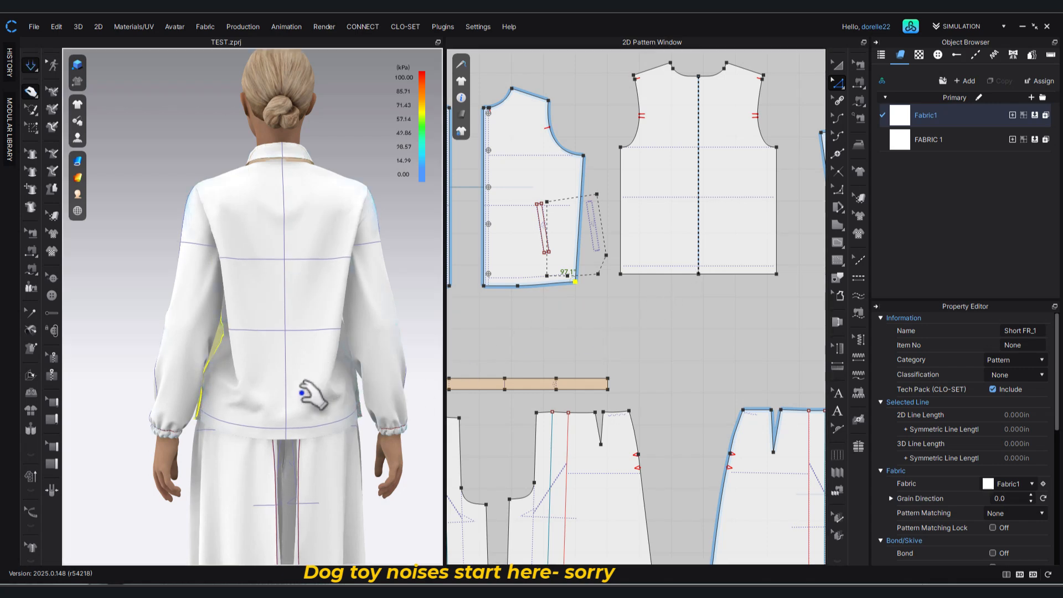
pyautogui.click(213, 419)
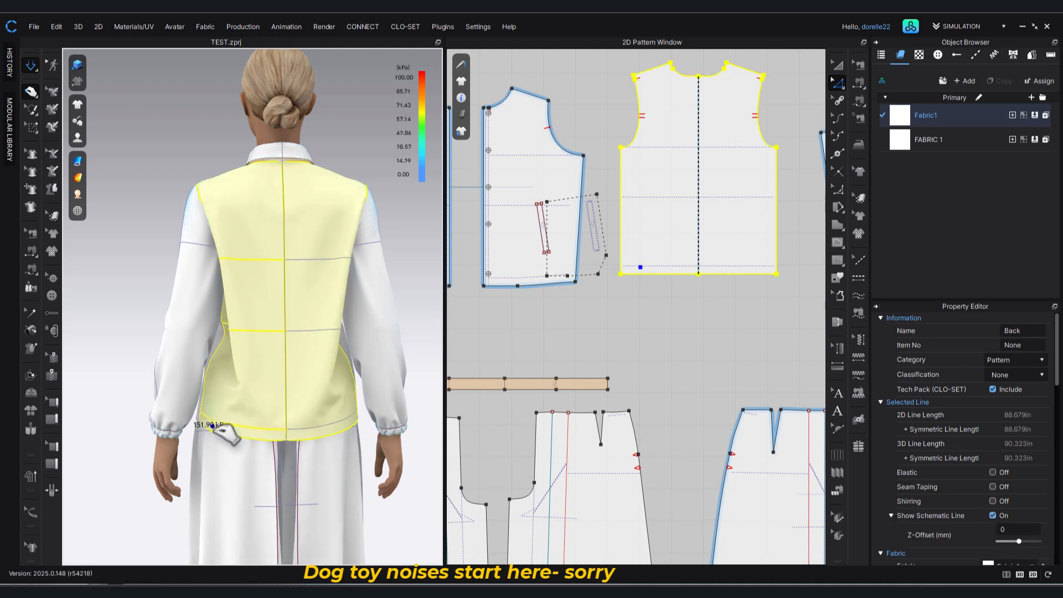
pyautogui.moveTo(212, 428); pyautogui.dragTo(213, 433)
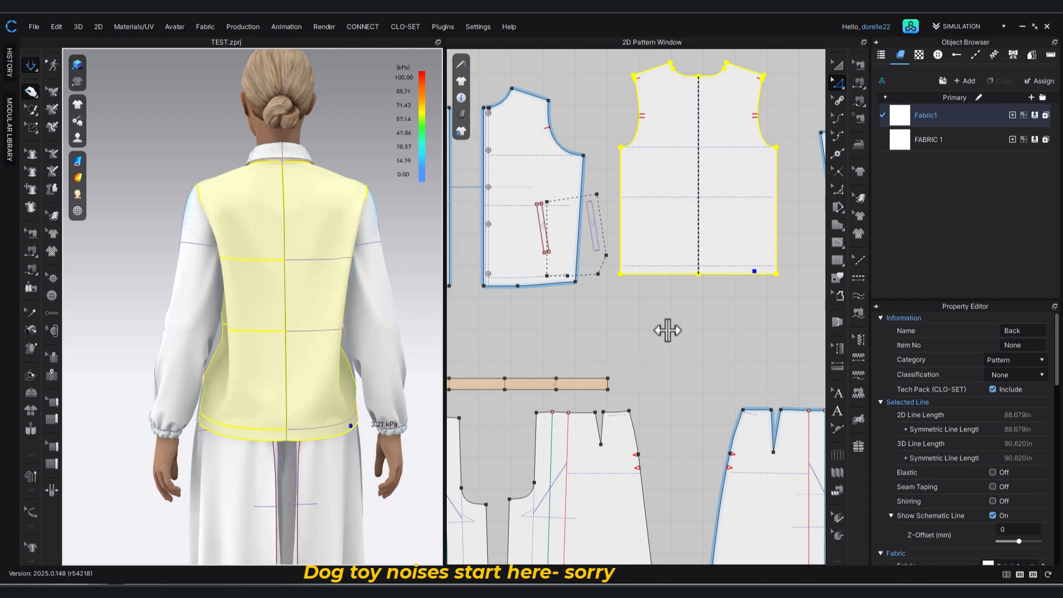
pyautogui.click(651, 329)
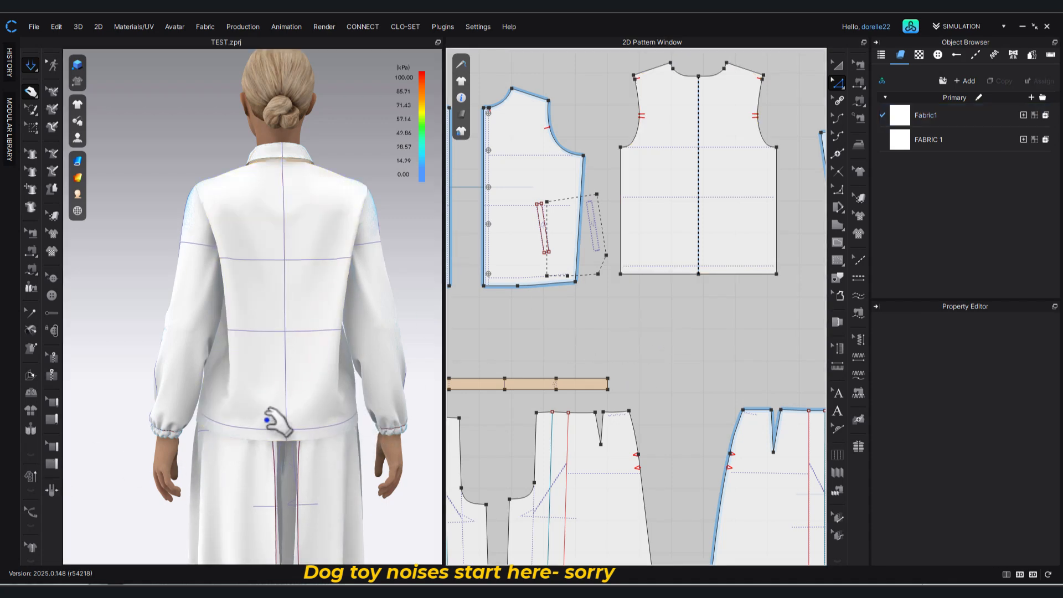
# Pull both lower sleeves from the front to settle the fabric above the gathered cuffs.
pyautogui.moveTo(303, 407); pyautogui.dragTo(474, 422, button='right')
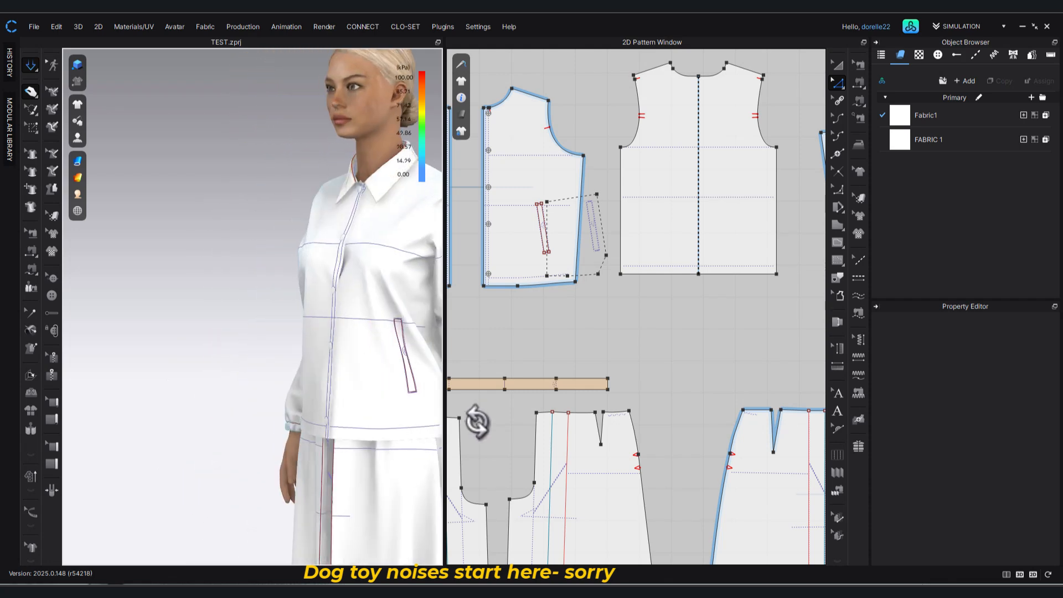
pyautogui.moveTo(300, 399); pyautogui.dragTo(327, 384, button='right')
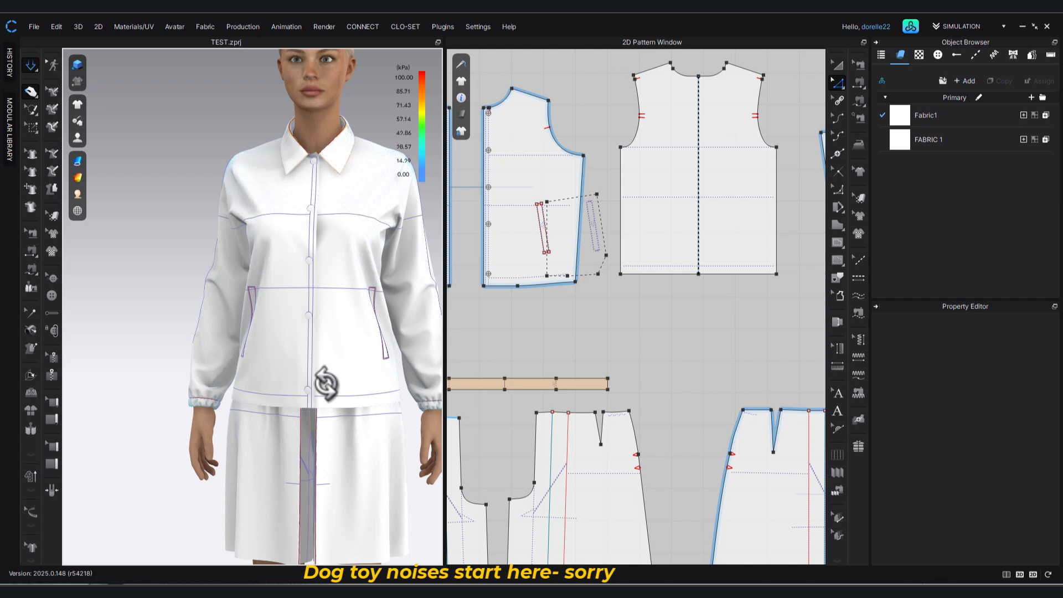
pyautogui.scroll(-3, 317, 357)
pyautogui.moveTo(318, 355); pyautogui.dragTo(274, 306, button='middle')
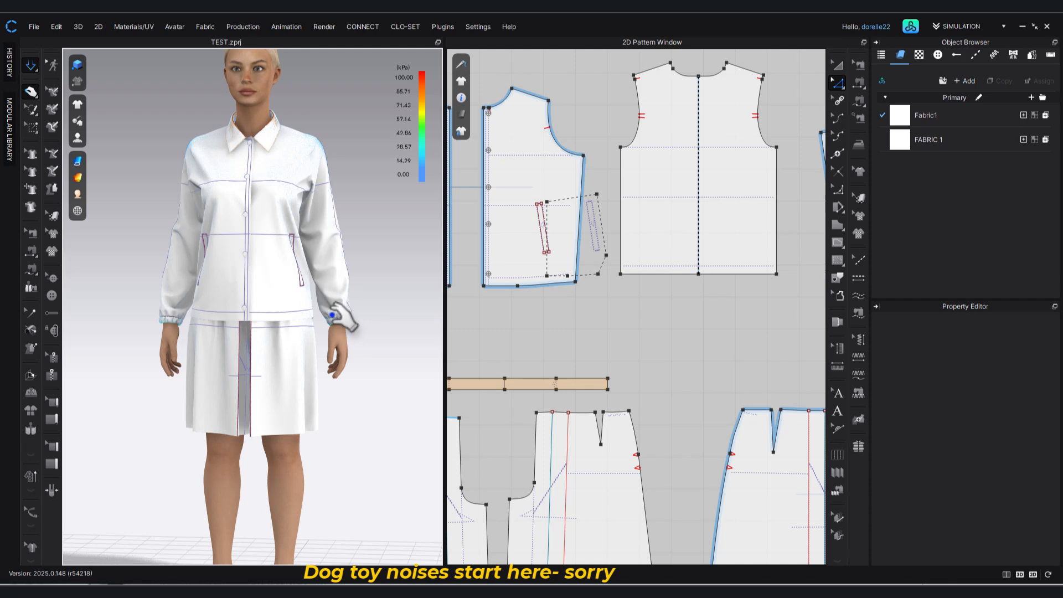
pyautogui.scroll(1, 354, 312)
pyautogui.scroll(2, 158, 315)
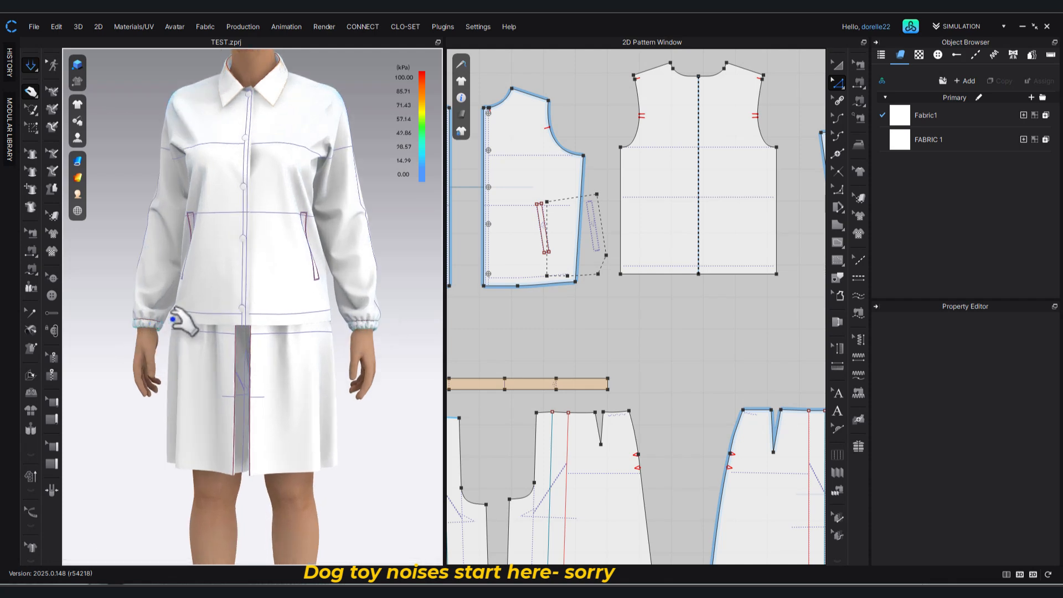
pyautogui.click(138, 285)
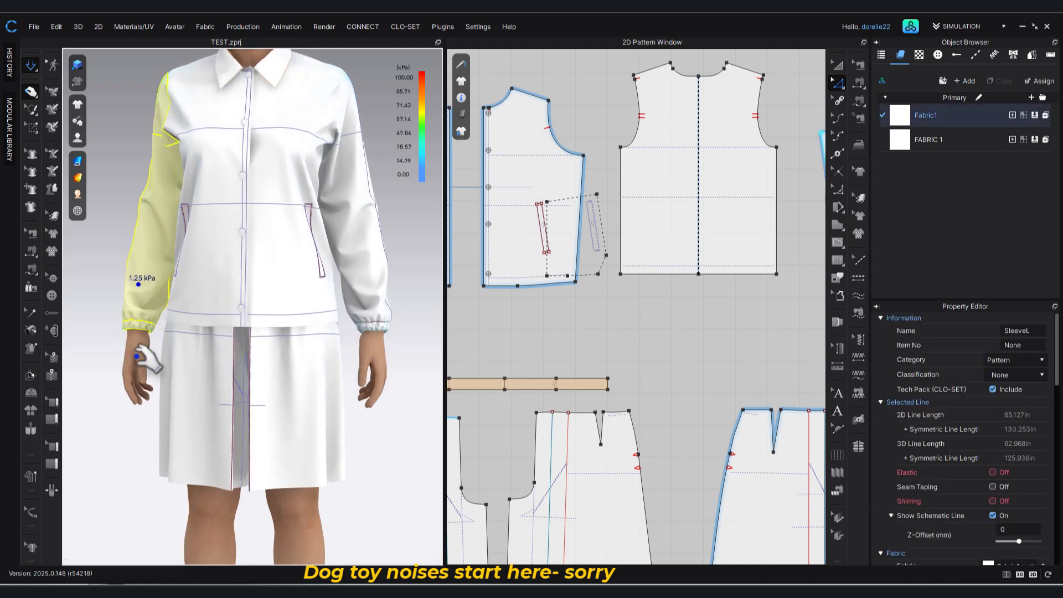
pyautogui.click(370, 269)
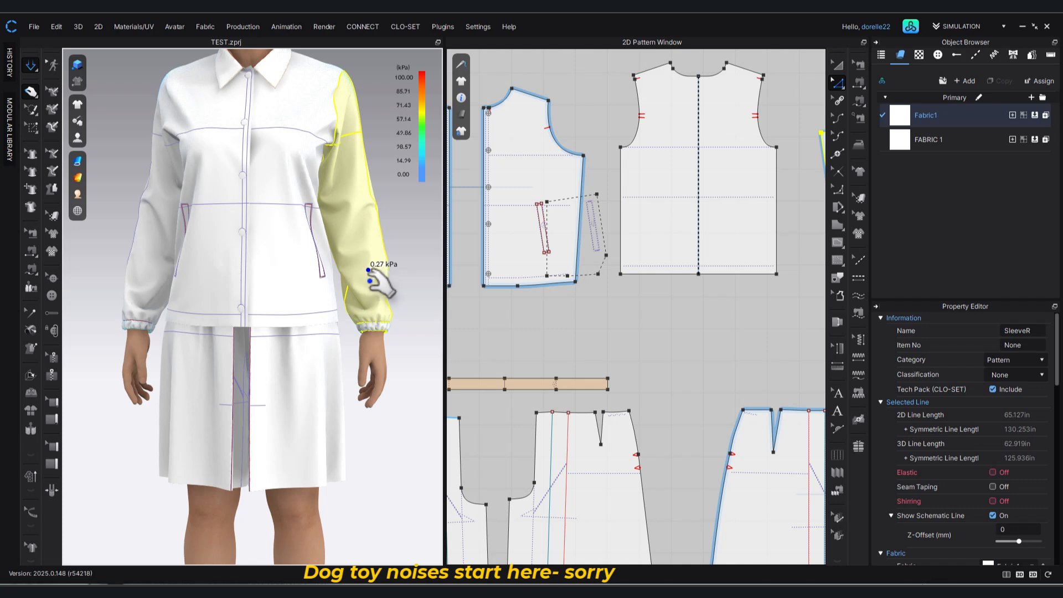
# Examine the sleeve cuffs on the avatar and the sleeve and cuff patterns in 2D.
pyautogui.scroll(2, 399, 349)
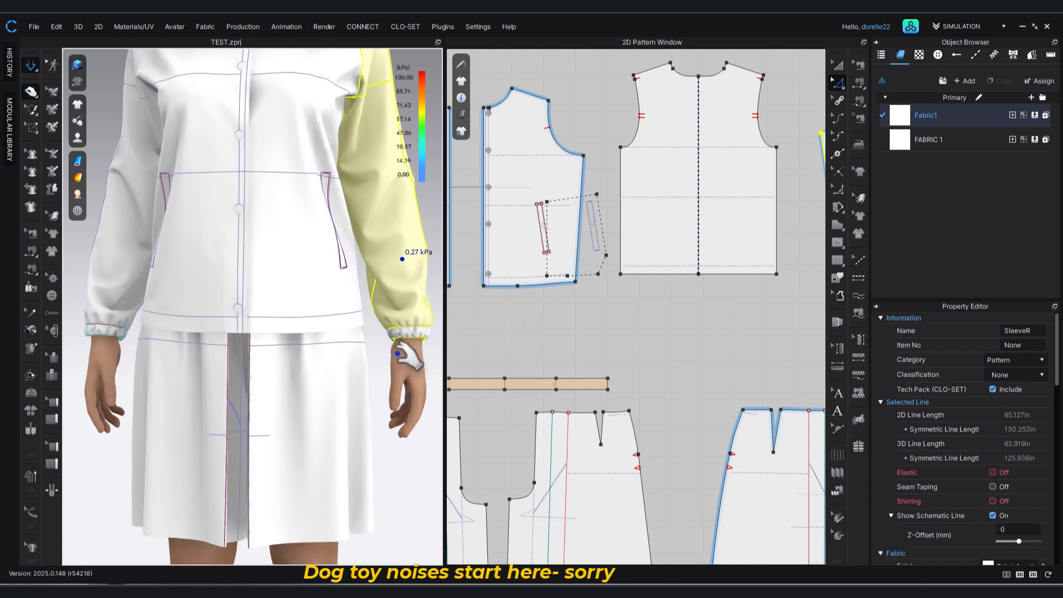
pyautogui.scroll(-2, 402, 366)
pyautogui.scroll(-1, 367, 270)
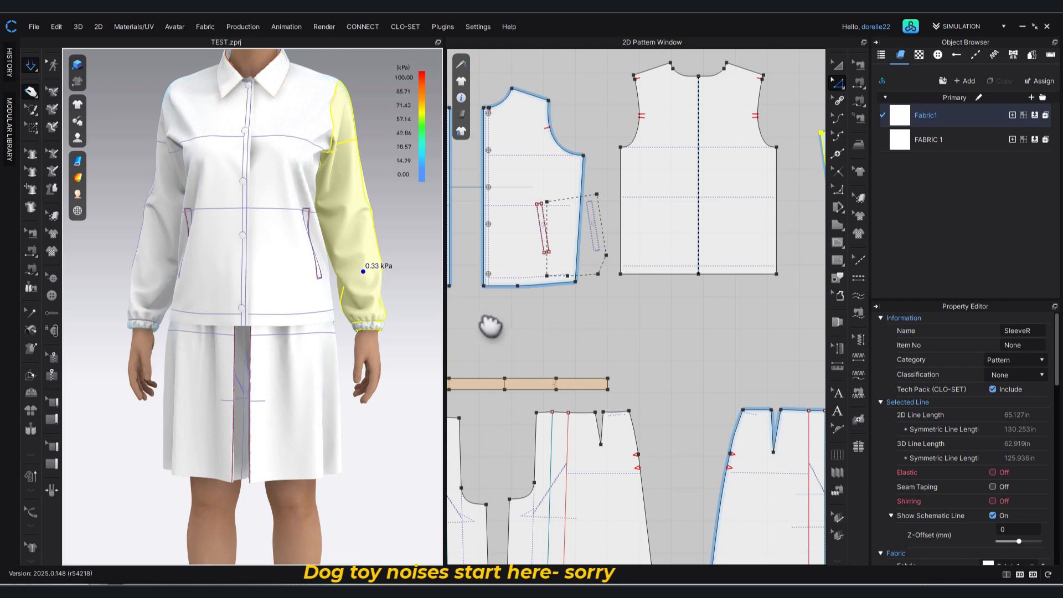
pyautogui.moveTo(491, 326); pyautogui.dragTo(392, 335, button='middle')
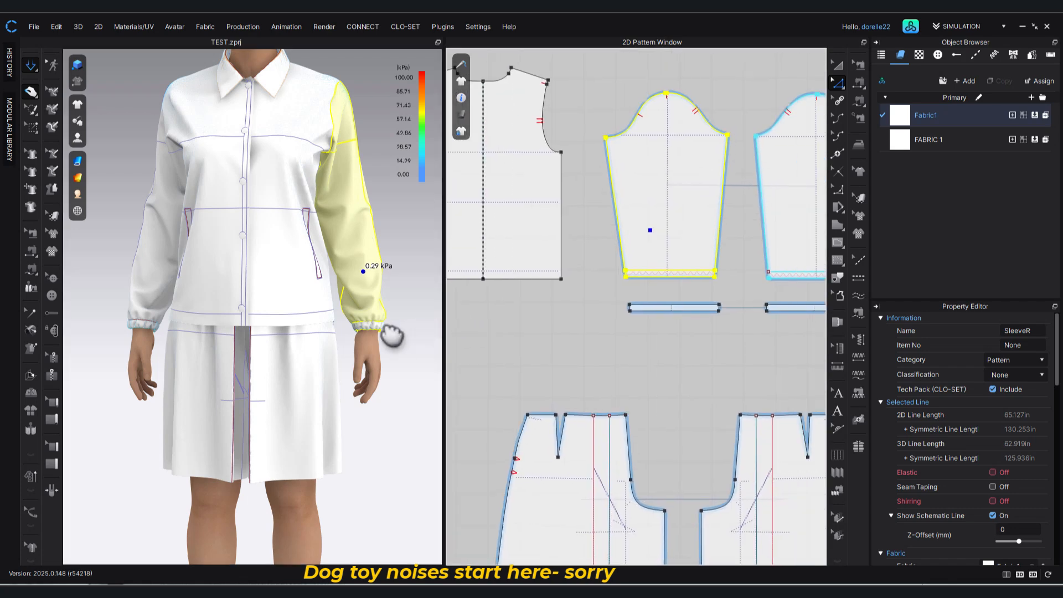
pyautogui.click(715, 345)
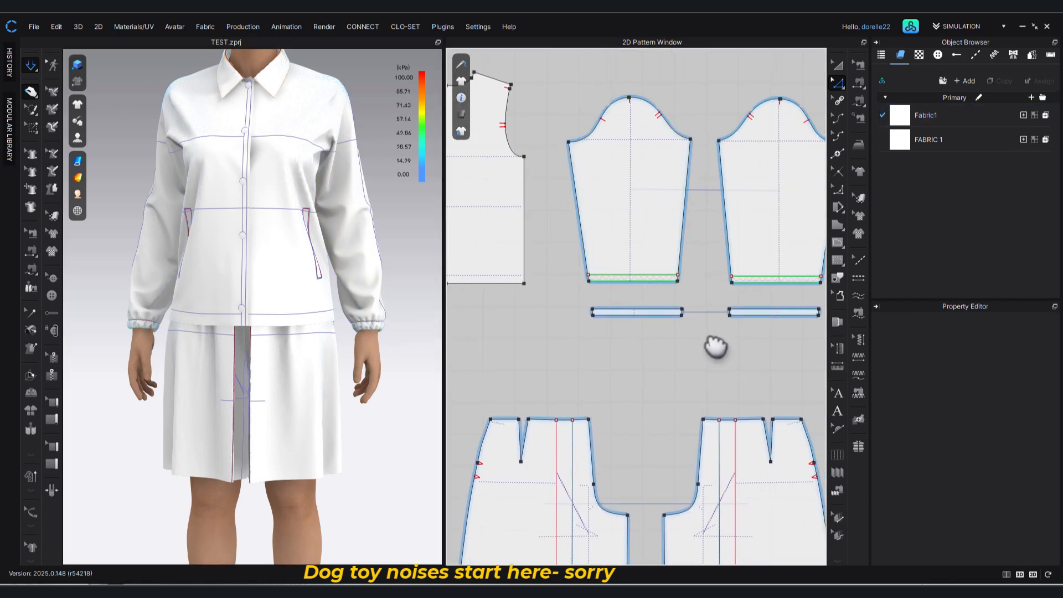
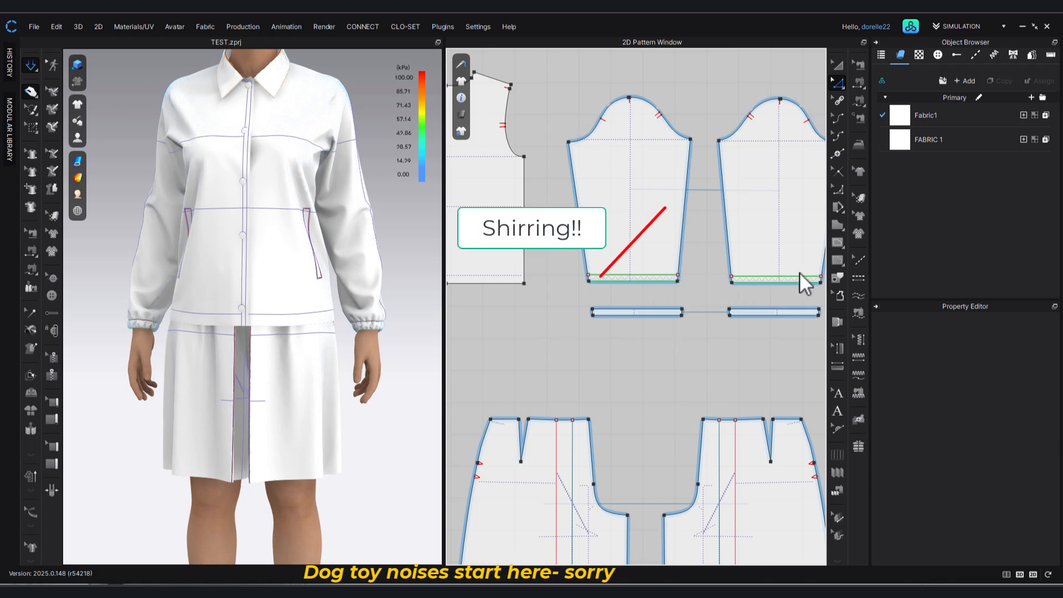
# Inspect the two cuff patterns below the sleeves and their simulation properties, down to the layer value.
pyautogui.click(861, 339)
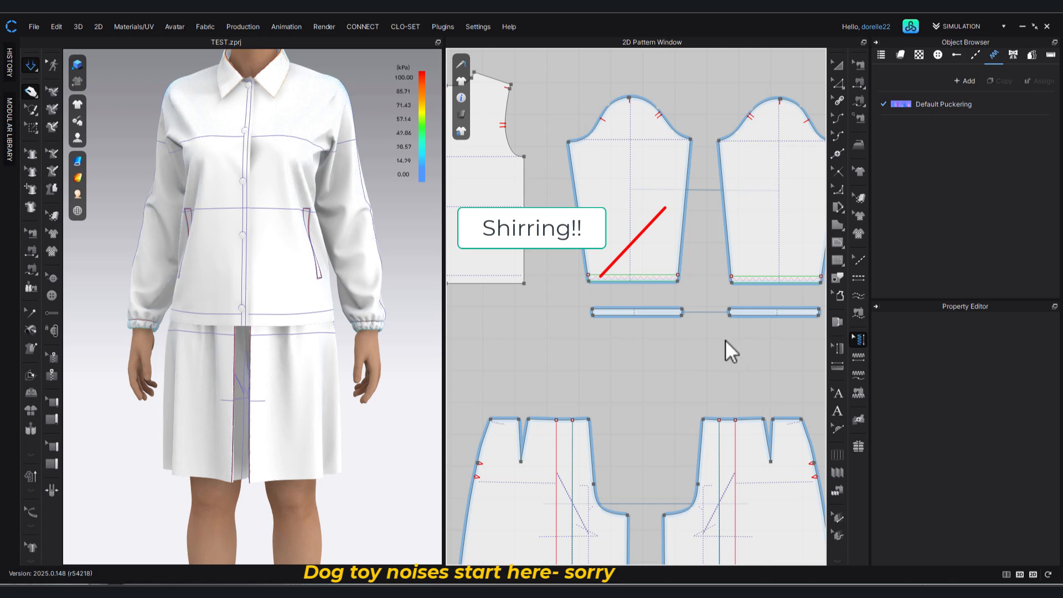
pyautogui.click(838, 67)
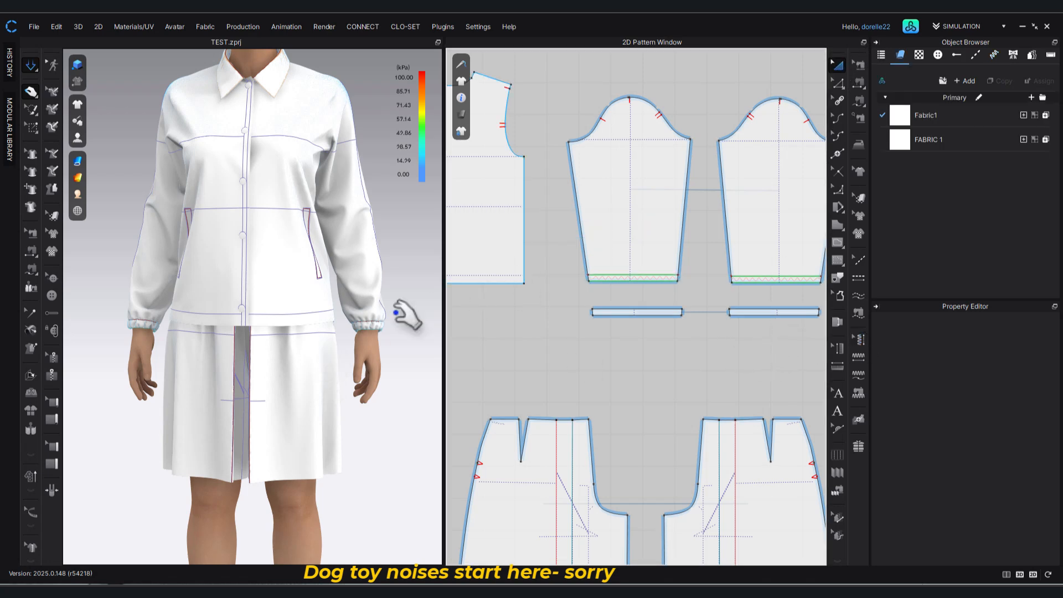
pyautogui.click(757, 312)
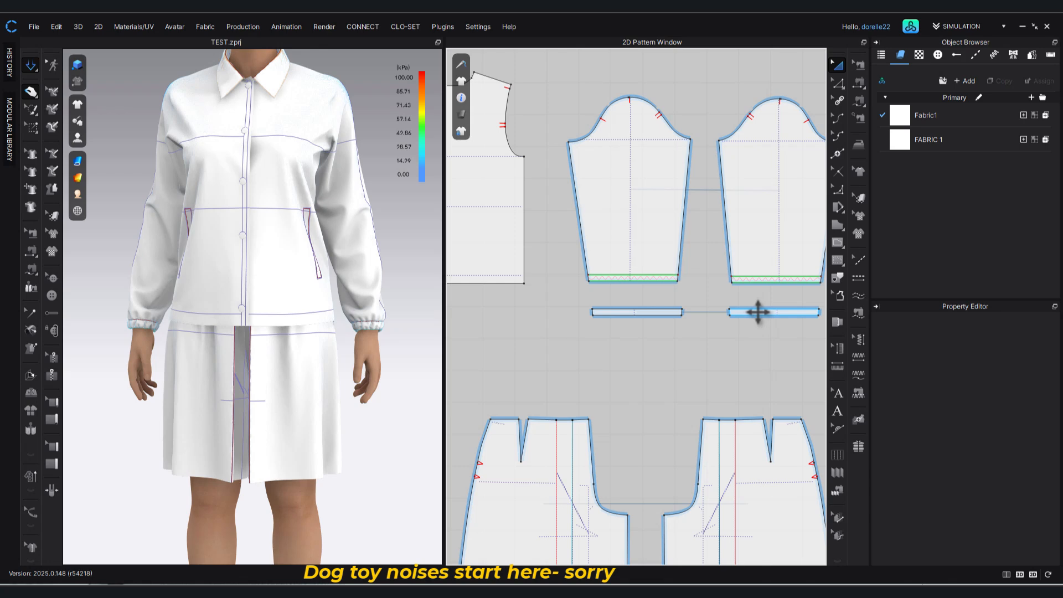
pyautogui.click(758, 311)
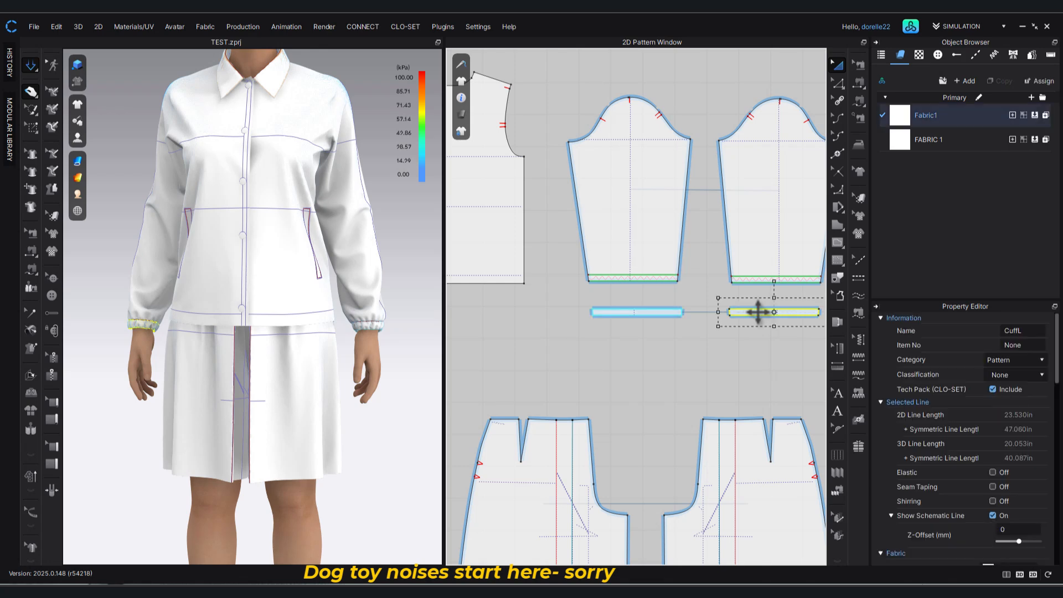
pyautogui.click(669, 347)
pyautogui.click(657, 311)
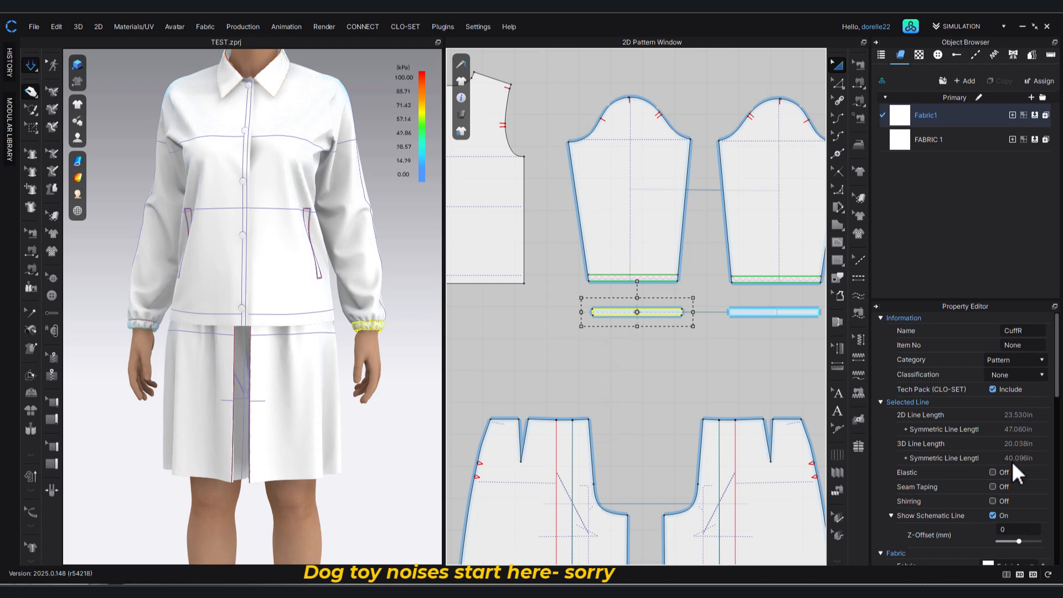
pyautogui.scroll(-3, 1012, 460)
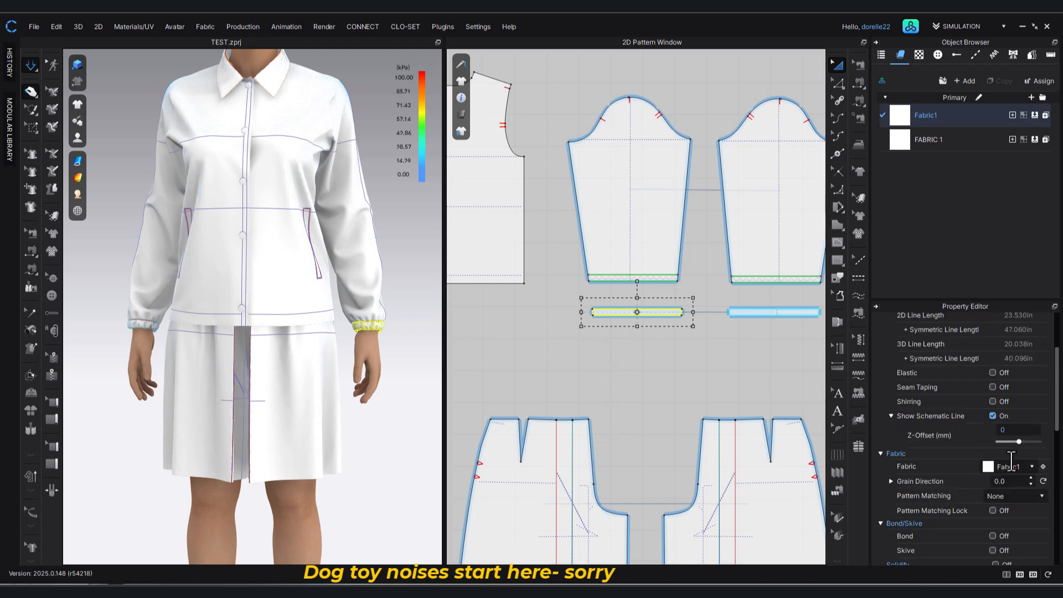
pyautogui.scroll(-2, 1010, 461)
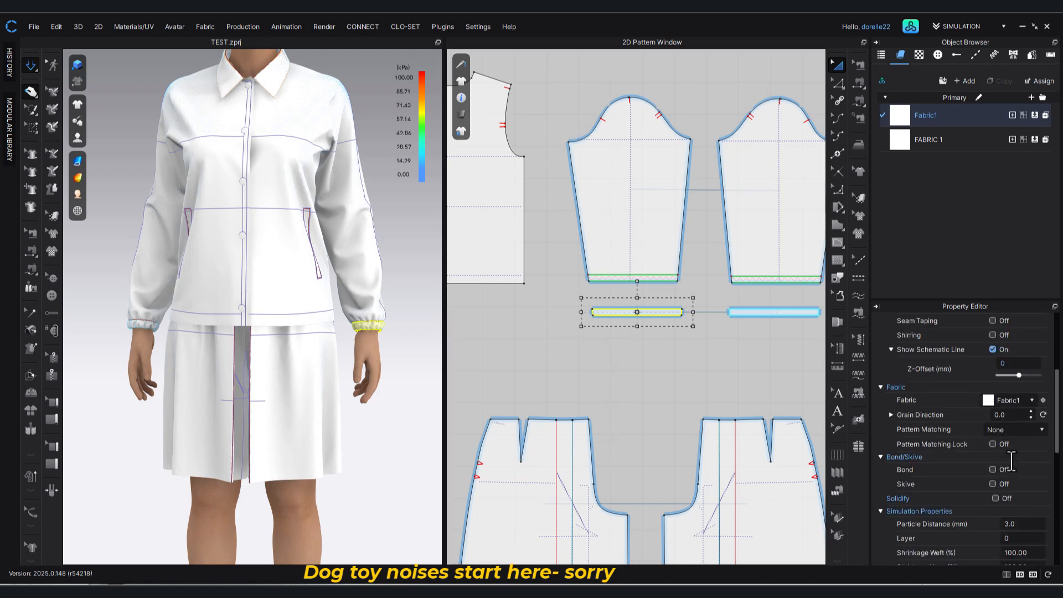
pyautogui.click(1013, 538)
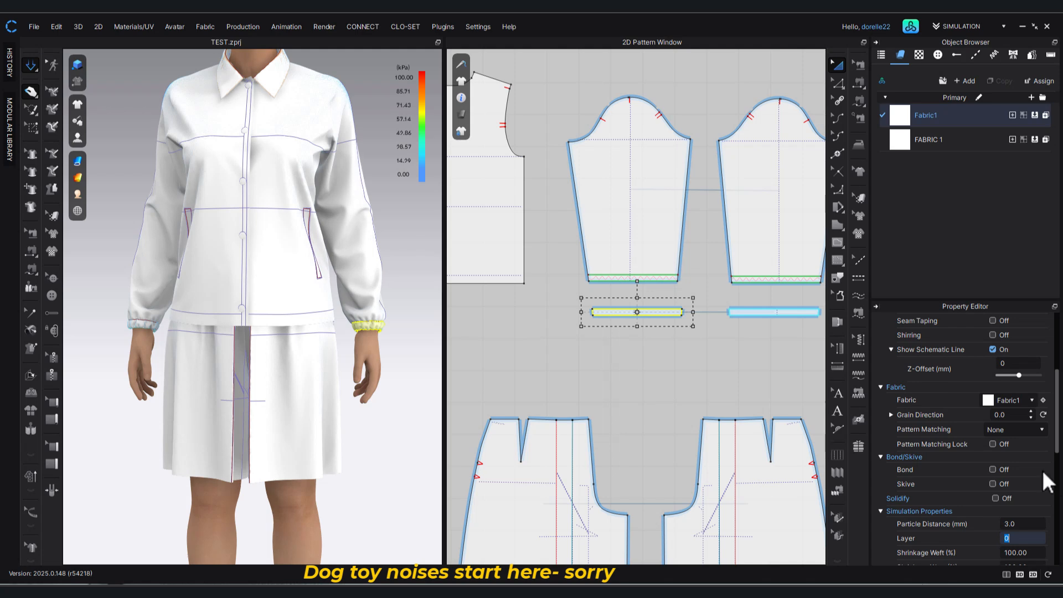
# Set the simulation layer of the sleeve pattern above CuffR to 1 and acknowledge the layer information.
pyautogui.click(379, 292)
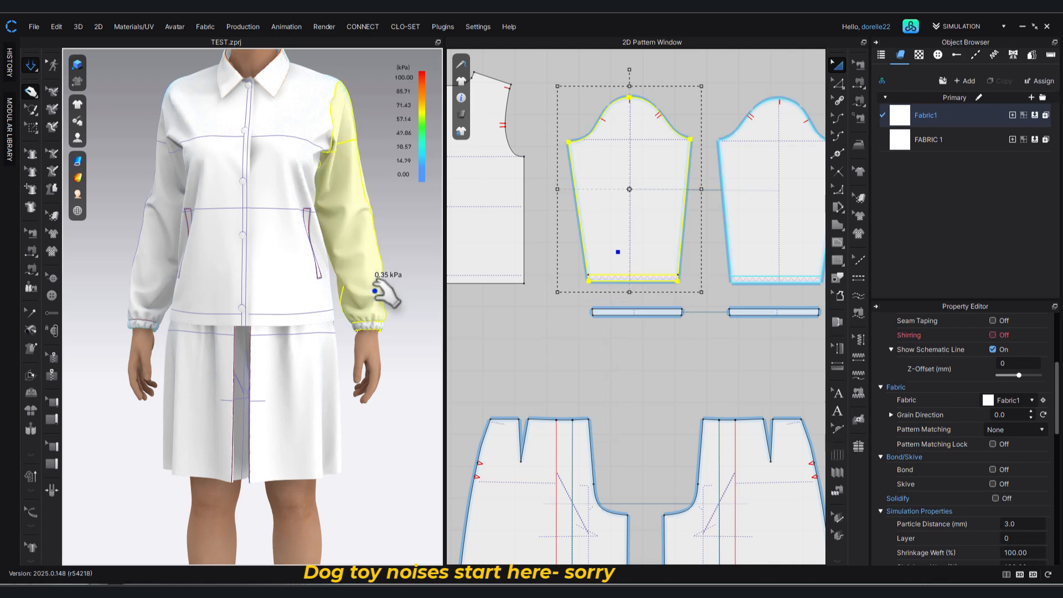
pyautogui.click(1017, 538)
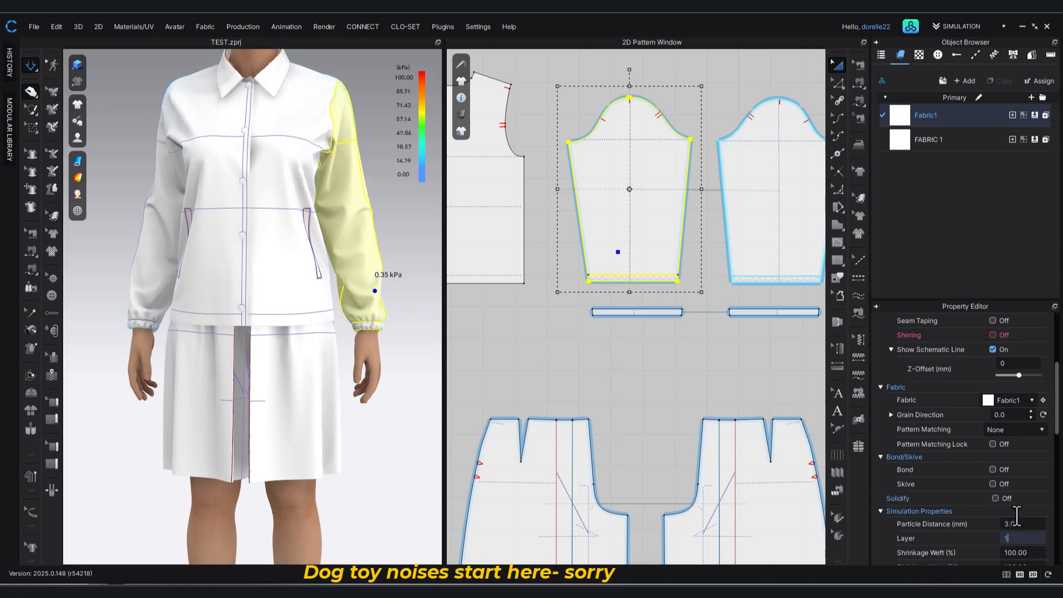
pyautogui.write('1')
pyautogui.press('Return')
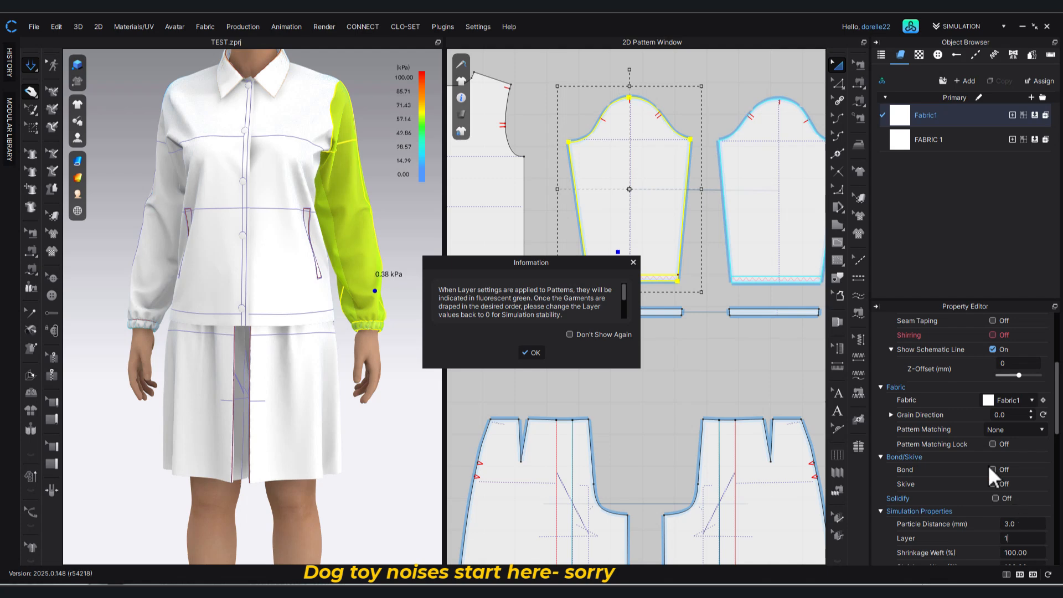
pyautogui.click(533, 352)
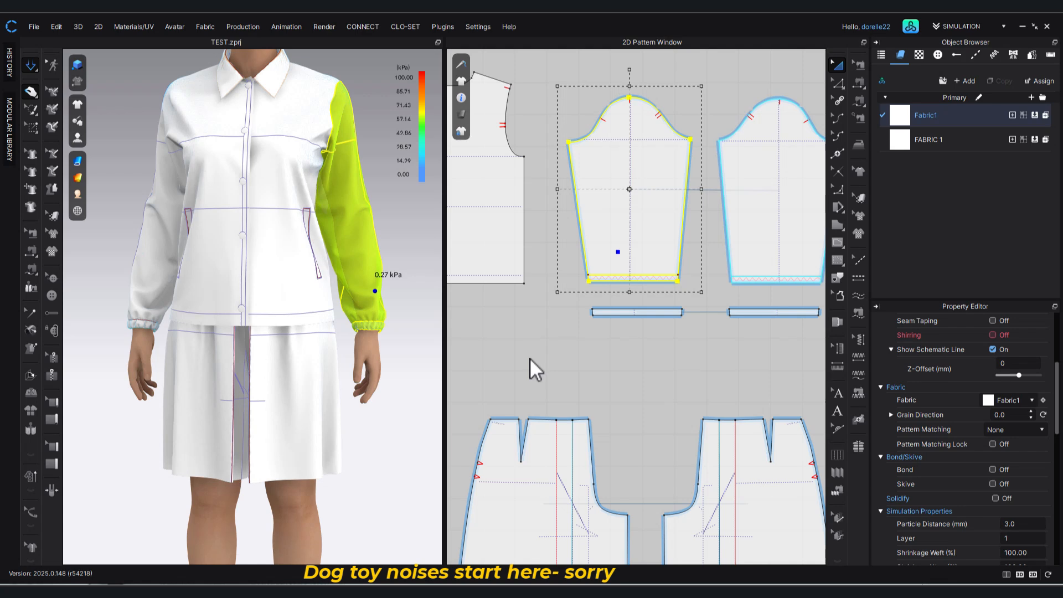
# Restart the simulation so the layered sleeve settles over its cuff, and check the gathered wrist up close.
pyautogui.press('space')
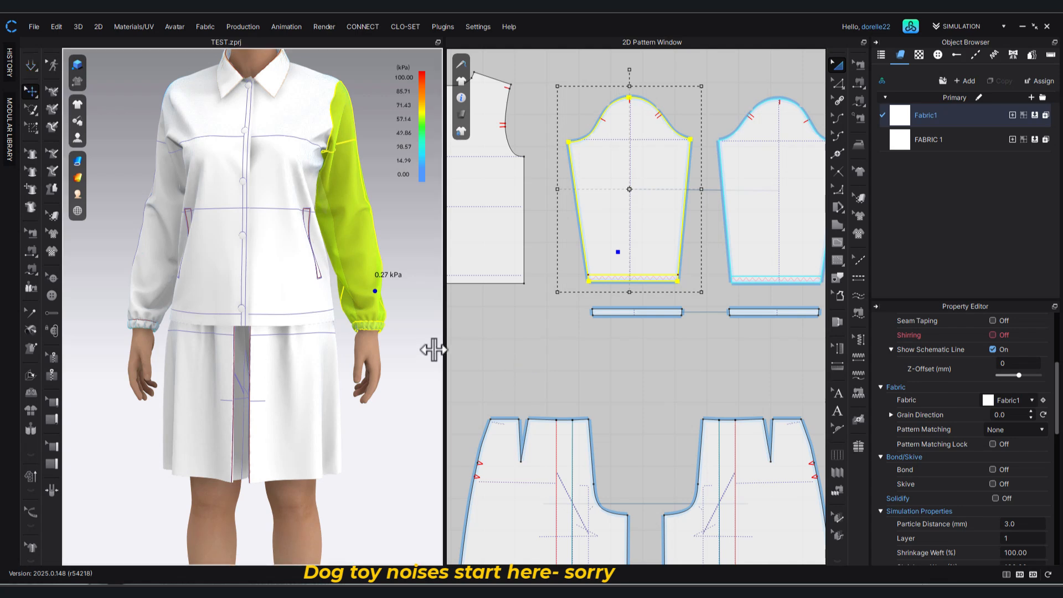
pyautogui.scroll(10, 274, 349)
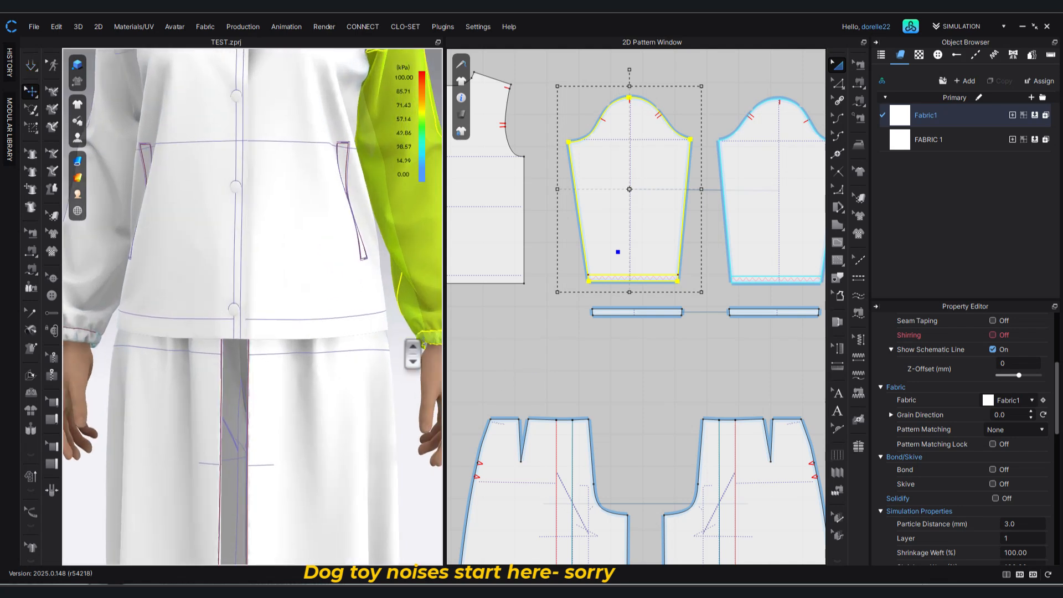
pyautogui.moveTo(266, 364); pyautogui.dragTo(111, 375, button='middle')
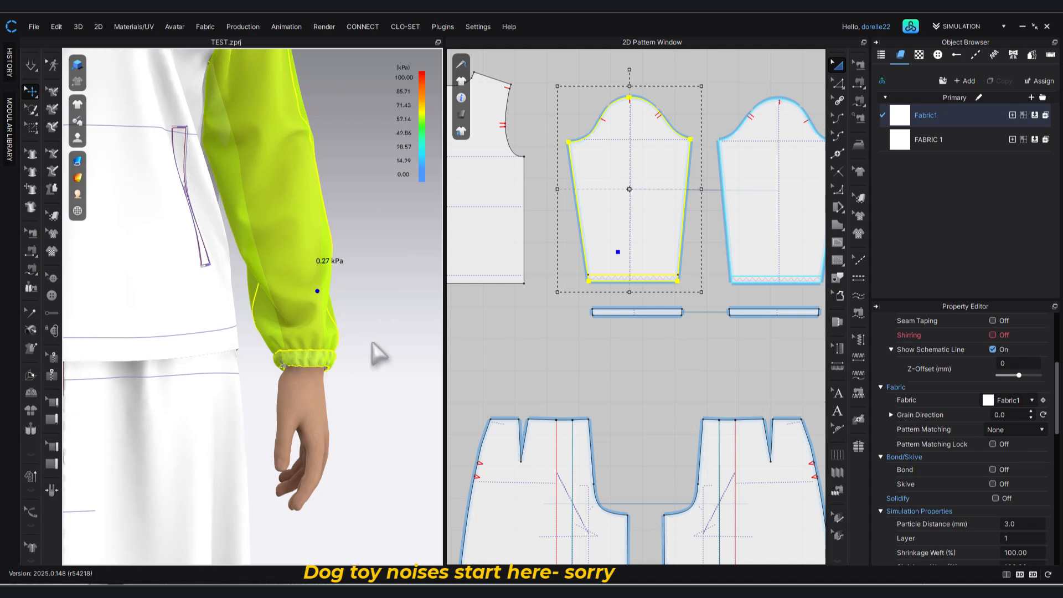
pyautogui.press('space')
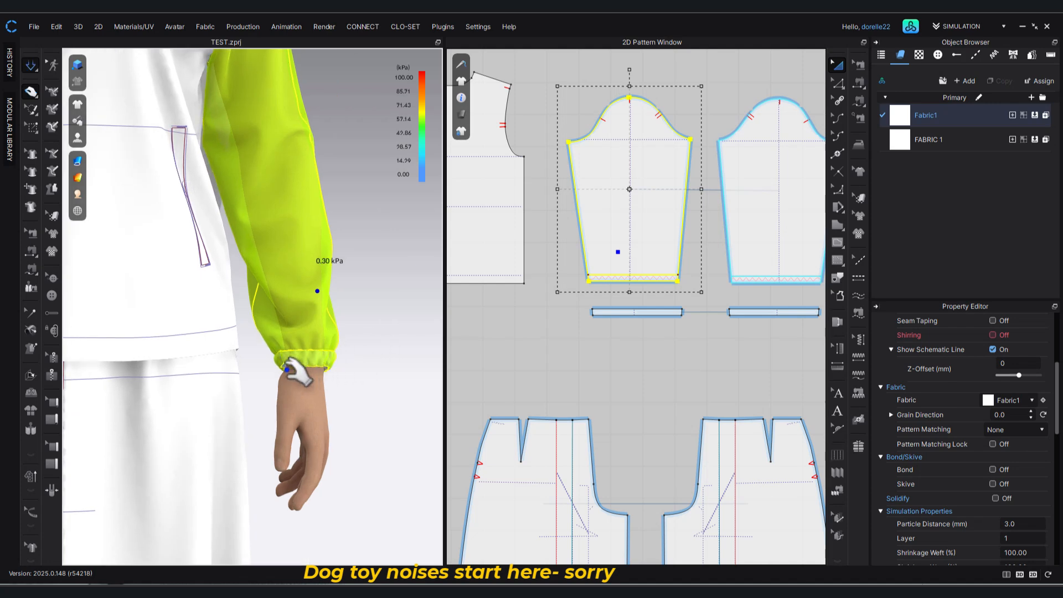
pyautogui.click(404, 350)
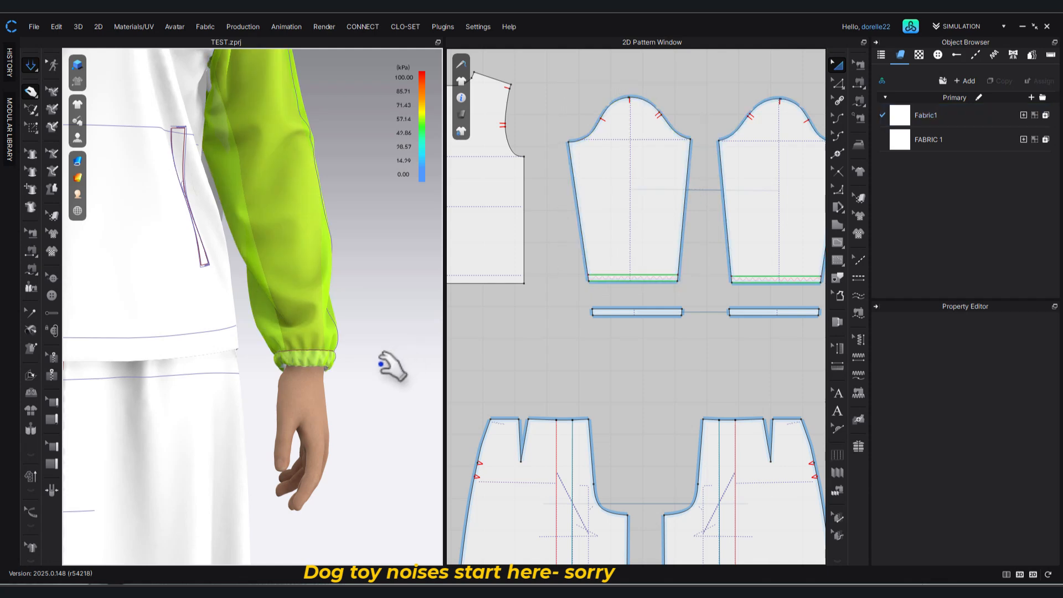
pyautogui.moveTo(360, 378)
pyautogui.mouseDown(button='right')
pyautogui.moveTo(386, 357)
pyautogui.moveTo(354, 368)
pyautogui.mouseUp(button='right')
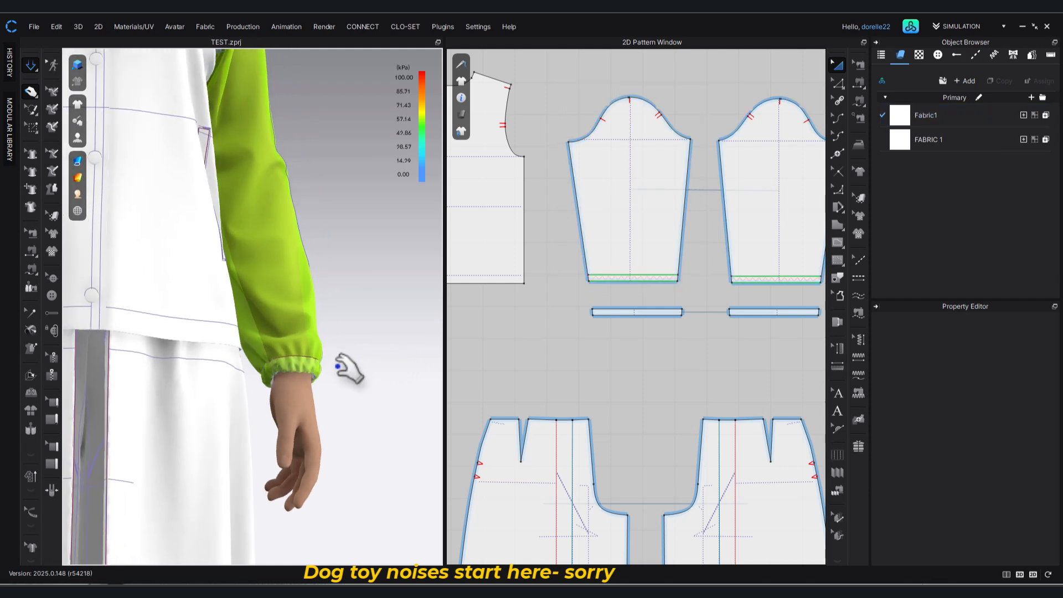
pyautogui.scroll(4, 348, 376)
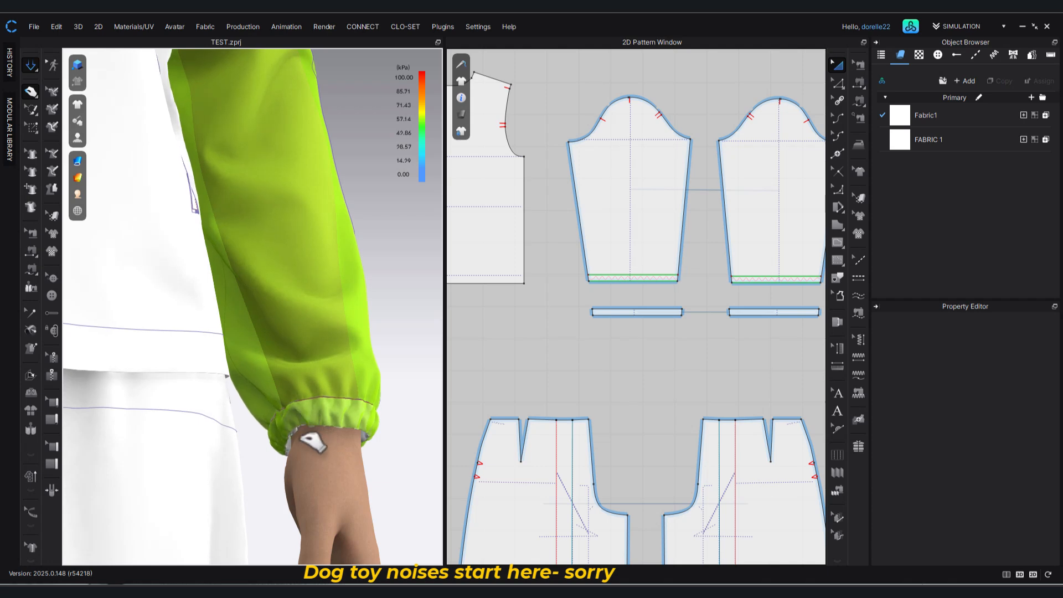
pyautogui.click(307, 437)
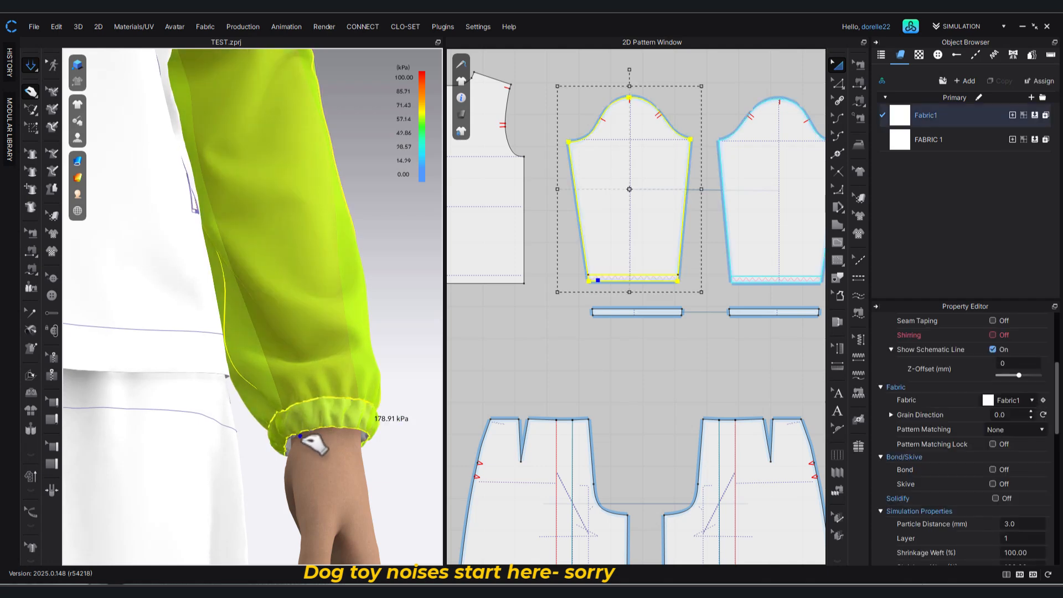
pyautogui.click(410, 366)
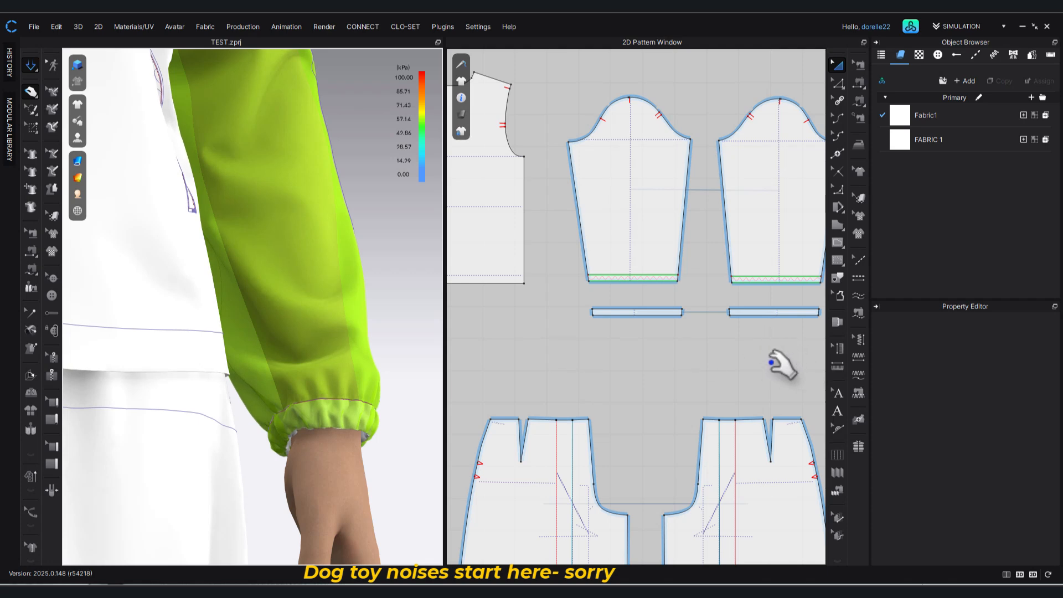
# Set the simulation layer of the green layered sleeve pattern to 0.
pyautogui.click(379, 353)
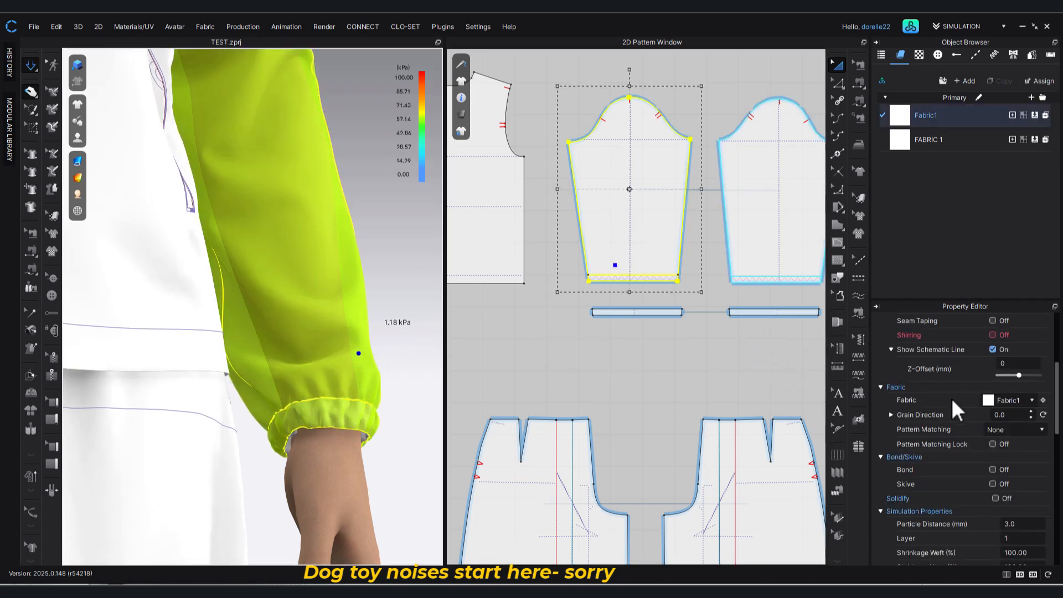
pyautogui.doubleClick(1019, 538)
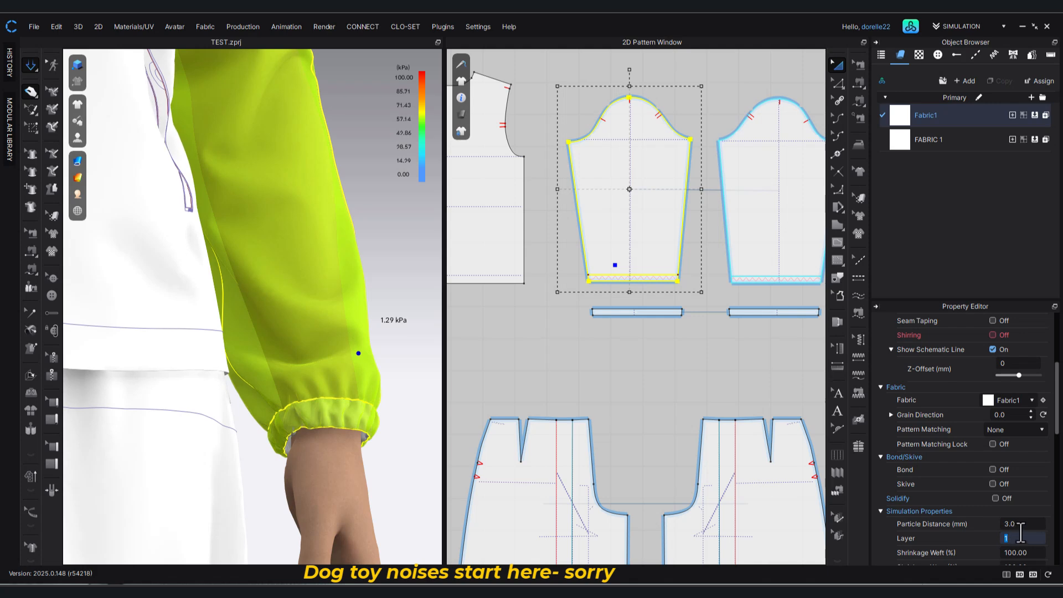
pyautogui.write('0')
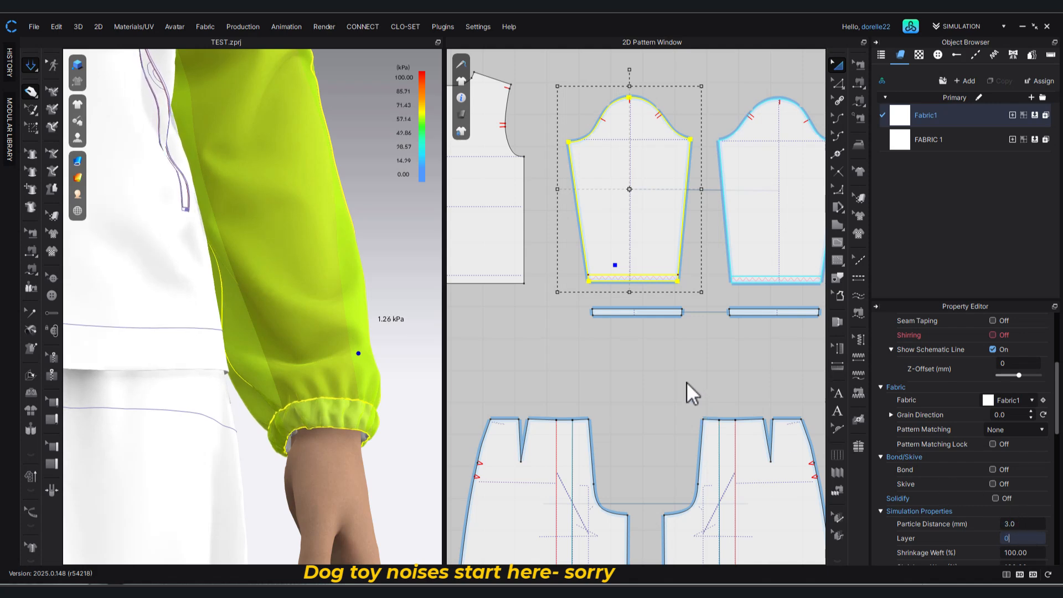
pyautogui.click(687, 381)
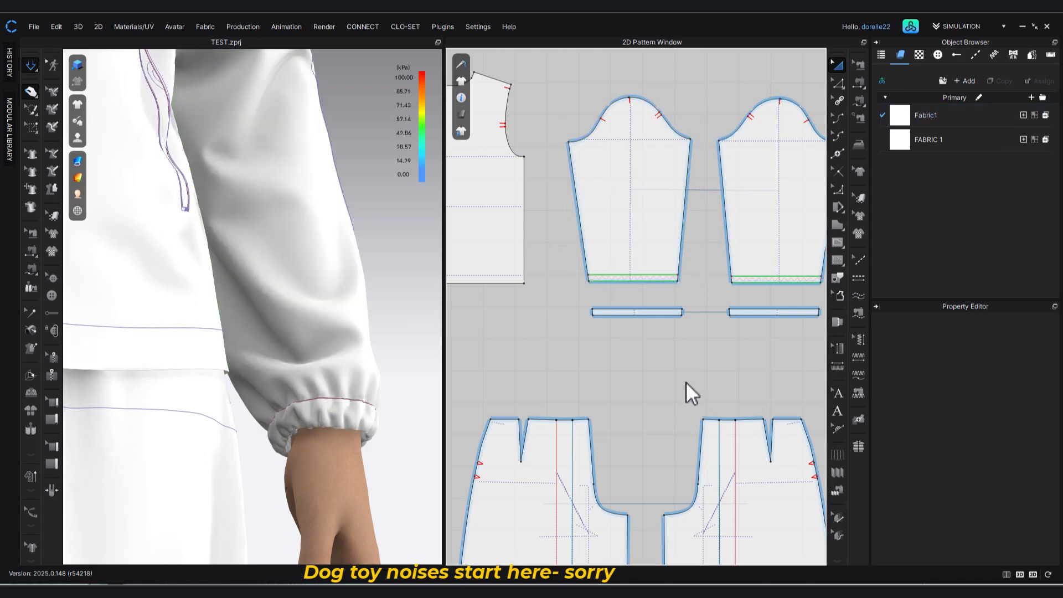
# Examine the CuffR pattern and the puckering zigzag along the lower end of the sleeve above it.
pyautogui.click(669, 313)
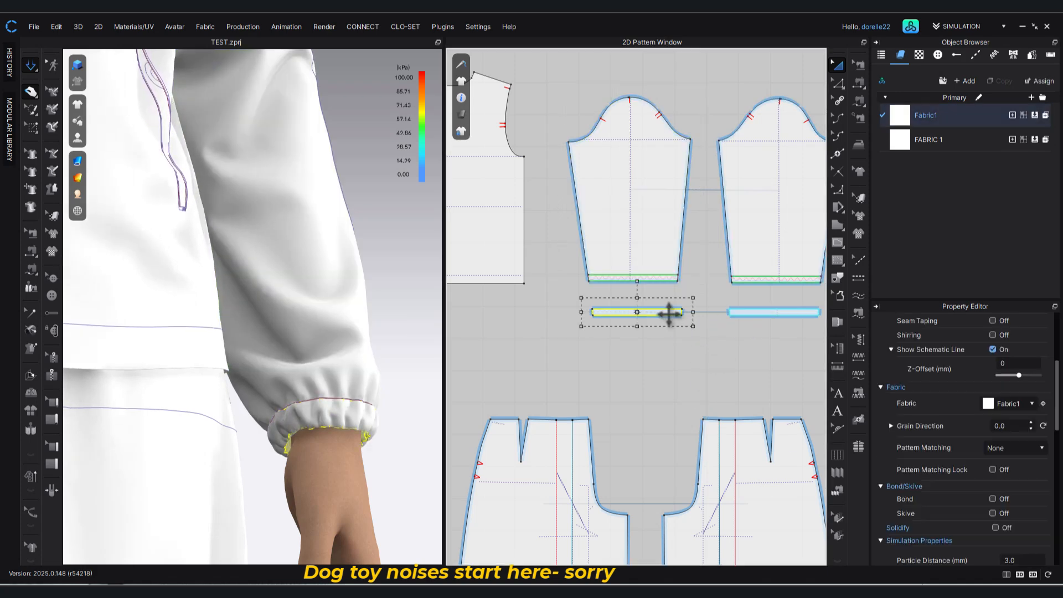
pyautogui.click(660, 354)
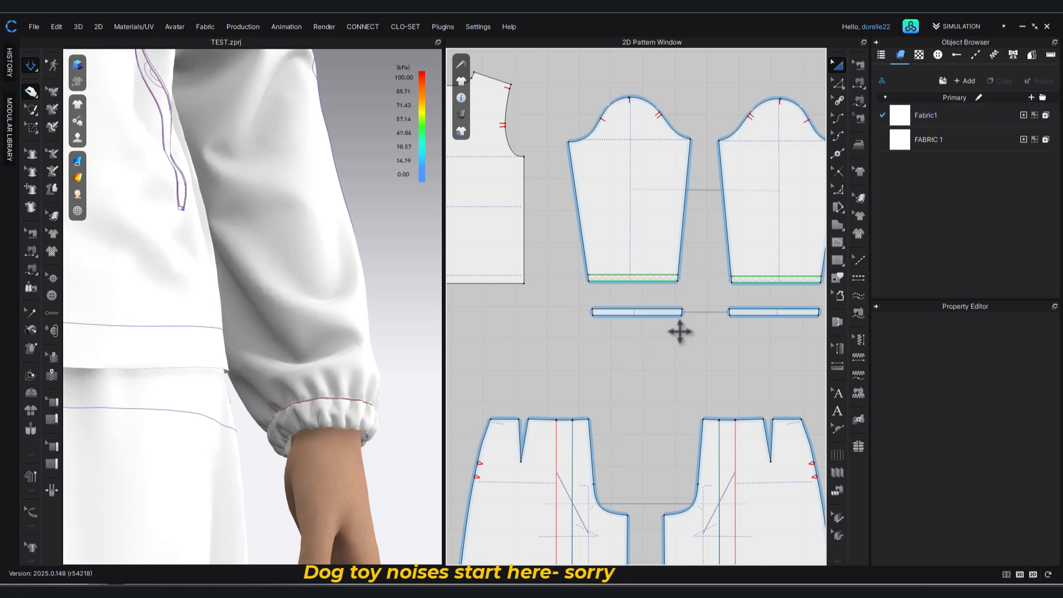
pyautogui.scroll(5, 680, 244)
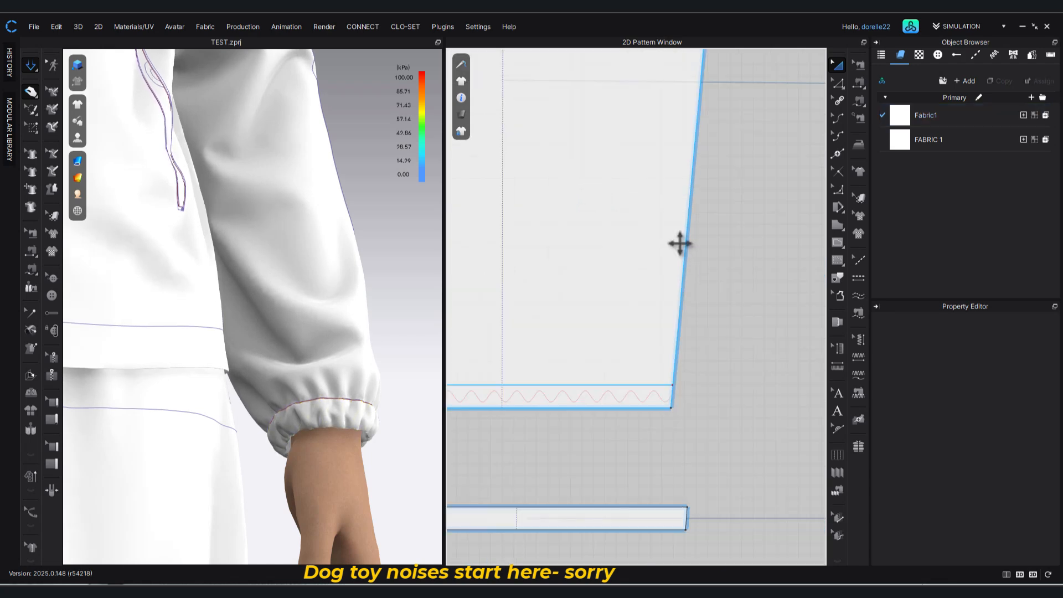
pyautogui.click(859, 341)
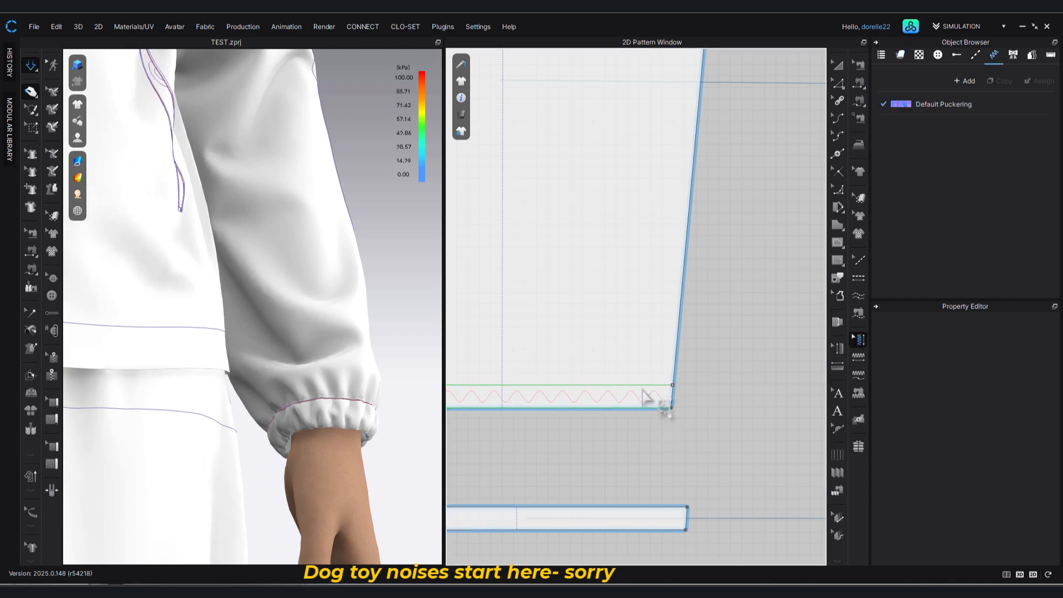
pyautogui.scroll(-2, 718, 397)
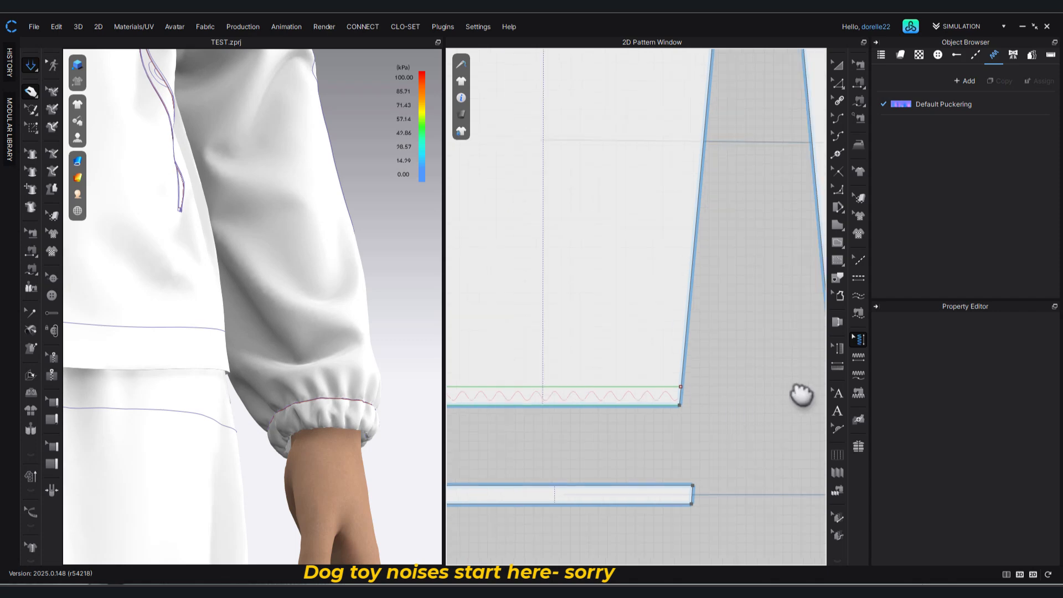
pyautogui.moveTo(727, 408); pyautogui.dragTo(801, 397, button='middle')
pyautogui.scroll(-1, 702, 378)
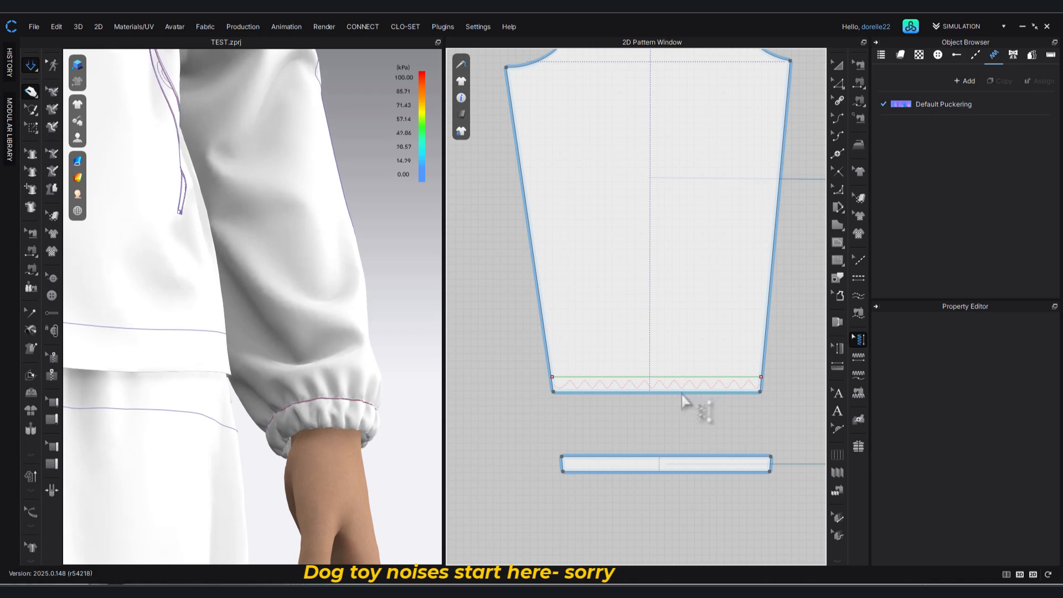
pyautogui.moveTo(525, 363); pyautogui.dragTo(759, 406)
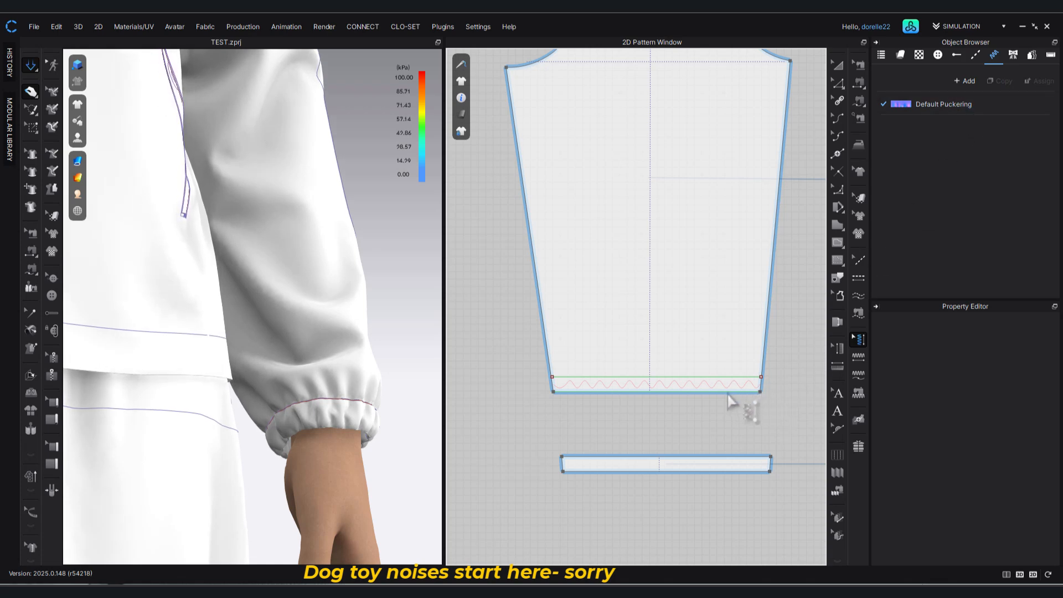
# Apply segment puckering to the sleeve pattern's bottom edge with a 1 in offset, and restart the simulation.
pyautogui.click(858, 356)
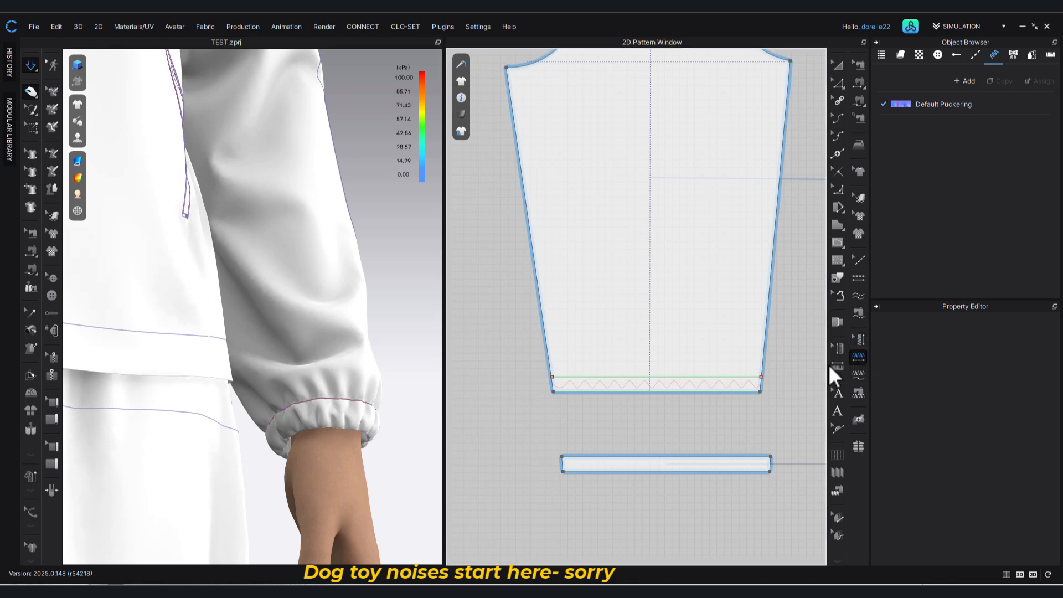
pyautogui.click(722, 393)
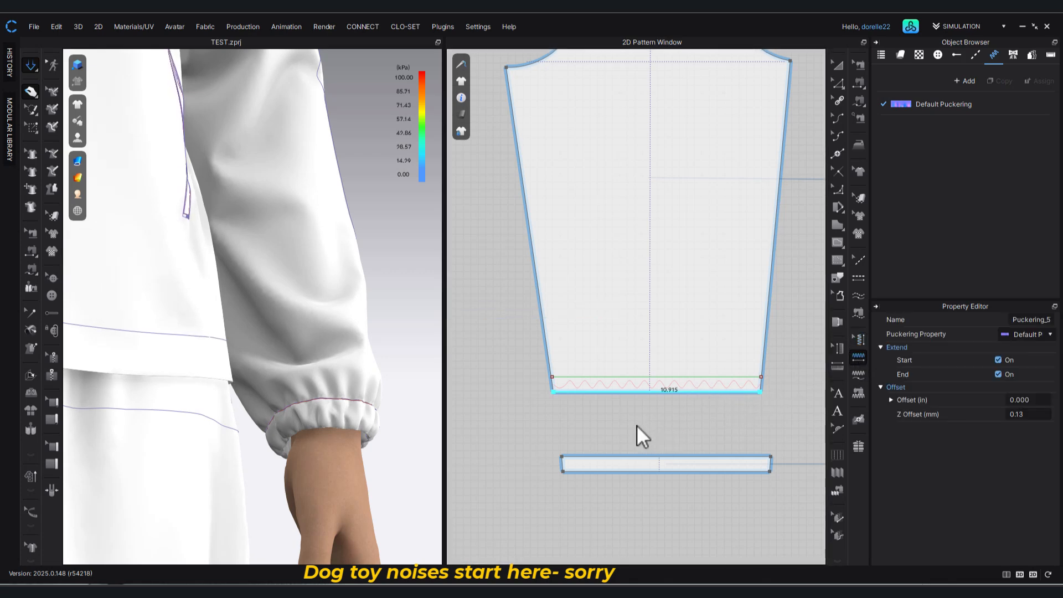
pyautogui.click(1033, 401)
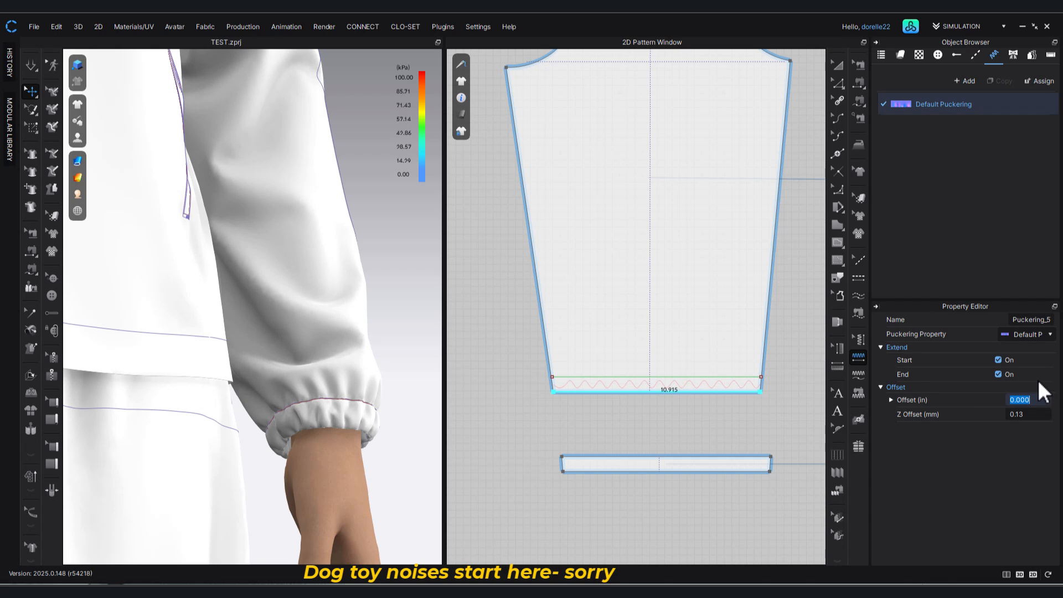
pyautogui.write('1')
pyautogui.press('Return')
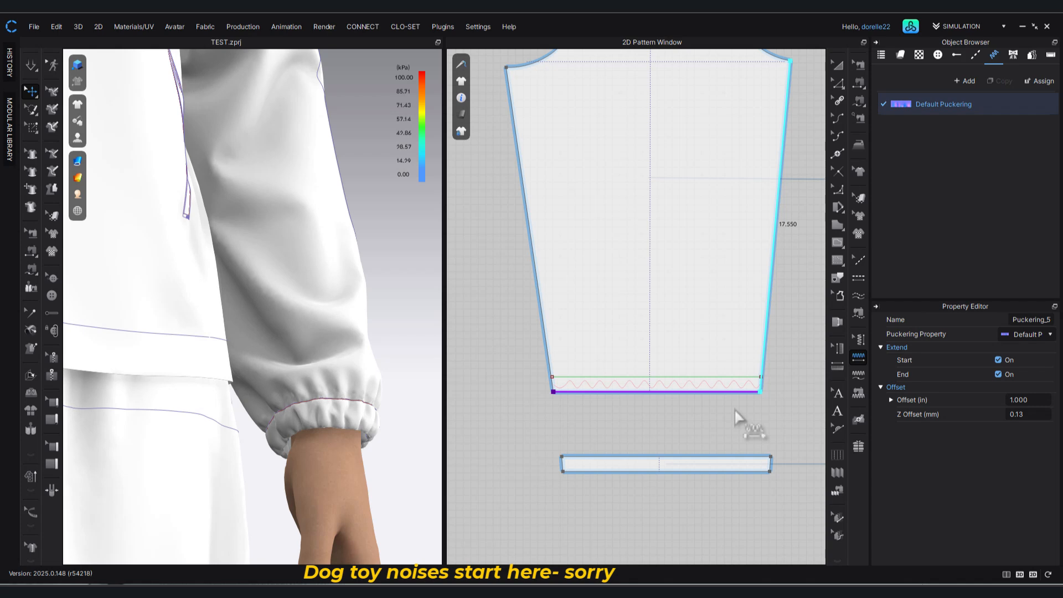
pyautogui.press('space')
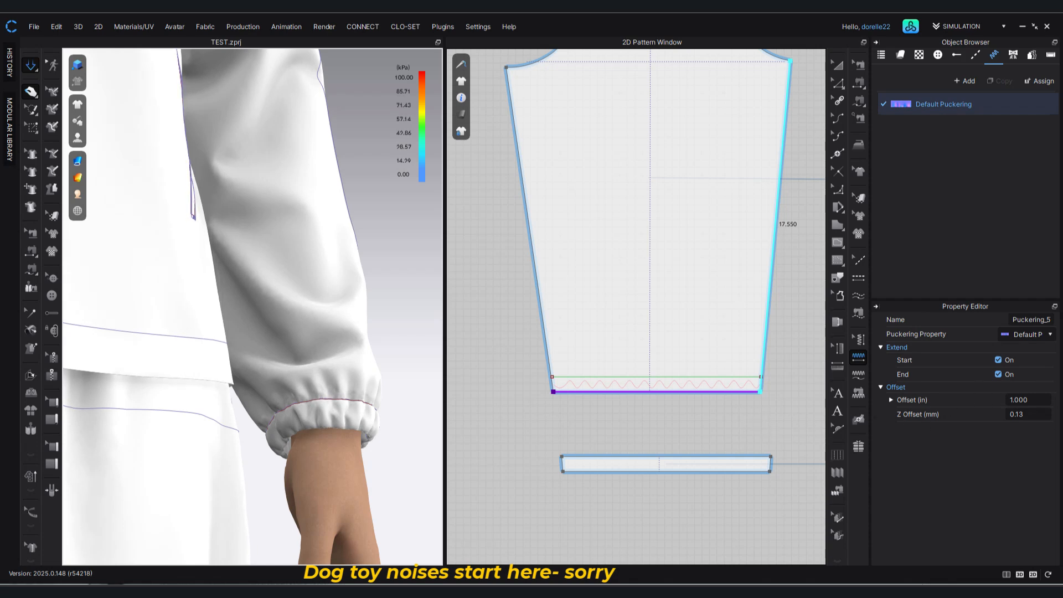
# Set the Z offset of the bottom-edge puckering to 5 mm, and check the gathered cuffs on both arms.
pyautogui.click(1041, 416)
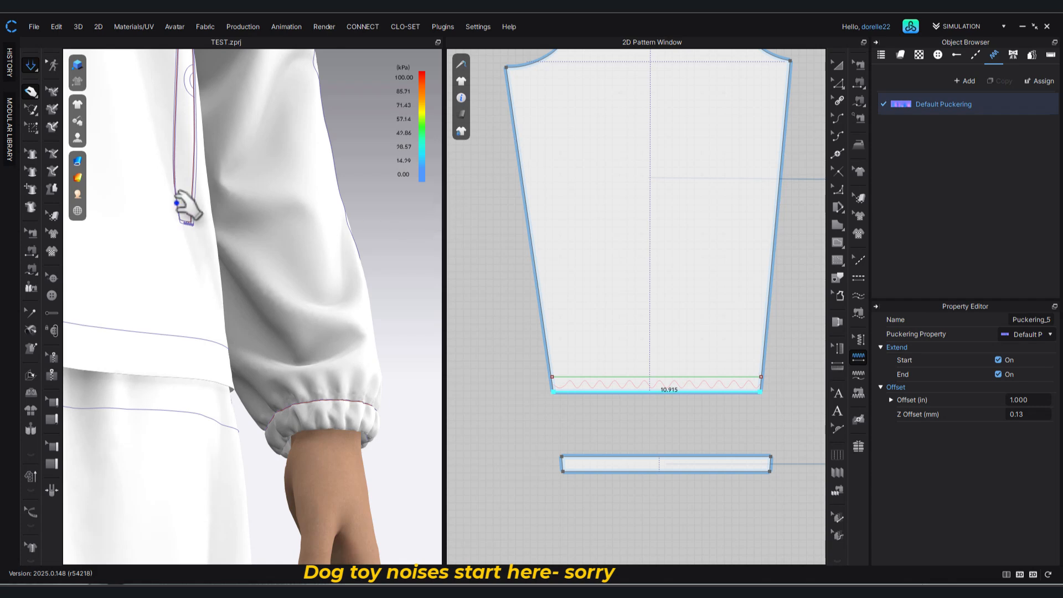
pyautogui.click(1032, 414)
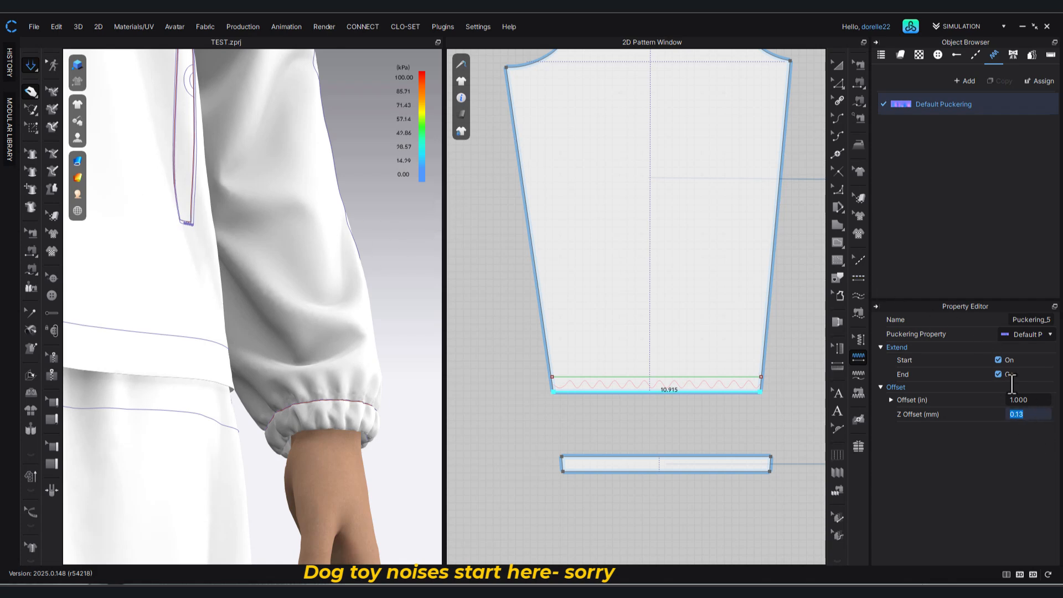
pyautogui.press('Return')
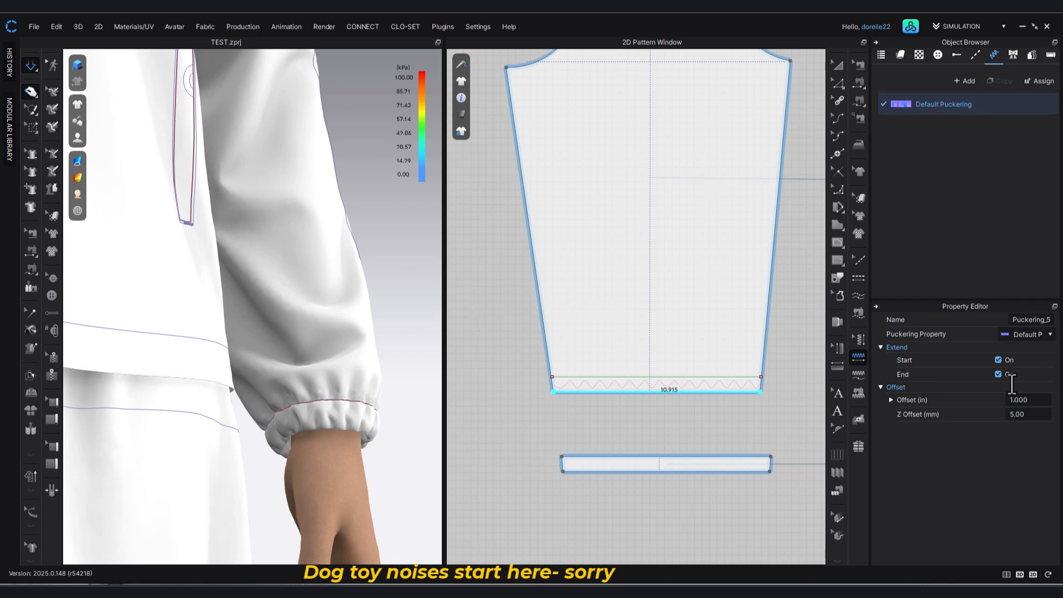
pyautogui.press('w')
pyautogui.press('q')
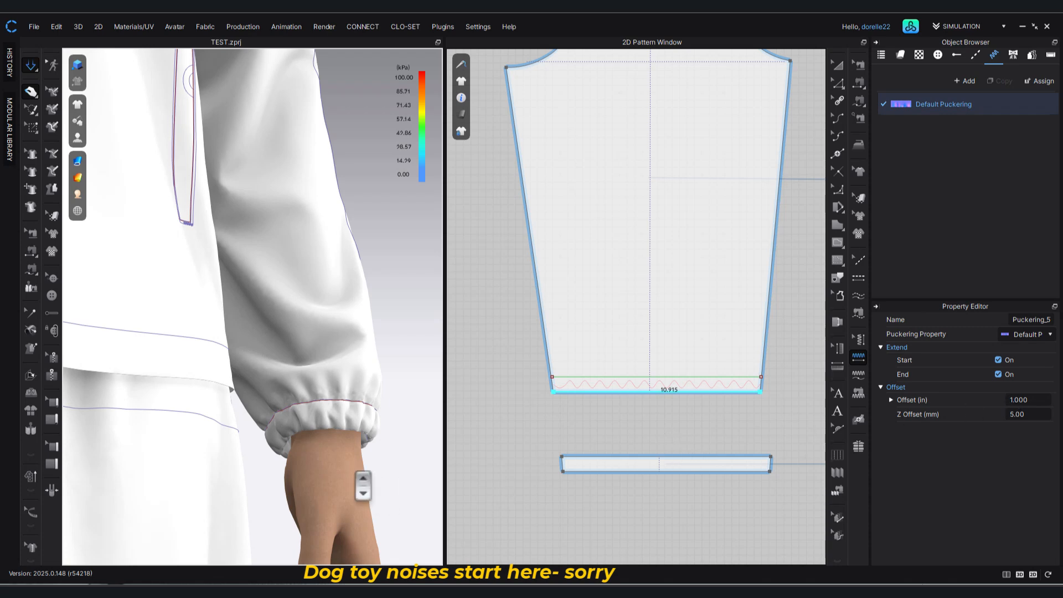
pyautogui.scroll(-3, 320, 408)
pyautogui.scroll(-1, 318, 408)
pyautogui.moveTo(318, 408); pyautogui.dragTo(797, 441, button='middle')
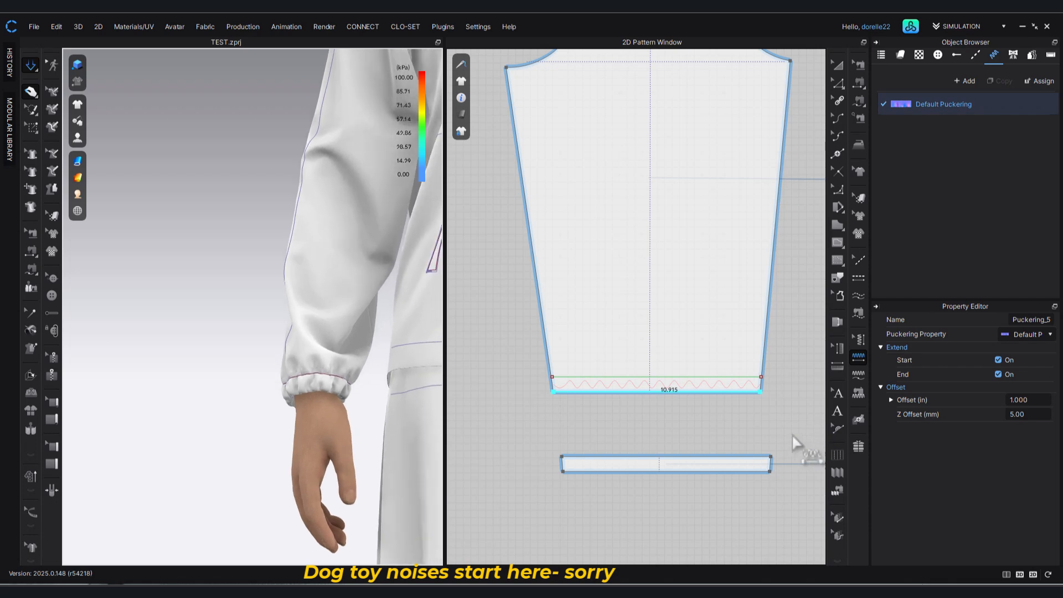
pyautogui.moveTo(400, 387); pyautogui.dragTo(445, 390, button='right')
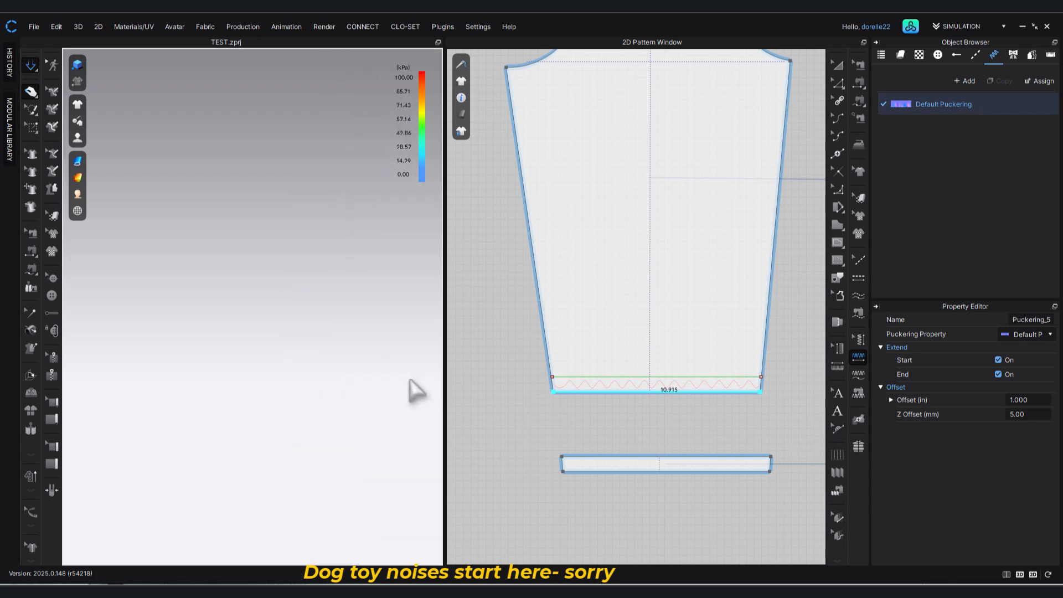
pyautogui.moveTo(411, 382); pyautogui.dragTo(158, 414, button='middle')
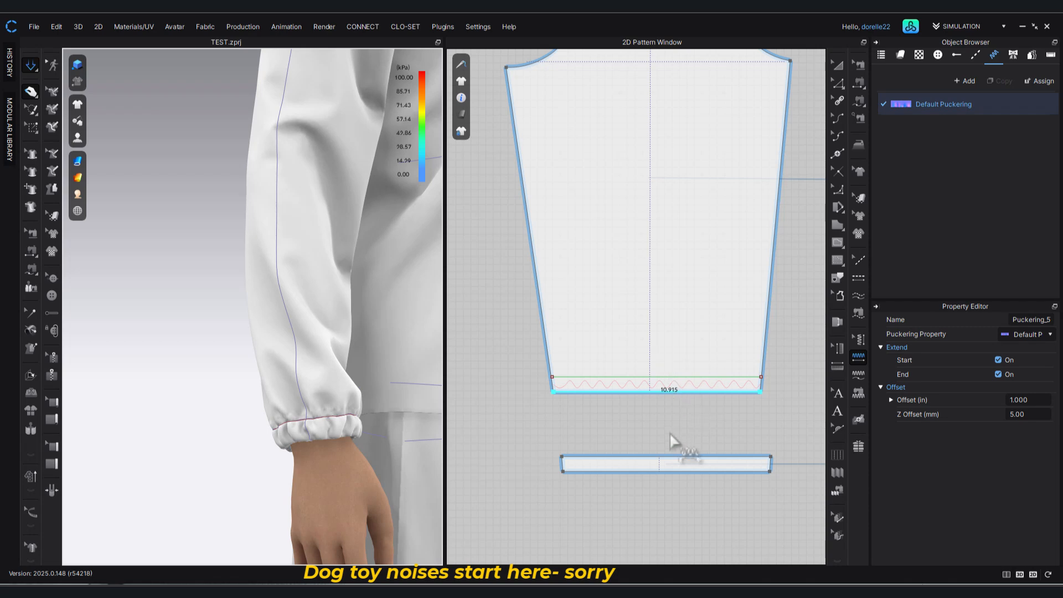
# Keep Default Puckering as the bottom-edge puckering's property and set its offset to 2 in.
pyautogui.click(1050, 335)
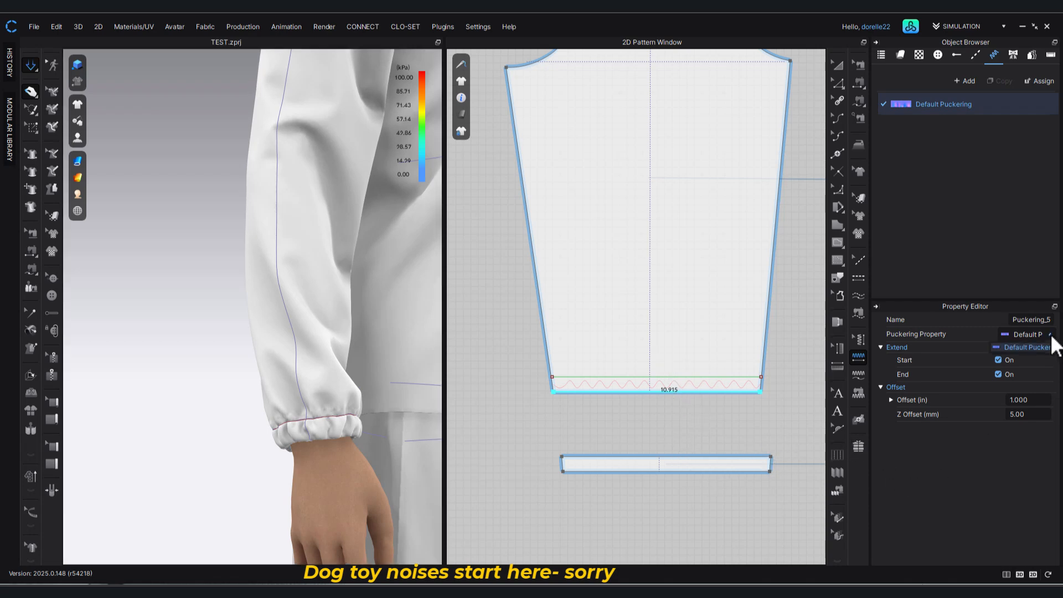
pyautogui.click(1051, 349)
pyautogui.doubleClick(1044, 319)
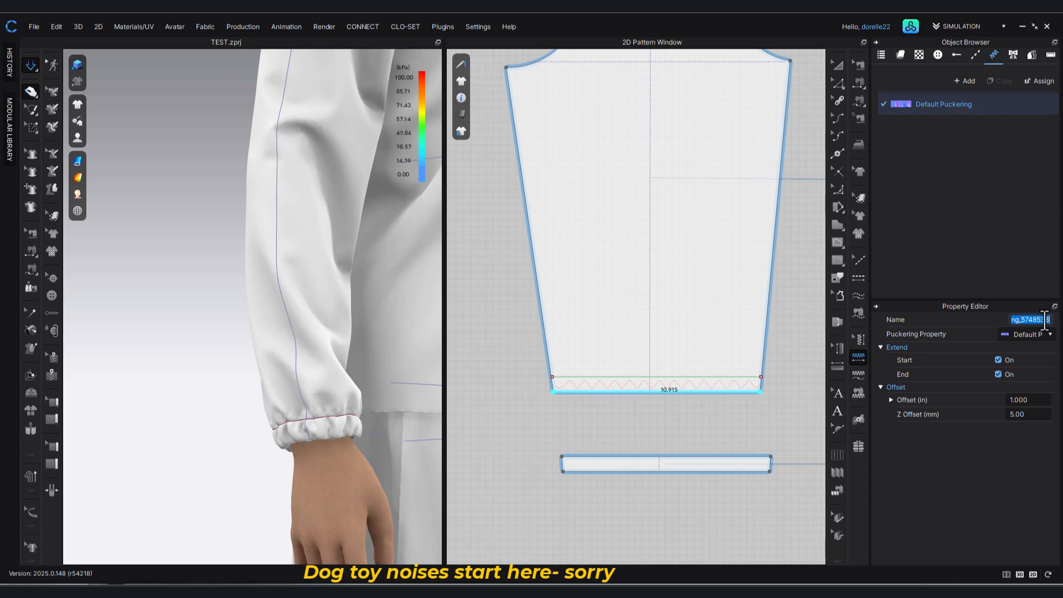
pyautogui.click(999, 489)
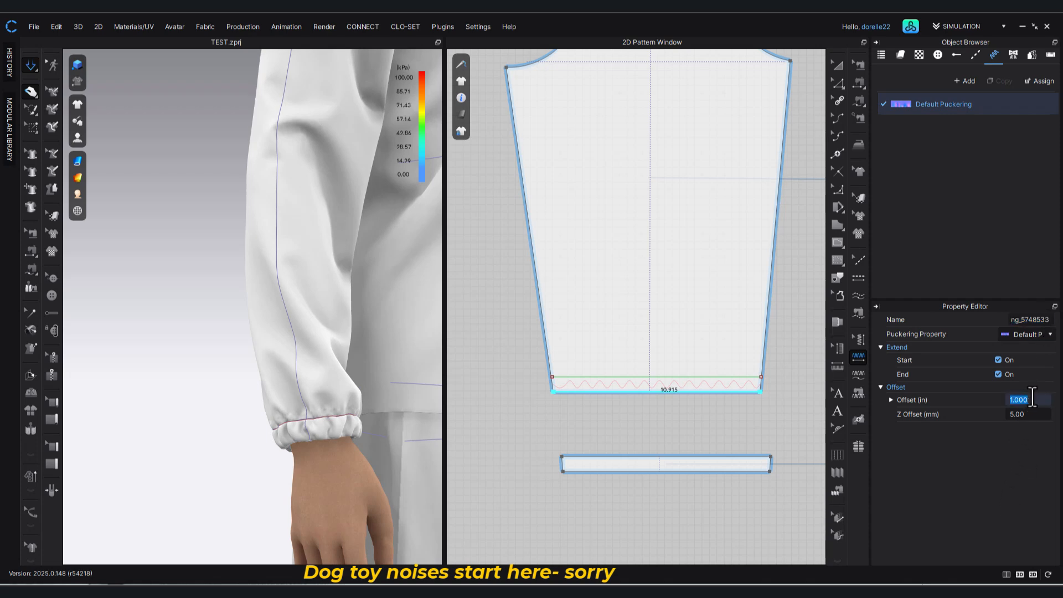
pyautogui.write('2')
pyautogui.press('Return')
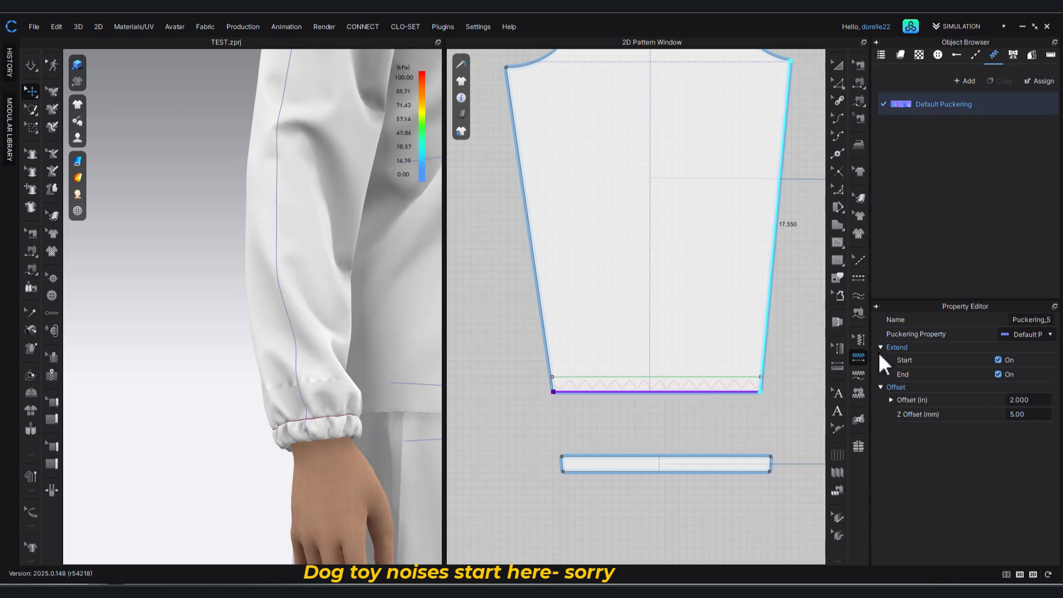
# Apply segment puckering to the internal line just above the sleeve's bottom edge, and restart the simulation.
pyautogui.click(858, 356)
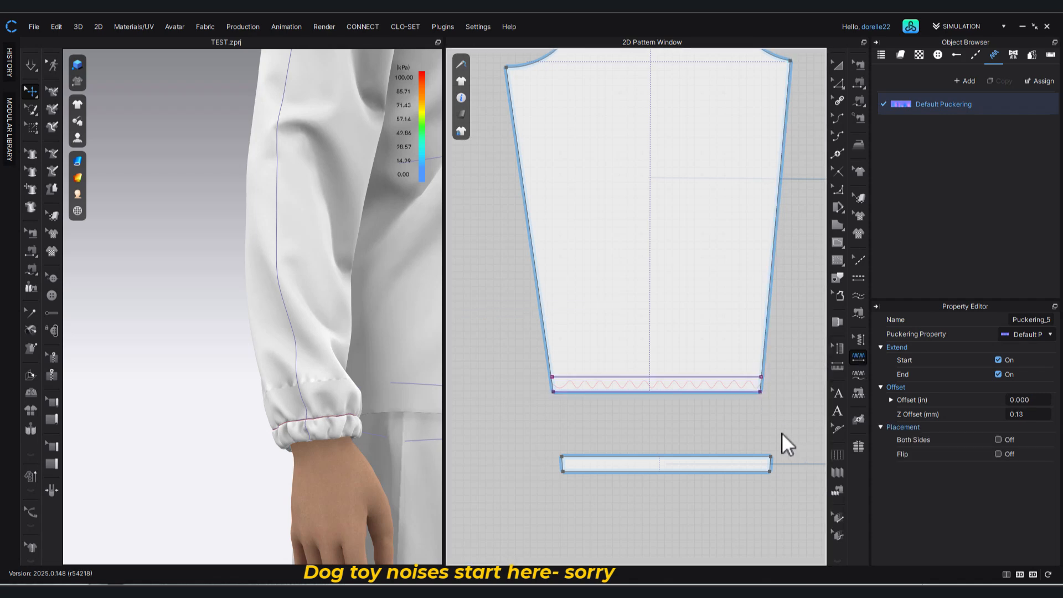
pyautogui.press('space')
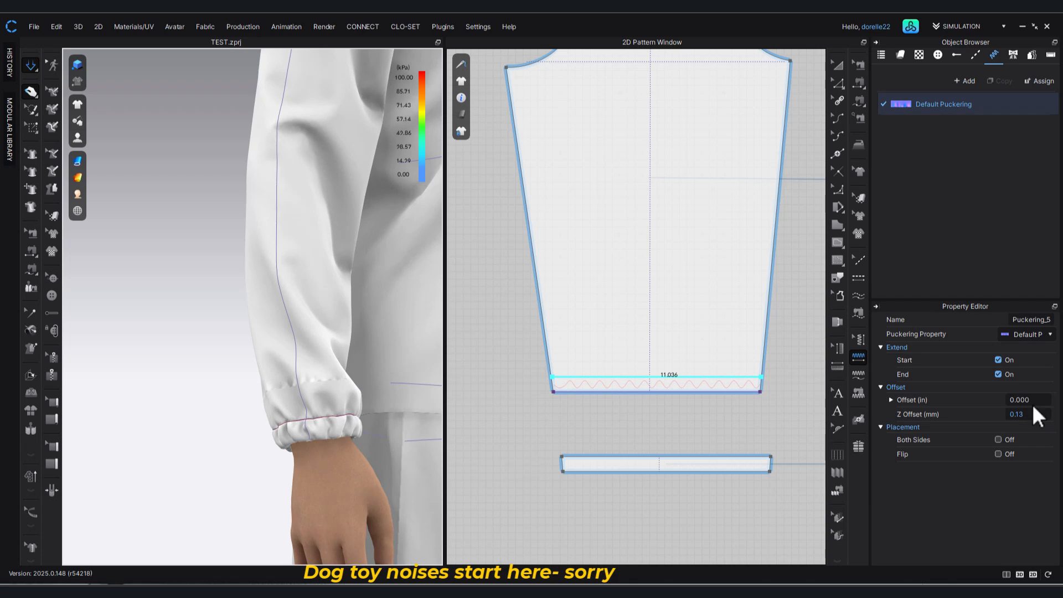
pyautogui.click(1032, 400)
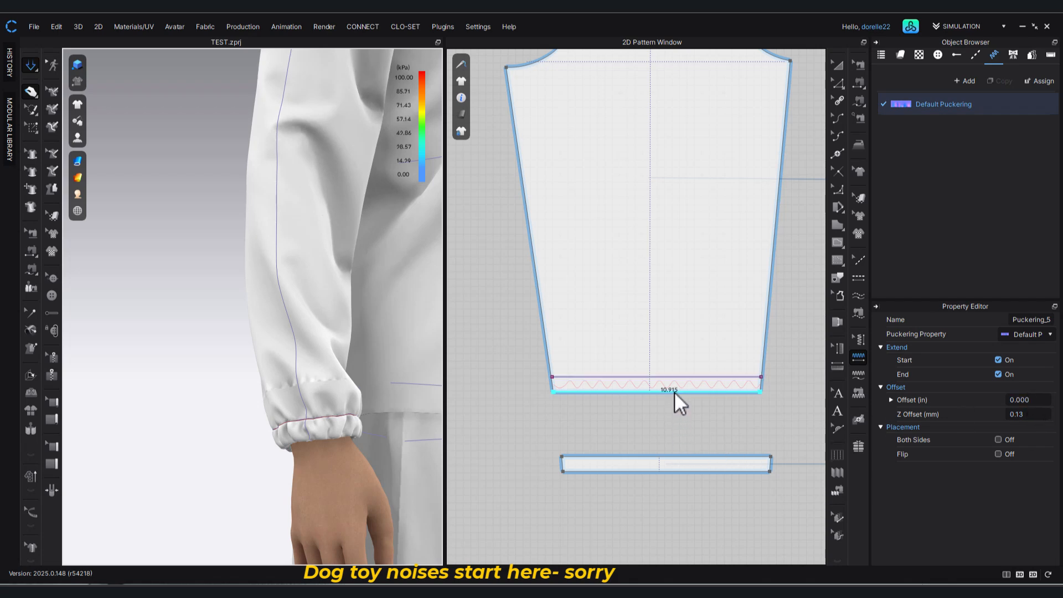
# Select the puckering on the sleeve's bottom edge for editing and set its offset to 0.25 in.
pyautogui.click(857, 338)
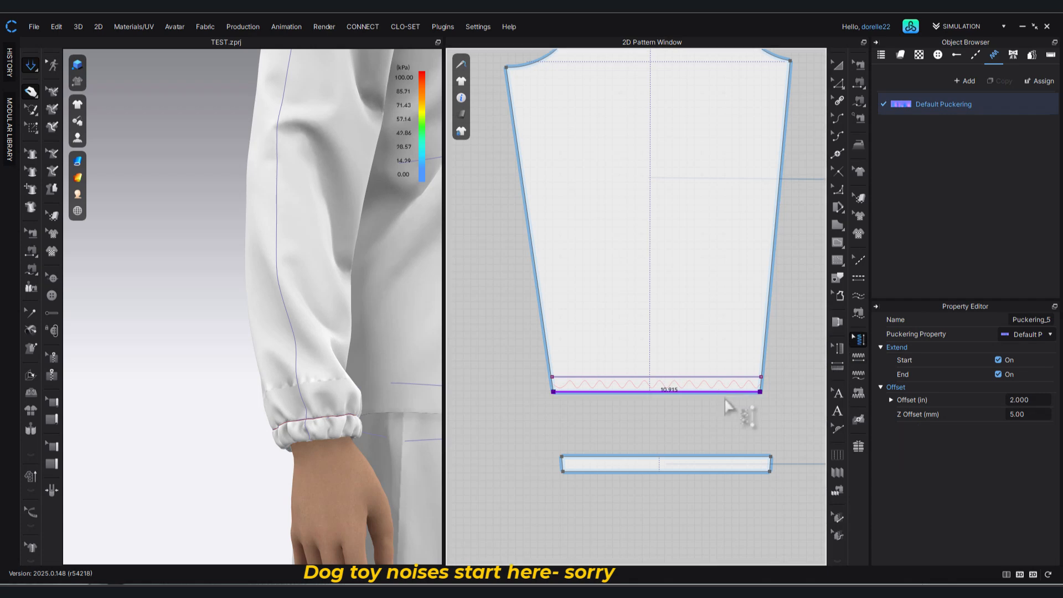
pyautogui.click(1037, 399)
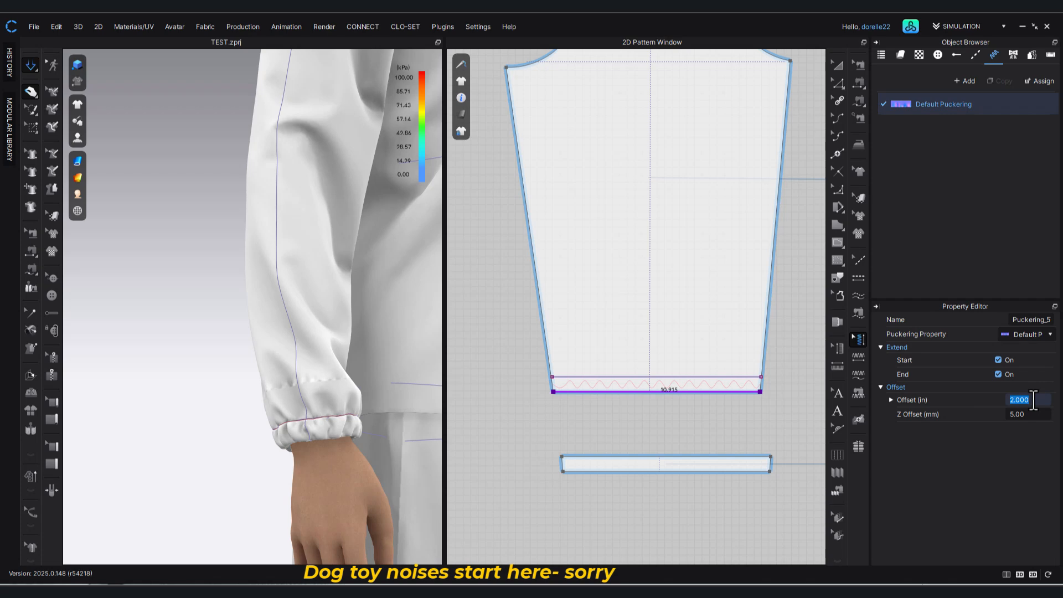
pyautogui.write('.25')
pyautogui.press('Return')
pyautogui.press('q')
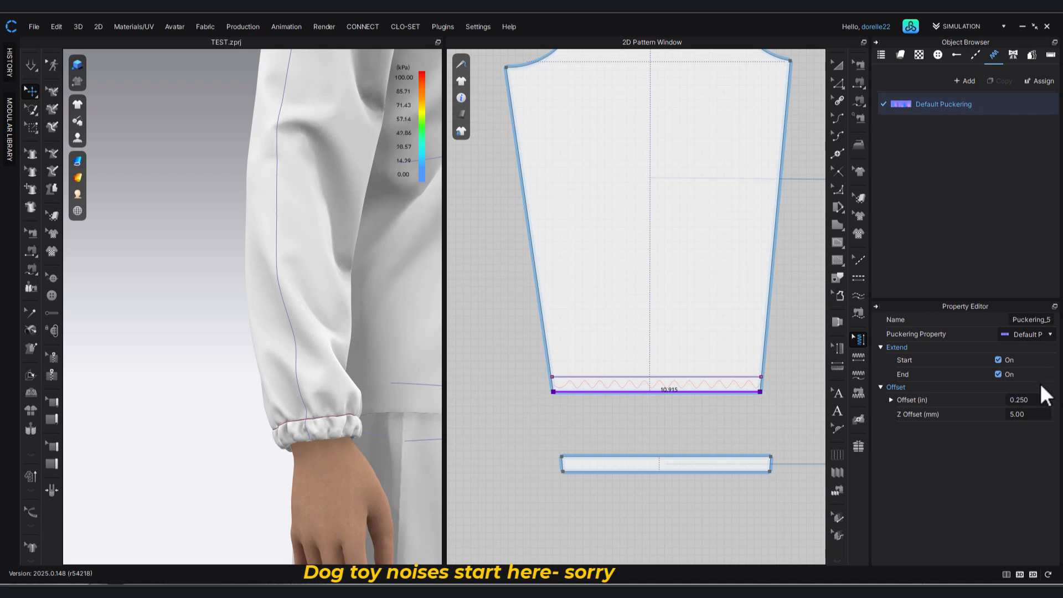
# Set the bottom-edge puckering's Z offset to 0.13 mm, and check the cuff in the running simulation.
pyautogui.click(1037, 414)
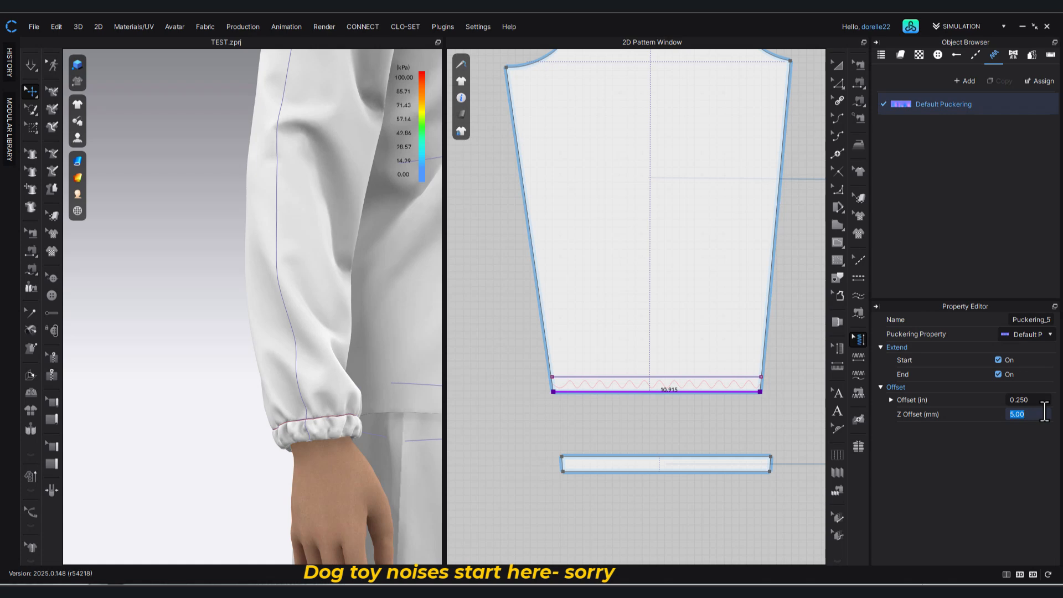
pyautogui.write('.13')
pyautogui.press('Return')
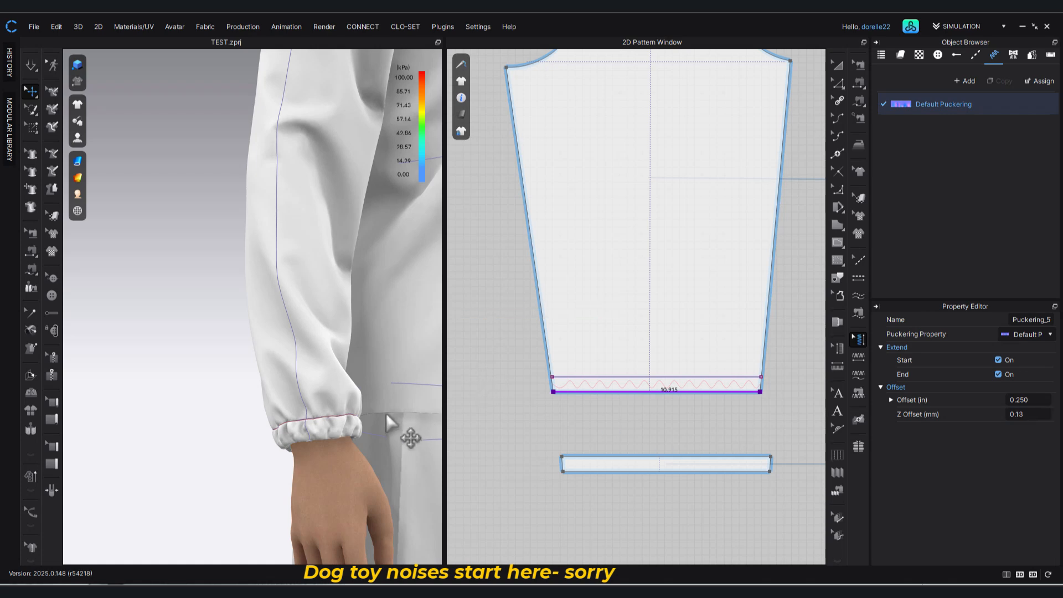
pyautogui.press('space')
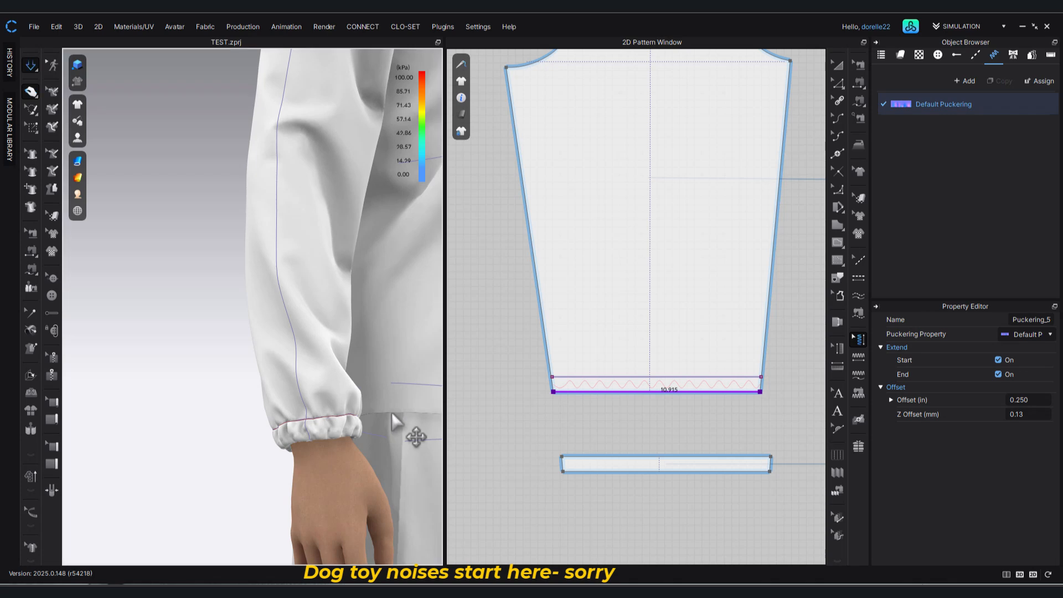
pyautogui.click(324, 437)
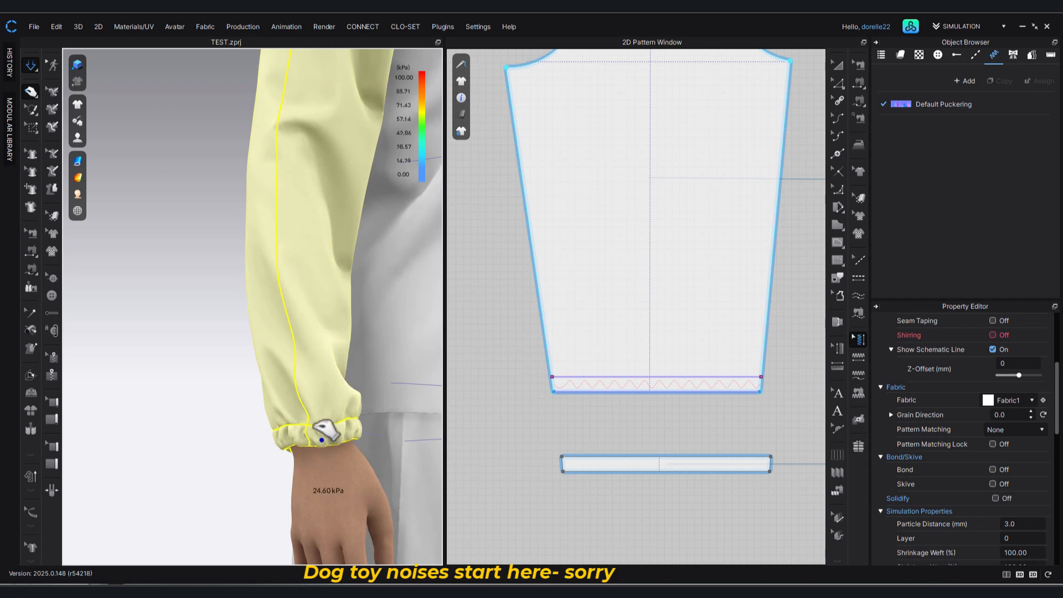
pyautogui.scroll(-3, 340, 443)
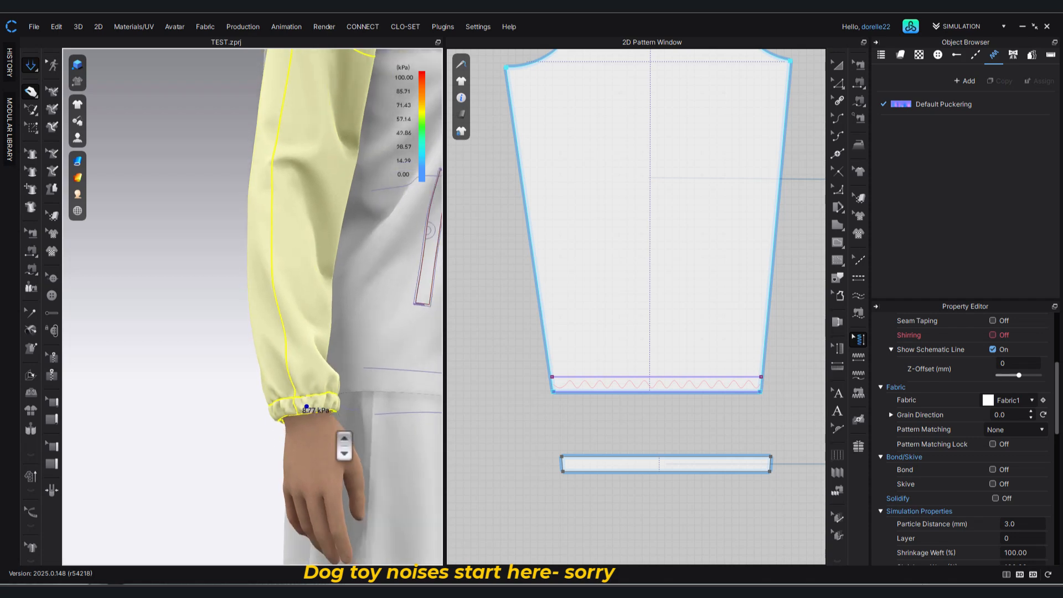
pyautogui.moveTo(343, 445); pyautogui.dragTo(222, 459, button='middle')
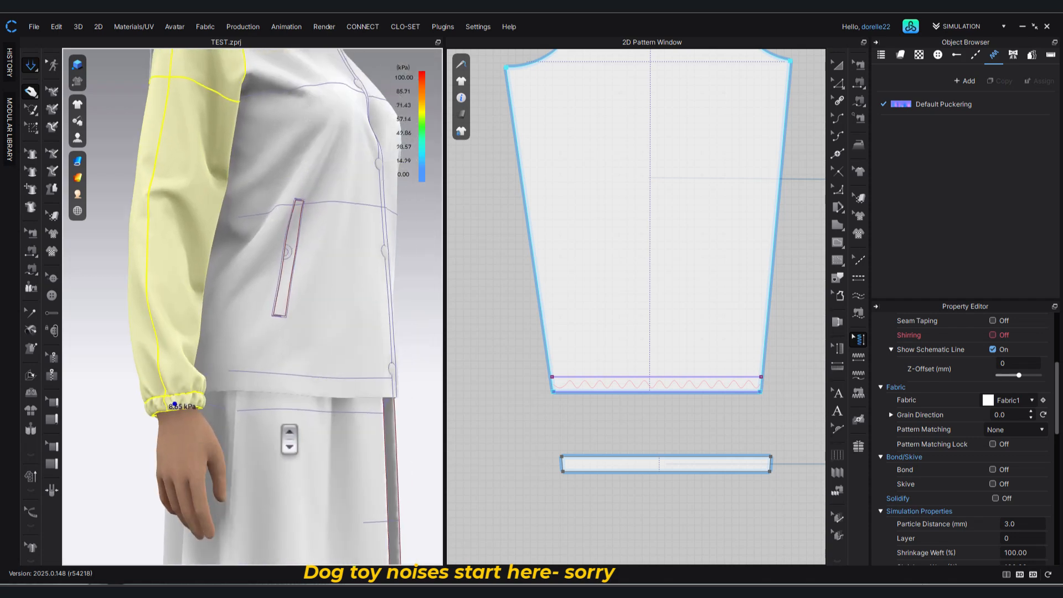
pyautogui.click(616, 407)
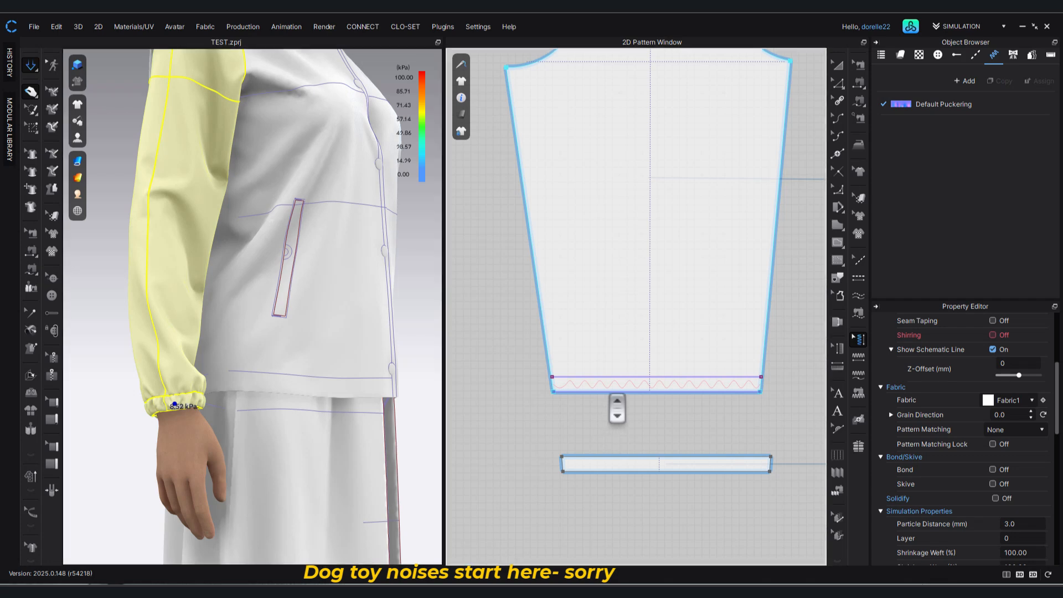
# Turn off shirring on the sleeve pattern's bottom edge.
pyautogui.click(618, 391)
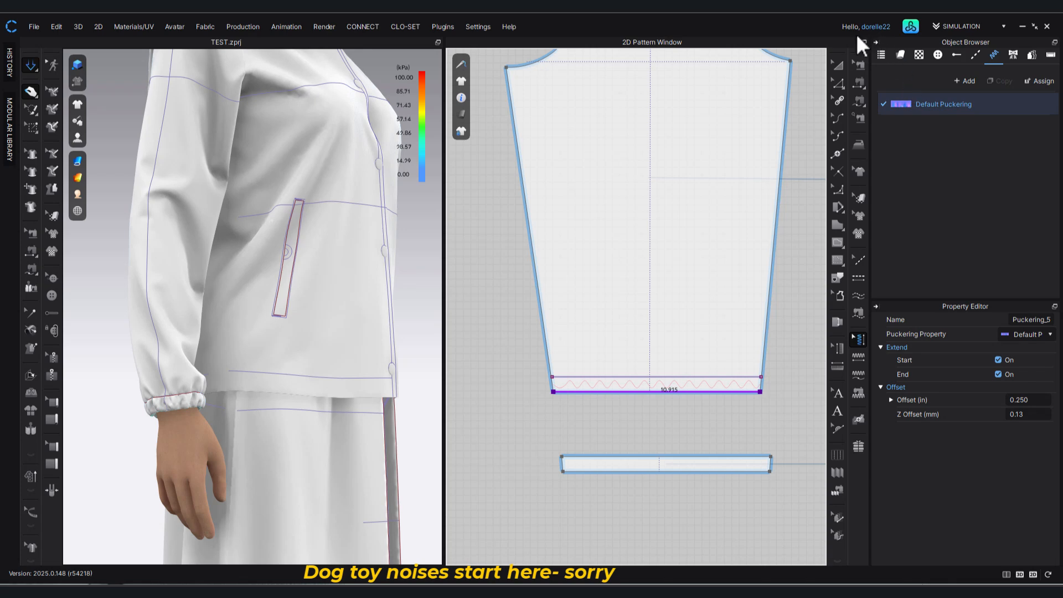
pyautogui.click(837, 81)
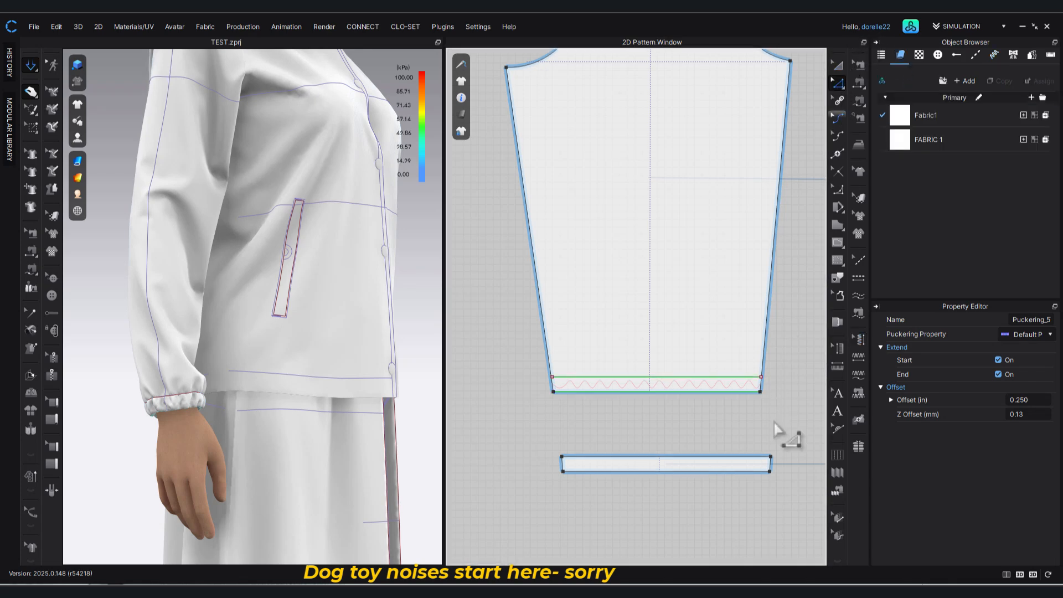
pyautogui.click(726, 398)
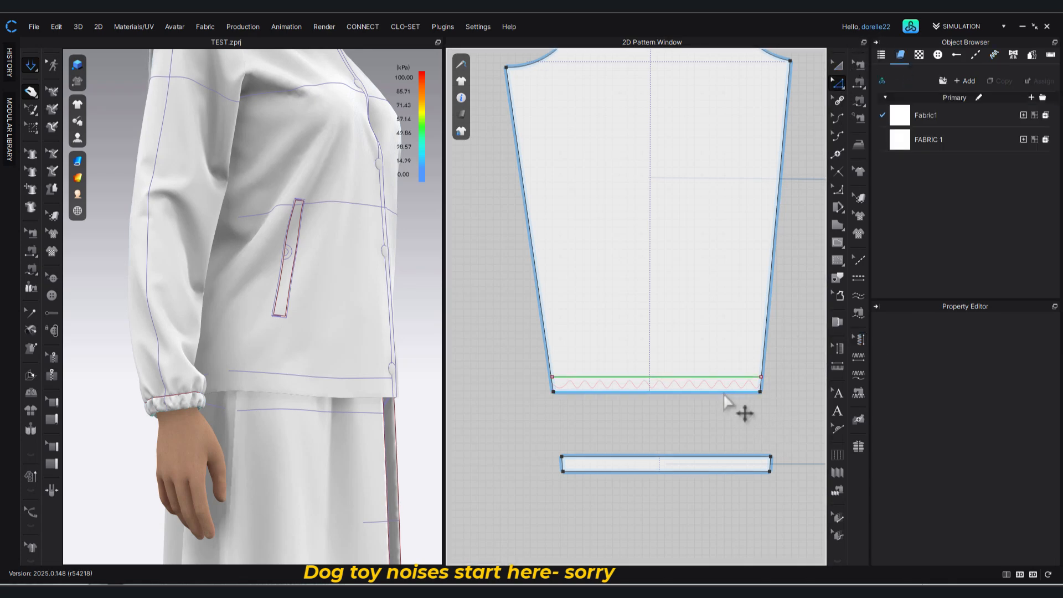
pyautogui.click(725, 394)
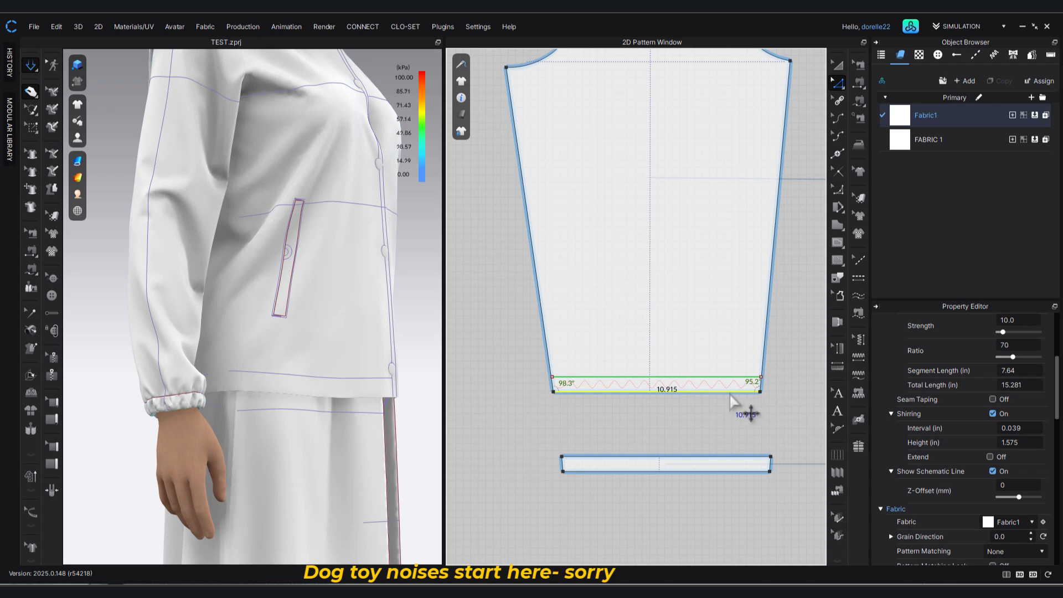
pyautogui.click(1028, 428)
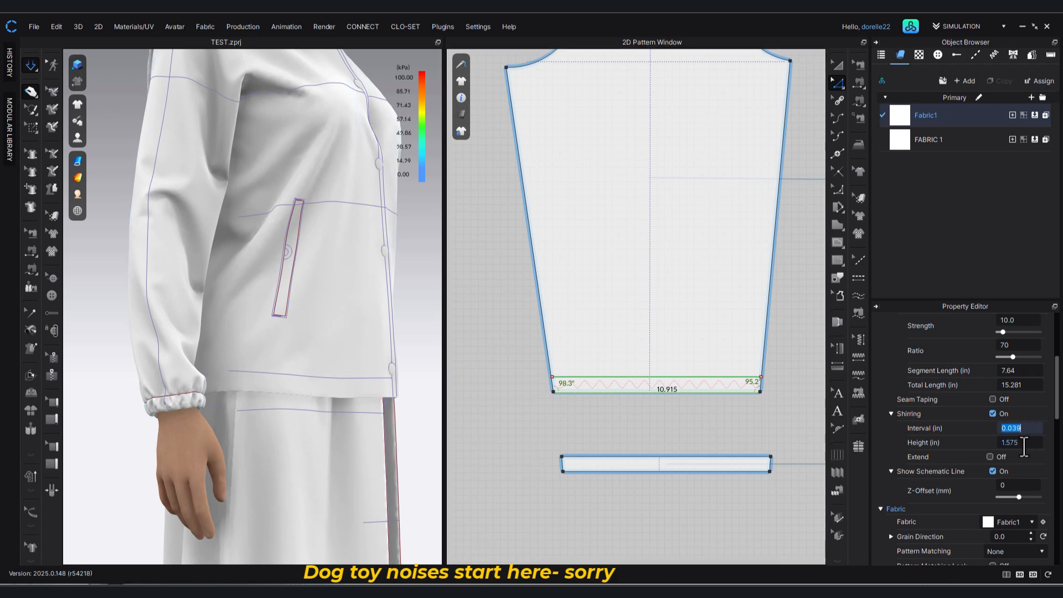
pyautogui.click(994, 412)
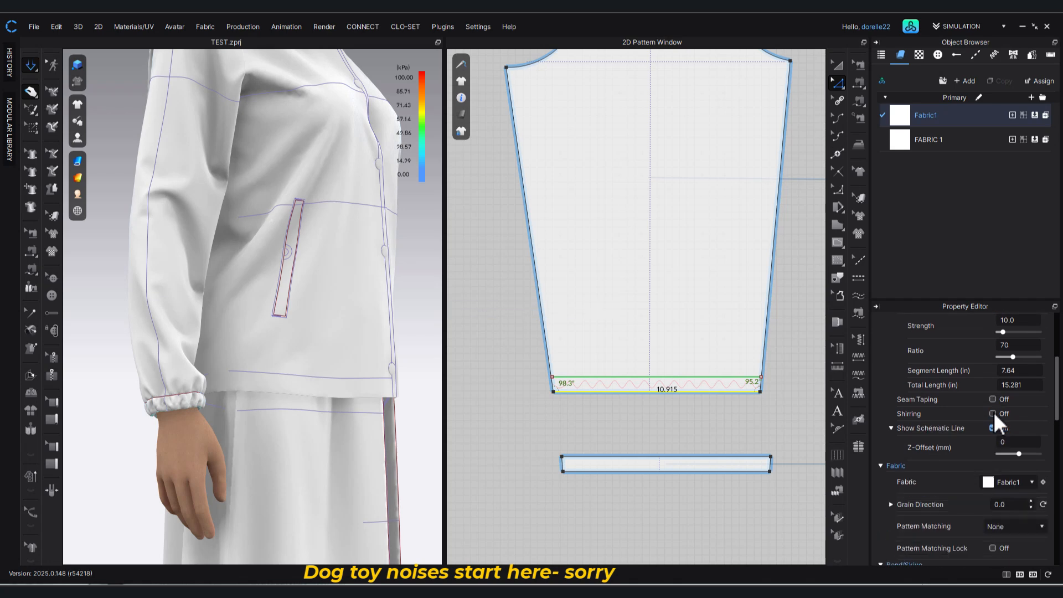
# Turn on shirring for the sleeve pattern's bottom edge, simulate, and check the gathered cuff up close.
pyautogui.click(993, 413)
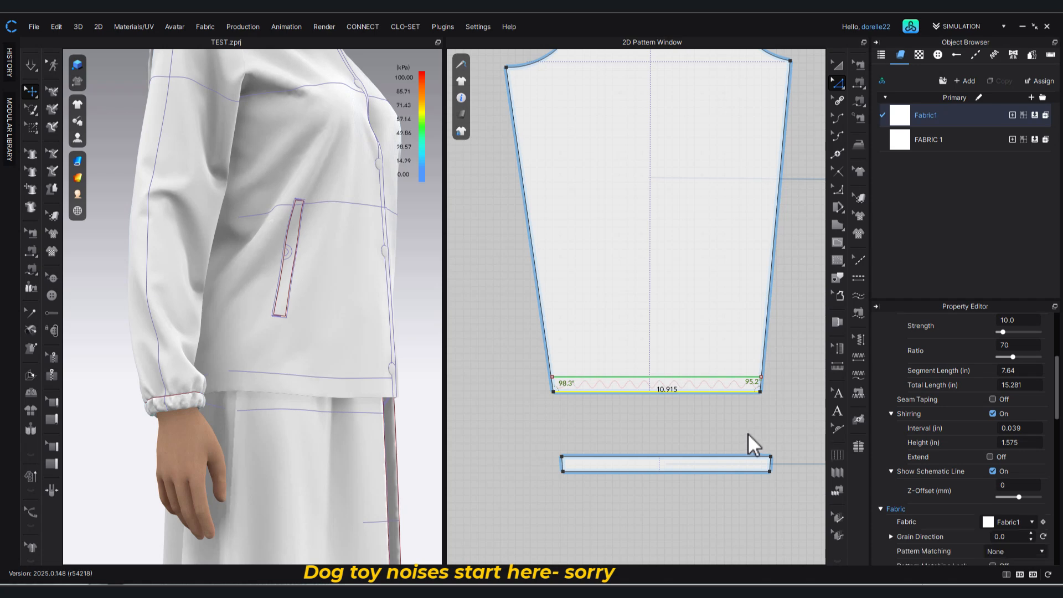
pyautogui.press('space')
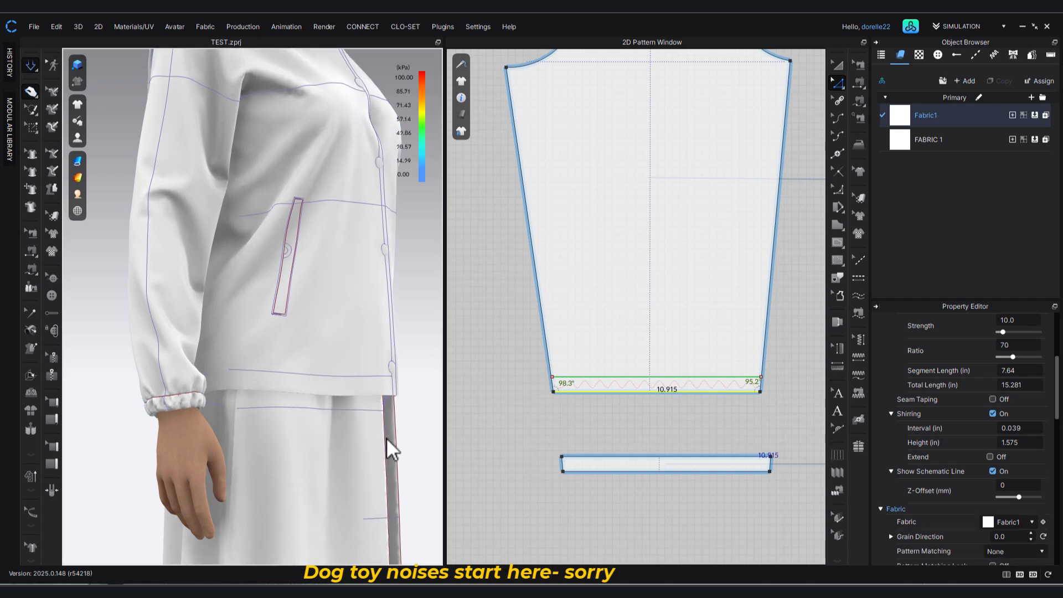
pyautogui.moveTo(242, 453); pyautogui.dragTo(114, 462, button='right')
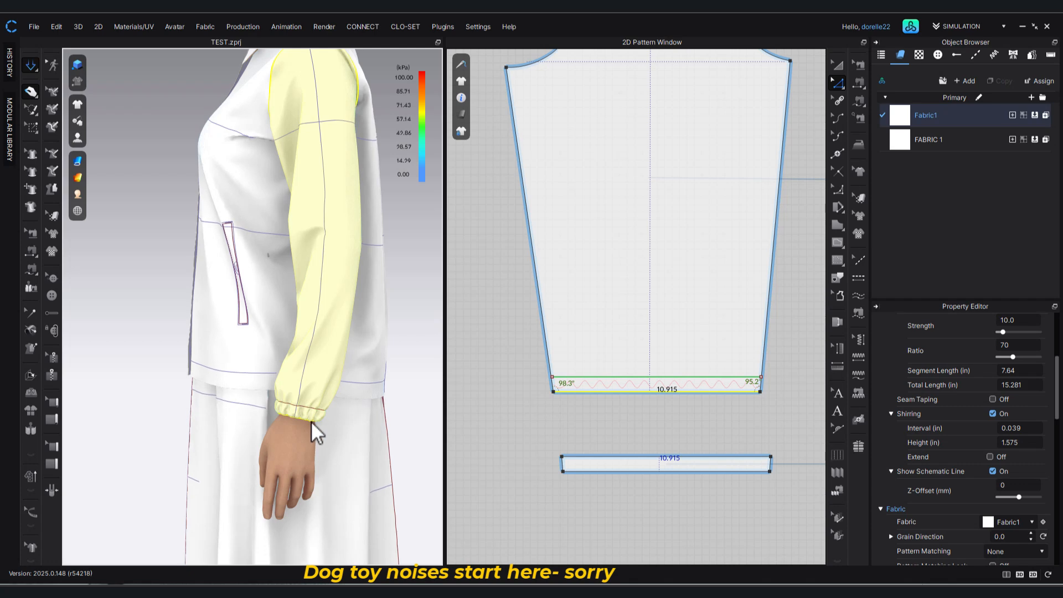
pyautogui.scroll(5, 312, 421)
pyautogui.moveTo(345, 409); pyautogui.dragTo(307, 280, button='middle')
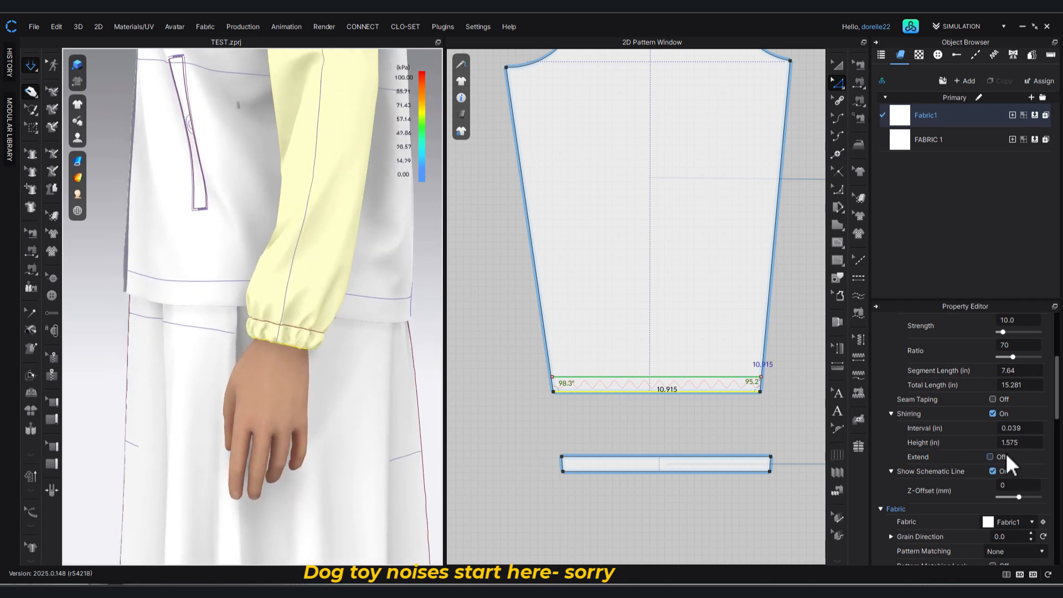
# Turn on Extend for the sleeve's bottom-edge shirring, set its interval to 0.180 in, and simulate the cuffs again.
pyautogui.click(990, 456)
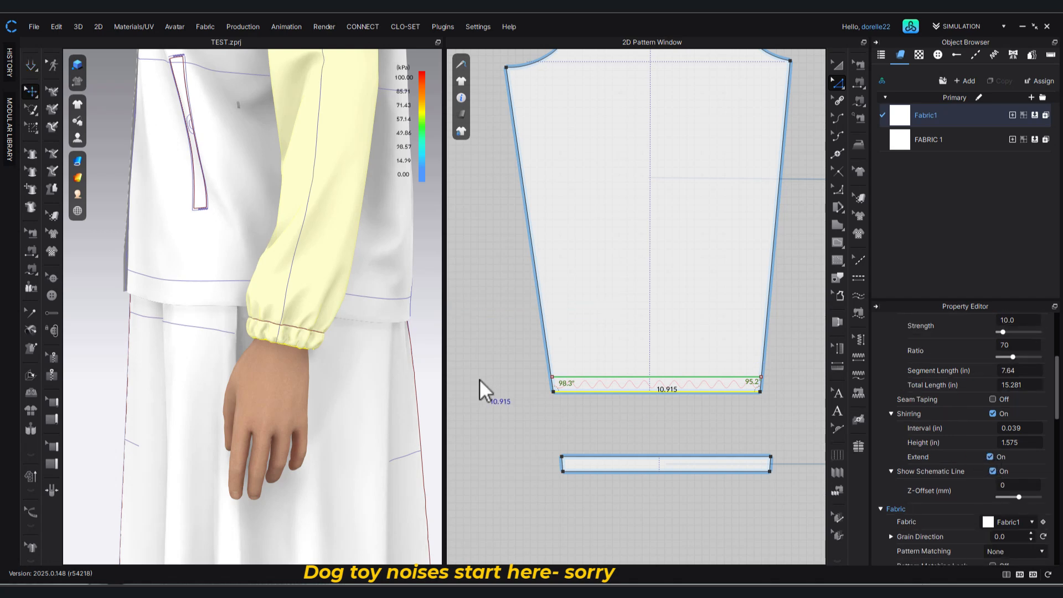
pyautogui.press('space')
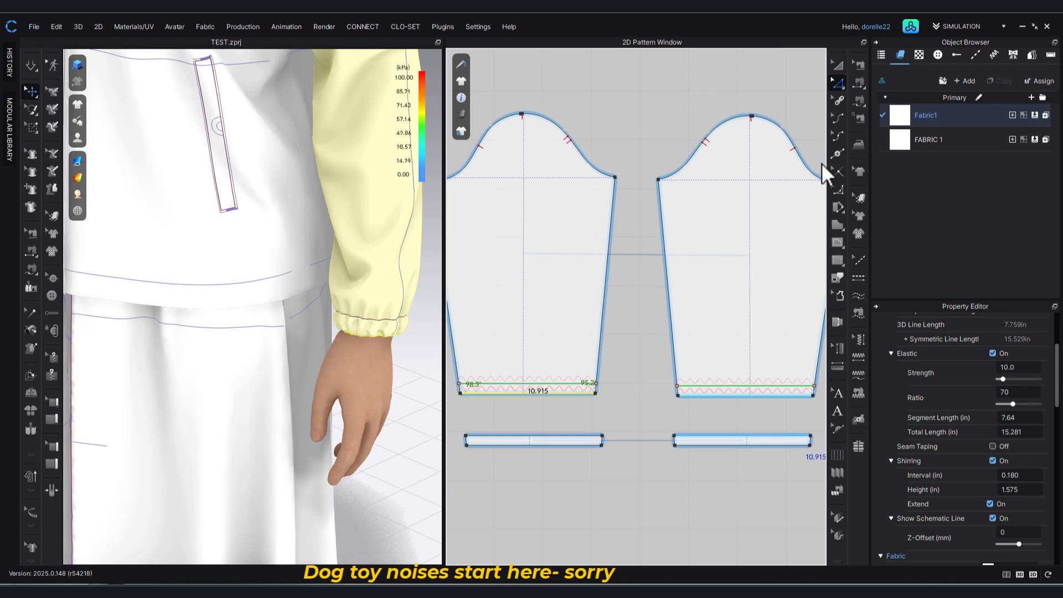
pyautogui.click(631, 384)
pyautogui.scroll(5, 617, 416)
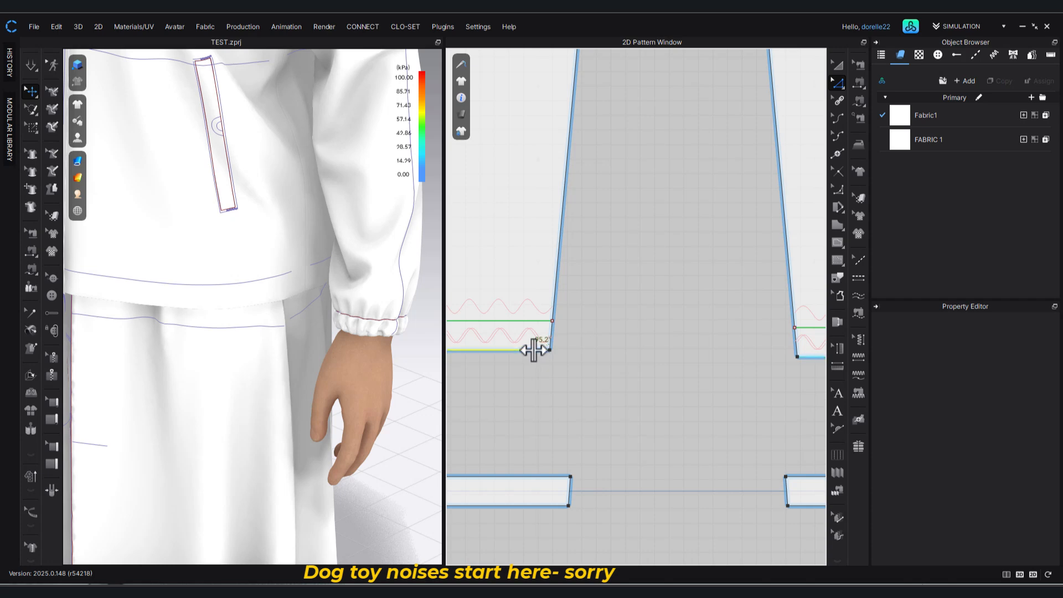
pyautogui.click(533, 349)
pyautogui.click(631, 363)
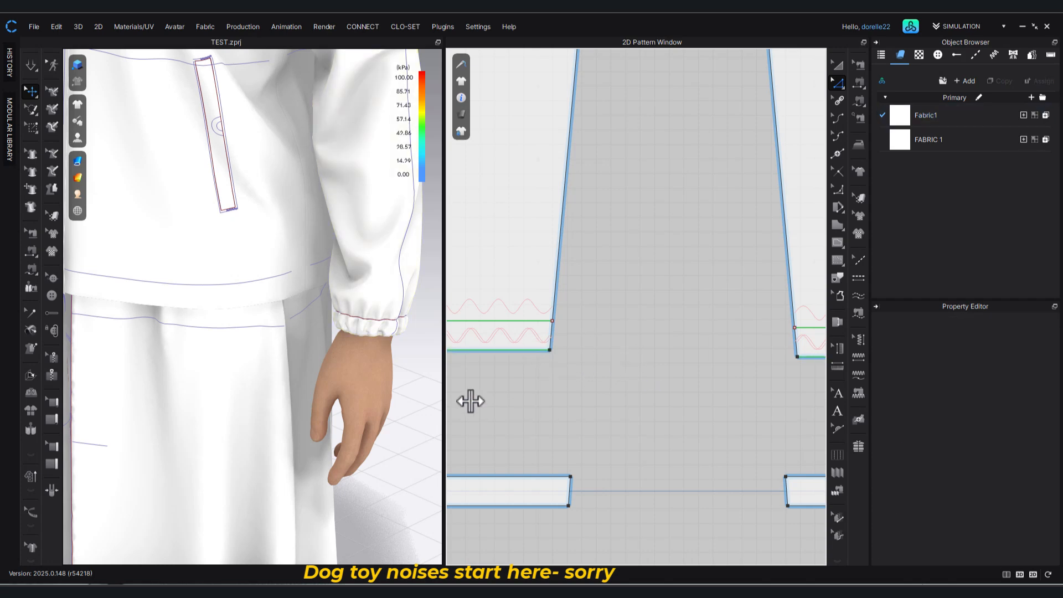
# Examine the whole jacket with its gathered cuffs on the avatar from the front and at an angle.
pyautogui.scroll(-3, 409, 350)
pyautogui.scroll(-4, 409, 350)
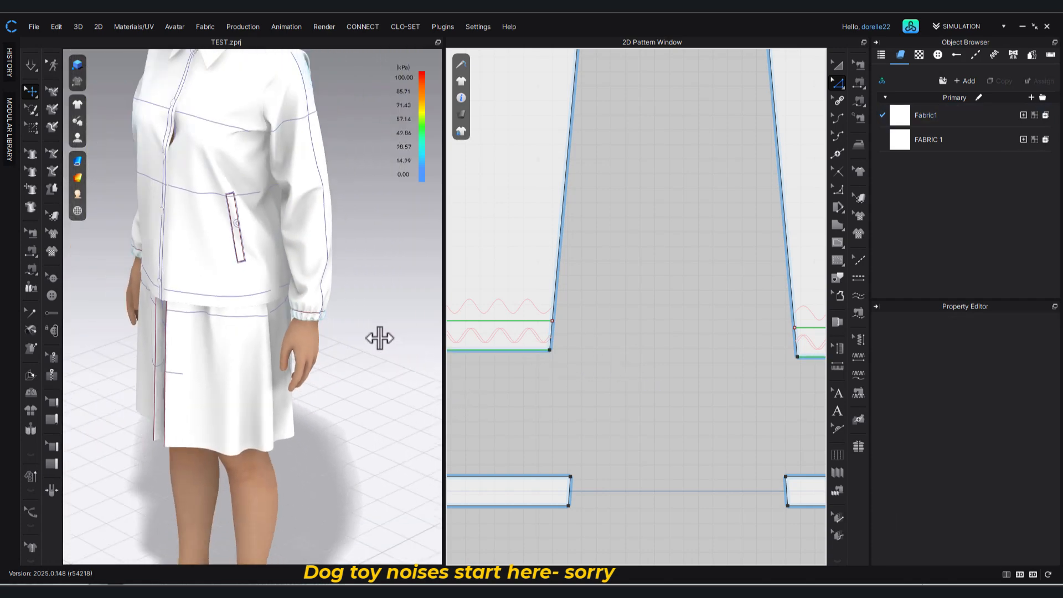
pyautogui.moveTo(362, 337); pyautogui.dragTo(407, 420, button='middle')
pyautogui.moveTo(407, 420); pyautogui.dragTo(382, 396, button='right')
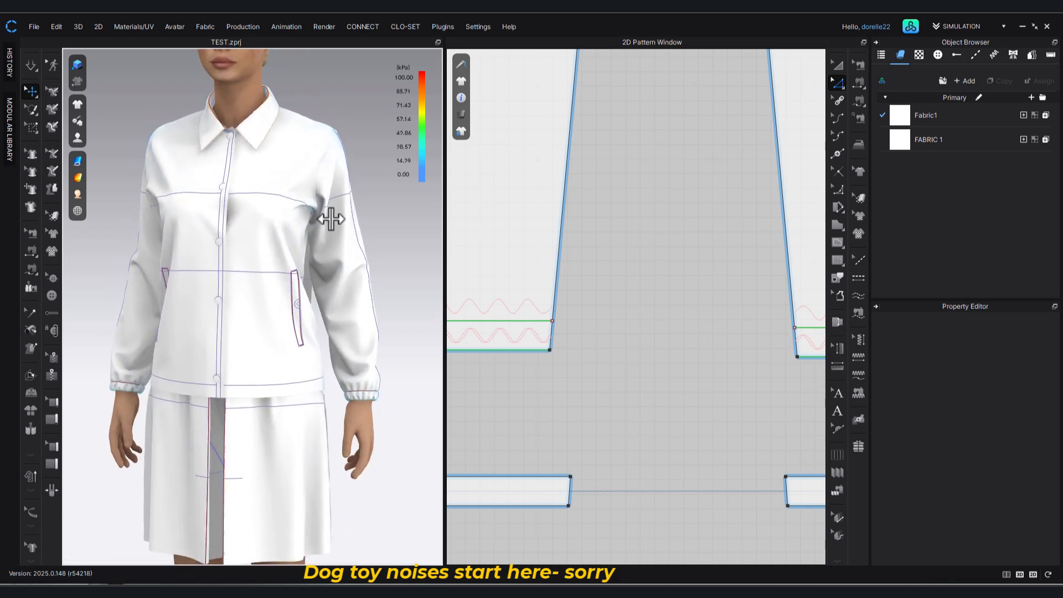
pyautogui.scroll(-2, 333, 299)
pyautogui.scroll(-3, 325, 297)
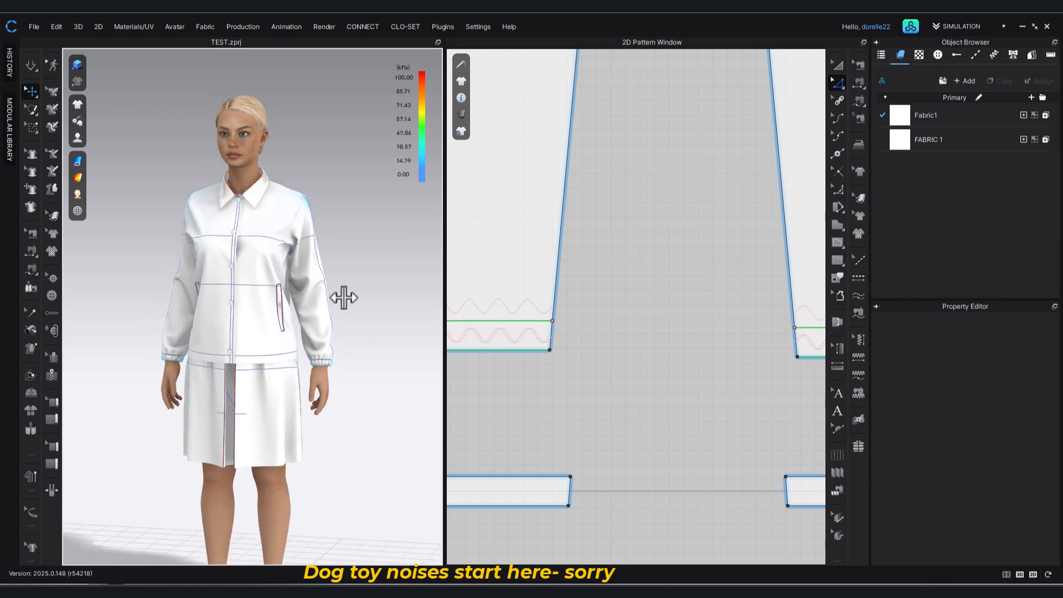
pyautogui.moveTo(343, 297)
pyautogui.mouseDown(button='right')
pyautogui.moveTo(545, 293)
pyautogui.moveTo(397, 297)
pyautogui.moveTo(344, 281)
pyautogui.mouseUp(button='right')
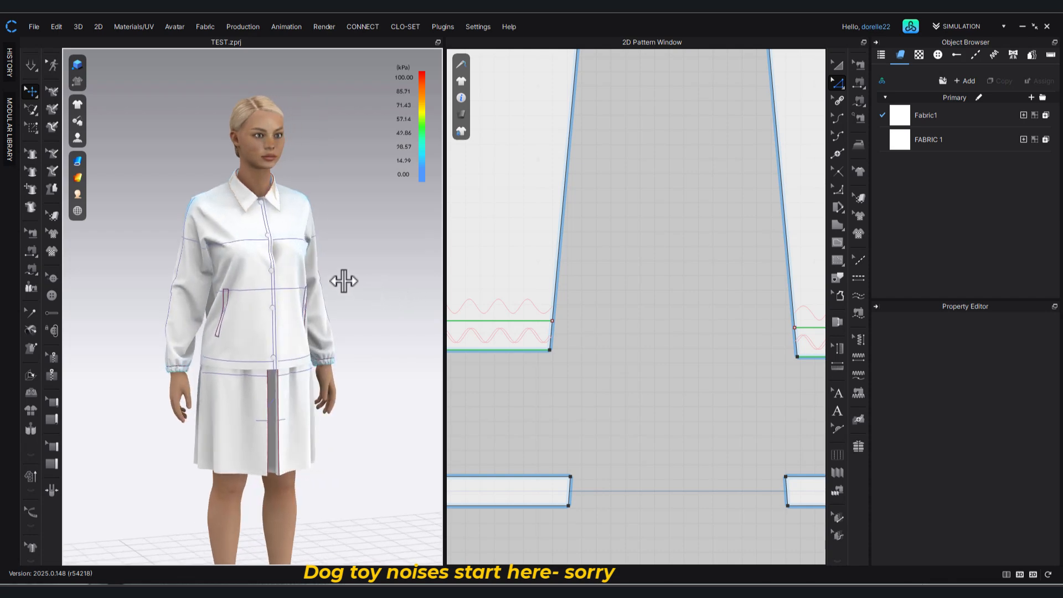
# Run the simulation, pull lightly on both jacket fronts so they settle over the body, and stop the simulation.
pyautogui.click(25, 72)
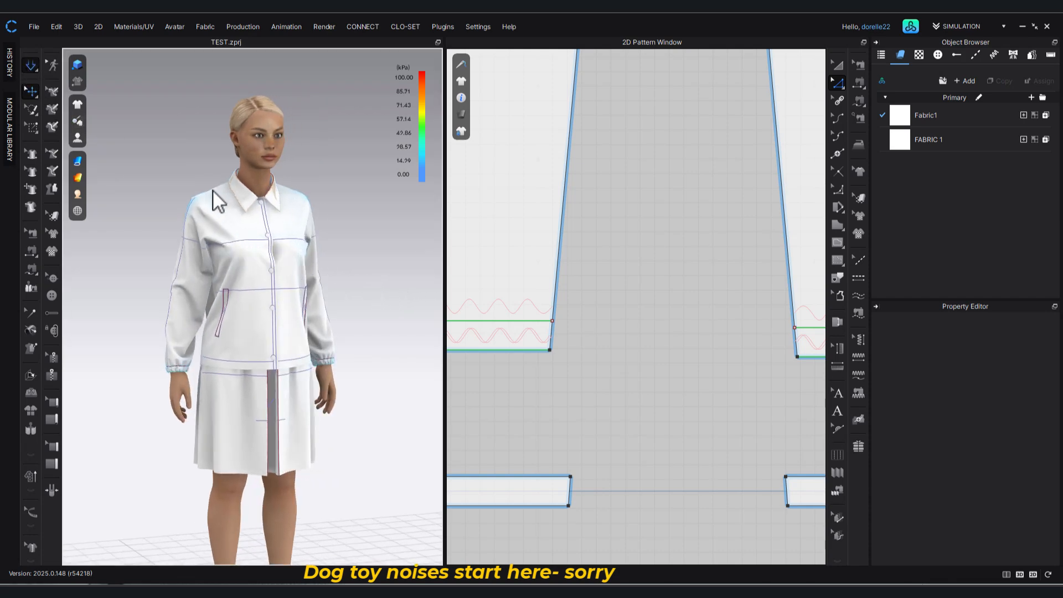
pyautogui.click(254, 250)
pyautogui.click(264, 246)
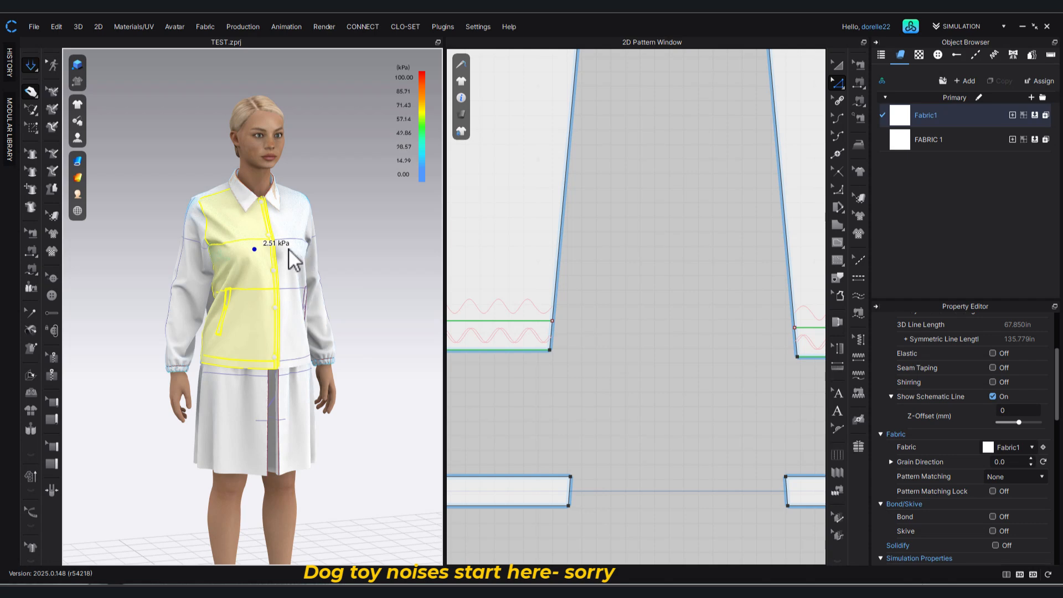
pyautogui.click(288, 248)
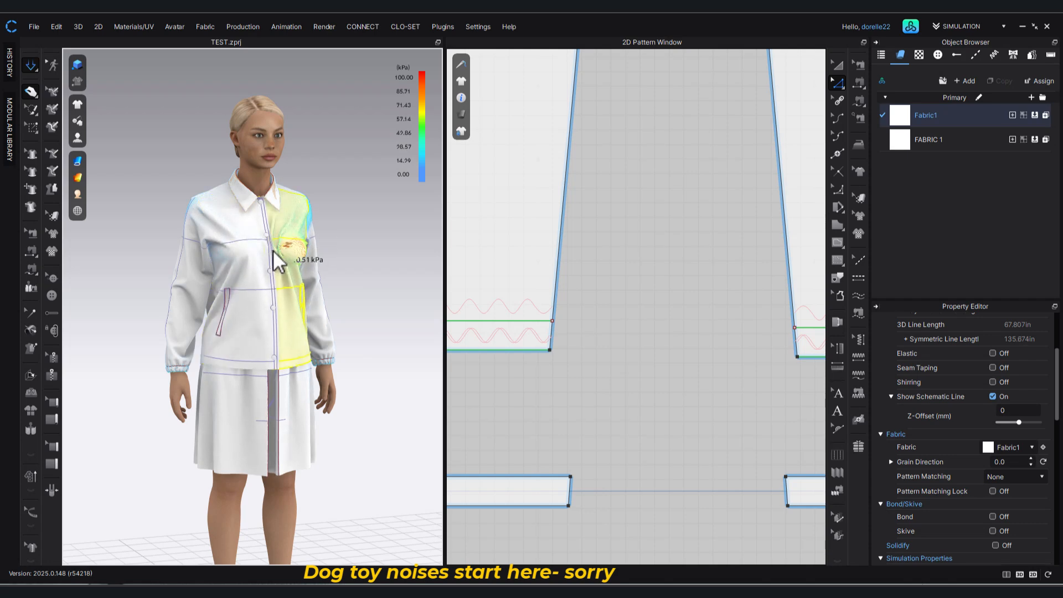
pyautogui.click(367, 244)
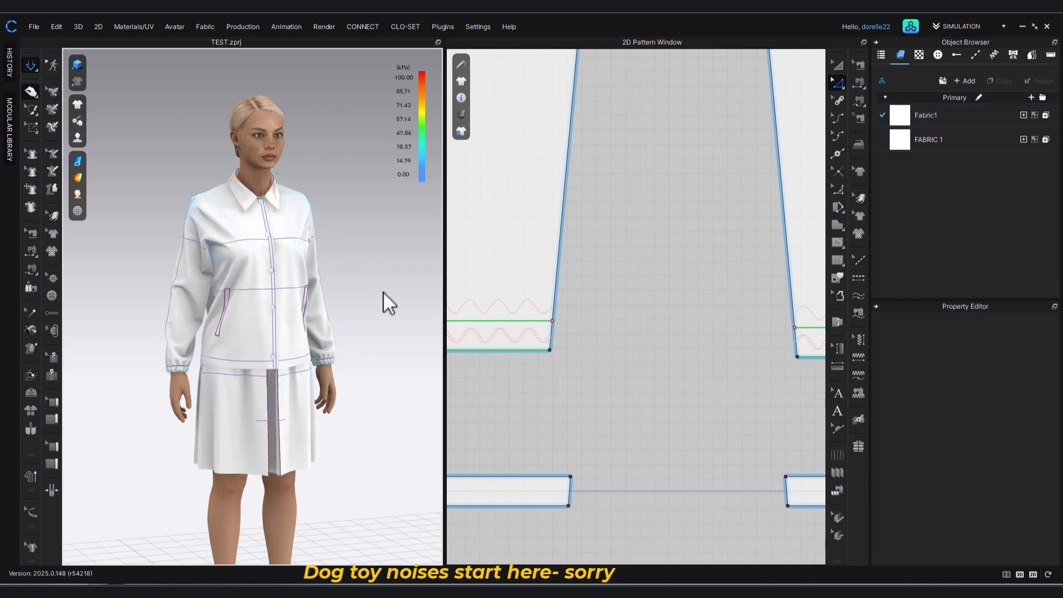
pyautogui.moveTo(305, 300); pyautogui.dragTo(324, 305, button='right')
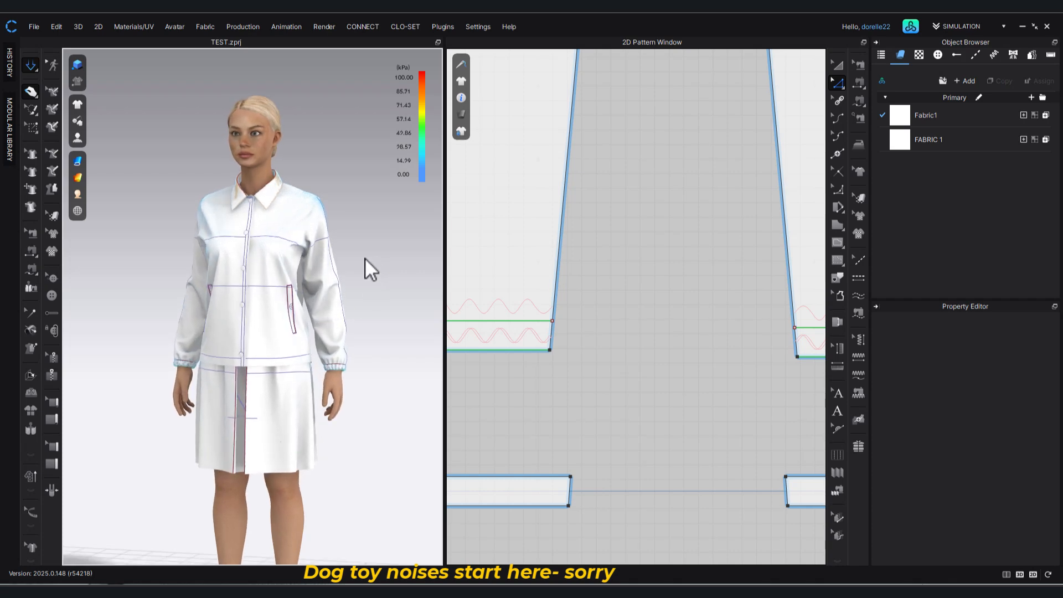
pyautogui.press('space')
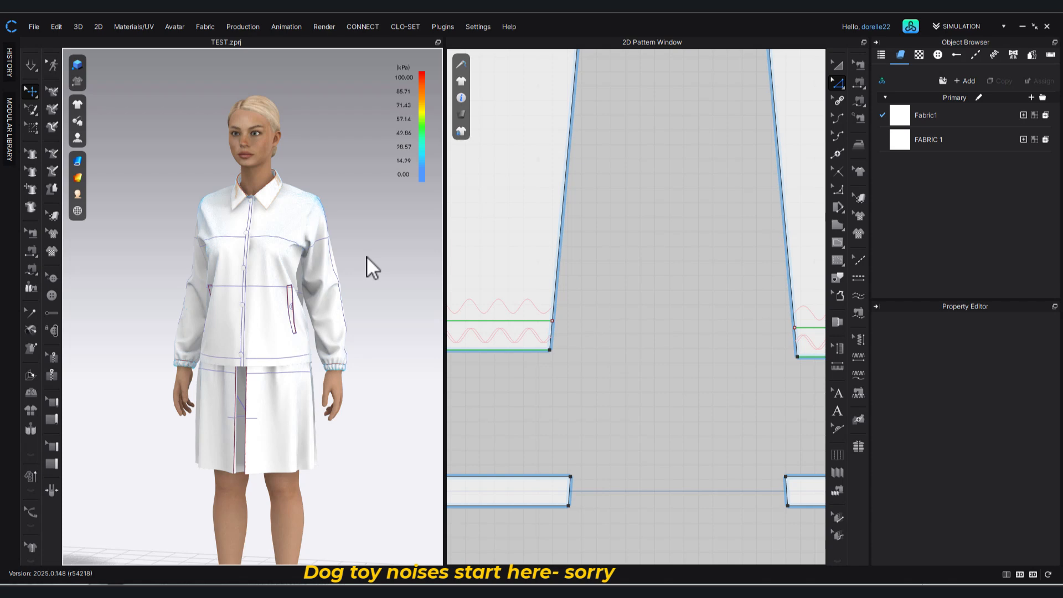
# Review the jacket's drape over the bottoms on the full avatar from the front, side and three-quarter views.
pyautogui.moveTo(364, 255); pyautogui.dragTo(373, 219, button='middle')
pyautogui.moveTo(373, 219); pyautogui.dragTo(377, 215, button='right')
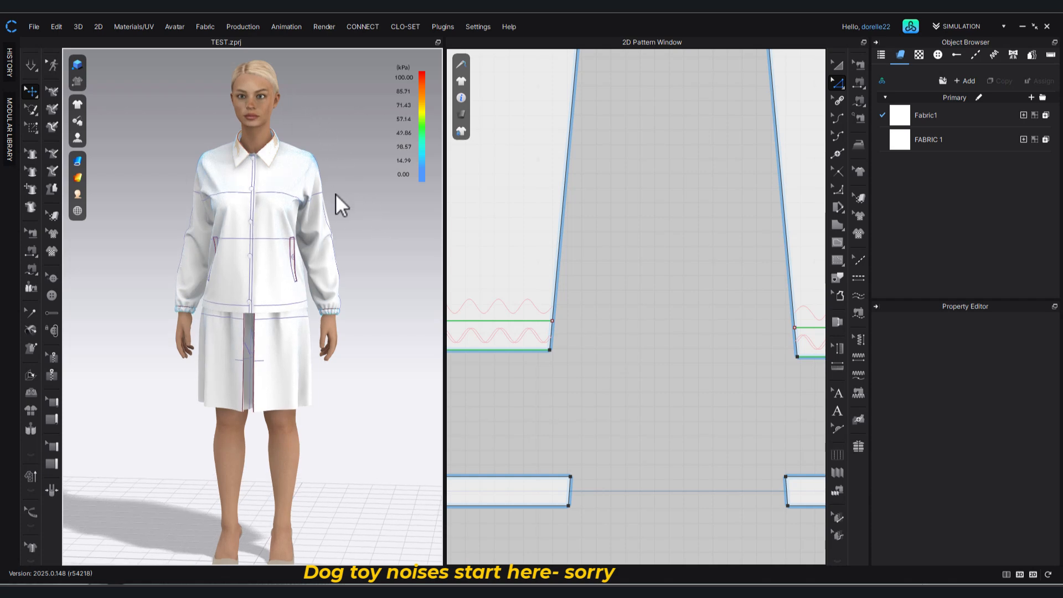
pyautogui.moveTo(350, 261)
pyautogui.mouseDown(button='right')
pyautogui.moveTo(181, 278)
pyautogui.moveTo(156, 271)
pyautogui.moveTo(147, 254)
pyautogui.moveTo(107, 255)
pyautogui.moveTo(367, 258)
pyautogui.mouseUp(button='right')
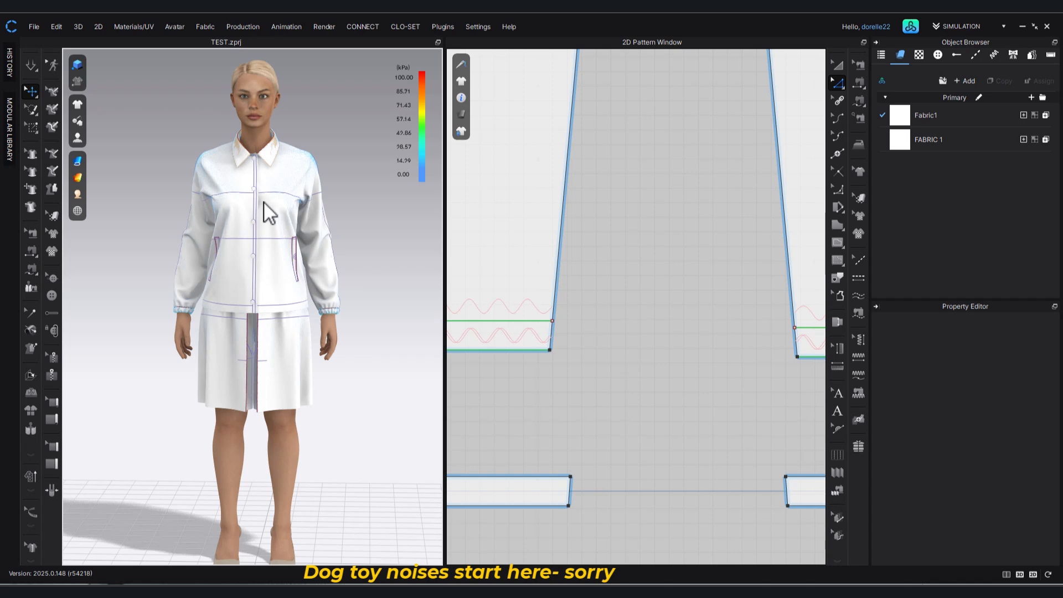
pyautogui.moveTo(374, 248); pyautogui.dragTo(265, 247, button='right')
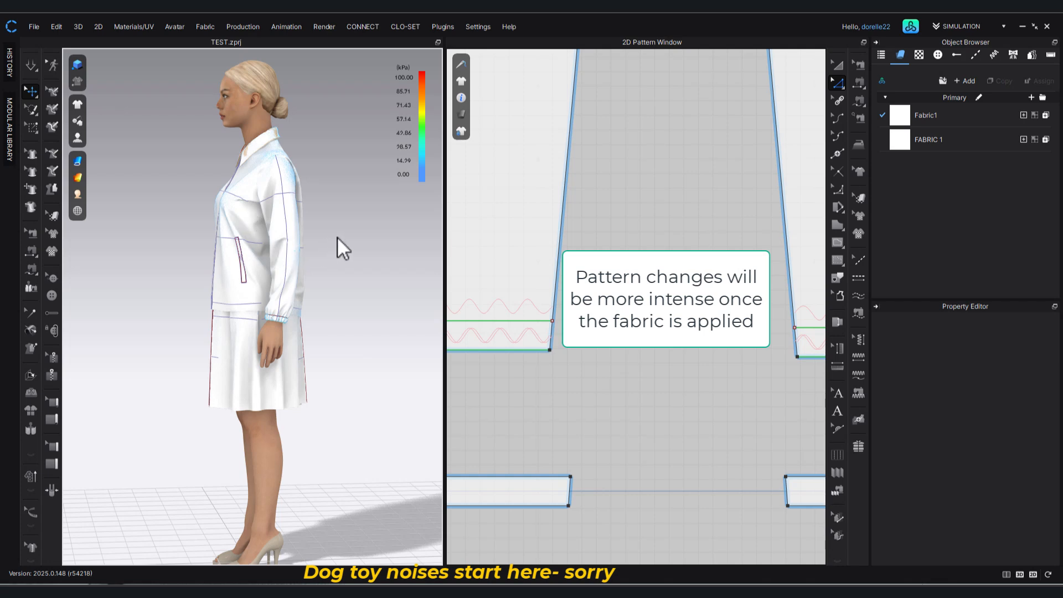
pyautogui.moveTo(337, 237); pyautogui.dragTo(445, 242, button='right')
pyautogui.press('2')
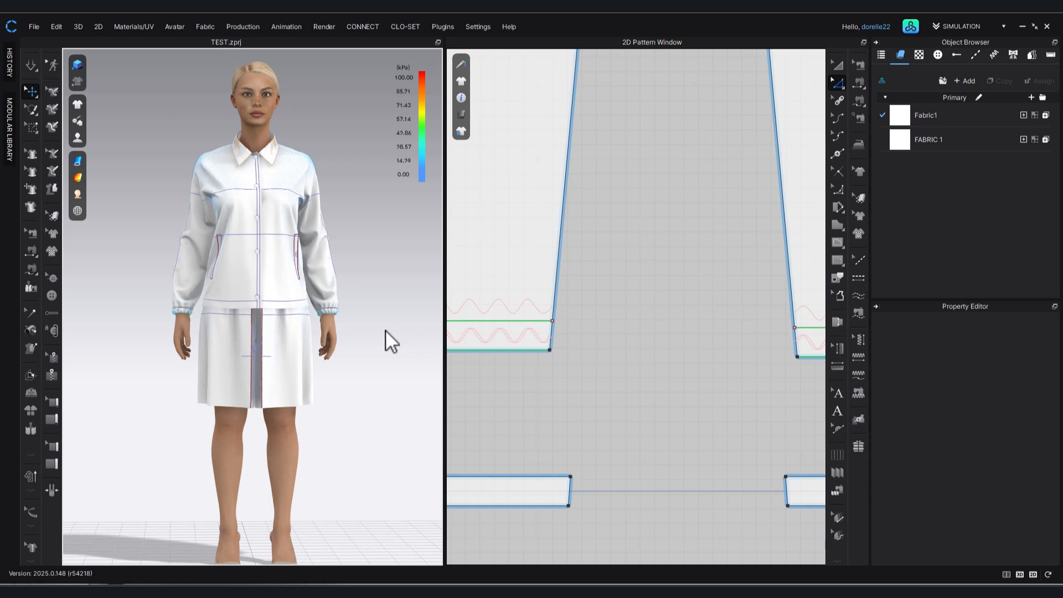
pyautogui.moveTo(374, 332); pyautogui.dragTo(409, 334, button='right')
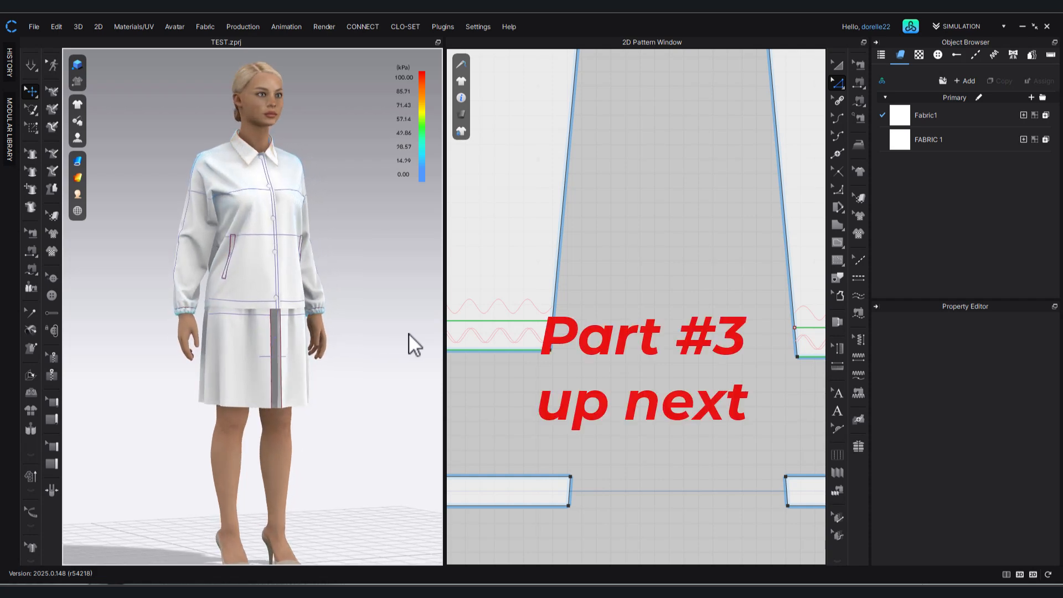
pyautogui.moveTo(409, 333); pyautogui.dragTo(364, 333, button='right')
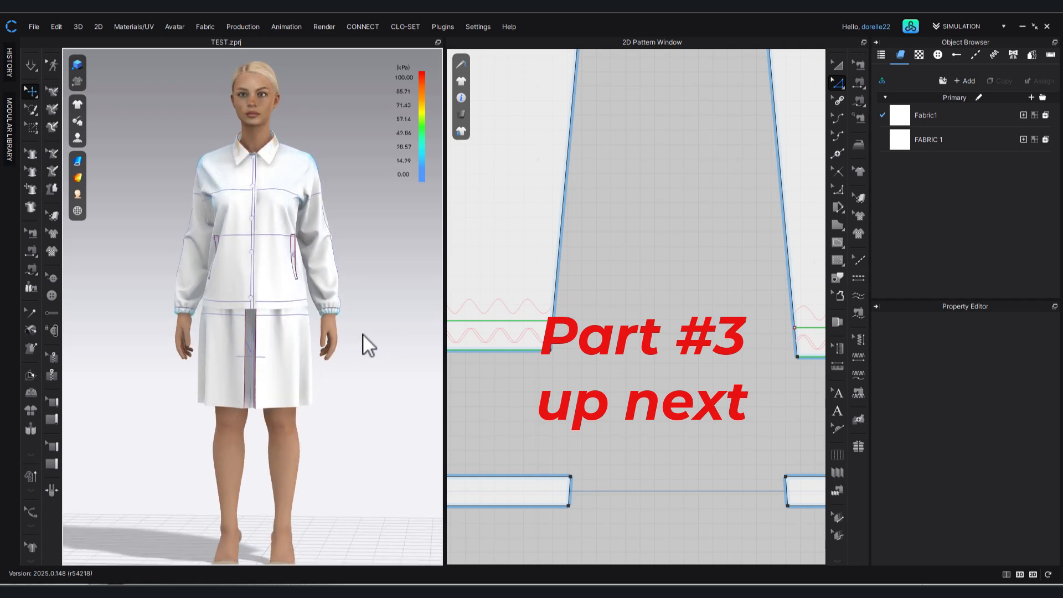